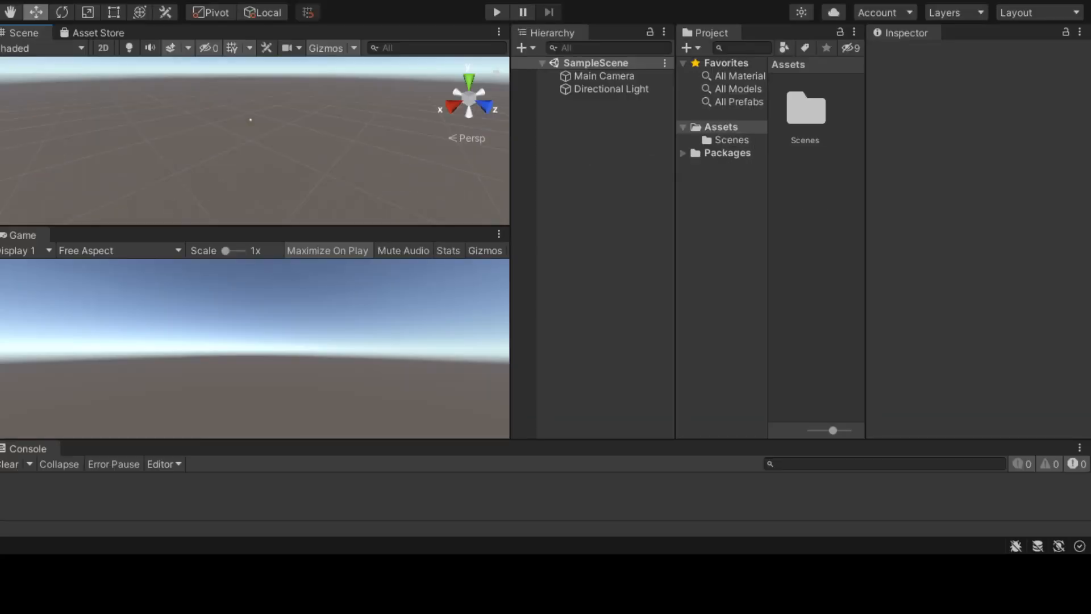
# Step: Try resizing the editor window from its corner
pyautogui.moveTo(1090, 554); pyautogui.dragTo(1079, 574)
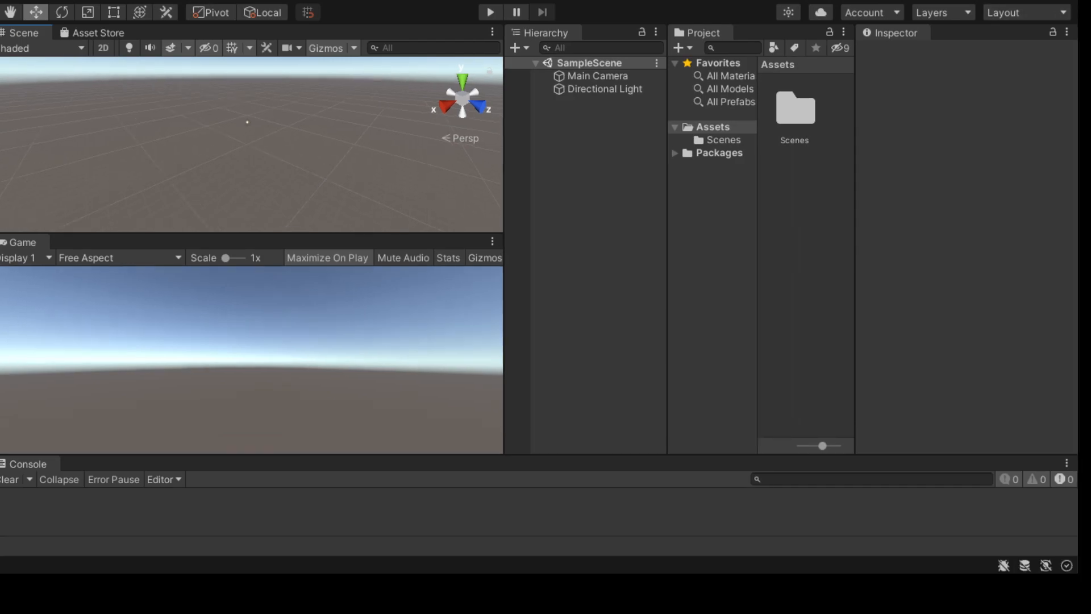
pyautogui.moveTo(1078, 574); pyautogui.dragTo(833, 370)
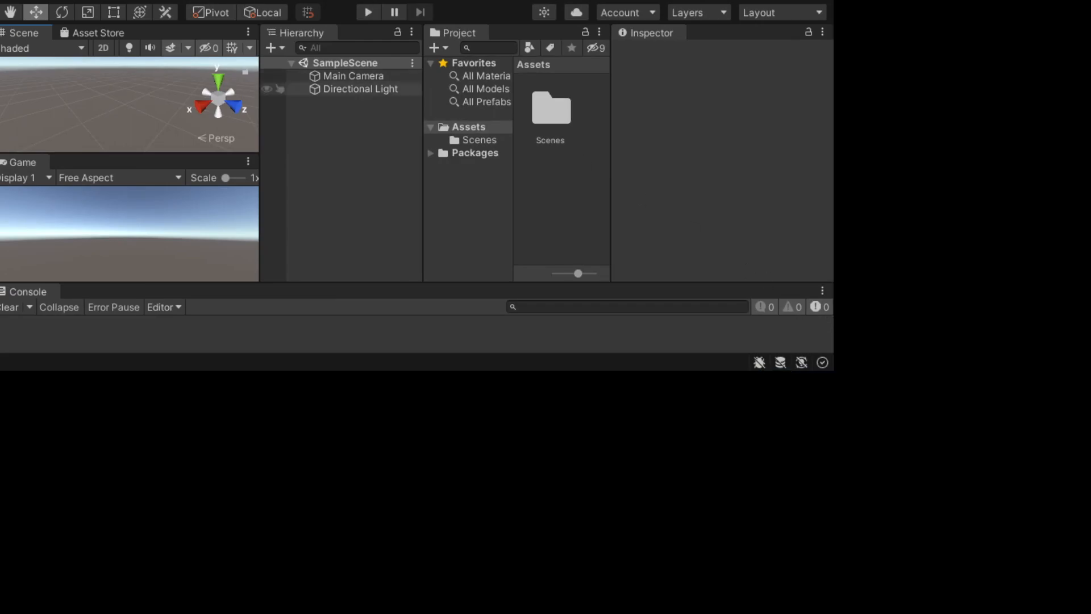
# Step: Inspect the Main Camera and the Directional Light by selecting each in the Hierarchy, and switch focus to the Assets folder
pyautogui.click(355, 75)
pyautogui.click(365, 89)
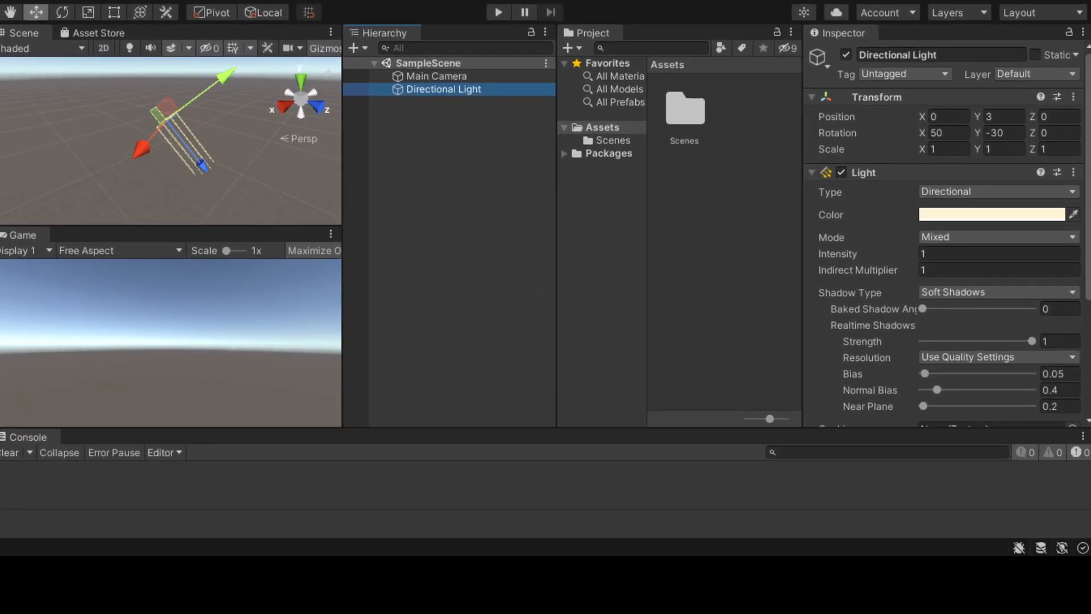
pyautogui.click(622, 280)
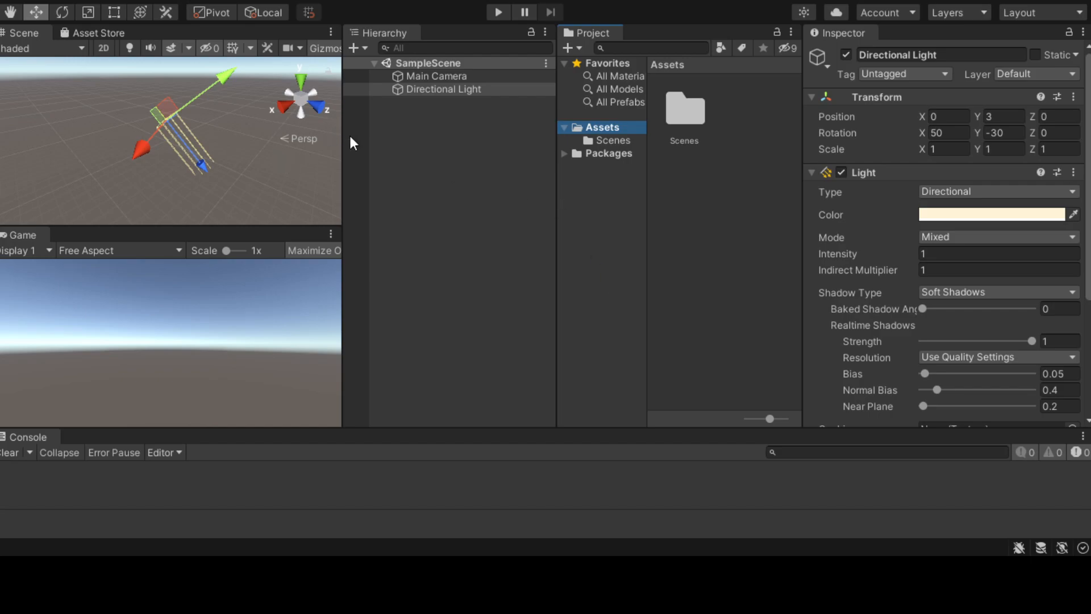
# Step: Widen the Scene and Game views by moving their shared border with the Hierarchy
pyautogui.moveTo(349, 142); pyautogui.dragTo(406, 146)
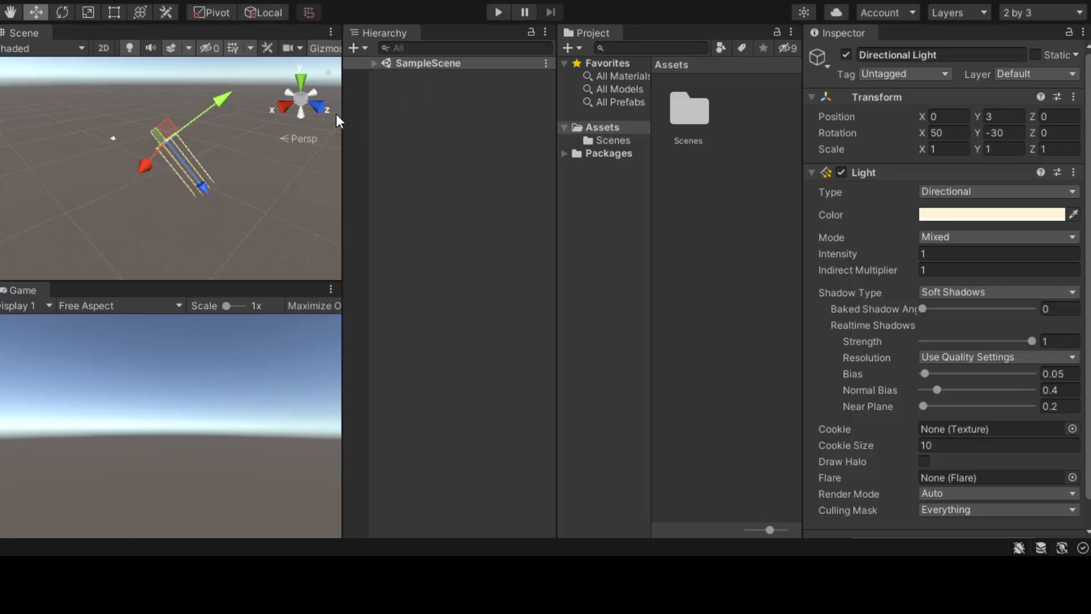
pyautogui.moveTo(341, 117); pyautogui.dragTo(556, 143)
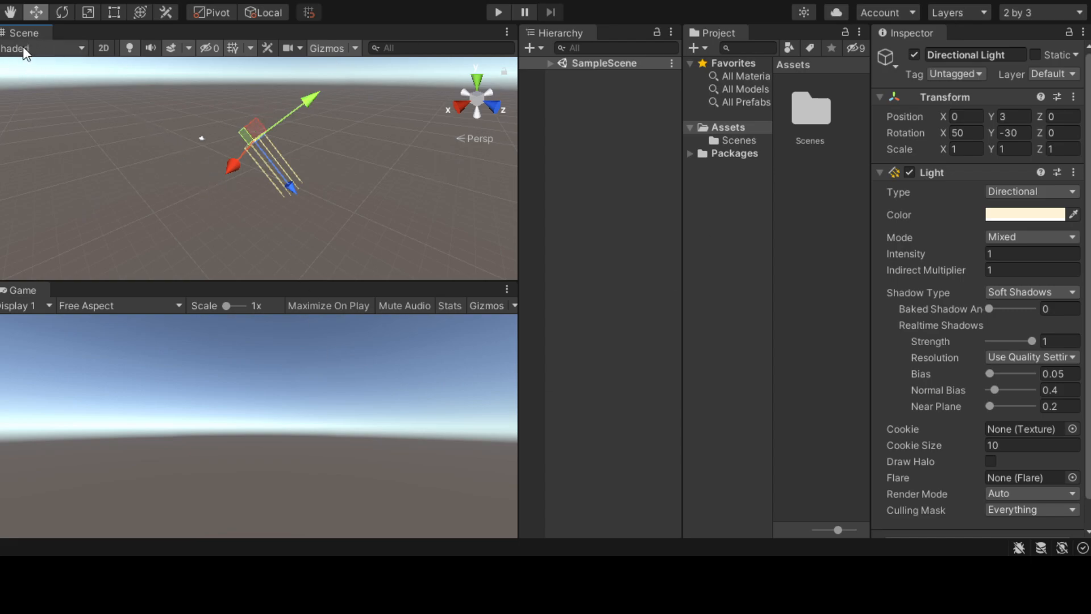
# Step: Expand SampleScene in the Hierarchy to list its objects and clear the Directional Light selection
pyautogui.click(549, 64)
pyautogui.click(551, 63)
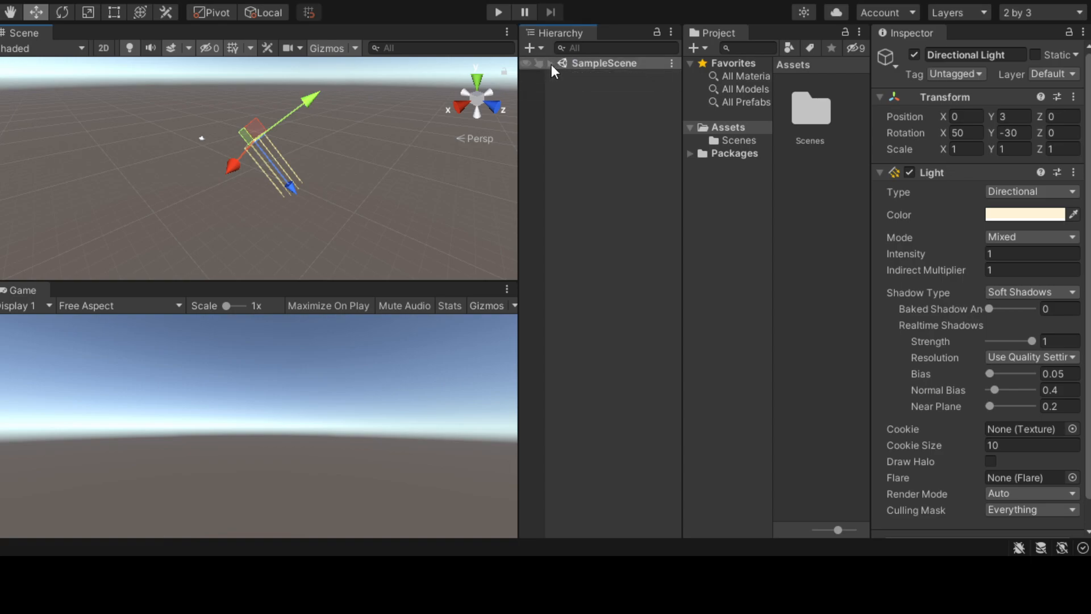
pyautogui.click(548, 63)
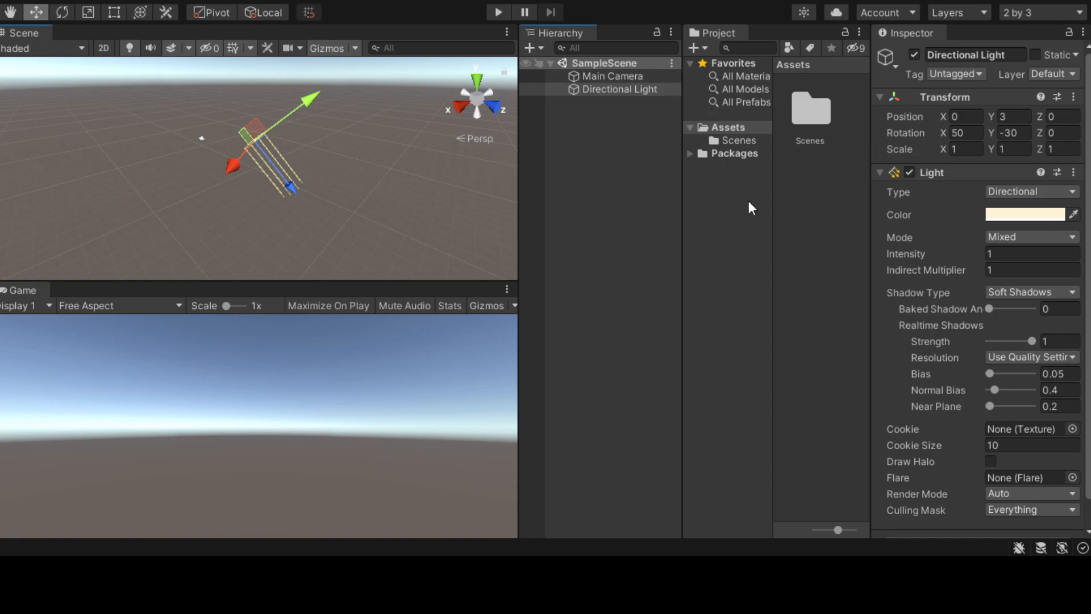
pyautogui.click(654, 120)
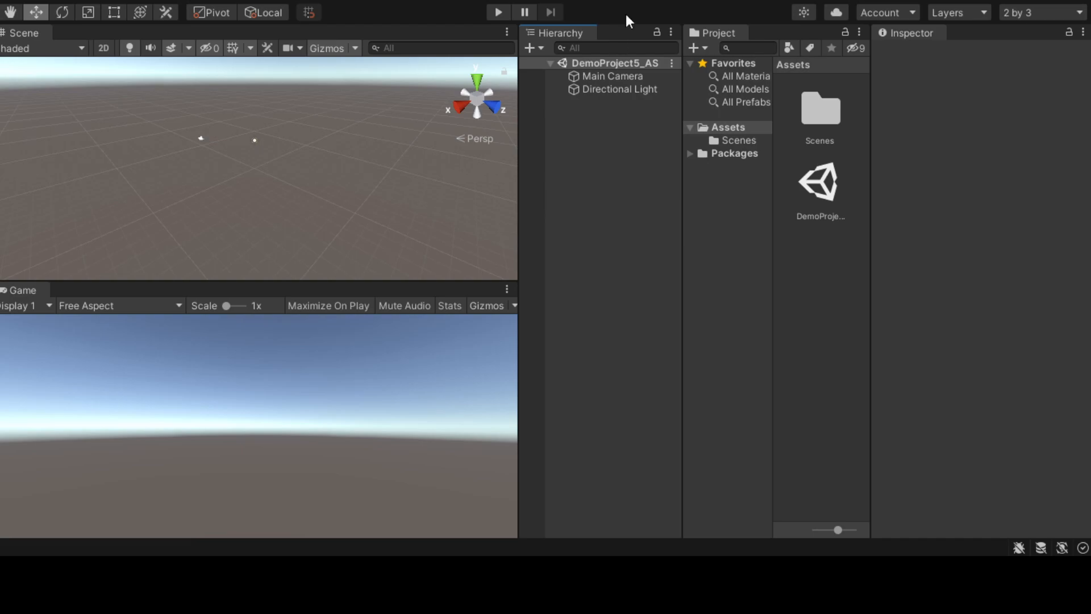
# Step: Select the Main Camera and move it along its Y, X and Z axes to about X 5.1, Y 3.97, Z -3.38
pyautogui.click(585, 74)
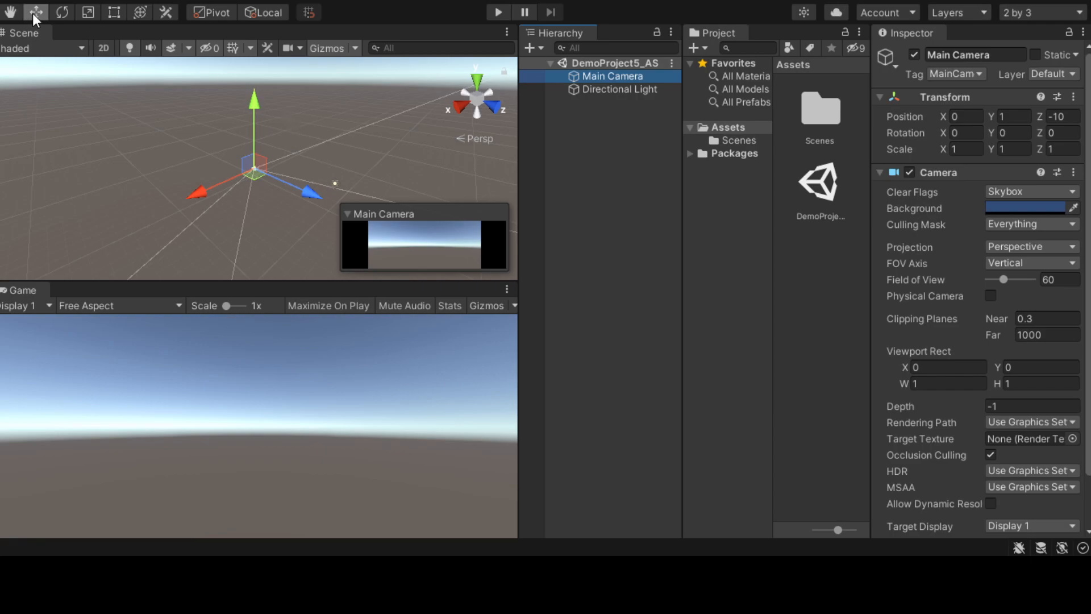
pyautogui.moveTo(258, 108); pyautogui.dragTo(257, 79)
pyautogui.moveTo(199, 164); pyautogui.dragTo(149, 165)
pyautogui.moveTo(277, 180); pyautogui.dragTo(308, 217)
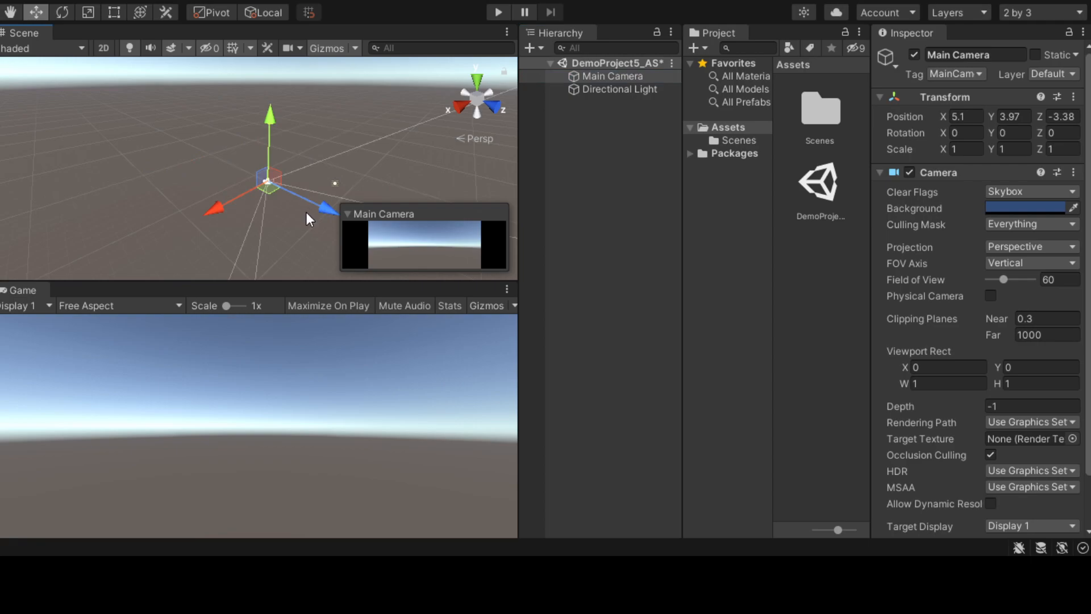
# Step: Undo the three axis moves of the Main Camera
pyautogui.hotkey('ctrl', 'z')
pyautogui.hotkey('ctrl', 'z')
pyautogui.hotkey('ctrl', 'z')
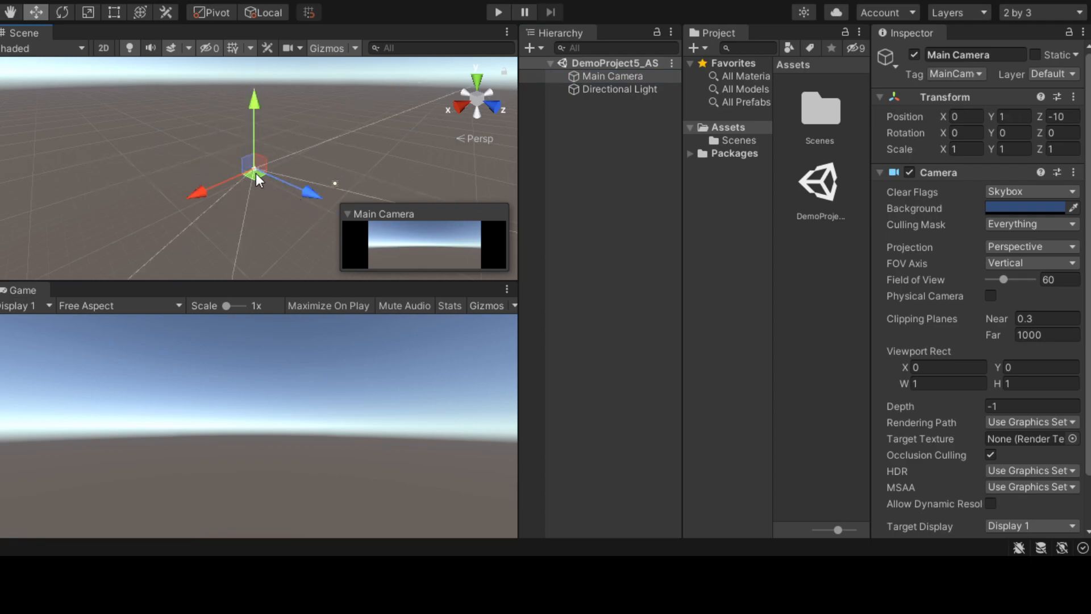
# Step: Try moving the Main Camera freely to about X 14.37, Y 6.65, and separately along Z to about -1.87, undoing each move
pyautogui.moveTo(254, 168); pyautogui.dragTo(98, 154)
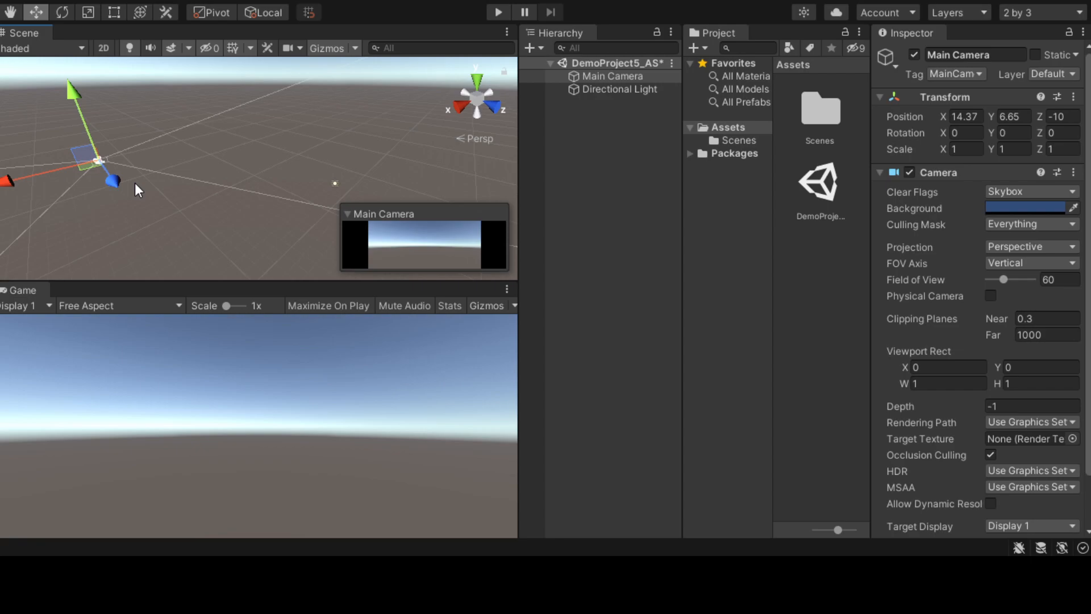
pyautogui.hotkey('ctrl', 'z')
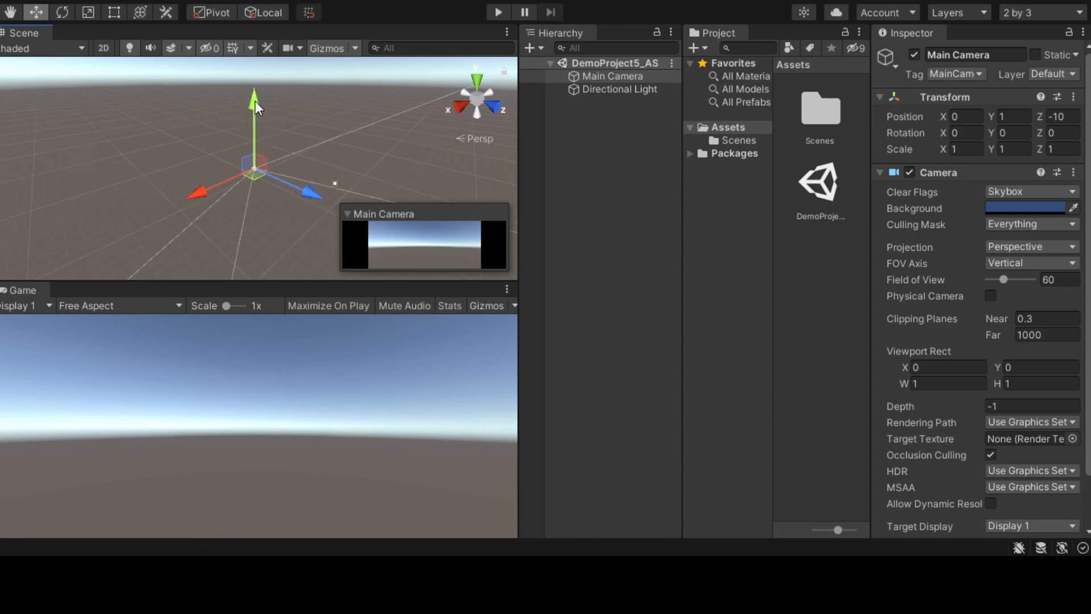
pyautogui.moveTo(296, 211); pyautogui.dragTo(180, 199, button='right')
pyautogui.moveTo(193, 213); pyautogui.dragTo(59, 191, button='middle')
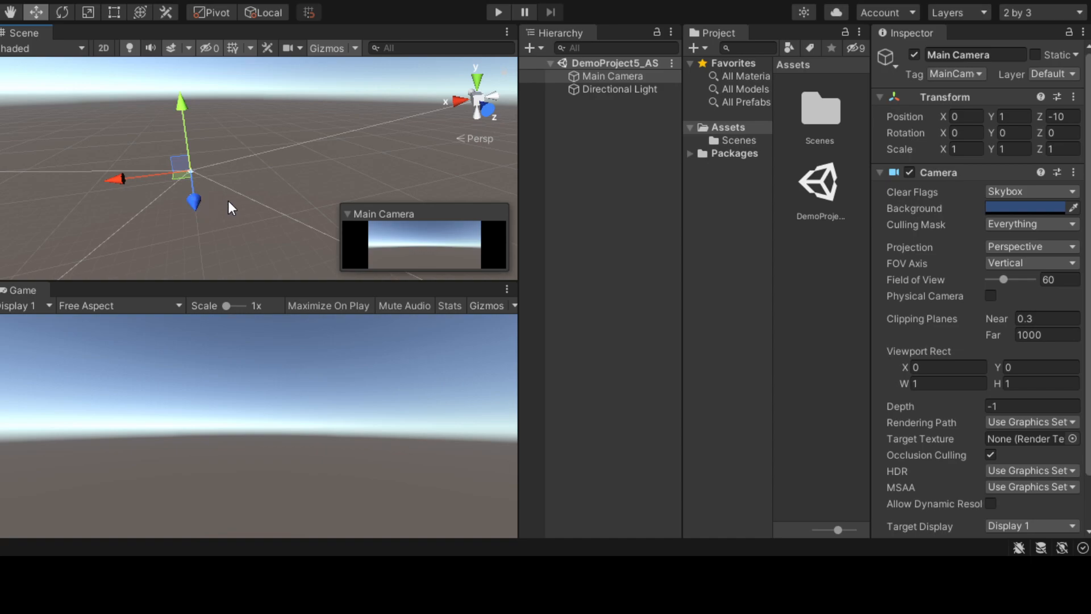
pyautogui.moveTo(195, 202); pyautogui.dragTo(179, 273)
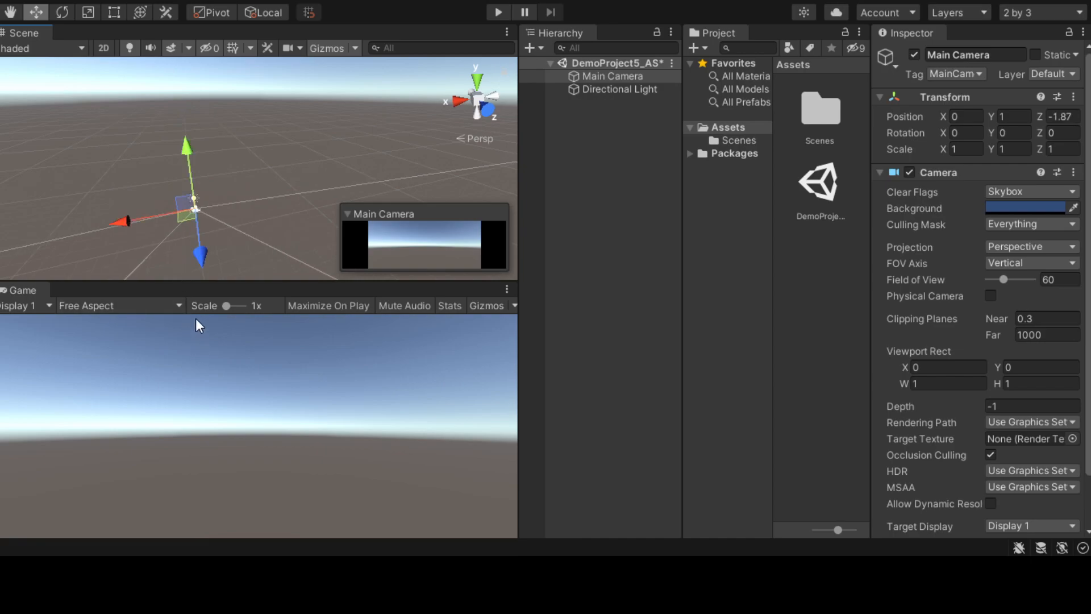
pyautogui.hotkey('ctrl', 'z')
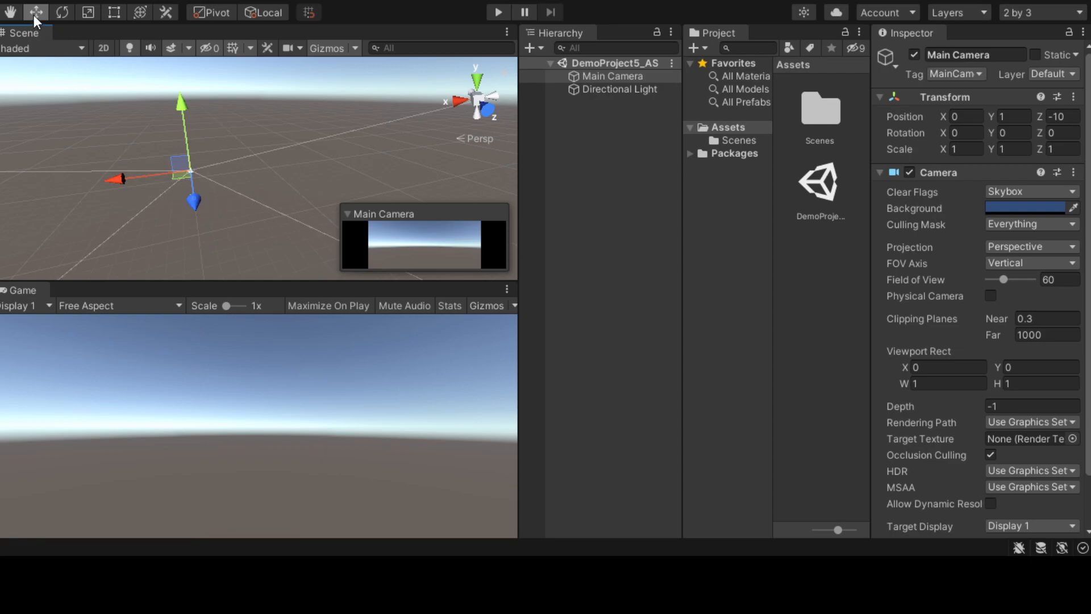
# Step: Compare the Main Camera's gizmos by switching between the Rotate, Scale and Move tools
pyautogui.click(56, 12)
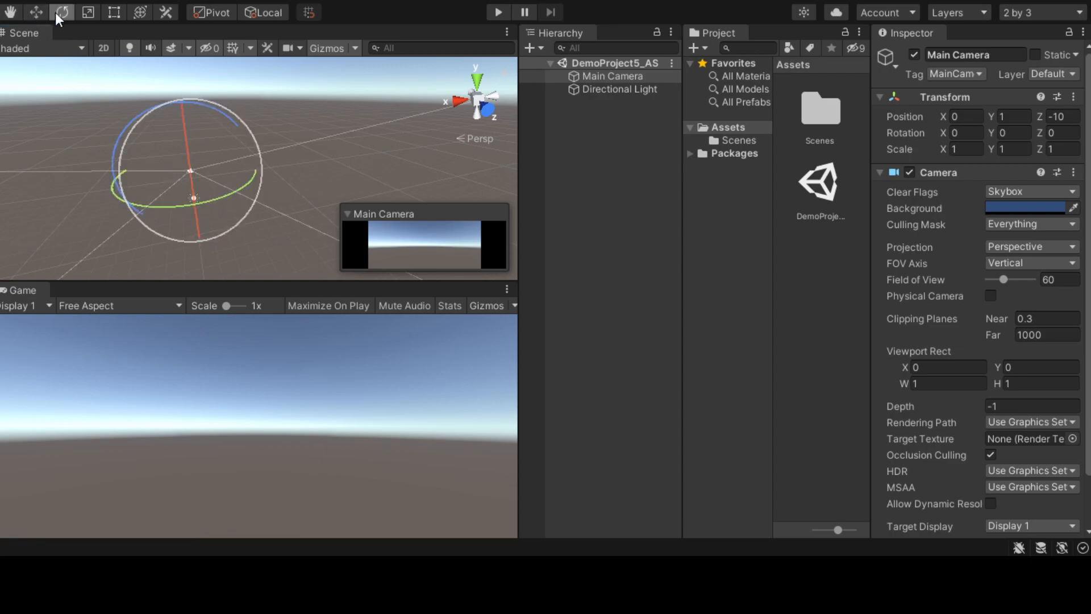
pyautogui.click(86, 10)
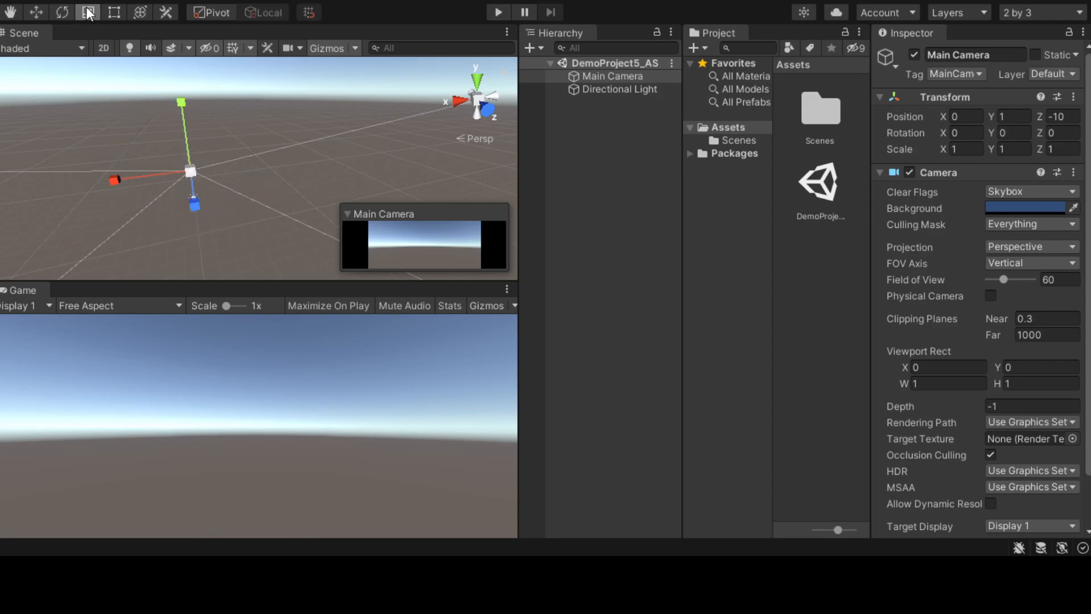
pyautogui.click(62, 13)
pyautogui.click(37, 13)
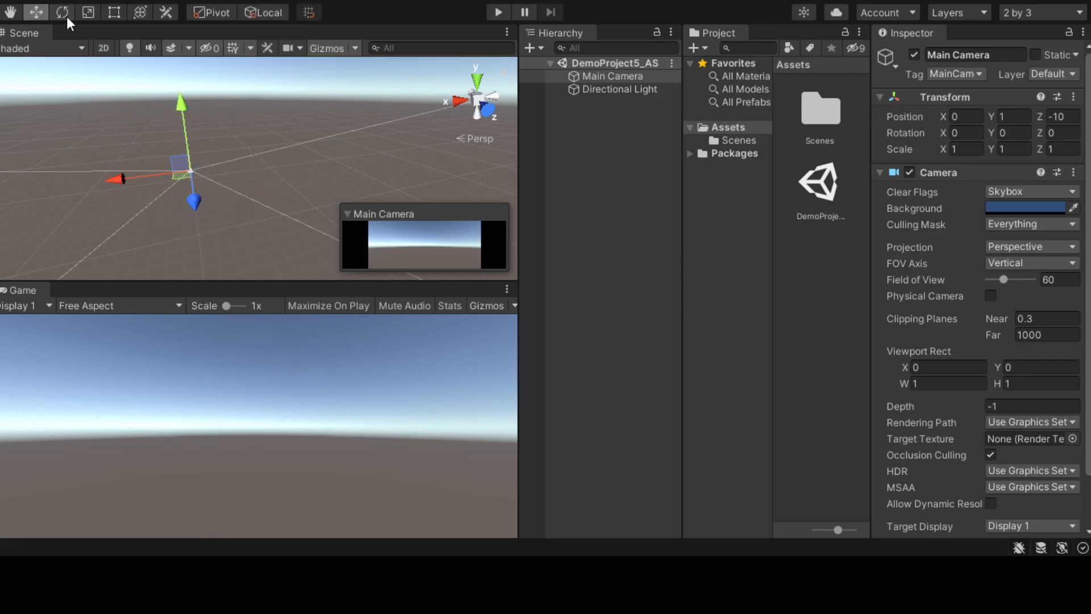
pyautogui.click(67, 15)
pyautogui.click(42, 12)
pyautogui.click(59, 15)
pyautogui.click(88, 14)
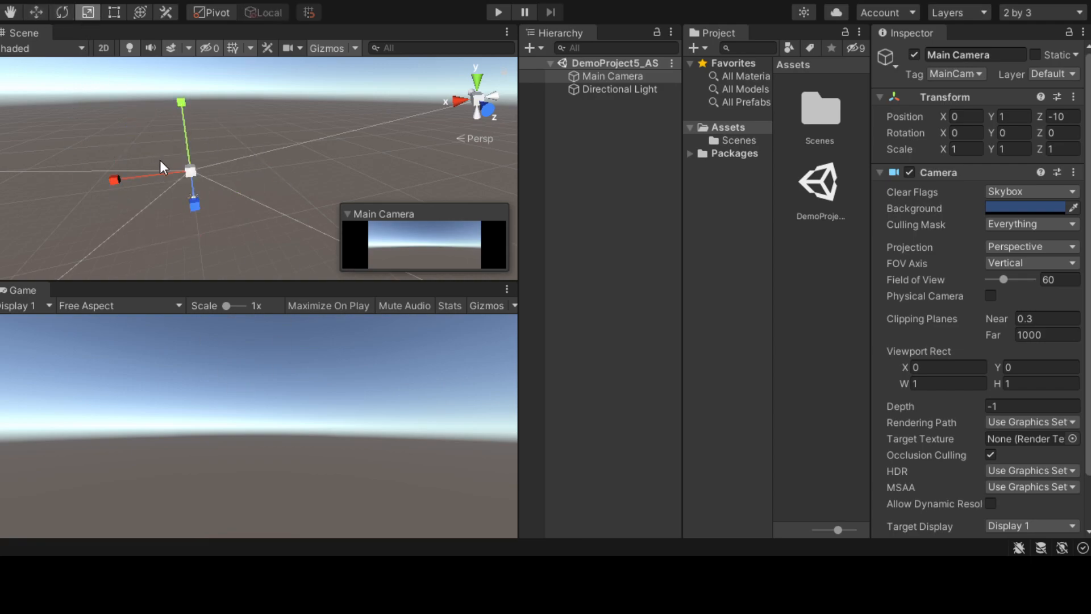
# Step: Try rotating the Main Camera in the Scene view with the Rotate tool and undo the rotation
pyautogui.click(64, 17)
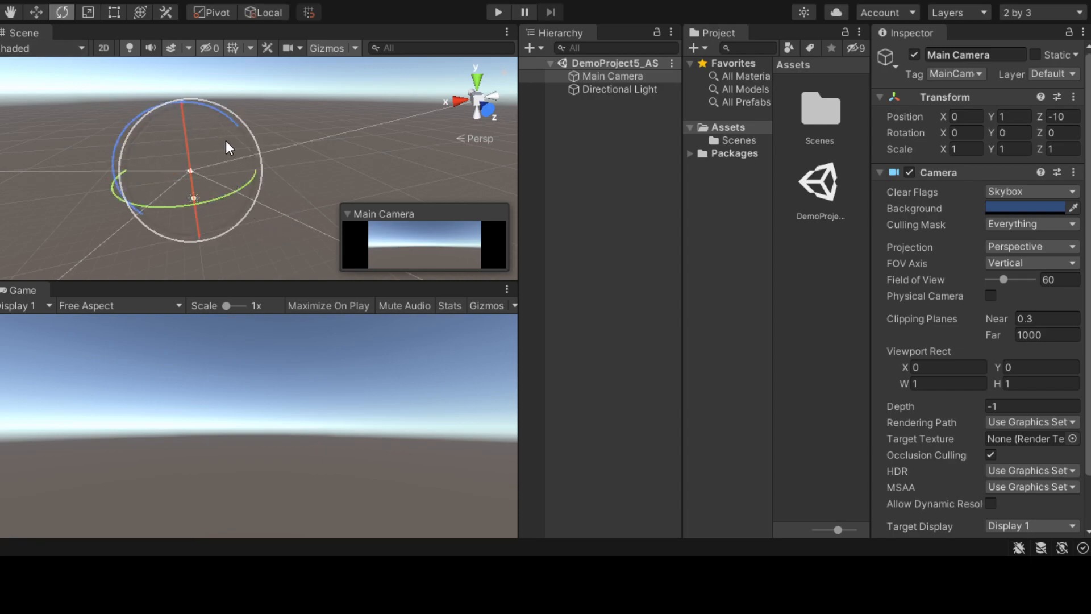
pyautogui.moveTo(186, 115); pyautogui.dragTo(172, 93)
pyautogui.hotkey('ctrl', 'z')
# Step: Set the Main Camera's Y rotation to 90 and undo the change
pyautogui.click(961, 135)
pyautogui.click(1005, 134)
pyautogui.write('90')
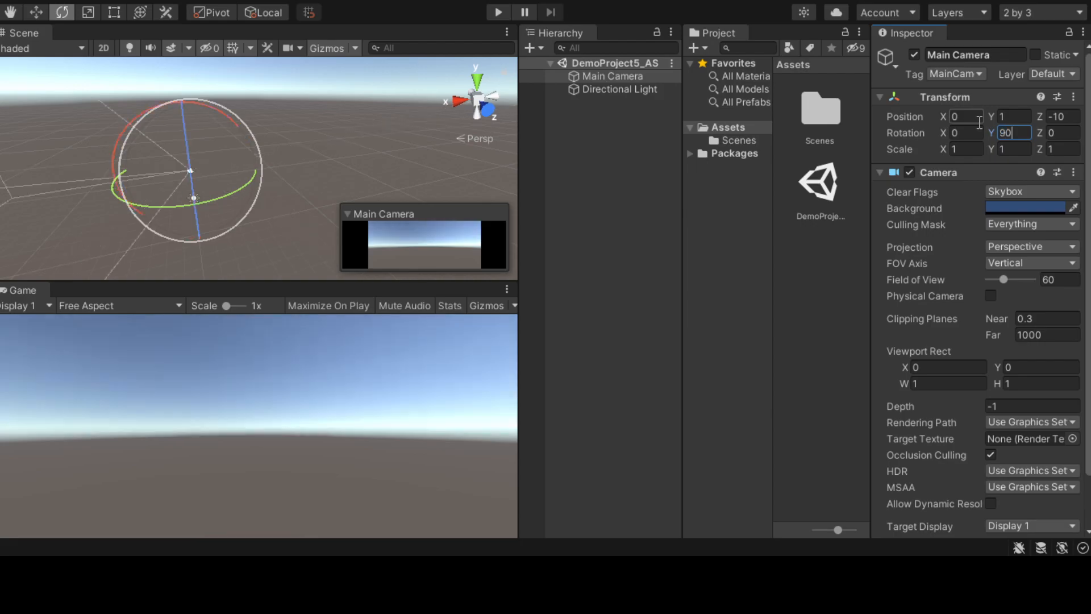
pyautogui.press('Tab')
pyautogui.hotkey('ctrl', 'z')
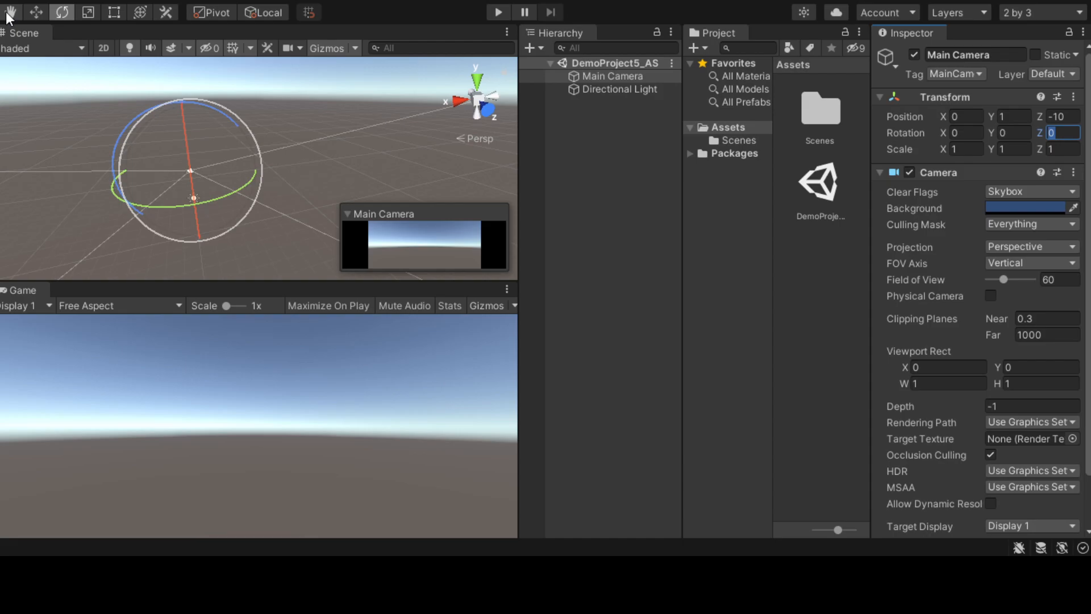
# Step: Enlarge the Scene view at the expense of the Game view and pan around the scene with the Hand tool
pyautogui.moveTo(458, 281); pyautogui.dragTo(513, 360)
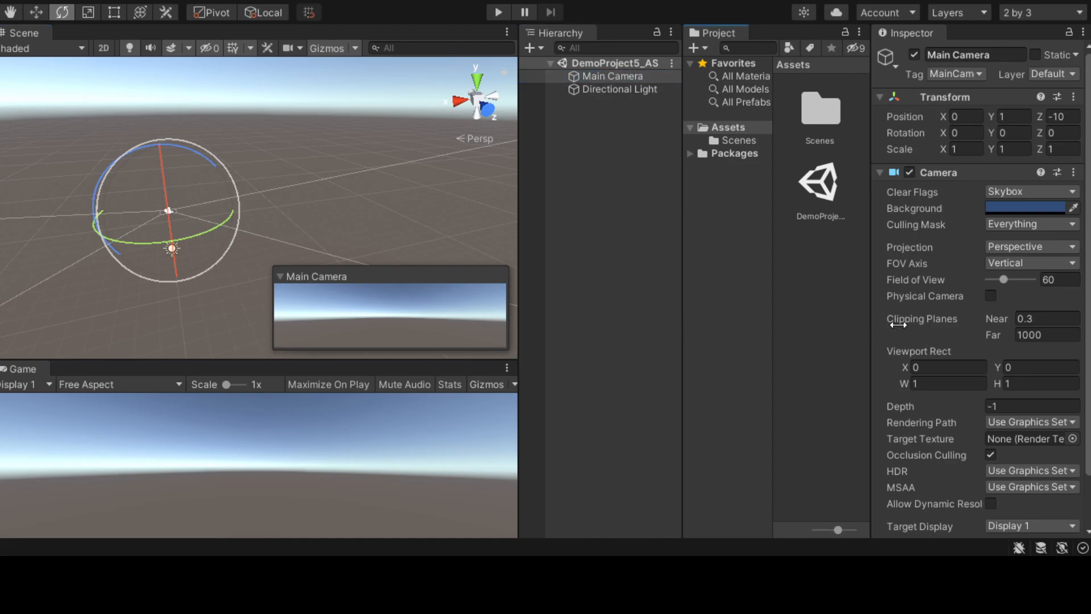
pyautogui.click(13, 12)
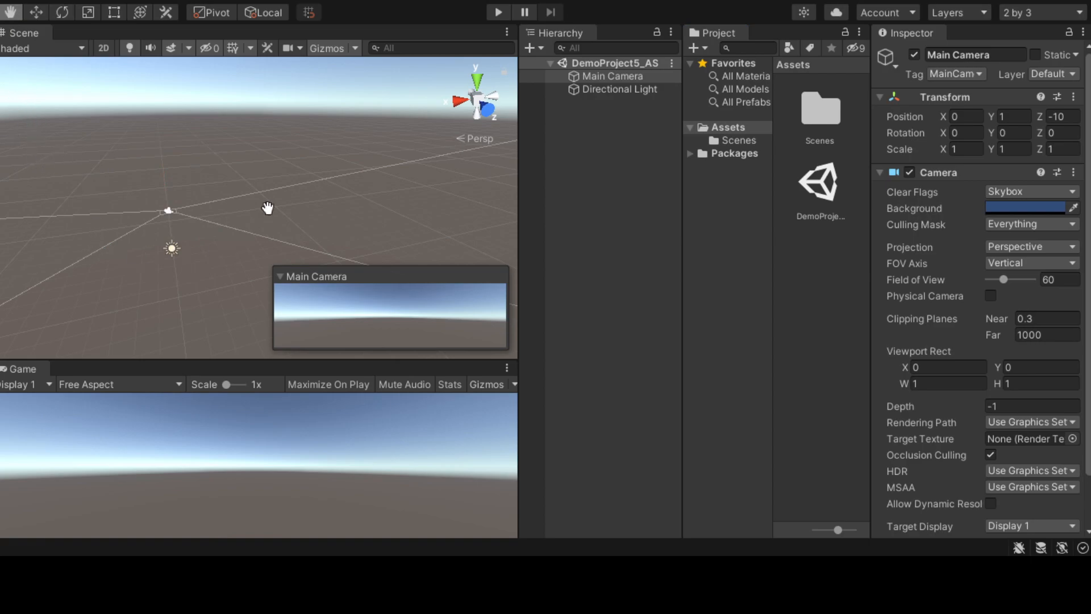
pyautogui.moveTo(143, 175); pyautogui.dragTo(248, 99)
pyautogui.moveTo(300, 203); pyautogui.dragTo(188, 233)
pyautogui.moveTo(74, 114); pyautogui.dragTo(169, 169)
pyautogui.moveTo(313, 196); pyautogui.dragTo(278, 217)
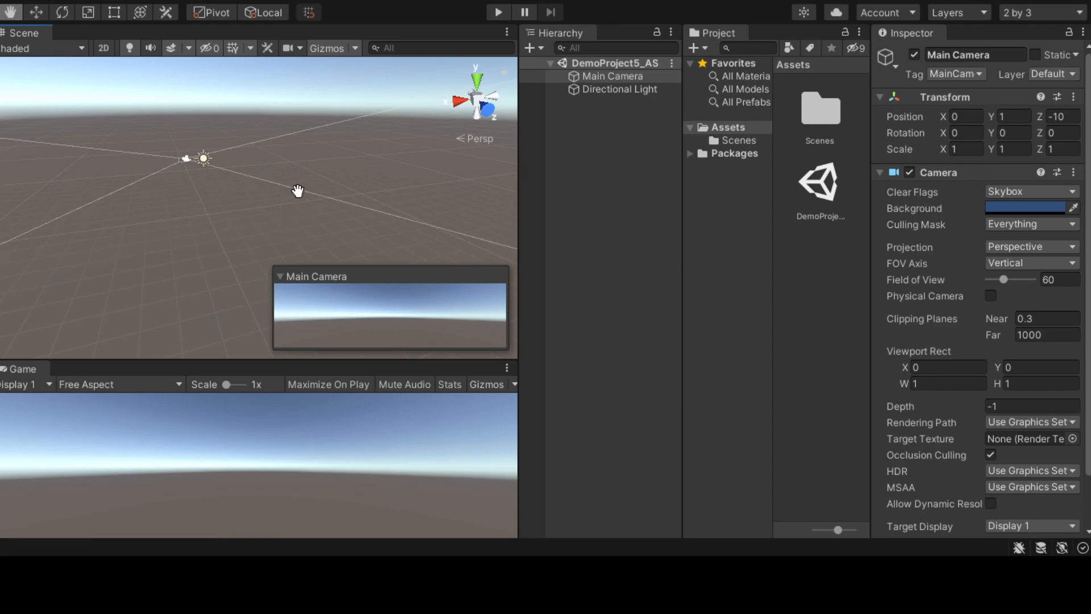
# Step: Zoom out, pan and orbit the Scene view to look at the Main Camera from other directions
pyautogui.scroll(-5, 298, 191)
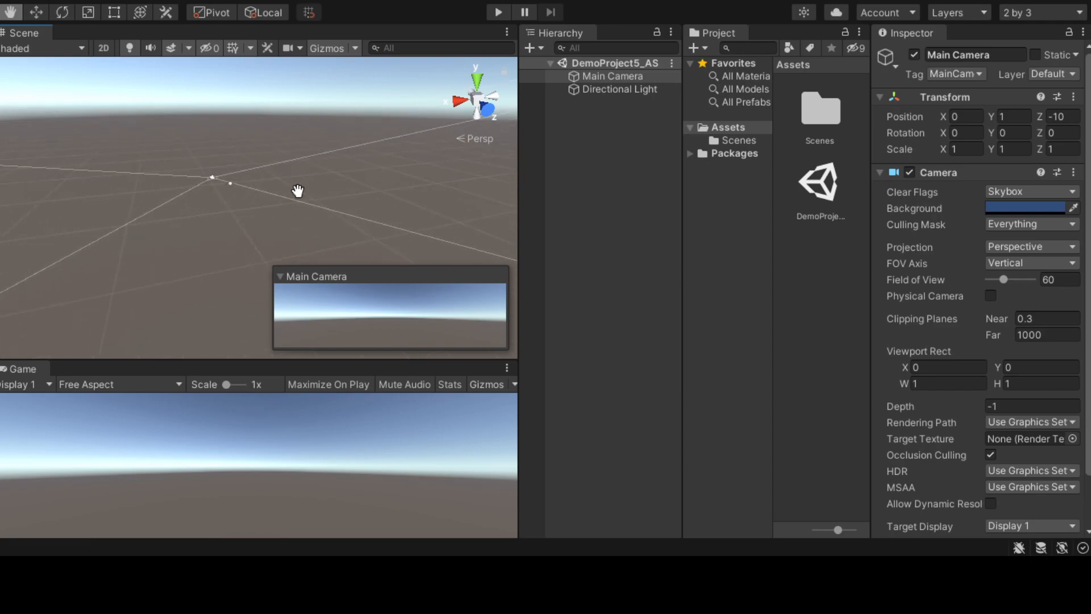
pyautogui.scroll(-2, 298, 191)
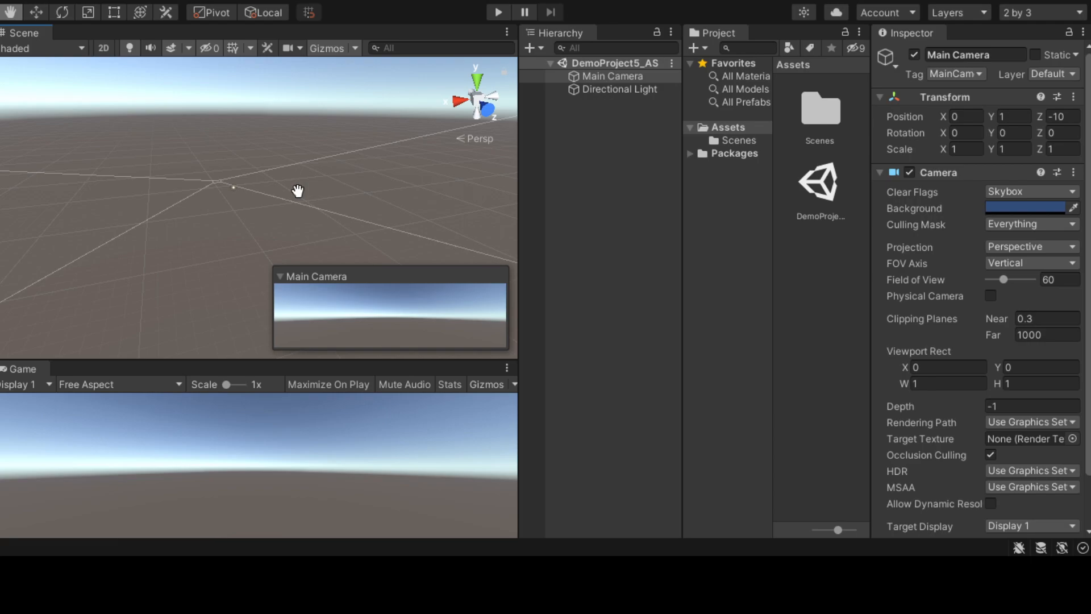
pyautogui.moveTo(146, 142); pyautogui.dragTo(82, 75)
pyautogui.moveTo(195, 244); pyautogui.dragTo(232, 246)
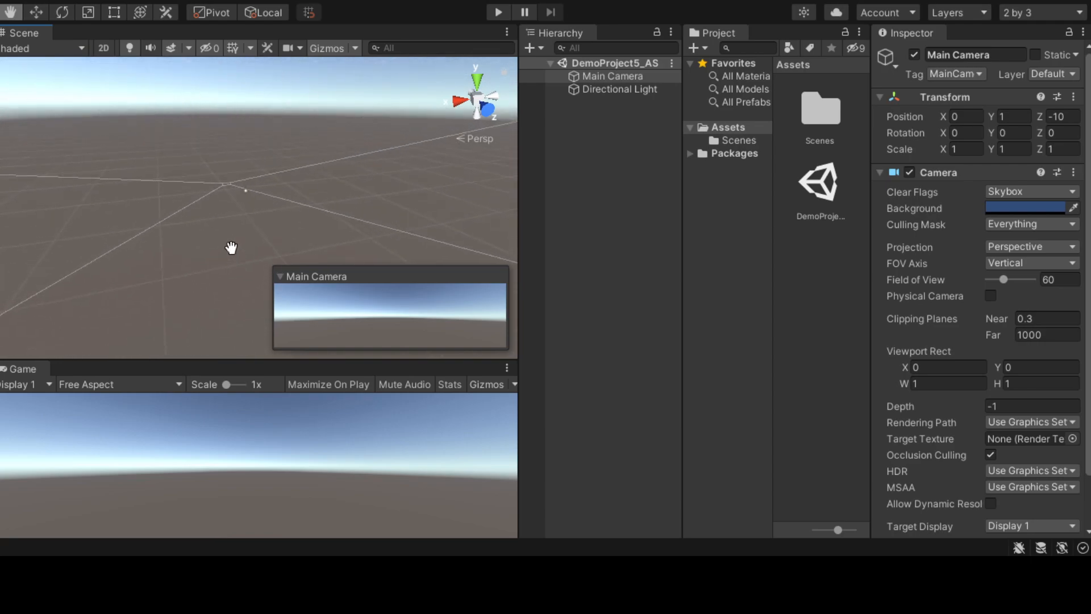
pyautogui.moveTo(152, 233); pyautogui.dragTo(171, 182)
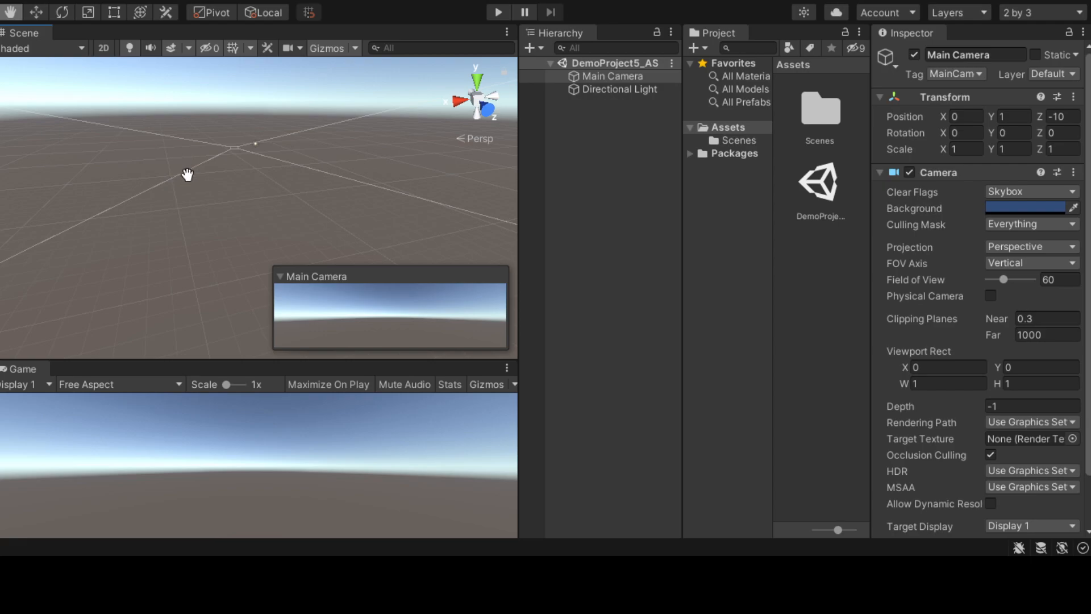
pyautogui.press('alt')
pyautogui.keyDown('alt'); pyautogui.moveTo(210, 200); pyautogui.dragTo(1042, 223); pyautogui.keyUp('alt')
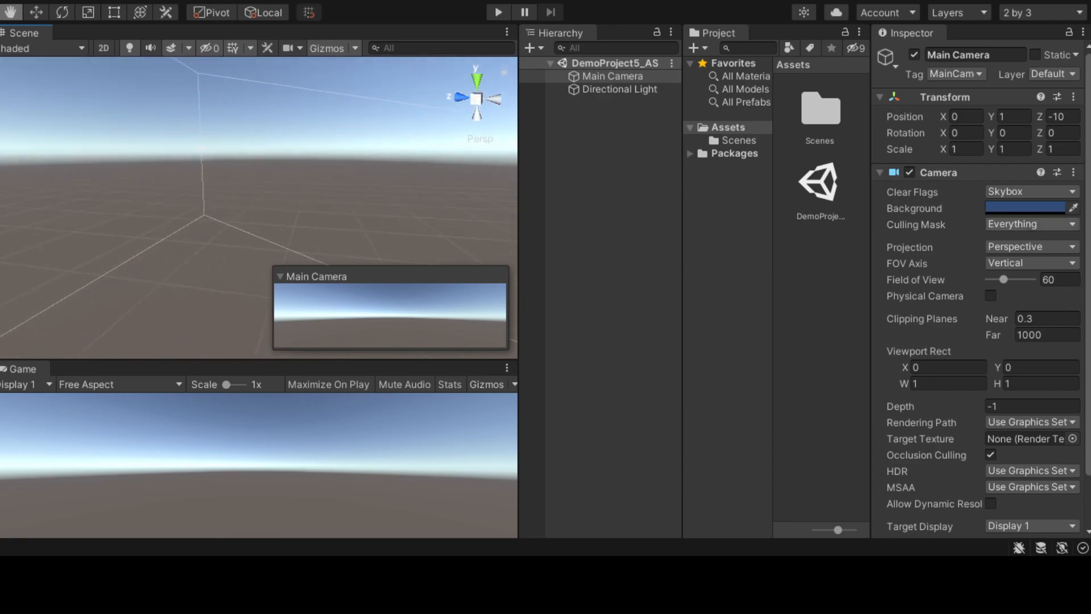
# Step: Look around the scene further and review the Main Camera's component settings
pyautogui.moveTo(396, 190); pyautogui.dragTo(1060, 174)
pyautogui.scroll(-1, 1025, 169)
pyautogui.moveTo(283, 129); pyautogui.dragTo(337, 157)
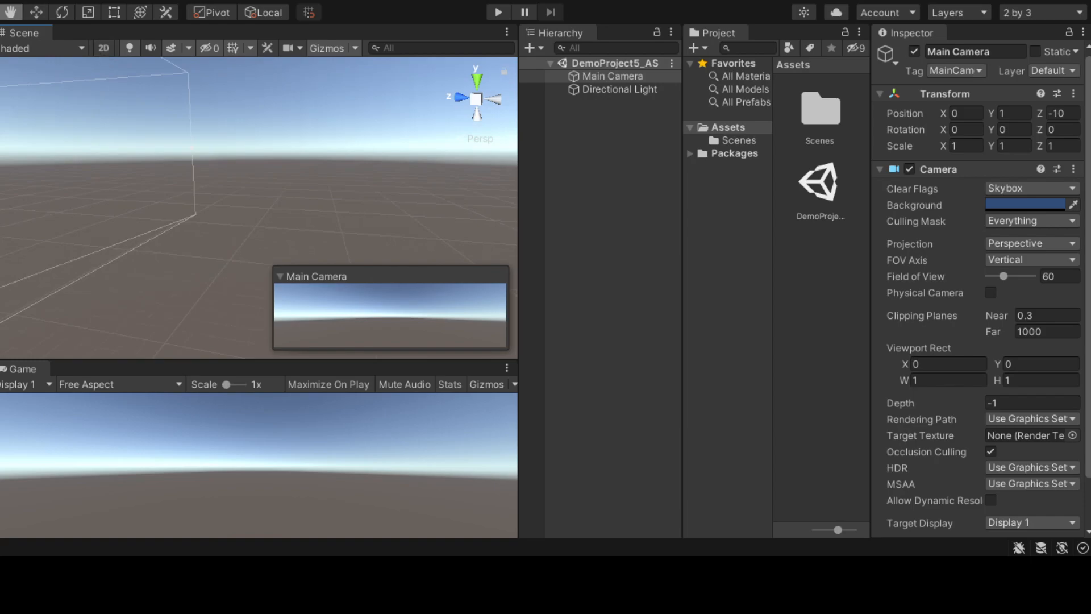
pyautogui.scroll(-5, 152, 226)
pyautogui.scroll(6, 151, 225)
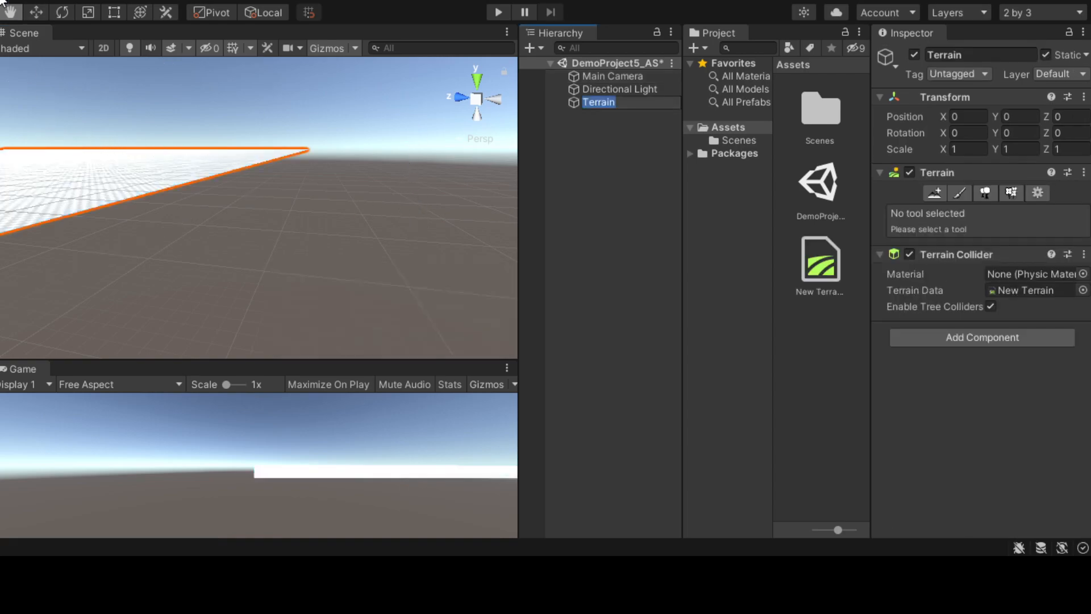
# Step: Pan the Scene view with the Hand tool to bring the new Terrain into the centre
pyautogui.click(9, 14)
pyautogui.moveTo(36, 117); pyautogui.dragTo(188, 216)
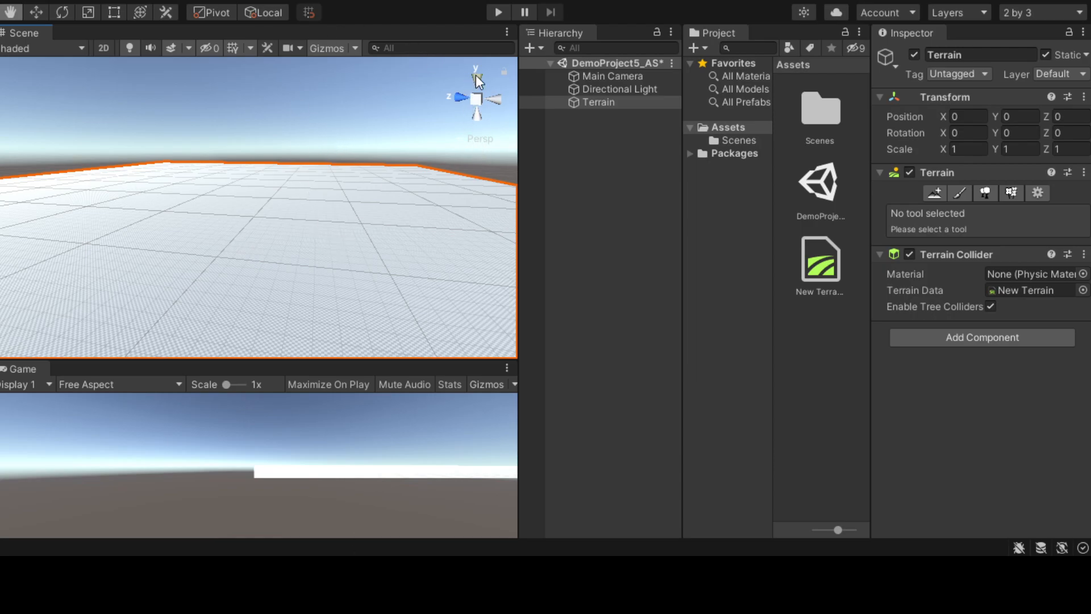
# Step: Snap the Scene view to the top, right and bottom axis views to look at the Terrain from each side
pyautogui.moveTo(282, 161); pyautogui.dragTo(298, 228)
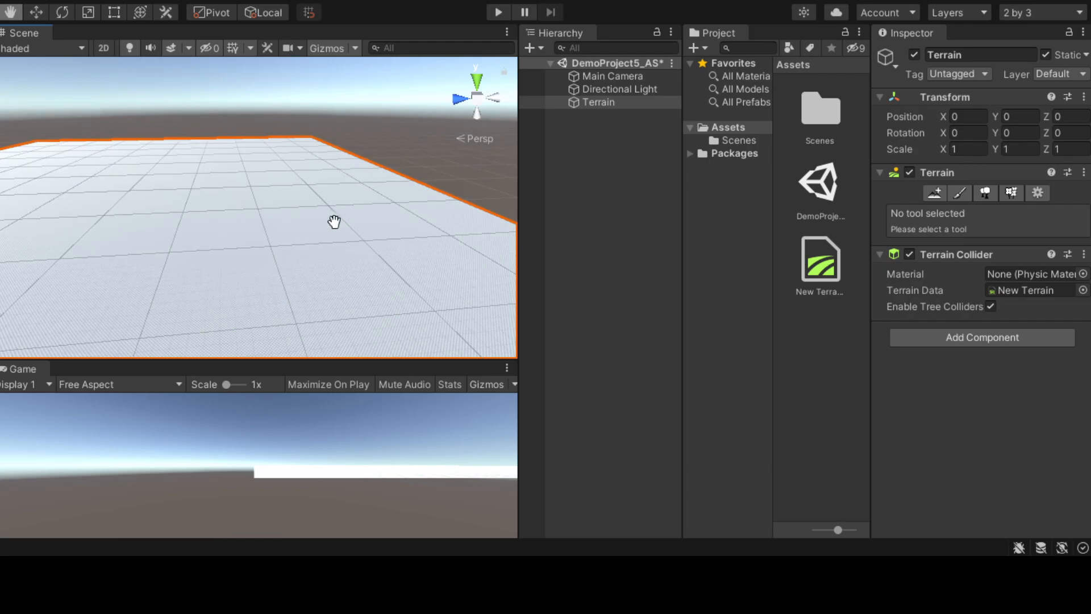
pyautogui.click(477, 80)
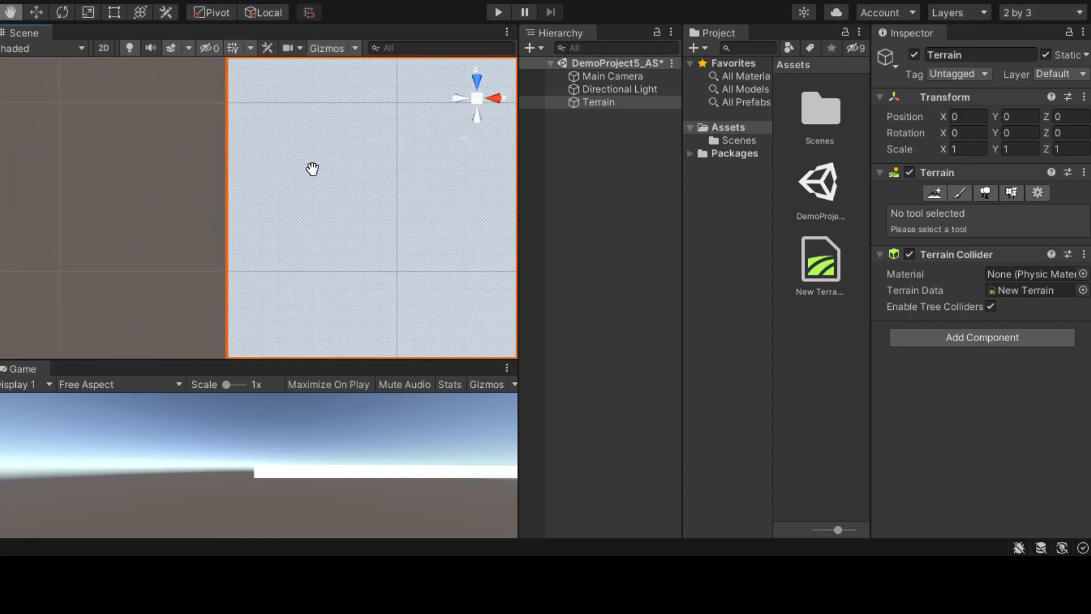
pyautogui.scroll(-5, 307, 188)
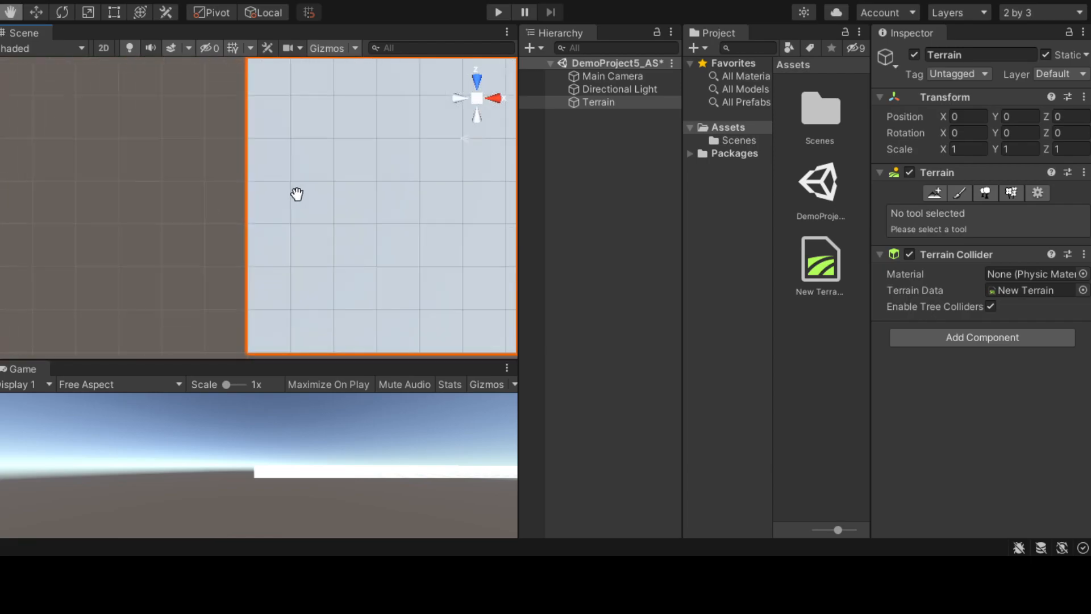
pyautogui.click(498, 104)
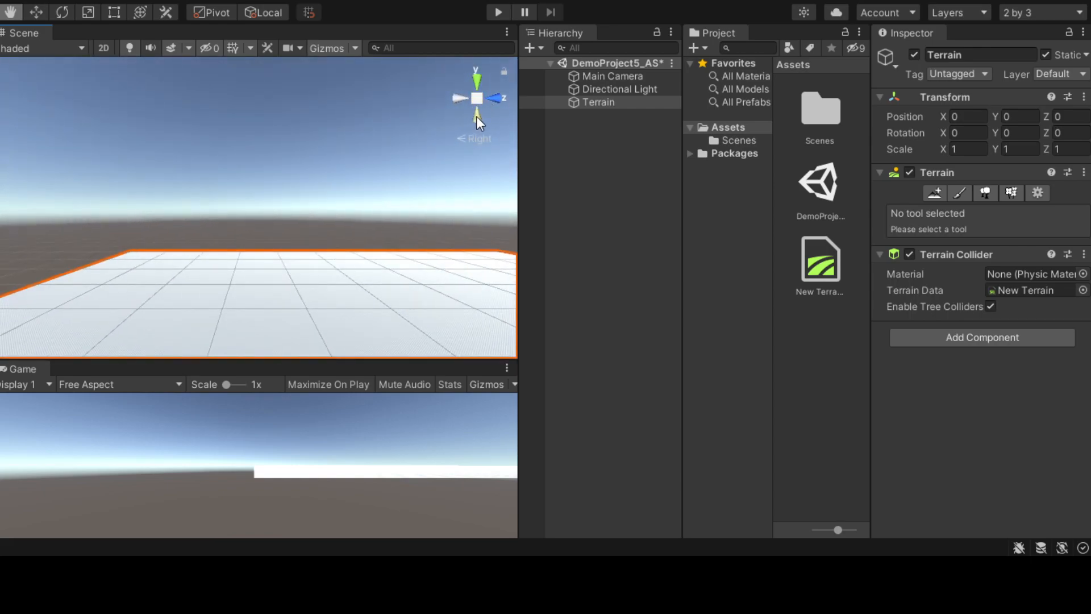
pyautogui.click(476, 116)
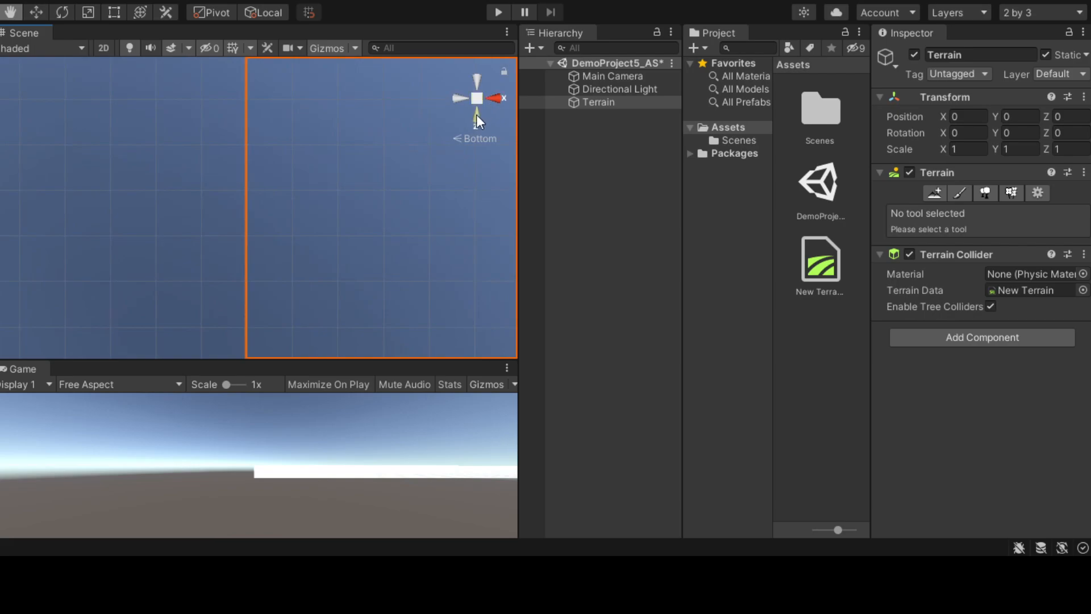
pyautogui.click(476, 118)
# Step: Reposition and zoom the Scene view until the whole Terrain can be seen in perspective
pyautogui.moveTo(161, 254); pyautogui.dragTo(312, 245)
pyautogui.scroll(-3, 311, 247)
pyautogui.moveTo(274, 216); pyautogui.dragTo(284, 239, button='right')
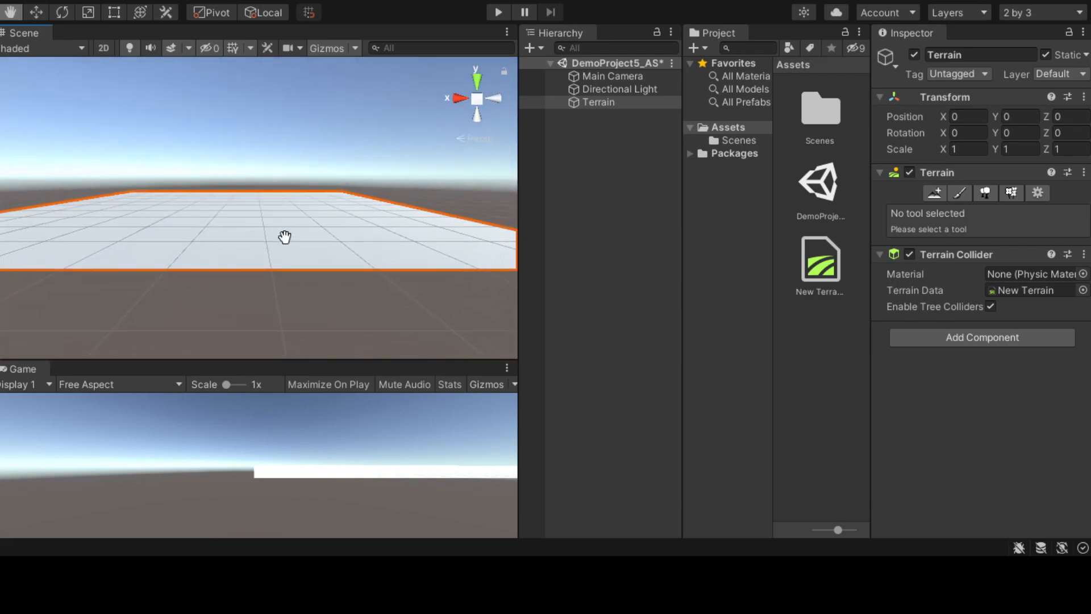
pyautogui.scroll(-4, 280, 249)
pyautogui.scroll(-2, 204, 249)
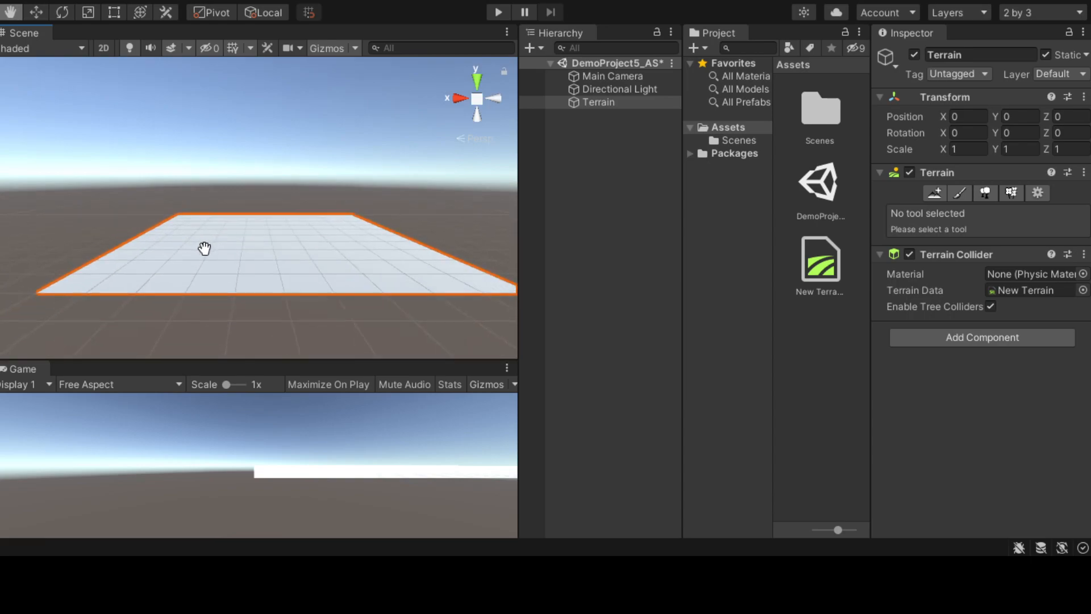
pyautogui.scroll(2, 203, 241)
pyautogui.scroll(1, 267, 226)
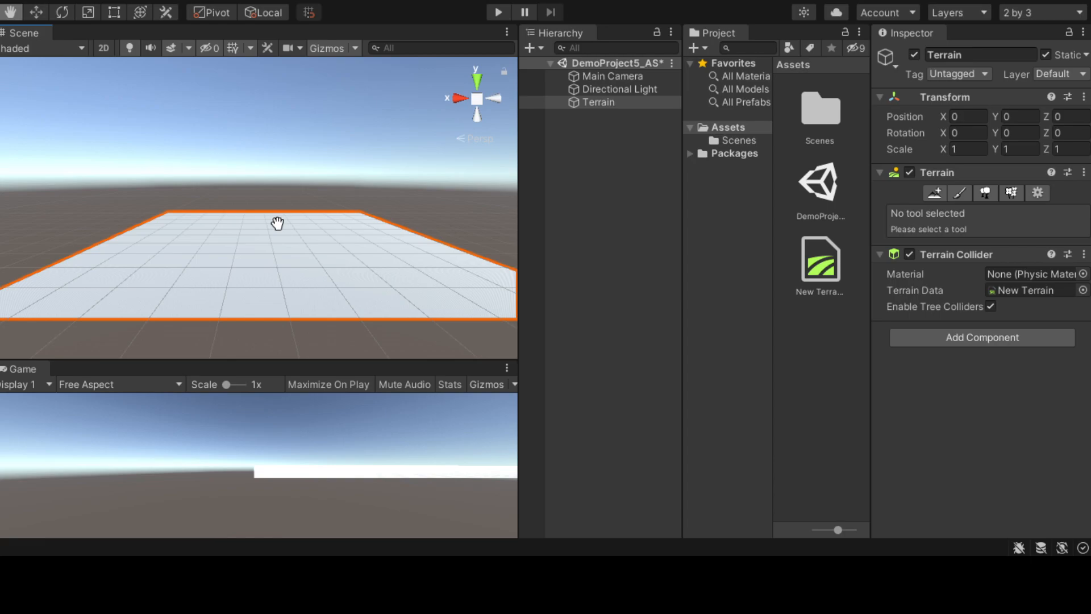
pyautogui.scroll(2, 277, 223)
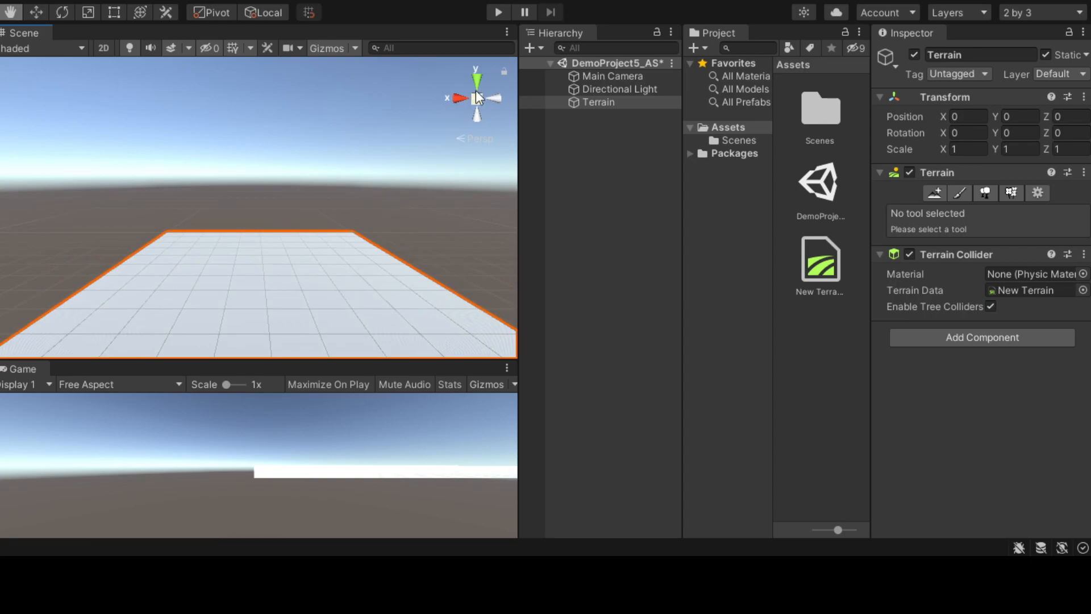
# Step: View the Terrain from the Top axis, and return to a tilted perspective view looking down on it
pyautogui.click(478, 80)
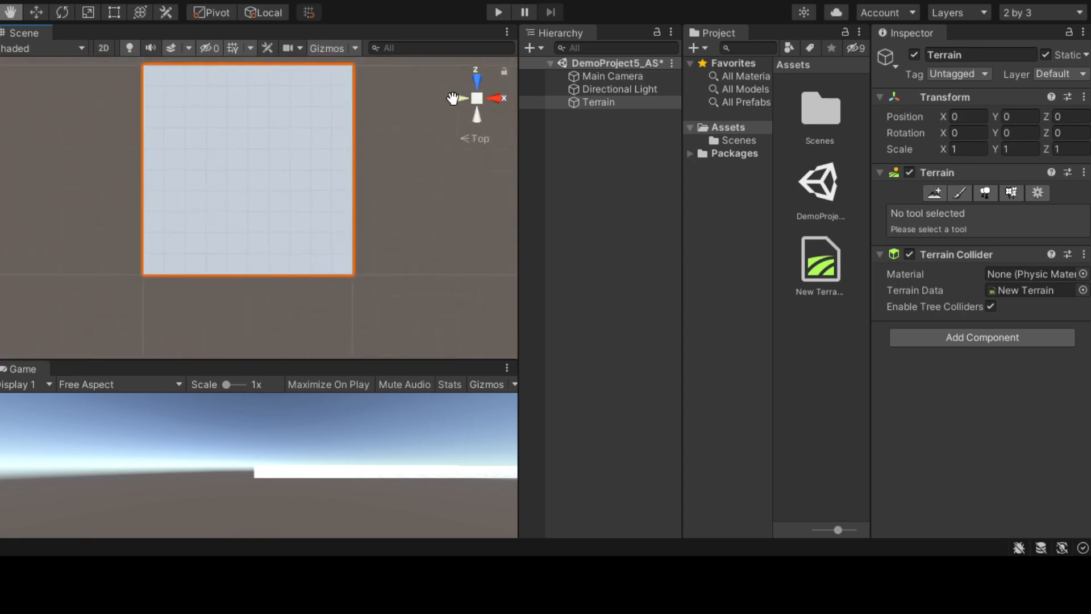
pyautogui.click(456, 100)
pyautogui.click(478, 80)
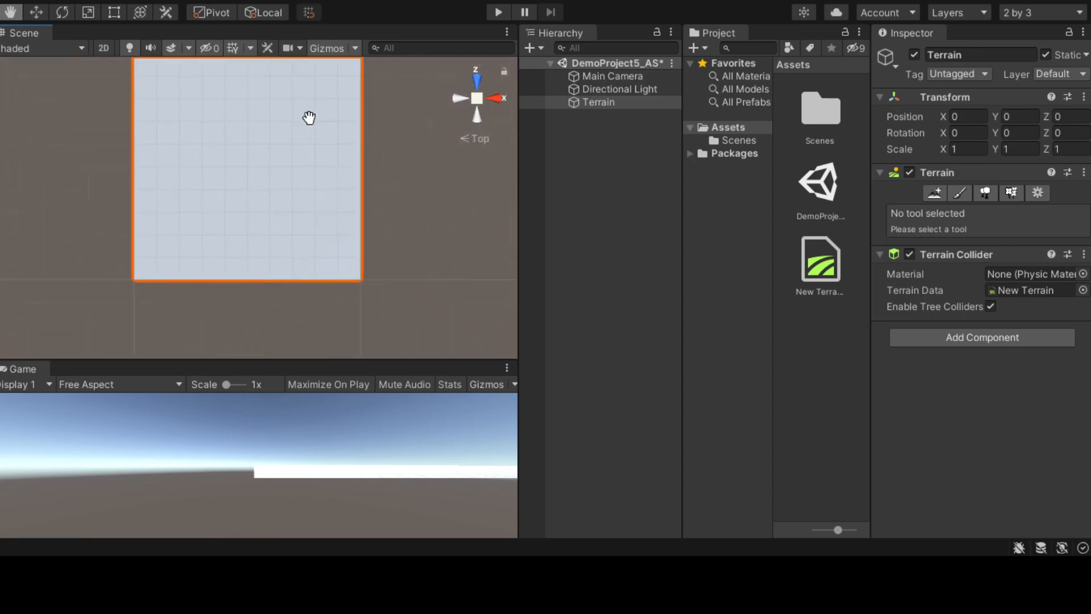
pyautogui.moveTo(333, 267); pyautogui.dragTo(369, 190, button='right')
pyautogui.click(480, 116)
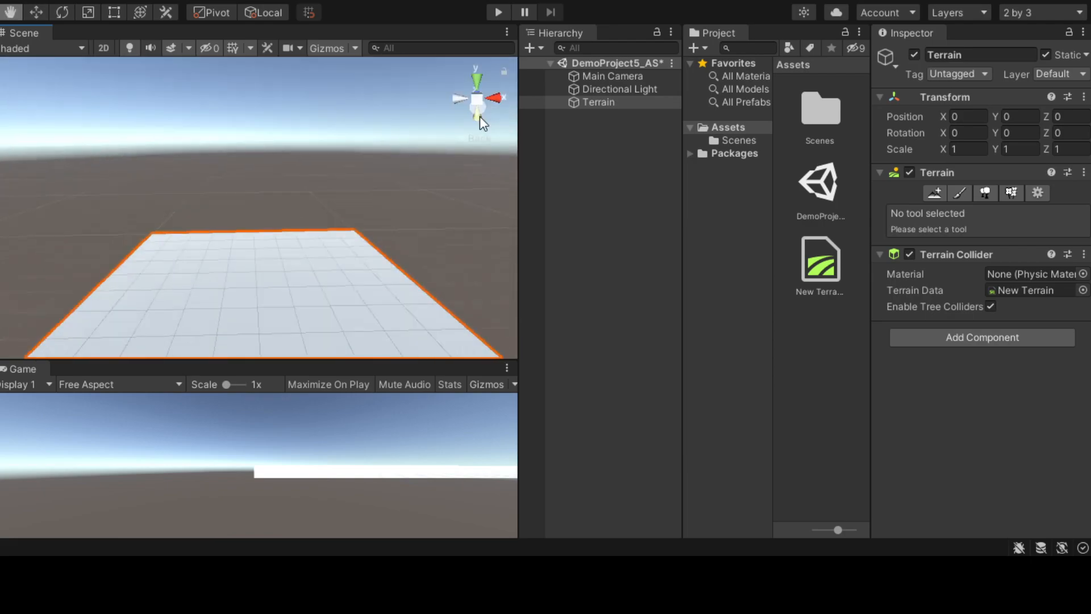
pyautogui.moveTo(295, 261); pyautogui.dragTo(297, 340, button='right')
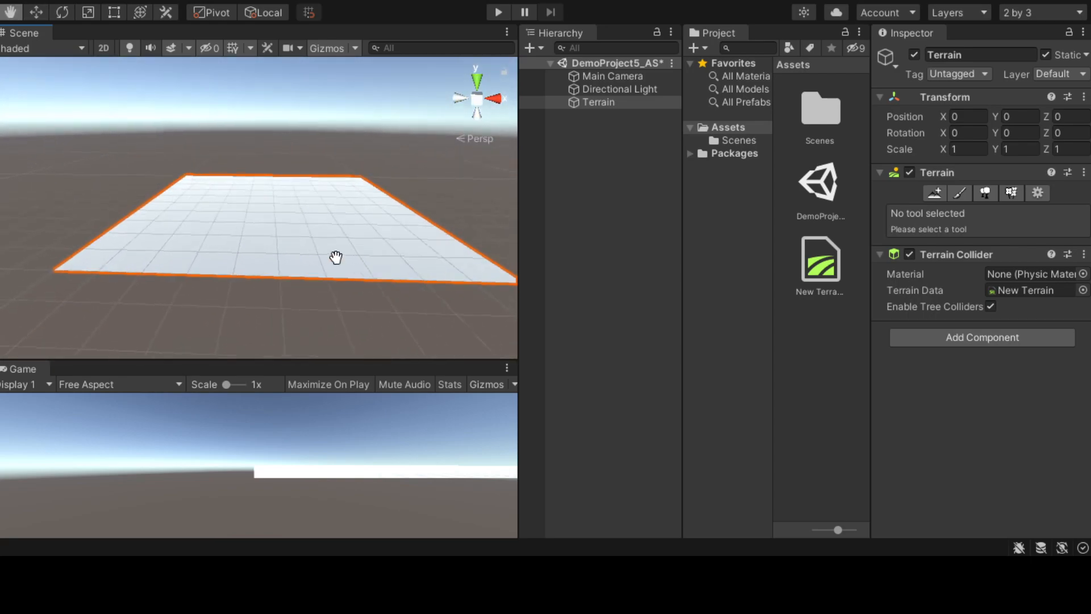
pyautogui.moveTo(336, 256); pyautogui.dragTo(315, 264)
pyautogui.moveTo(315, 264); pyautogui.dragTo(310, 296, button='right')
pyautogui.moveTo(347, 259); pyautogui.dragTo(353, 293)
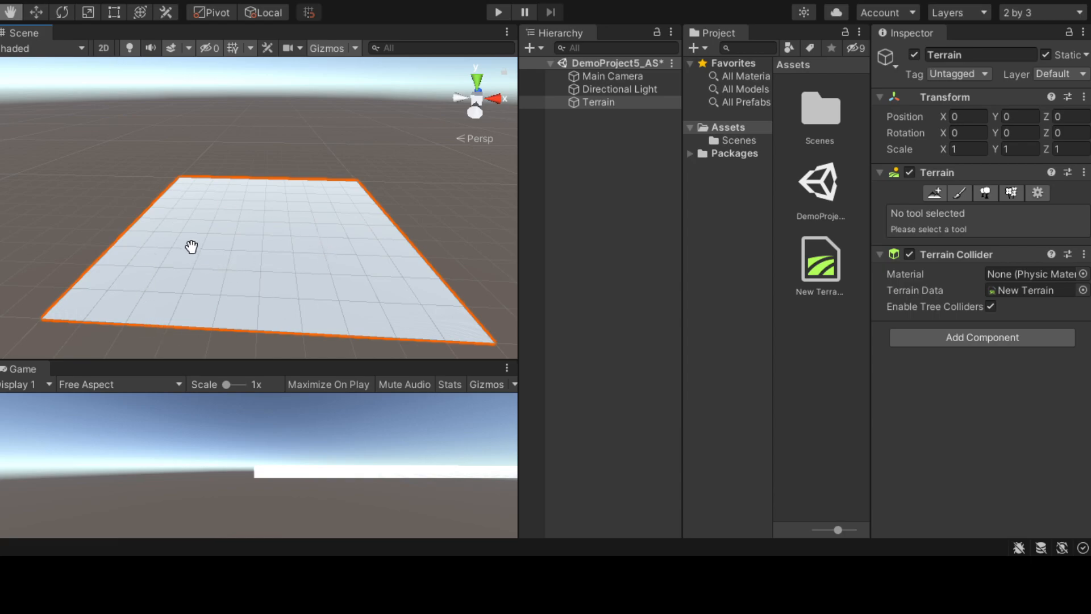
pyautogui.scroll(2, 203, 266)
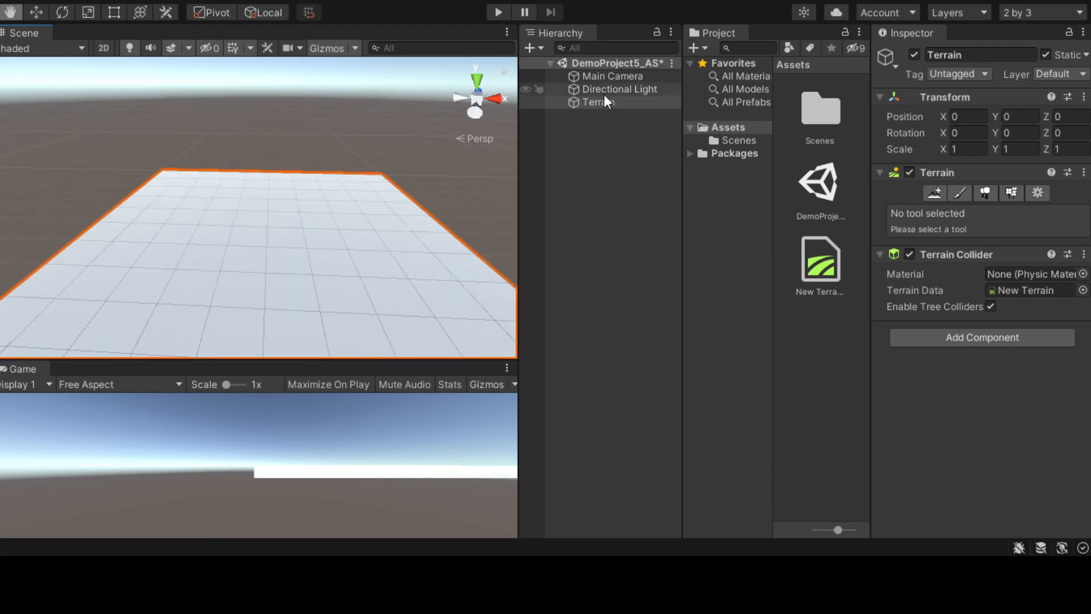
pyautogui.scroll(-1, 302, 214)
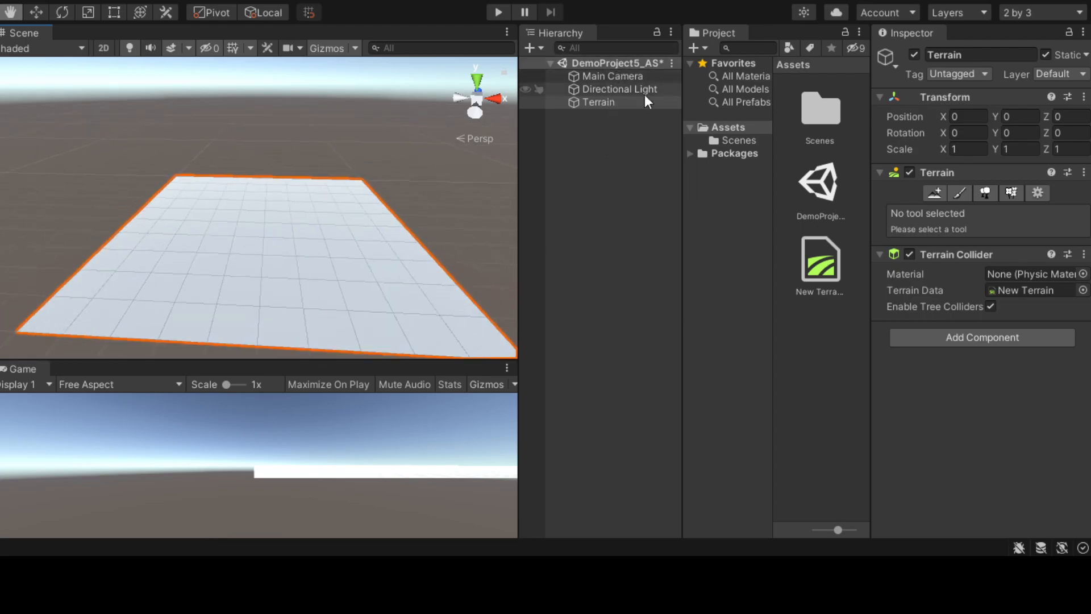
# Step: Frame the Main Camera in the Scene view, and frame the Terrain again
pyautogui.doubleClick(639, 74)
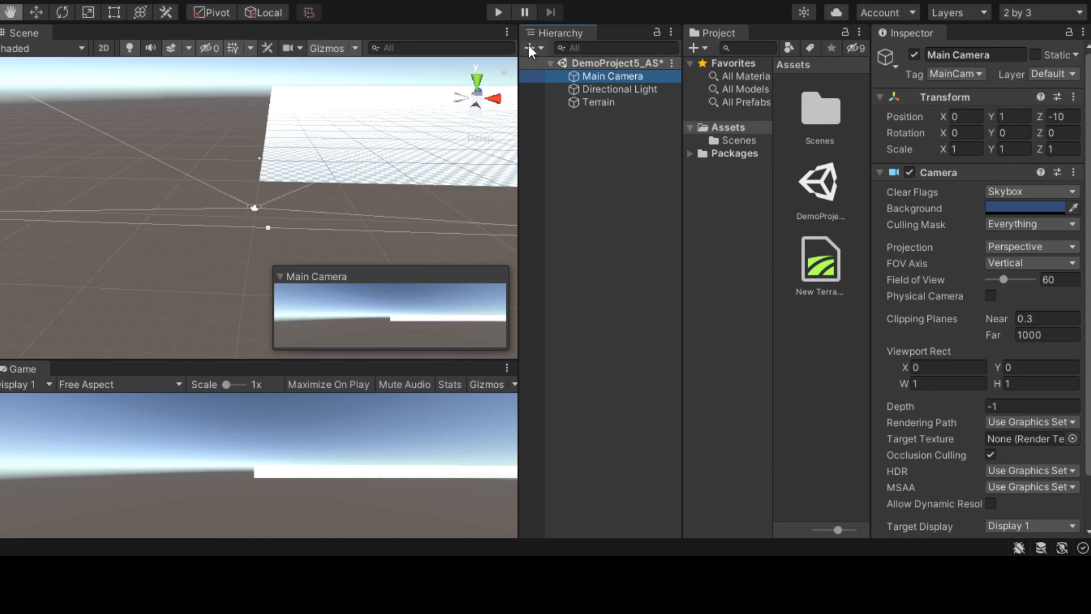
pyautogui.click(598, 100)
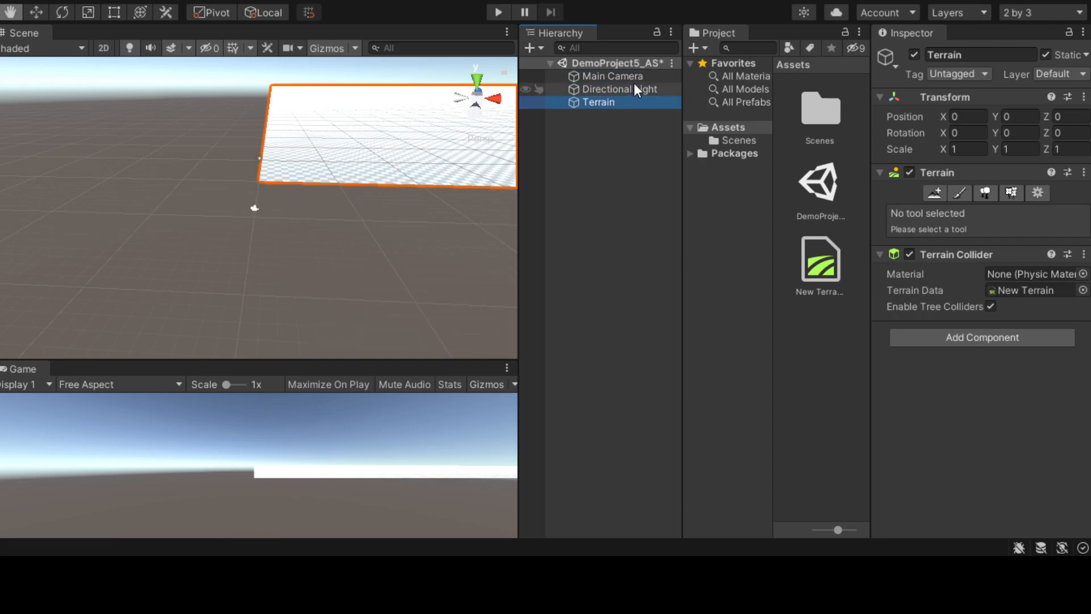
pyautogui.doubleClick(627, 102)
pyautogui.scroll(2, 227, 191)
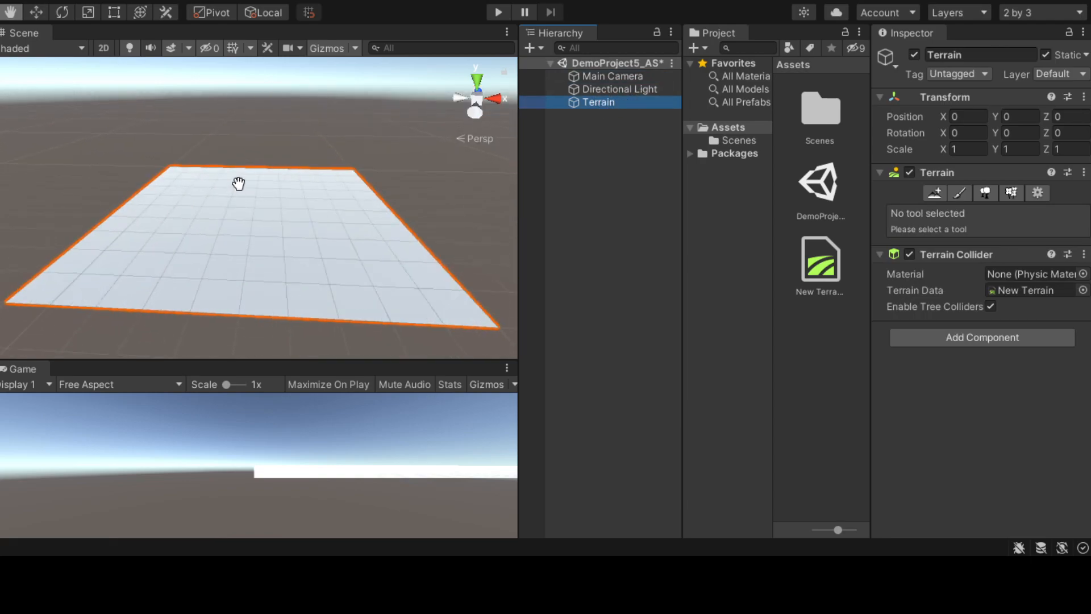
pyautogui.scroll(3, 278, 195)
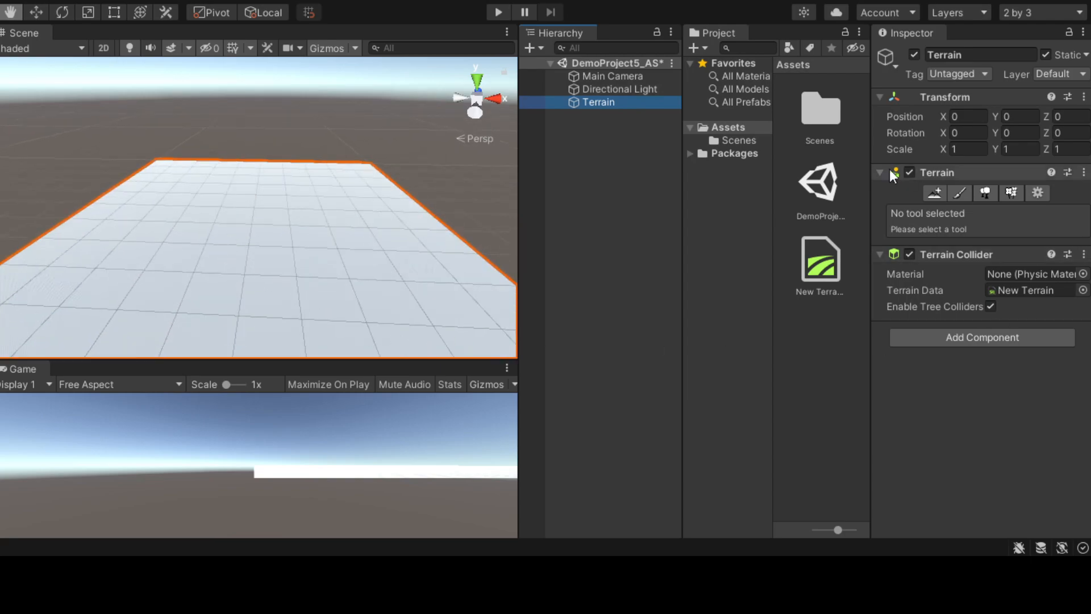
# Step: Try Create Neighbor Terrains by adding a tile on the Terrain's negative X side, and undo it
pyautogui.click(591, 102)
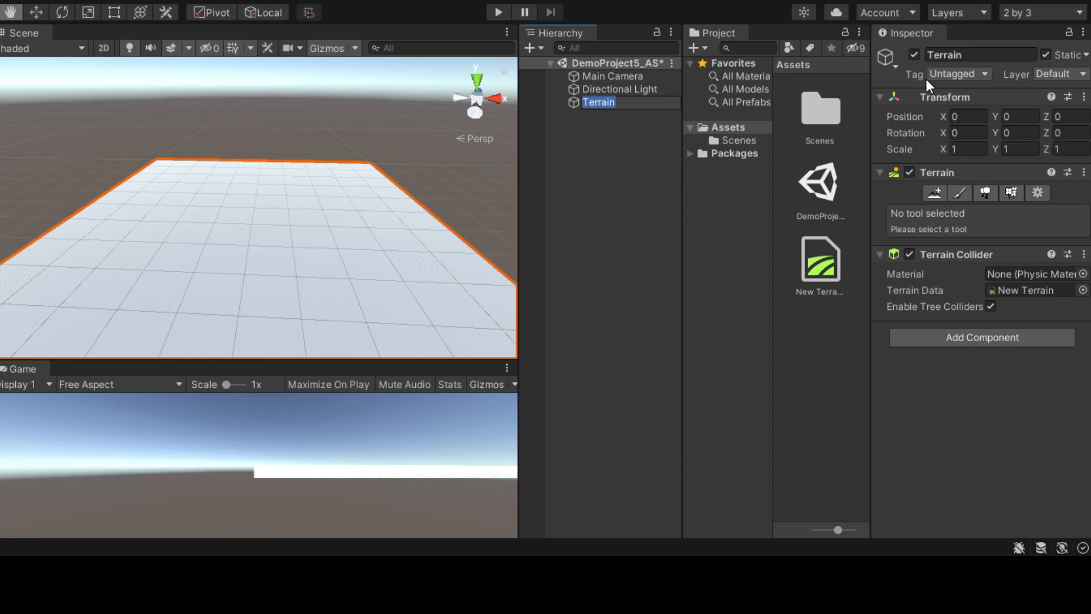
pyautogui.click(933, 193)
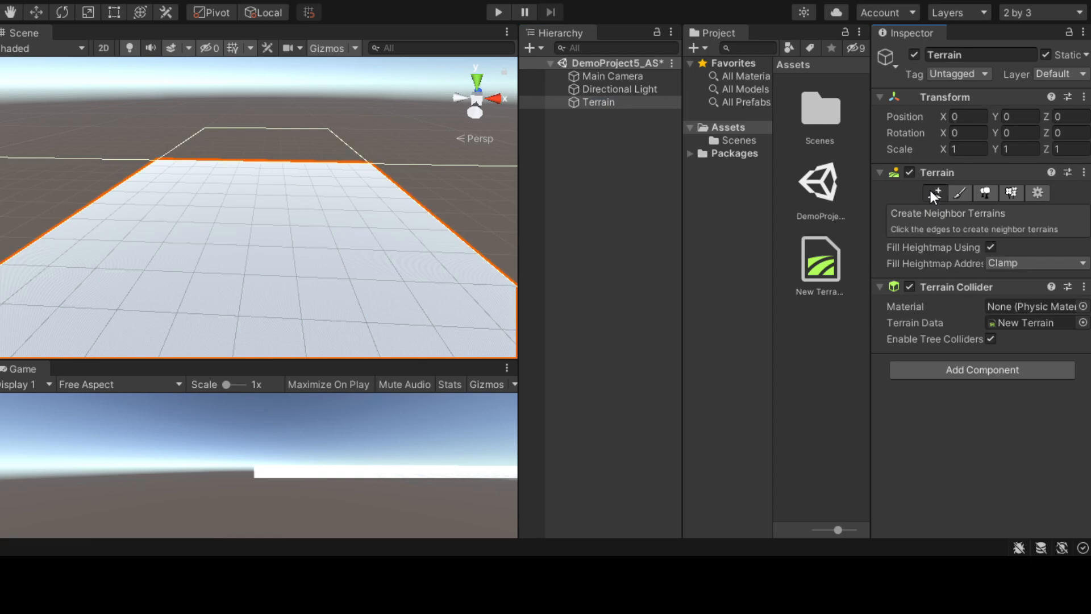
pyautogui.moveTo(249, 168); pyautogui.dragTo(255, 226, button='right')
pyautogui.scroll(-15, 257, 217)
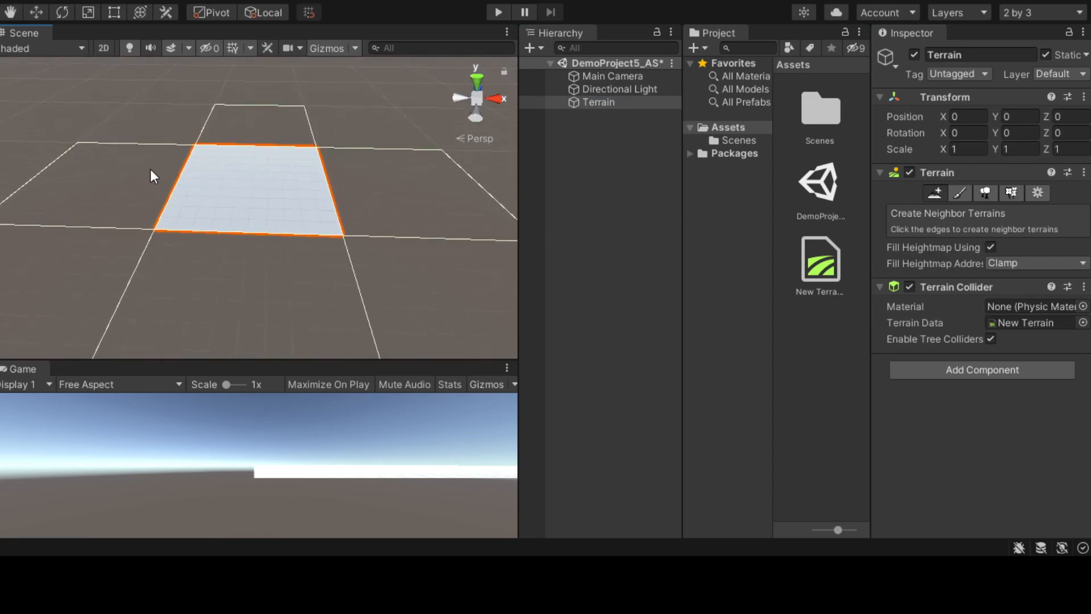
pyautogui.click(152, 168)
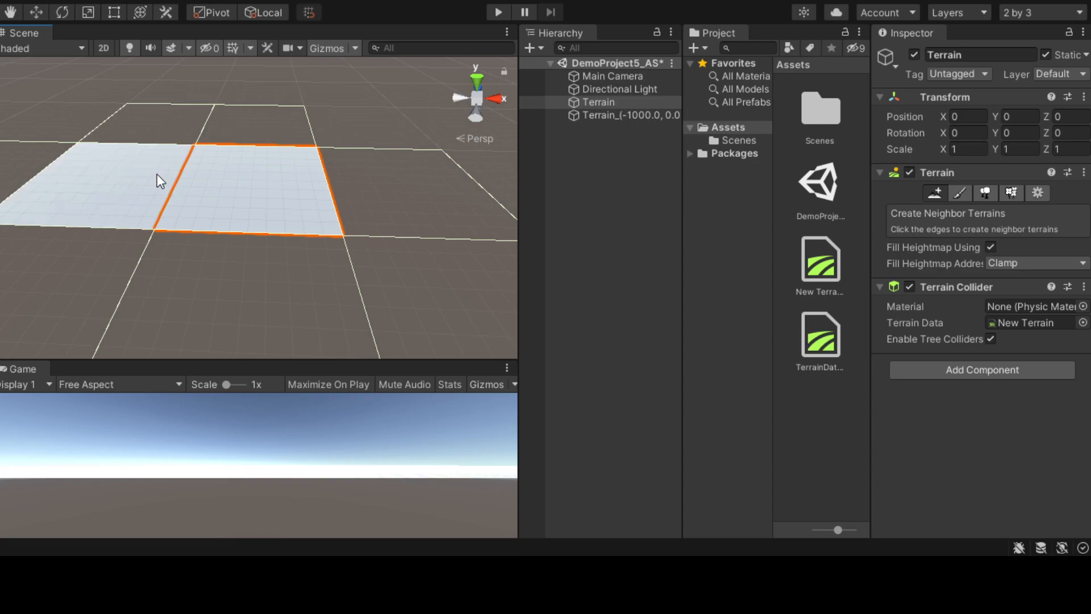
pyautogui.hotkey('ctrl', 'z')
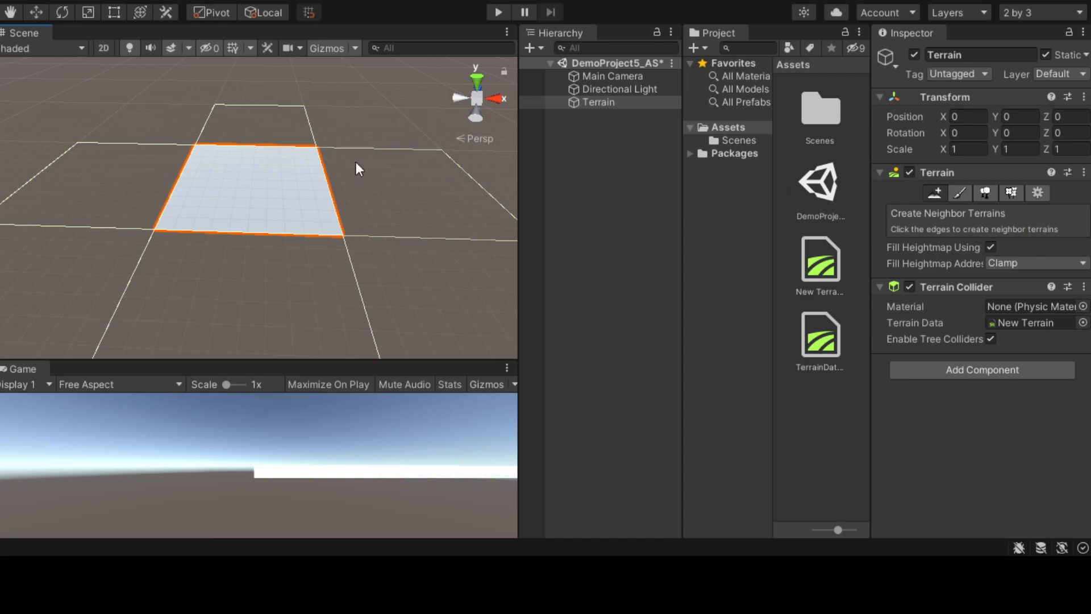
# Step: Try adding neighbor terrains on the positive Z and positive X sides of the Terrain, and undo both
pyautogui.click(271, 118)
pyautogui.click(430, 219)
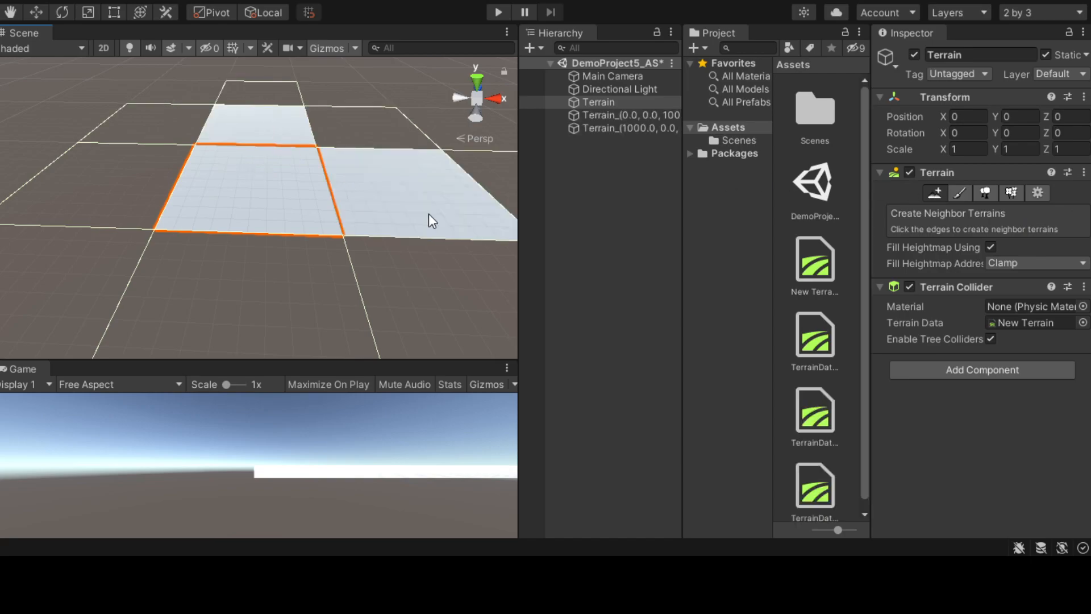
pyautogui.hotkey('ctrl', 'z')
pyautogui.hotkey('ctrl', 'z')
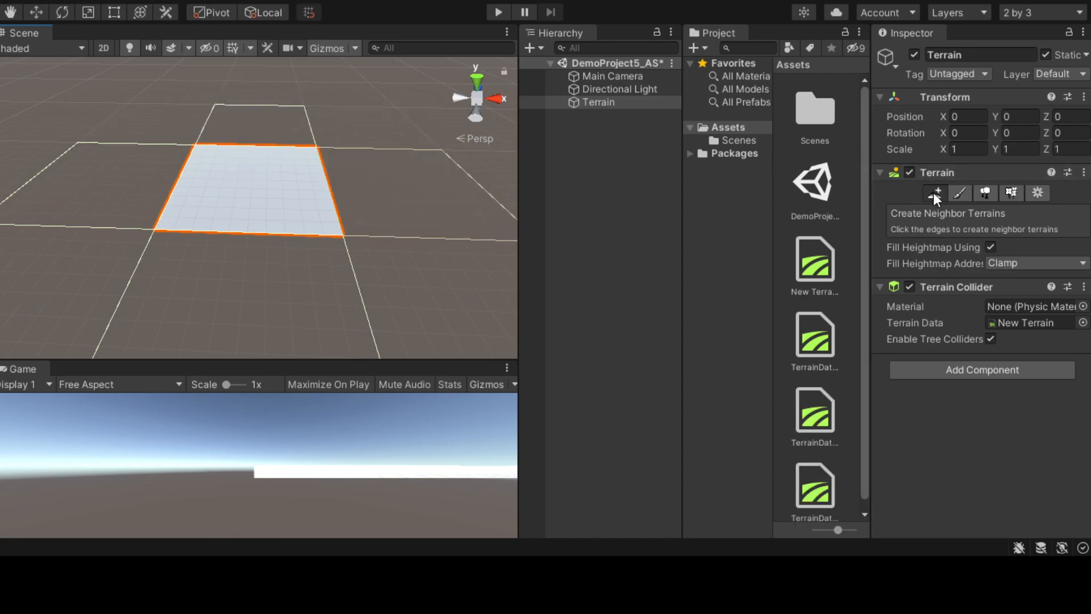
# Step: Switch the Terrain to painting with the Raise or Lower Terrain tool and try a stroke on its surface
pyautogui.click(959, 193)
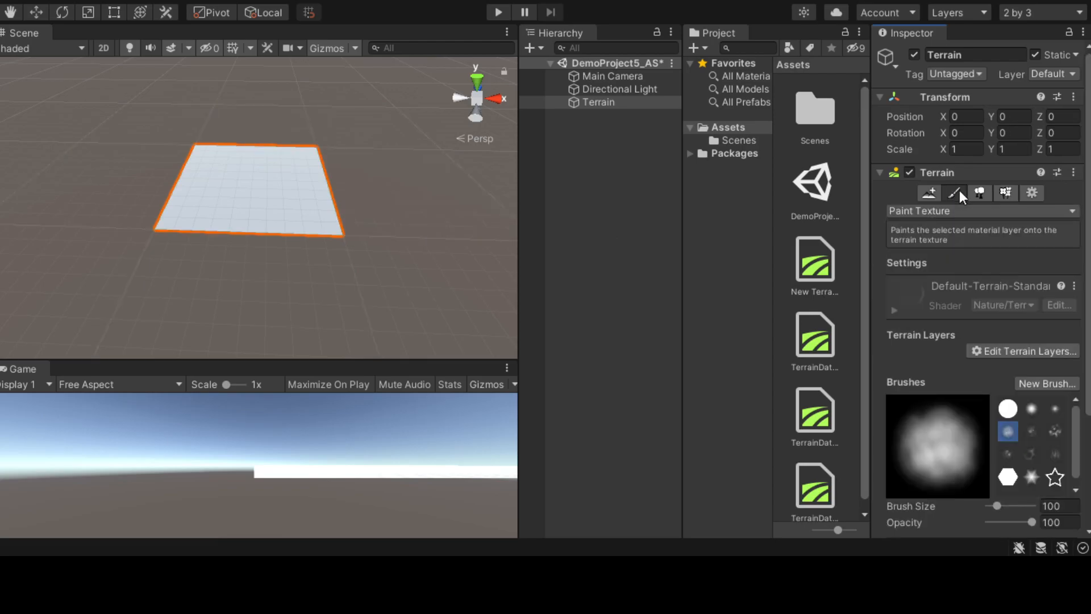
pyautogui.scroll(10, 225, 196)
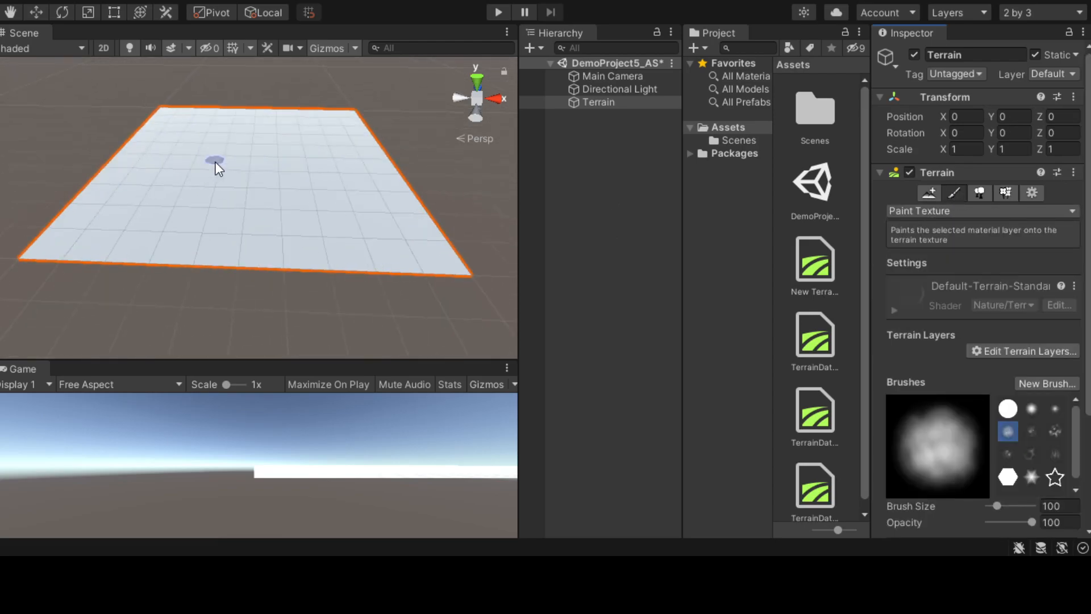
pyautogui.scroll(-5, 970, 296)
pyautogui.scroll(5, 970, 303)
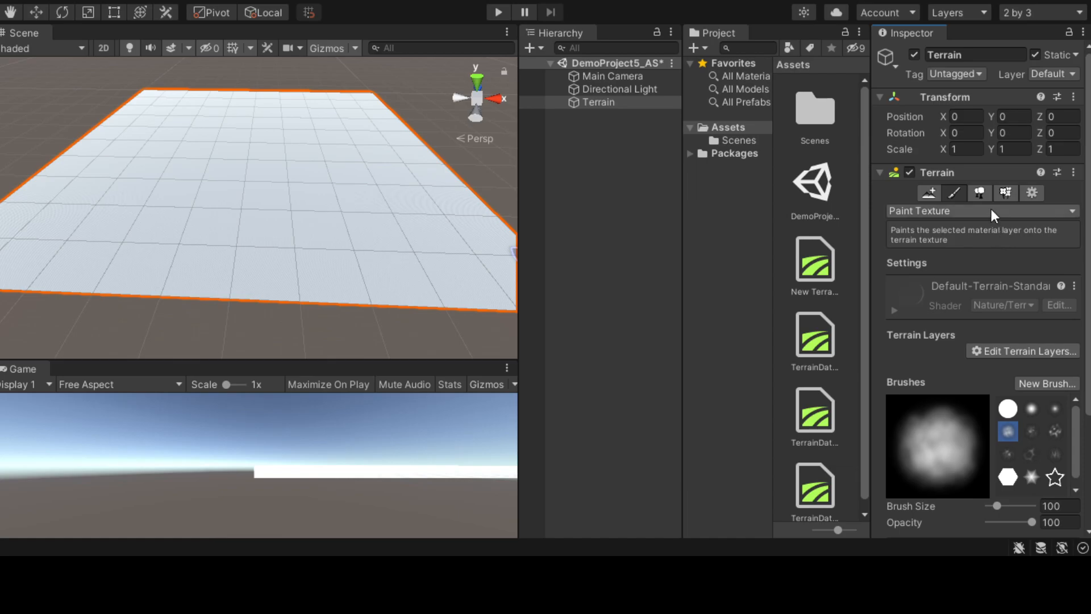
pyautogui.click(960, 227)
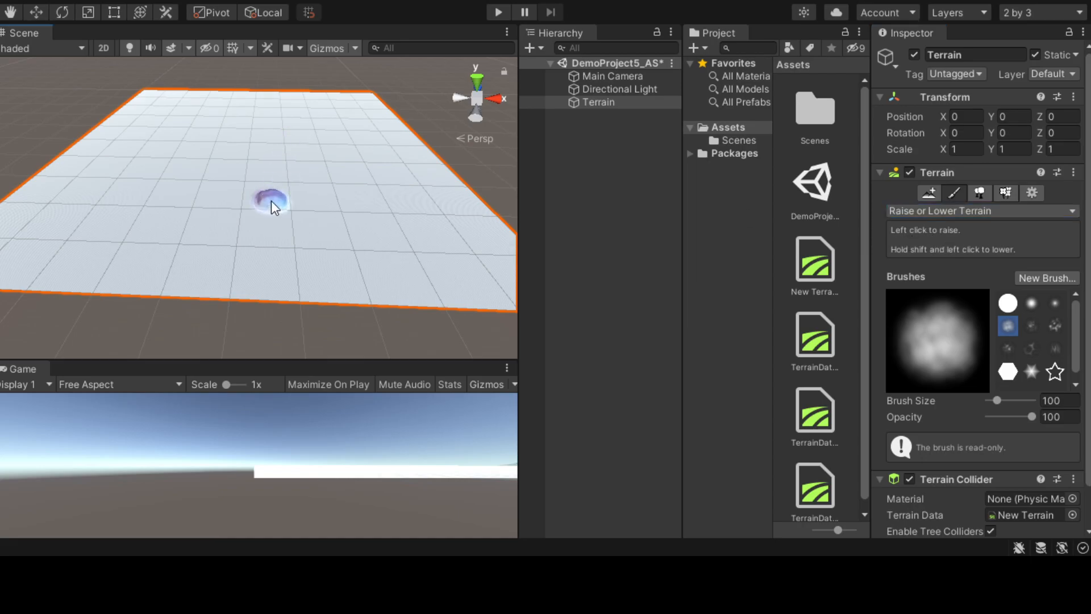
pyautogui.moveTo(271, 201)
pyautogui.mouseDown()
pyautogui.moveTo(278, 218)
pyautogui.moveTo(259, 227)
pyautogui.moveTo(337, 244)
pyautogui.moveTo(435, 333)
pyautogui.moveTo(356, 307)
pyautogui.moveTo(367, 251)
pyautogui.moveTo(340, 166)
pyautogui.moveTo(322, 188)
pyautogui.mouseUp()
pyautogui.scroll(-10, 318, 194)
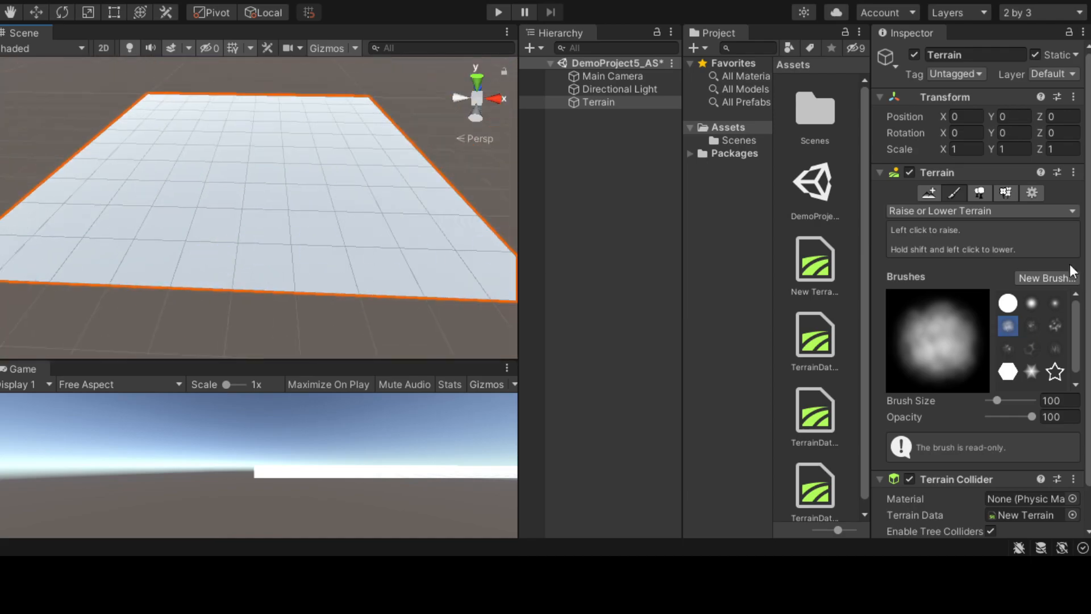
# Step: Choose the solid round brush and raise a round plateau on the Terrain at brush size 100 and opacity 100
pyautogui.scroll(-2, 971, 247)
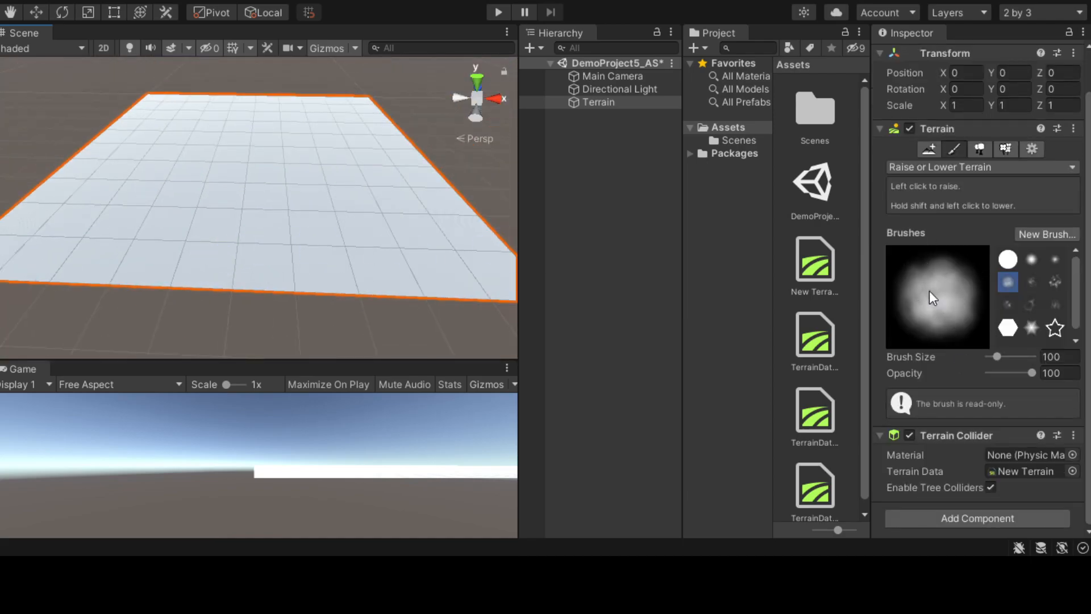
pyautogui.click(1008, 260)
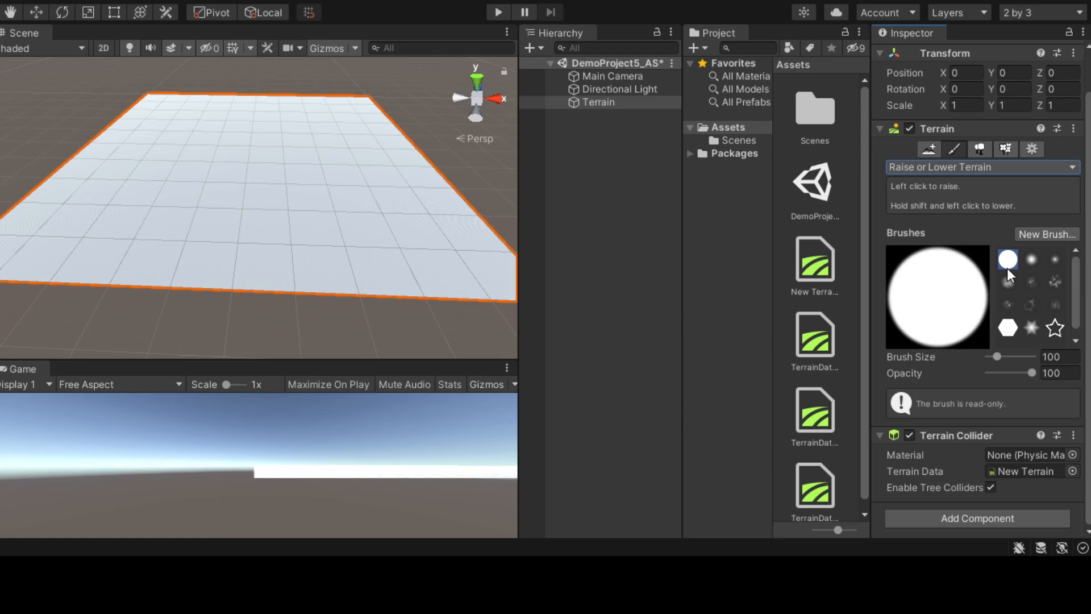
pyautogui.scroll(10, 276, 236)
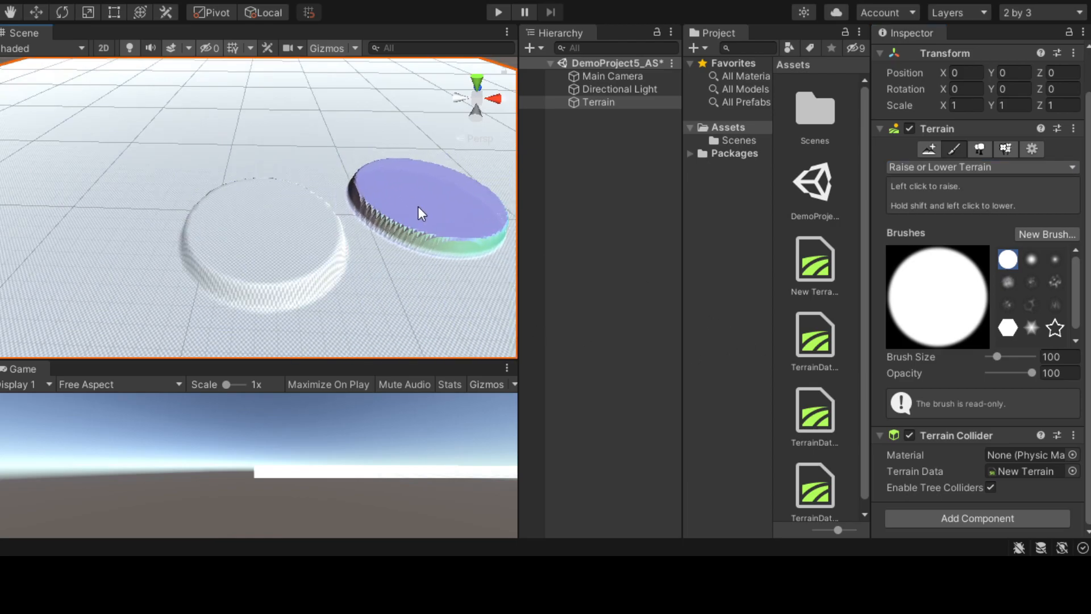
# Step: Undo the raised plateau, and try raising two mounds with the soft round brush, undoing both
pyautogui.hotkey('ctrl', 'z')
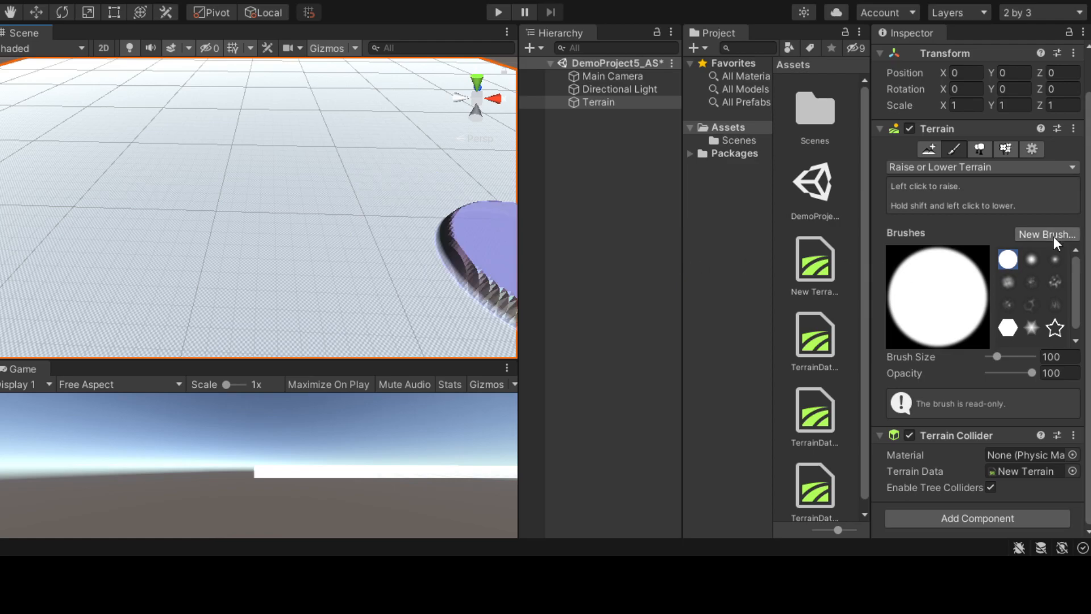
pyautogui.click(1032, 259)
pyautogui.click(214, 254)
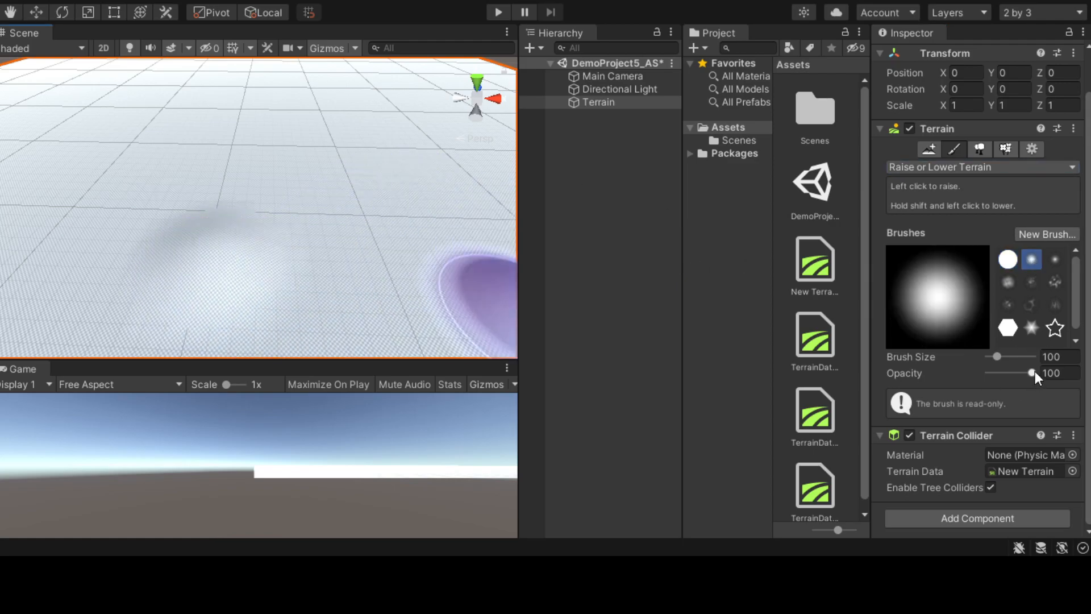
pyautogui.click(255, 176)
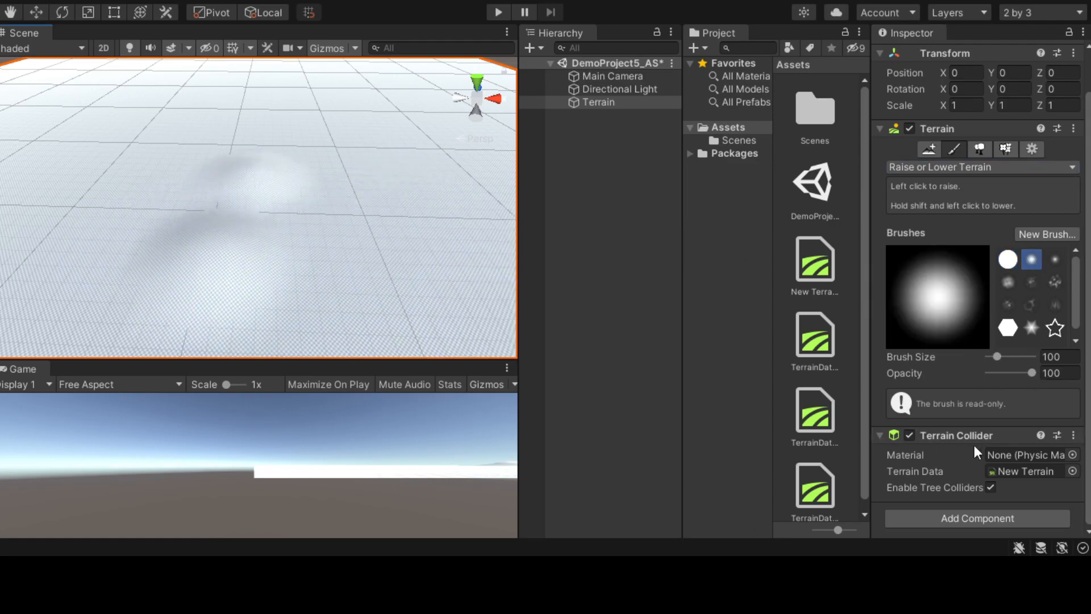
pyautogui.hotkey('ctrl', 'z')
pyautogui.hotkey('ctrl', 'z')
# Step: Try stamping the Terrain with the star outline brush and the filled six-pointed star brush, undoing each stamp
pyautogui.click(1055, 327)
pyautogui.click(346, 236)
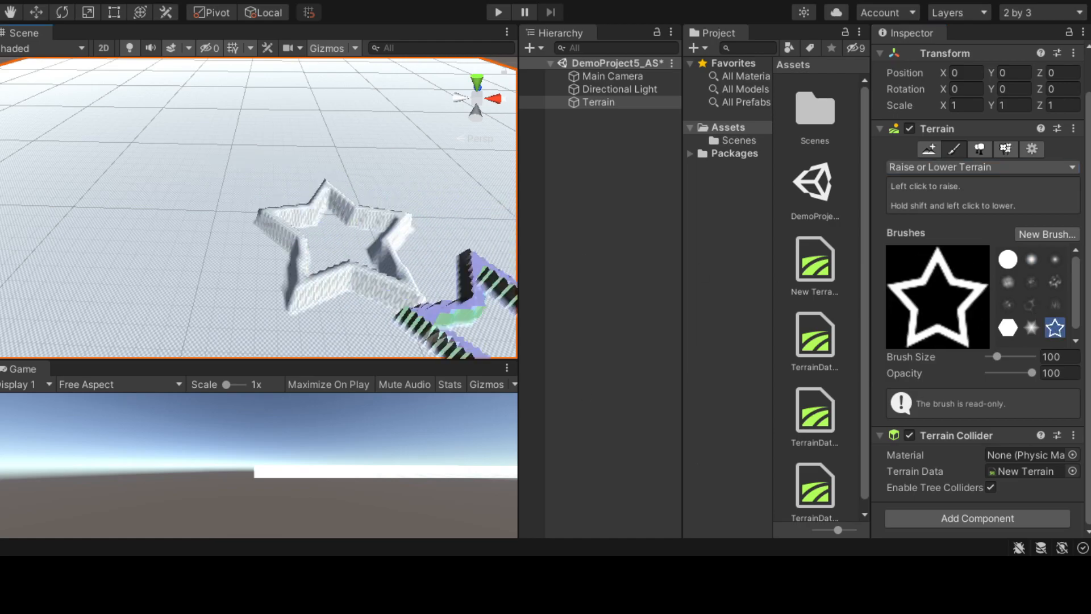
pyautogui.hotkey('ctrl', 'z')
pyautogui.click(1032, 328)
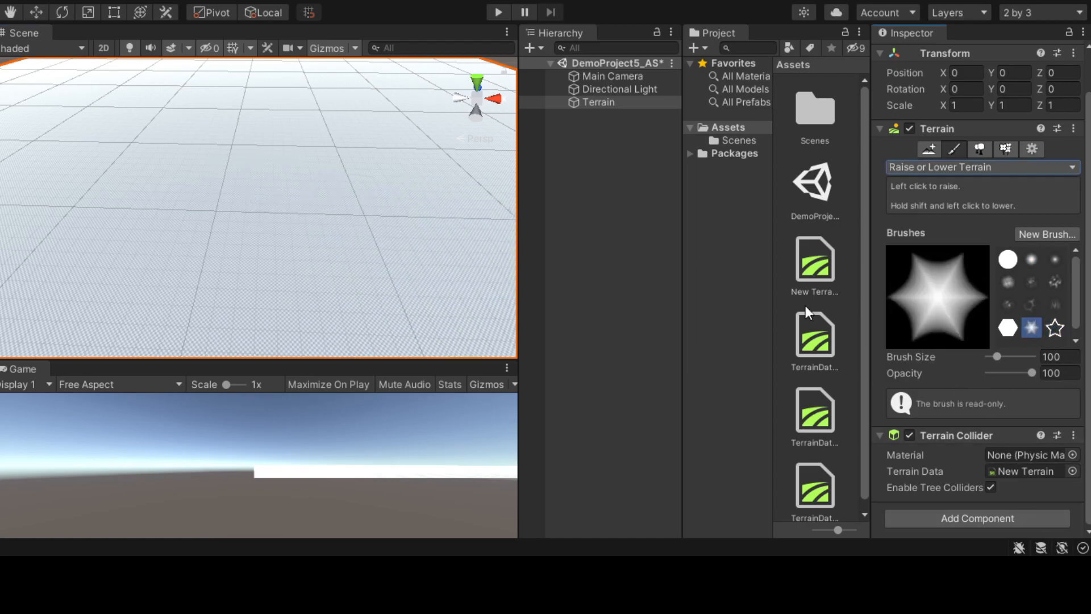
pyautogui.click(378, 249)
pyautogui.hotkey('ctrl', 'z')
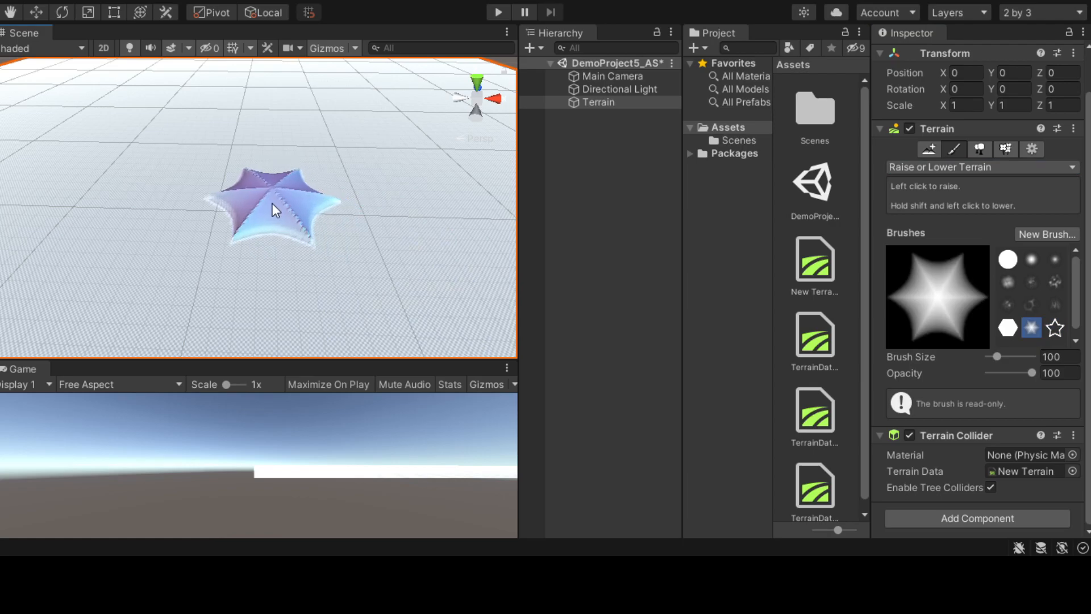
pyautogui.click(272, 203)
pyautogui.hotkey('ctrl', 'z')
# Step: Raise an uneven mound on the Terrain with the blotchy noise brush, the cloudy brush and the soft round brush
pyautogui.click(1055, 281)
pyautogui.moveTo(216, 193); pyautogui.dragTo(386, 279)
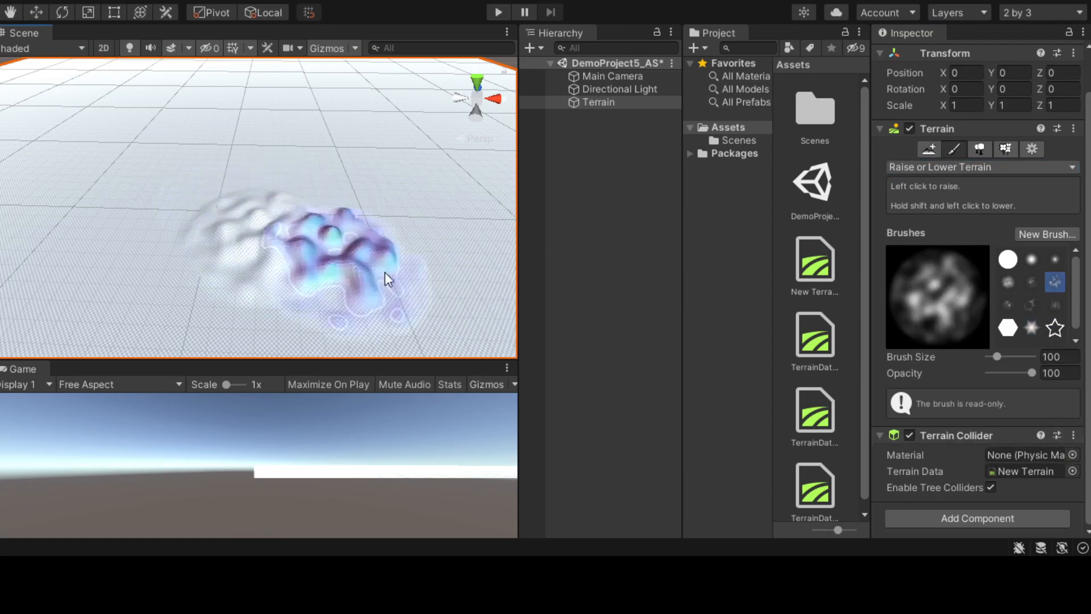
pyautogui.click(1008, 282)
pyautogui.click(268, 227)
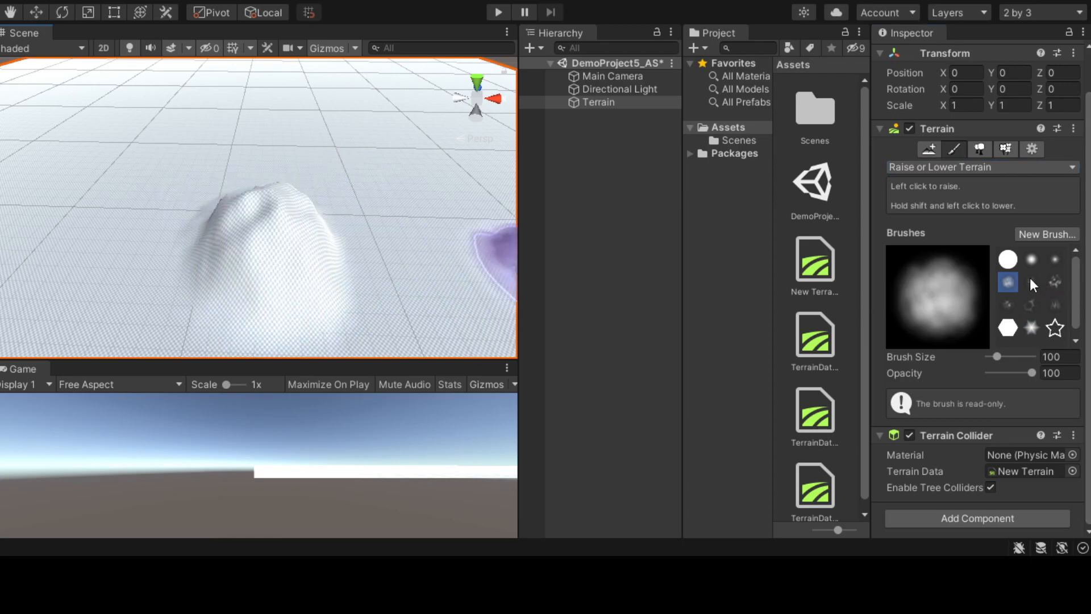
pyautogui.click(1032, 259)
pyautogui.moveTo(248, 288)
pyautogui.mouseDown()
pyautogui.moveTo(199, 322)
pyautogui.moveTo(351, 317)
pyautogui.moveTo(344, 331)
pyautogui.moveTo(401, 255)
pyautogui.mouseUp()
# Step: Try raising a peak beside the mound with the soft round brush, and undo it
pyautogui.scroll(-4, 346, 192)
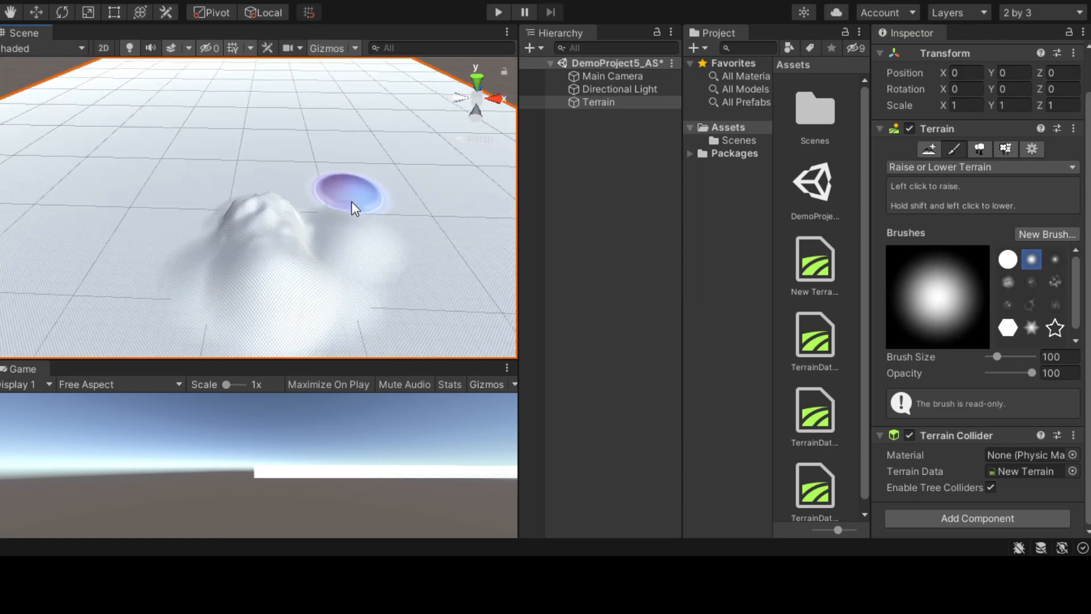
pyautogui.scroll(-4, 346, 192)
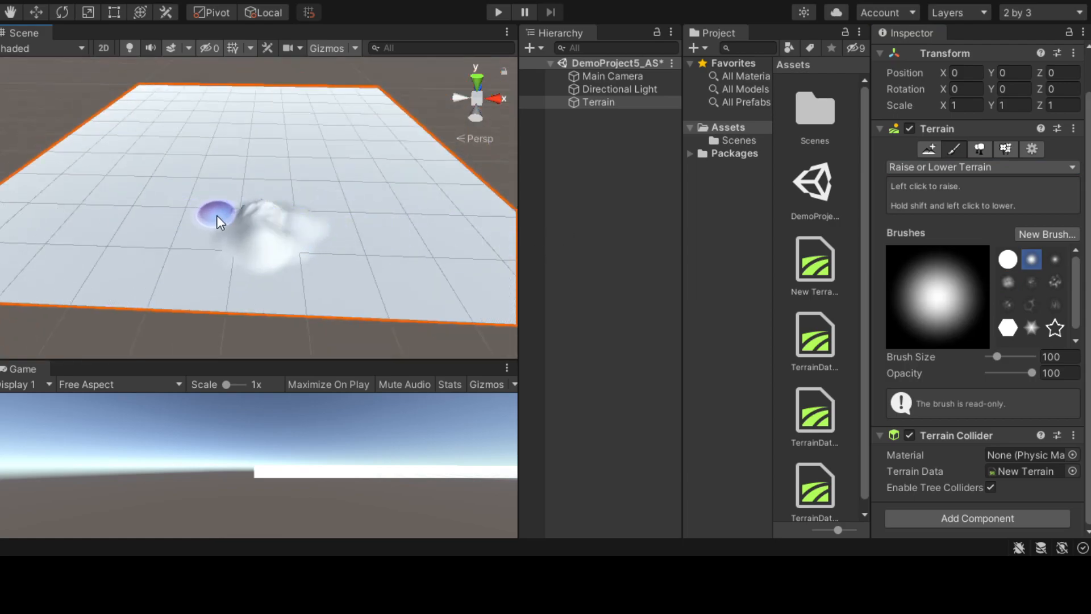
pyautogui.moveTo(189, 260); pyautogui.dragTo(186, 262)
pyautogui.hotkey('ctrl', 'z')
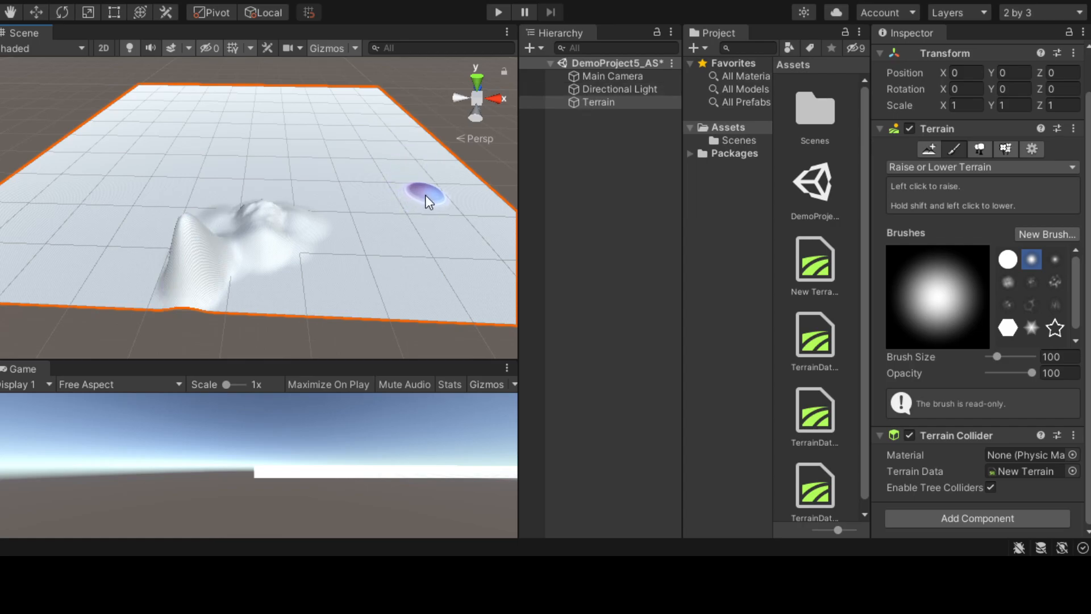
pyautogui.hotkey('ctrl', 'z')
# Step: In top view, raise a curved ridge with the soft round brush and a rough hill on its negative X side with the cloudy brush
pyautogui.click(477, 82)
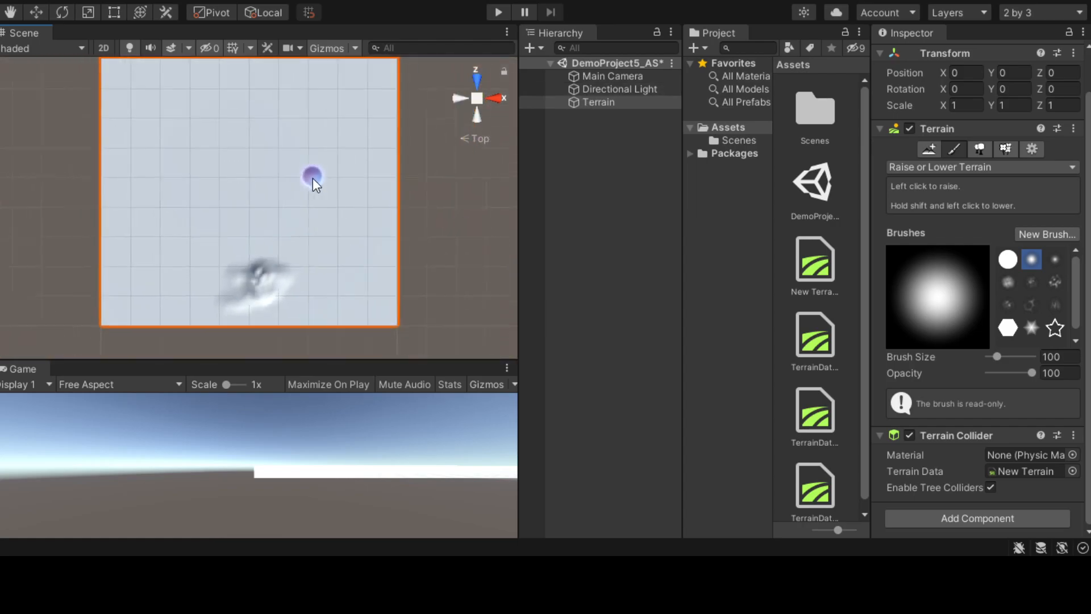
pyautogui.moveTo(259, 271)
pyautogui.mouseDown()
pyautogui.moveTo(287, 263)
pyautogui.moveTo(328, 192)
pyautogui.moveTo(306, 203)
pyautogui.moveTo(291, 169)
pyautogui.moveTo(217, 106)
pyautogui.mouseUp()
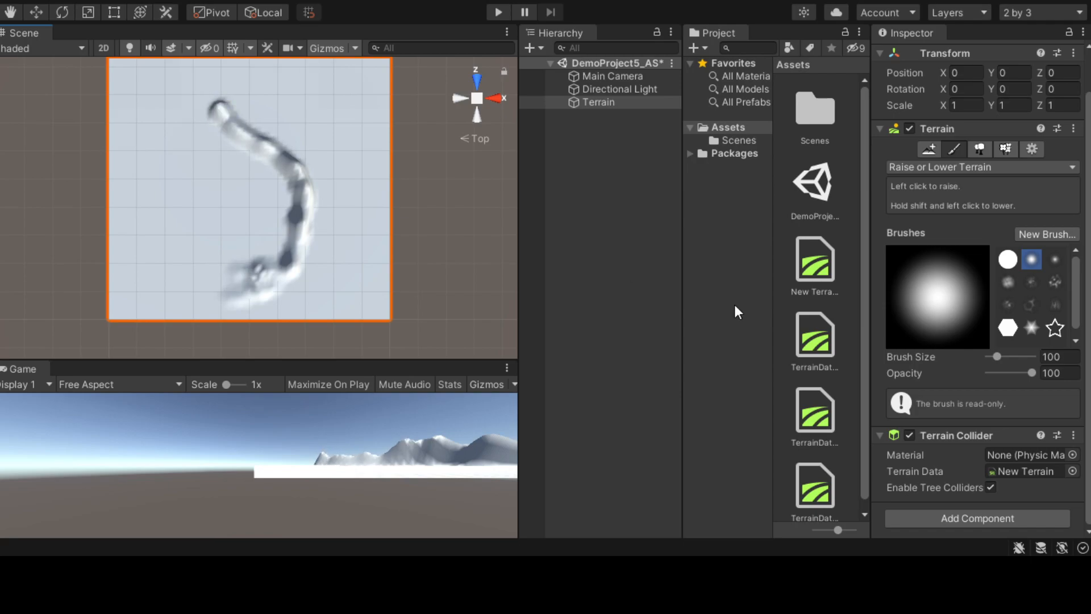
pyautogui.click(1007, 281)
pyautogui.moveTo(187, 182)
pyautogui.mouseDown()
pyautogui.moveTo(171, 215)
pyautogui.moveTo(209, 216)
pyautogui.moveTo(184, 210)
pyautogui.moveTo(192, 185)
pyautogui.moveTo(180, 162)
pyautogui.mouseUp()
pyautogui.hotkey('ctrl', 'z')
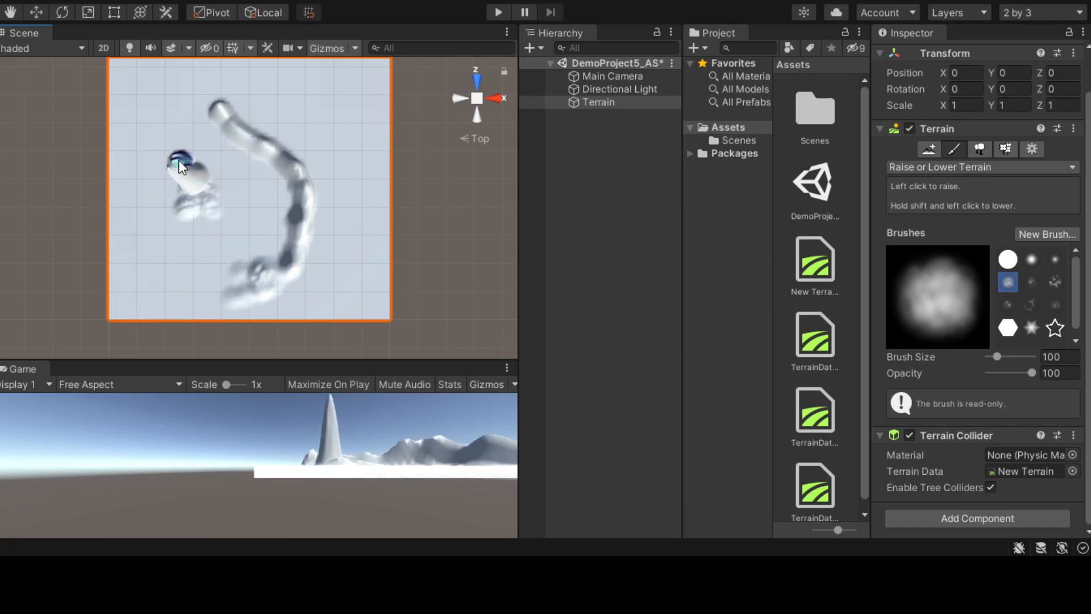
pyautogui.hotkey('ctrl', 'z')
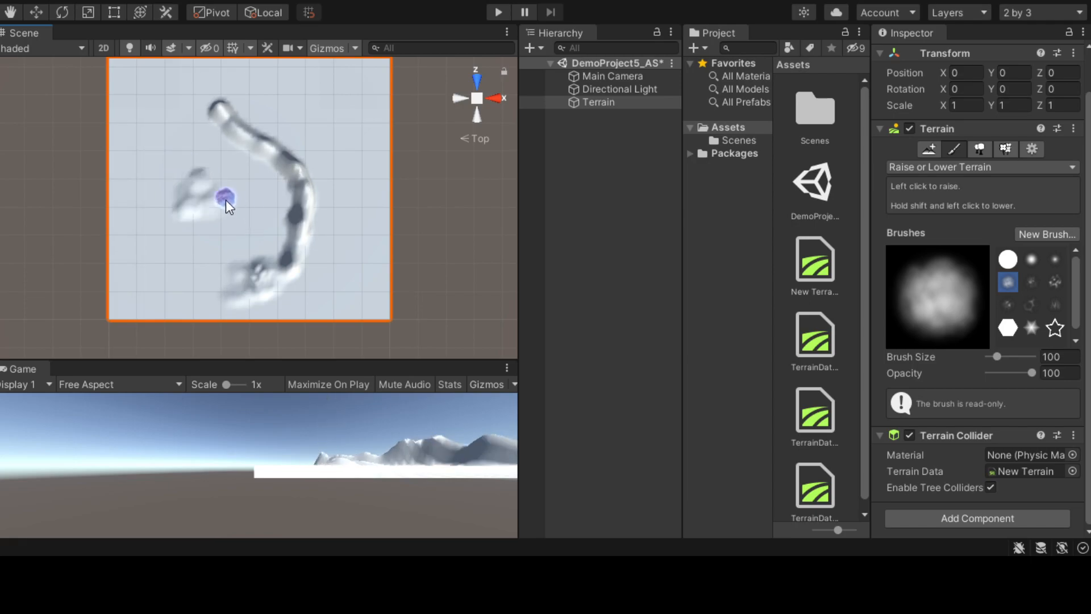
pyautogui.moveTo(194, 194)
pyautogui.mouseDown()
pyautogui.moveTo(172, 211)
pyautogui.moveTo(179, 186)
pyautogui.mouseUp()
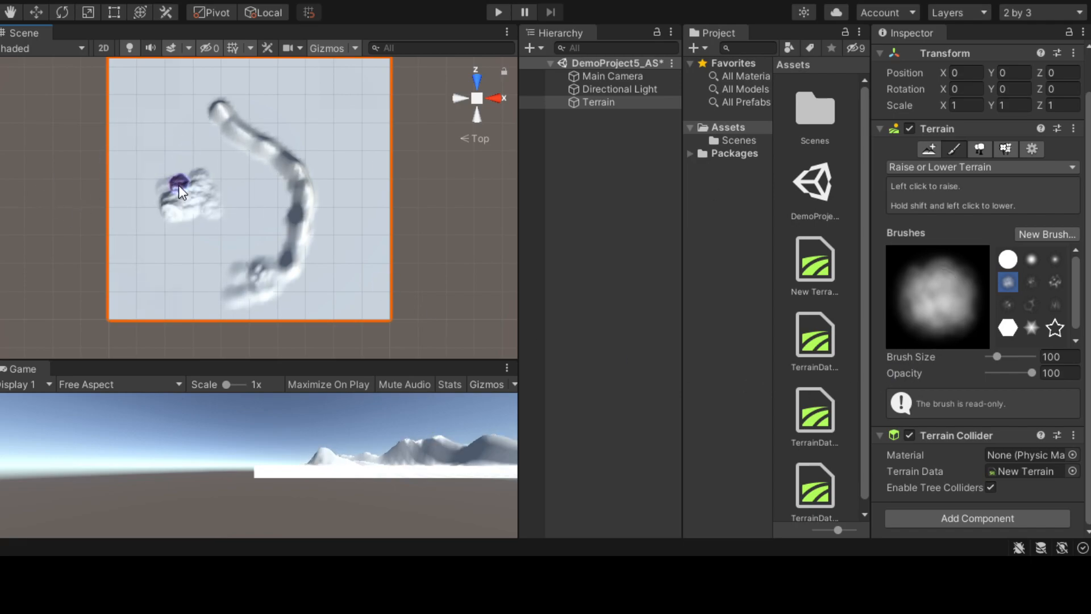
# Step: Set the brush size to 407 and raise broad uneven ground across the whole Terrain with the cloudy brush
pyautogui.click(998, 358)
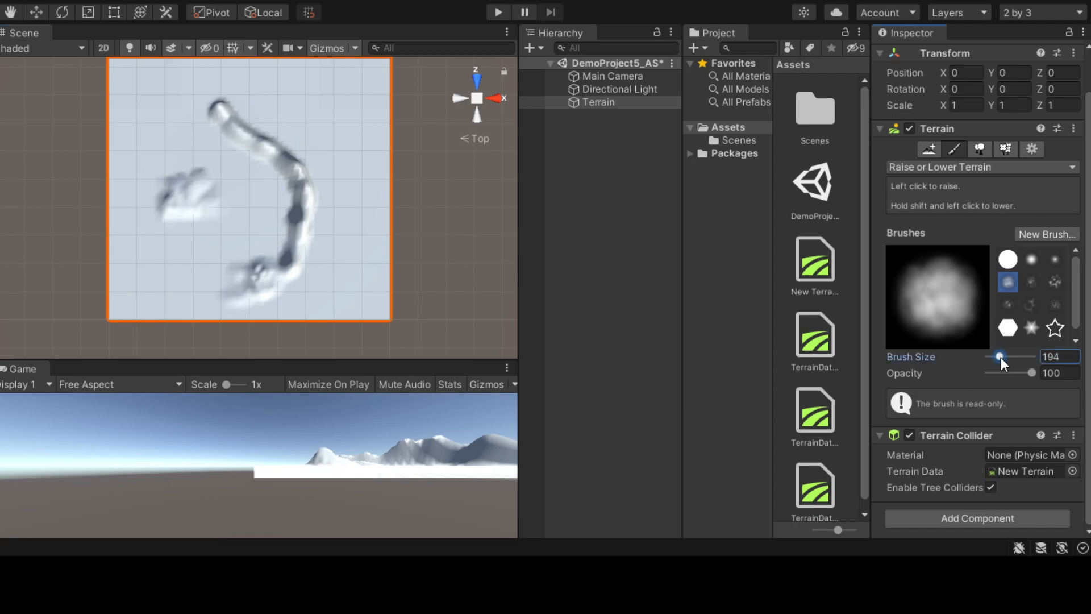
pyautogui.moveTo(998, 358)
pyautogui.mouseDown()
pyautogui.moveTo(1041, 359)
pyautogui.moveTo(1004, 353)
pyautogui.mouseUp()
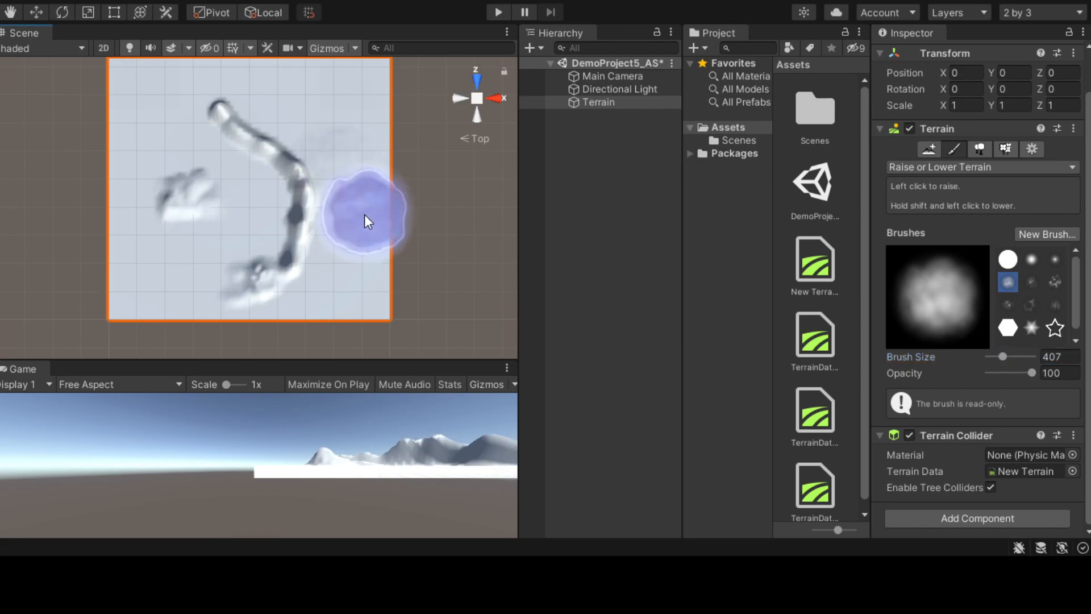
pyautogui.moveTo(251, 119)
pyautogui.mouseDown()
pyautogui.moveTo(287, 109)
pyautogui.moveTo(338, 160)
pyautogui.moveTo(292, 219)
pyautogui.moveTo(217, 185)
pyautogui.moveTo(206, 144)
pyautogui.moveTo(160, 94)
pyautogui.moveTo(147, 254)
pyautogui.moveTo(189, 241)
pyautogui.moveTo(224, 202)
pyautogui.moveTo(282, 199)
pyautogui.moveTo(360, 272)
pyautogui.moveTo(316, 290)
pyautogui.moveTo(236, 260)
pyautogui.moveTo(311, 196)
pyautogui.moveTo(346, 118)
pyautogui.moveTo(227, 102)
pyautogui.moveTo(212, 277)
pyautogui.moveTo(248, 259)
pyautogui.moveTo(165, 136)
pyautogui.mouseUp()
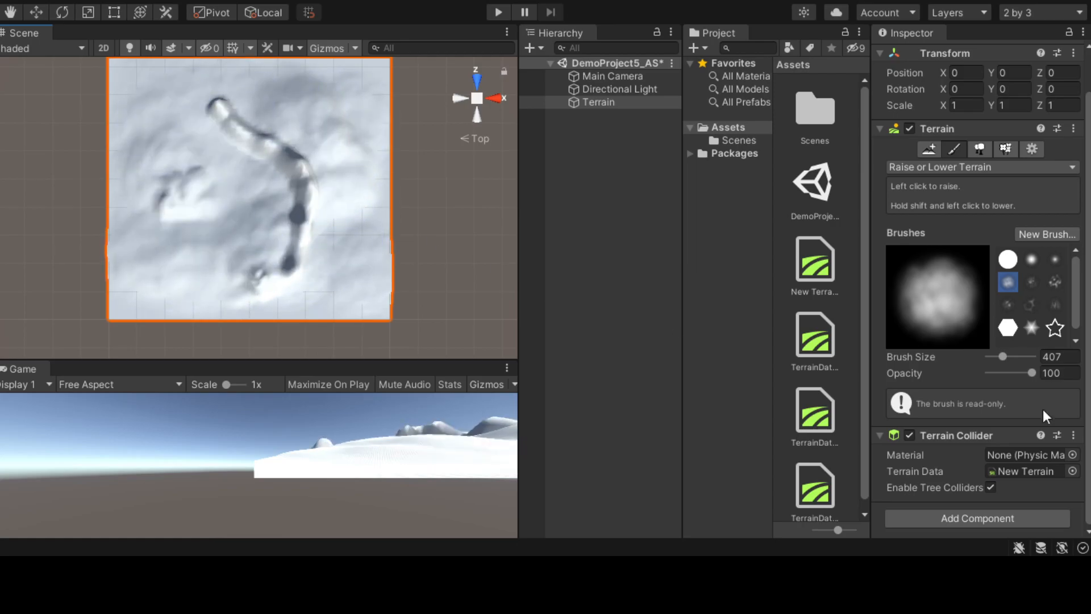
# Step: Choose the cell-patterned brush, set its size to 21, and raise a short ridge and a thin winding ridge near the Terrain's negative Z edge
pyautogui.click(1031, 306)
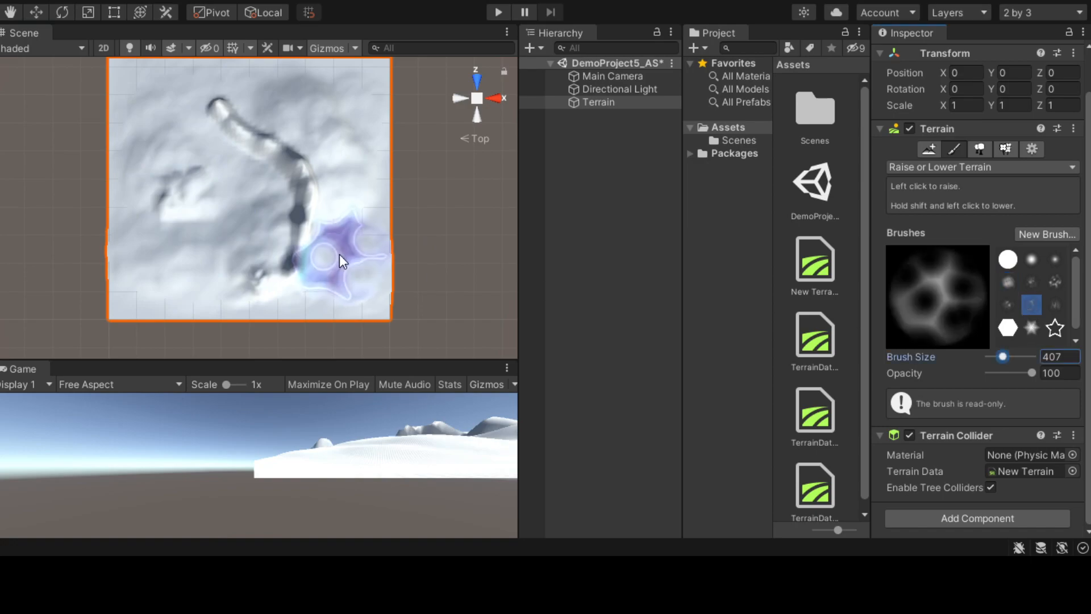
pyautogui.moveTo(326, 251); pyautogui.dragTo(367, 275)
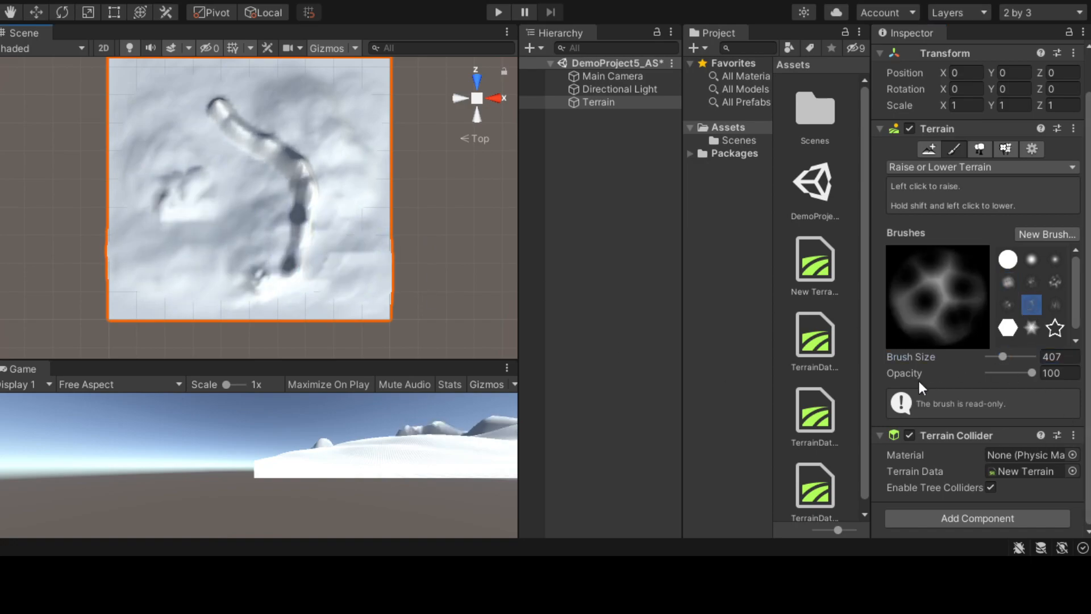
pyautogui.click(993, 357)
pyautogui.moveTo(308, 250); pyautogui.dragTo(324, 244)
pyautogui.moveTo(161, 253)
pyautogui.mouseDown()
pyautogui.moveTo(179, 249)
pyautogui.moveTo(258, 298)
pyautogui.mouseUp()
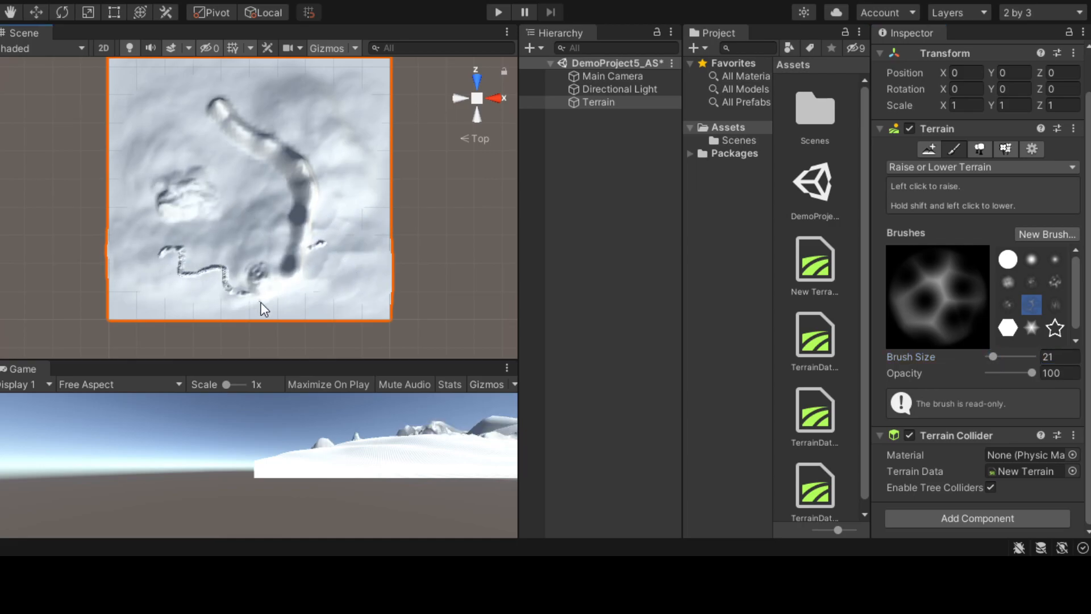
# Step: Set the opacity to 17 and raise faint bumps around the thin winding ridge with the cloudy brush
pyautogui.moveTo(1024, 370); pyautogui.dragTo(993, 370)
pyautogui.click(1008, 283)
pyautogui.moveTo(261, 288)
pyautogui.mouseDown()
pyautogui.moveTo(266, 269)
pyautogui.moveTo(205, 289)
pyautogui.moveTo(230, 273)
pyautogui.moveTo(262, 273)
pyautogui.moveTo(241, 290)
pyautogui.moveTo(234, 259)
pyautogui.moveTo(161, 270)
pyautogui.mouseUp()
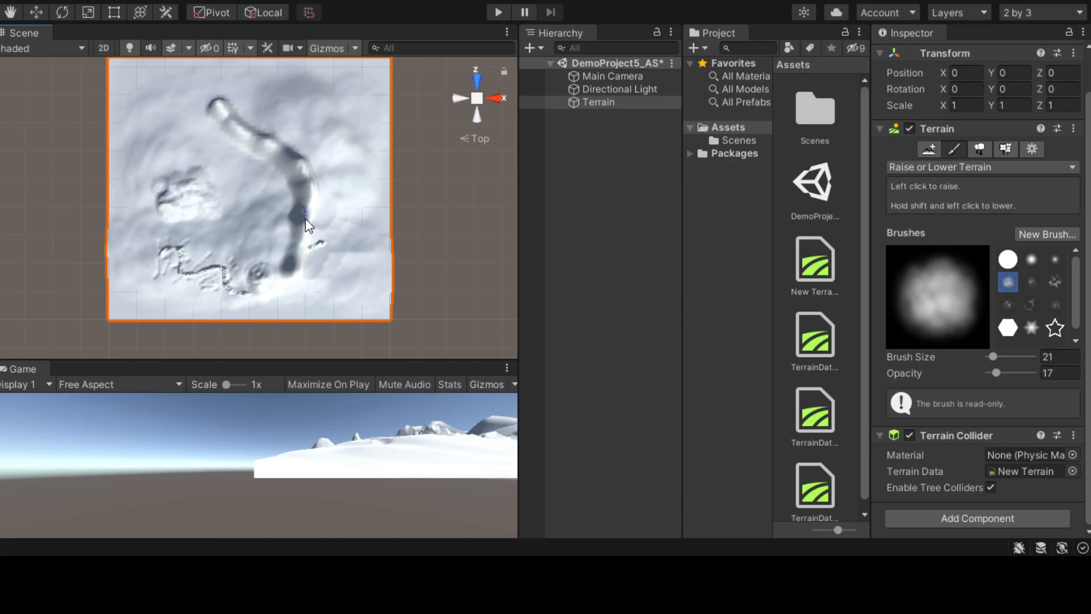
# Step: Examine the sculpted hills and ridges up close, from oblique angles, and from above
pyautogui.scroll(10, 145, 216)
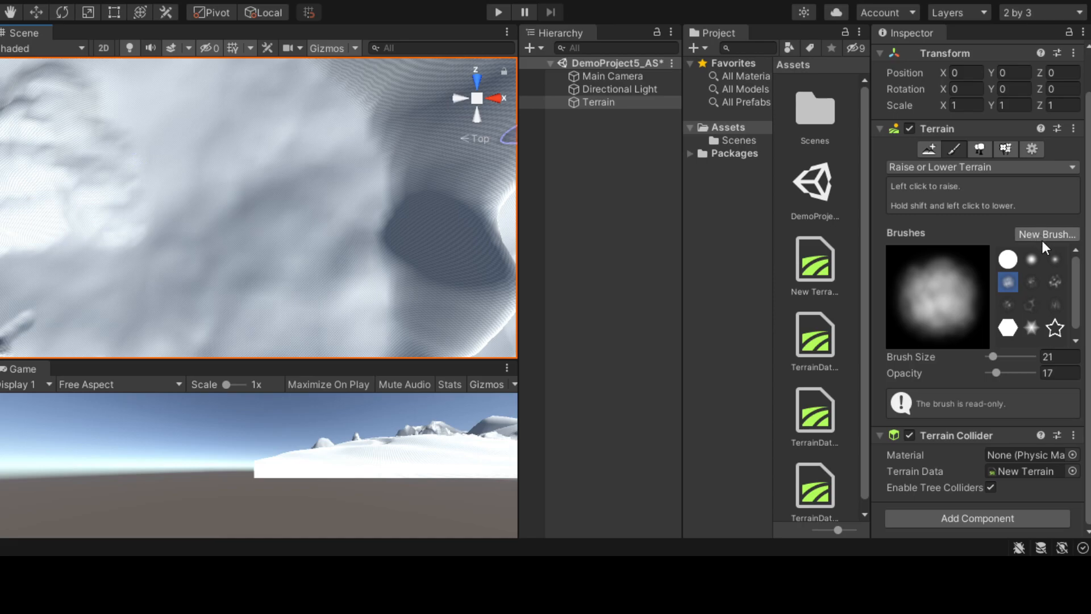
pyautogui.press('f')
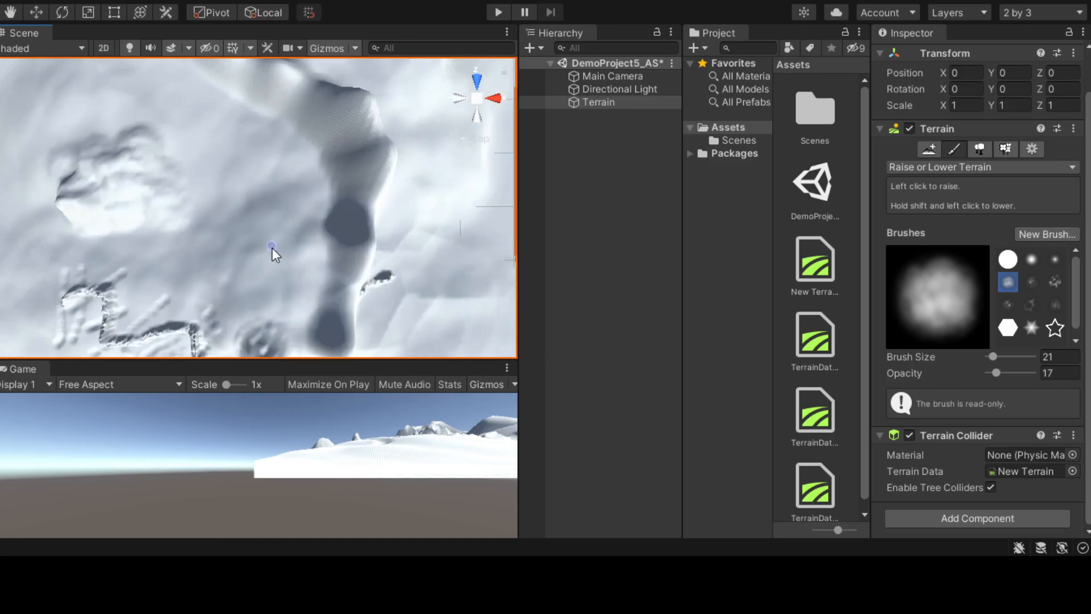
pyautogui.keyDown('alt'); pyautogui.moveTo(242, 247); pyautogui.dragTo(333, 203); pyautogui.keyUp('alt')
pyautogui.moveTo(325, 284); pyautogui.dragTo(326, 163, button='middle')
pyautogui.keyDown('alt'); pyautogui.moveTo(326, 163); pyautogui.dragTo(358, 160); pyautogui.keyUp('alt')
pyautogui.moveTo(282, 235)
pyautogui.mouseDown(button='middle')
pyautogui.moveTo(370, 215)
pyautogui.moveTo(312, 227)
pyautogui.mouseUp(button='middle')
pyautogui.scroll(6, 313, 227)
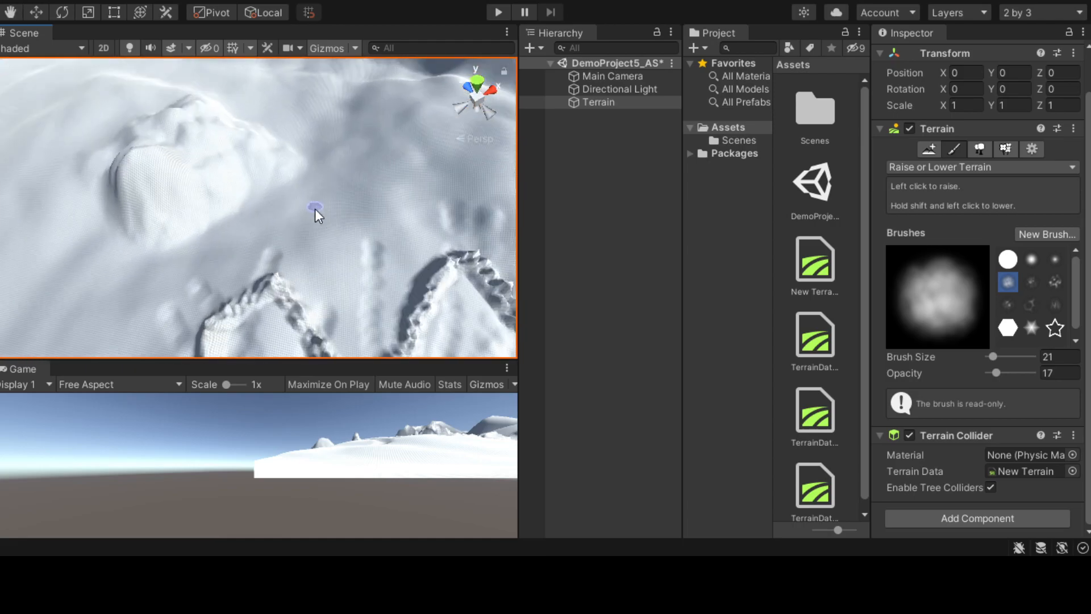
pyautogui.scroll(-3, 366, 229)
pyautogui.scroll(-4, 366, 227)
pyautogui.keyDown('alt'); pyautogui.moveTo(405, 256); pyautogui.dragTo(399, 245); pyautogui.keyUp('alt')
pyautogui.moveTo(400, 245); pyautogui.dragTo(311, 281, button='middle')
pyautogui.scroll(-3, 311, 280)
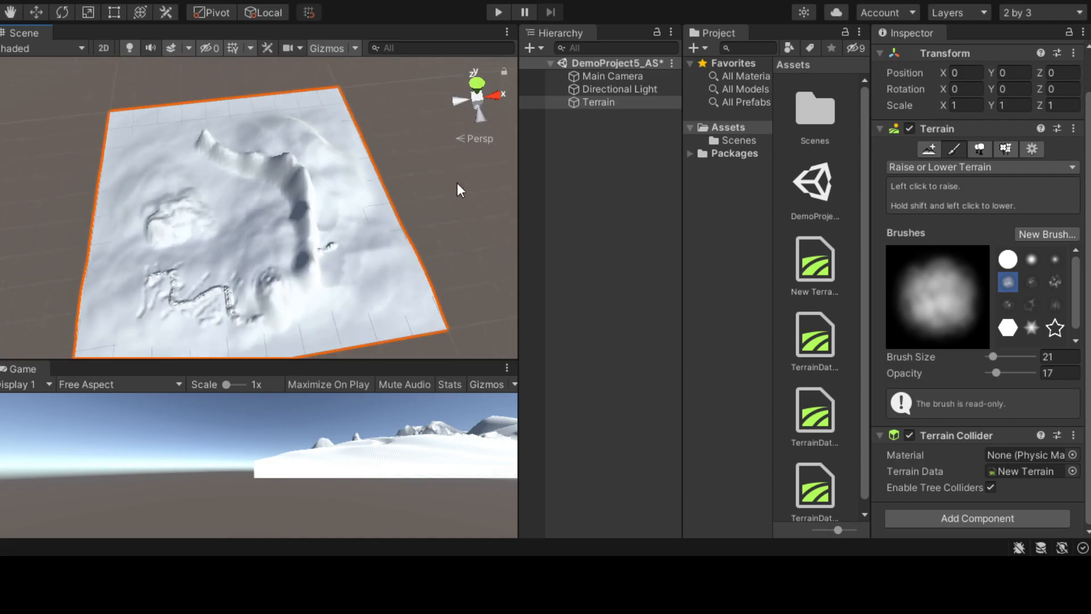
pyautogui.click(478, 83)
pyautogui.scroll(3, 214, 260)
pyautogui.keyDown('alt'); pyautogui.moveTo(239, 306); pyautogui.dragTo(245, 308); pyautogui.keyUp('alt')
pyautogui.moveTo(244, 308); pyautogui.dragTo(272, 233, button='middle')
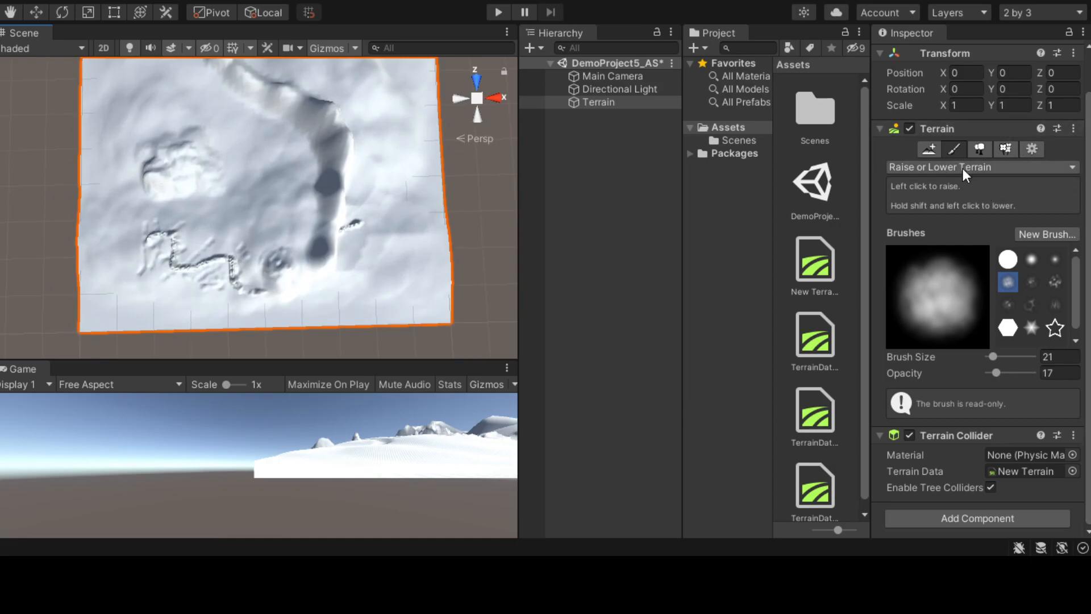
# Step: Switch the Terrain's painting tool to Paint Texture and show its layer and brush settings
pyautogui.click(981, 222)
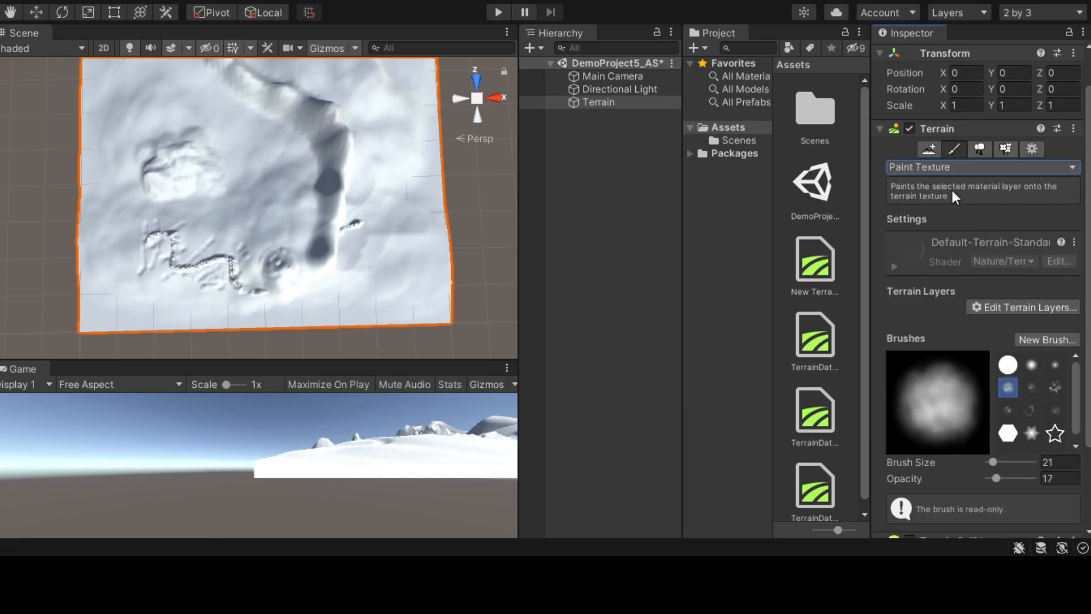
pyautogui.scroll(-3, 947, 235)
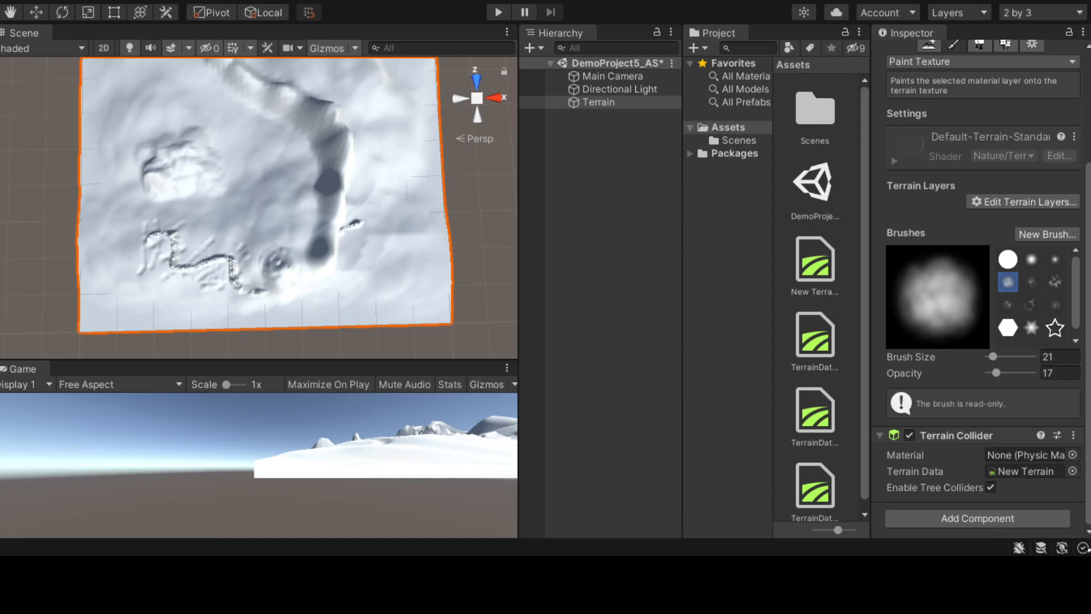
pyautogui.click(1085, 159)
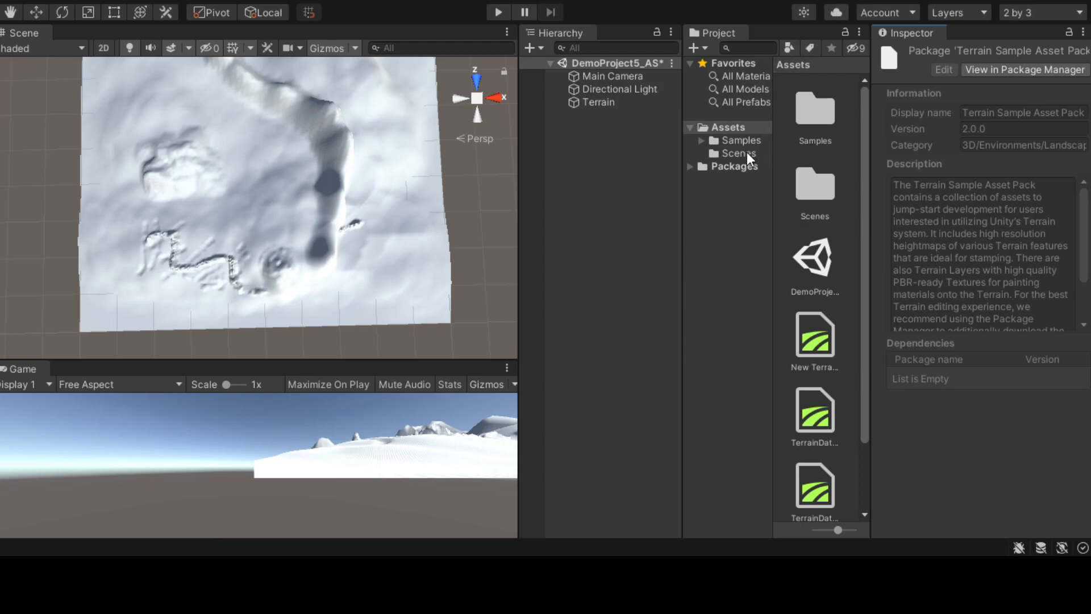
# Step: Open and expand the Samples folder under Assets, and widen the Project window
pyautogui.click(715, 164)
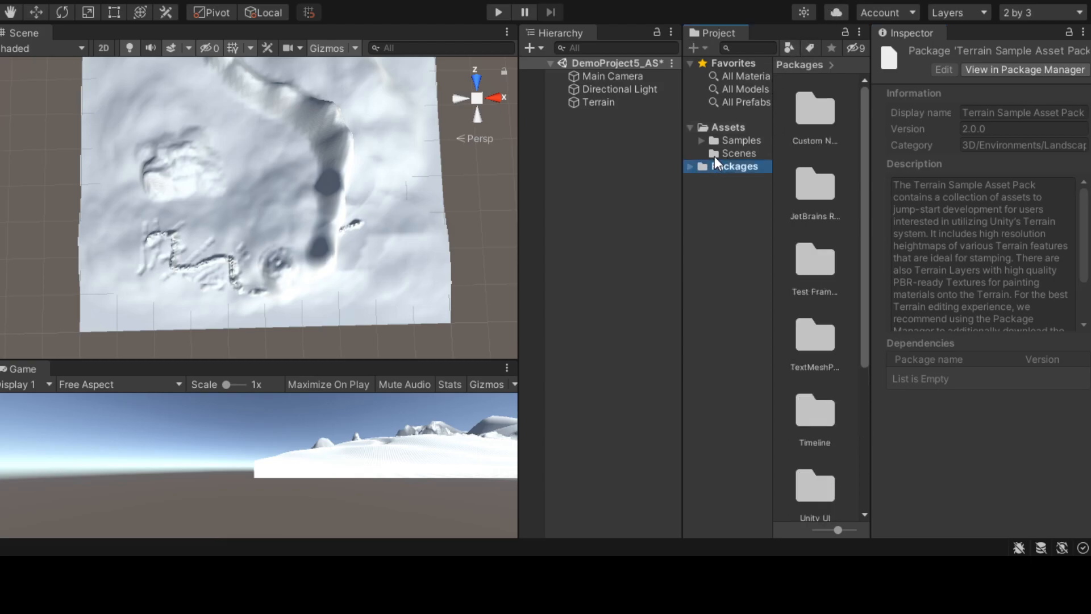
pyautogui.click(729, 128)
pyautogui.click(739, 140)
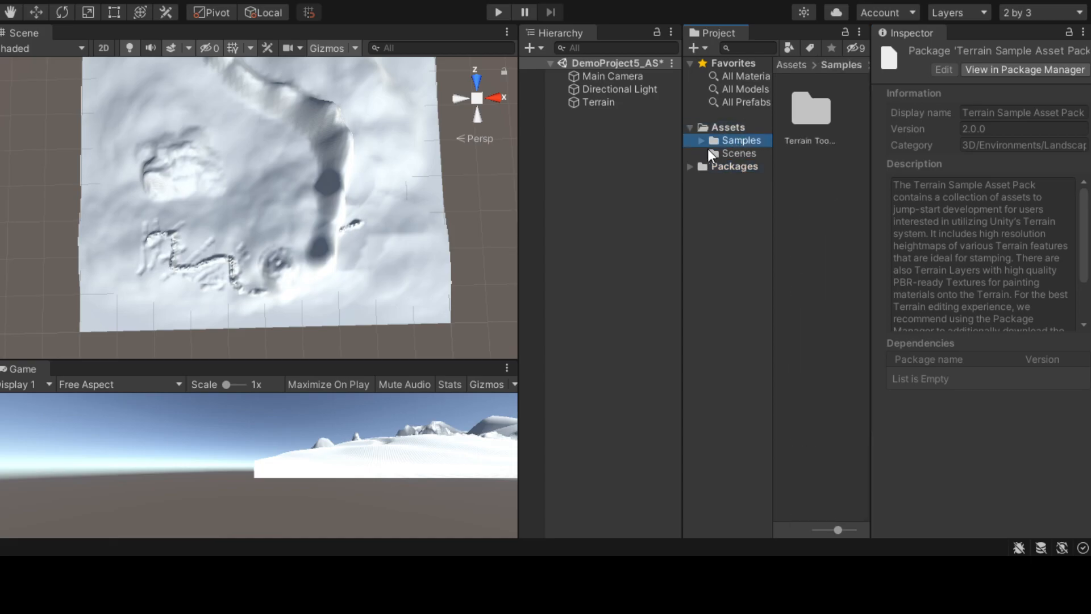
pyautogui.click(701, 141)
pyautogui.click(781, 162)
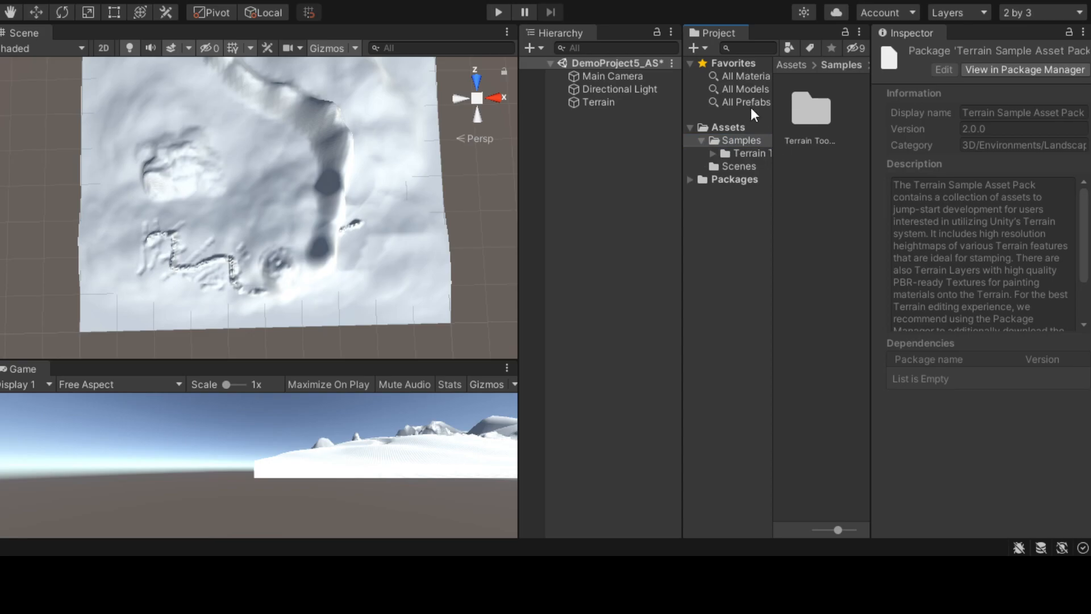
pyautogui.moveTo(683, 129); pyautogui.dragTo(630, 129)
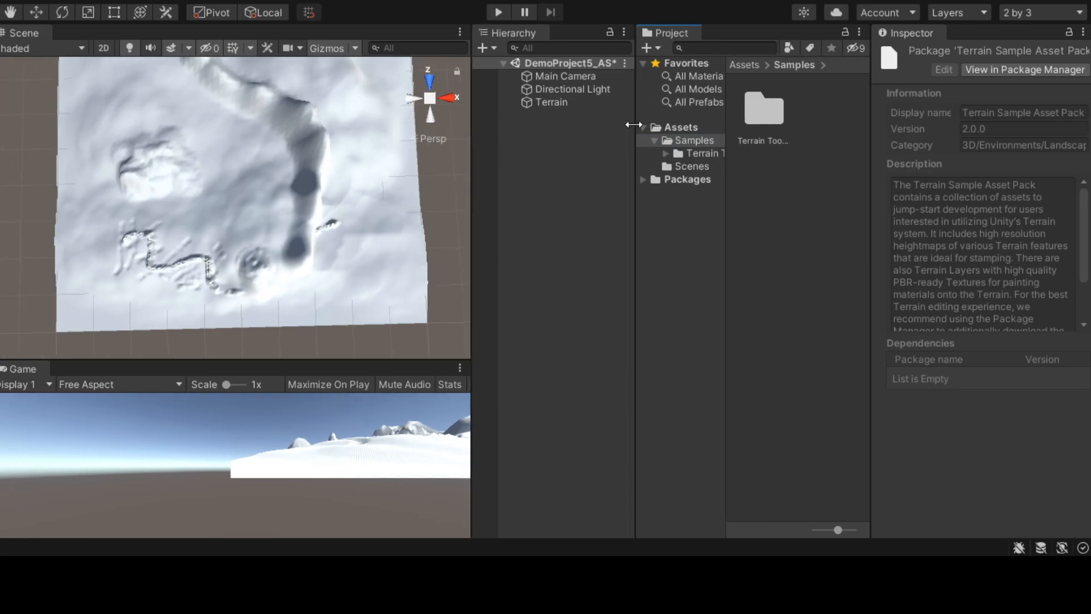
# Step: Expand the folders nested under Samples, through the Terrain Tools and 0.1.0-preview levels, to reveal the terrain asset subfolders
pyautogui.click(666, 128)
pyautogui.click(670, 140)
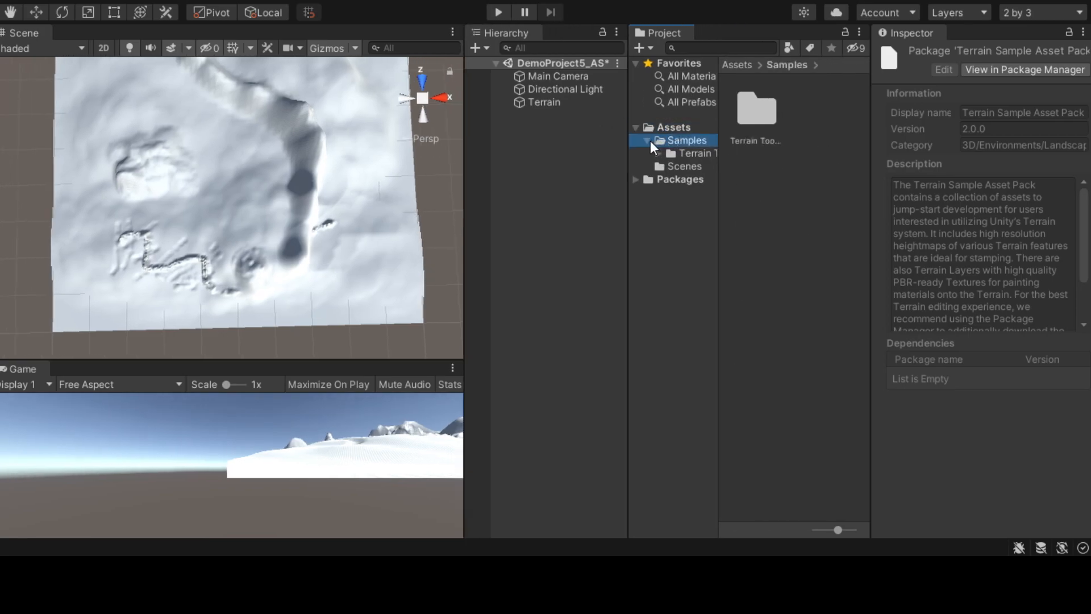
pyautogui.click(648, 141)
pyautogui.click(648, 141)
pyautogui.click(688, 154)
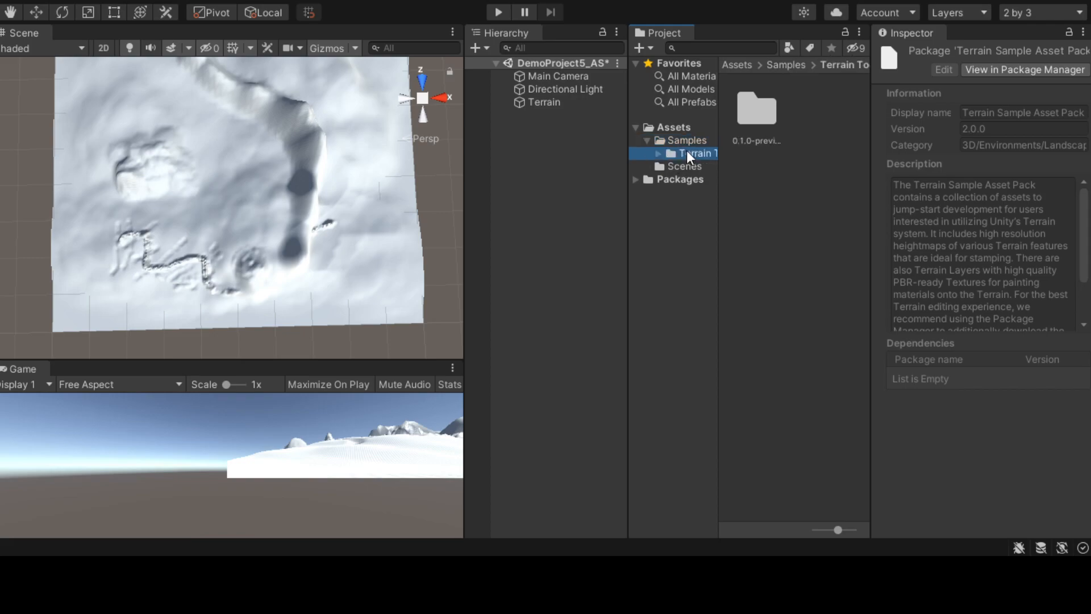
pyautogui.click(658, 154)
pyautogui.click(684, 166)
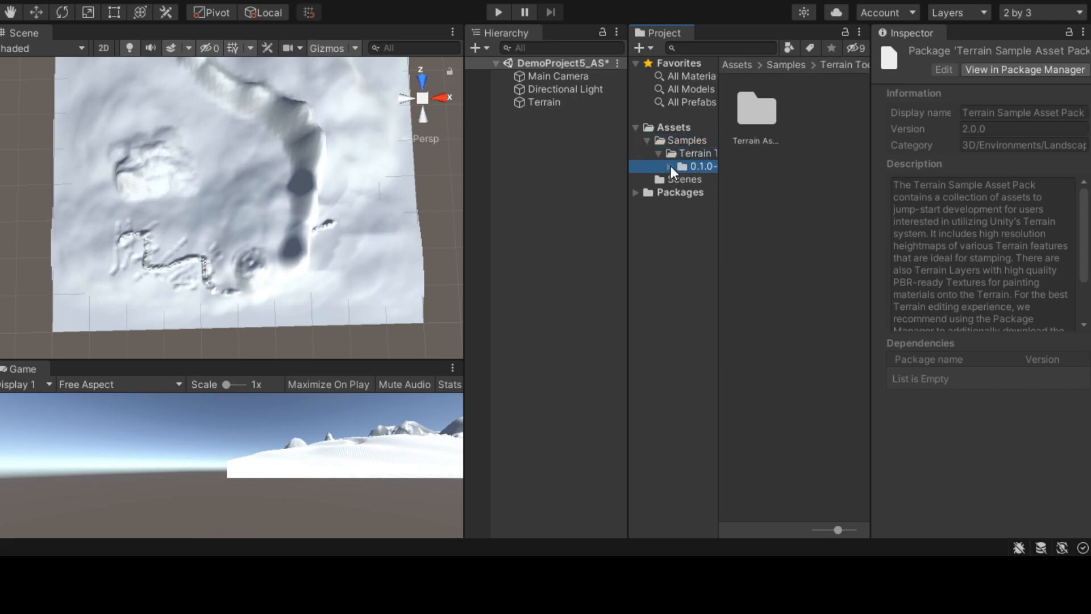
pyautogui.click(670, 166)
pyautogui.click(695, 180)
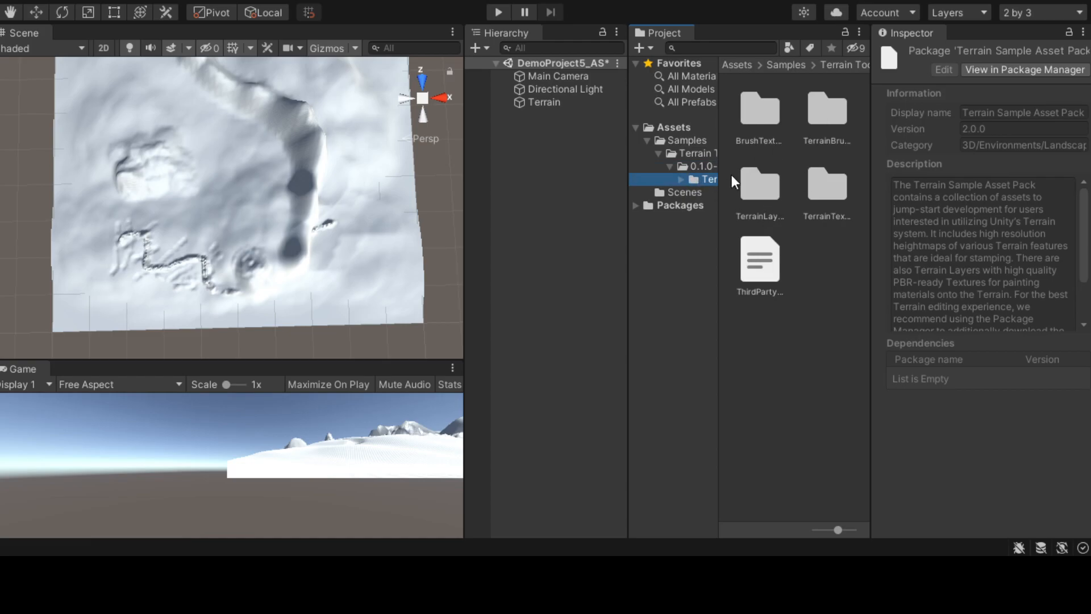
pyautogui.click(683, 182)
# Step: Look through the pack's brush texture, terrain brush, terrain layer and terrain texture subfolders
pyautogui.click(698, 193)
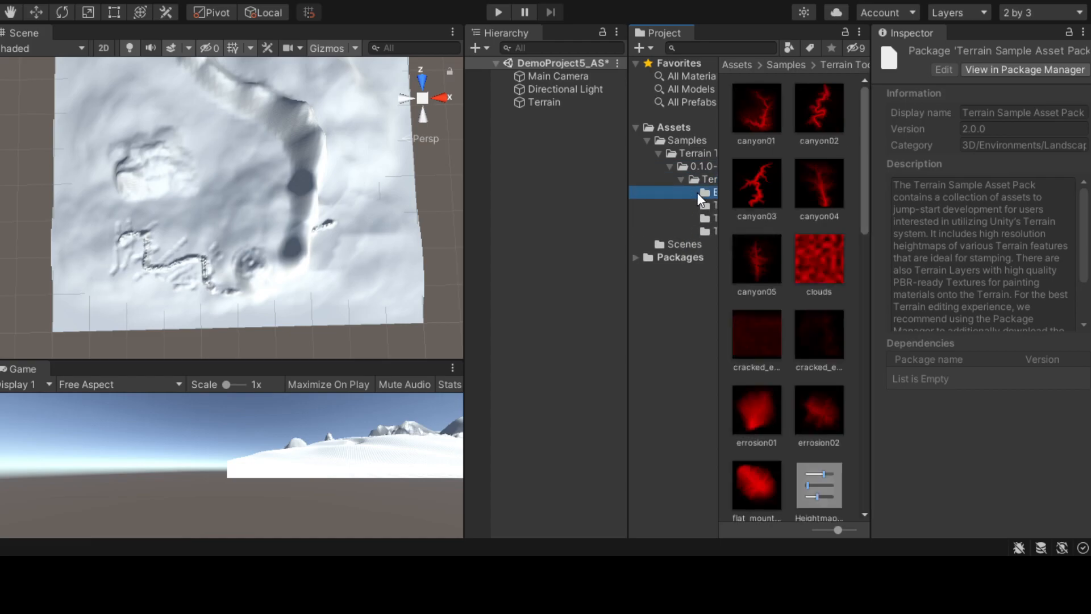
pyautogui.click(700, 206)
pyautogui.click(702, 218)
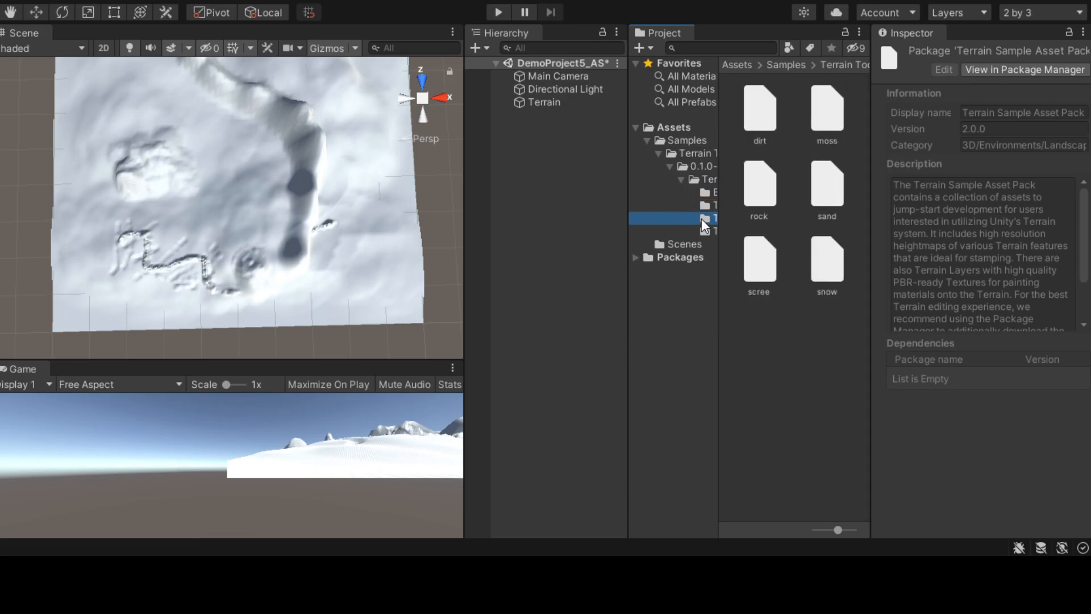
pyautogui.click(702, 230)
pyautogui.click(705, 219)
pyautogui.click(704, 206)
# Step: Inspect the settings of the noise_soft, soft_round and terrainstamp canyon brushes in the terrain brushes subfolder
pyautogui.click(746, 201)
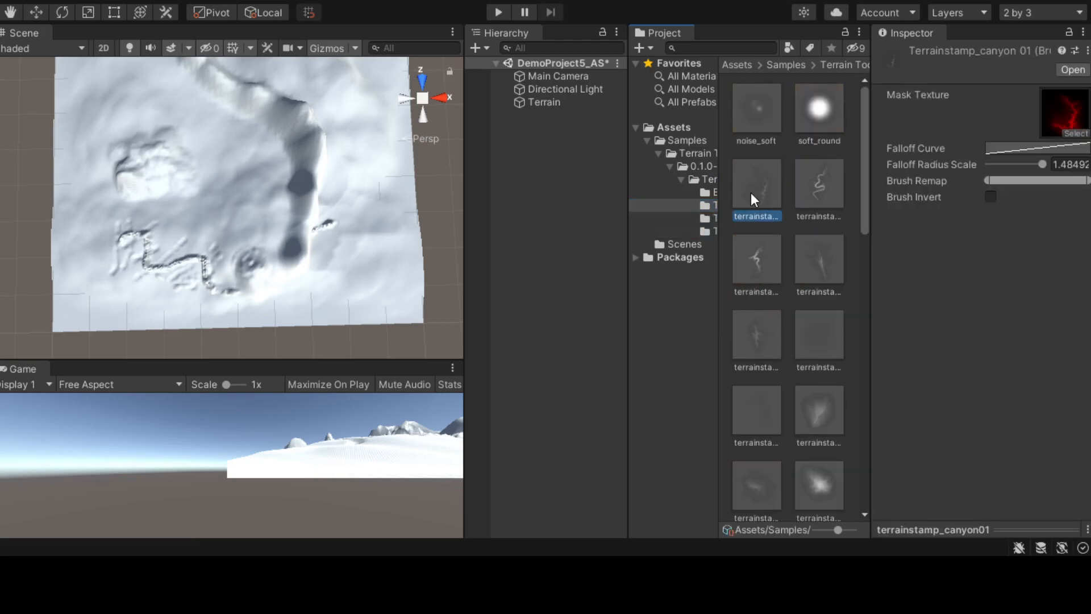
pyautogui.click(755, 140)
pyautogui.click(820, 138)
pyautogui.click(807, 180)
pyautogui.click(811, 247)
pyautogui.click(768, 253)
pyautogui.click(766, 316)
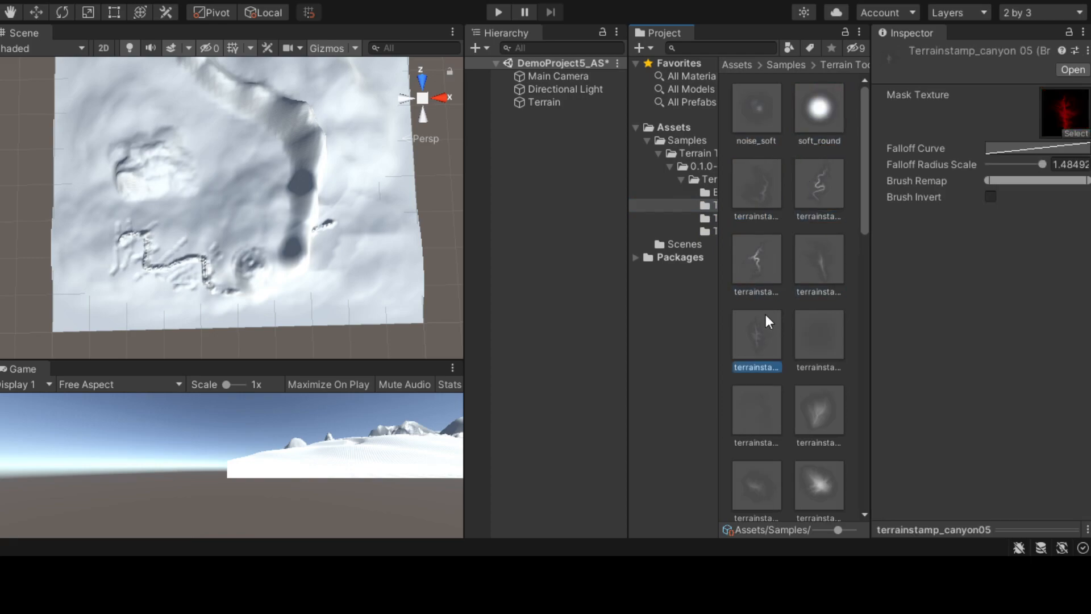
# Step: Open the terrain layers subfolder and inspect the rock, sand, scree, dirt and moss layers
pyautogui.click(708, 219)
pyautogui.click(706, 229)
pyautogui.click(706, 218)
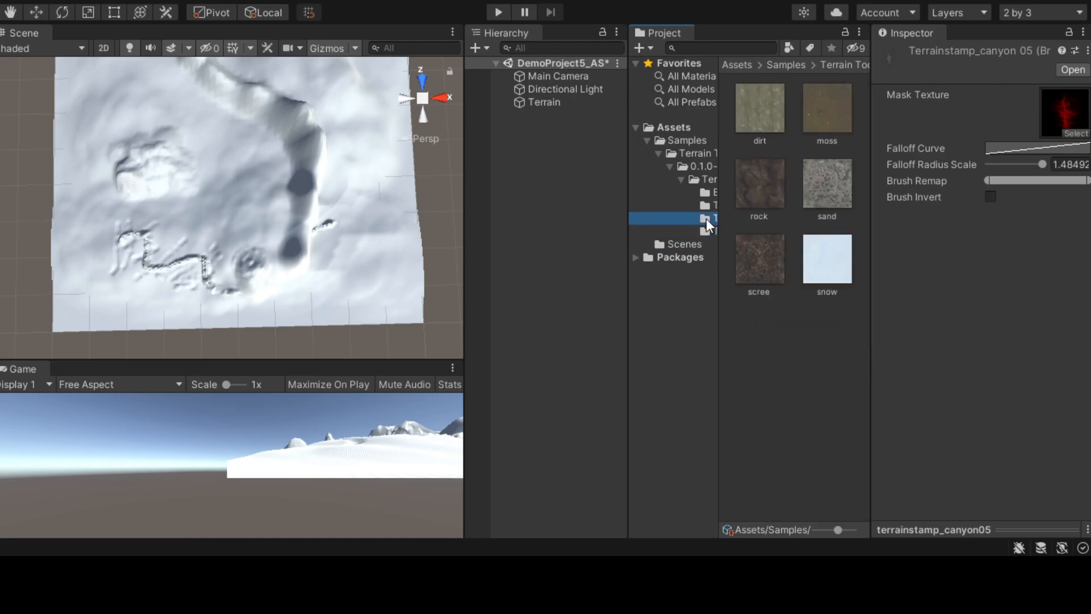
pyautogui.click(762, 190)
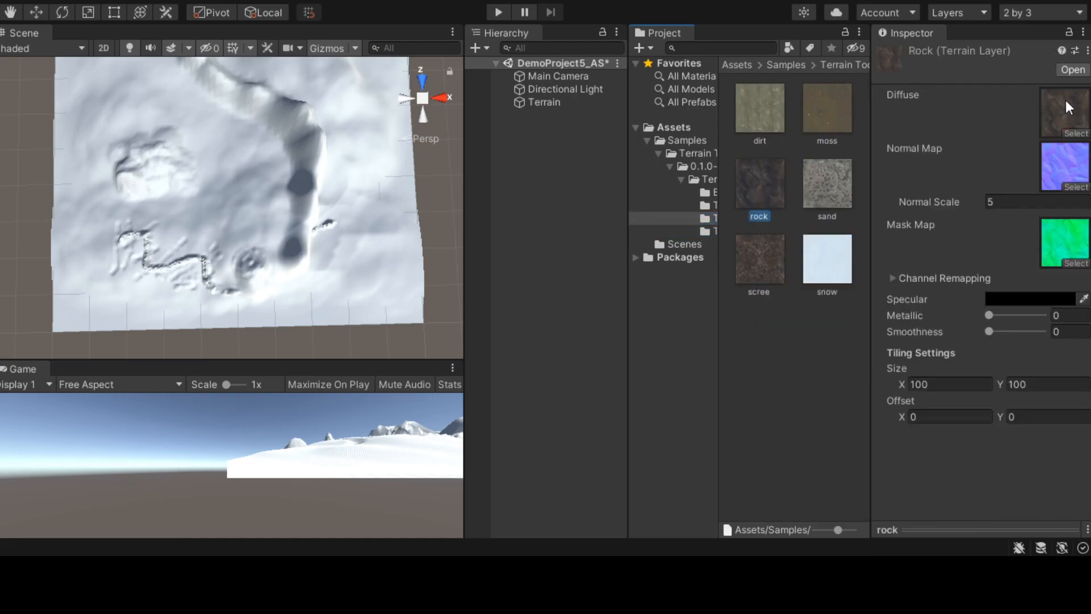
pyautogui.click(830, 178)
pyautogui.click(756, 245)
pyautogui.click(759, 107)
pyautogui.click(825, 109)
# Step: Collapse the Samples folder and select the Terrain to show its Paint Texture settings
pyautogui.click(684, 142)
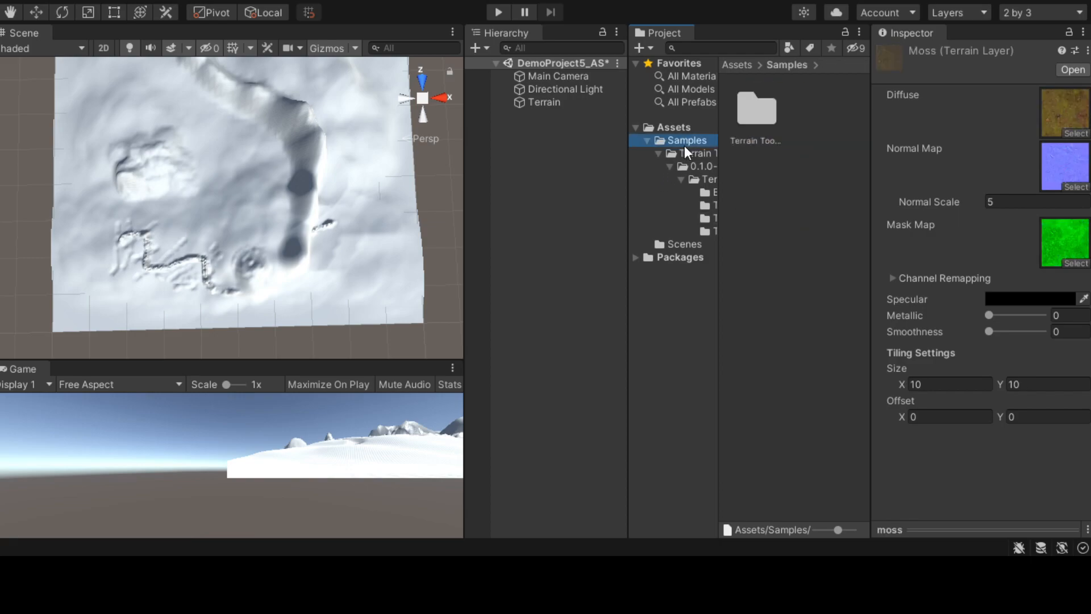
pyautogui.click(675, 152)
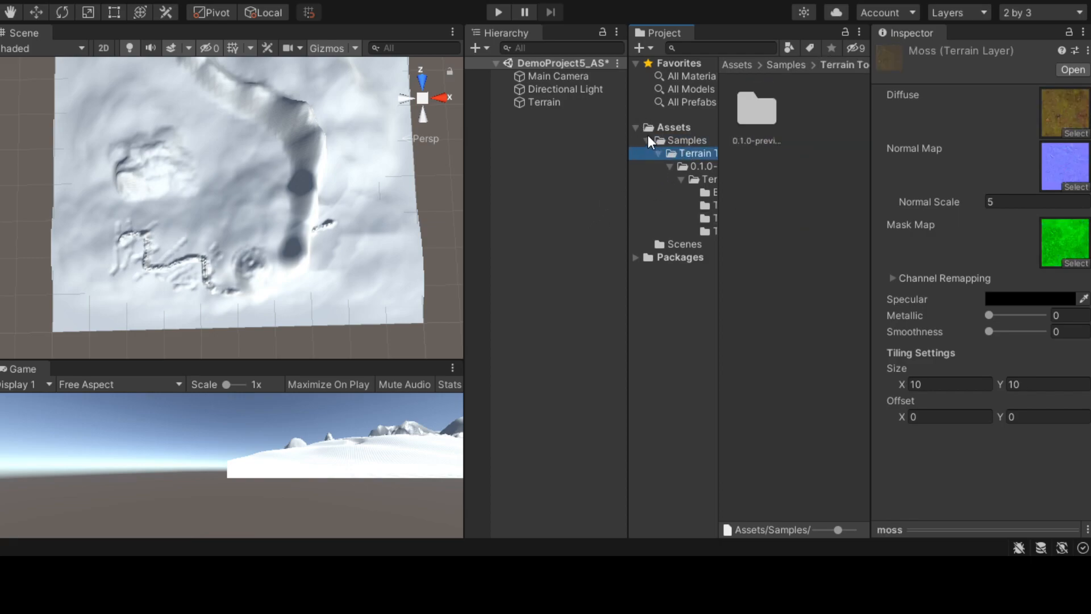
pyautogui.click(647, 140)
pyautogui.click(526, 102)
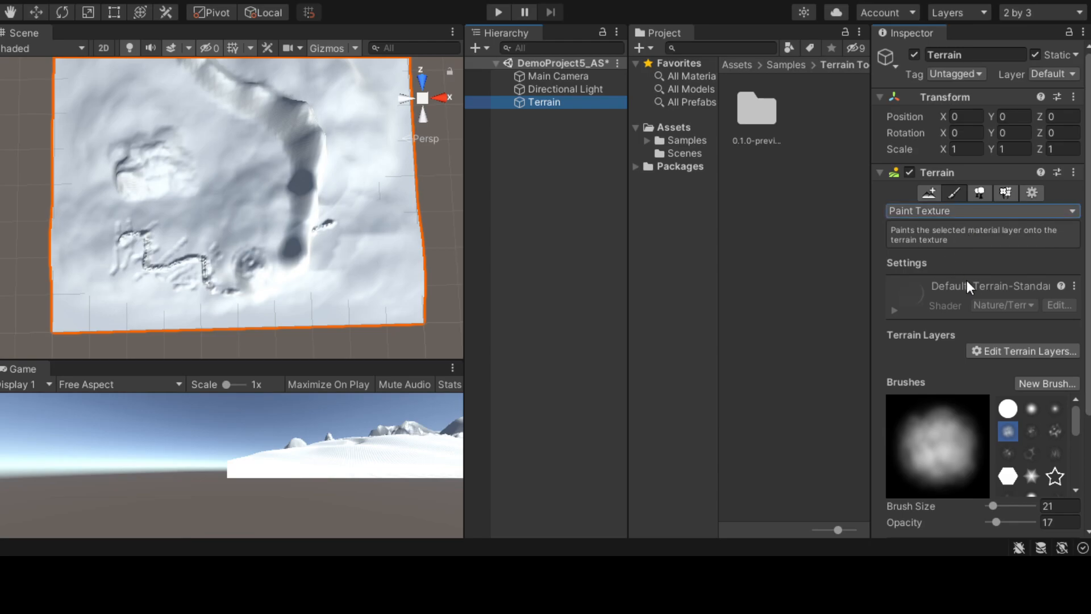
pyautogui.scroll(-3, 960, 276)
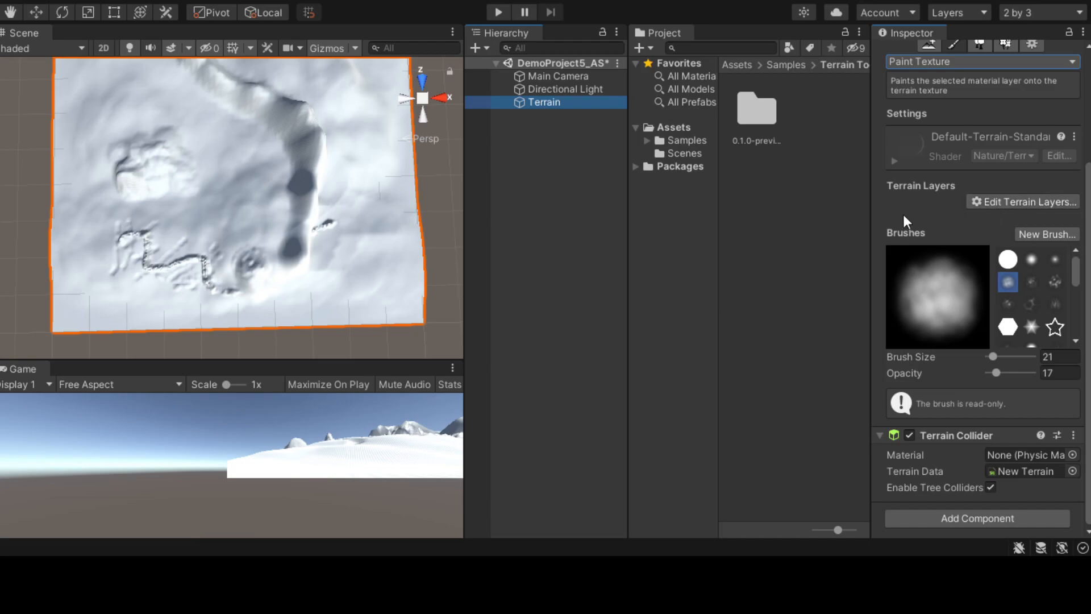
pyautogui.scroll(3, 949, 216)
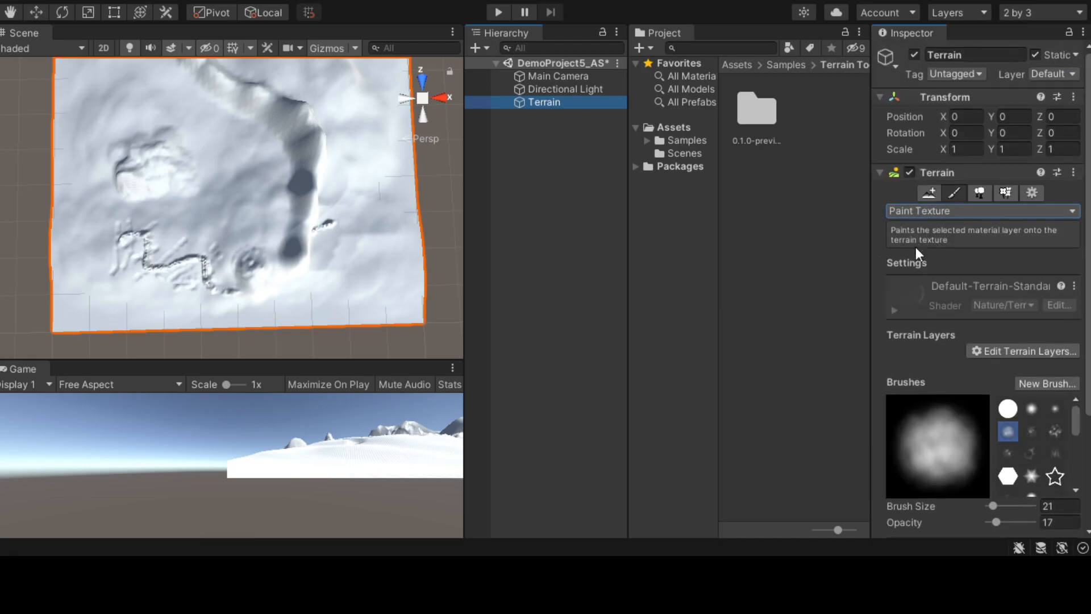
# Step: Create a new terrain layer on the Terrain from the dark brown rock texture
pyautogui.click(996, 353)
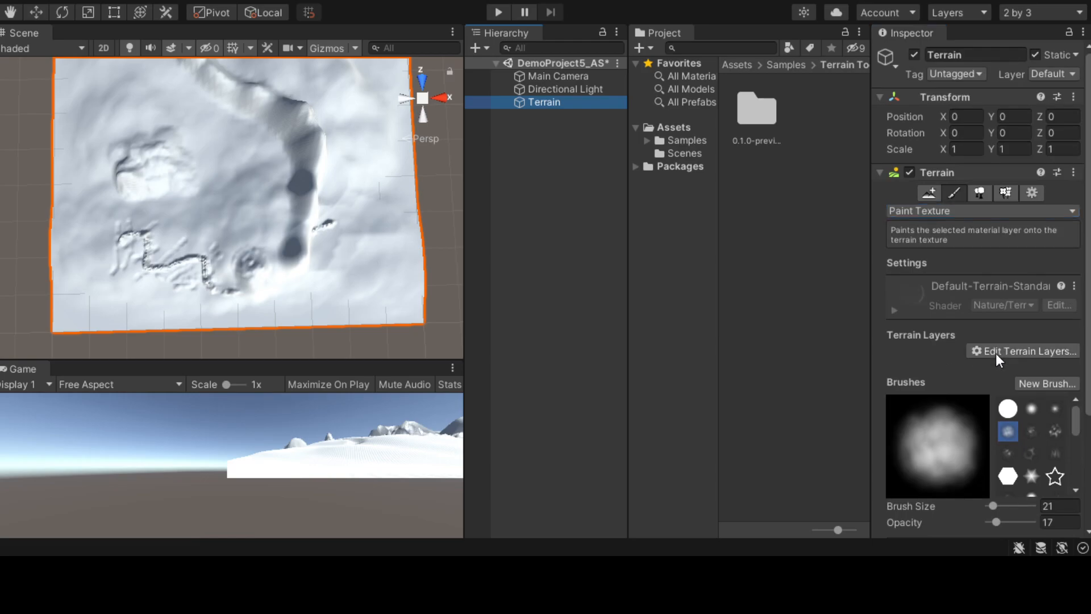
pyautogui.click(940, 218)
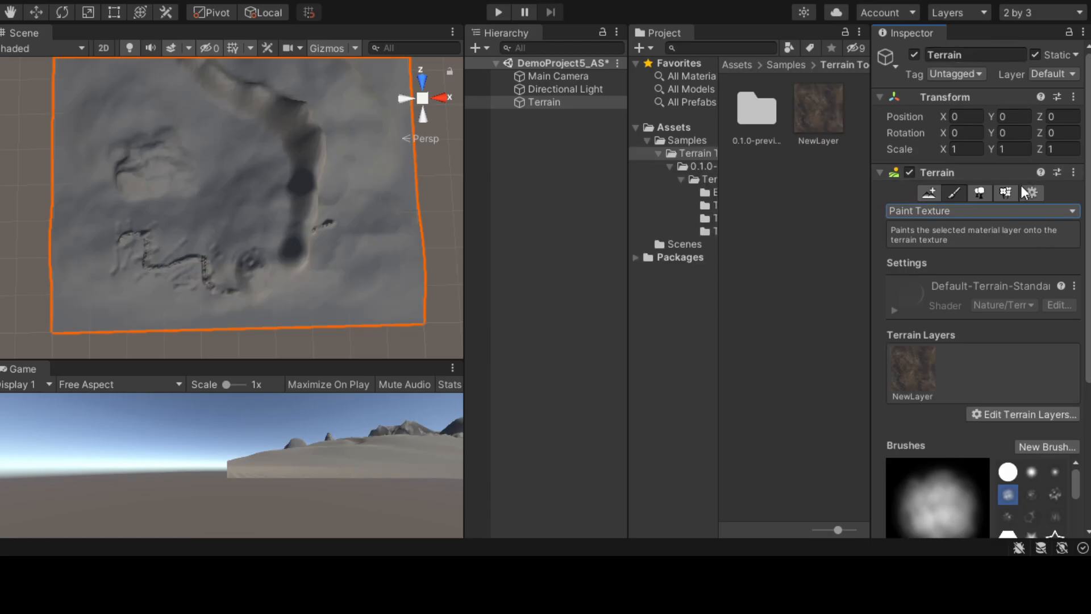
pyautogui.scroll(-3, 985, 280)
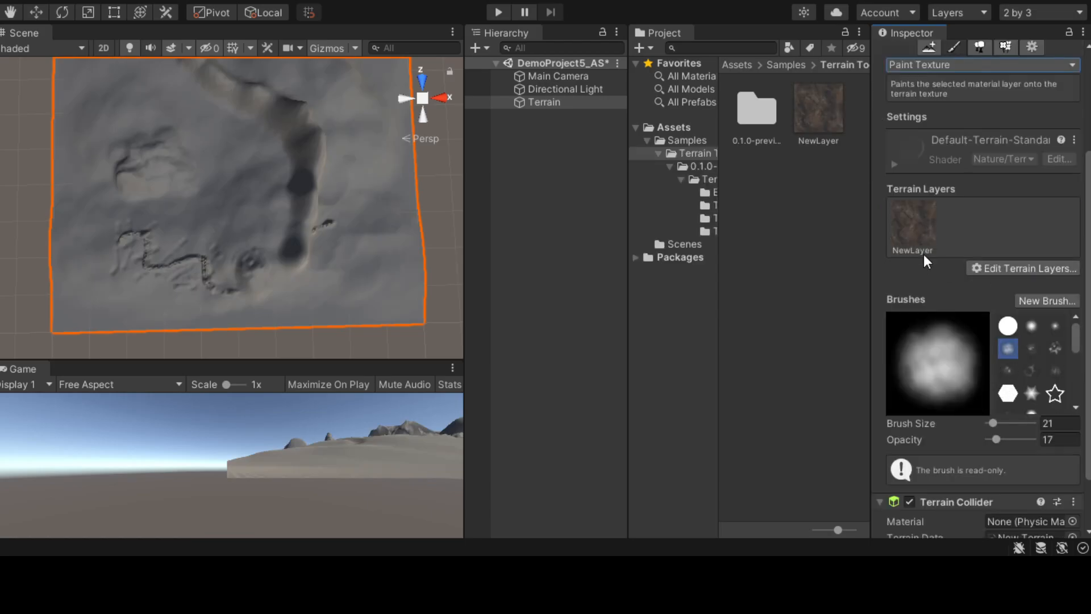
# Step: Remove the rock layer from the Terrain's layer list
pyautogui.click(923, 236)
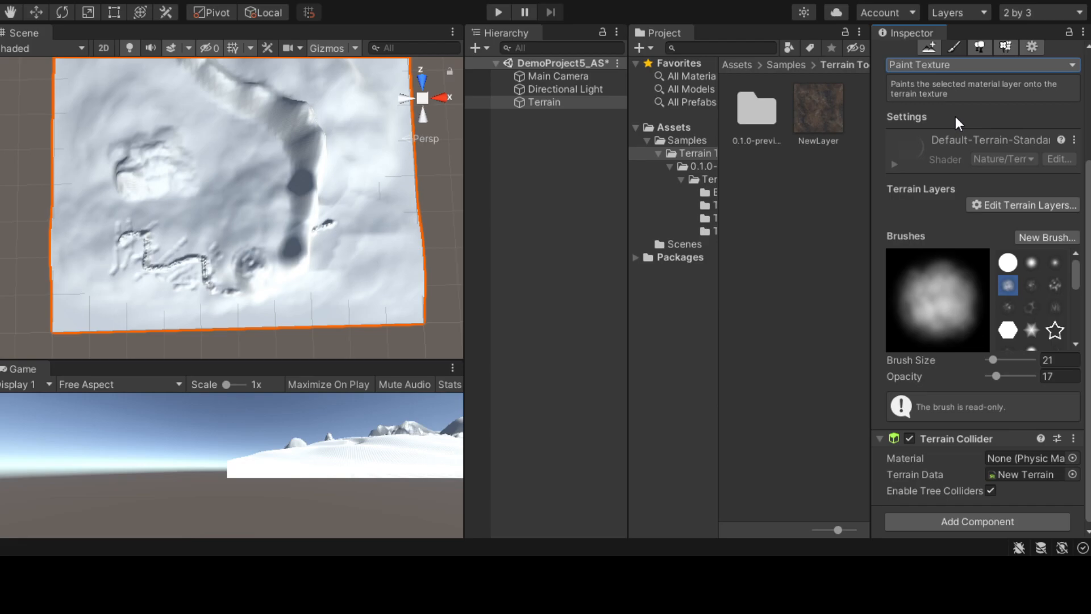
pyautogui.scroll(3, 956, 116)
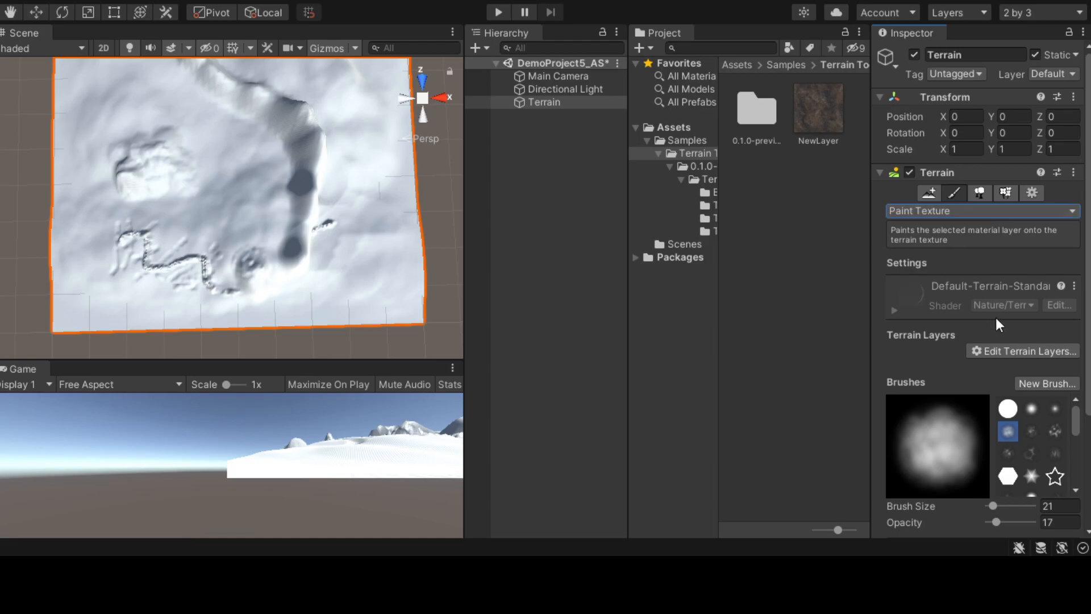
# Step: Create a new terrain layer on the Terrain from the moss texture
pyautogui.click(1010, 347)
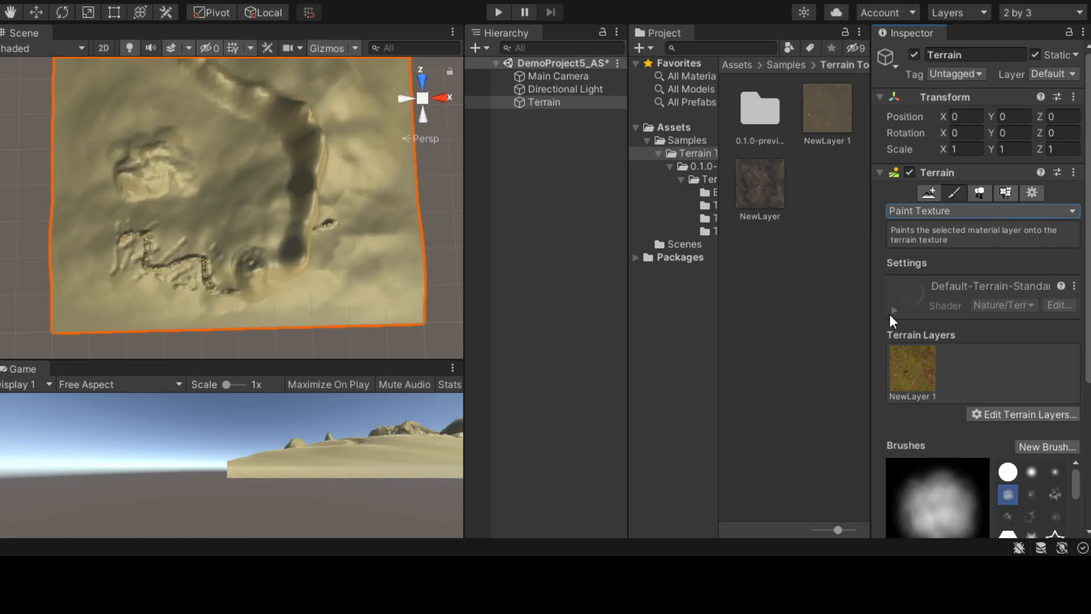
pyautogui.scroll(-3, 910, 319)
pyautogui.scroll(3, 966, 381)
pyautogui.scroll(-3, 981, 370)
pyautogui.scroll(2, 1011, 350)
pyautogui.scroll(-2, 967, 296)
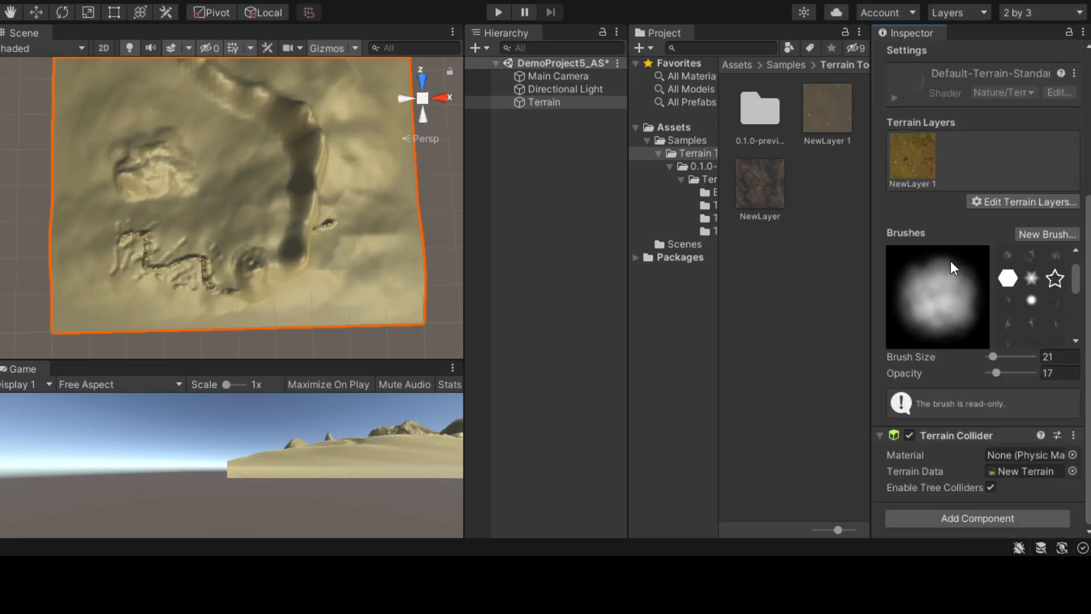
pyautogui.scroll(4, 948, 261)
# Step: Select the moss layer, NewLayer 1, review its texture and tiling settings, and view the terrain surface up close
pyautogui.click(904, 366)
pyautogui.scroll(-9, 906, 362)
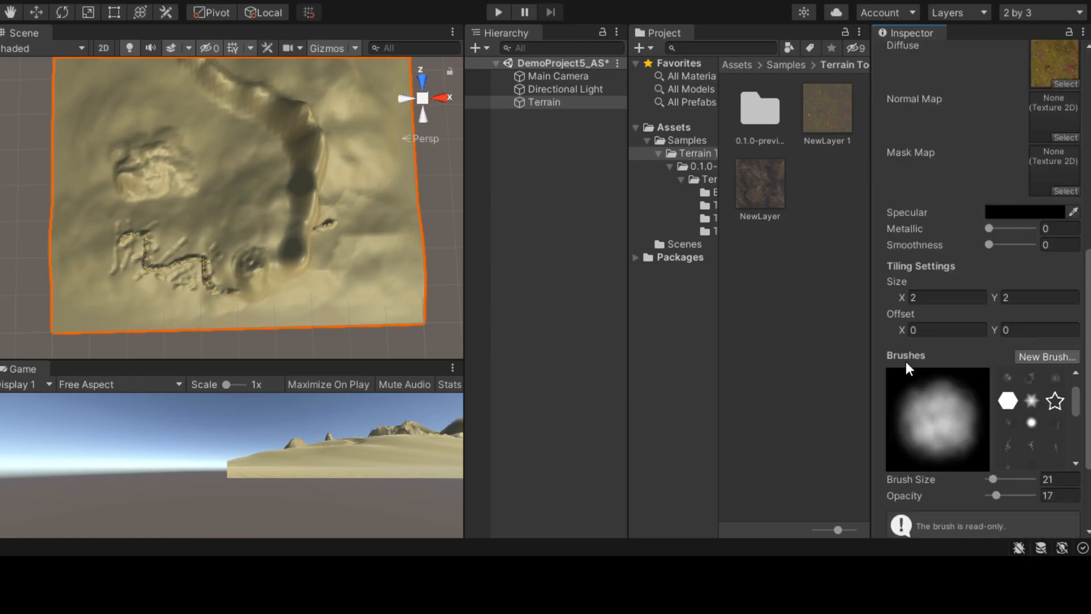
pyautogui.scroll(4, 1012, 351)
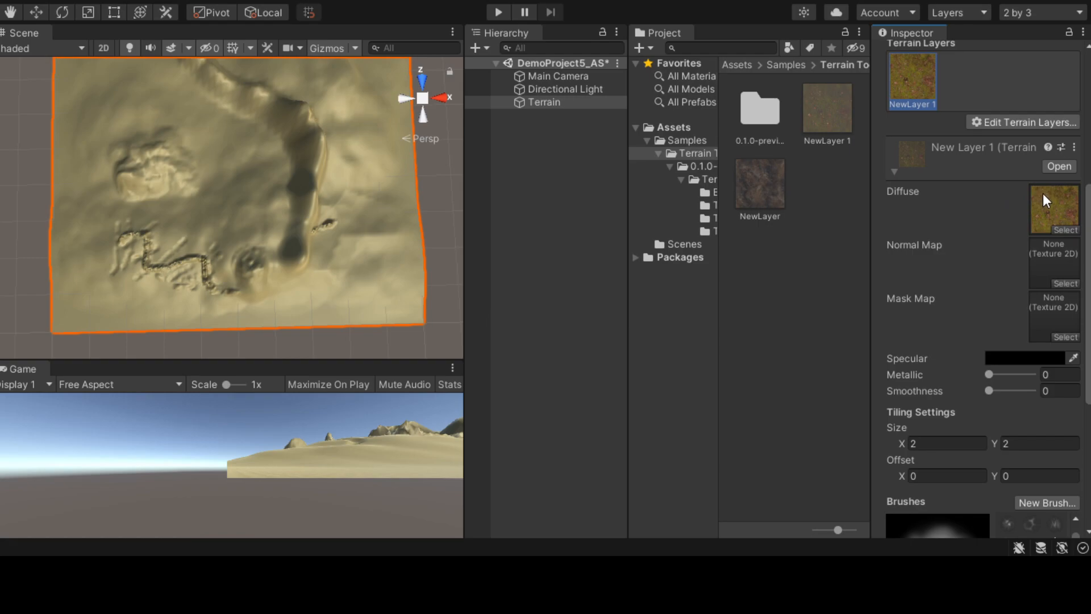
pyautogui.scroll(10, 276, 257)
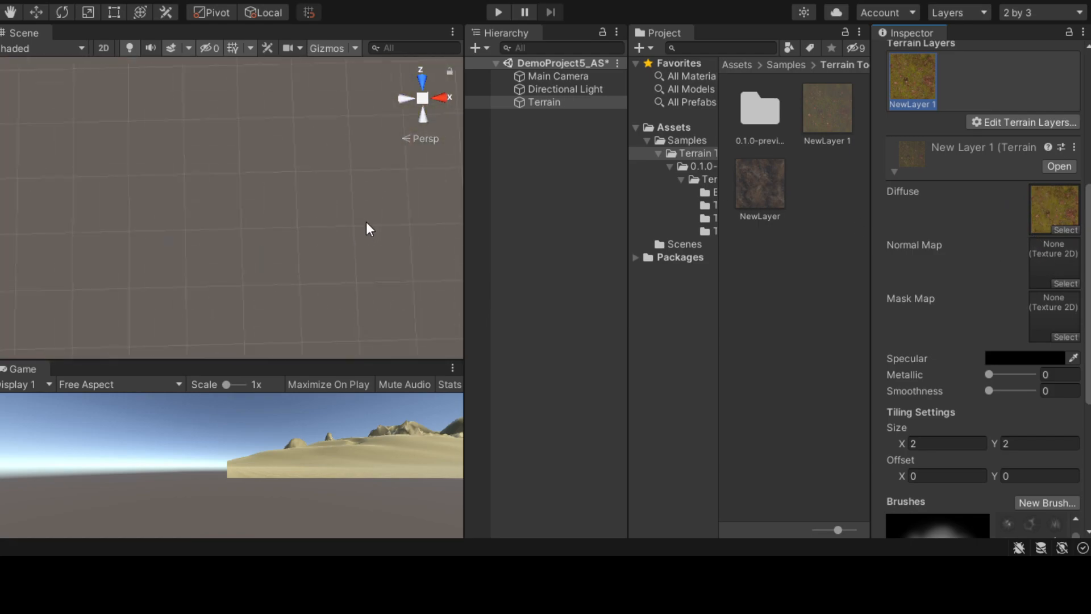
pyautogui.scroll(-3, 366, 222)
pyautogui.scroll(4, 363, 218)
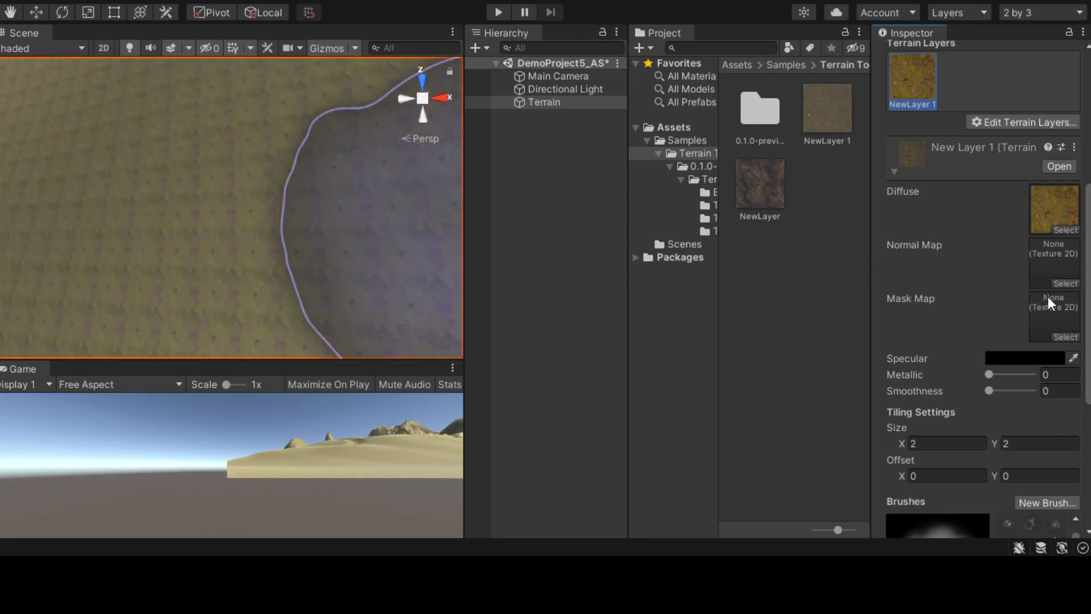
# Step: Assign the moss normal map and the green moss mask map to NewLayer 1
pyautogui.click(1052, 273)
pyautogui.click(1062, 283)
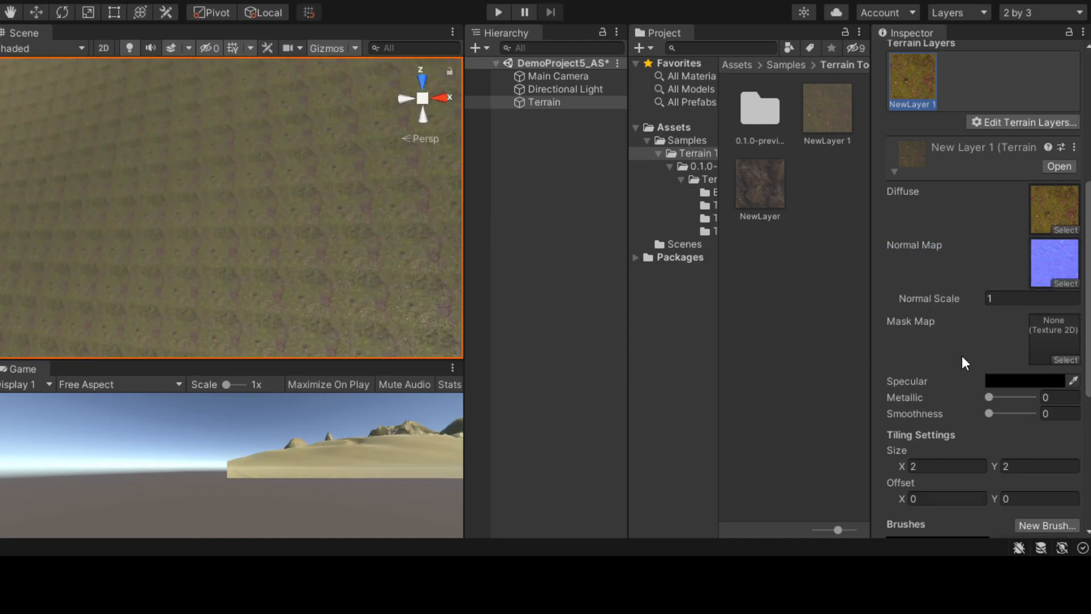
pyautogui.doubleClick(961, 356)
pyautogui.click(1057, 359)
pyautogui.doubleClick(888, 260)
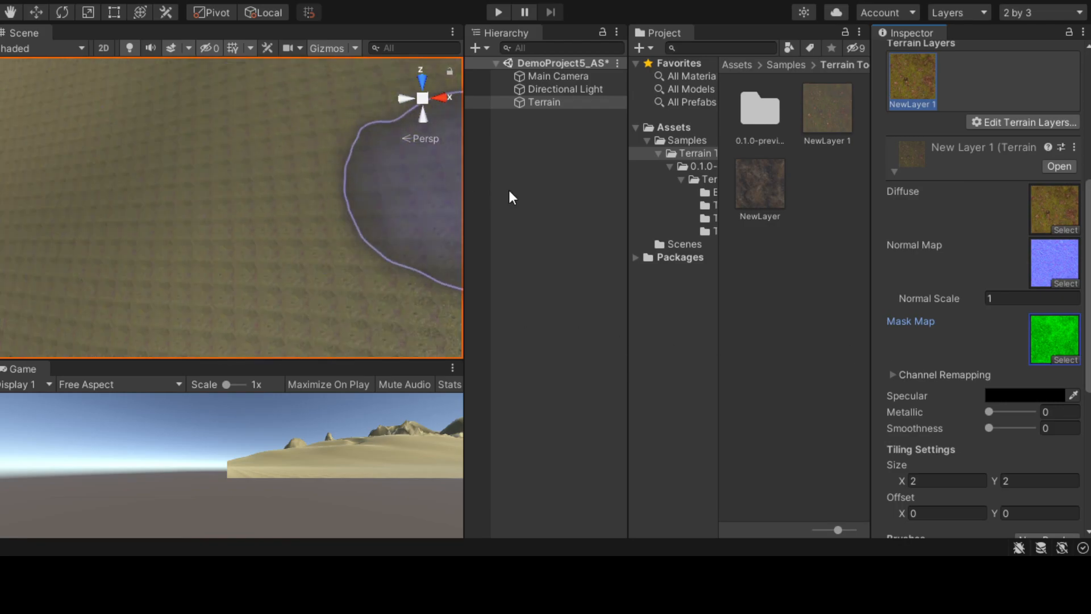
# Step: Examine the moss surface from near and far, and try out the layer's Metallic and Smoothness settings
pyautogui.scroll(5, 230, 180)
pyautogui.scroll(-7, 272, 179)
pyautogui.scroll(-6, 434, 192)
pyautogui.scroll(-10, 434, 192)
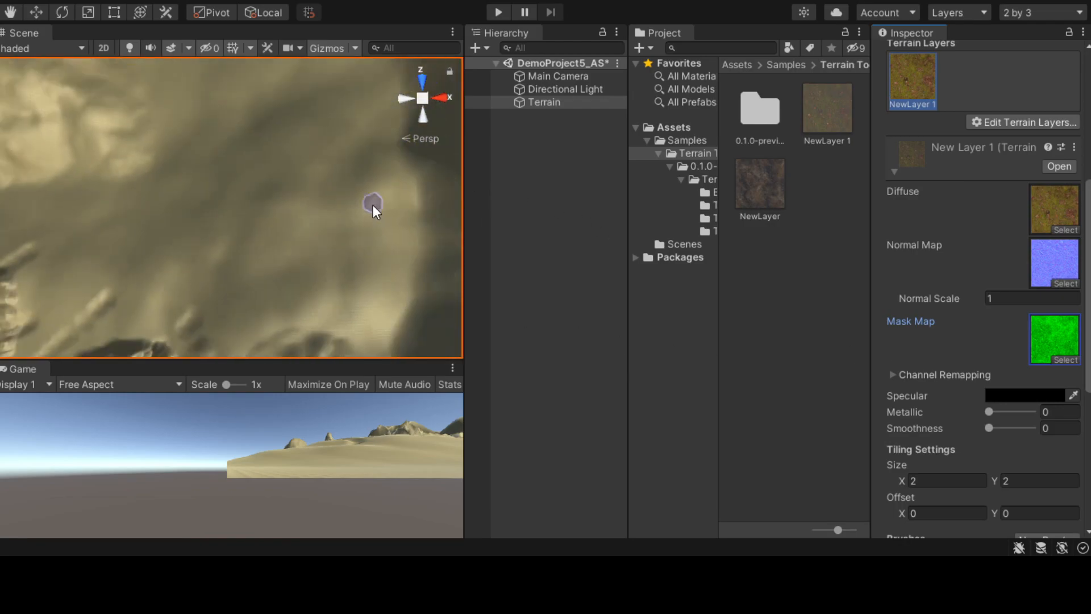
pyautogui.scroll(10, 312, 231)
pyautogui.scroll(5, 219, 240)
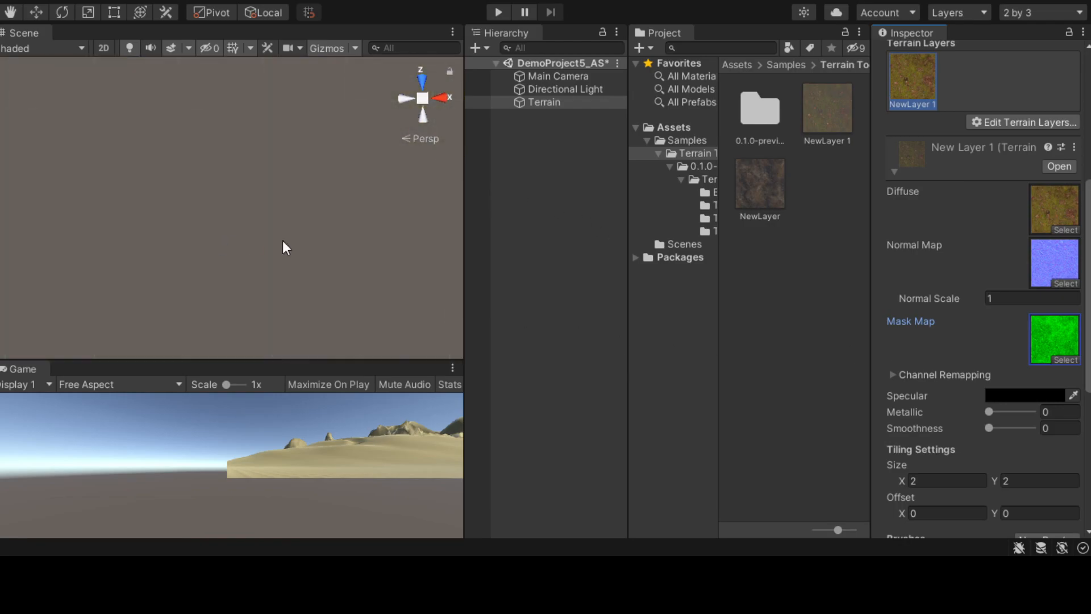
pyautogui.scroll(-4, 342, 217)
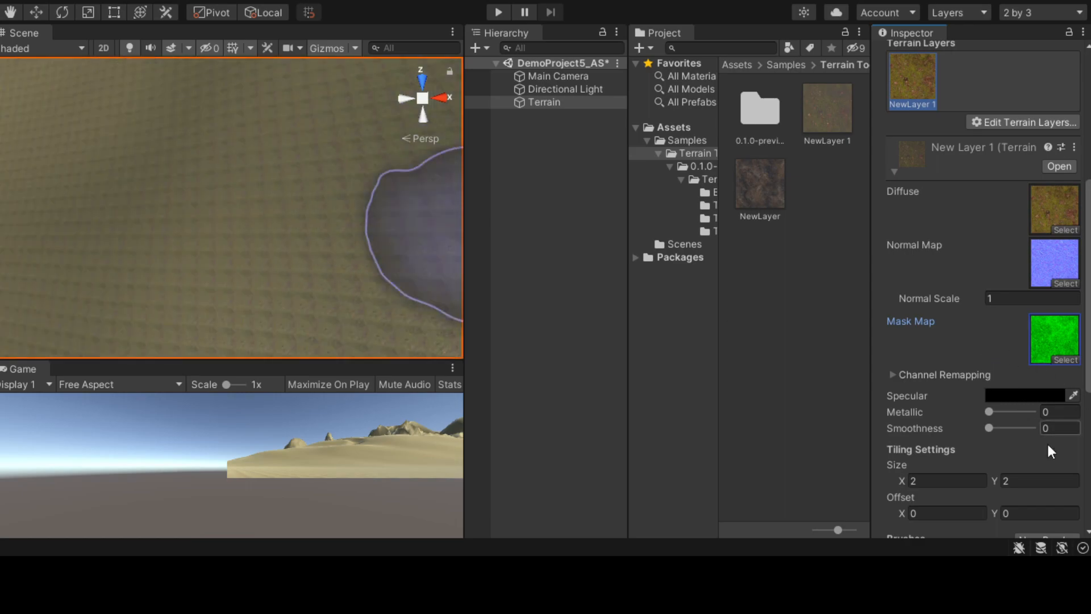
pyautogui.moveTo(989, 412)
pyautogui.mouseDown()
pyautogui.moveTo(997, 398)
pyautogui.moveTo(1036, 396)
pyautogui.moveTo(988, 394)
pyautogui.moveTo(1044, 428)
pyautogui.moveTo(969, 430)
pyautogui.mouseUp()
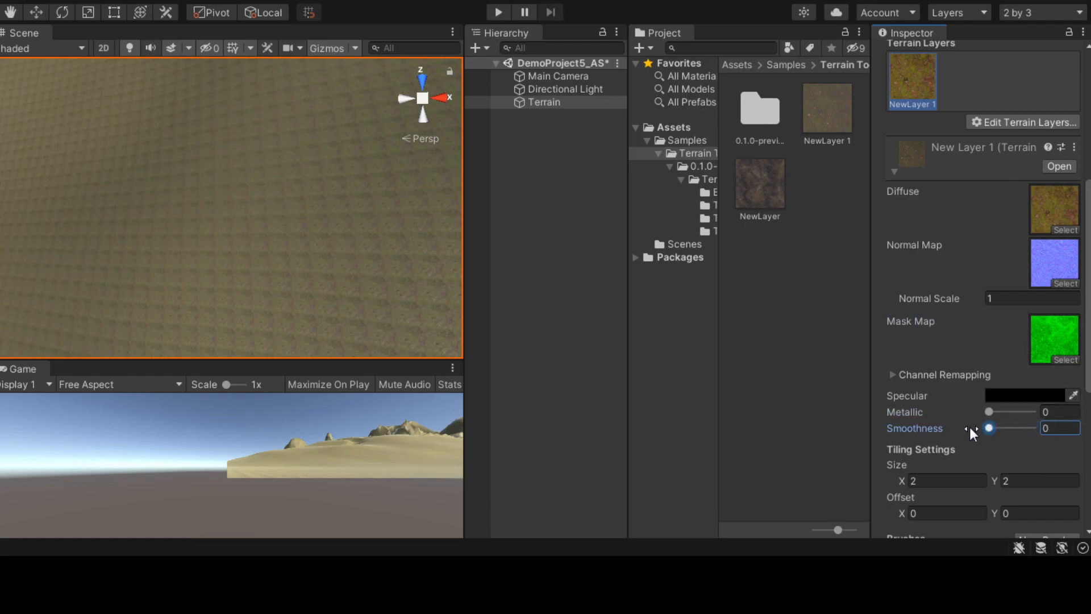
# Step: Set the moss layer's tiling size to X 20 and Y 20
pyautogui.scroll(-3, 970, 427)
pyautogui.click(945, 334)
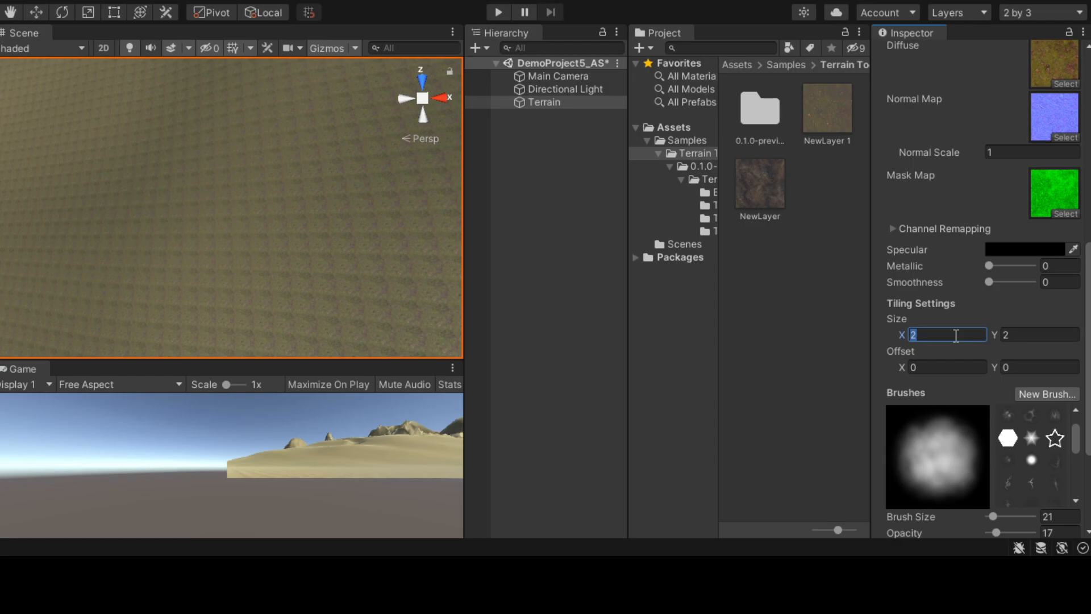
pyautogui.write('20')
pyautogui.press('Tab')
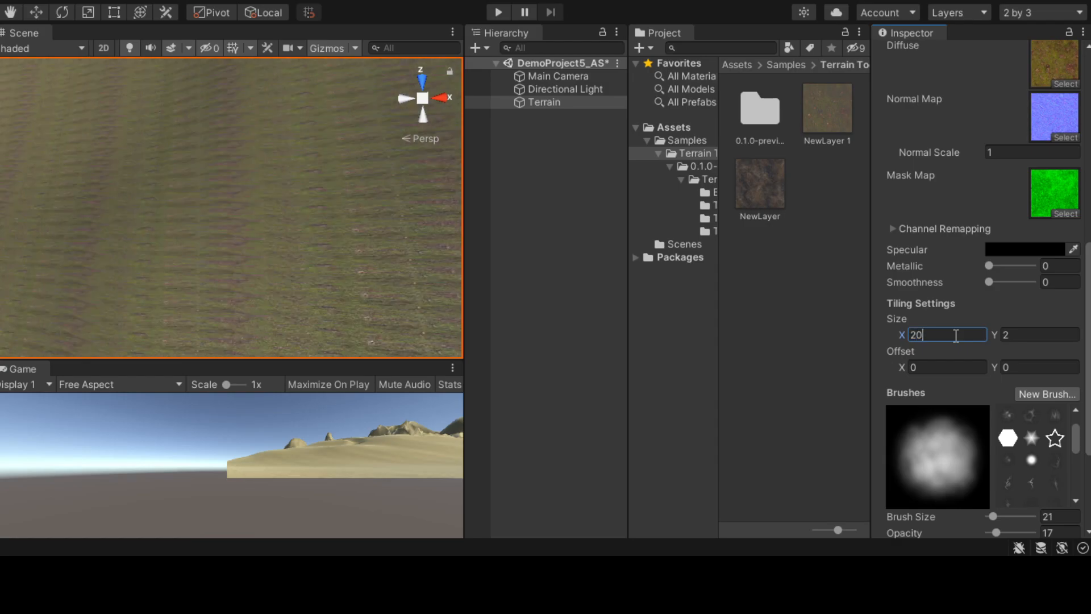
pyautogui.write('20')
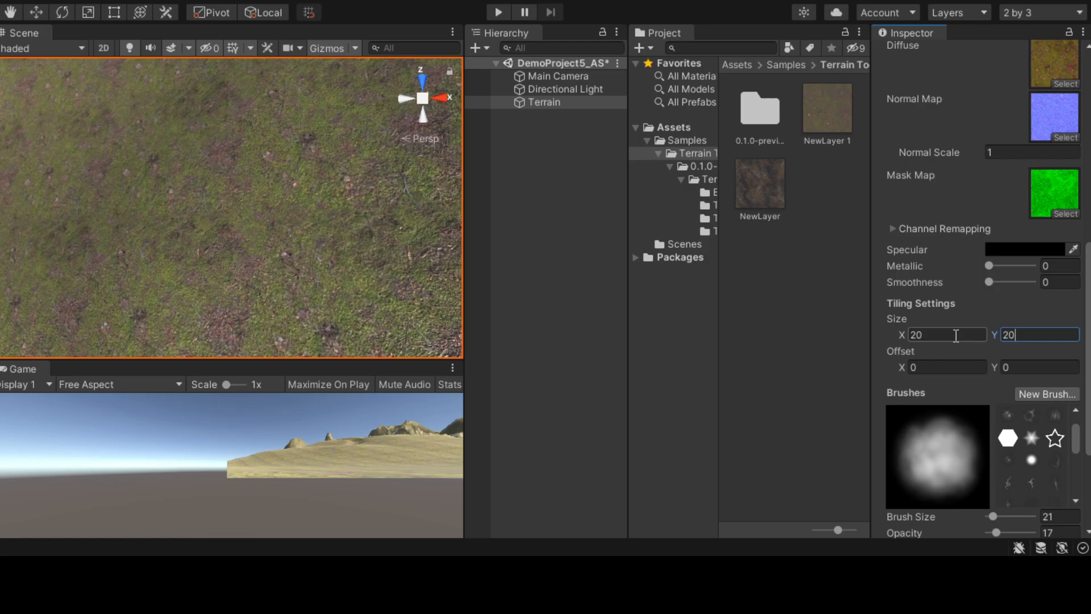
# Step: Try a tiling size of X 30 and Y 30 on the moss layer and restore it to X 20 and Y 20
pyautogui.scroll(3, 258, 220)
pyautogui.scroll(-2, 254, 206)
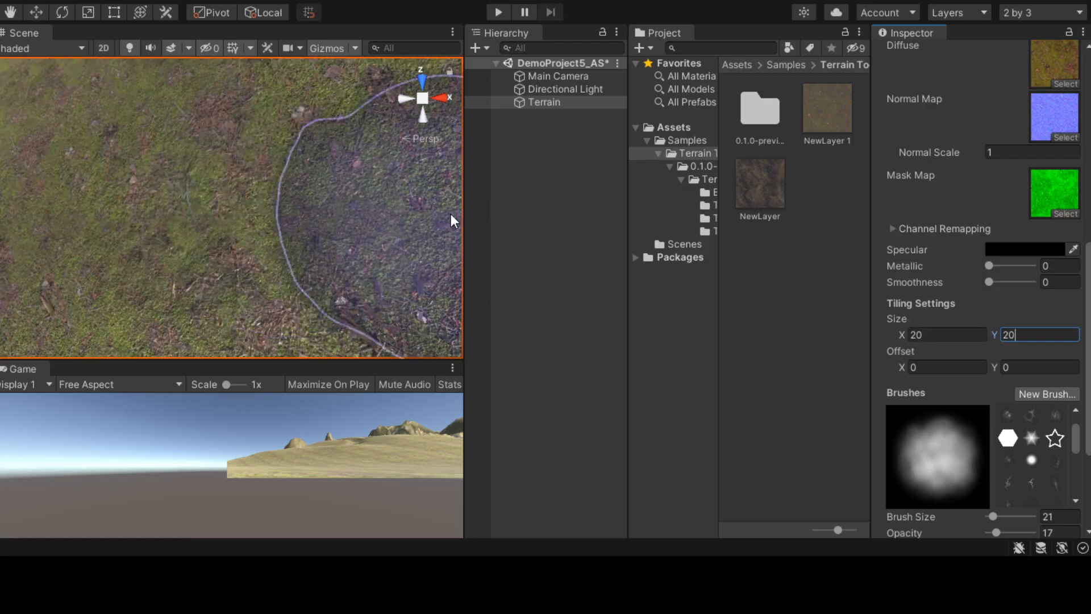
pyautogui.click(946, 335)
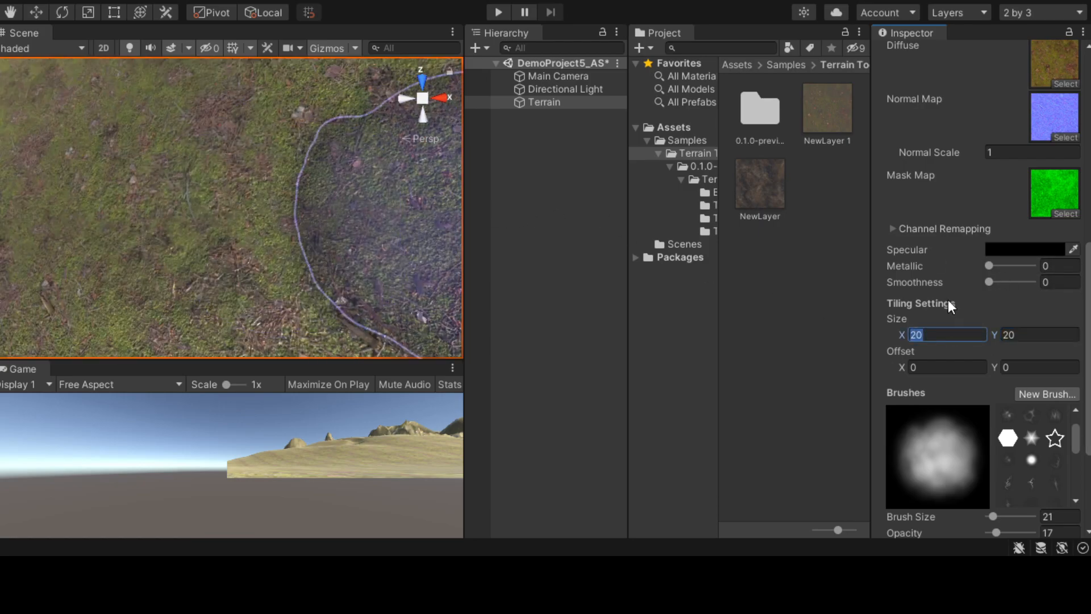
pyautogui.write('30')
pyautogui.press('Tab')
pyautogui.write('30')
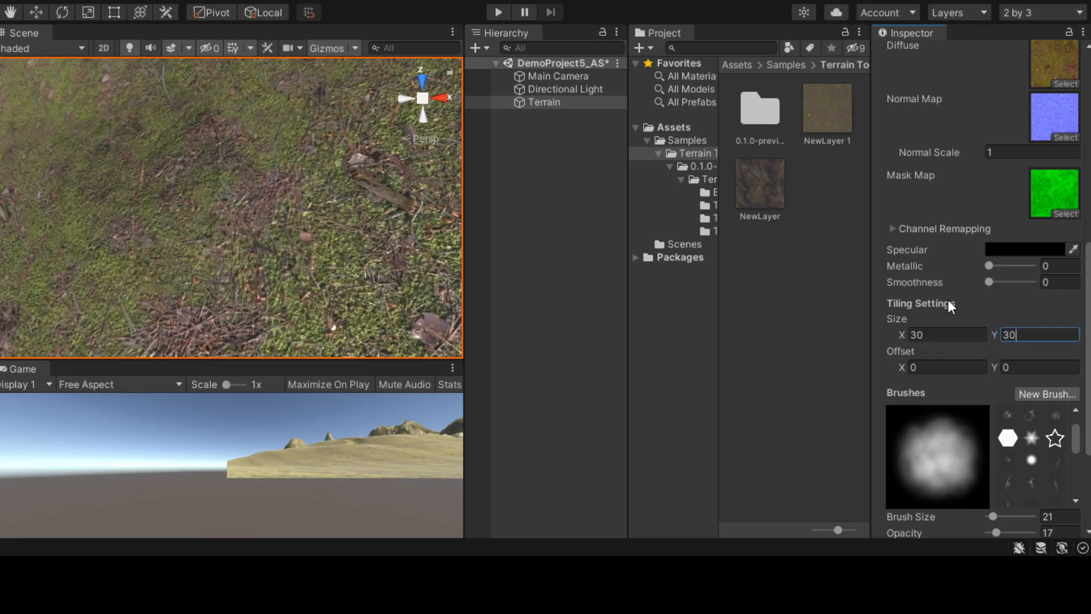
pyautogui.press('Return')
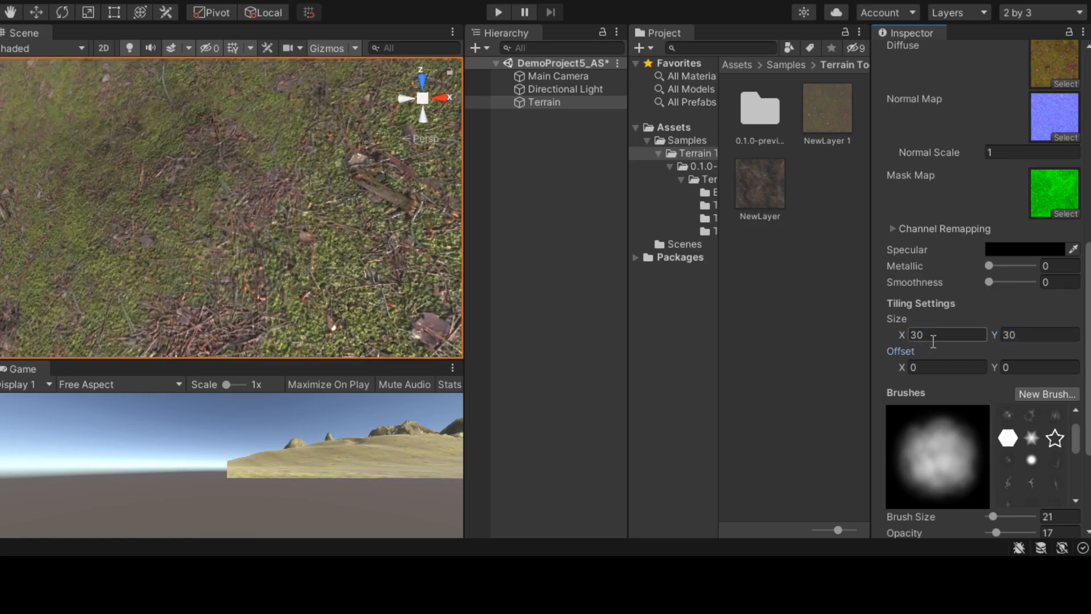
pyautogui.write('20')
pyautogui.press('Tab')
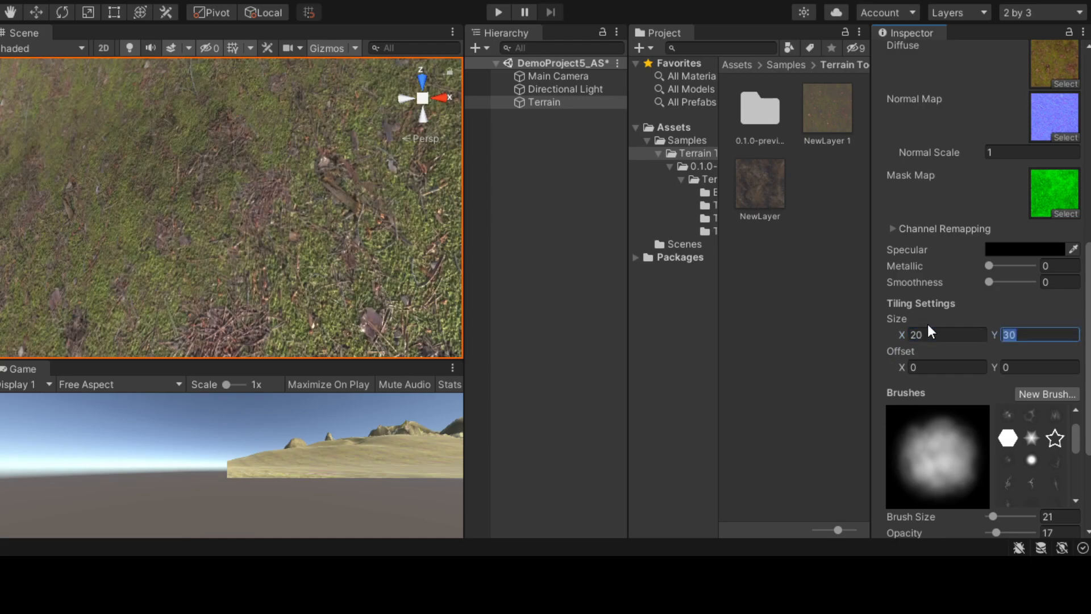
pyautogui.write('20')
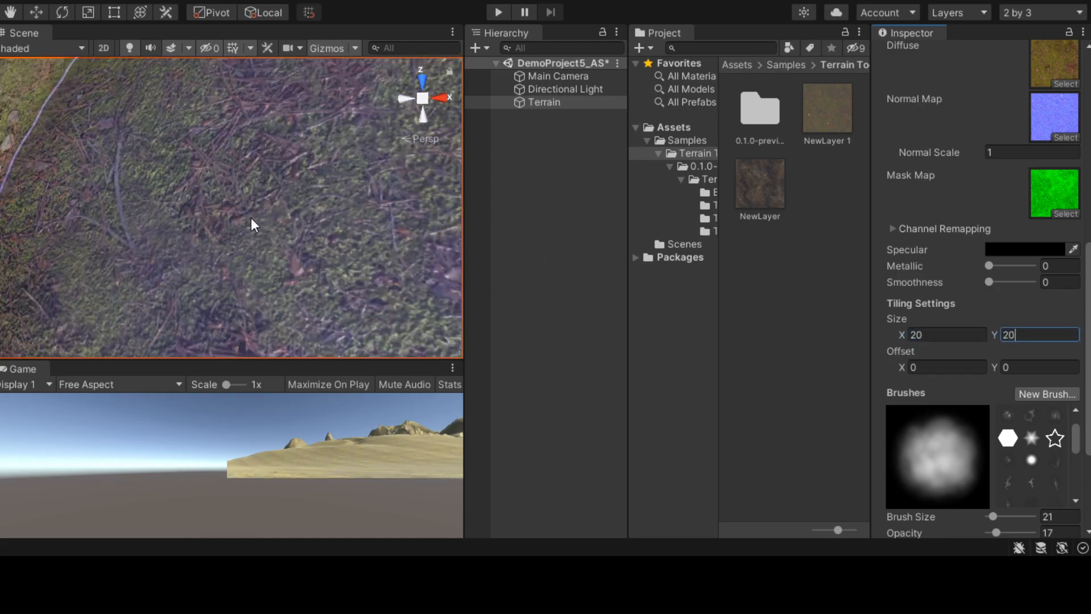
# Step: Examine how the moss texture repeats across the terrain's slopes and hills, both from a distance and up close
pyautogui.moveTo(288, 304); pyautogui.dragTo(295, 270, button='middle')
pyautogui.scroll(-3, 279, 268)
pyautogui.moveTo(278, 268)
pyautogui.keyDown('alt'); pyautogui.mouseDown()
pyautogui.moveTo(378, 550)
pyautogui.moveTo(307, 364)
pyautogui.moveTo(185, 105)
pyautogui.moveTo(222, 176)
pyautogui.mouseUp(); pyautogui.keyUp('alt')
pyautogui.scroll(-10, 222, 172)
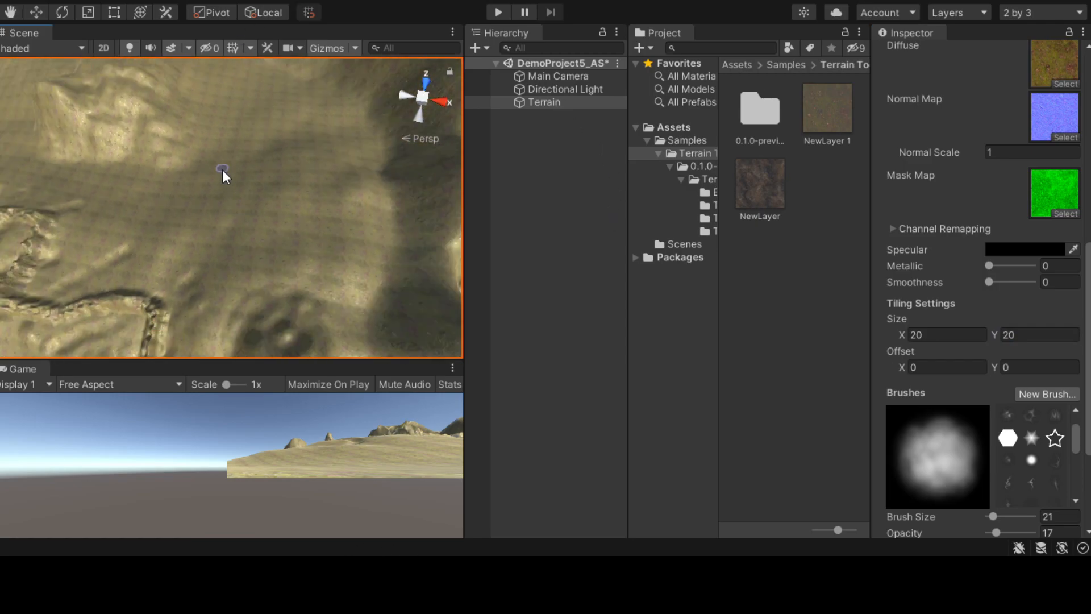
pyautogui.keyDown('alt'); pyautogui.moveTo(217, 185); pyautogui.dragTo(302, 231); pyautogui.keyUp('alt')
pyautogui.scroll(15, 307, 233)
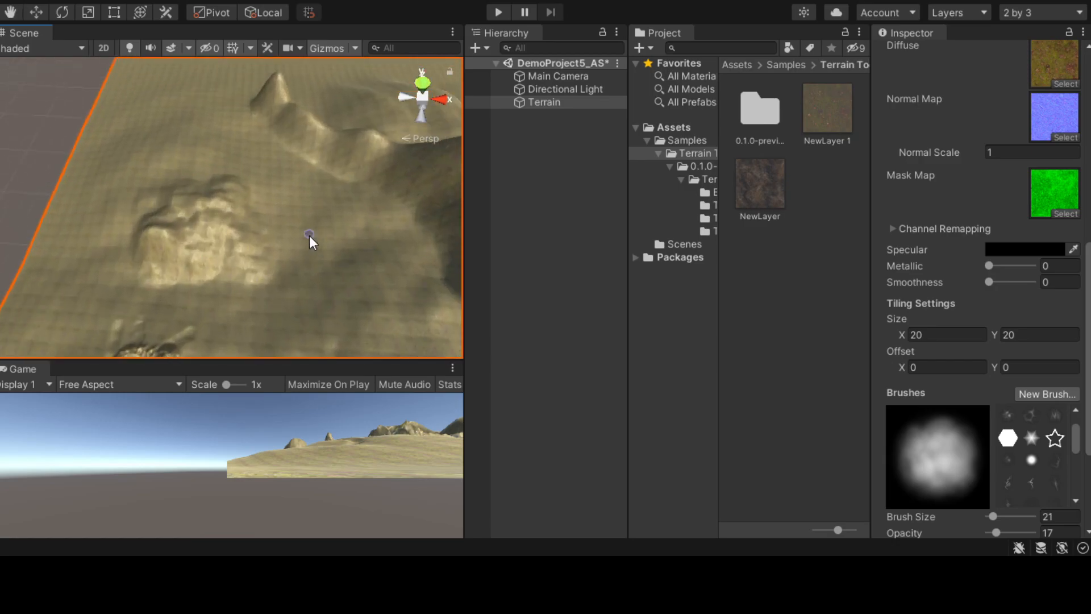
pyautogui.scroll(-2, 407, 289)
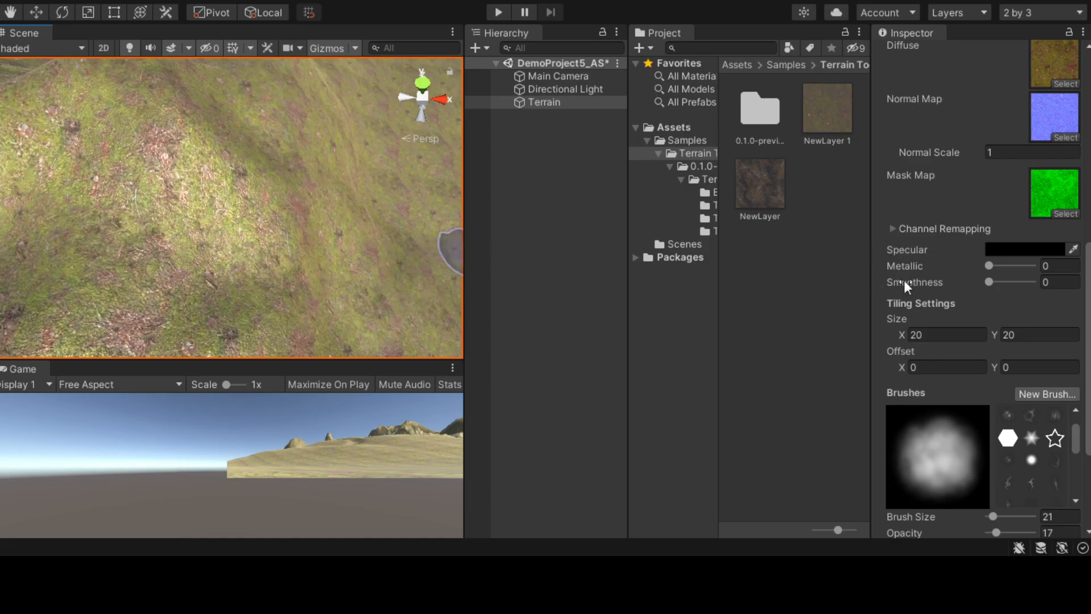
# Step: Select the pale rock layer, NewLayer 2, and assign its matching normal map and the cyan-green mask map
pyautogui.scroll(10, 909, 278)
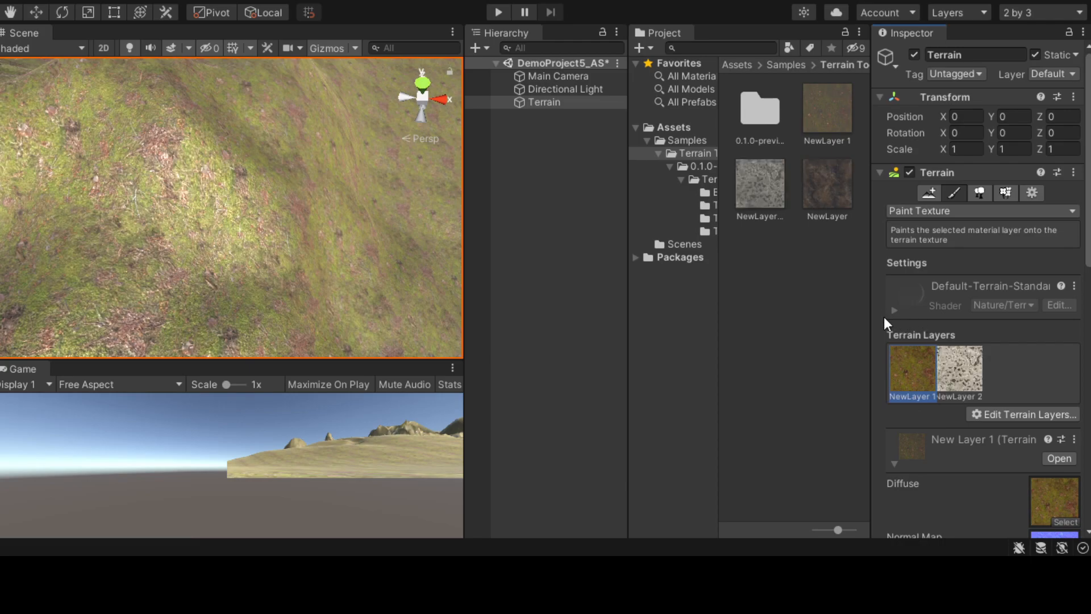
pyautogui.scroll(-5, 1005, 387)
pyautogui.click(966, 76)
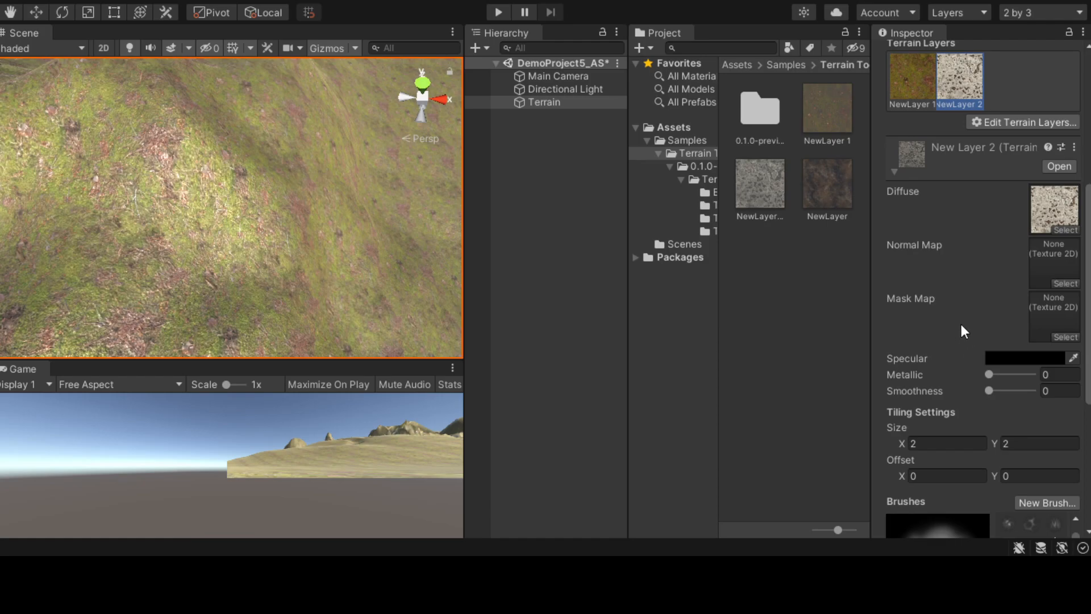
pyautogui.doubleClick(1051, 328)
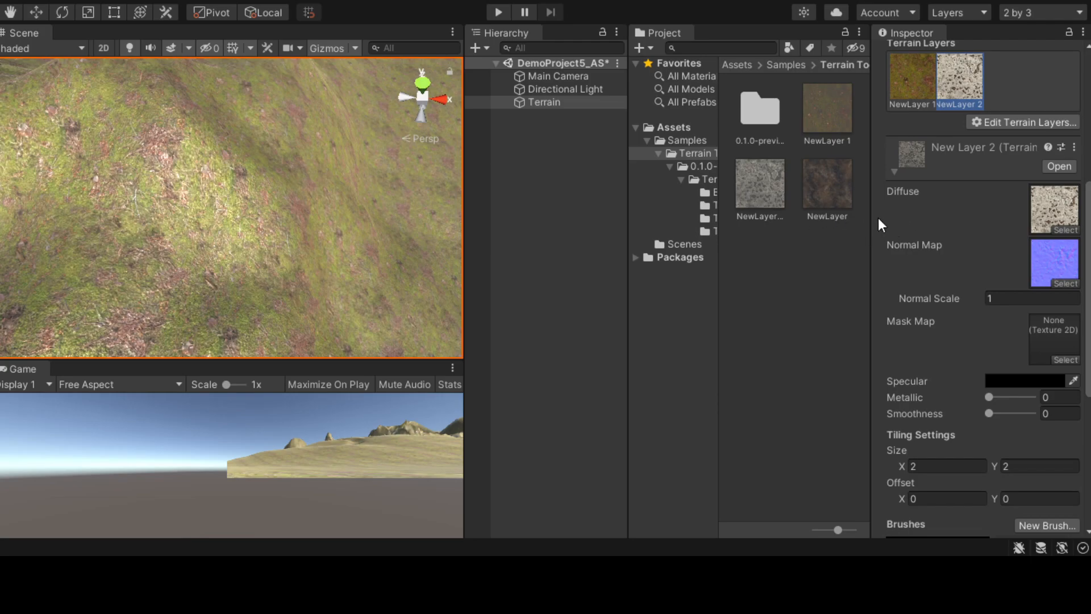
pyautogui.doubleClick(861, 221)
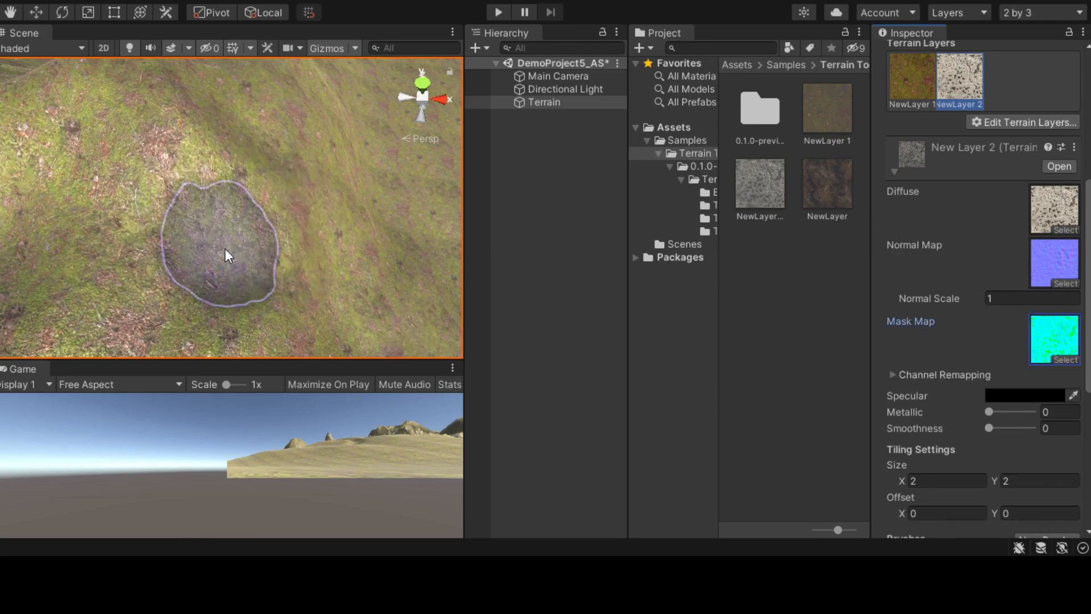
# Step: Paint a trial stroke of NewLayer 2 on the mossy hillside with brush size 21 and opacity 17, and undo the last stroke
pyautogui.scroll(-6, 222, 251)
pyautogui.scroll(3, 251, 267)
pyautogui.scroll(-5, 231, 277)
pyautogui.scroll(4, 234, 278)
pyautogui.scroll(2, 233, 278)
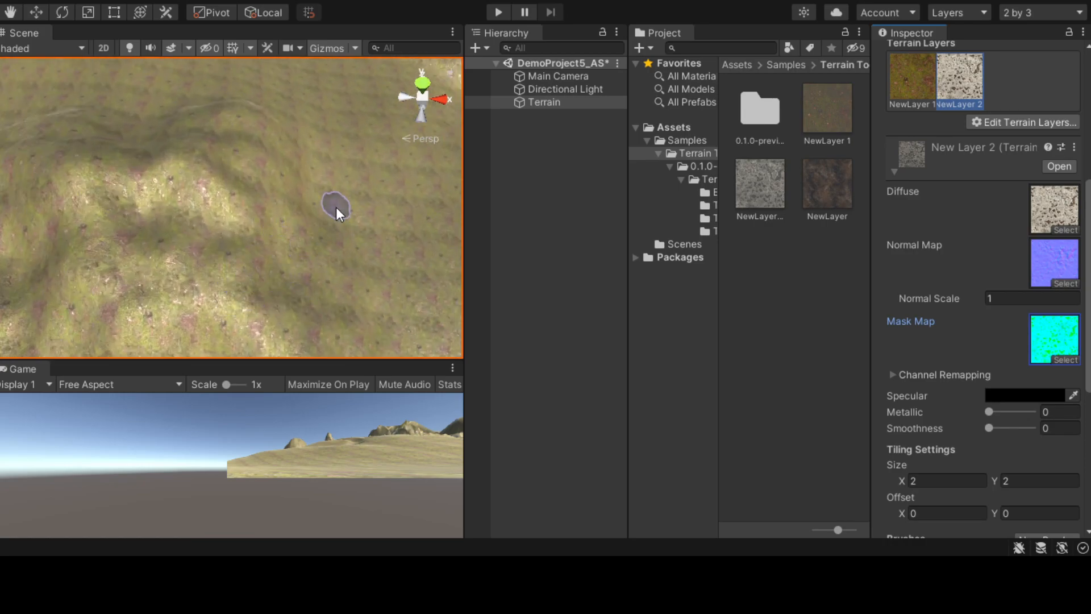
pyautogui.scroll(5, 1023, 389)
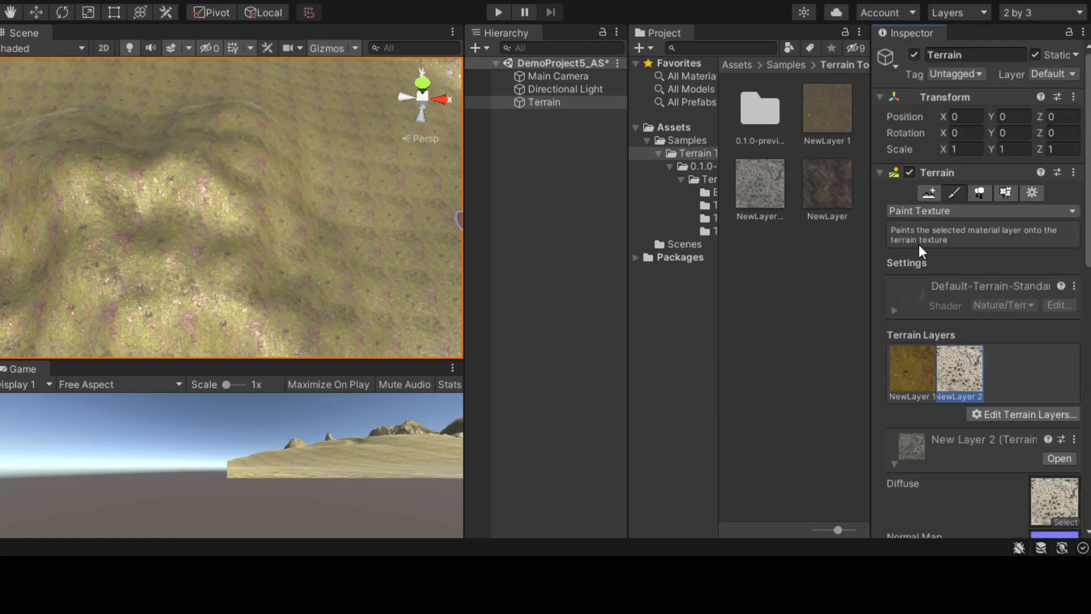
pyautogui.scroll(-8, 907, 372)
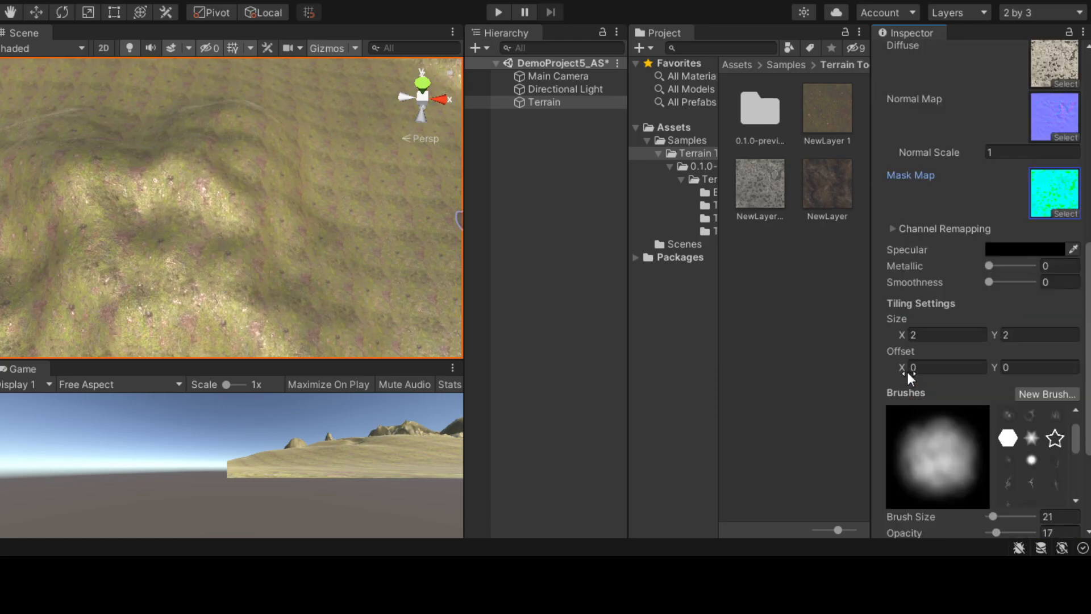
pyautogui.scroll(-3, 1002, 330)
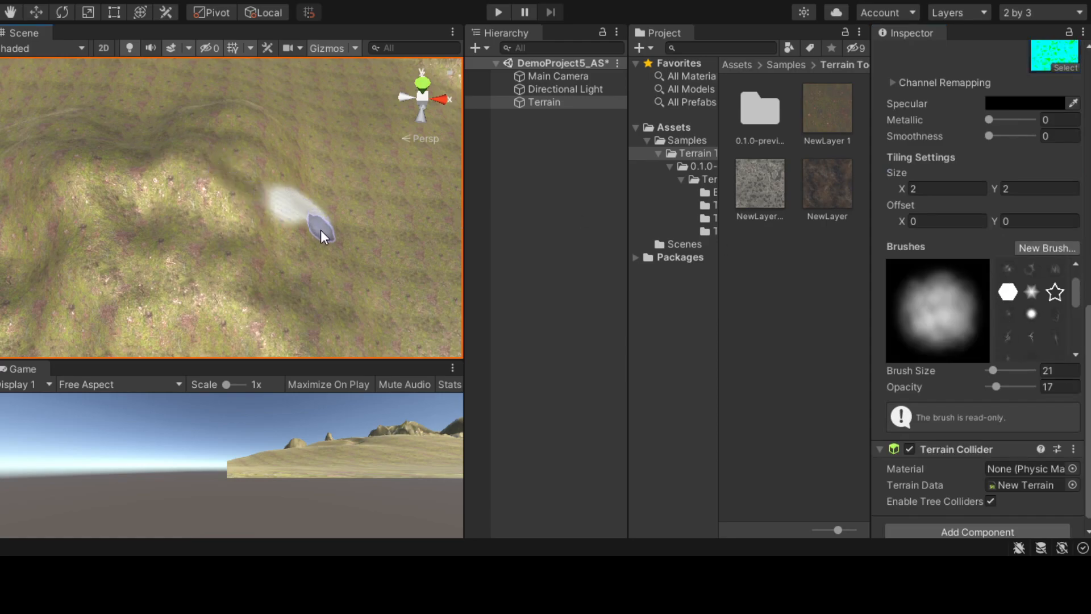
pyautogui.moveTo(321, 230); pyautogui.dragTo(264, 266)
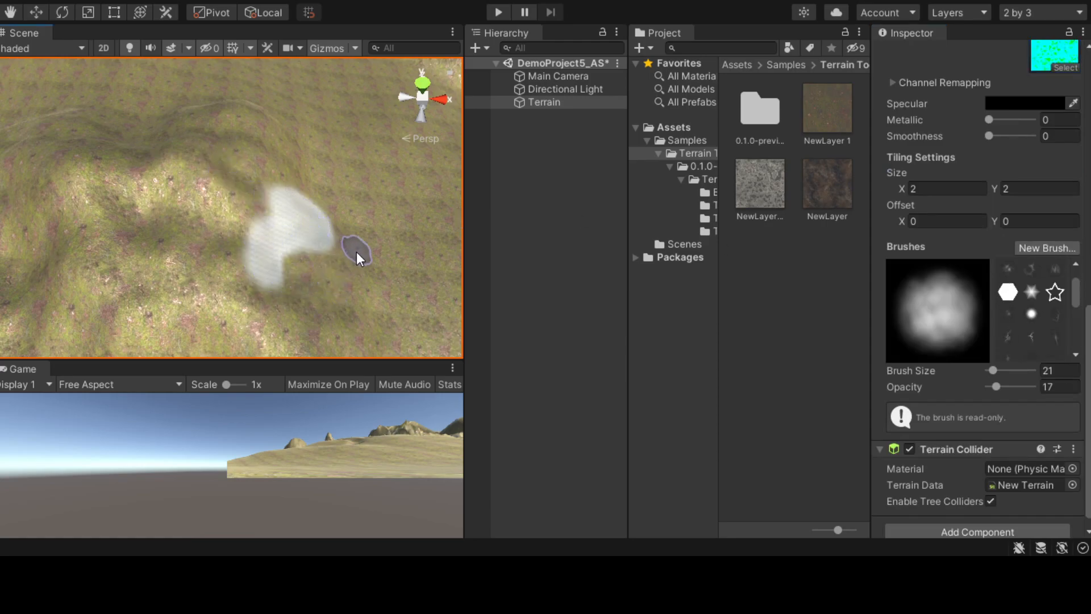
pyautogui.hotkey('ctrl', 'z')
# Step: Paint a solid test patch of NewLayer 2 on the mossy hillside
pyautogui.scroll(10, 277, 236)
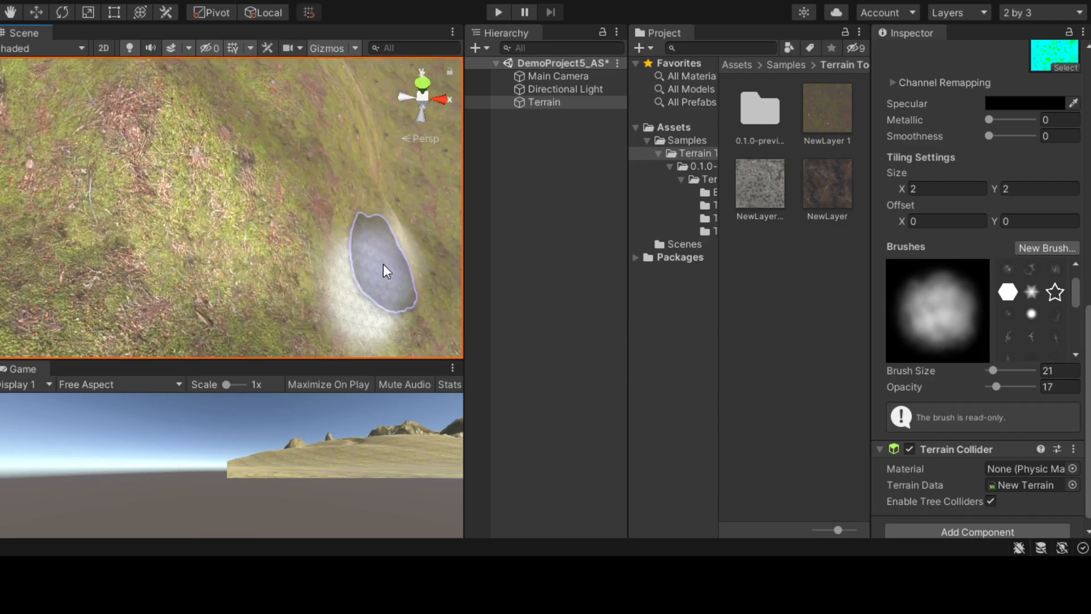
pyautogui.scroll(-5, 360, 242)
pyautogui.scroll(8, 178, 217)
pyautogui.scroll(-6, 248, 216)
pyautogui.scroll(4, 186, 214)
pyautogui.moveTo(184, 214)
pyautogui.mouseDown()
pyautogui.moveTo(208, 224)
pyautogui.moveTo(199, 212)
pyautogui.mouseUp()
pyautogui.scroll(-1, 1012, 397)
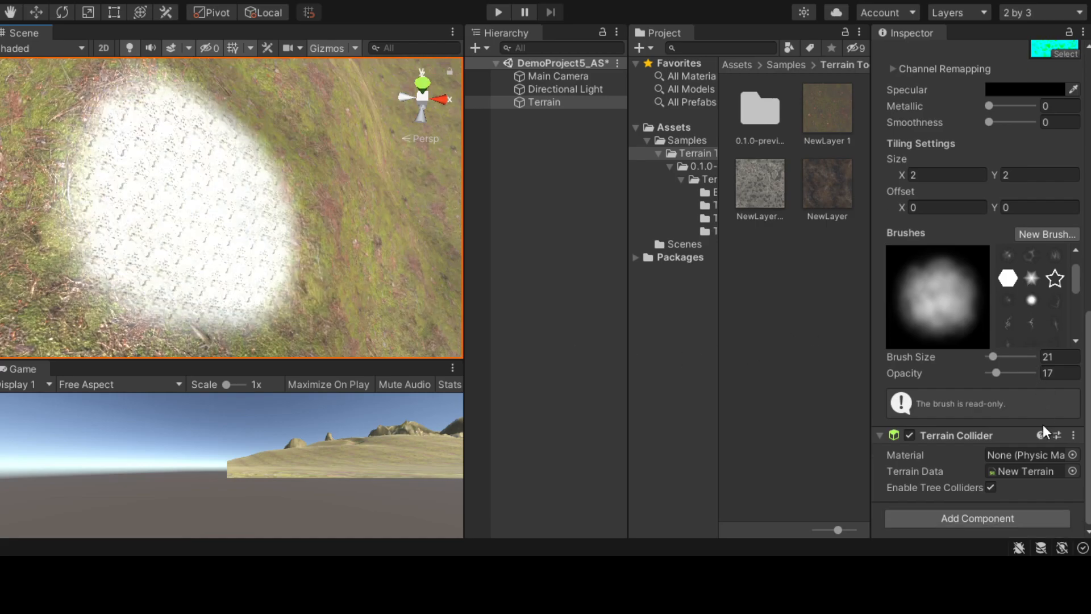
# Step: Set the NewLayer 2 tiling size to X 20 and Y 20, leaving Metallic at 0
pyautogui.scroll(6, 1042, 424)
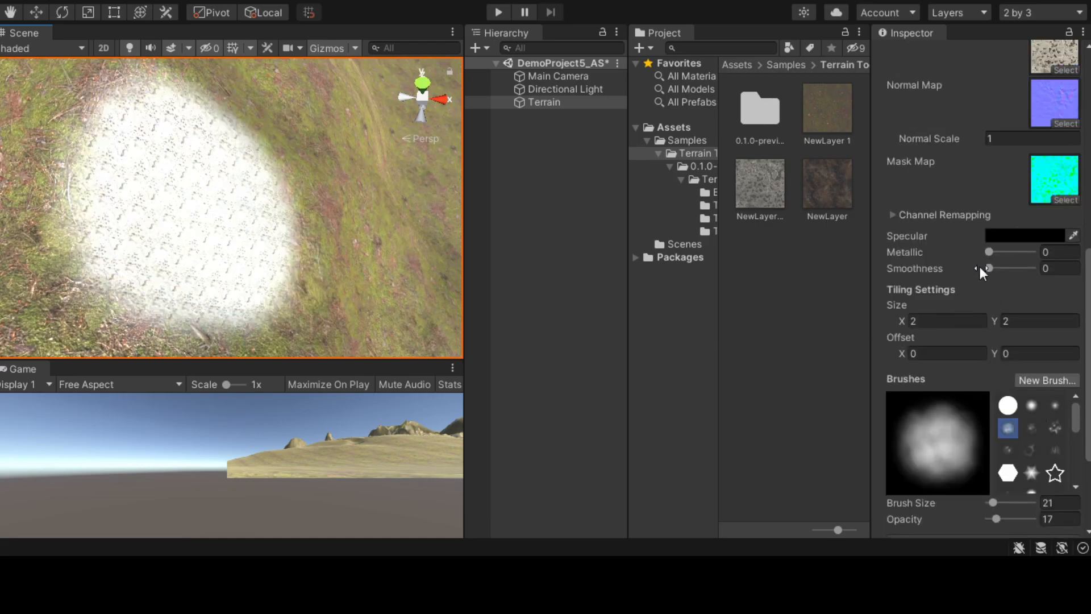
pyautogui.moveTo(988, 252)
pyautogui.mouseDown()
pyautogui.moveTo(1044, 253)
pyautogui.moveTo(971, 258)
pyautogui.mouseUp()
pyautogui.click(932, 319)
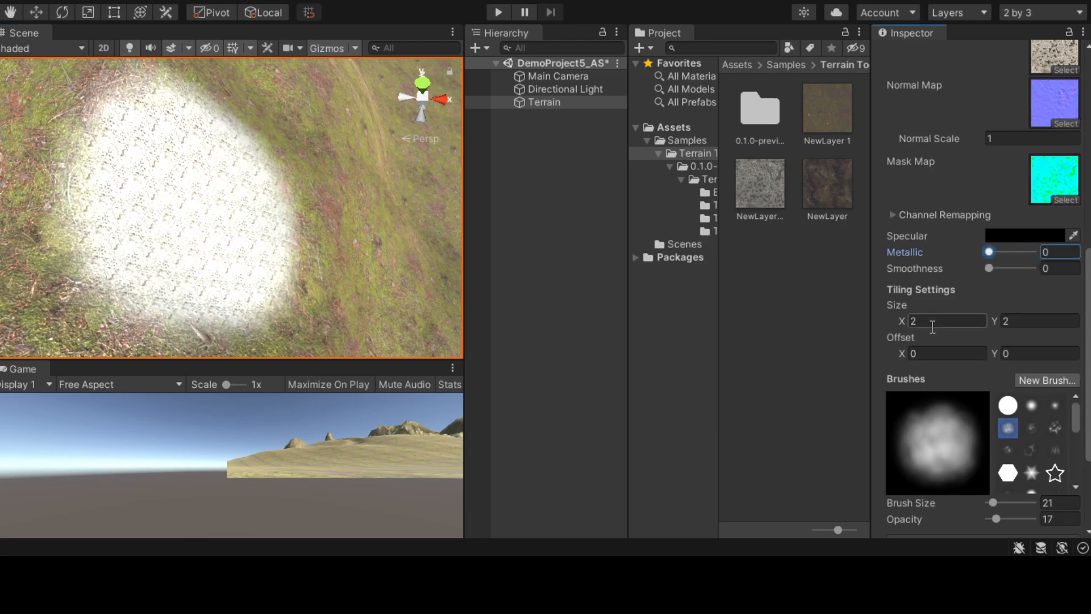
pyautogui.write('20')
pyautogui.press('Tab')
pyautogui.write('20')
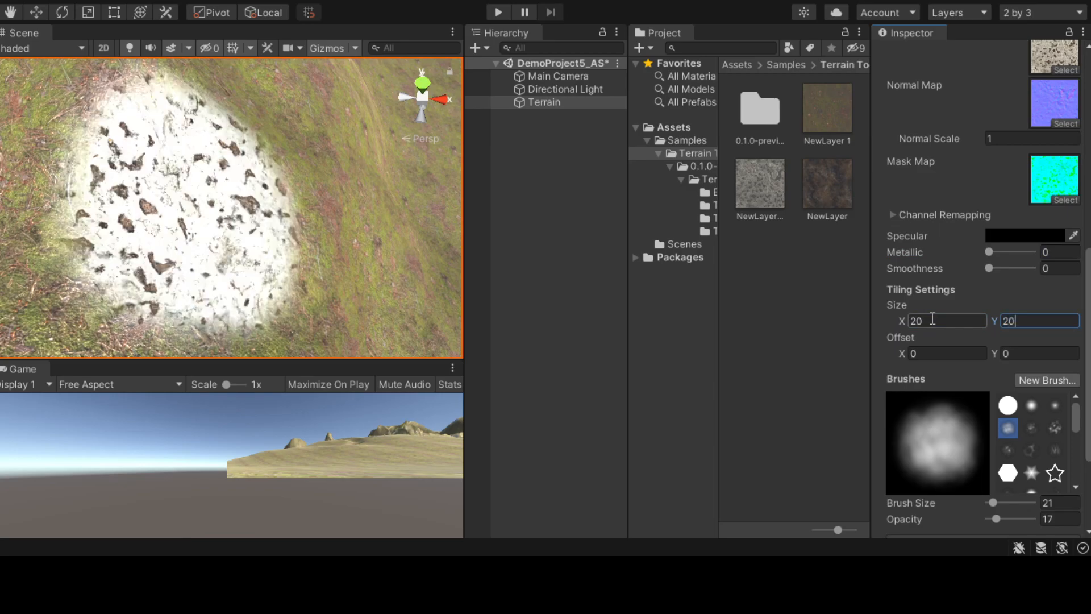
# Step: Inspect the retiled rock patch from farther away and paint over it with the moss layer, NewLayer 1
pyautogui.scroll(-3, 1004, 305)
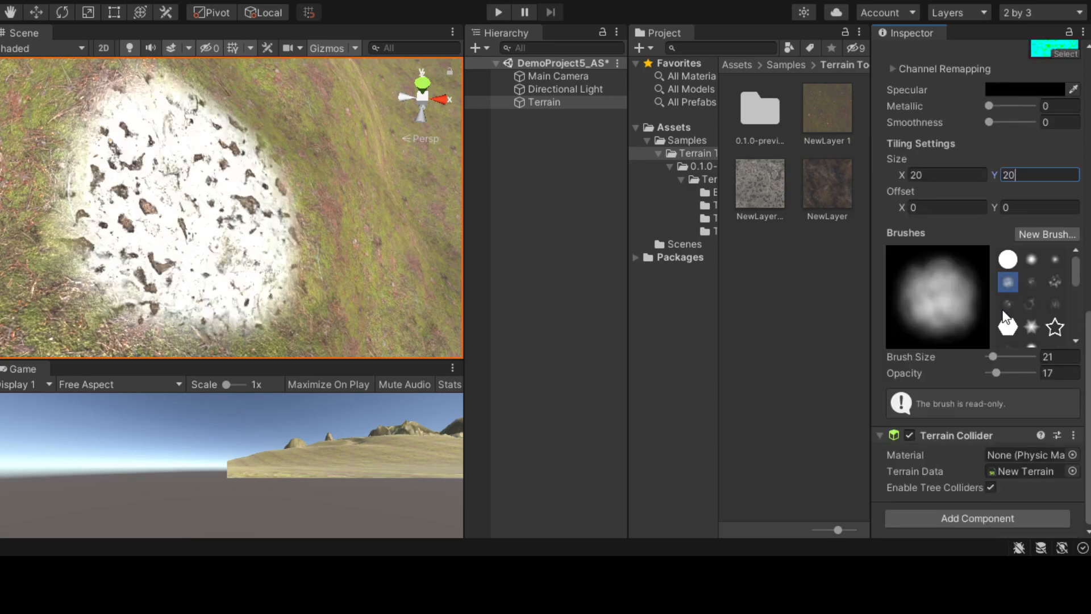
pyautogui.scroll(-10, 366, 218)
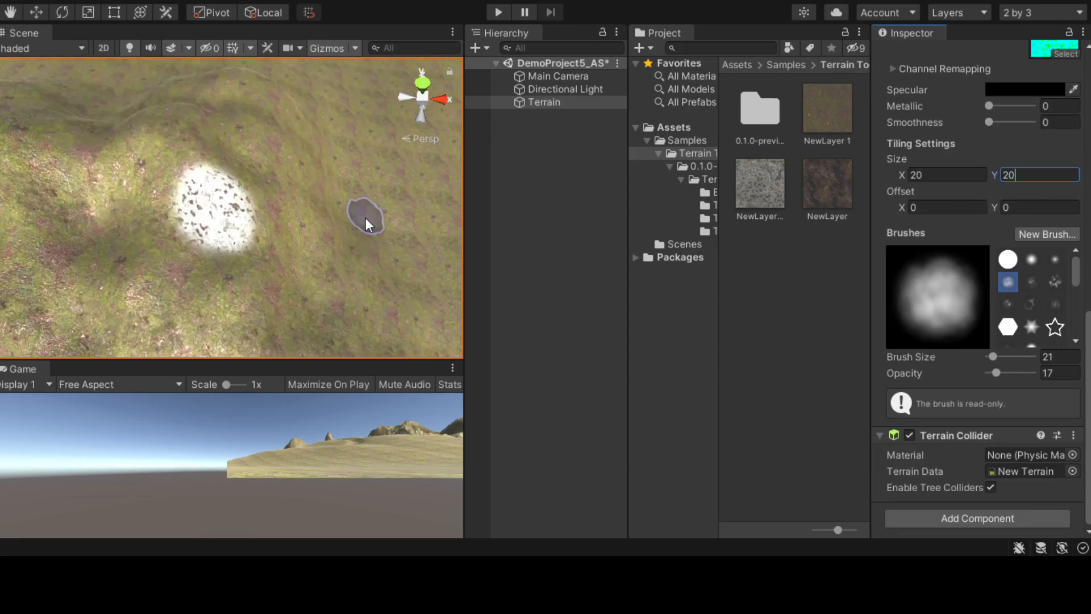
pyautogui.scroll(6, 315, 214)
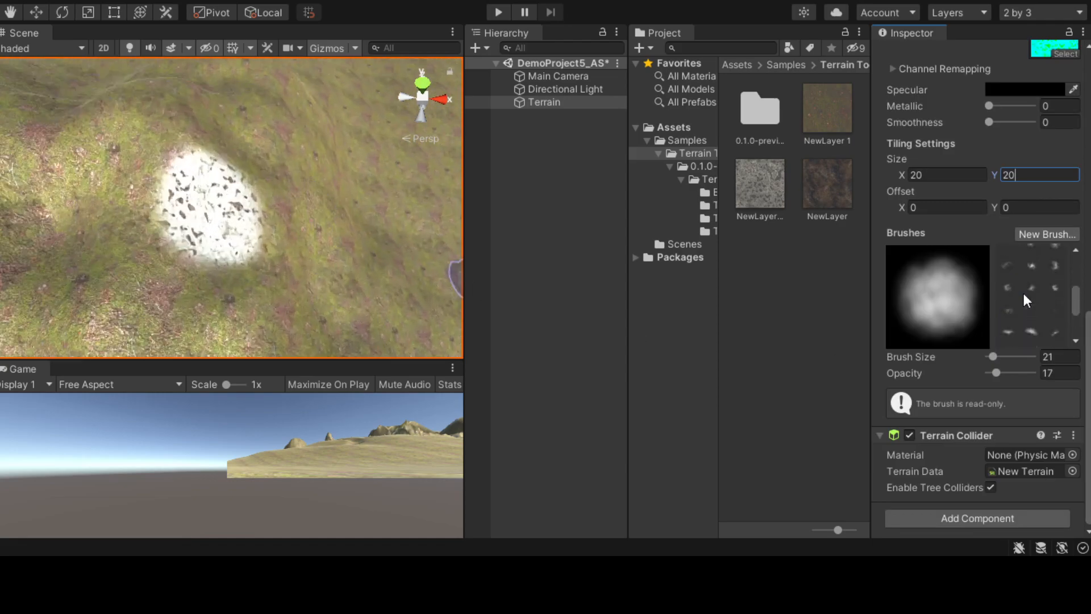
pyautogui.scroll(10, 943, 223)
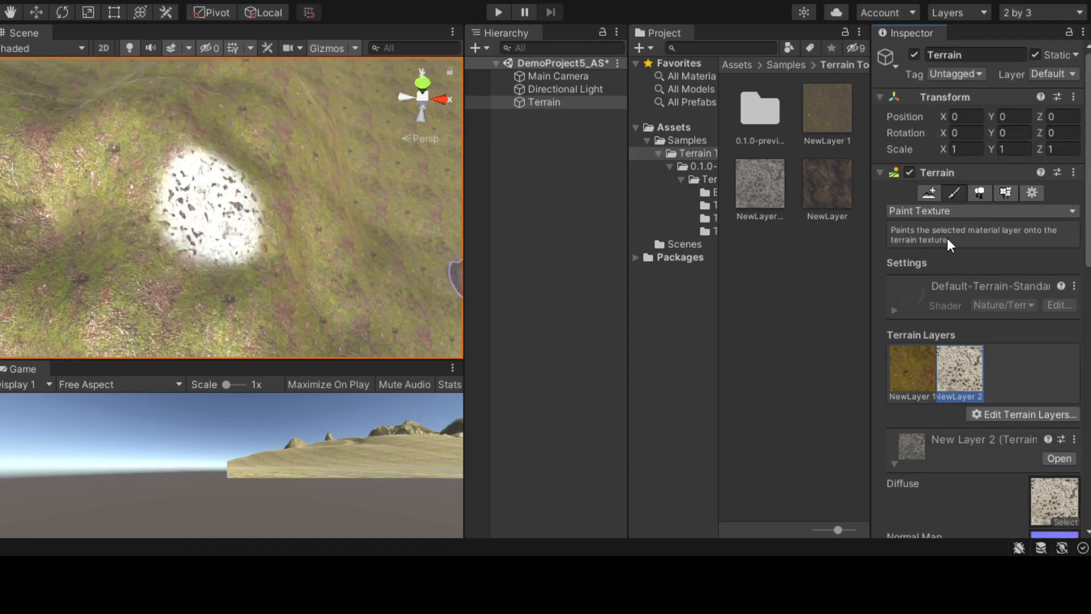
pyautogui.click(912, 392)
pyautogui.moveTo(199, 205)
pyautogui.mouseDown()
pyautogui.moveTo(214, 226)
pyautogui.moveTo(237, 230)
pyautogui.moveTo(298, 200)
pyautogui.mouseUp()
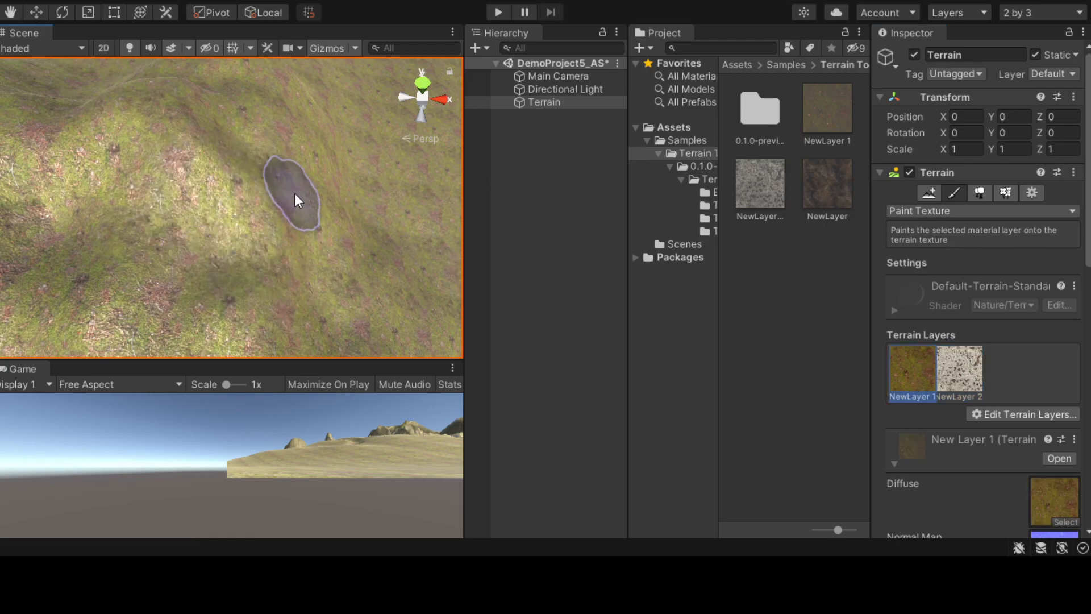
# Step: Switch the scene to a top-down view and frame the terrain's far half with the long ridge
pyautogui.scroll(-8, 350, 227)
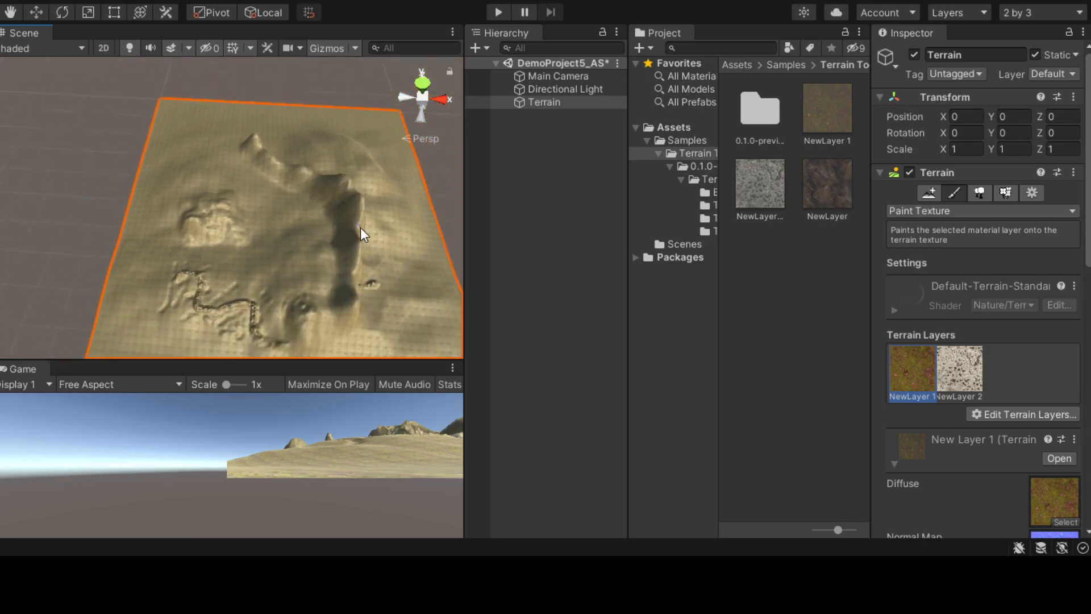
pyautogui.scroll(-1, 315, 225)
pyautogui.click(425, 78)
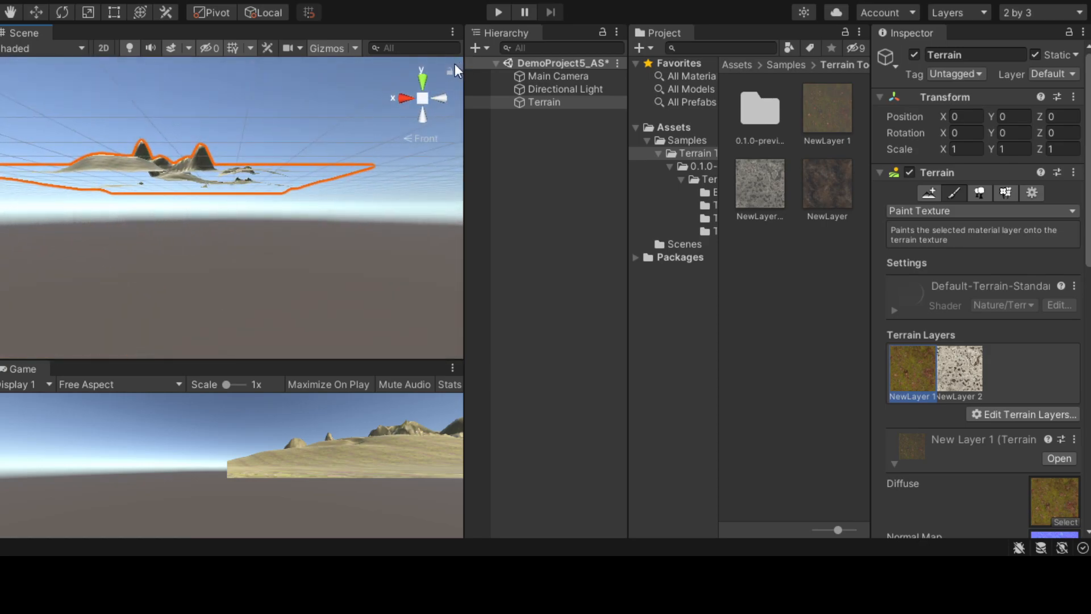
pyautogui.click(422, 80)
pyautogui.scroll(2, 276, 256)
pyautogui.moveTo(327, 322); pyautogui.dragTo(250, 145, button='middle')
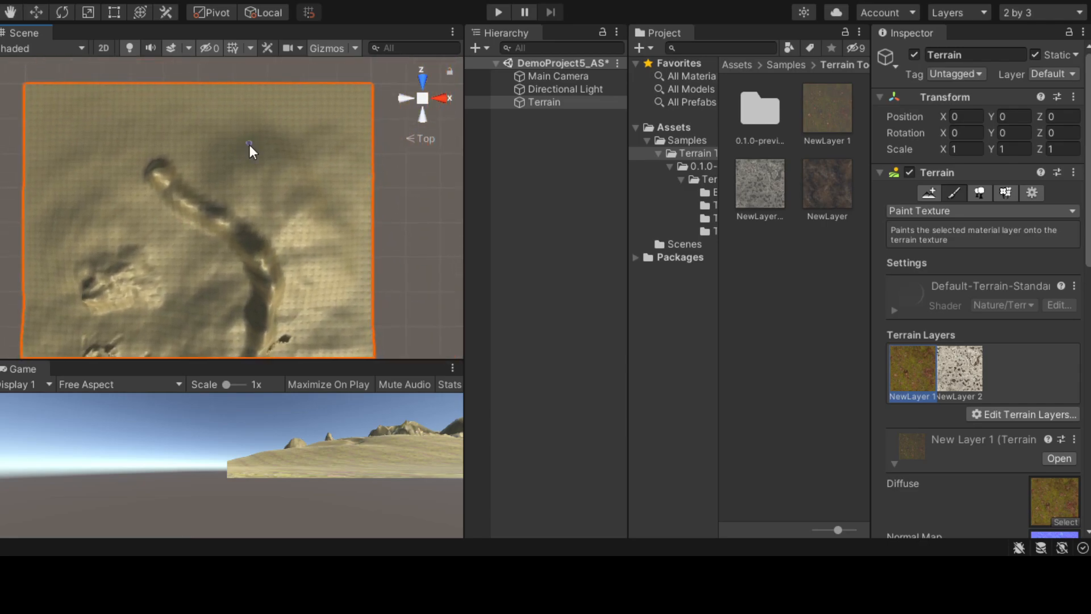
# Step: Paint NewLayer 2 with brush size 531 over the terrain's upper-right area and down along the outer side of the long ridge
pyautogui.click(970, 375)
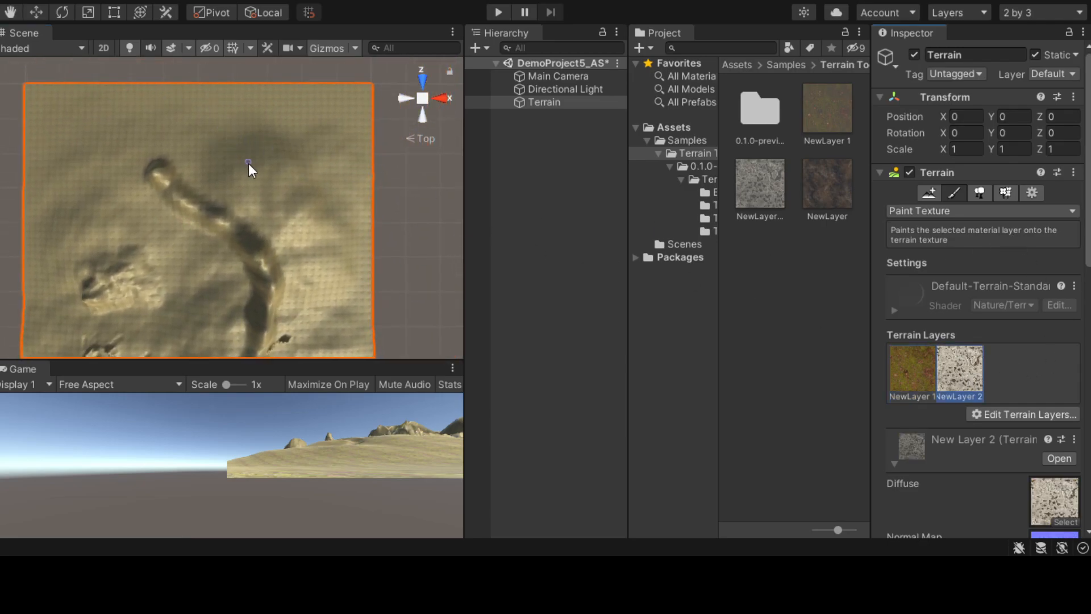
pyautogui.scroll(-8, 1009, 408)
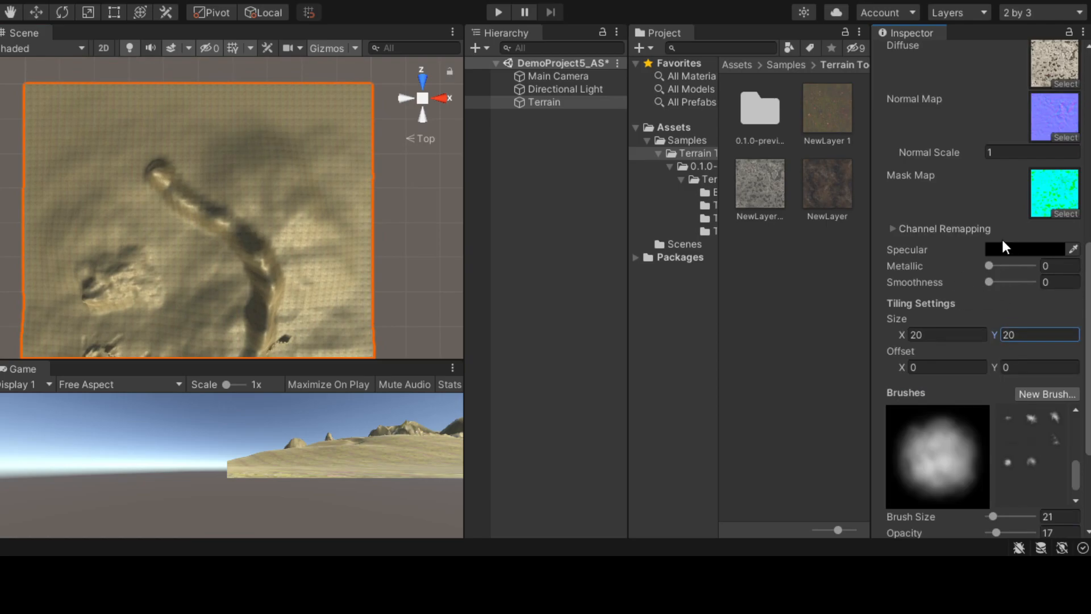
pyautogui.moveTo(995, 518); pyautogui.dragTo(1005, 511)
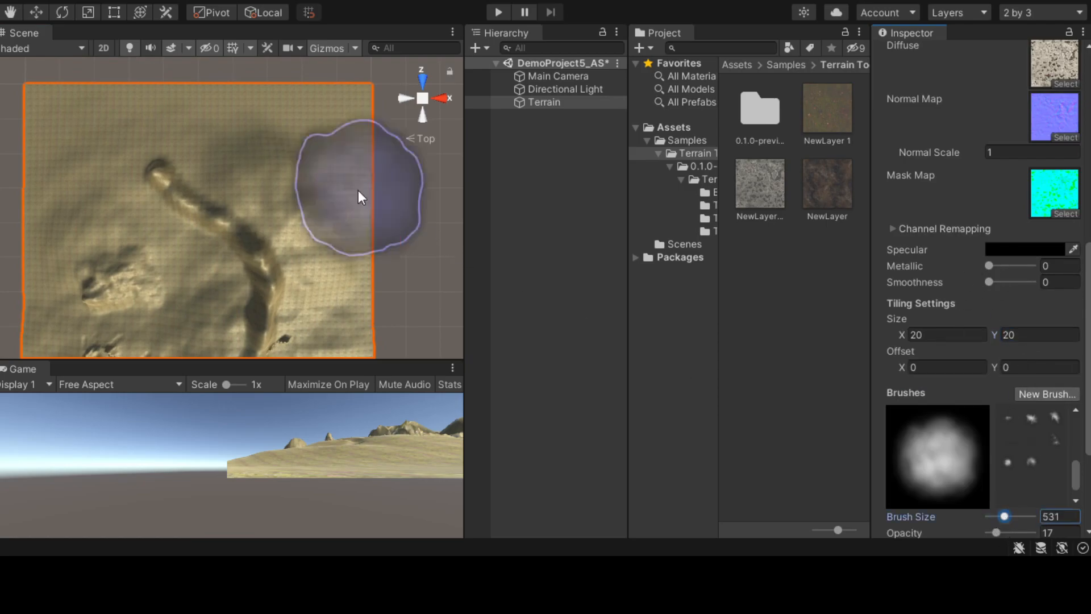
pyautogui.moveTo(233, 127)
pyautogui.mouseDown()
pyautogui.moveTo(321, 159)
pyautogui.moveTo(367, 284)
pyautogui.mouseUp()
pyautogui.scroll(-3, 367, 284)
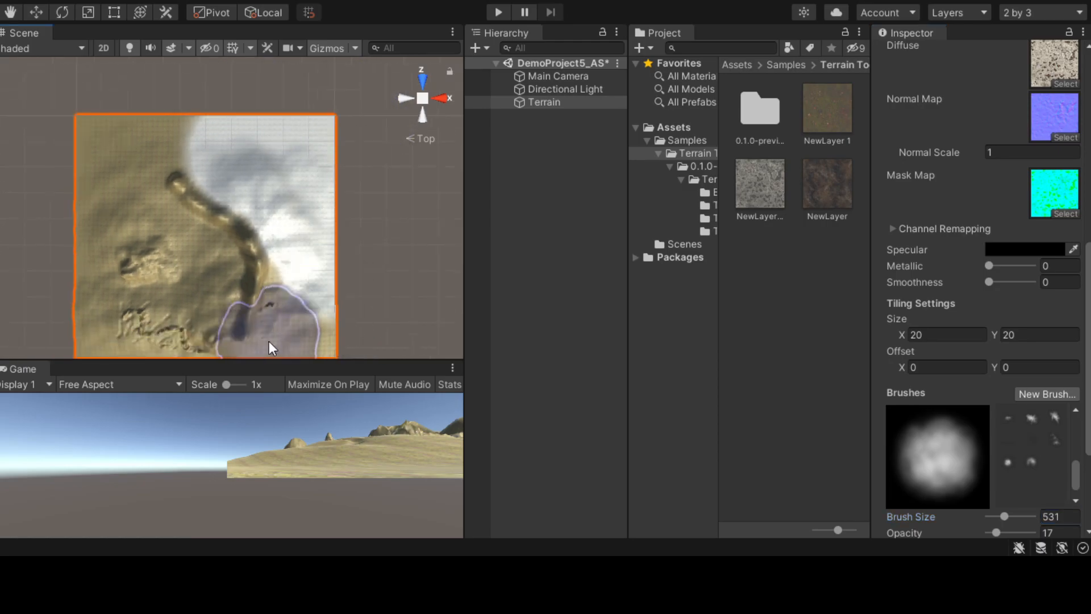
# Step: Extend the NewLayer 2 paint past the long ridge's far end, reducing the brush size to 90 with opacity at 17
pyautogui.scroll(-2, 278, 336)
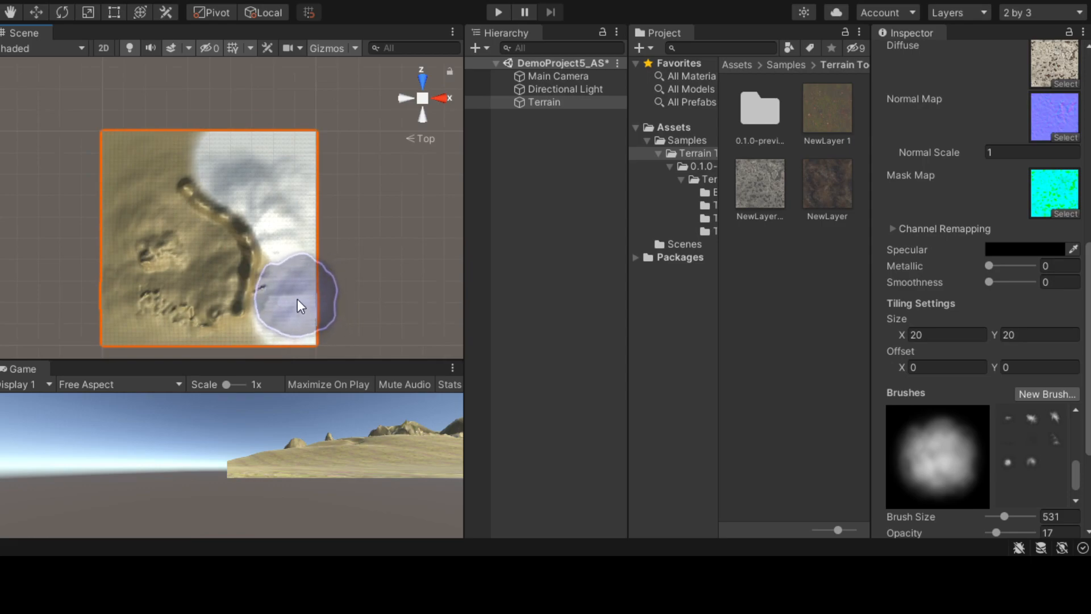
pyautogui.moveTo(226, 152)
pyautogui.mouseDown()
pyautogui.moveTo(158, 104)
pyautogui.moveTo(186, 119)
pyautogui.moveTo(185, 138)
pyautogui.mouseUp()
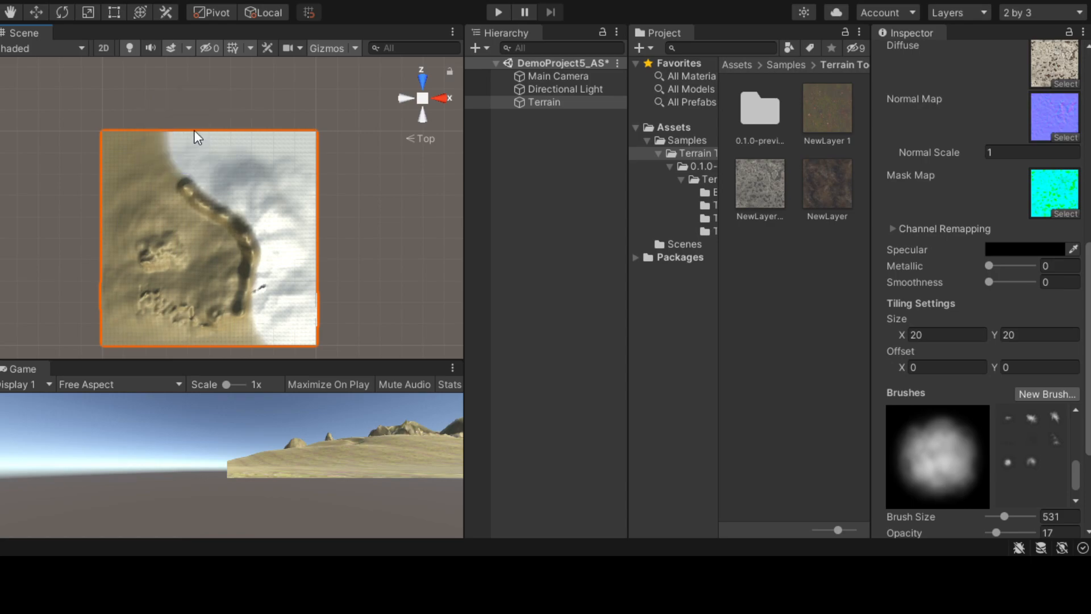
pyautogui.moveTo(1000, 509)
pyautogui.mouseDown()
pyautogui.moveTo(990, 513)
pyautogui.moveTo(1032, 532)
pyautogui.mouseUp()
pyautogui.click(997, 517)
pyautogui.moveTo(183, 172); pyautogui.dragTo(175, 161)
pyautogui.moveTo(1032, 533); pyautogui.dragTo(997, 533)
pyautogui.moveTo(180, 178); pyautogui.dragTo(162, 165)
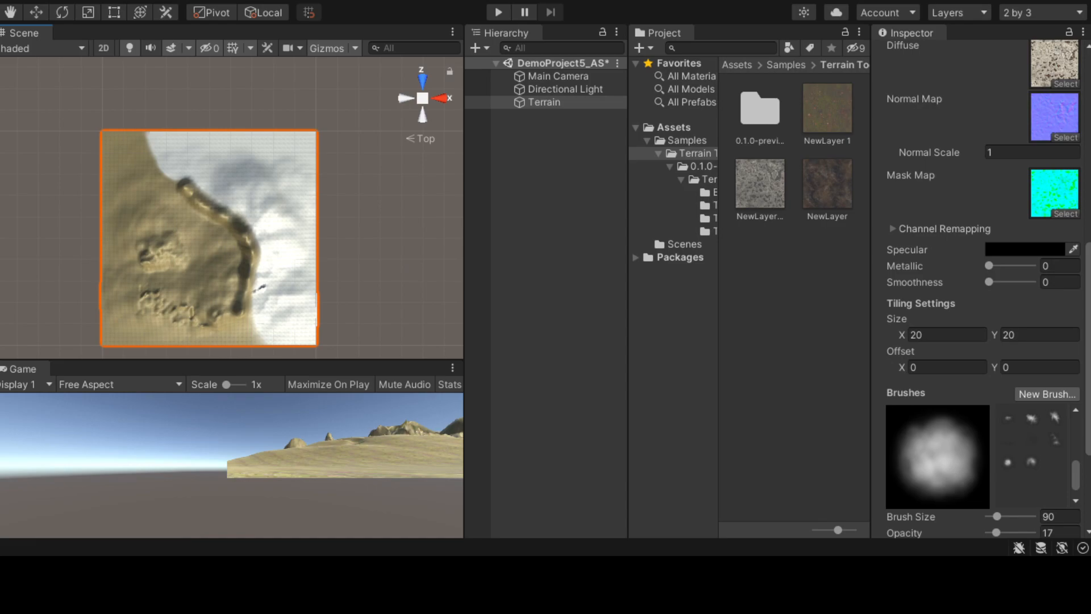
# Step: Lower the brush opacity to 0.2, stroke along the rock-to-moss border near the terrain's far edge, and examine the blend up close
pyautogui.moveTo(996, 533); pyautogui.dragTo(990, 533)
pyautogui.moveTo(144, 135); pyautogui.dragTo(154, 155)
pyautogui.scroll(10, 152, 151)
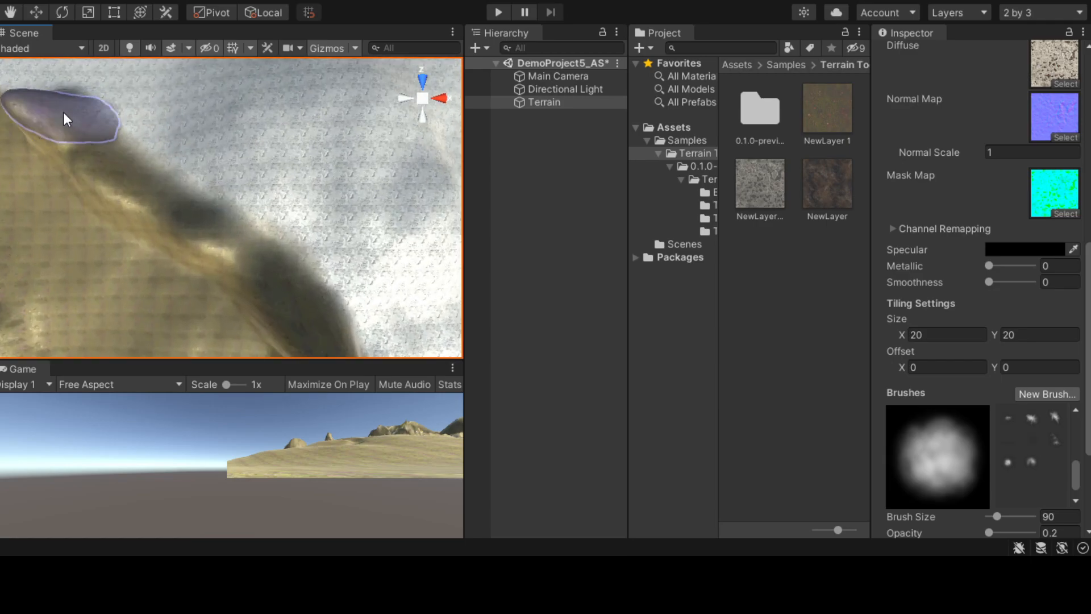
pyautogui.moveTo(63, 110); pyautogui.dragTo(162, 187, button='middle')
pyautogui.scroll(-5, 344, 263)
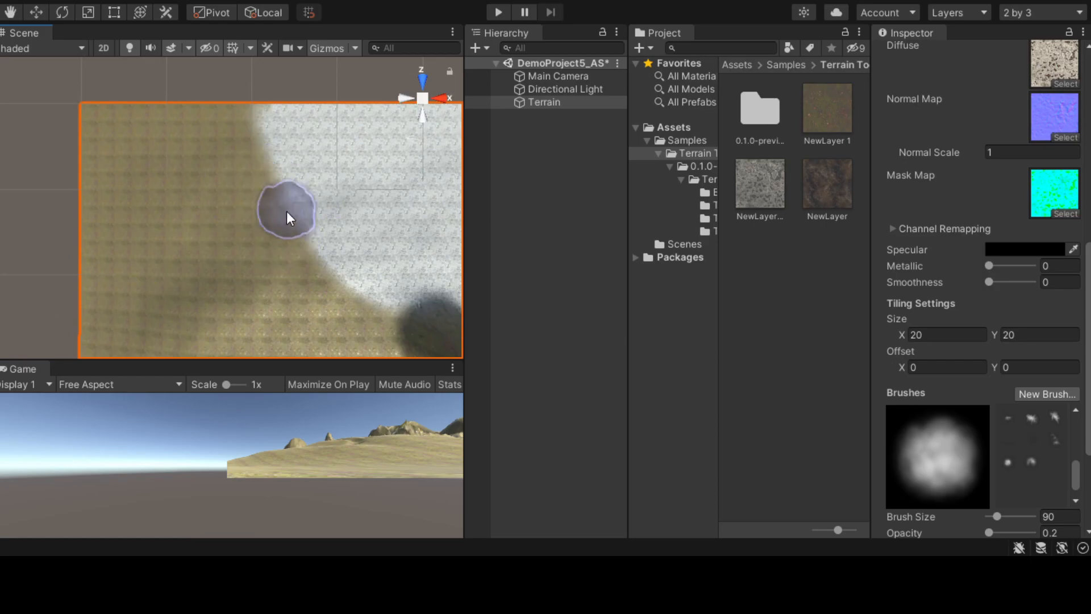
pyautogui.scroll(5, 284, 141)
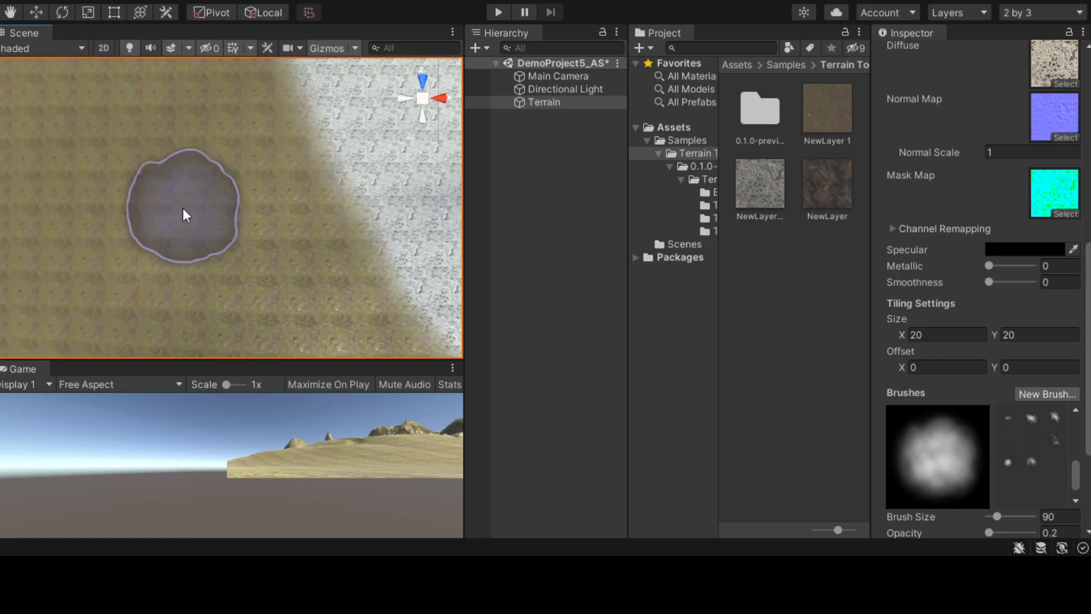
pyautogui.scroll(-10, 327, 224)
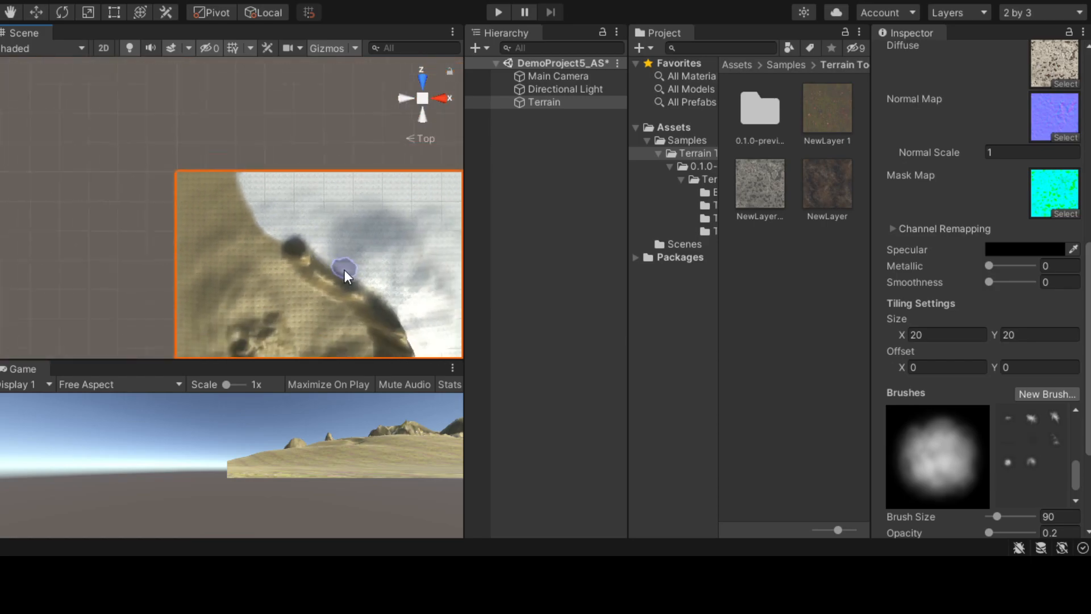
# Step: Tilt the scene into a perspective view and examine the painted terrain, its mounds and ridge, and the Paint Texture settings
pyautogui.keyDown('alt'); pyautogui.moveTo(375, 275); pyautogui.dragTo(329, 179); pyautogui.keyUp('alt')
pyautogui.moveTo(310, 330); pyautogui.dragTo(265, 246, button='middle')
pyautogui.keyDown('alt'); pyautogui.moveTo(266, 246); pyautogui.dragTo(265, 191); pyautogui.keyUp('alt')
pyautogui.moveTo(254, 287); pyautogui.dragTo(261, 222, button='middle')
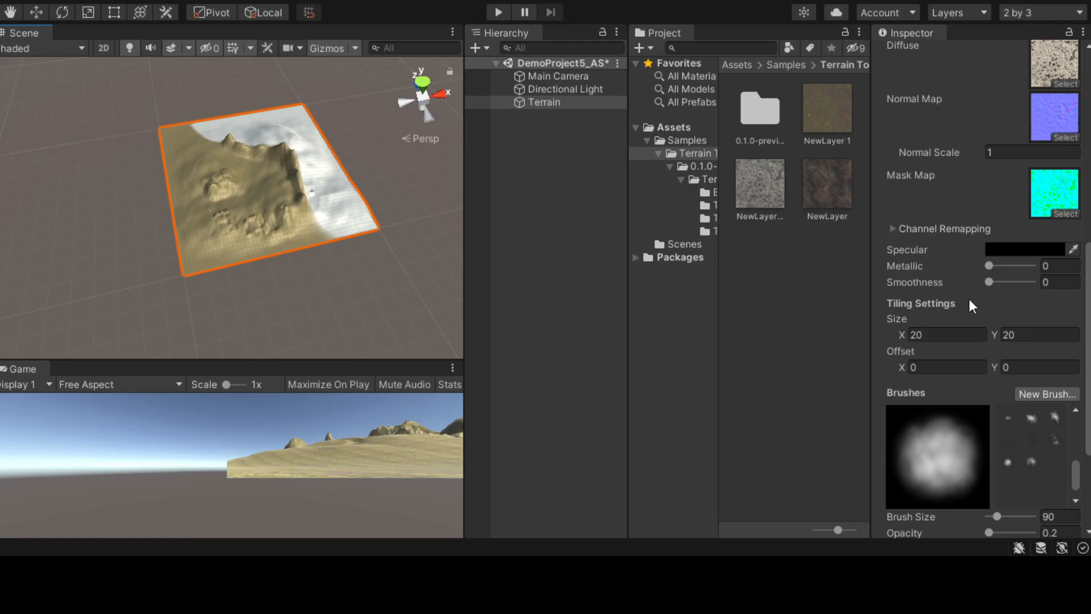
pyautogui.scroll(-5, 972, 319)
pyautogui.scroll(8, 979, 303)
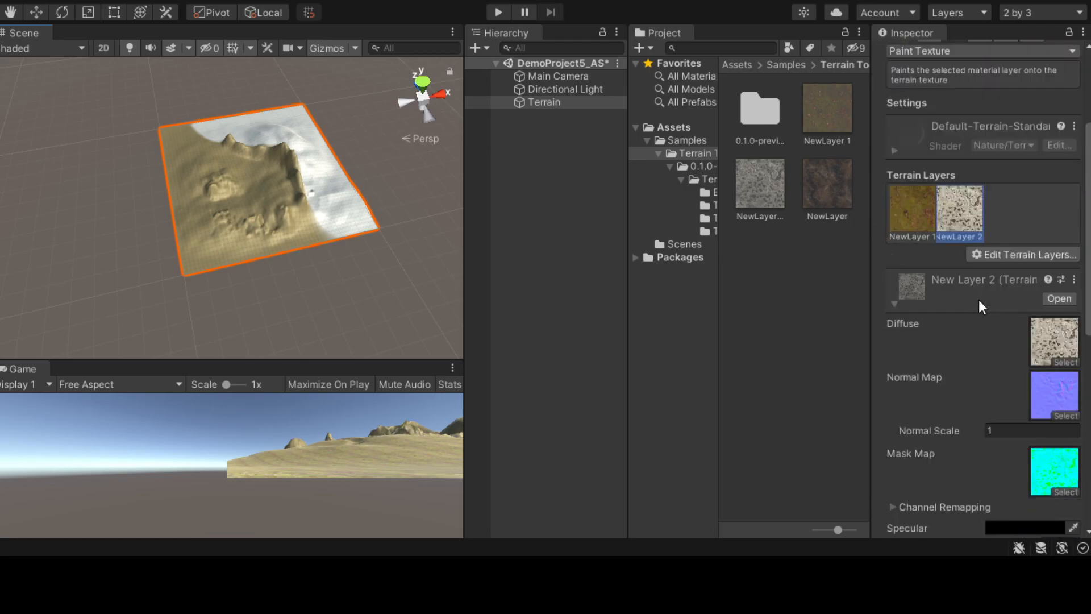
pyautogui.scroll(-3, 979, 299)
pyautogui.scroll(5, 962, 241)
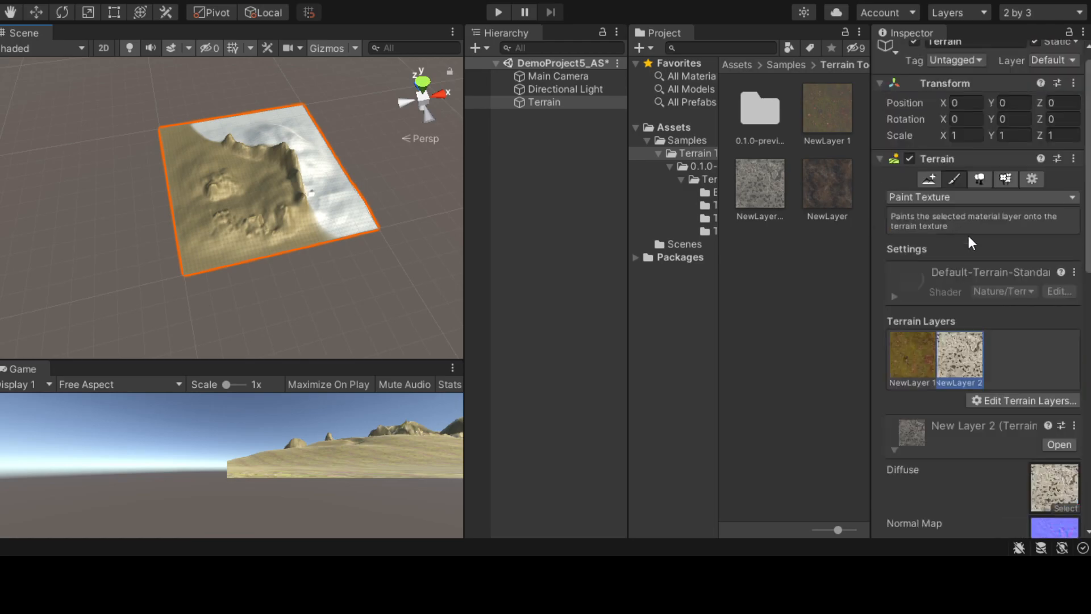
pyautogui.scroll(6, 263, 173)
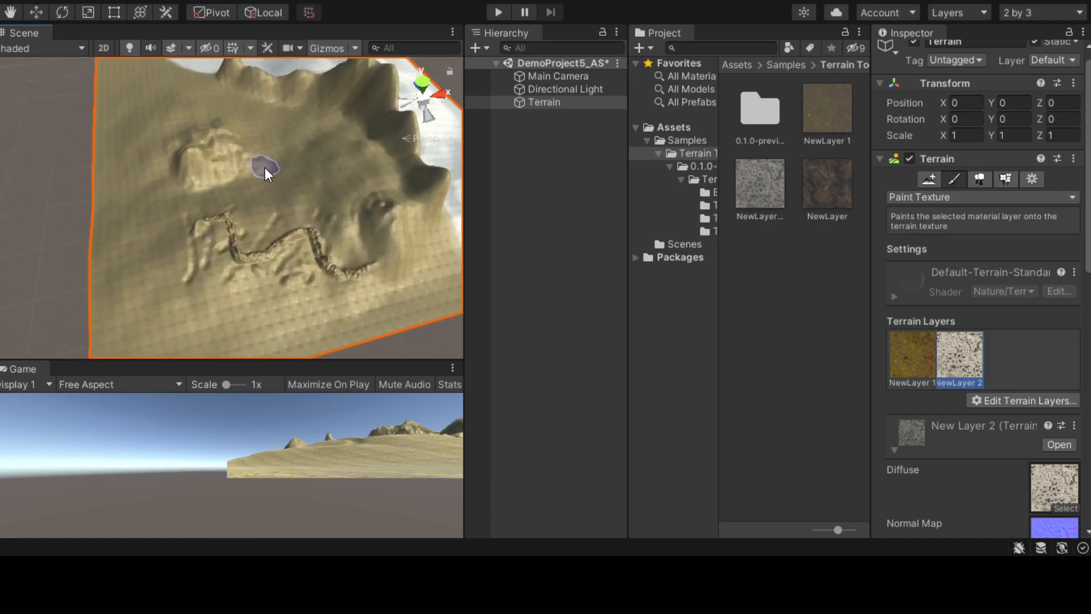
pyautogui.scroll(-6, 333, 207)
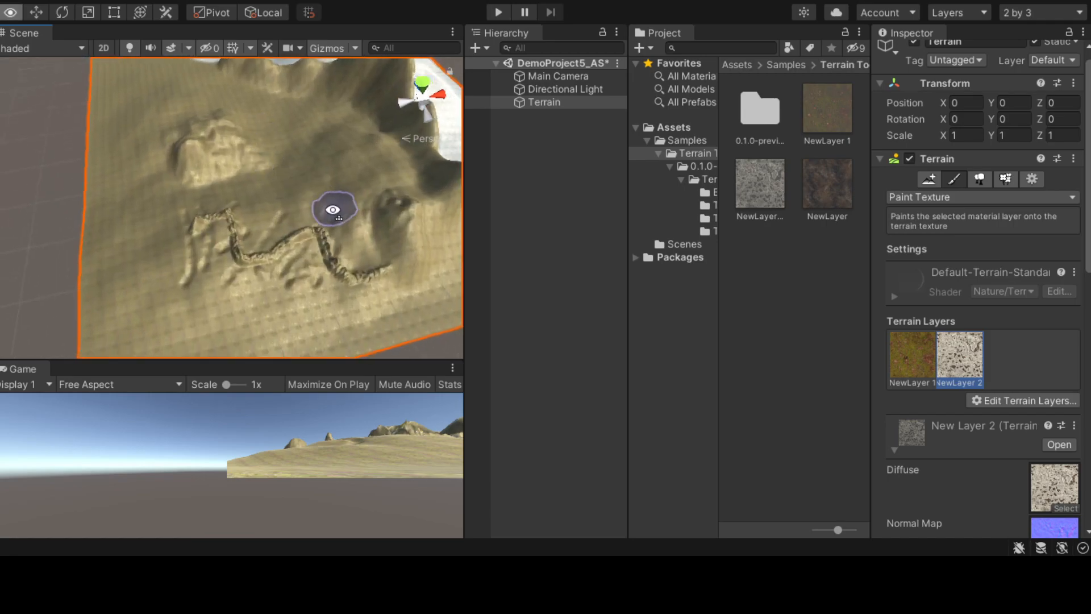
pyautogui.scroll(-3, 992, 475)
# Step: Set the brush opacity to 87, paint a curved NewLayer 2 patch between the rocky mound and the long ridge, and save the scene
pyautogui.scroll(-7, 991, 472)
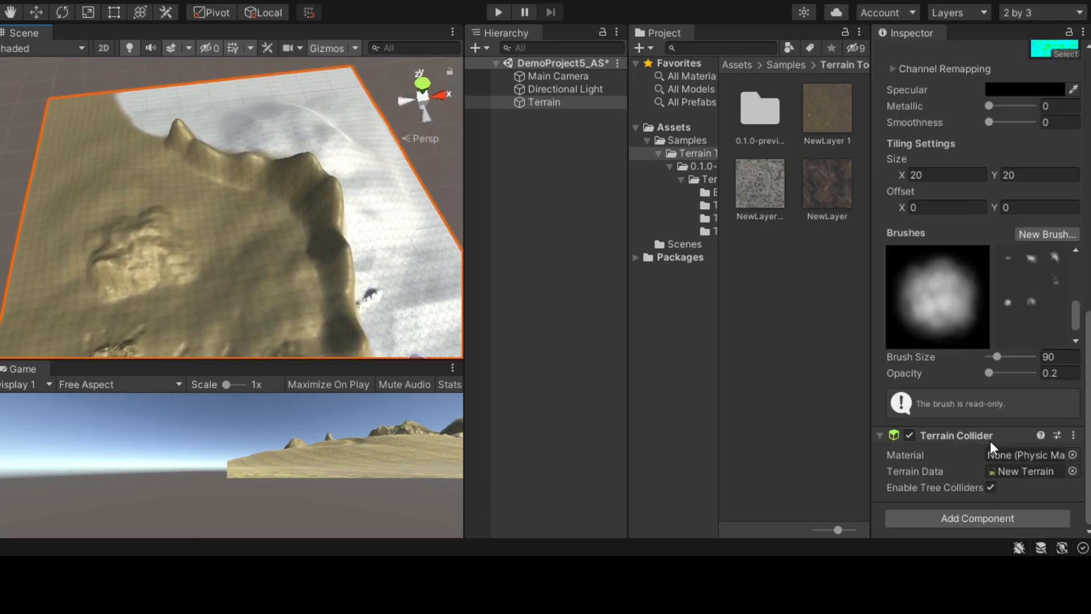
pyautogui.click(1025, 372)
pyautogui.scroll(-1, 172, 266)
pyautogui.moveTo(204, 230)
pyautogui.mouseDown()
pyautogui.moveTo(220, 276)
pyautogui.moveTo(182, 313)
pyautogui.mouseUp()
pyautogui.moveTo(189, 217)
pyautogui.mouseDown()
pyautogui.moveTo(219, 299)
pyautogui.moveTo(192, 295)
pyautogui.moveTo(190, 247)
pyautogui.mouseUp()
pyautogui.hotkey('ctrl', 'z')
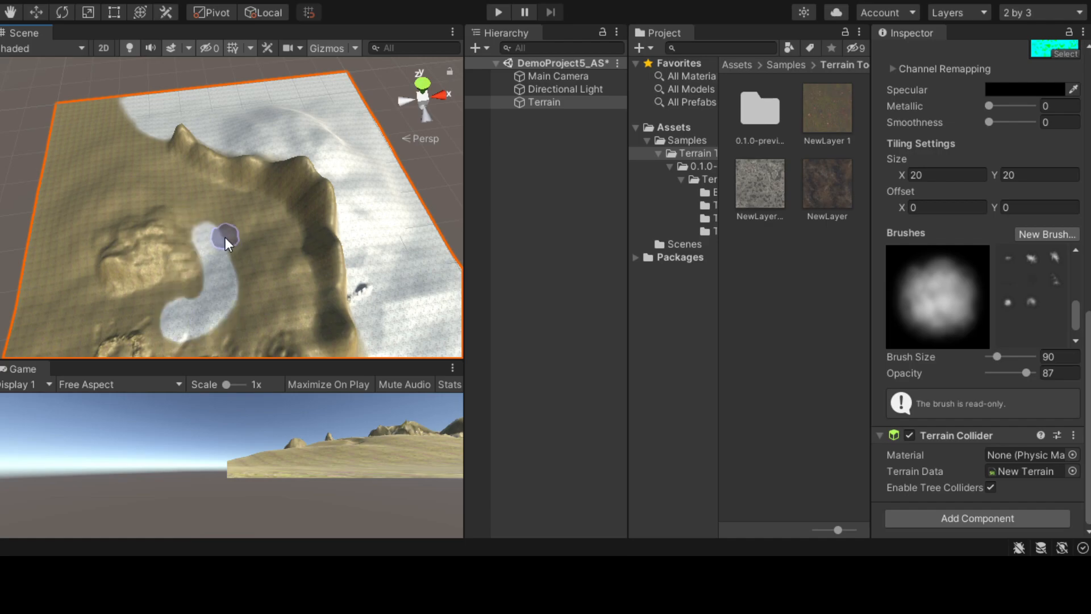
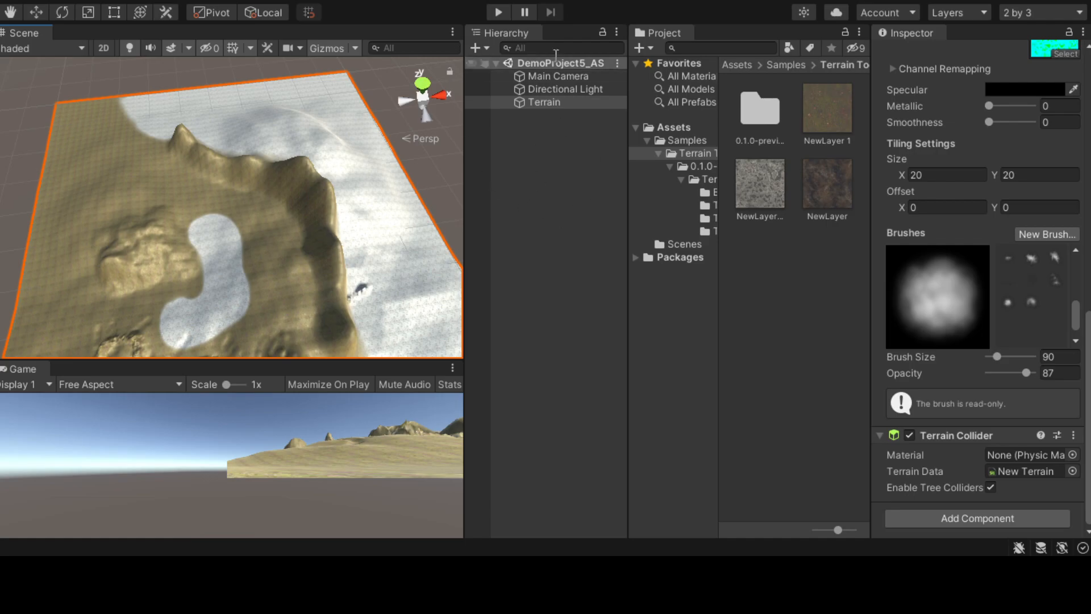
# Step: Create an empty game object named MainCam and deactivate the existing Main Camera
pyautogui.click(546, 121)
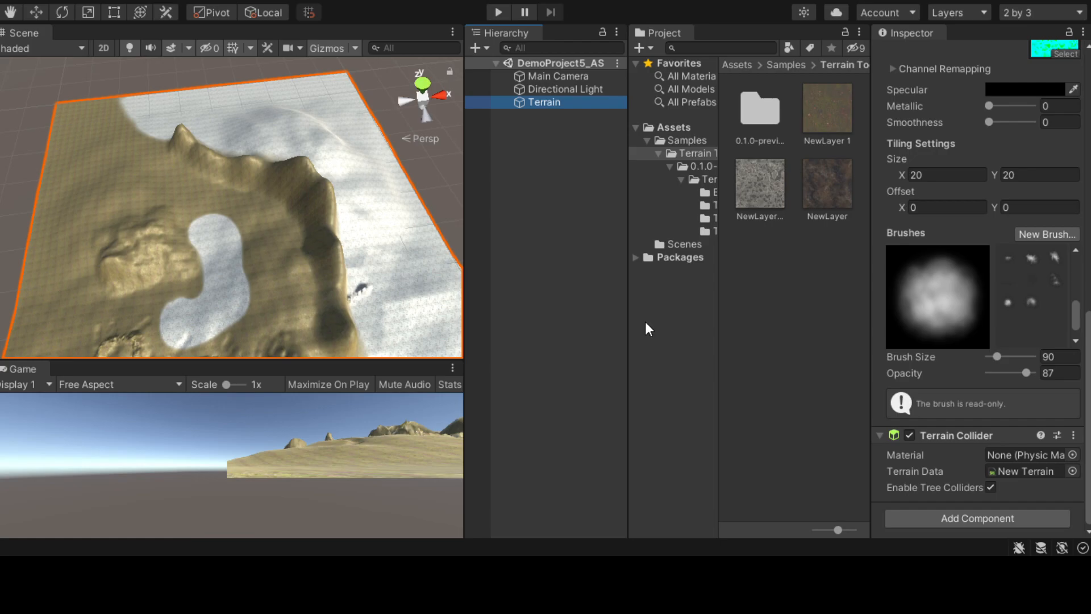
pyautogui.hotkey('ctrl', 'shift', 'n')
pyautogui.write('MainCam')
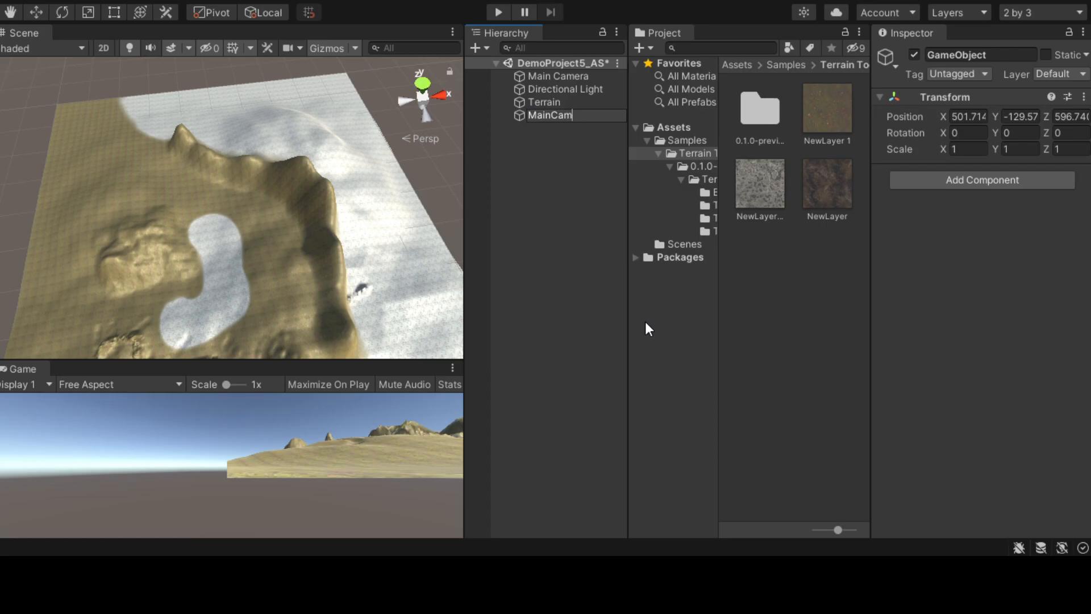
pyautogui.press('Return')
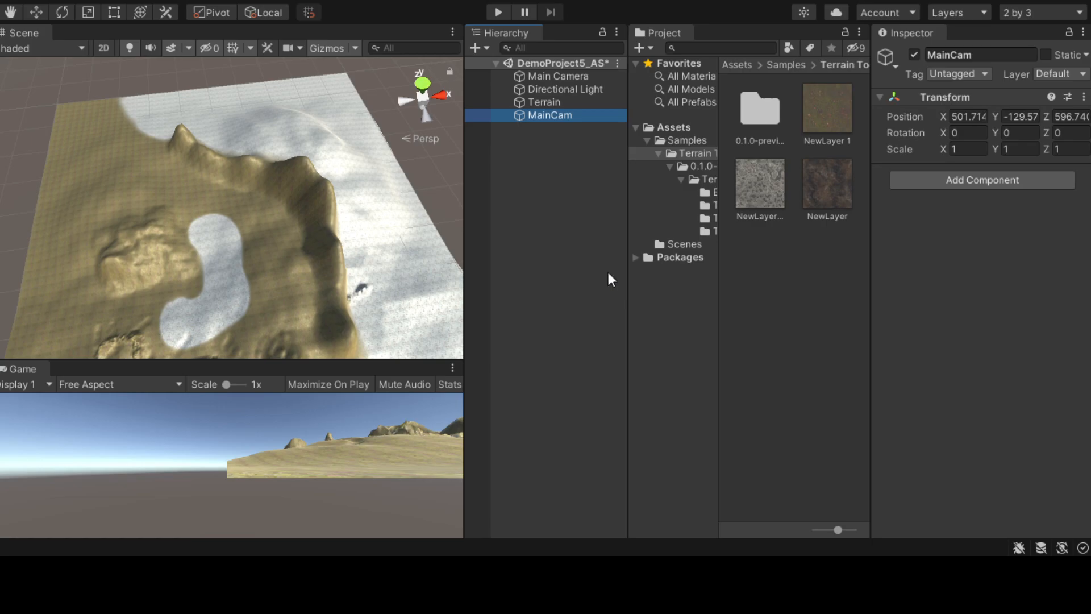
pyautogui.click(554, 76)
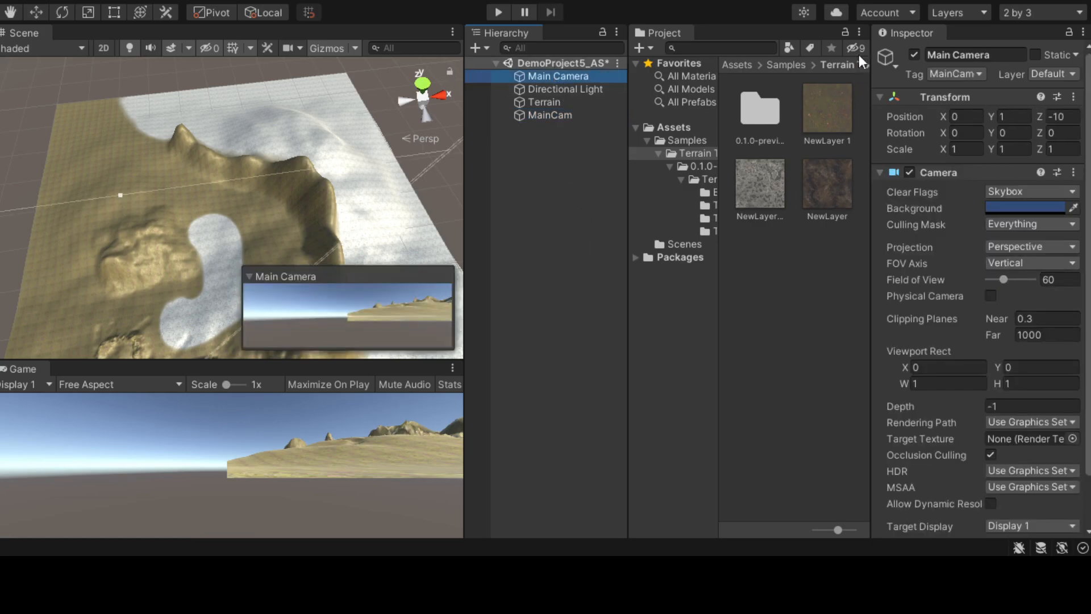
pyautogui.click(915, 54)
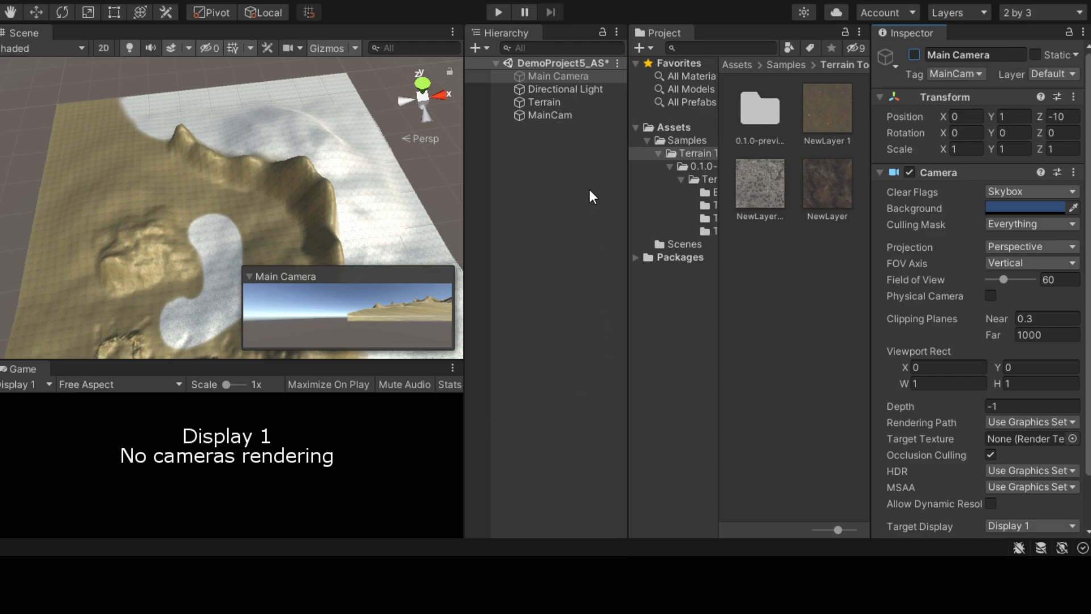
# Step: Add a Rigidbody component to the MainCam object, keeping its default settings
pyautogui.click(580, 114)
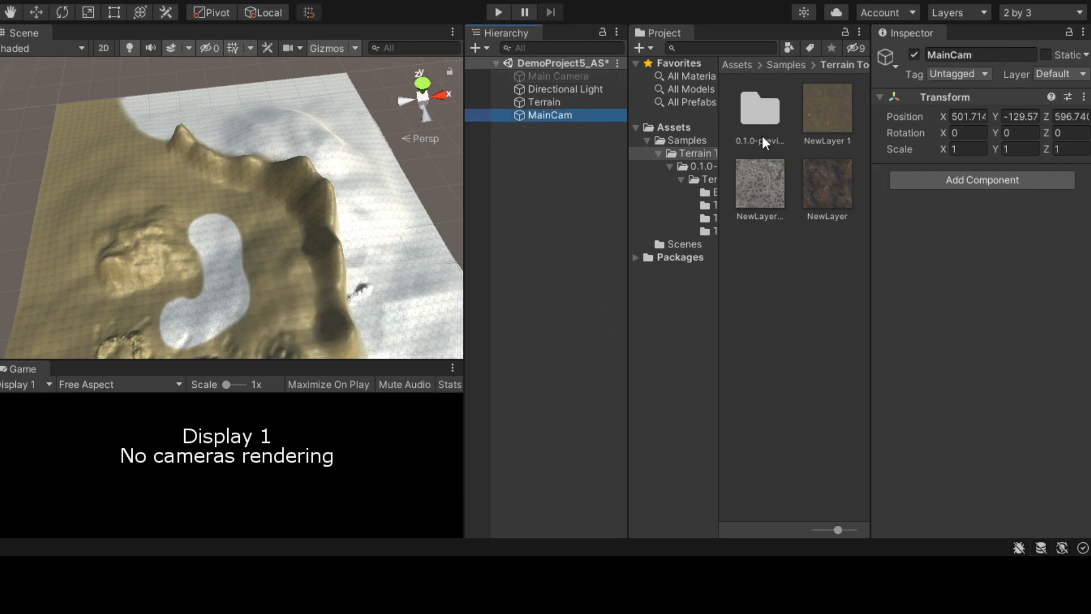
pyautogui.click(970, 180)
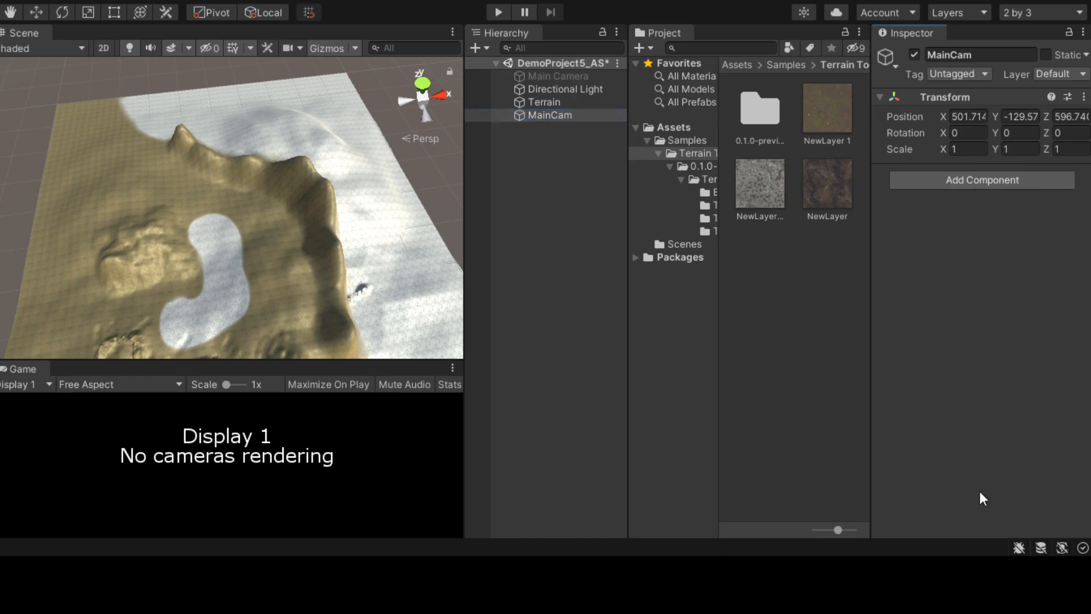
pyautogui.click(529, 112)
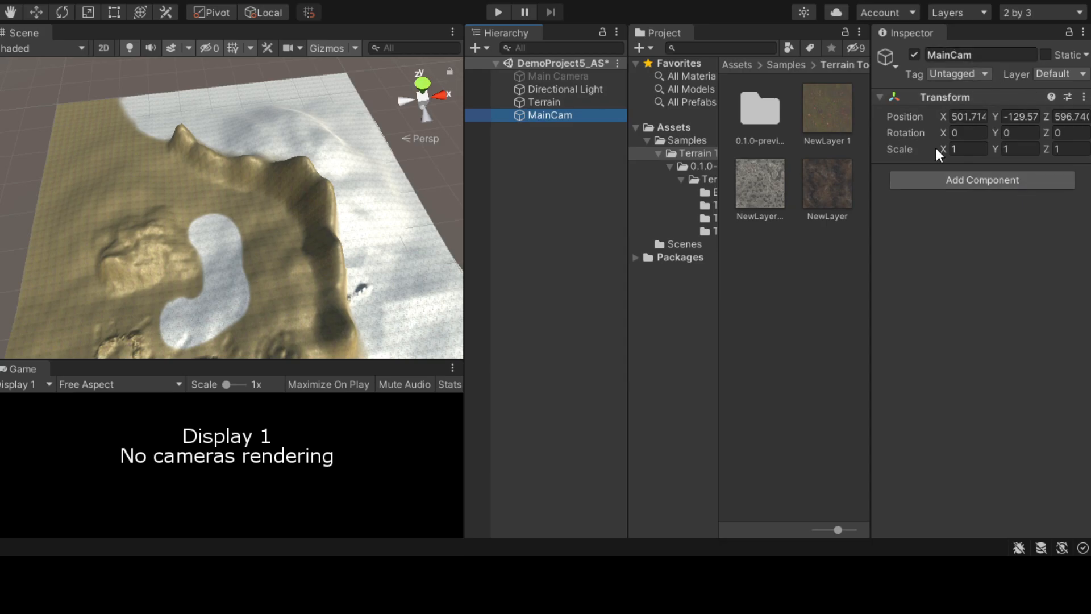
pyautogui.click(990, 182)
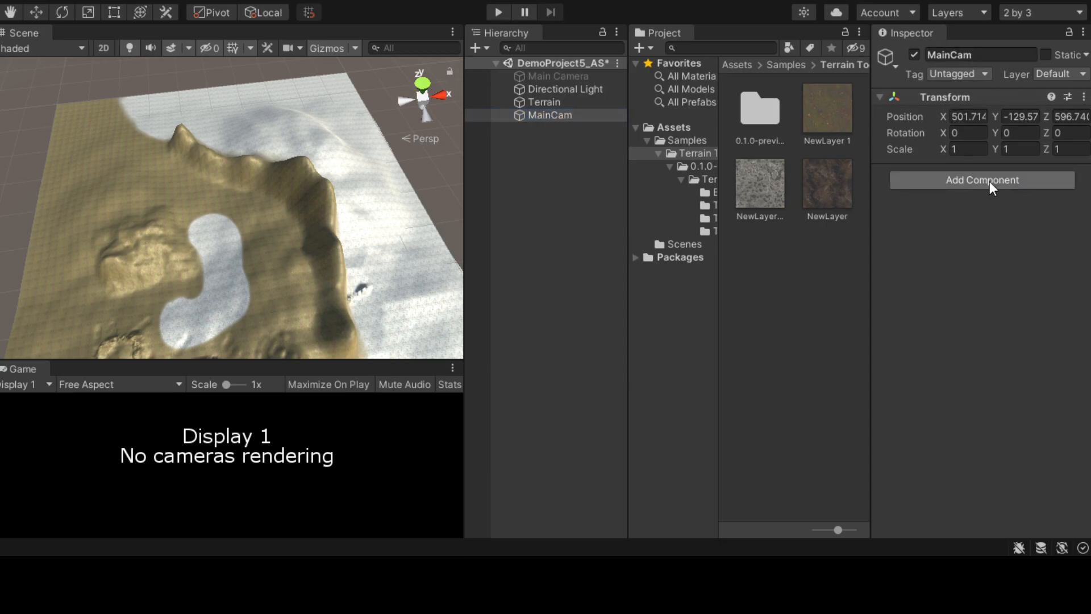
pyautogui.click(954, 231)
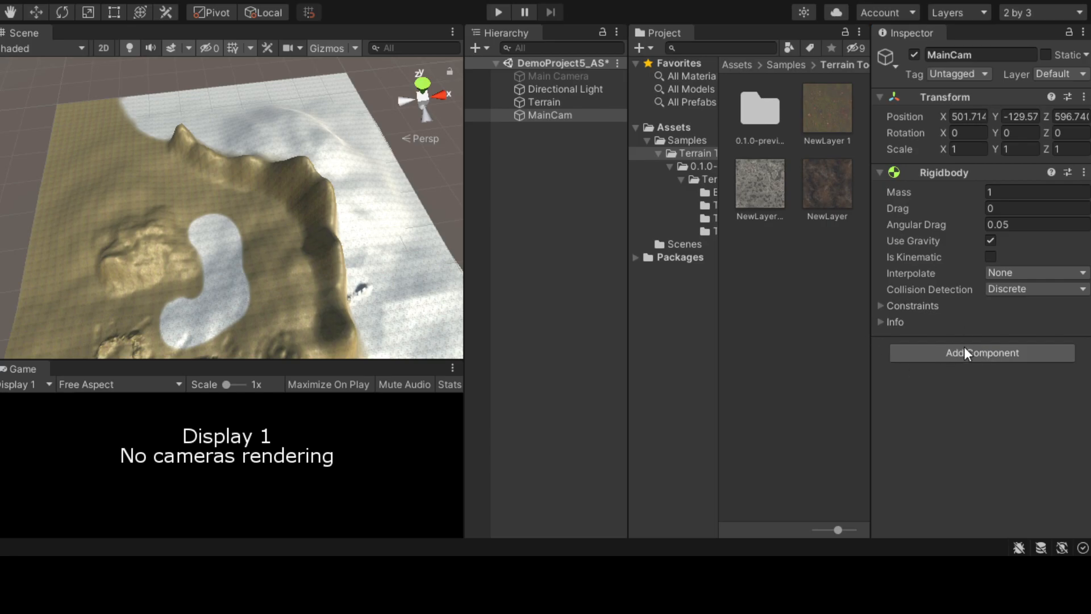
# Step: Look through the project's Packages, Samples, Terrain Assets and Scenes folders and return to the Assets root
pyautogui.click(676, 258)
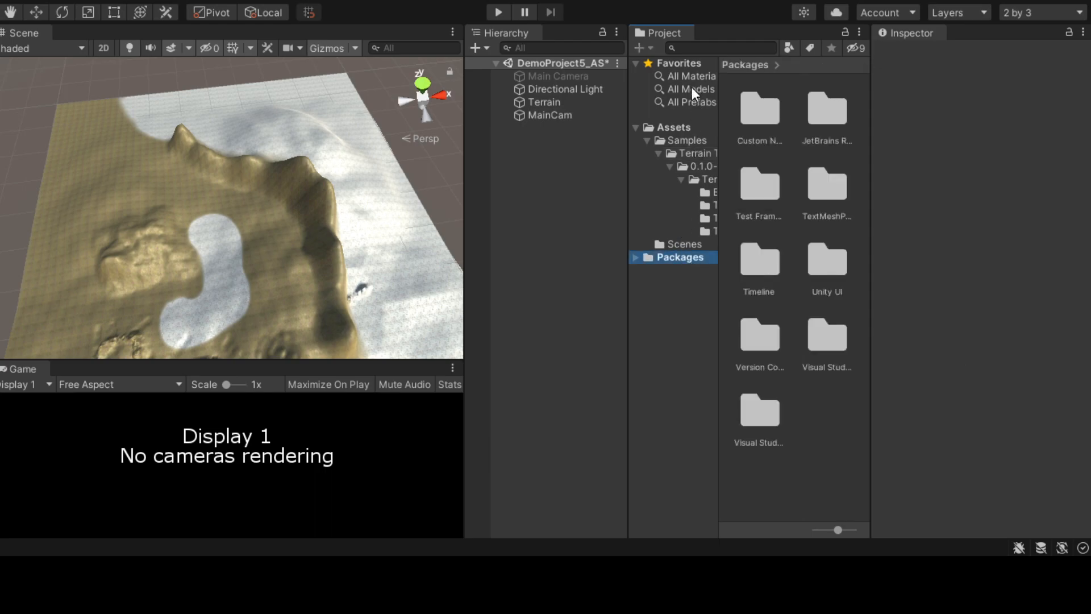
pyautogui.click(692, 103)
pyautogui.click(687, 140)
pyautogui.click(695, 153)
pyautogui.click(699, 166)
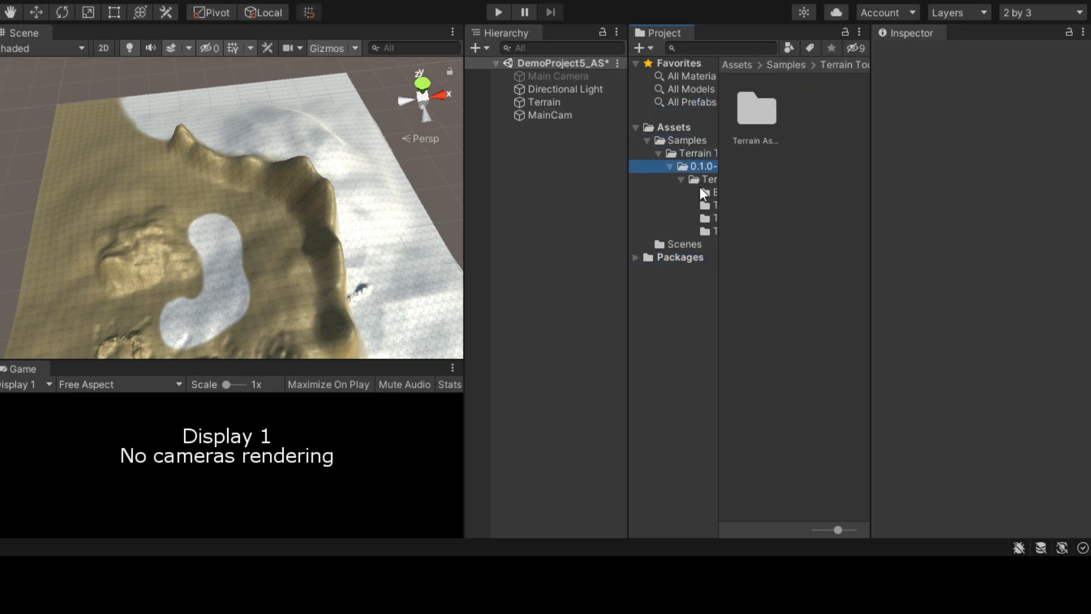
pyautogui.click(705, 193)
pyautogui.click(704, 205)
pyautogui.click(705, 218)
pyautogui.click(703, 231)
pyautogui.click(696, 244)
pyautogui.click(690, 256)
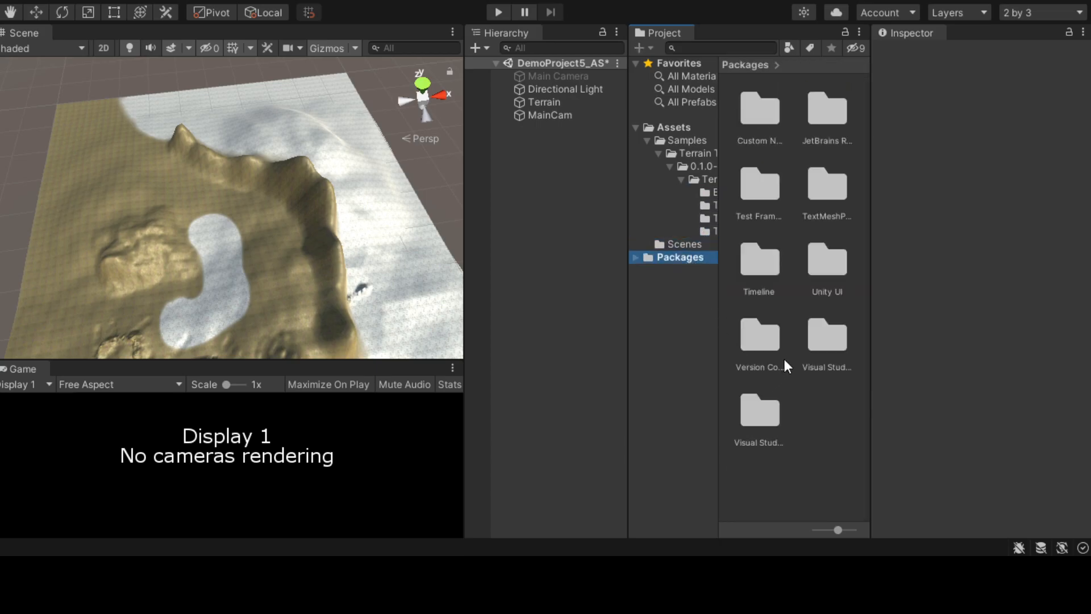
pyautogui.click(671, 128)
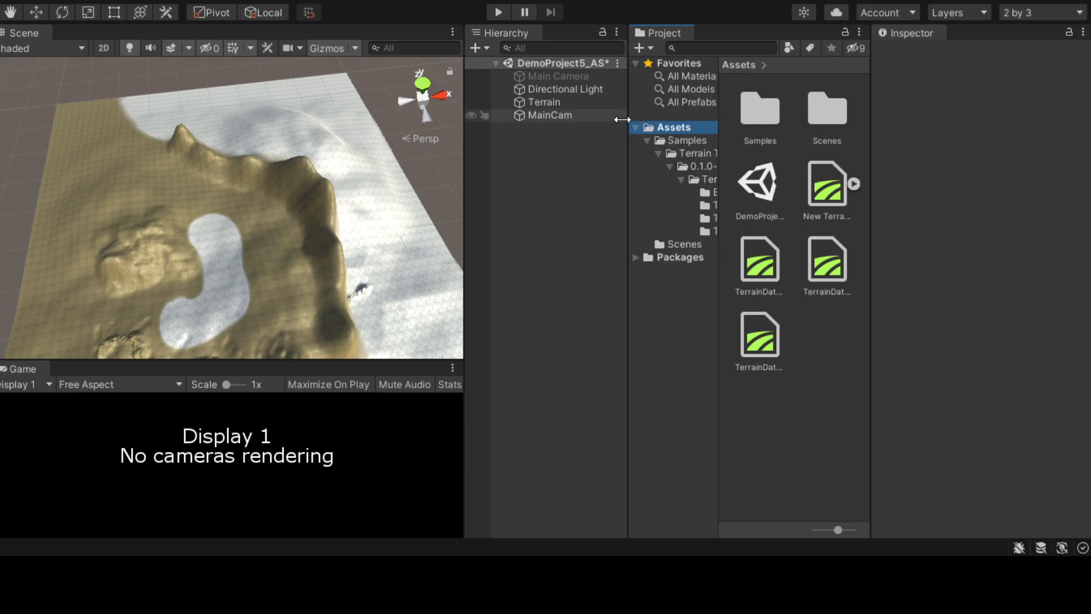
pyautogui.click(578, 102)
pyautogui.click(576, 114)
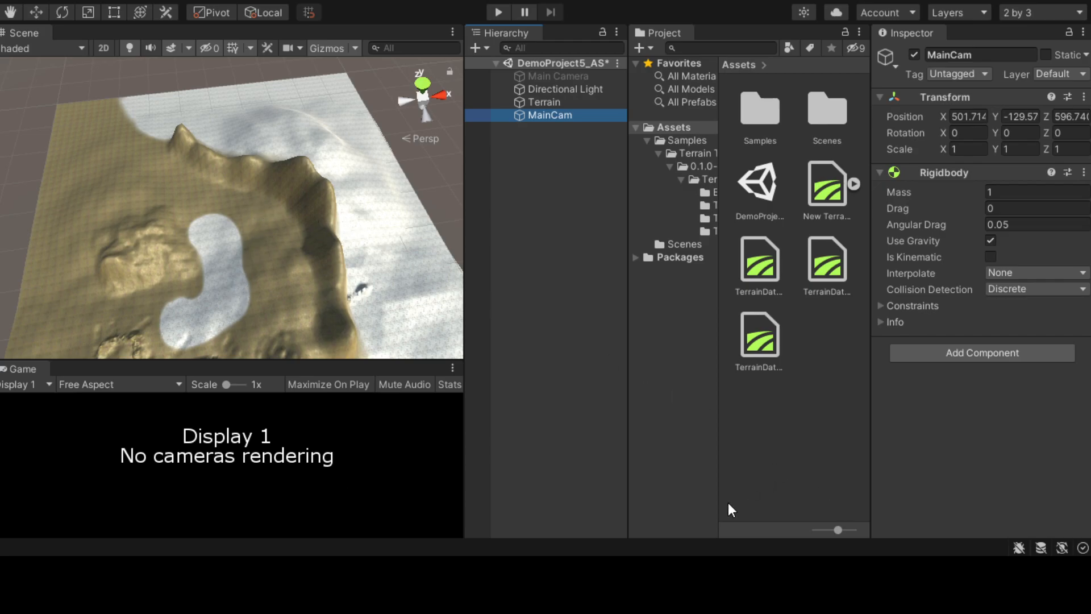
pyautogui.click(811, 503)
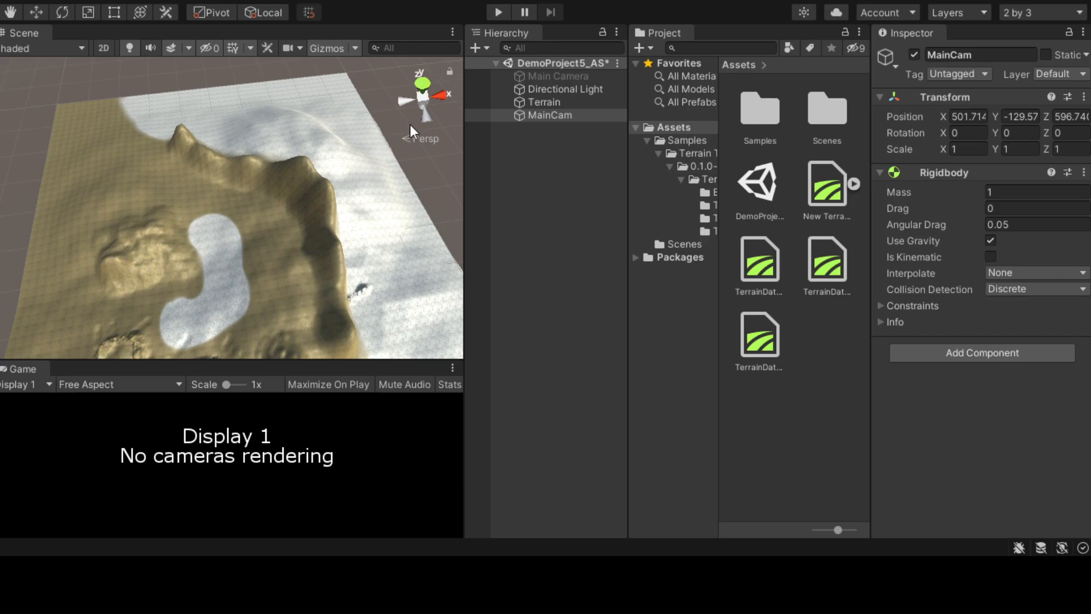
pyautogui.click(541, 115)
pyautogui.rightClick(825, 505)
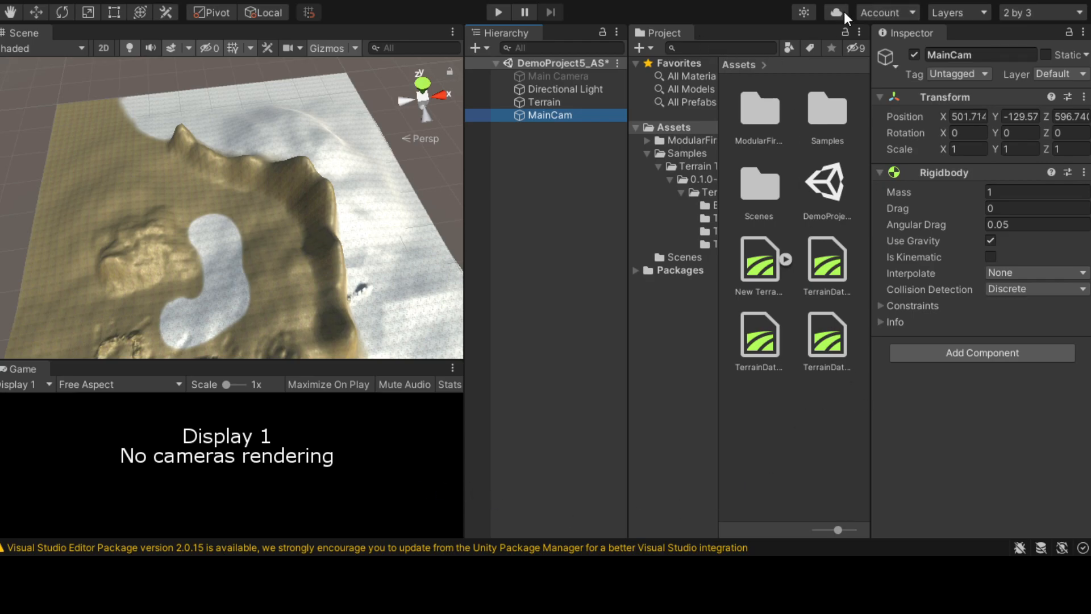
# Step: Resize the editor layout to show longer folder names and open the FirstPersonController folder inside ModularFirstPersonController
pyautogui.moveTo(626, 148); pyautogui.dragTo(523, 149)
pyautogui.moveTo(616, 161); pyautogui.dragTo(733, 165)
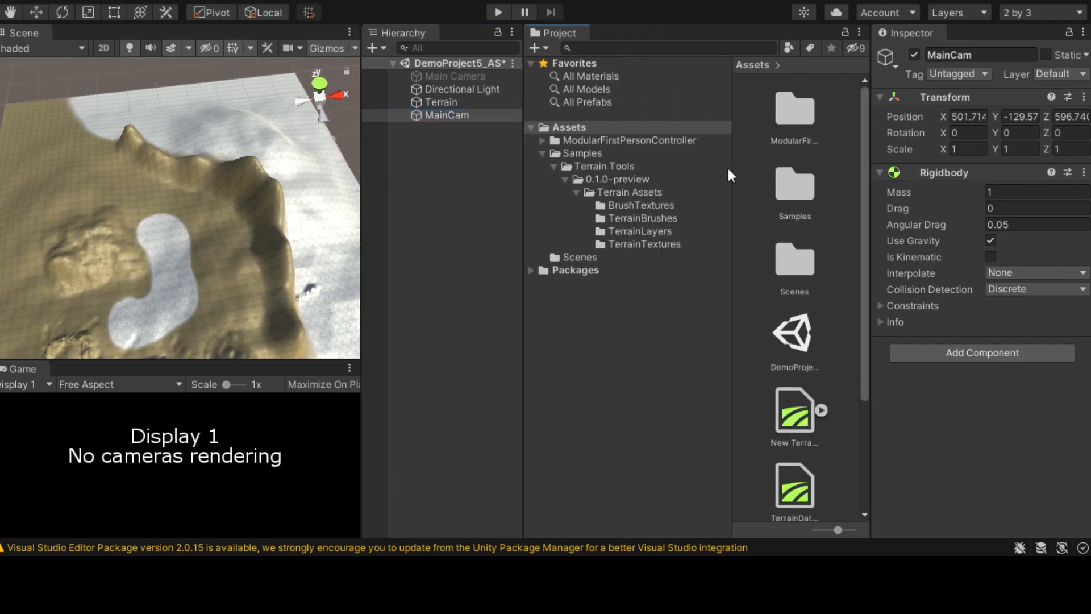
pyautogui.click(681, 140)
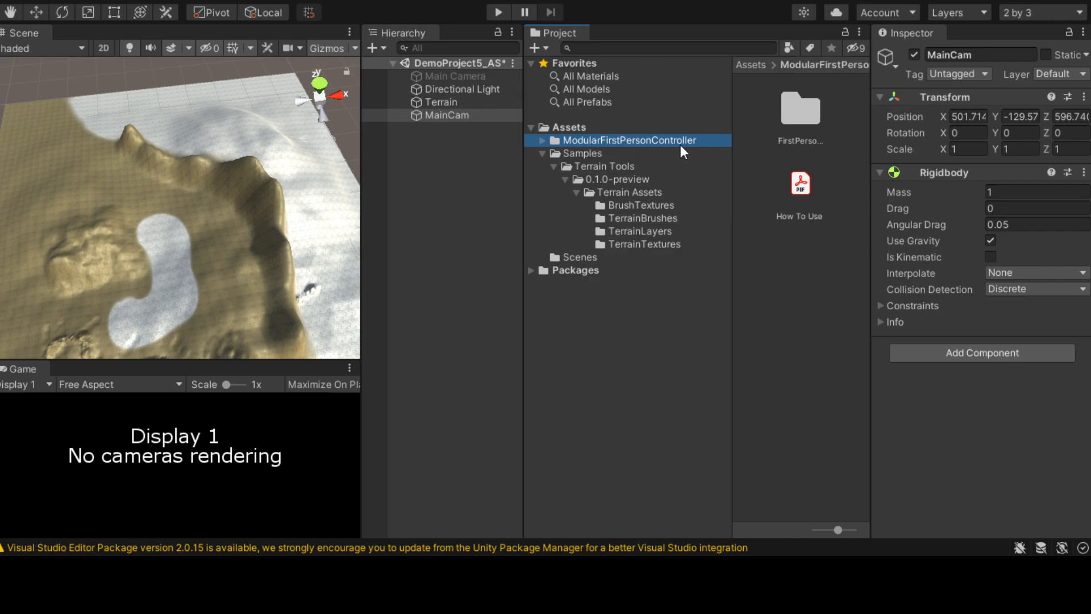
pyautogui.moveTo(359, 167); pyautogui.dragTo(456, 167)
pyautogui.doubleClick(823, 118)
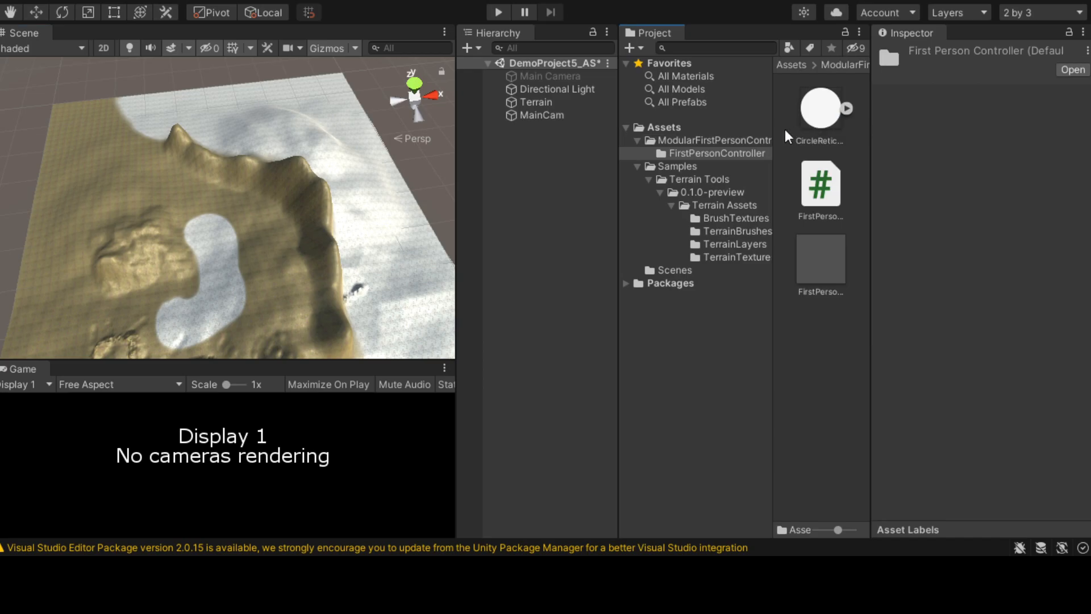
# Step: Add the FirstPersonController prefab from the ModularFirstPersonController folder to the scene as a root-level object
pyautogui.click(674, 126)
pyautogui.click(678, 141)
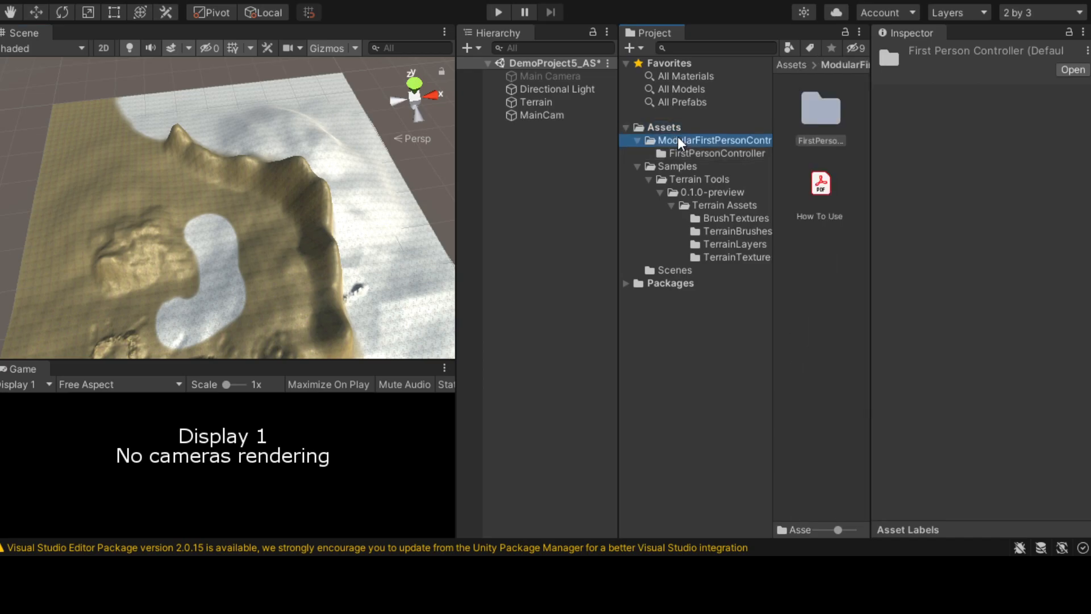
pyautogui.doubleClick(807, 110)
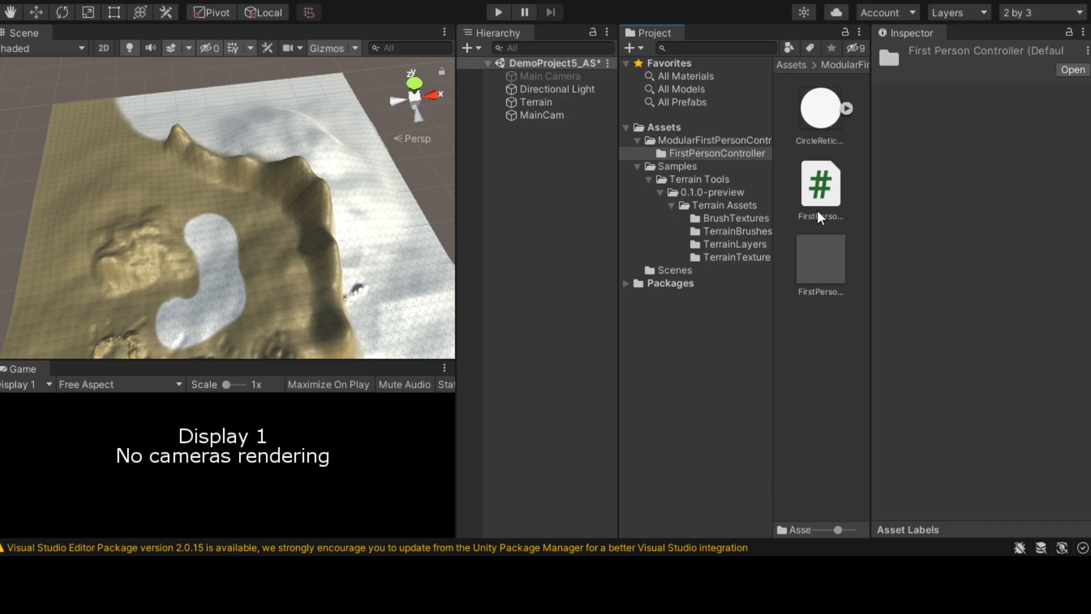
pyautogui.click(806, 262)
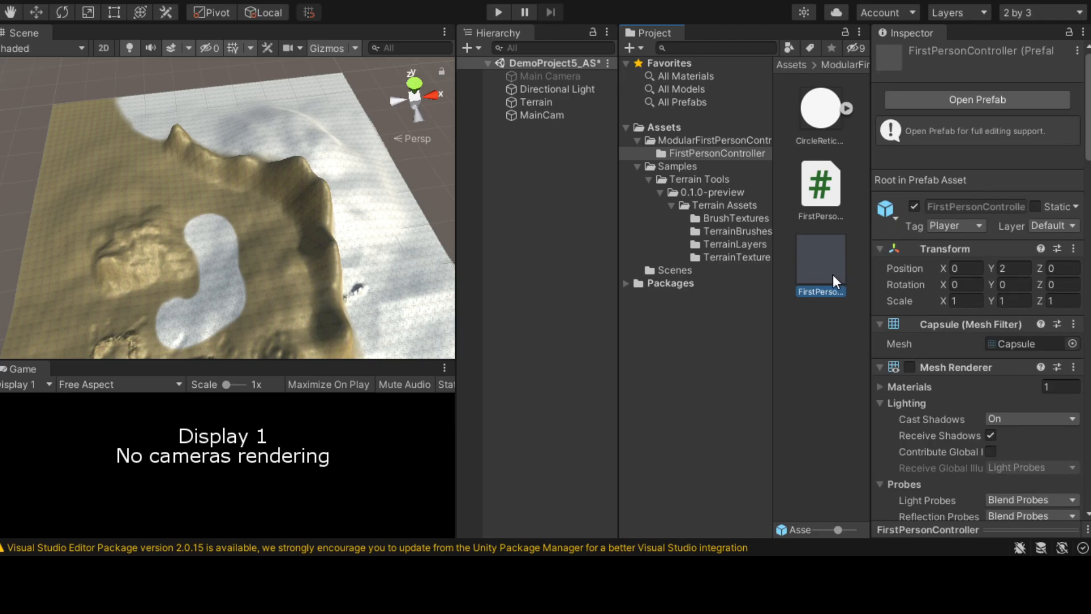
pyautogui.moveTo(834, 275); pyautogui.dragTo(564, 177)
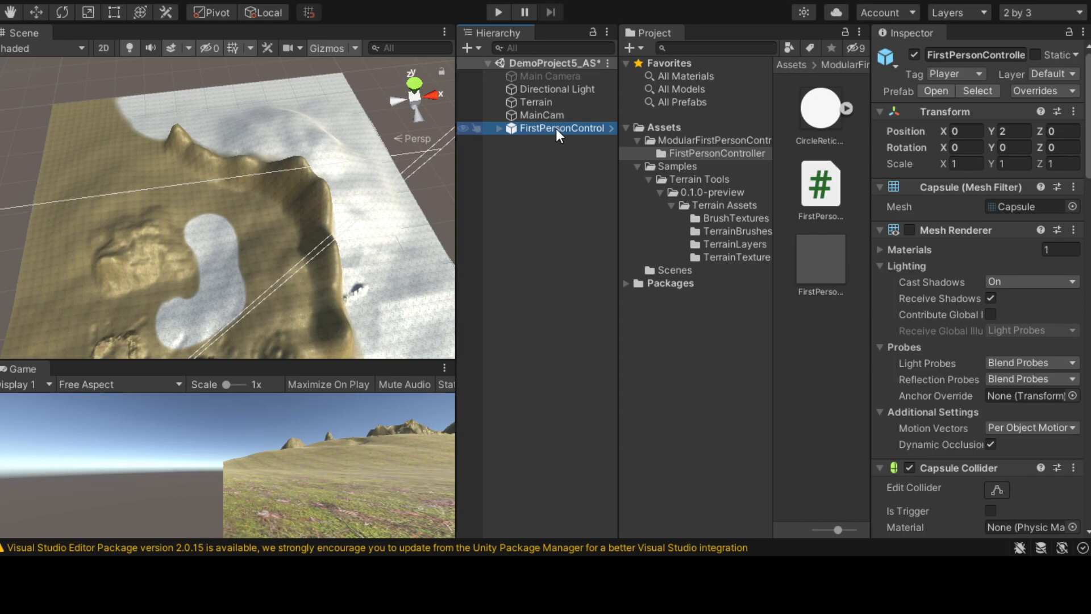
# Step: Inspect the placed FirstPersonController and its camera view at the terrain's corner, and save the scene
pyautogui.scroll(5, 342, 501)
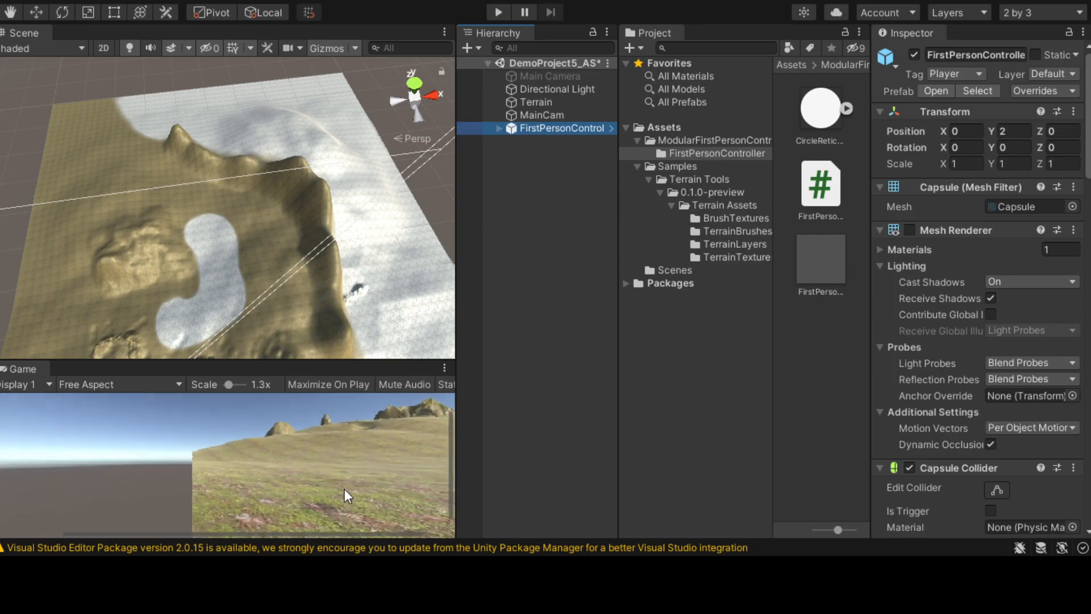
pyautogui.scroll(2, 345, 488)
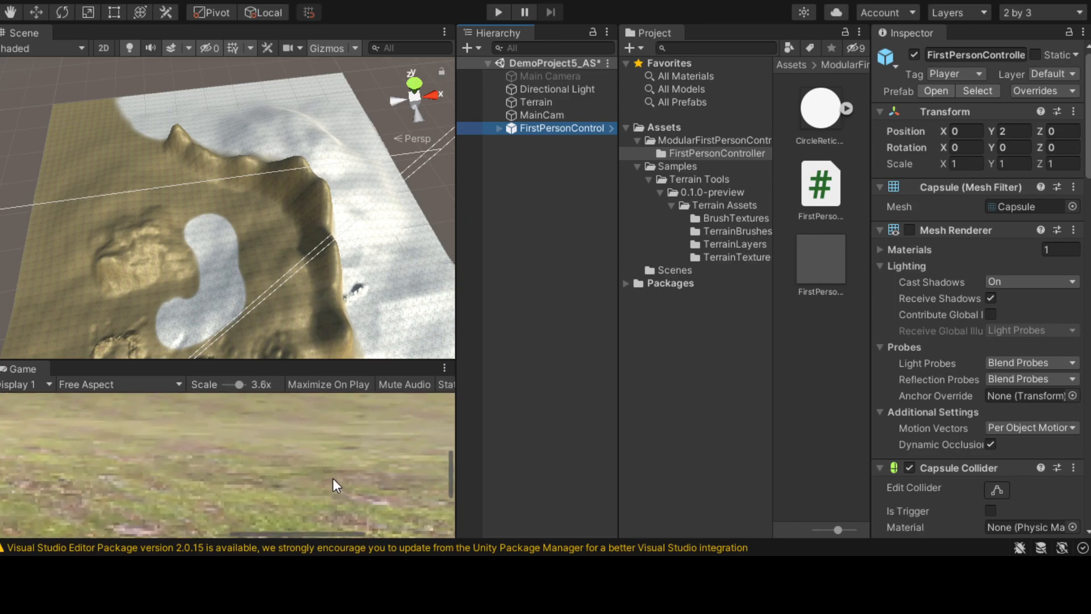
pyautogui.scroll(-6, 324, 473)
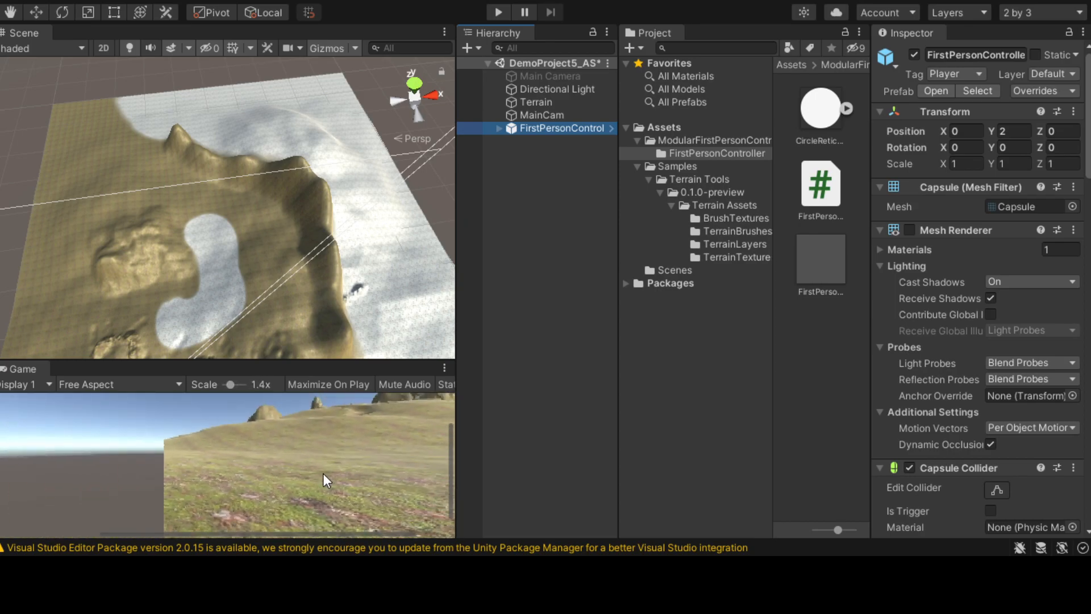
pyautogui.doubleClick(550, 128)
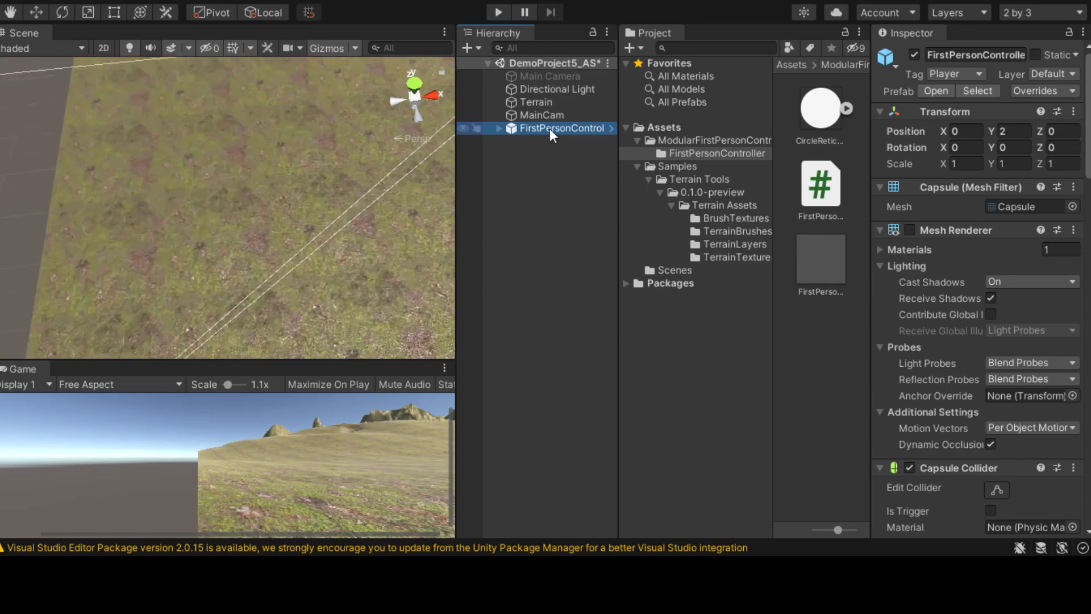
pyautogui.scroll(-4, 259, 247)
pyautogui.scroll(8, 244, 273)
pyautogui.moveTo(241, 278); pyautogui.dragTo(395, 114, button='right')
pyautogui.moveTo(352, 188); pyautogui.dragTo(302, 226, button='middle')
pyautogui.scroll(-8, 301, 225)
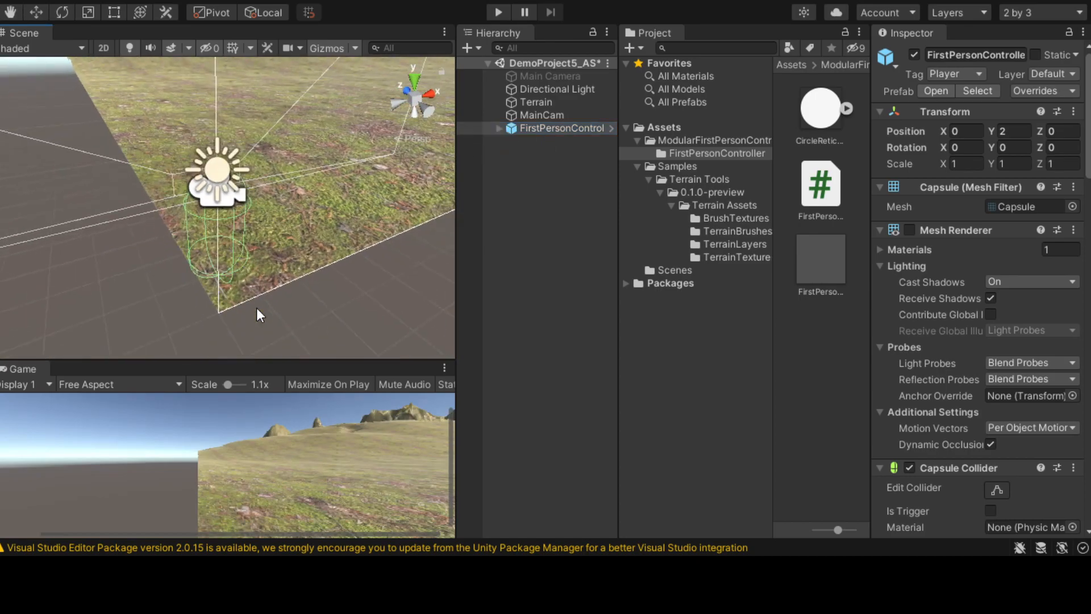
pyautogui.moveTo(253, 319); pyautogui.dragTo(316, 244, button='right')
pyautogui.moveTo(257, 320); pyautogui.dragTo(292, 205, button='middle')
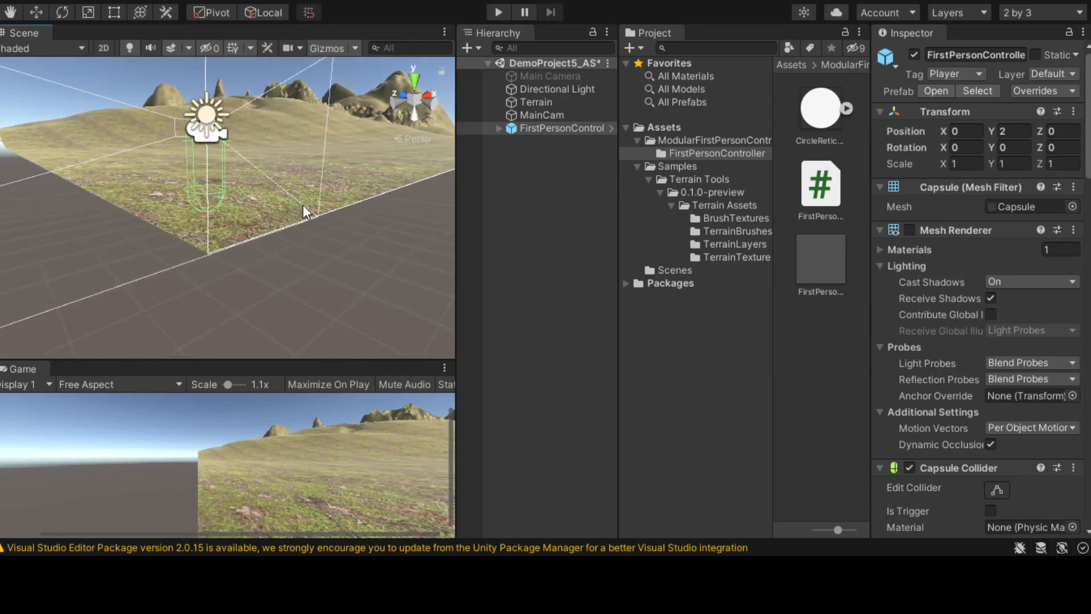
pyautogui.scroll(-5, 301, 205)
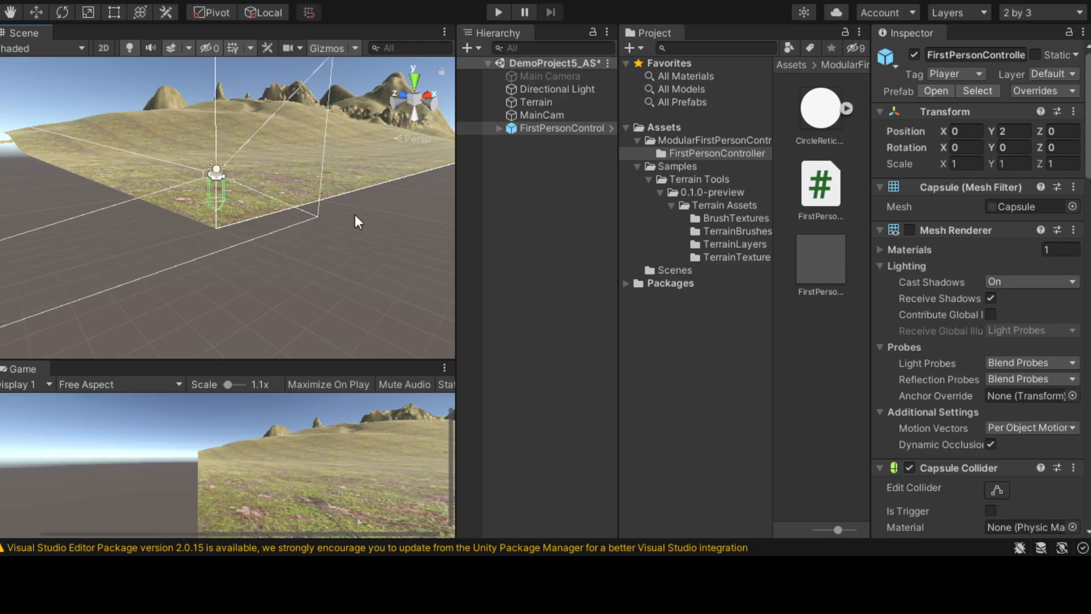
pyautogui.hotkey('ctrl', 's')
# Step: Compare the locations and components of MainCam, FirstPersonController and the deactivated Main Camera
pyautogui.doubleClick(524, 114)
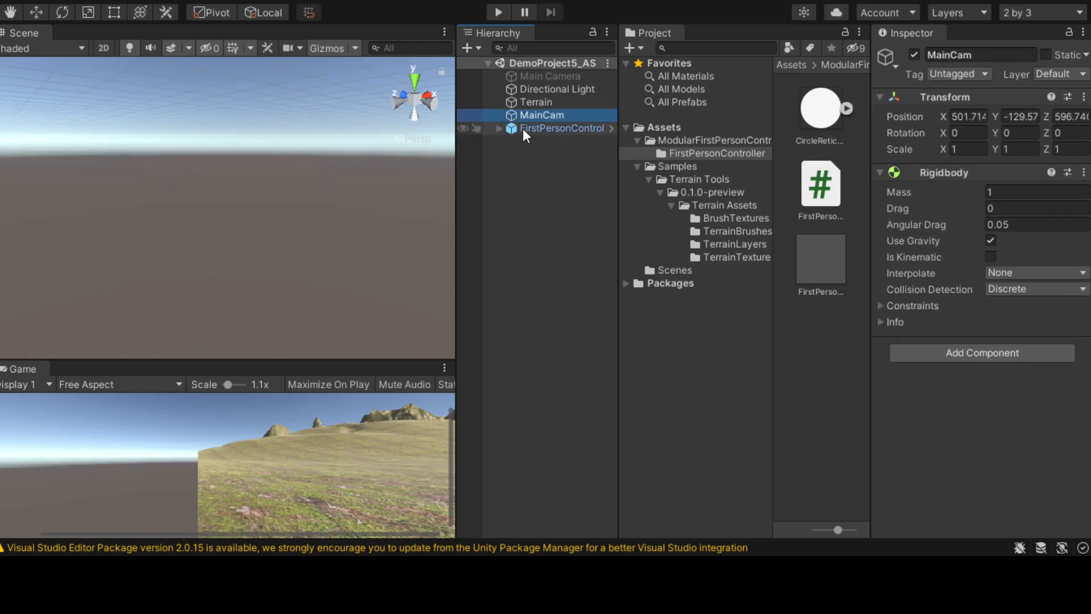
pyautogui.click(523, 128)
pyautogui.doubleClick(523, 128)
pyautogui.doubleClick(528, 116)
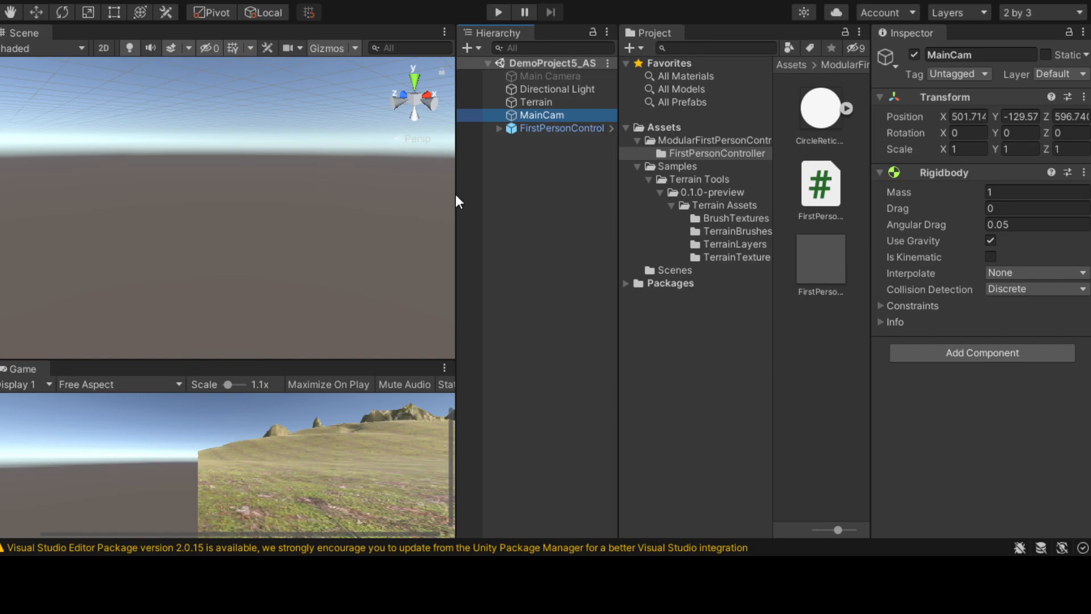
pyautogui.moveTo(503, 113); pyautogui.dragTo(503, 83)
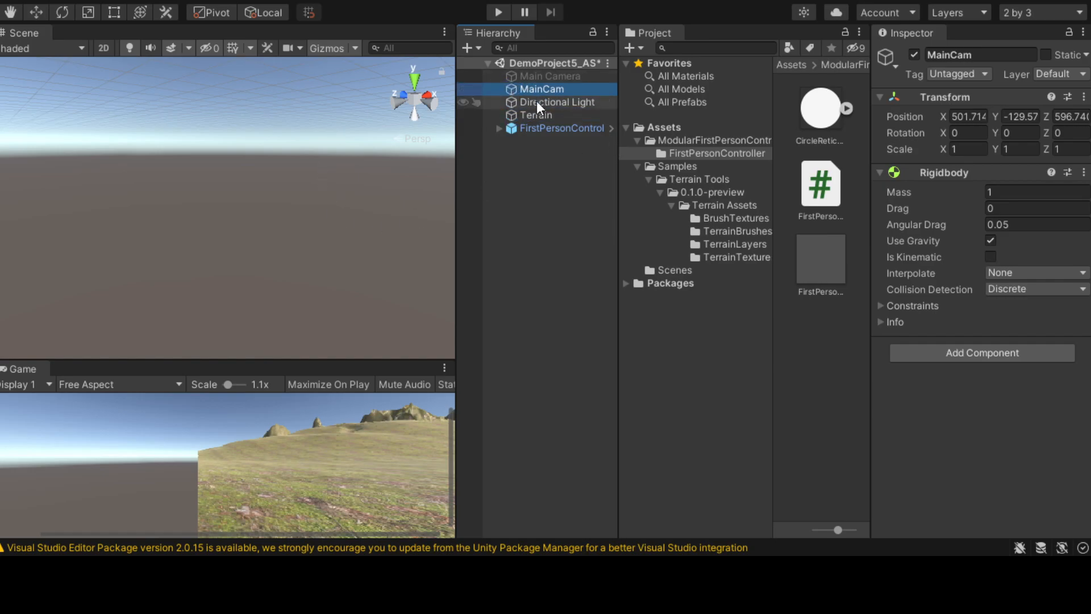
pyautogui.hotkey('ctrl', 'z')
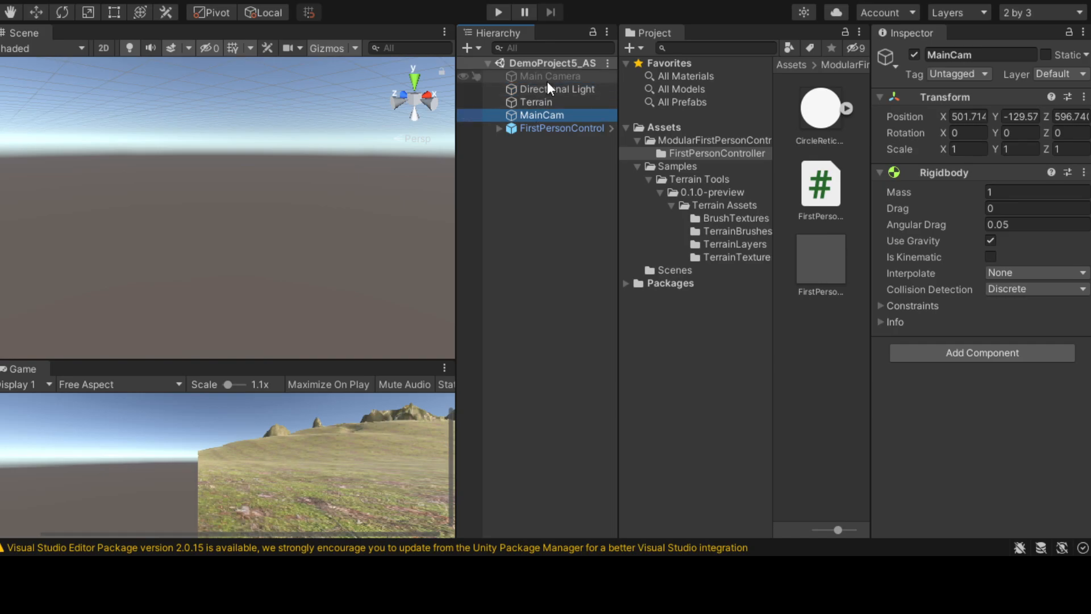
pyautogui.click(549, 77)
pyautogui.click(539, 114)
pyautogui.click(541, 76)
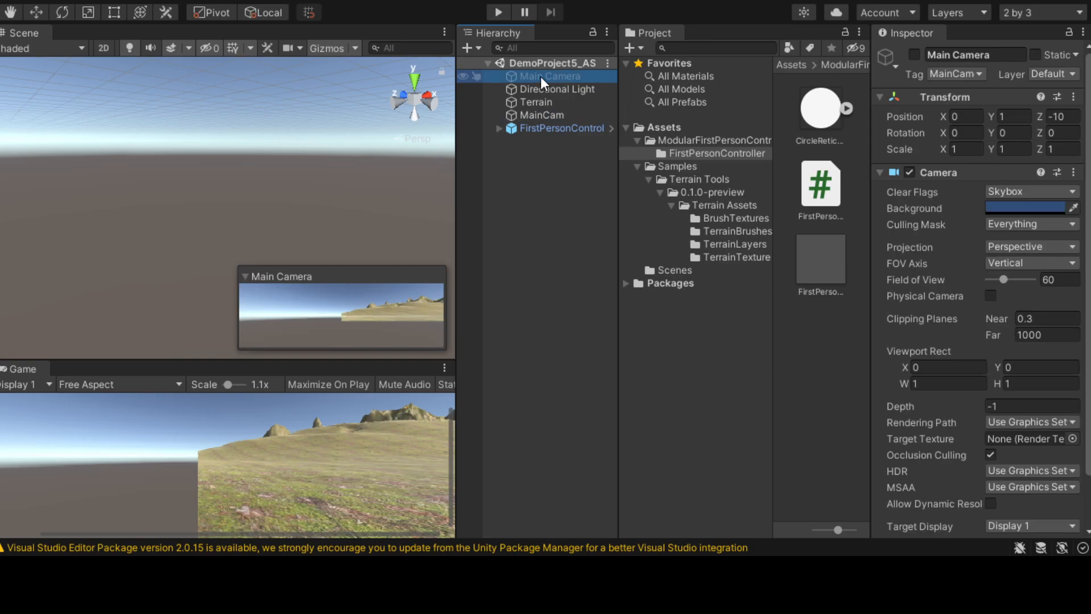
pyautogui.click(549, 114)
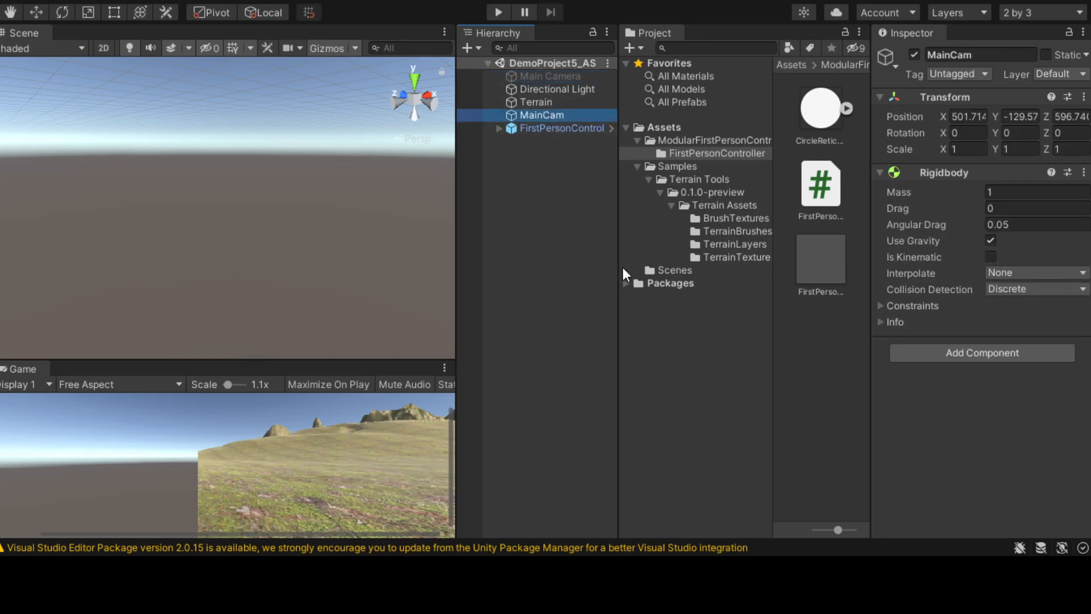
# Step: Create an empty game object named cam and add a Rigidbody component to it
pyautogui.hotkey('ctrl', 'shift', 'n')
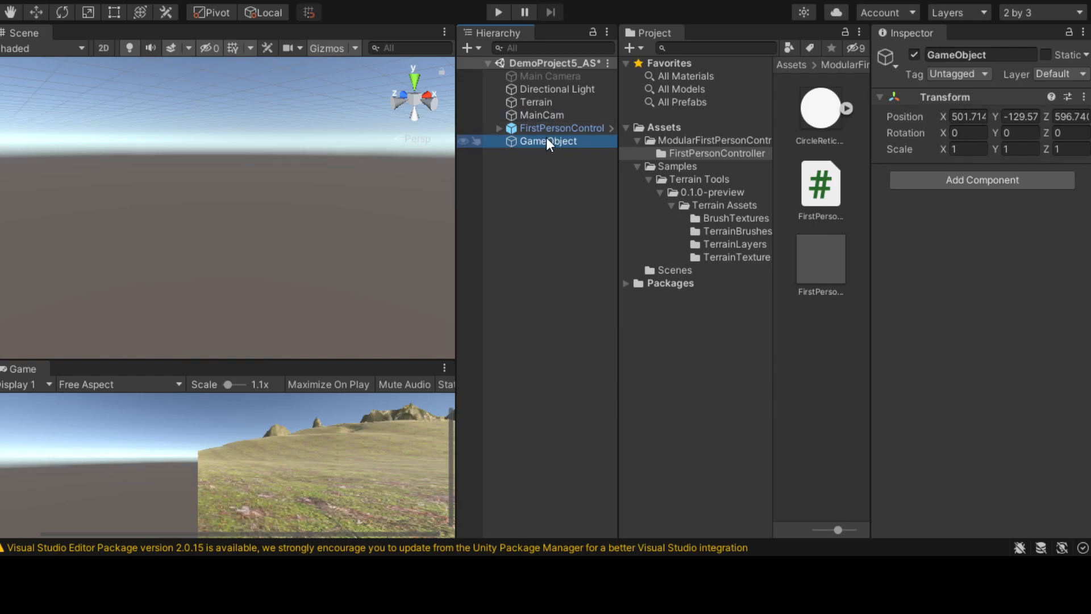
pyautogui.press('F2')
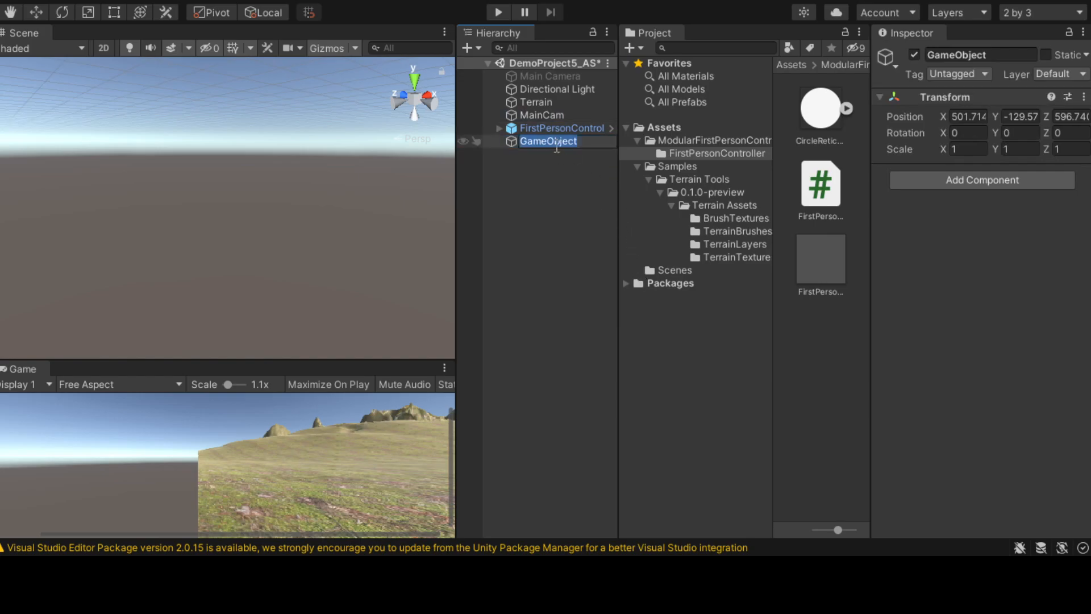
pyautogui.write('cam')
pyautogui.press('Return')
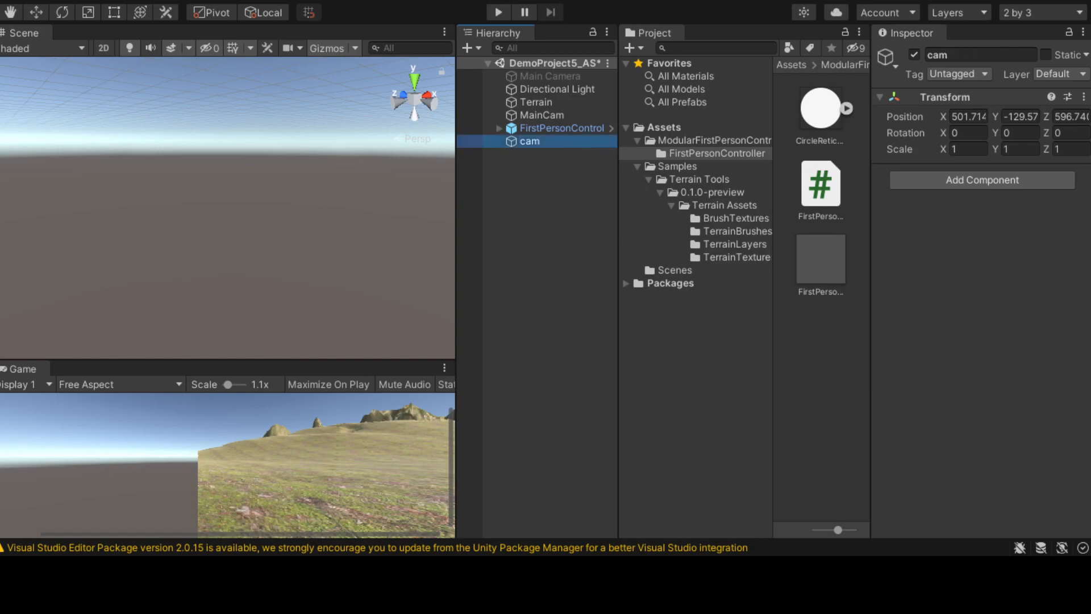
pyautogui.click(986, 182)
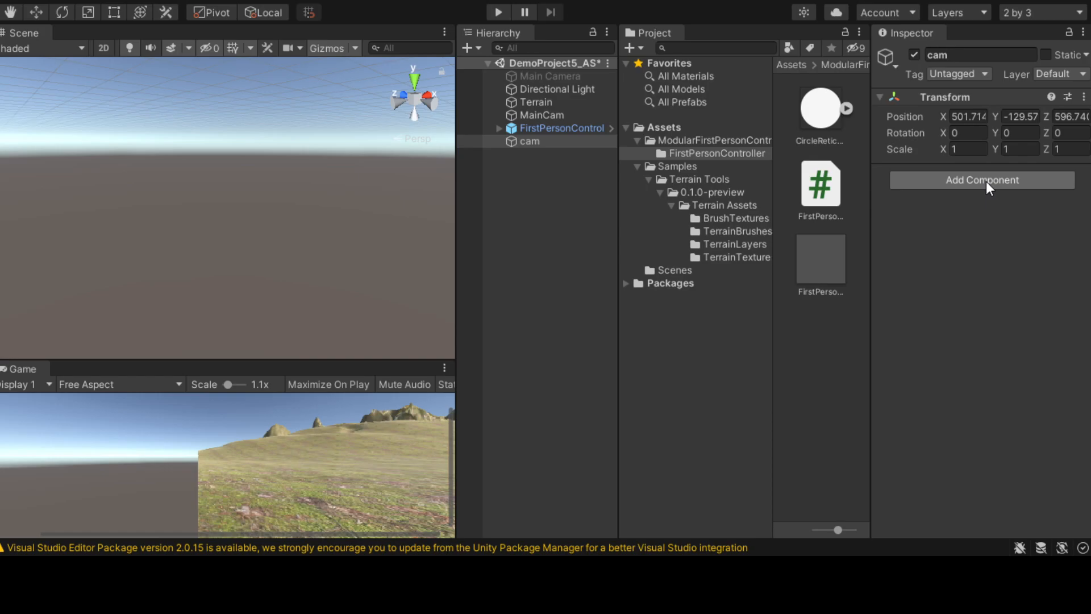
pyautogui.press('Return')
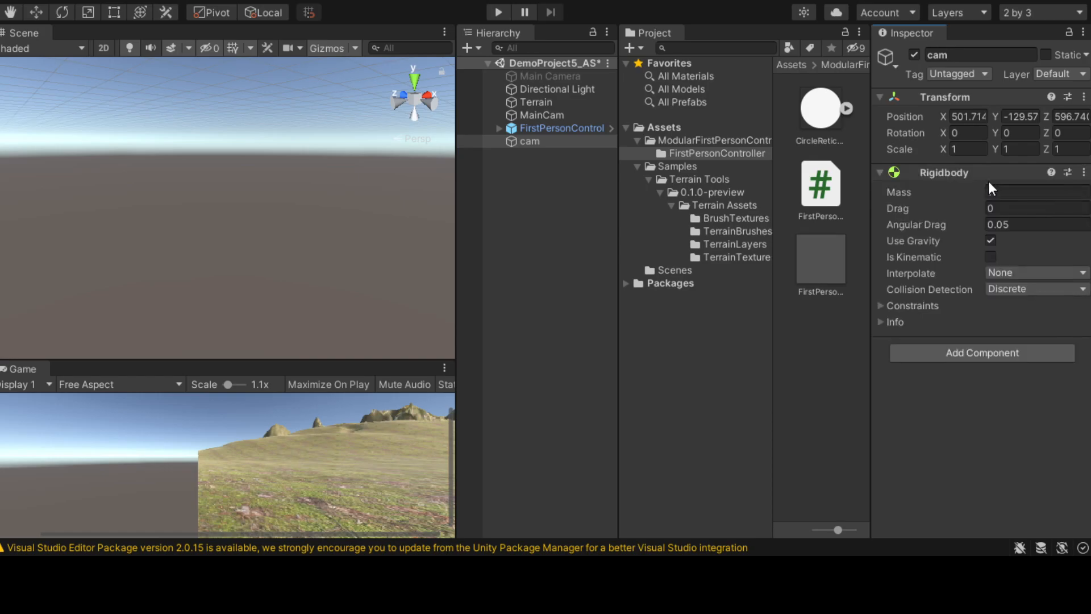
# Step: Delete the cam object from the scene
pyautogui.click(534, 115)
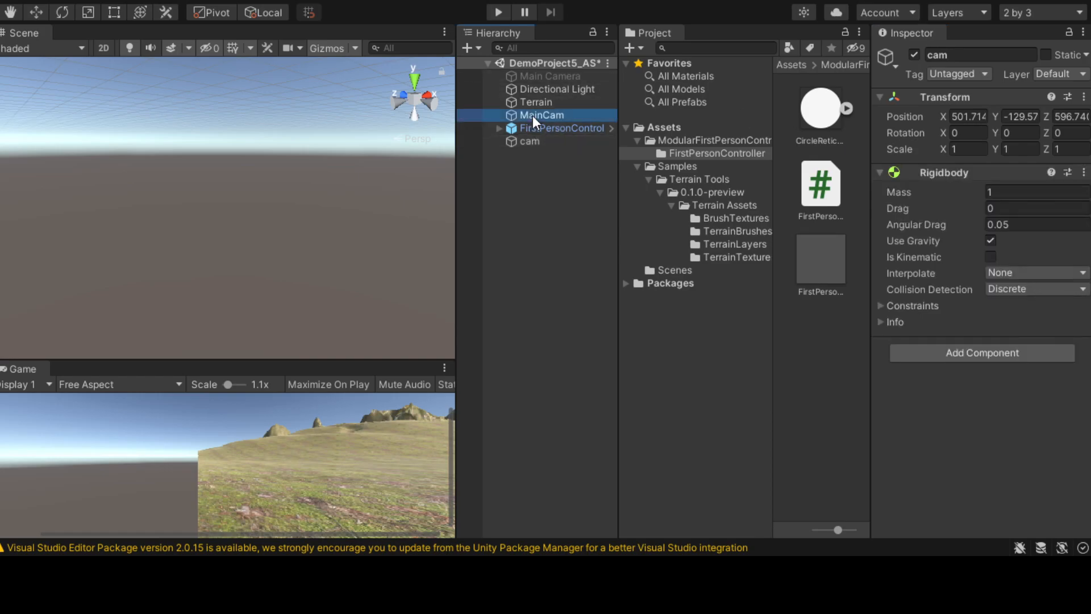
pyautogui.click(530, 141)
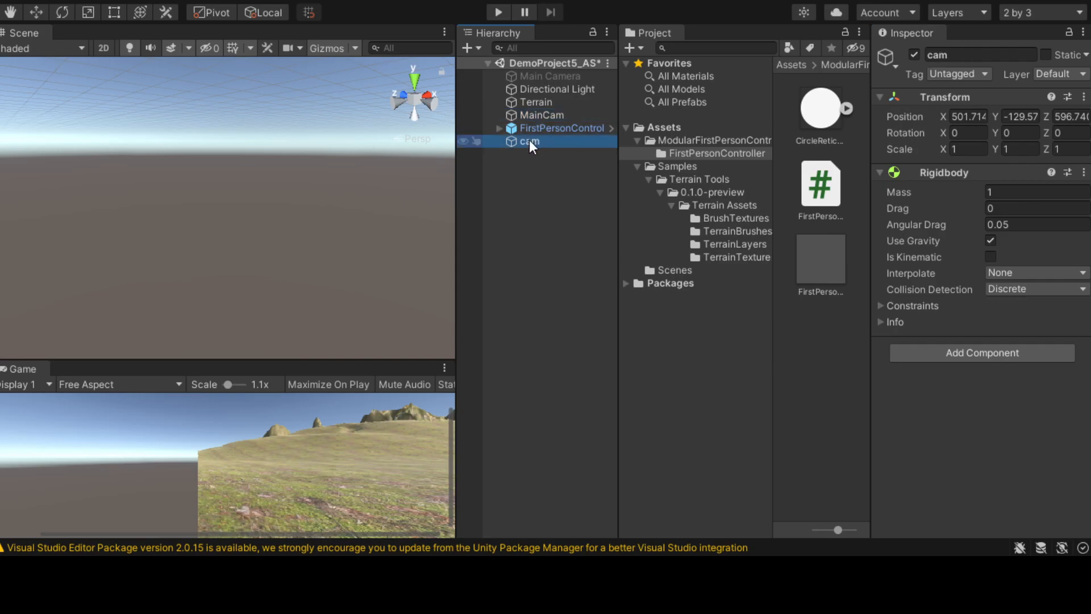
pyautogui.press('Delete')
# Step: Set MainCam's position to 0, 0, 0 and its Y rotation to 0, and check its placement at the terrain corner
pyautogui.click(565, 128)
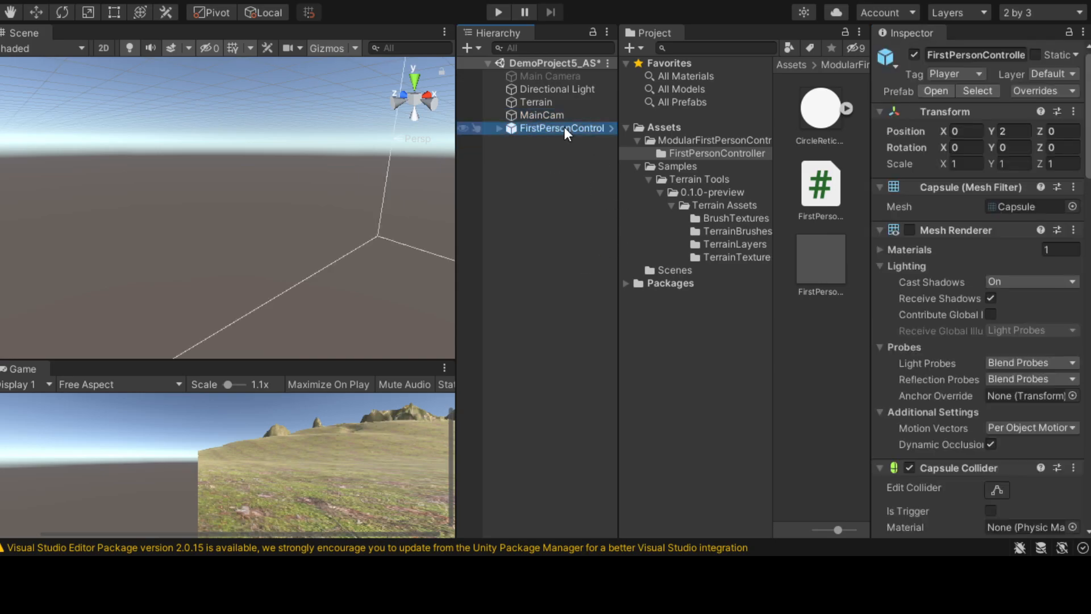
pyautogui.click(551, 113)
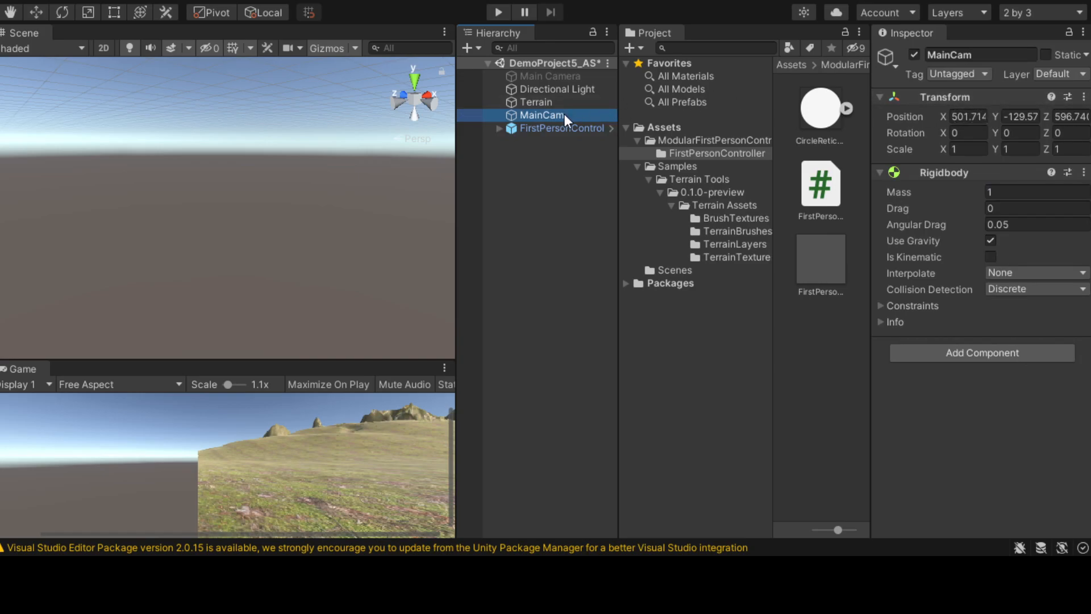
pyautogui.click(976, 116)
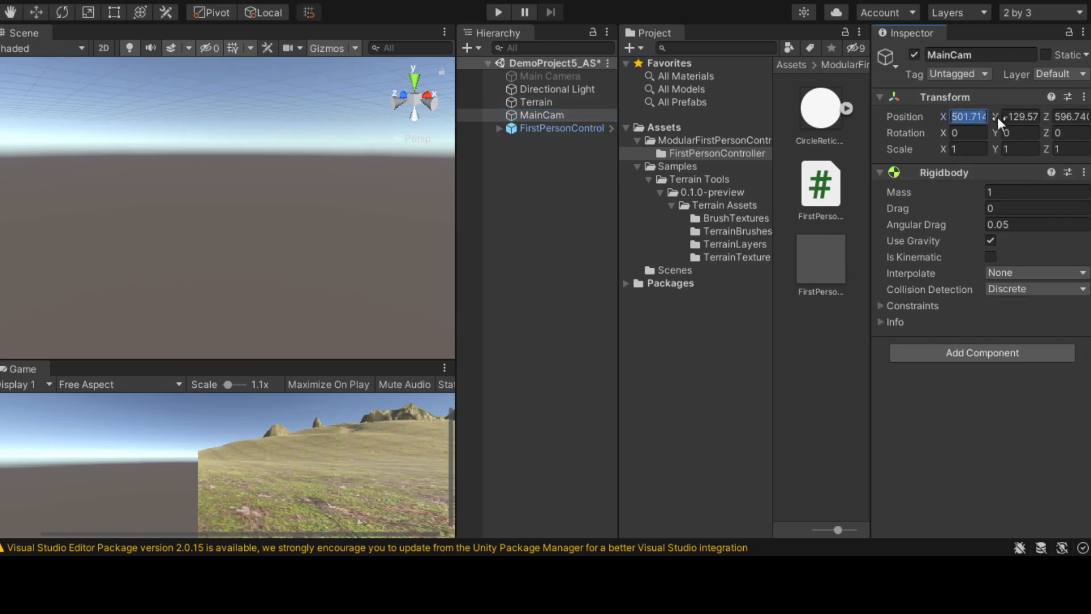
pyautogui.write('0')
pyautogui.press('Tab')
pyautogui.write('0')
pyautogui.click(1071, 118)
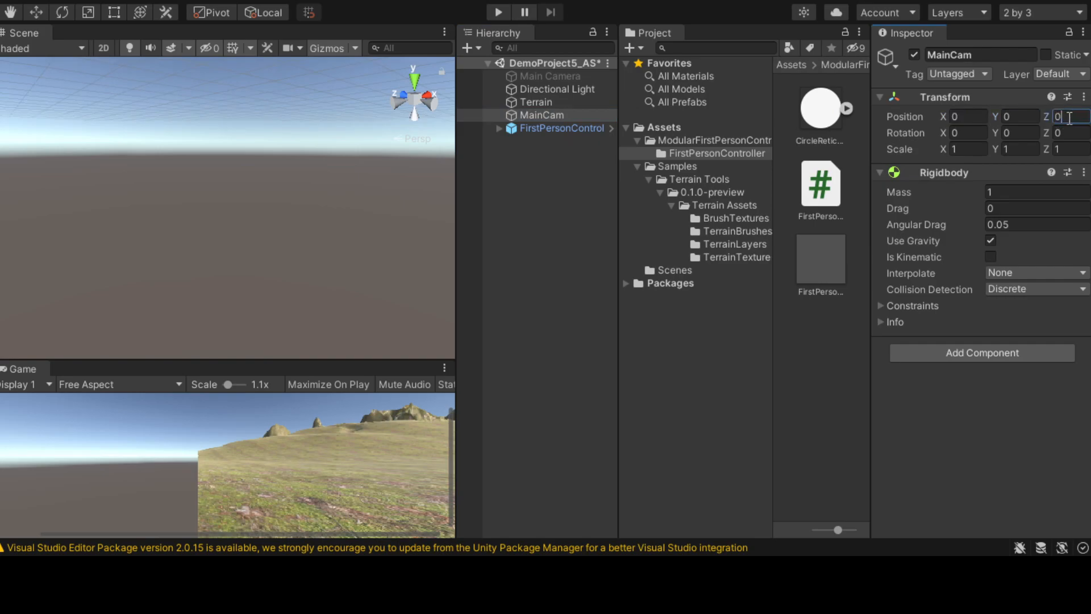
pyautogui.write('0')
pyautogui.click(1014, 133)
pyautogui.write('0')
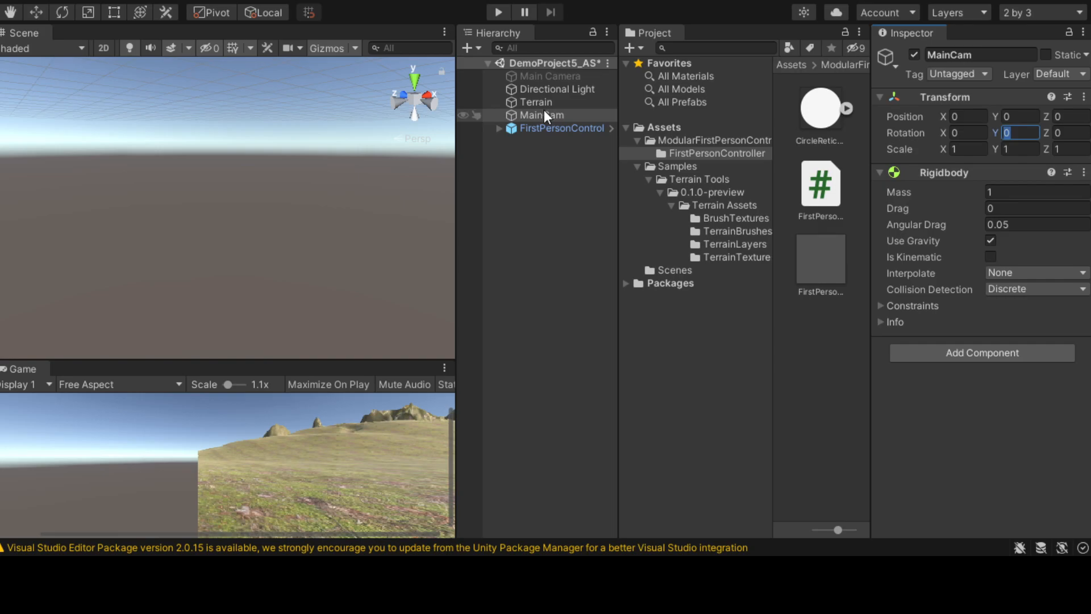
pyautogui.doubleClick(544, 113)
pyautogui.scroll(15, 235, 214)
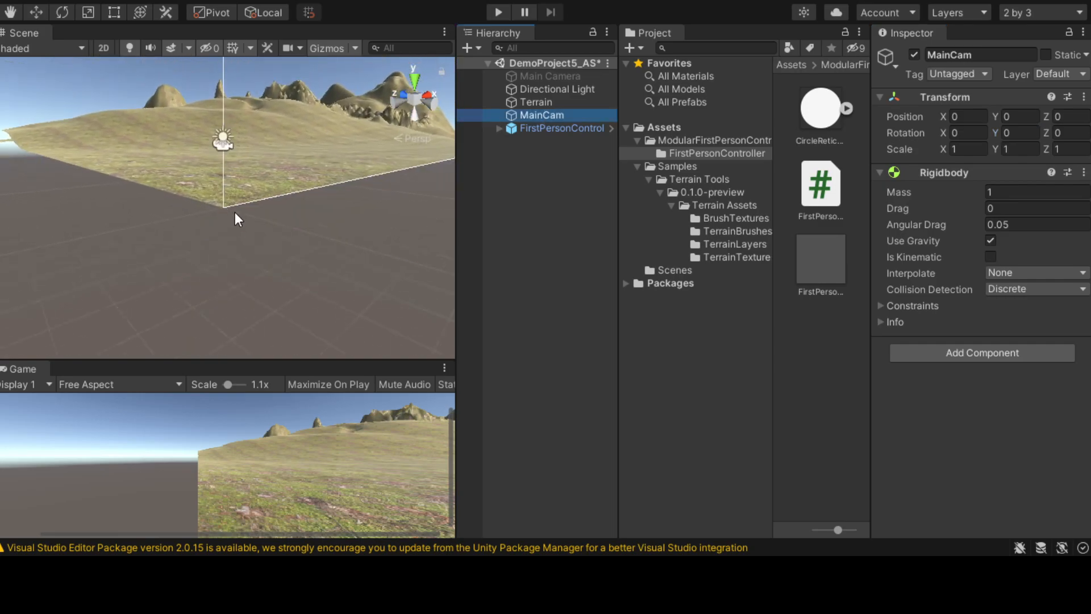
pyautogui.scroll(-2, 224, 193)
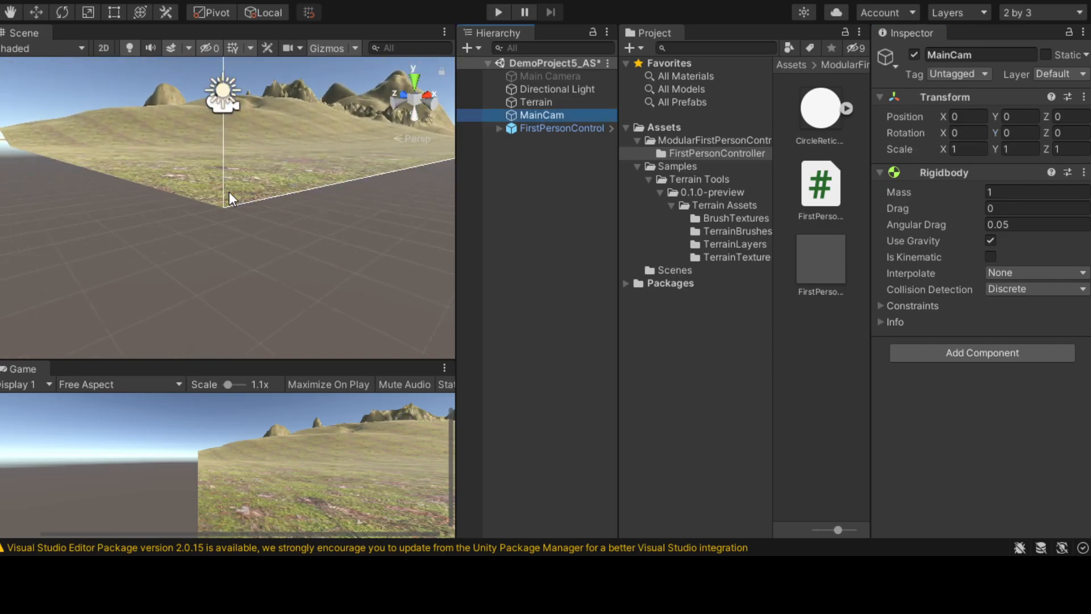
# Step: Set the FirstPersonController's Y position to 0
pyautogui.doubleClick(554, 129)
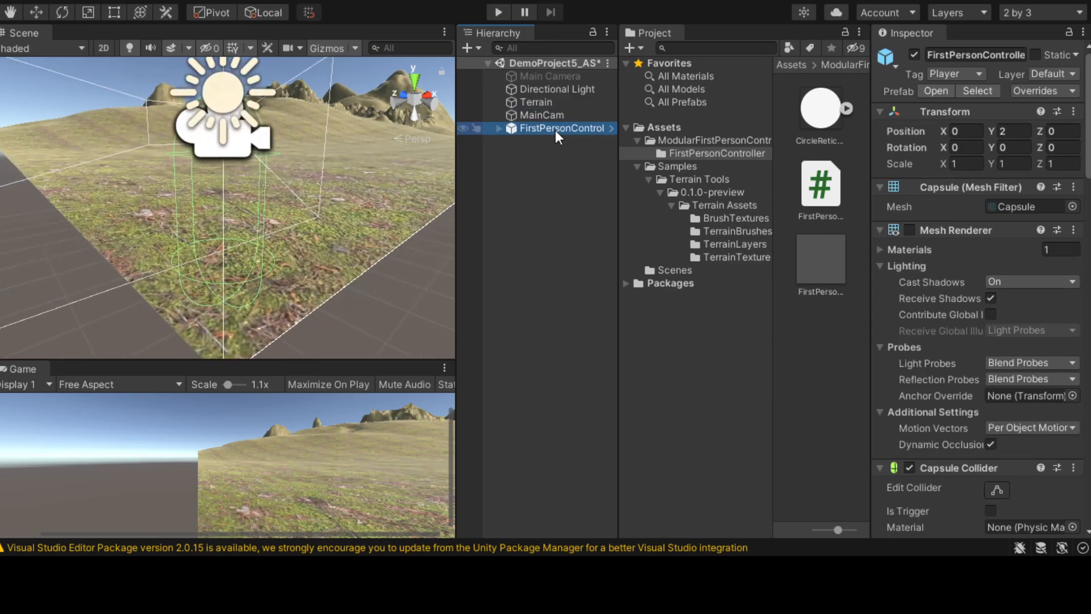
pyautogui.click(1015, 131)
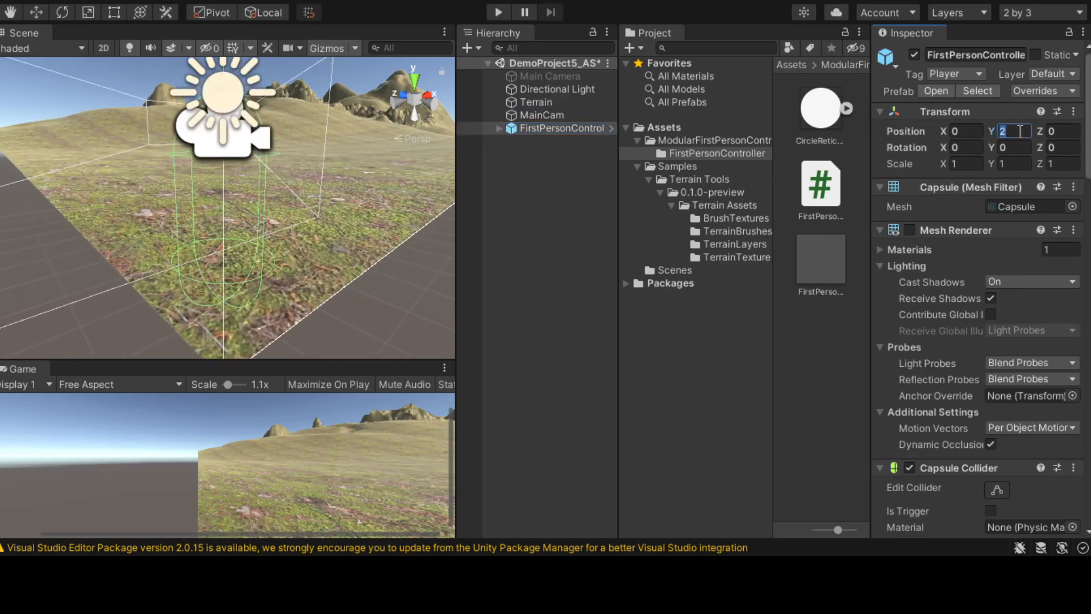
pyautogui.write('0')
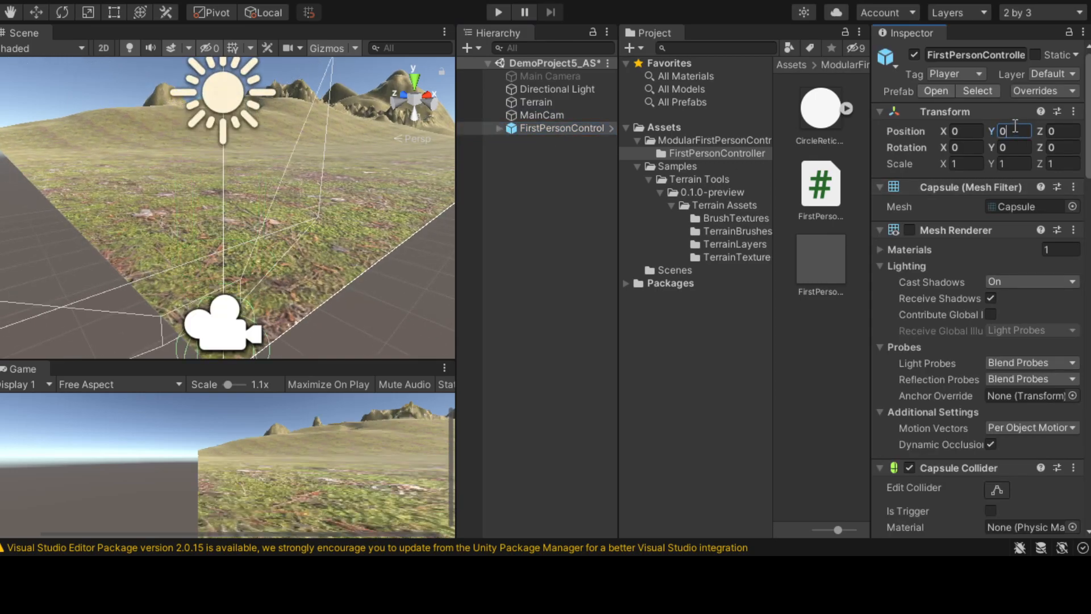
pyautogui.press('Tab')
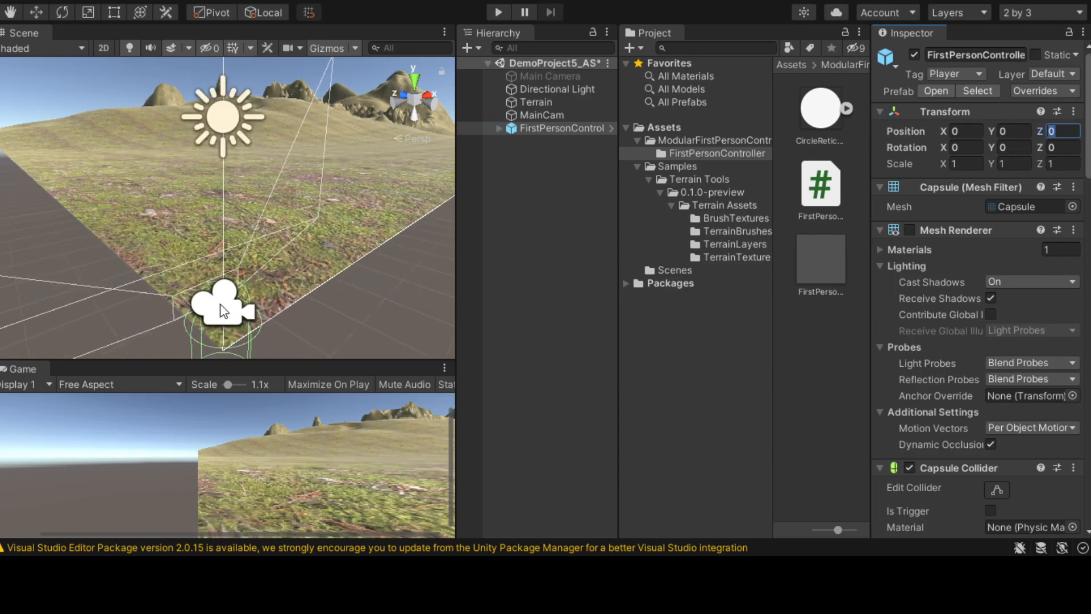
# Step: Frame FirstPersonController and MainCam alternately in the Scene view to compare their placement and components
pyautogui.doubleClick(567, 128)
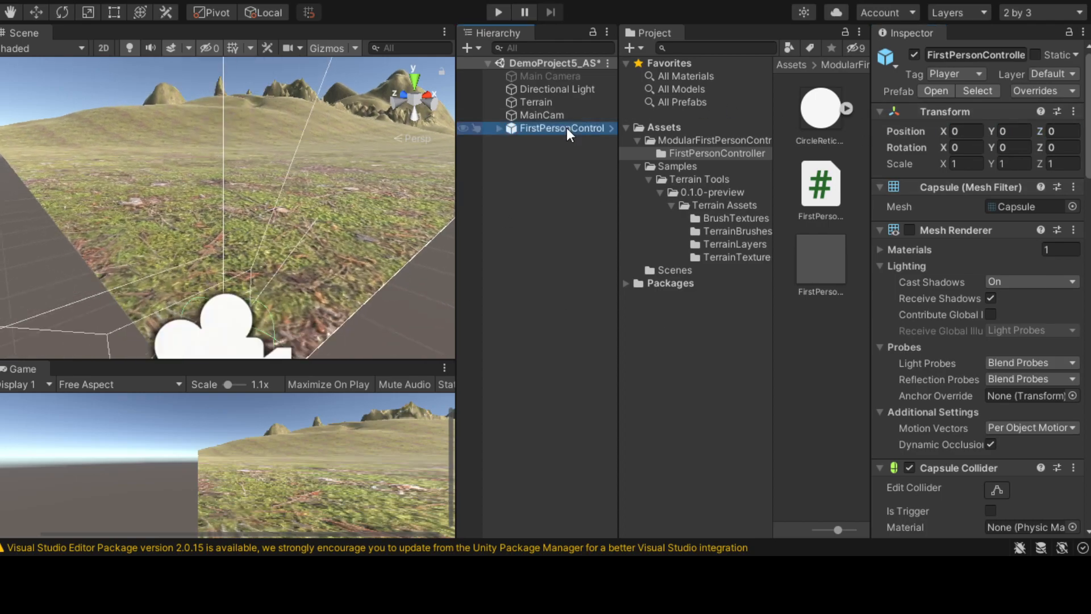
pyautogui.doubleClick(567, 117)
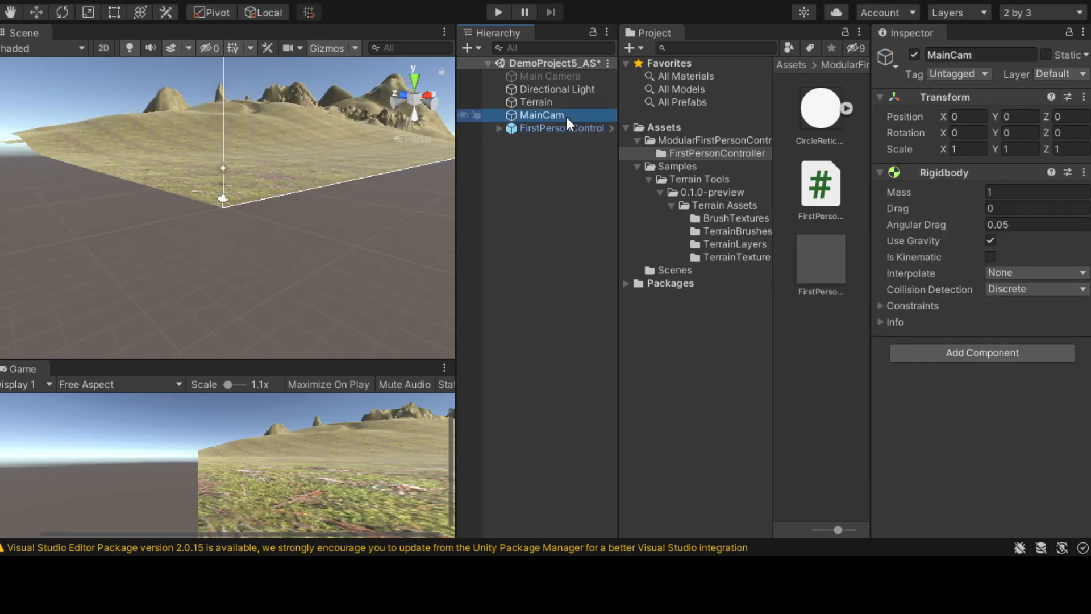
pyautogui.doubleClick(568, 128)
pyautogui.doubleClick(568, 116)
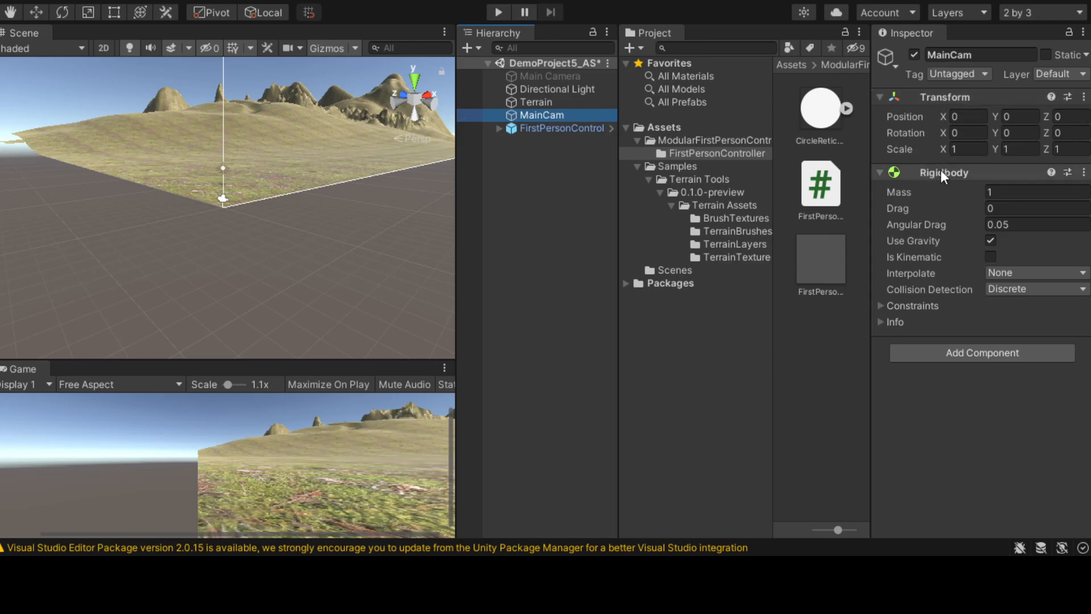
pyautogui.doubleClick(519, 127)
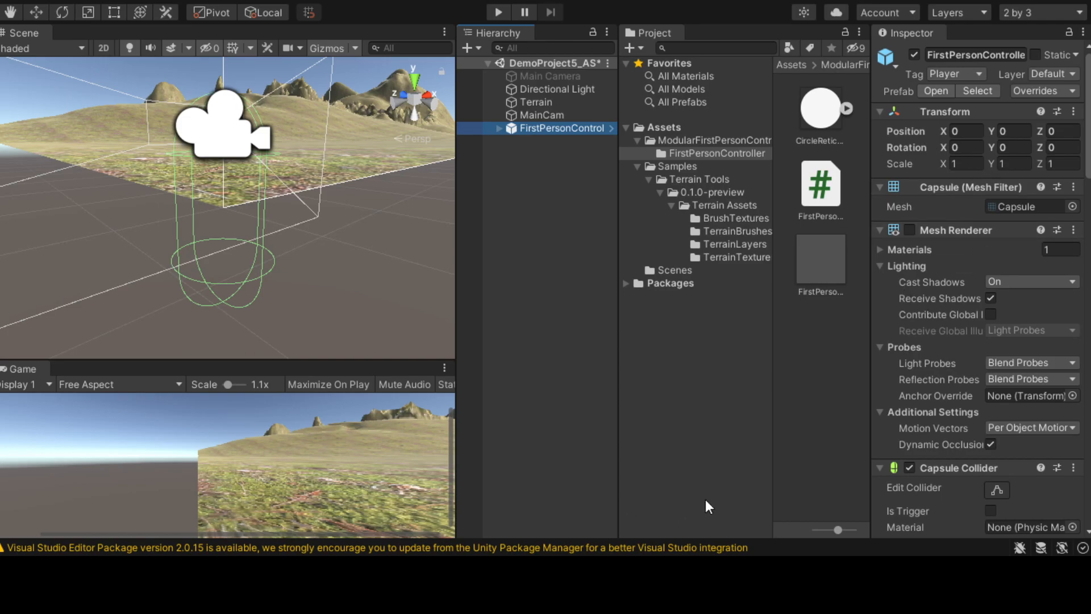
pyautogui.click(697, 544)
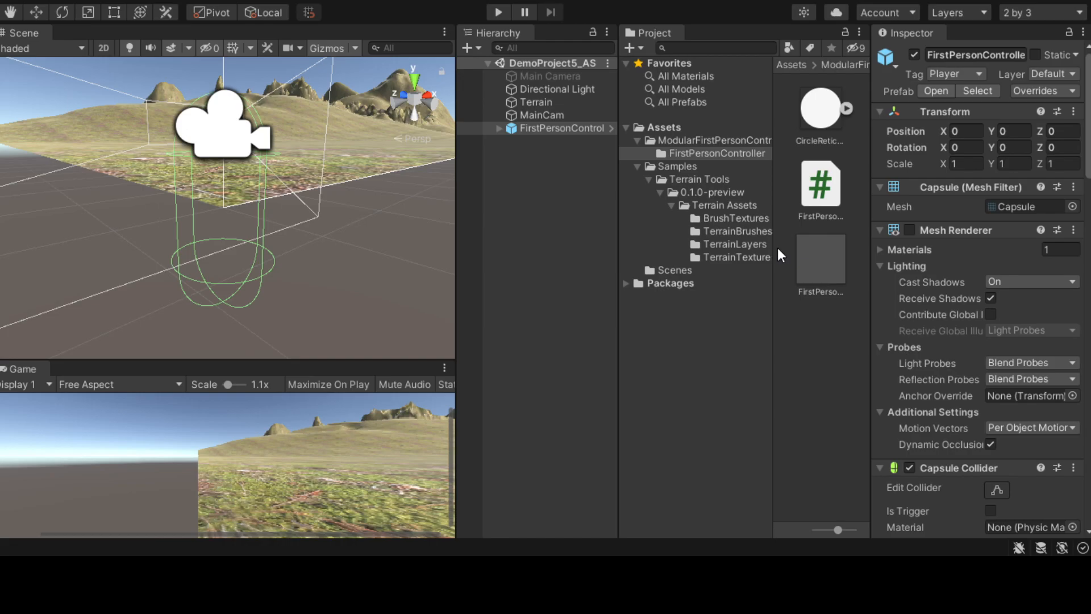
# Step: Make FirstPersonController a child of MainCam, check the nesting in the hierarchy, and leave MainCam collapsed
pyautogui.click(537, 129)
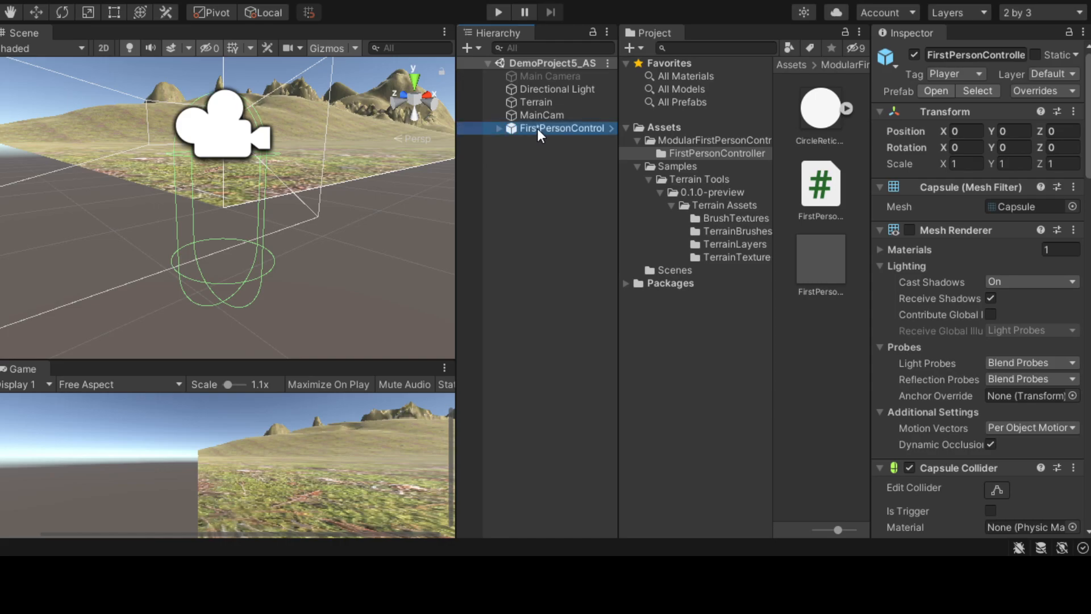
pyautogui.moveTo(538, 128); pyautogui.dragTo(542, 115)
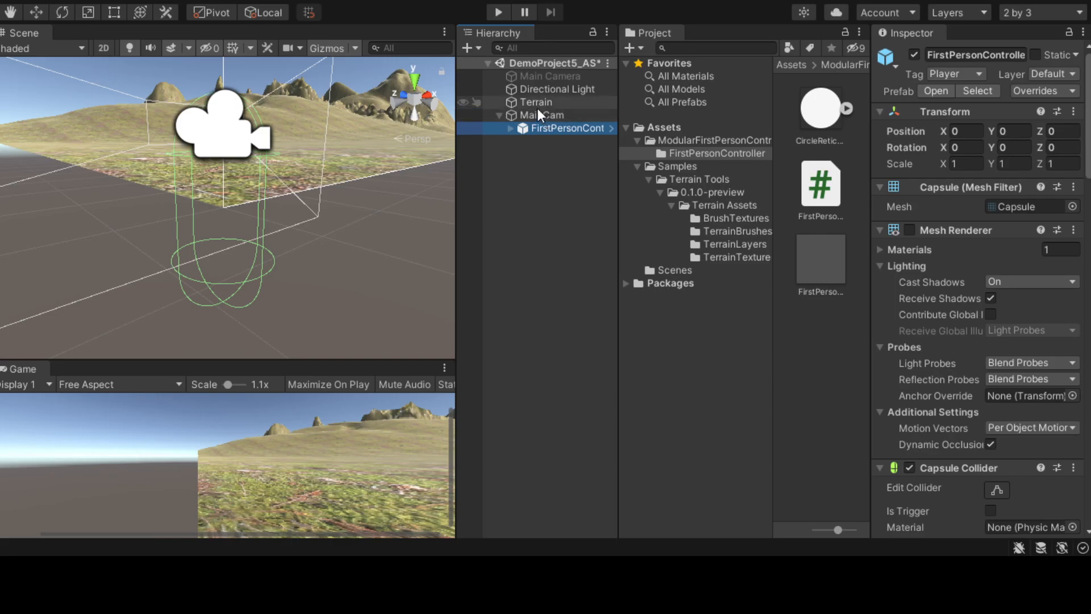
pyautogui.click(499, 115)
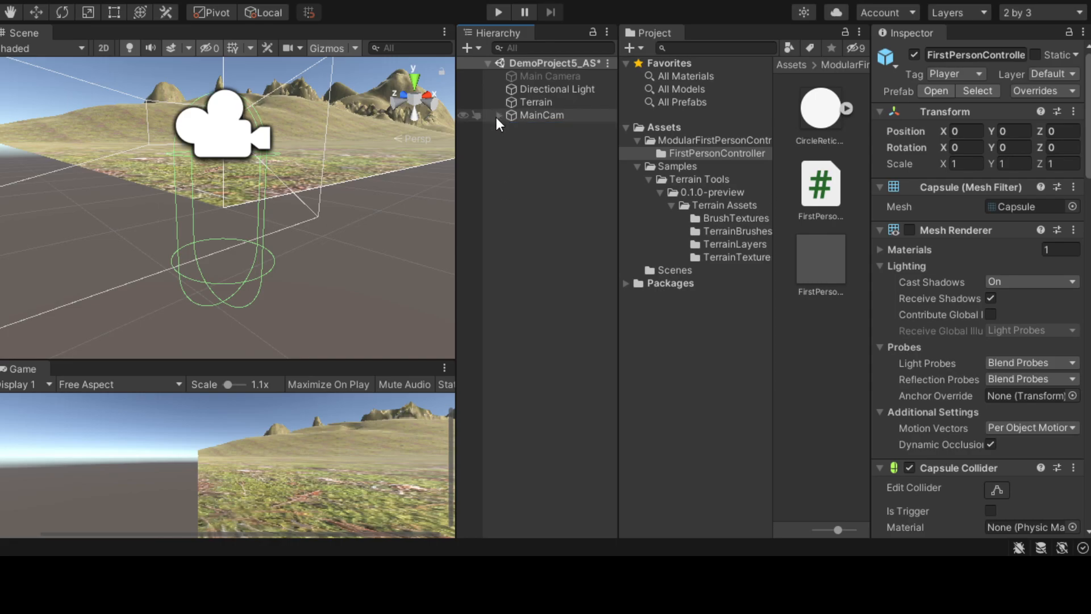
pyautogui.click(499, 116)
pyautogui.click(498, 116)
pyautogui.click(497, 115)
pyautogui.click(498, 115)
pyautogui.click(498, 115)
pyautogui.click(498, 116)
pyautogui.click(498, 116)
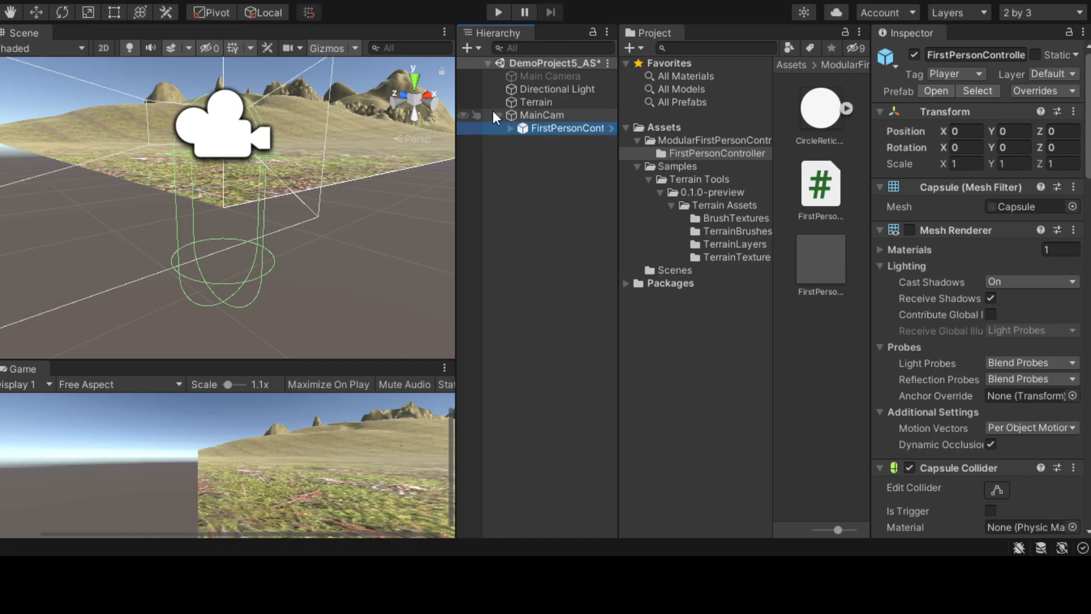
pyautogui.click(497, 116)
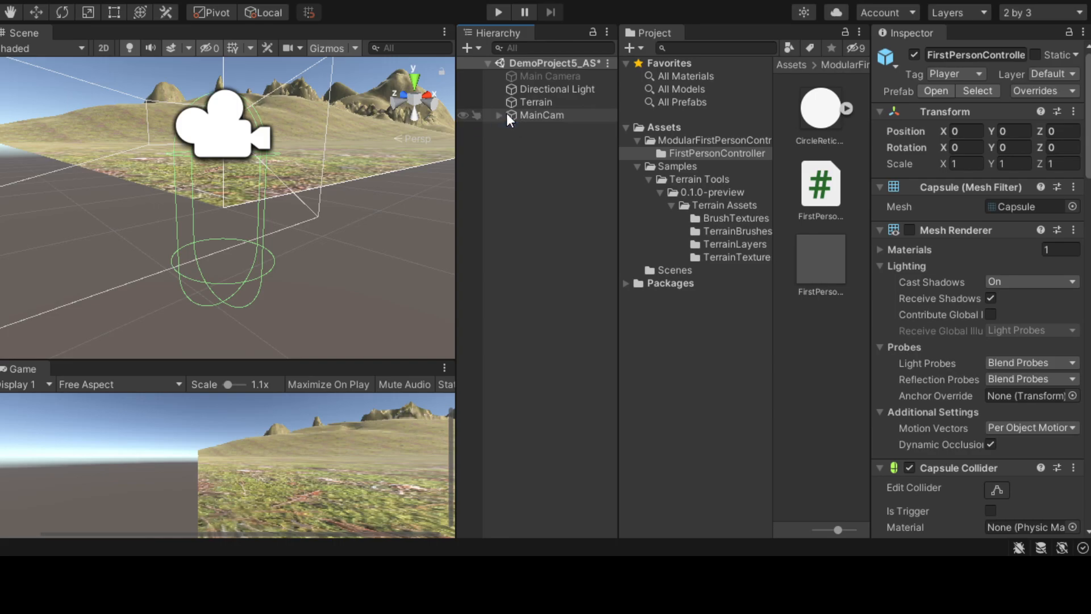
# Step: Select MainCam and try the Move, Rotate and Scale tools on it, finishing with the Move tool active
pyautogui.click(547, 115)
pyautogui.scroll(3, 341, 144)
pyautogui.scroll(-3, 340, 138)
pyautogui.moveTo(173, 149); pyautogui.dragTo(209, 193, button='middle')
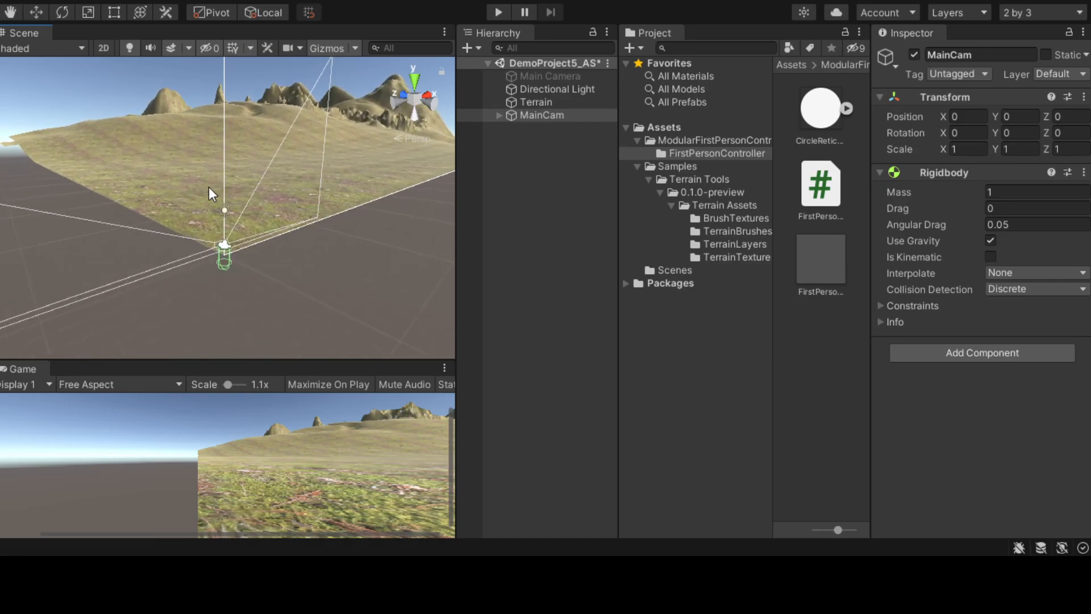
pyautogui.click(34, 12)
pyautogui.click(61, 12)
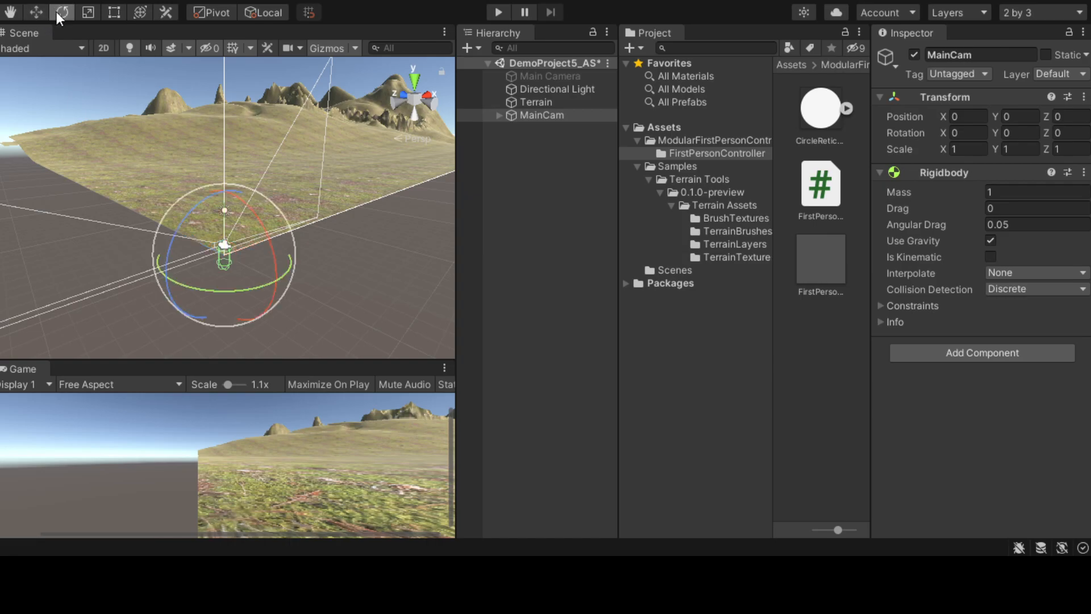
pyautogui.press('w')
pyautogui.press('e')
pyautogui.press('w')
pyautogui.press('e')
pyautogui.press('r')
pyautogui.press('w')
pyautogui.press('e')
pyautogui.press('r')
pyautogui.press('w')
pyautogui.press('e')
pyautogui.press('r')
pyautogui.press('e')
pyautogui.press('w')
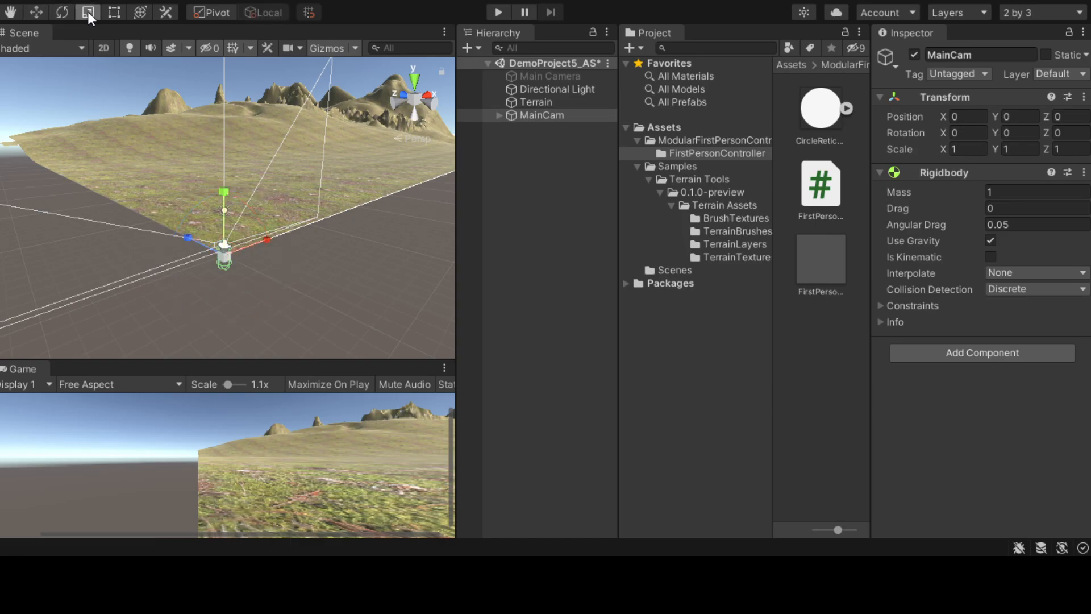
pyautogui.press('e')
pyautogui.press('w')
pyautogui.press('e')
pyautogui.press('w')
pyautogui.press('e')
pyautogui.press('w')
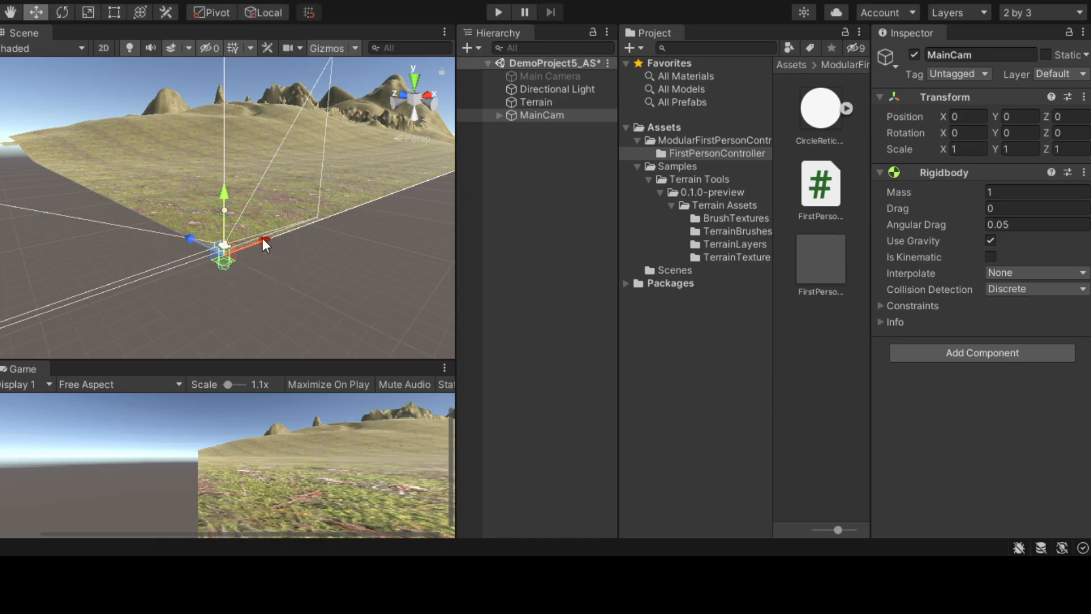
# Step: Move MainCam along the terrain's edge on the X axis to about 283.1, checking it from the top view
pyautogui.moveTo(265, 241); pyautogui.dragTo(408, 195)
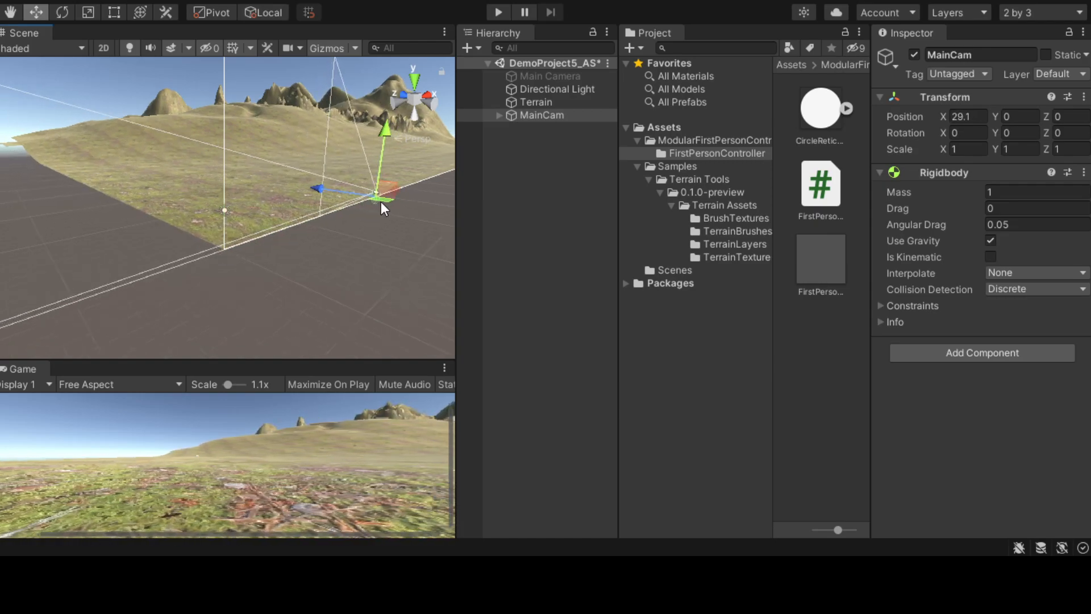
pyautogui.moveTo(307, 223); pyautogui.dragTo(308, 208, button='middle')
pyautogui.click(414, 79)
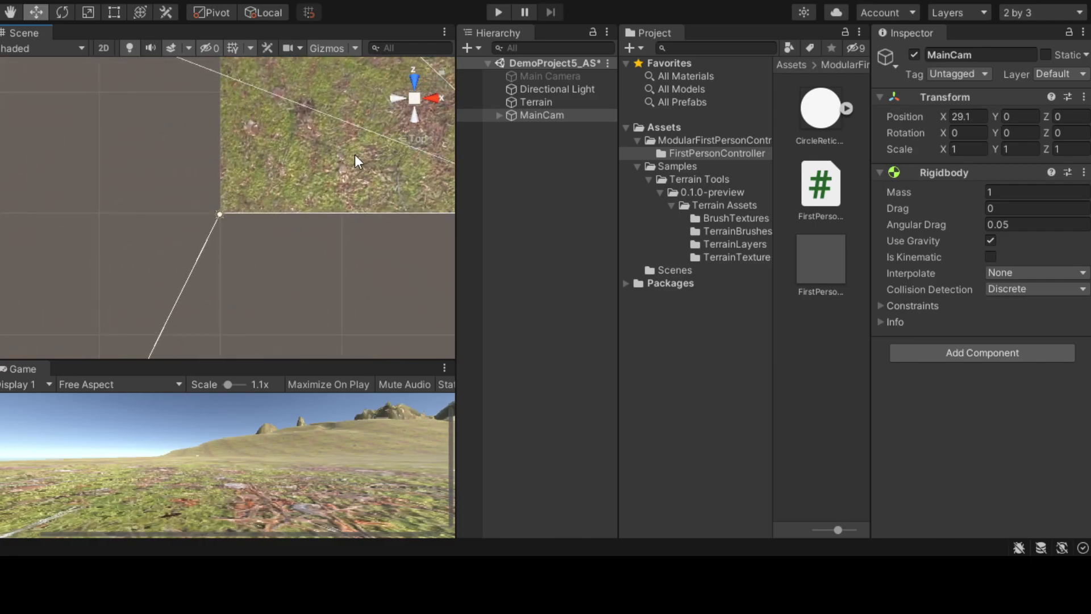
pyautogui.scroll(-15, 353, 162)
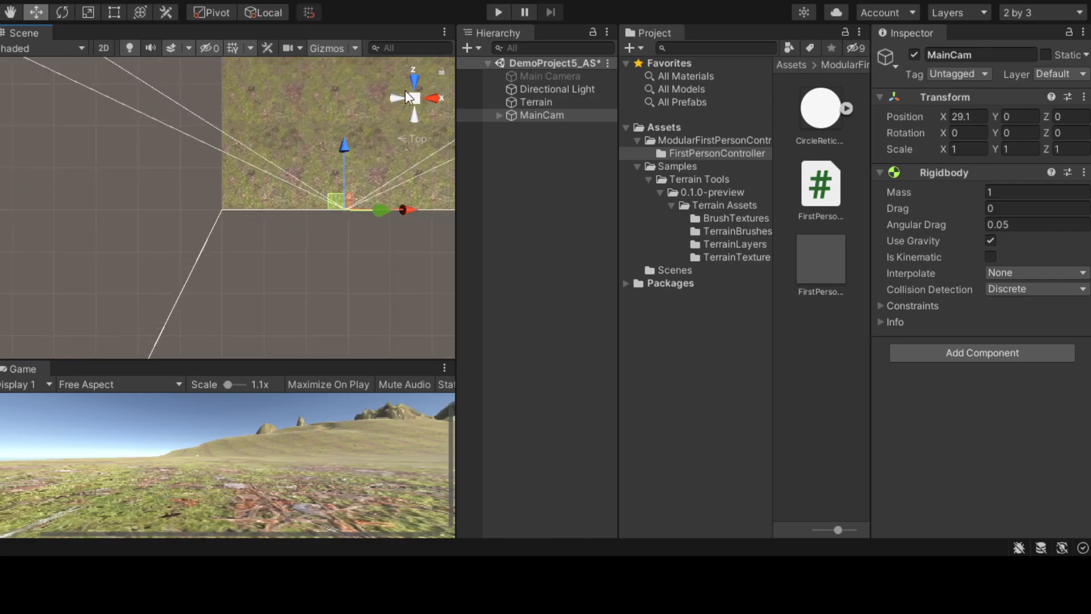
pyautogui.moveTo(364, 99); pyautogui.dragTo(217, 224, button='middle')
pyautogui.scroll(-15, 269, 153)
pyautogui.scroll(-10, 298, 169)
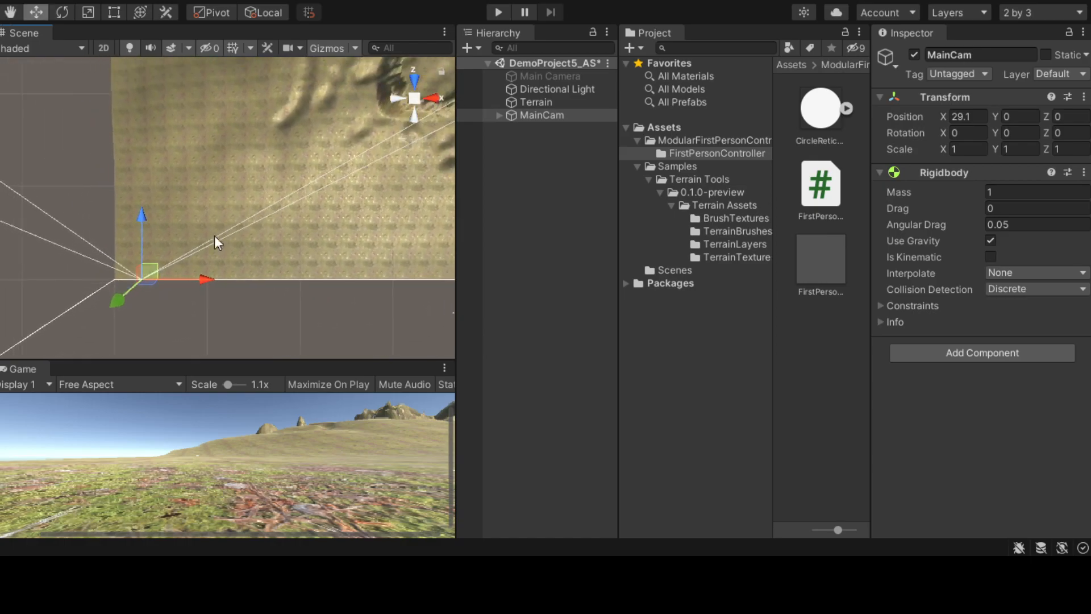
pyautogui.moveTo(204, 289); pyautogui.dragTo(435, 260)
pyautogui.scroll(-12, 366, 230)
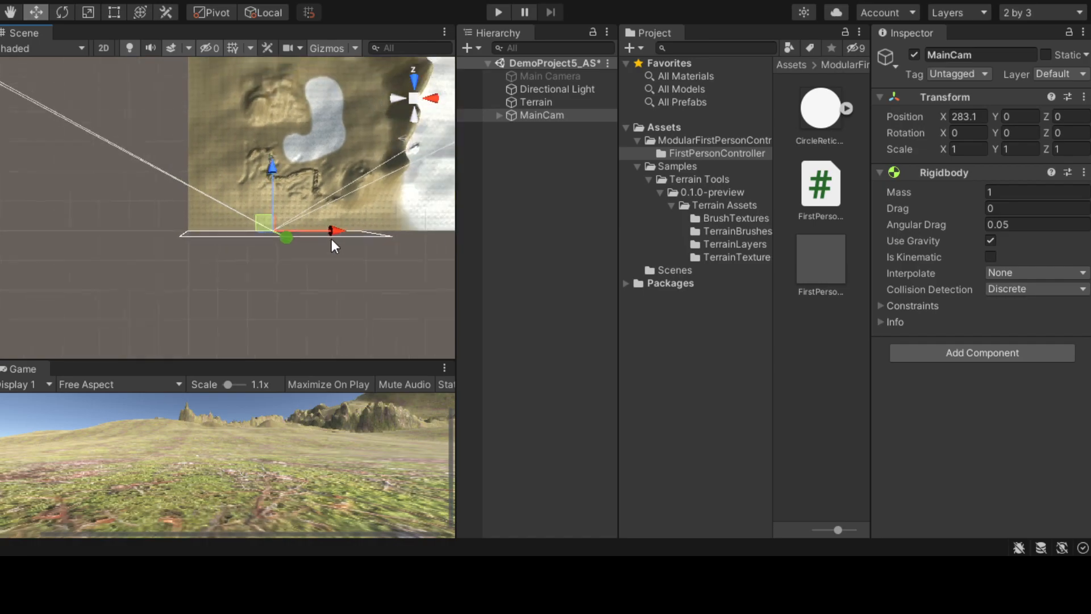
# Step: Move MainCam above the white painted area in the middle of the terrain, at about position 457, 49, 342
pyautogui.moveTo(261, 167); pyautogui.dragTo(276, 100)
pyautogui.moveTo(324, 153); pyautogui.dragTo(366, 154)
pyautogui.moveTo(305, 97); pyautogui.dragTo(311, 84)
pyautogui.moveTo(267, 214); pyautogui.dragTo(317, 256, button='right')
pyautogui.press('w')
pyautogui.moveTo(322, 166); pyautogui.dragTo(325, 160)
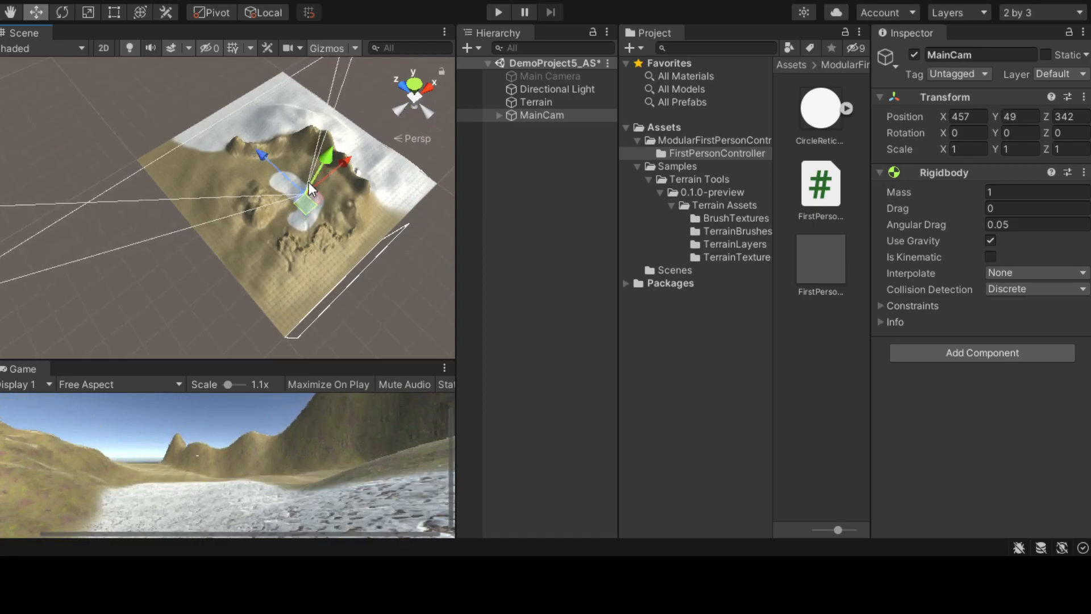
# Step: Enlarge the Game view slightly and set its scale to 1x
pyautogui.scroll(4, 275, 232)
pyautogui.moveTo(283, 357)
pyautogui.mouseDown()
pyautogui.moveTo(282, 183)
pyautogui.moveTo(284, 322)
pyautogui.moveTo(295, 343)
pyautogui.mouseUp()
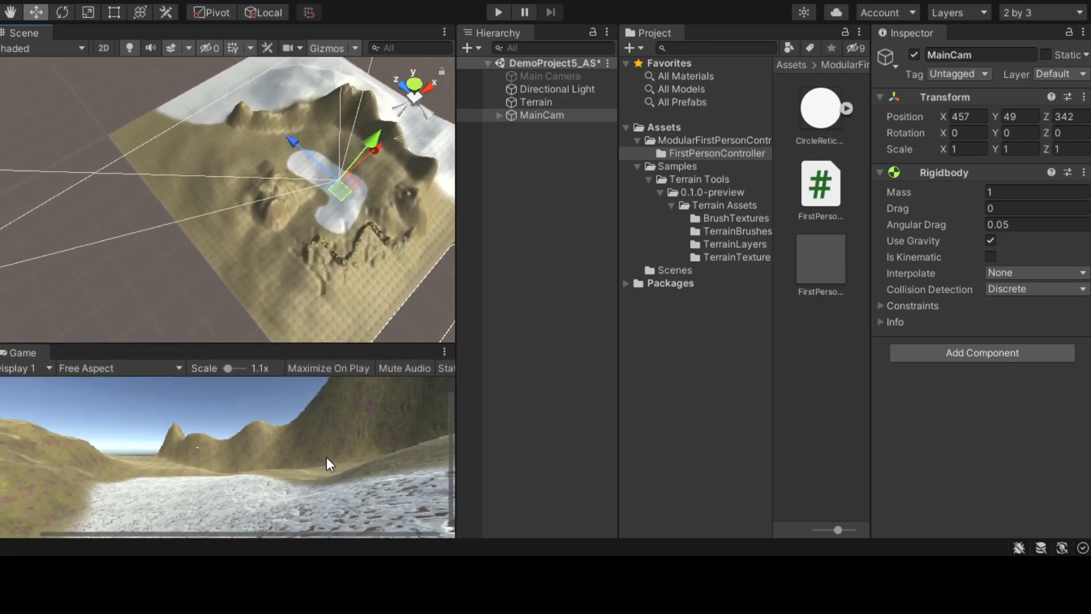
pyautogui.scroll(-1, 330, 459)
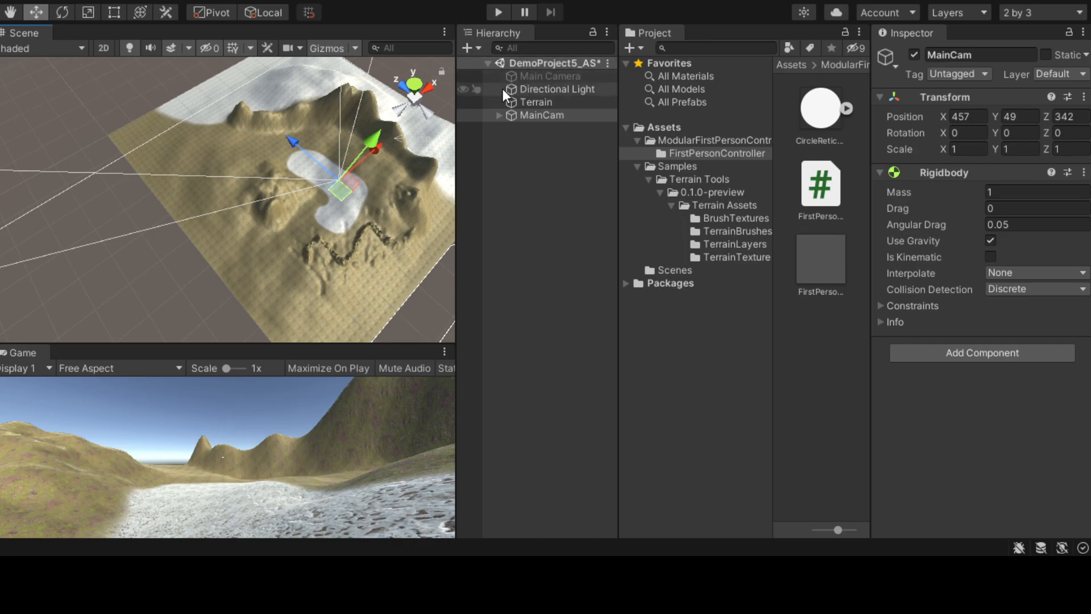
pyautogui.scroll(2, 299, 247)
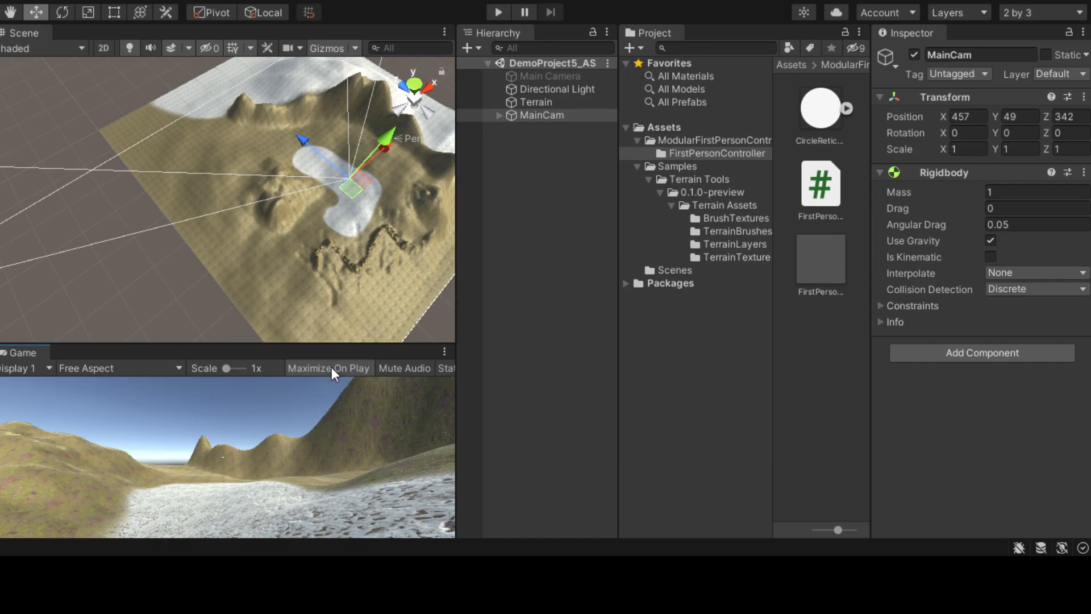
# Step: Turn on Maximize On Play and run the game to explore the terrain in first person, ending with play mode stopped
pyautogui.click(363, 375)
pyautogui.click(494, 12)
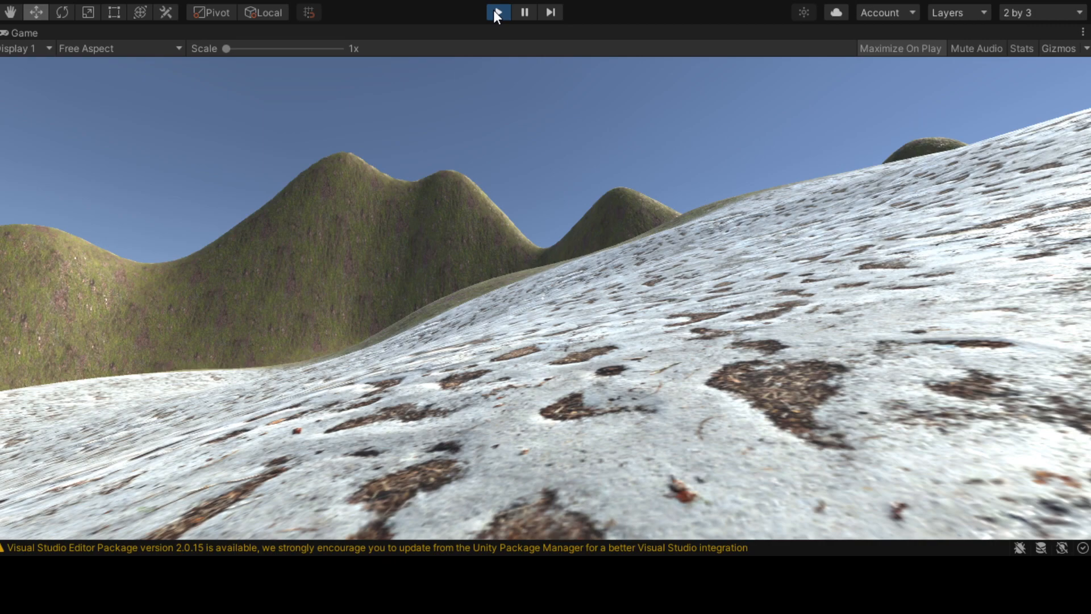
pyautogui.click(494, 13)
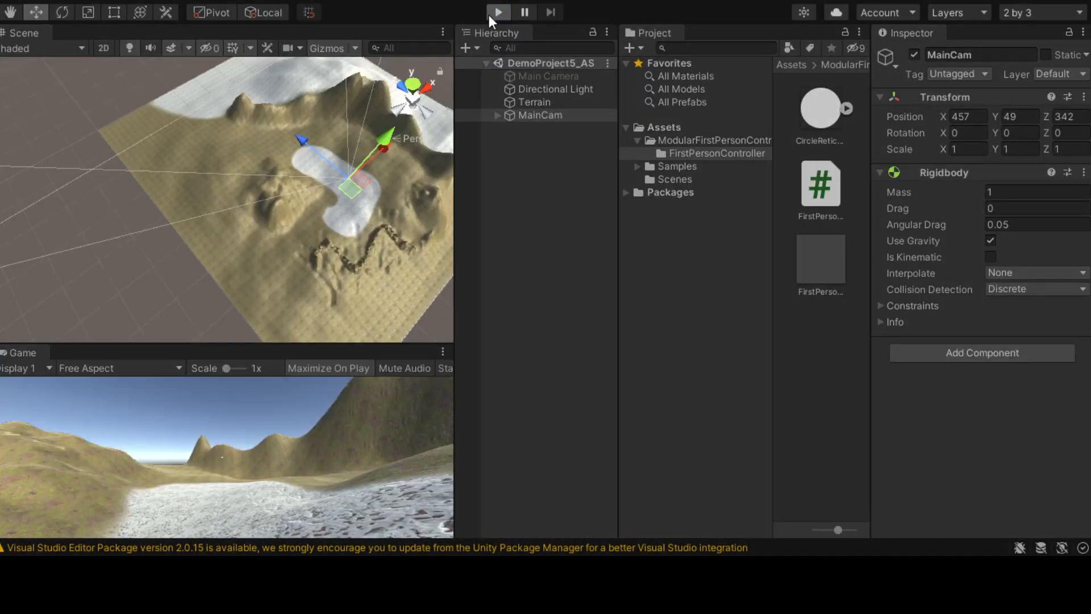
# Step: Run and pause the game, add a cube to the scene during play mode, and stop the game
pyautogui.click(490, 14)
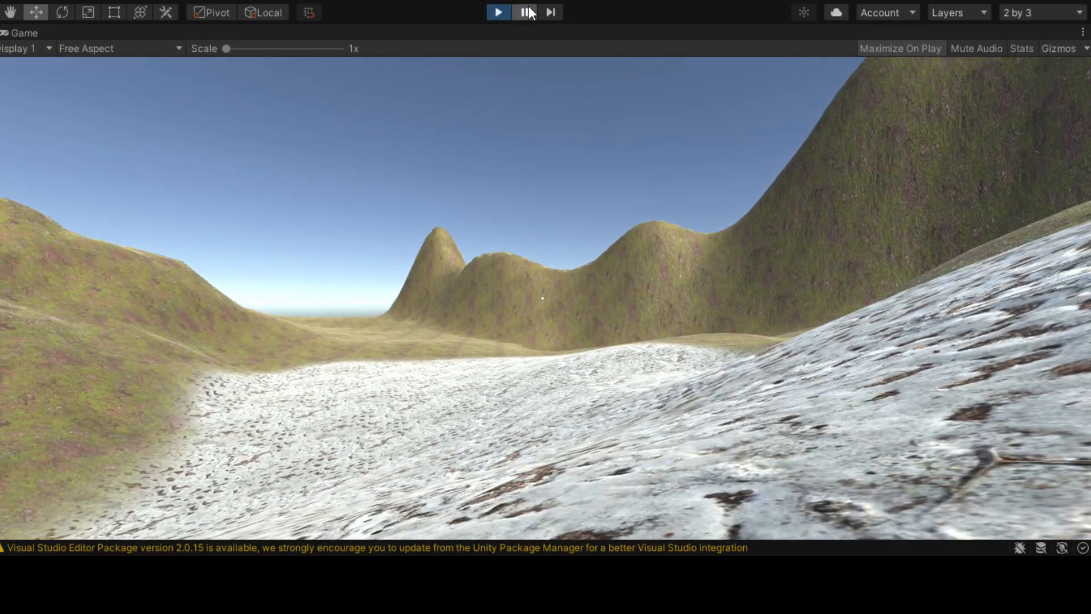
pyautogui.click(526, 13)
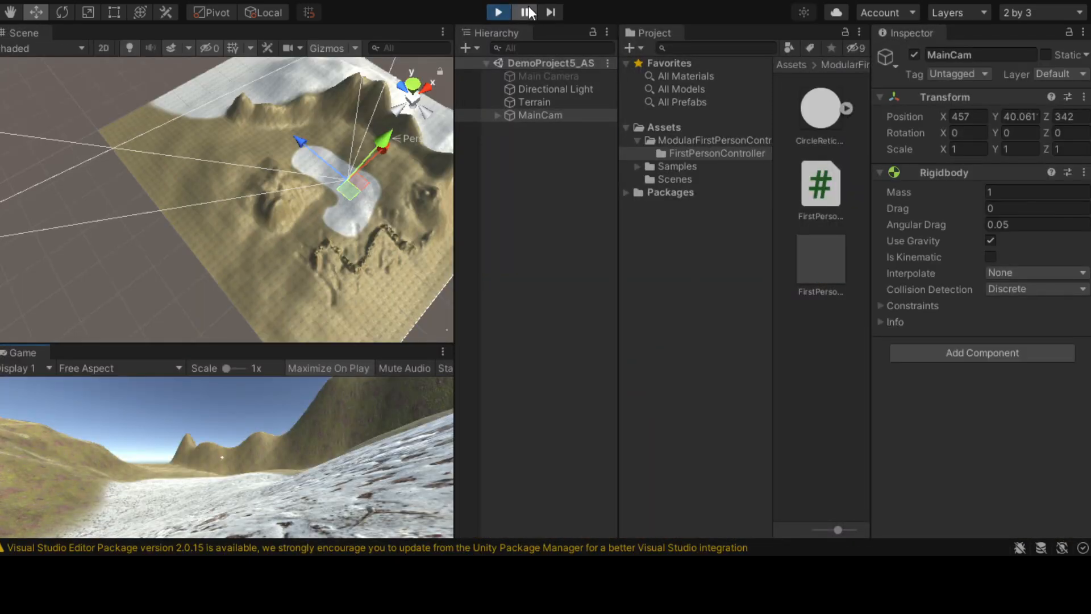
pyautogui.rightClick(542, 170)
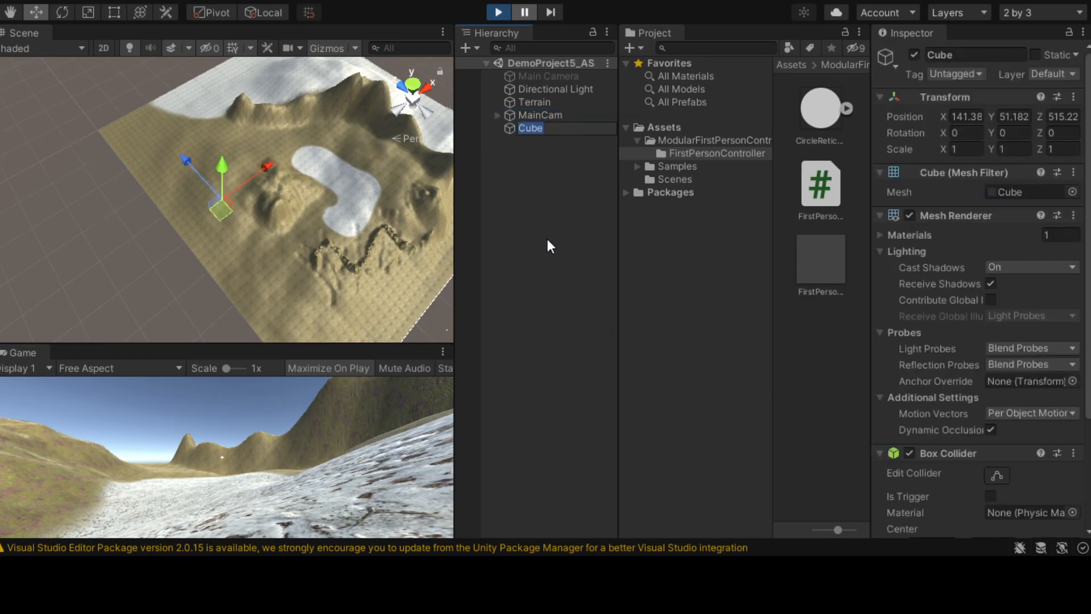
pyautogui.click(525, 177)
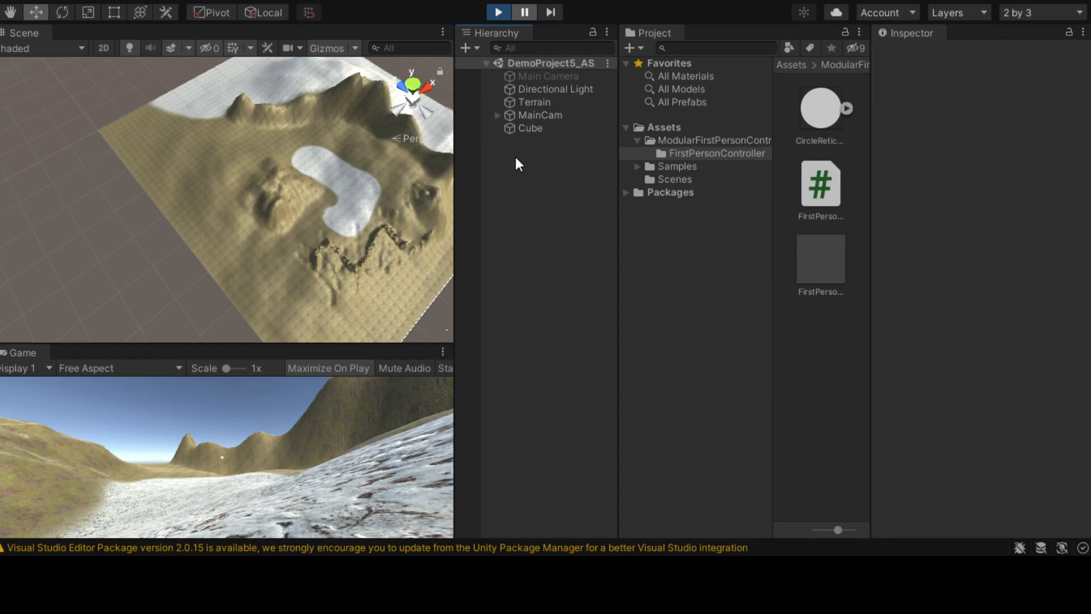
pyautogui.click(495, 12)
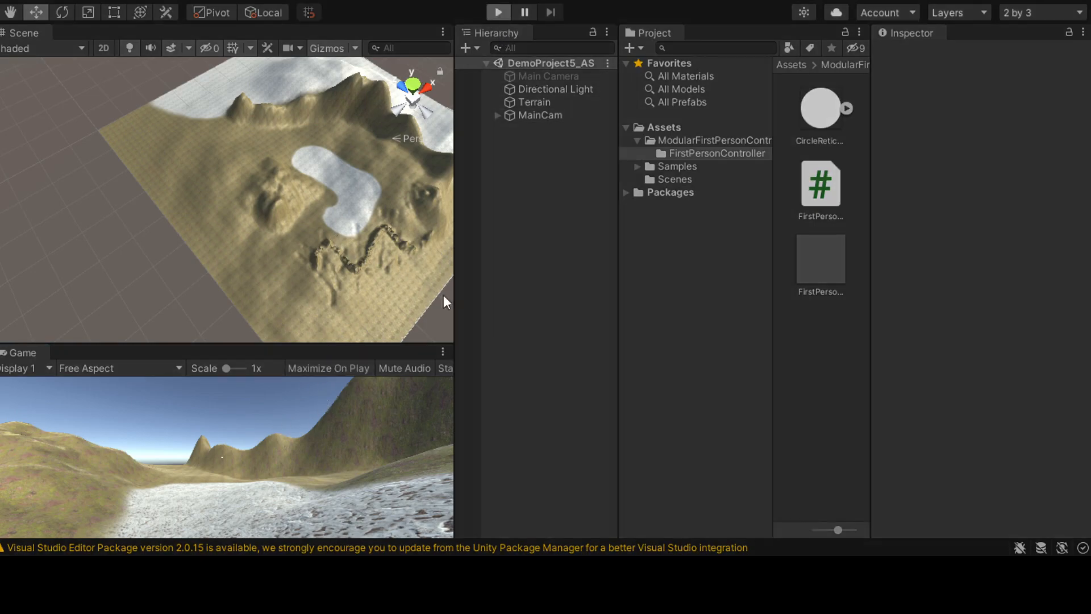
# Step: Test the game without maximizing the Game view, stop it, and turn Maximize On Play back on
pyautogui.click(498, 12)
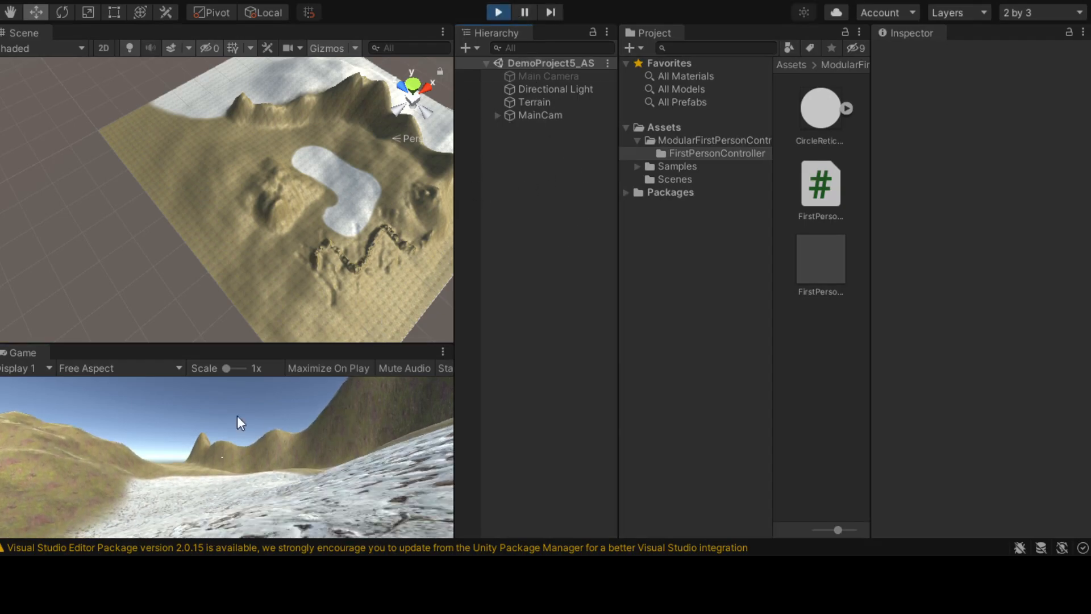
pyautogui.click(499, 12)
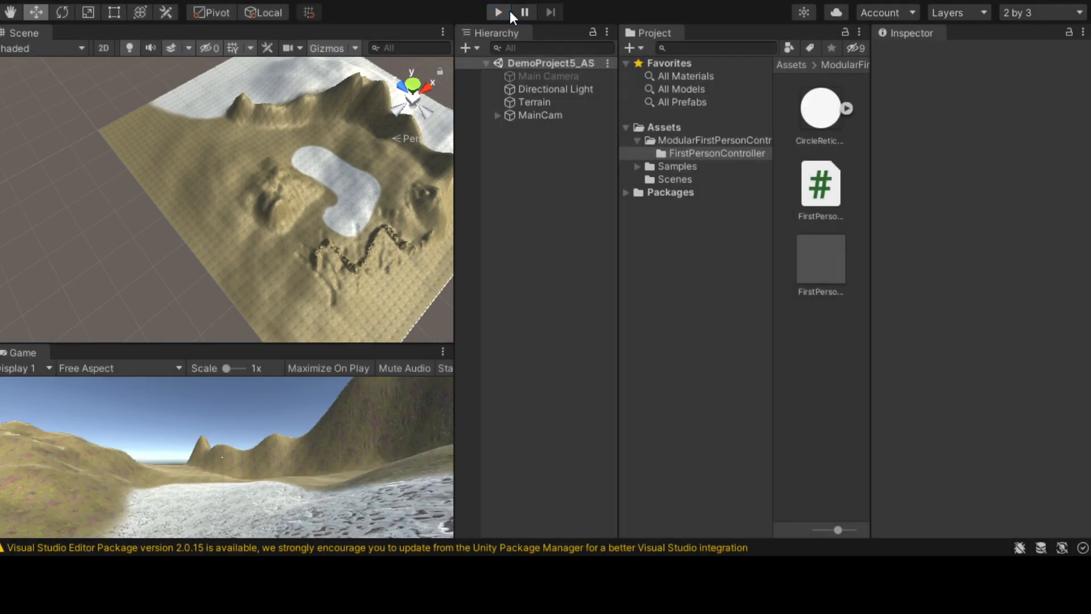
pyautogui.click(346, 367)
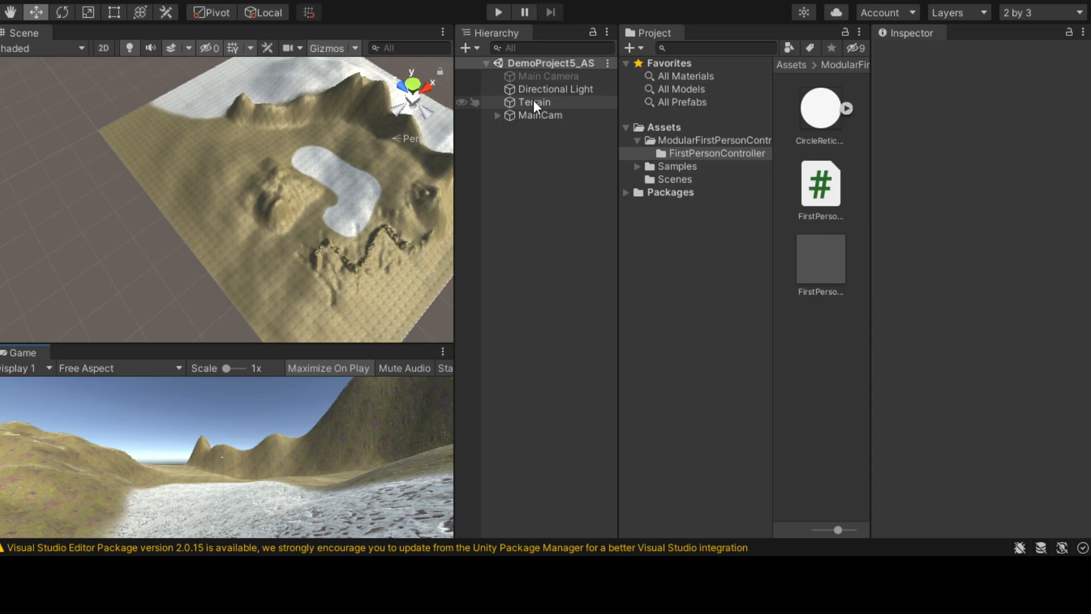
# Step: Expand MainCam down to PlayerCamera under Joint and examine its Camera component settings
pyautogui.click(499, 114)
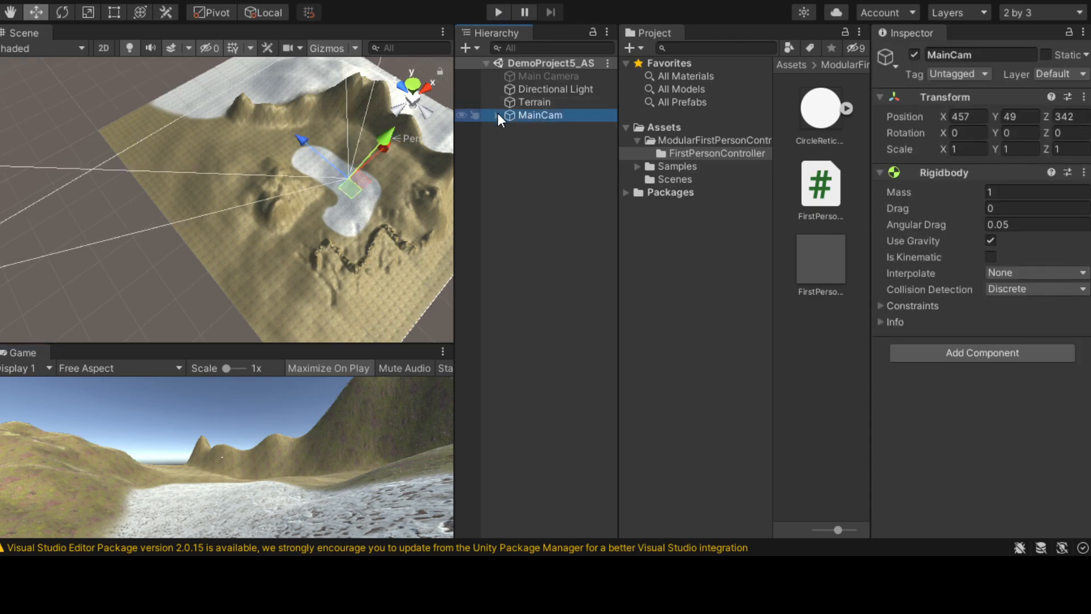
pyautogui.click(498, 115)
pyautogui.click(509, 128)
pyautogui.click(519, 142)
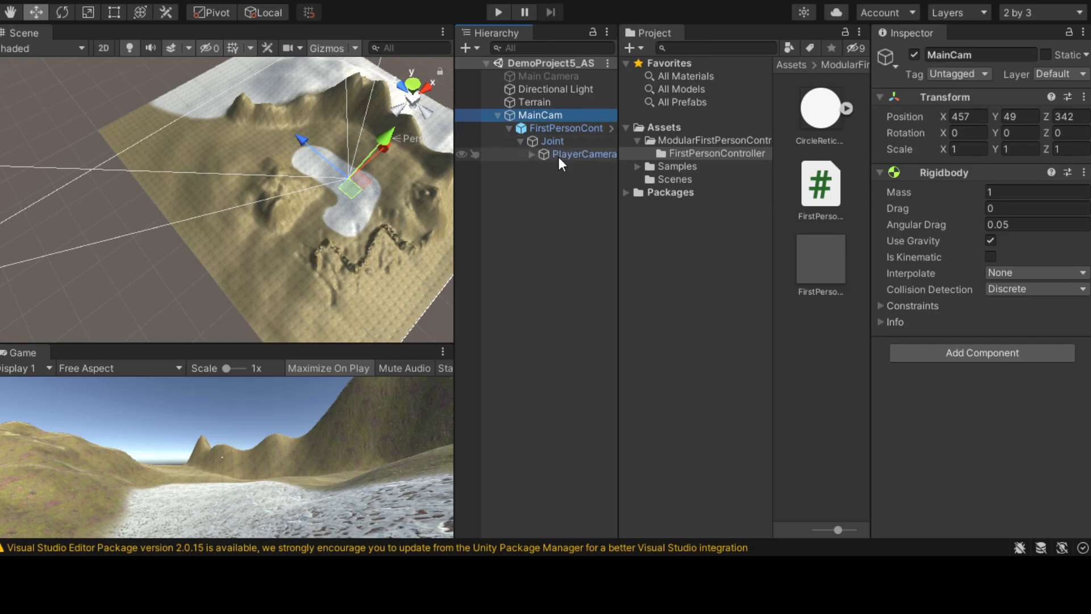
pyautogui.click(565, 155)
pyautogui.scroll(-2, 1006, 230)
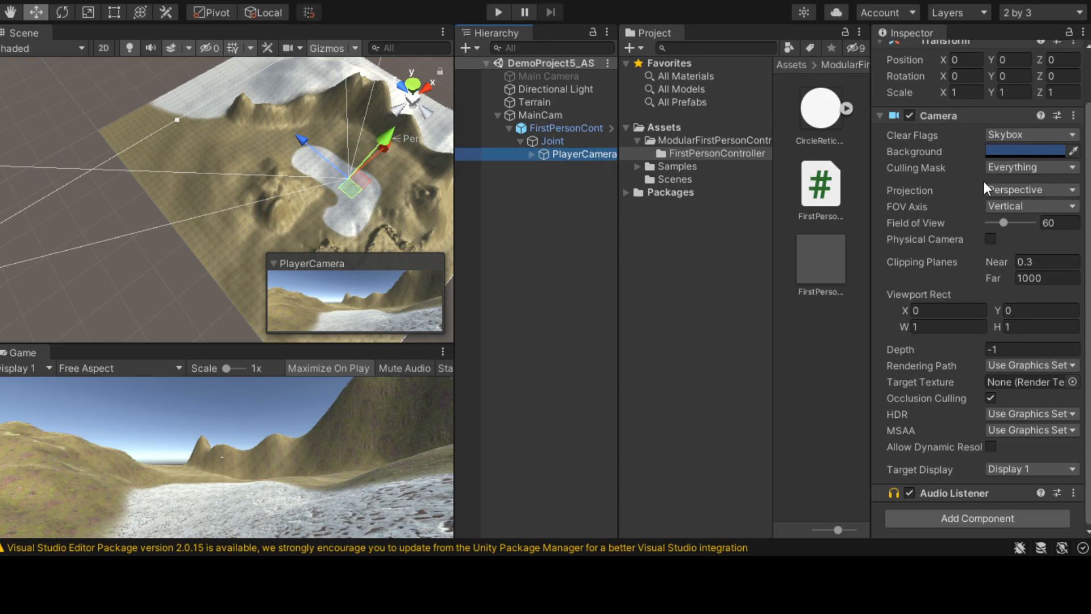
# Step: Examine the FirstPersonController's script settings for crosshair, zoom, walking and sprinting
pyautogui.click(578, 128)
pyautogui.scroll(-5, 960, 212)
pyautogui.scroll(-4, 990, 216)
pyautogui.scroll(-6, 960, 134)
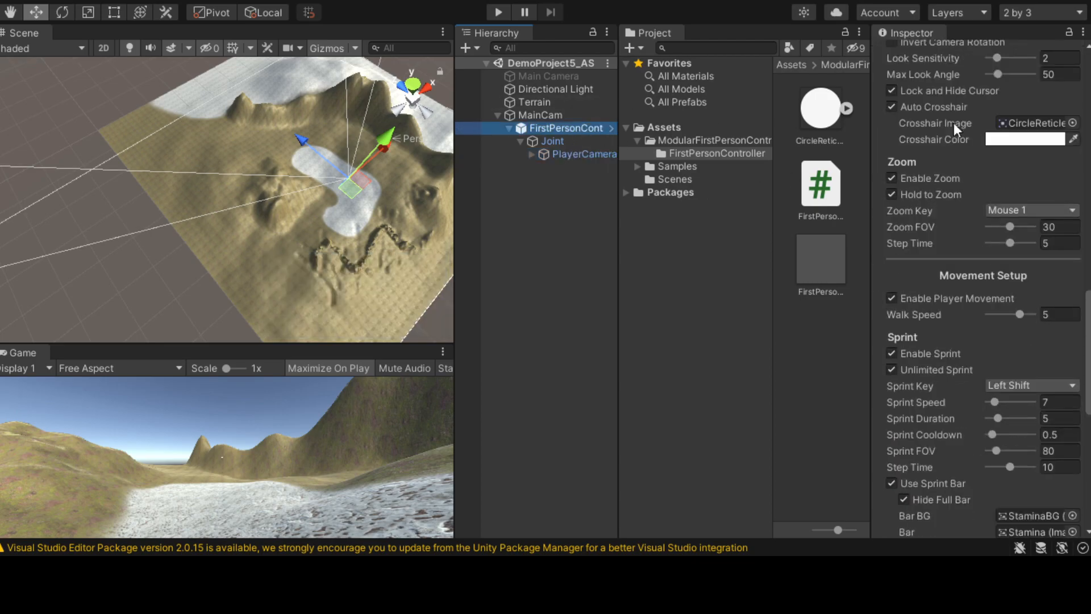
# Step: Examine the First Person Controller's camera, zoom, sprint, jump, crouch and head bob settings
pyautogui.scroll(3, 958, 104)
pyautogui.scroll(-3, 953, 197)
pyautogui.scroll(3, 1001, 91)
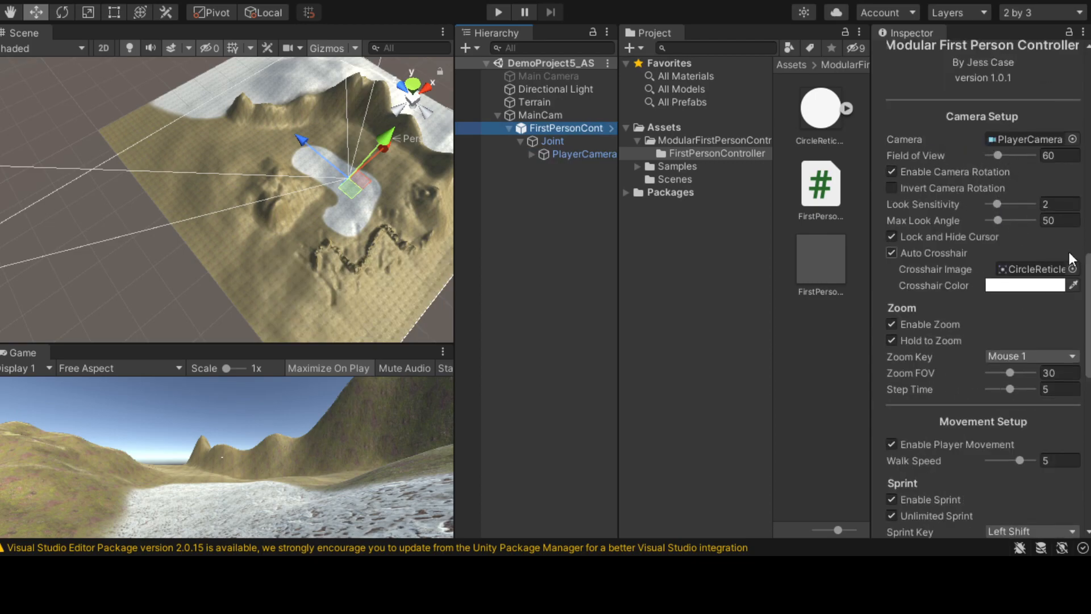
pyautogui.moveTo(1088, 265); pyautogui.dragTo(1083, 360)
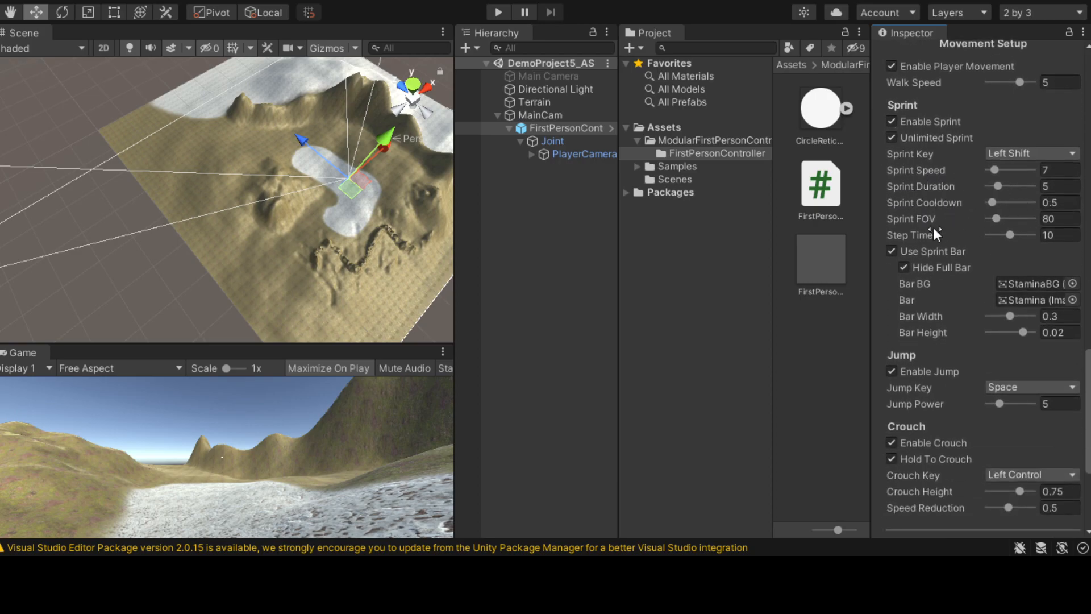
pyautogui.scroll(-4, 956, 305)
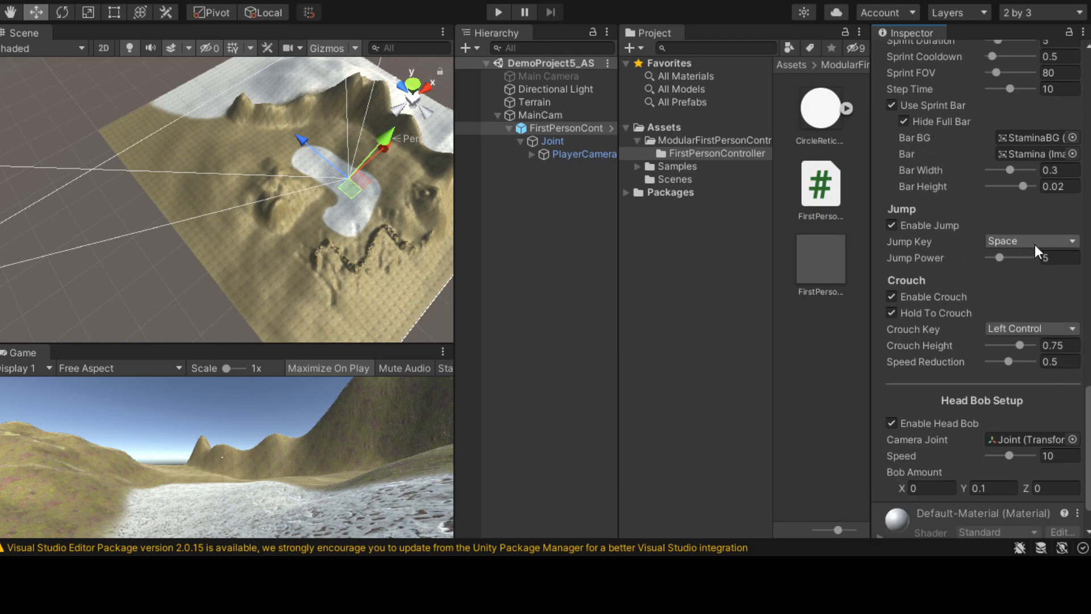
pyautogui.scroll(4, 1035, 245)
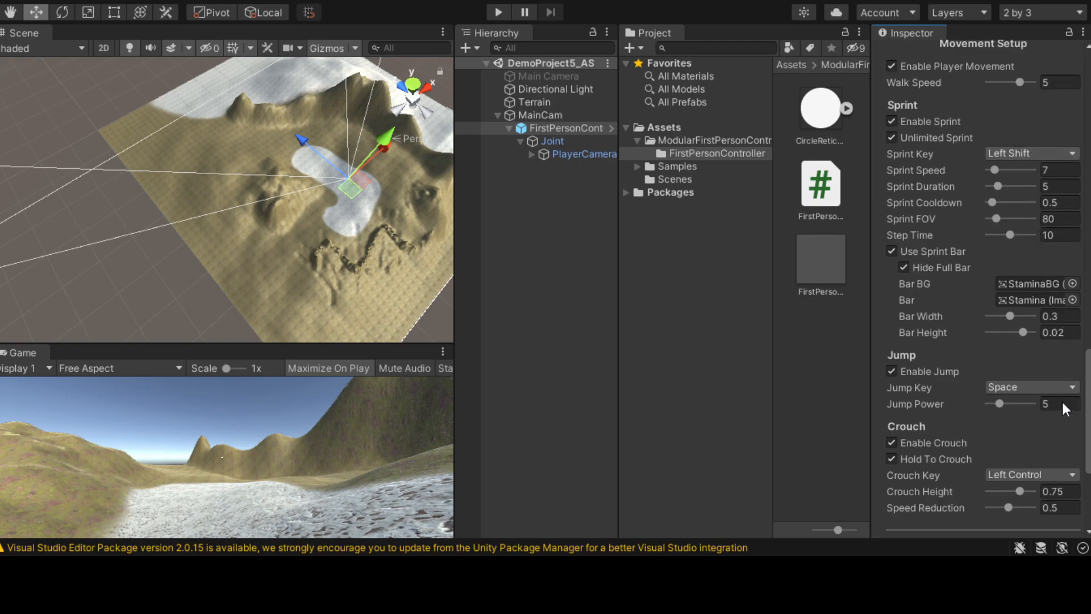
pyautogui.scroll(-4, 1046, 398)
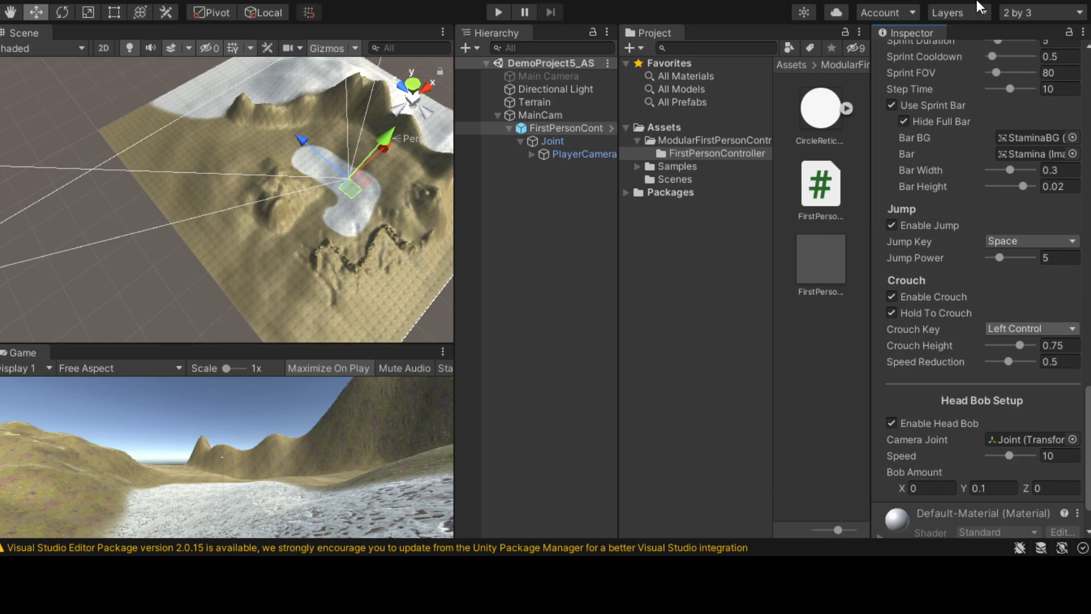
pyautogui.scroll(-2, 947, 403)
pyautogui.click(892, 369)
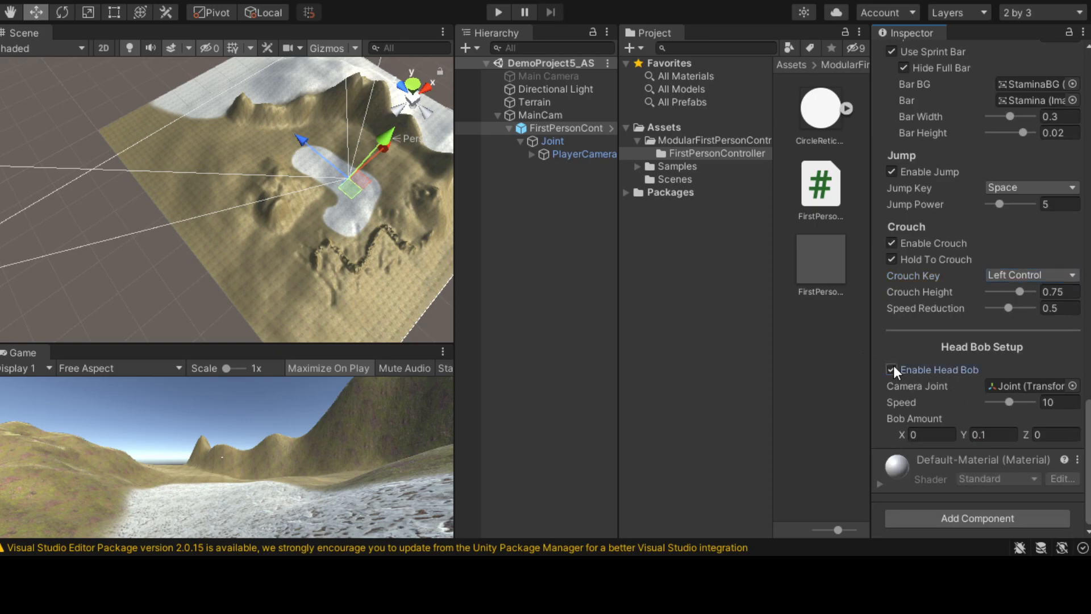
pyautogui.click(892, 369)
pyautogui.scroll(15, 997, 357)
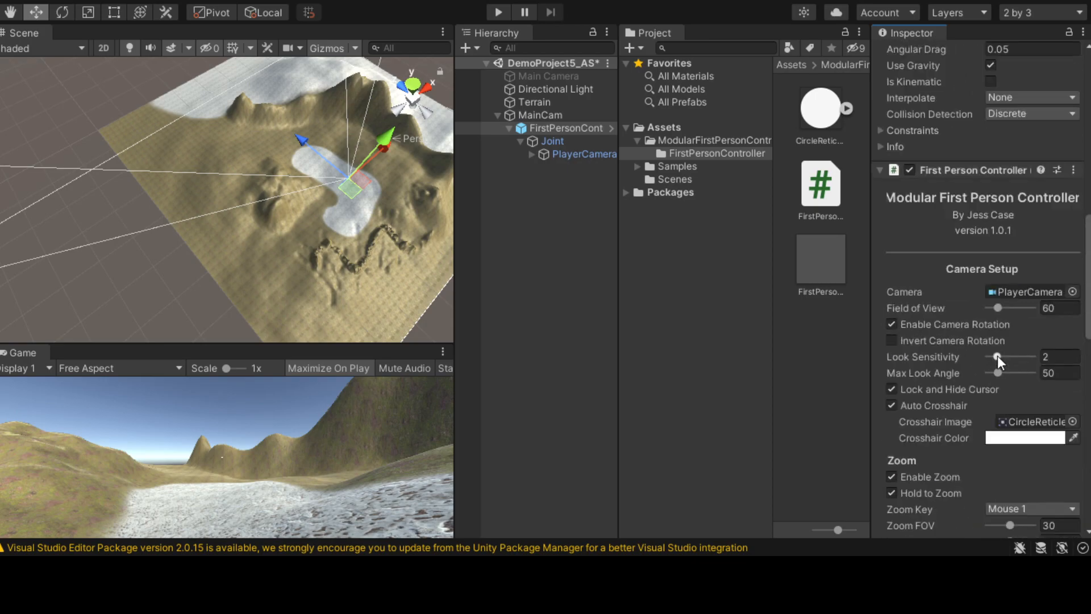
pyautogui.scroll(10, 997, 355)
# Step: Set the PlayerCamera's Clear Flags to Solid Color and its background colour to green
pyautogui.click(574, 156)
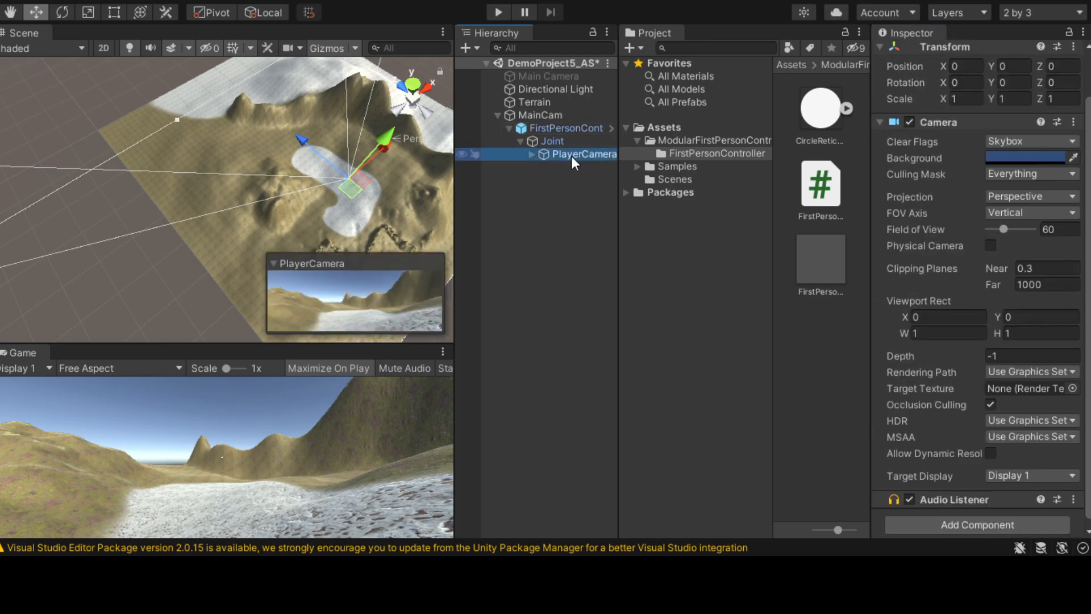
pyautogui.click(1052, 152)
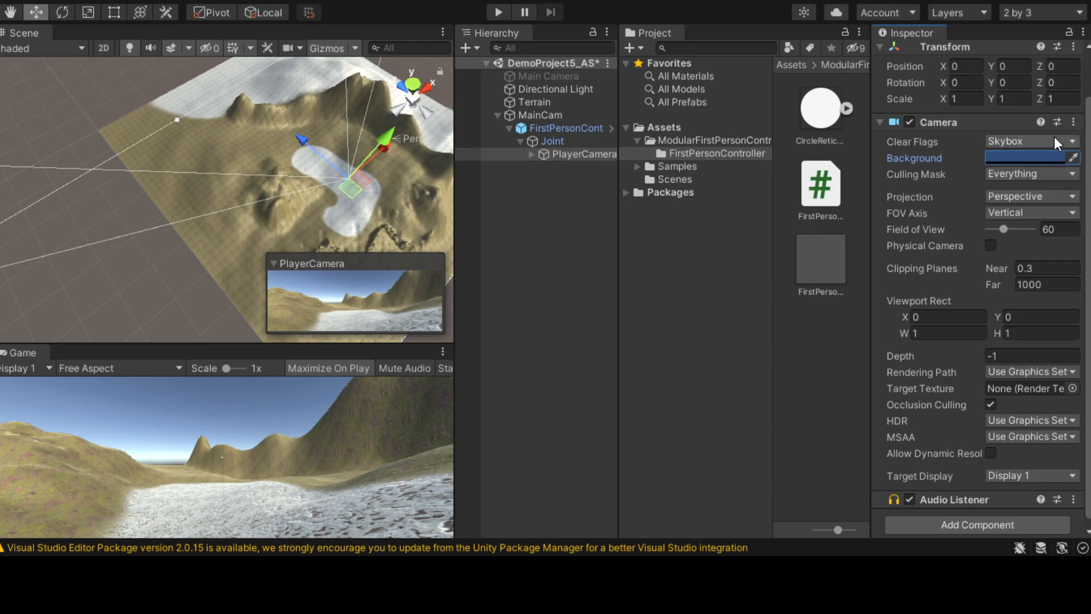
pyautogui.click(1047, 176)
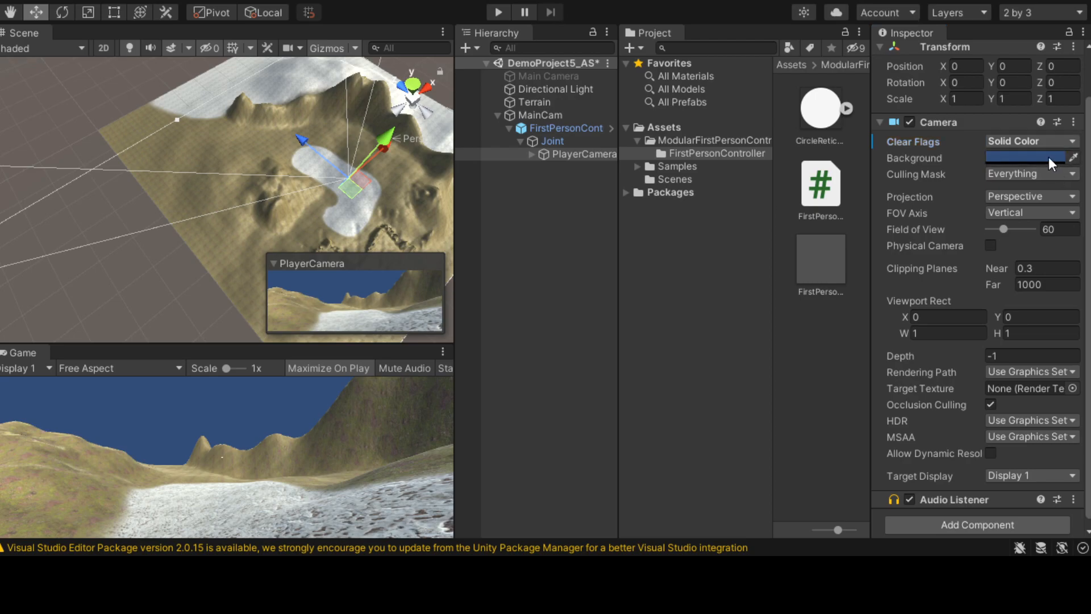
pyautogui.moveTo(1031, 214); pyautogui.dragTo(957, 203)
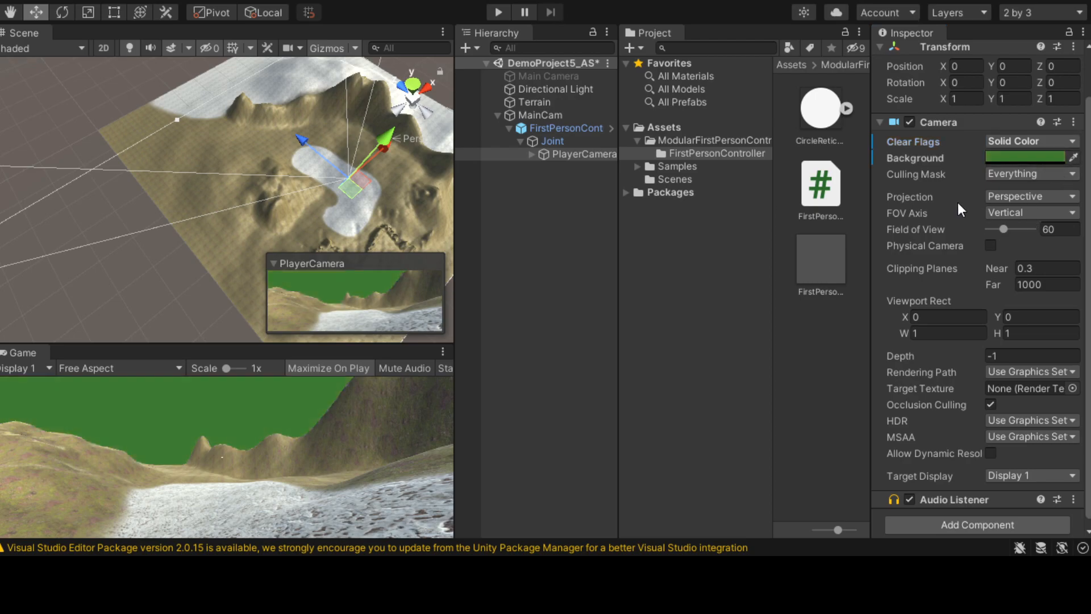
# Step: Set the PlayerCamera's Clear Flags to Skybox and keep its Field of View at 60
pyautogui.click(1043, 141)
pyautogui.click(1033, 154)
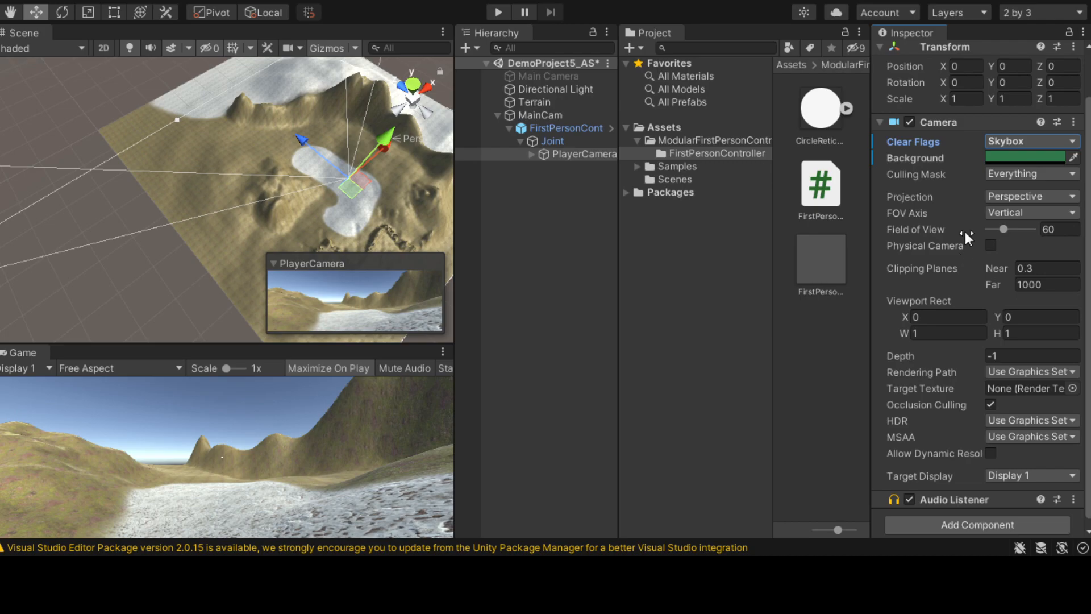
pyautogui.moveTo(1005, 228)
pyautogui.mouseDown()
pyautogui.moveTo(1020, 232)
pyautogui.moveTo(995, 231)
pyautogui.moveTo(1004, 230)
pyautogui.mouseUp()
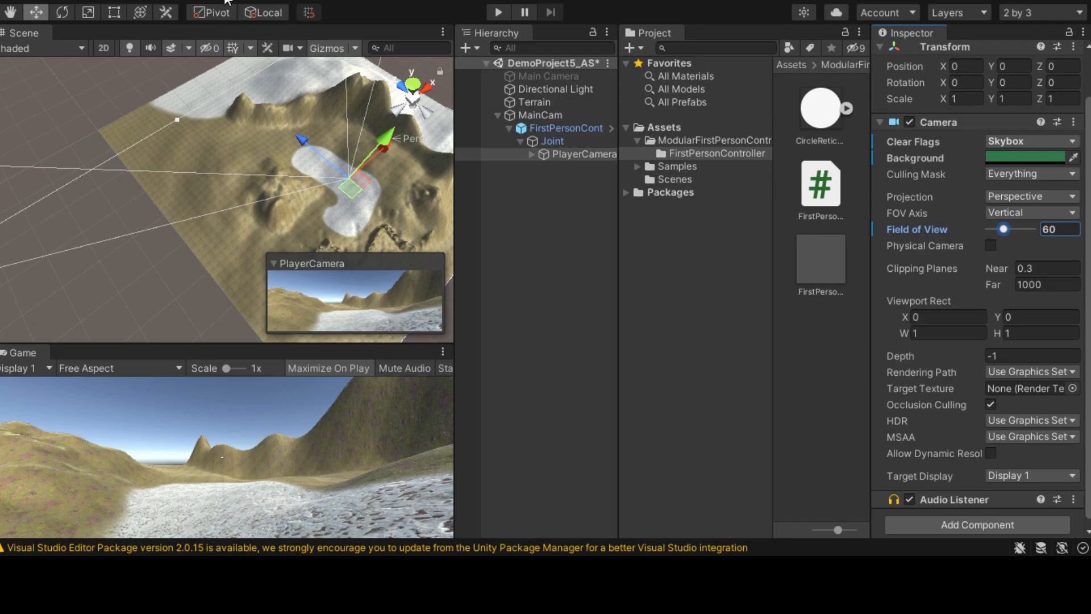
# Step: Import the Skybox sample package into the project
pyautogui.click(288, 159)
pyautogui.click(157, 265)
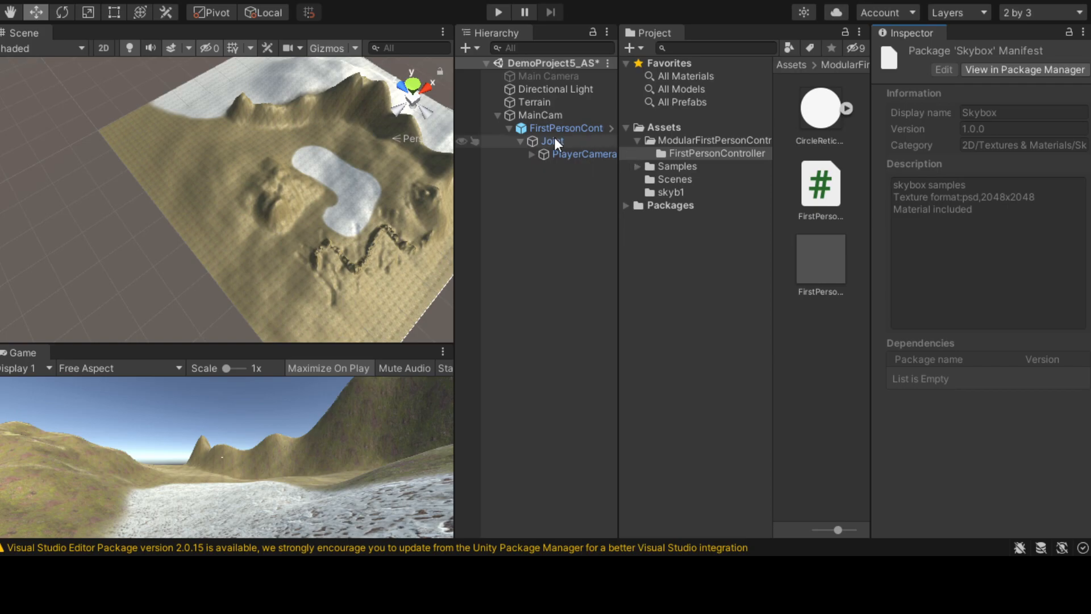
# Step: Add a Skybox component to the PlayerCamera and assign the sky,startday material as its custom skybox
pyautogui.click(555, 154)
pyautogui.scroll(-2, 1078, 311)
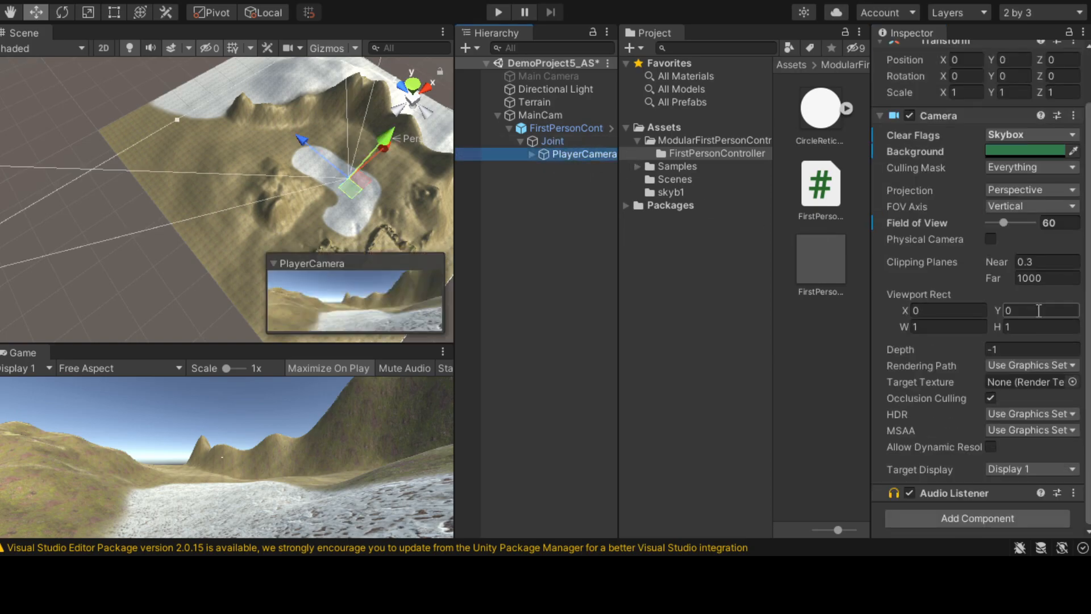
pyautogui.click(977, 521)
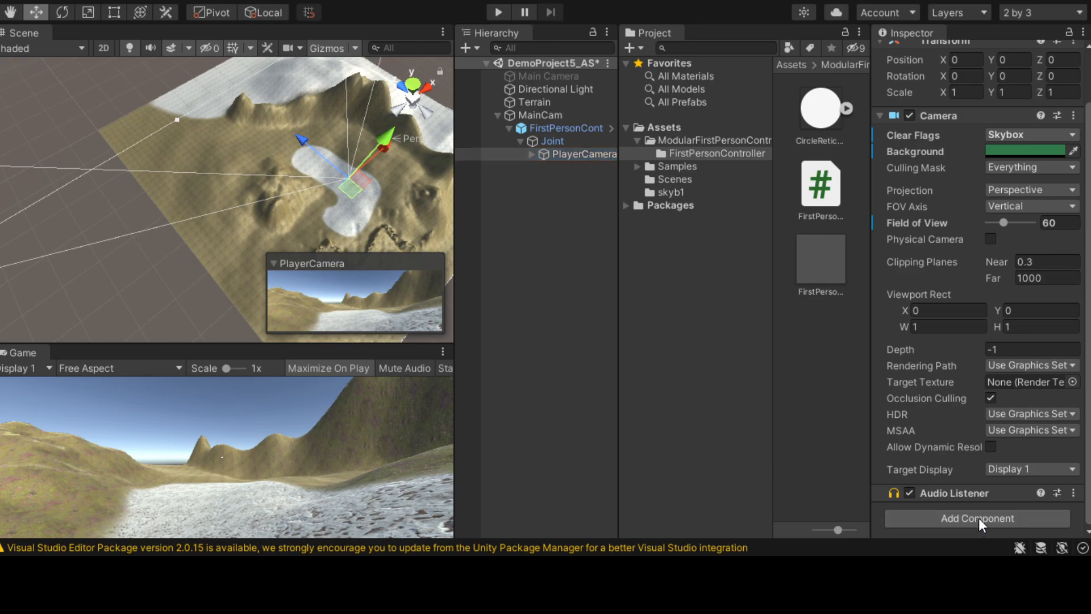
pyautogui.click(1012, 508)
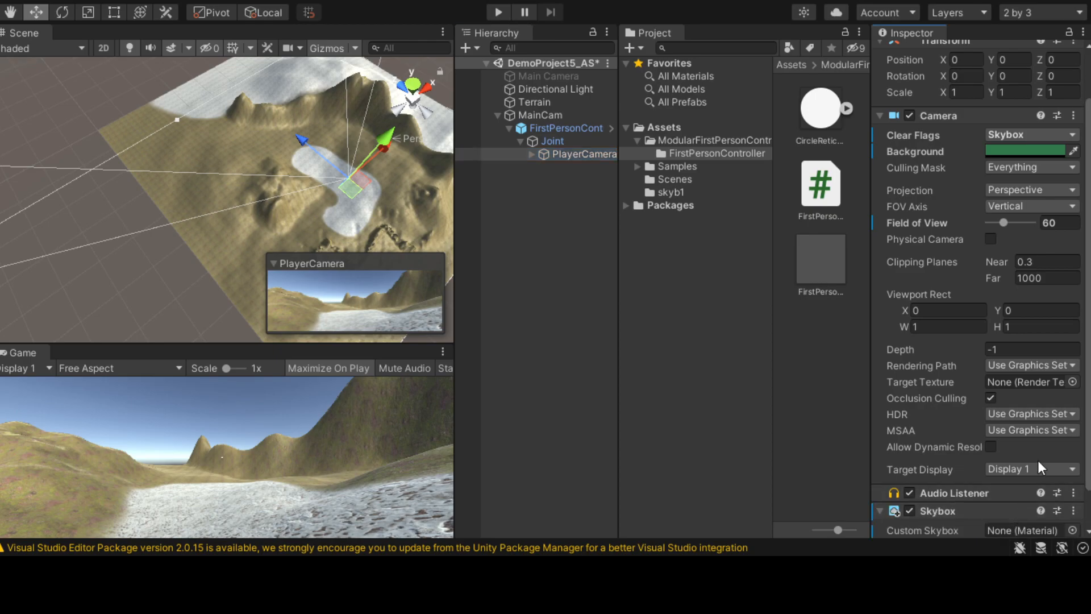
pyautogui.scroll(-2, 1023, 474)
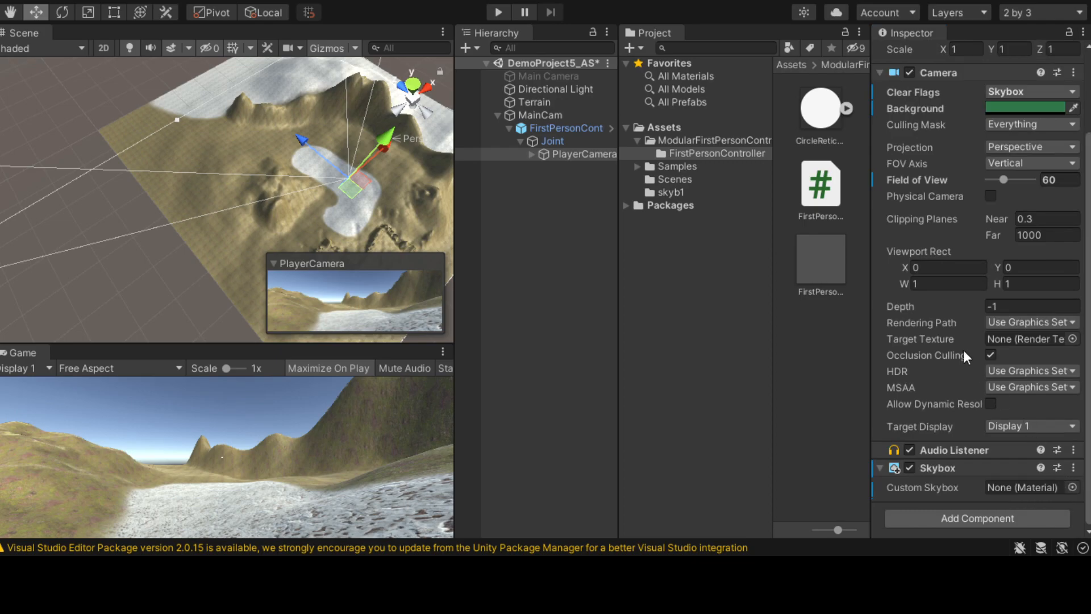
pyautogui.doubleClick(887, 245)
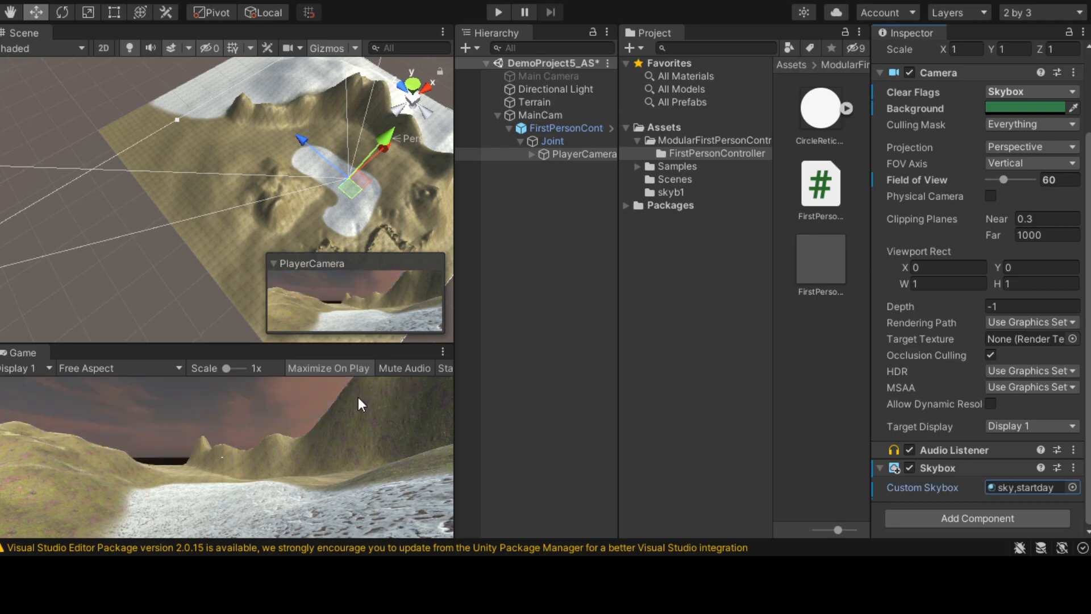
# Step: Play the scene to check the new sky from the first-person view and stop it
pyautogui.click(499, 12)
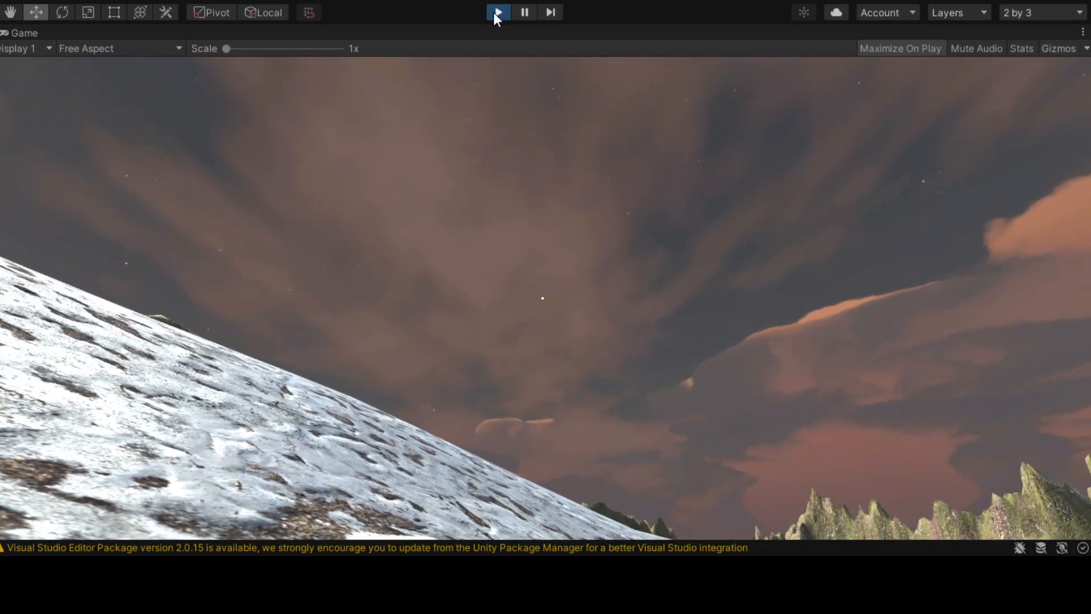
pyautogui.click(492, 14)
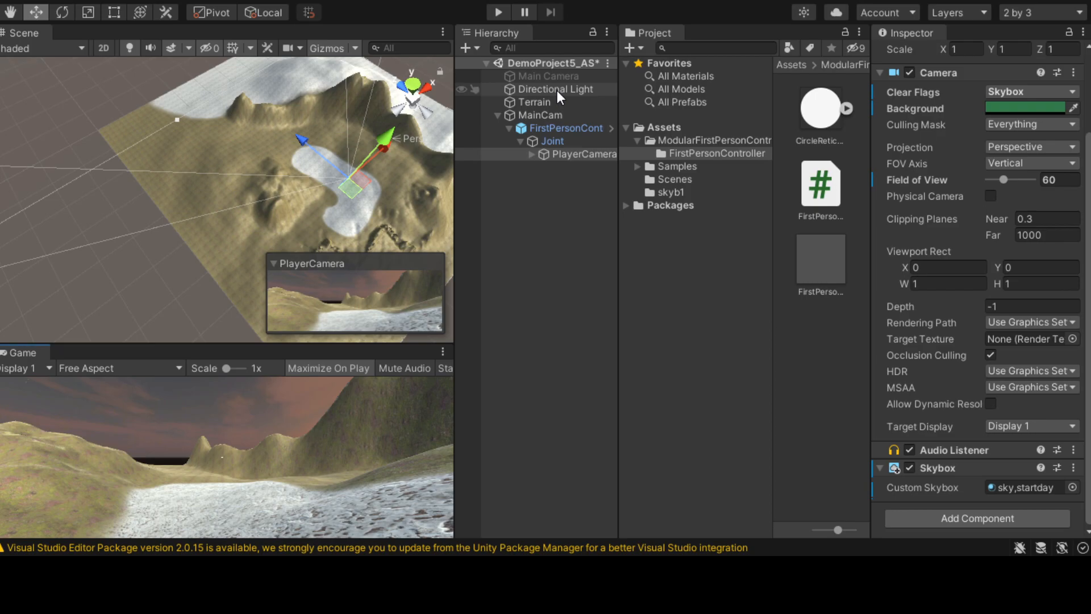
# Step: Rotate the Directional Light to about X -325, Y -49.98, Z -235.2, keeping its position at 0, 3, 0
pyautogui.doubleClick(557, 91)
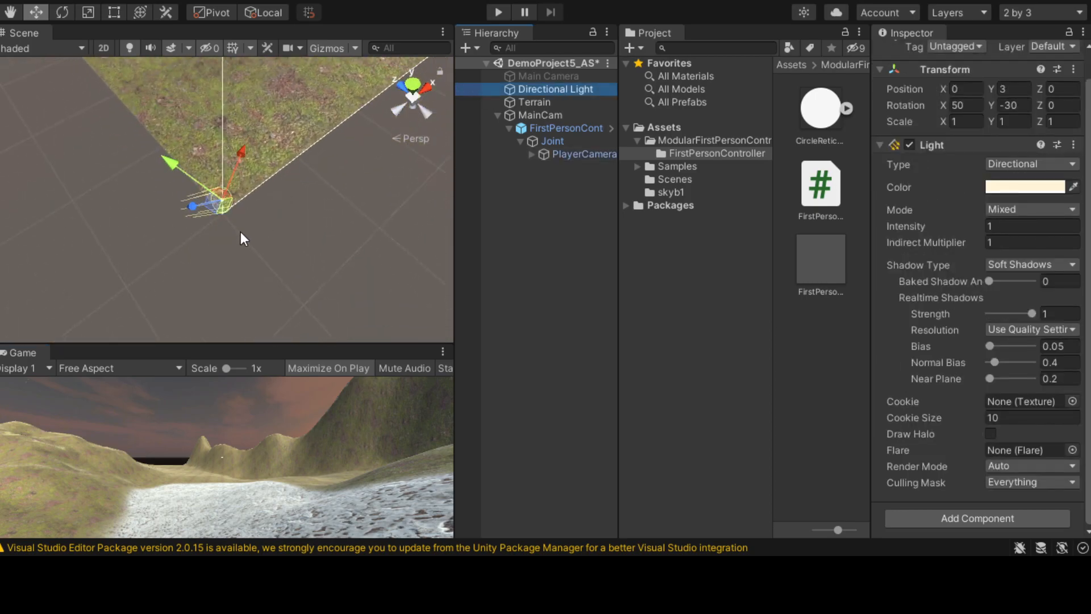
pyautogui.doubleClick(558, 83)
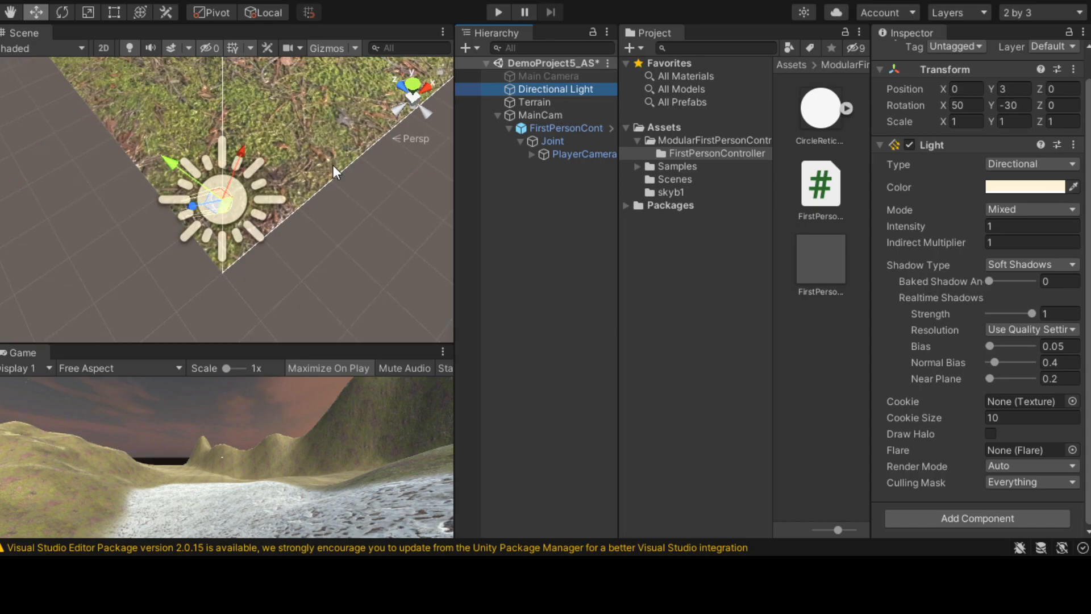
pyautogui.moveTo(269, 184); pyautogui.dragTo(233, 237, button='right')
pyautogui.moveTo(240, 282); pyautogui.dragTo(193, 239)
pyautogui.hotkey('ctrl', 'z')
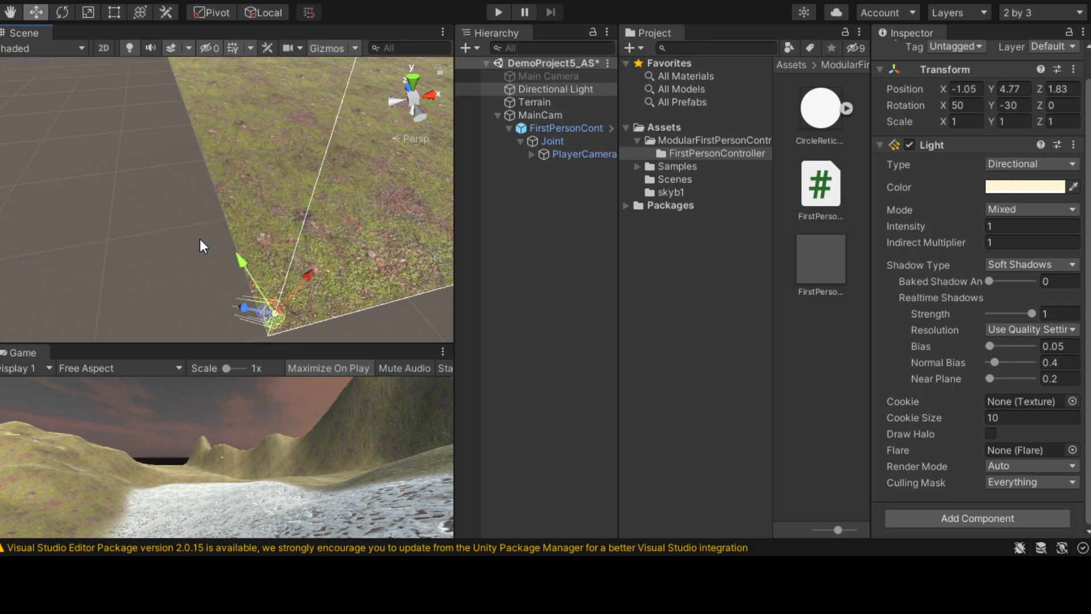
pyautogui.click(59, 14)
pyautogui.scroll(-3, 384, 227)
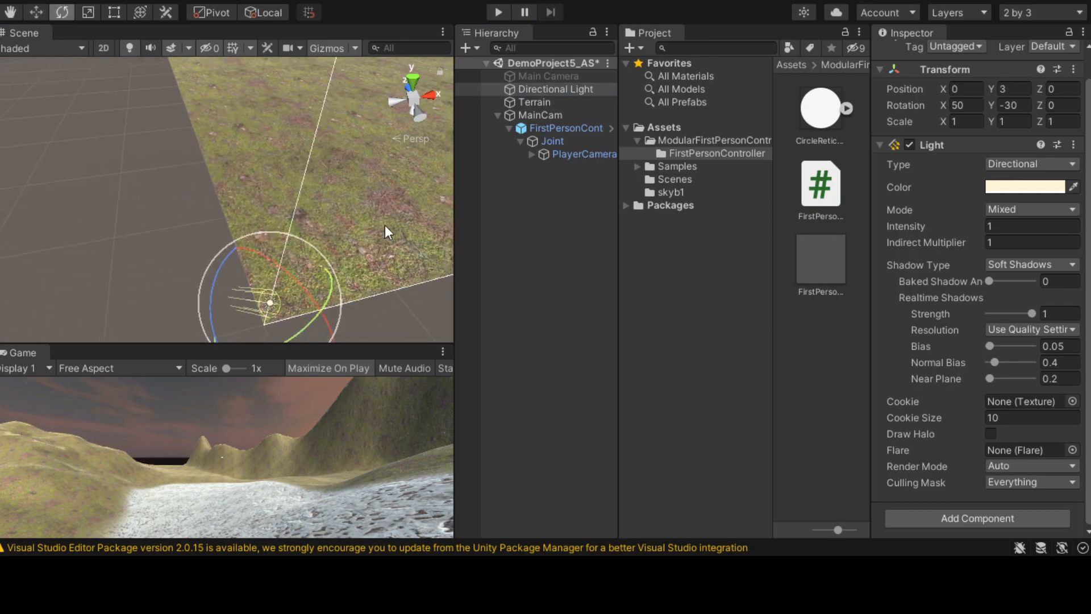
pyautogui.moveTo(358, 323); pyautogui.dragTo(279, 264, button='right')
pyautogui.moveTo(278, 265); pyautogui.dragTo(222, 155, button='middle')
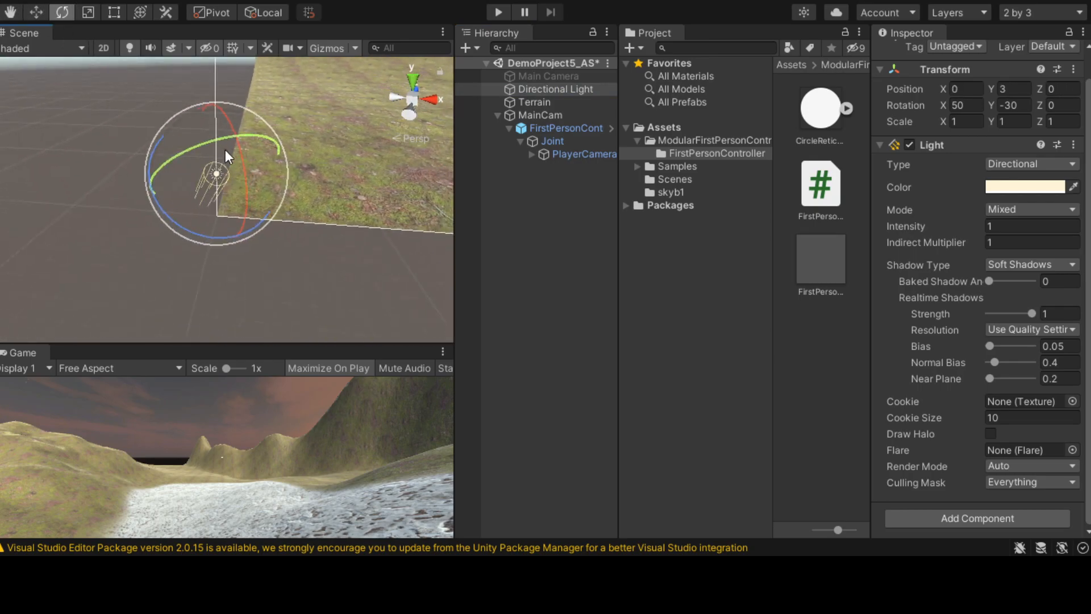
pyautogui.moveTo(234, 131); pyautogui.dragTo(476, 378)
pyautogui.moveTo(199, 162); pyautogui.dragTo(305, 103)
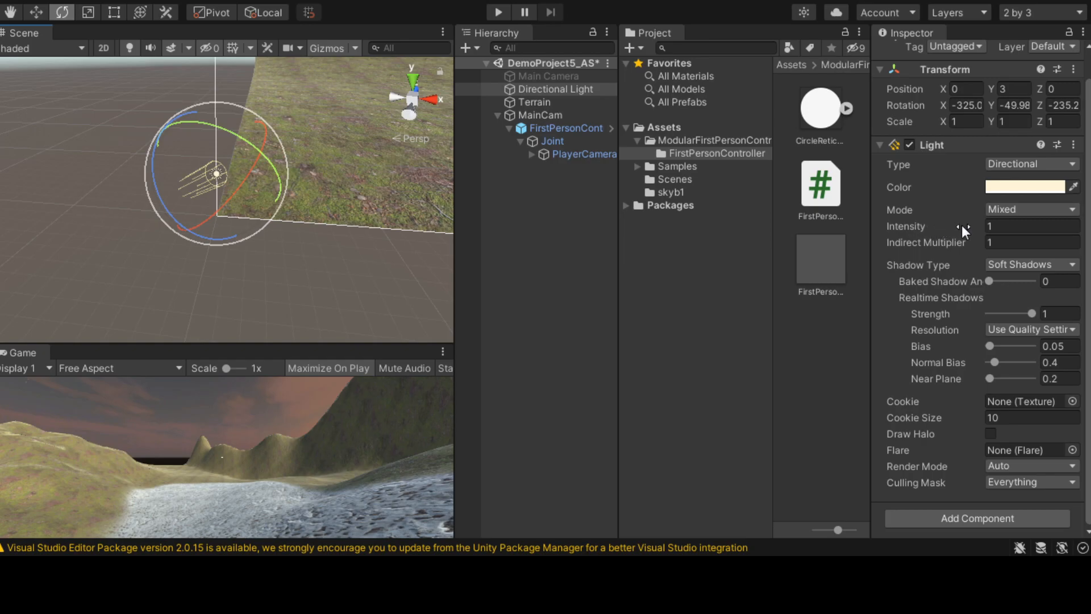
# Step: Try an intensity of 2 on the Directional Light and set it back to 1
pyautogui.click(1018, 230)
pyautogui.write('20')
pyautogui.press('BackSpace')
pyautogui.press('BackSpace')
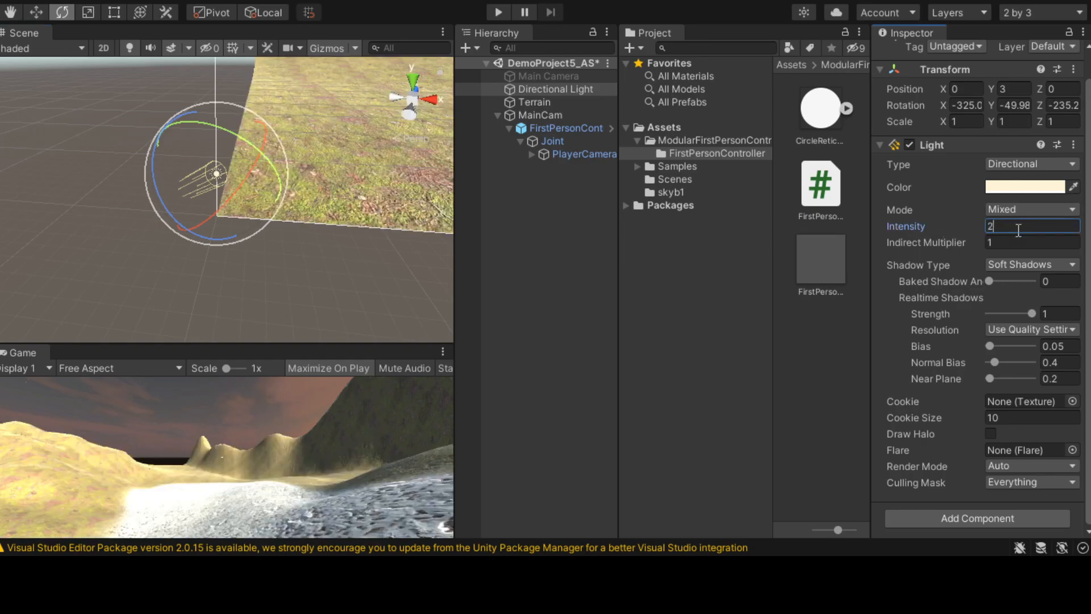
pyautogui.write('1')
pyautogui.press('BackSpace')
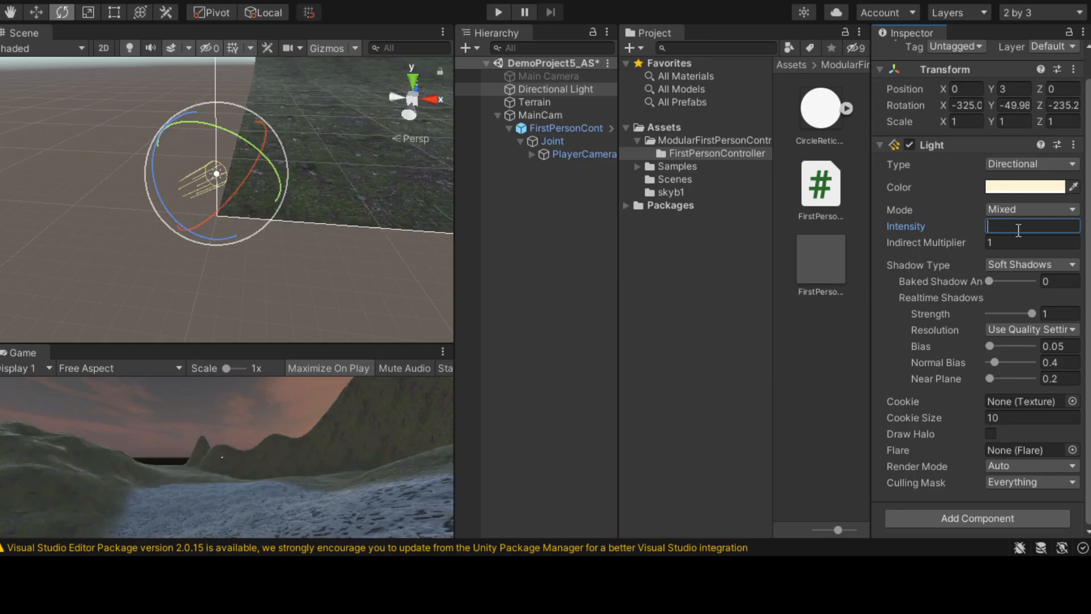
pyautogui.write('1')
# Step: Change the Directional Light's colour to a light pinkish violet after trying lavender and pink tints
pyautogui.click(1018, 182)
pyautogui.moveTo(1063, 257); pyautogui.dragTo(1069, 309)
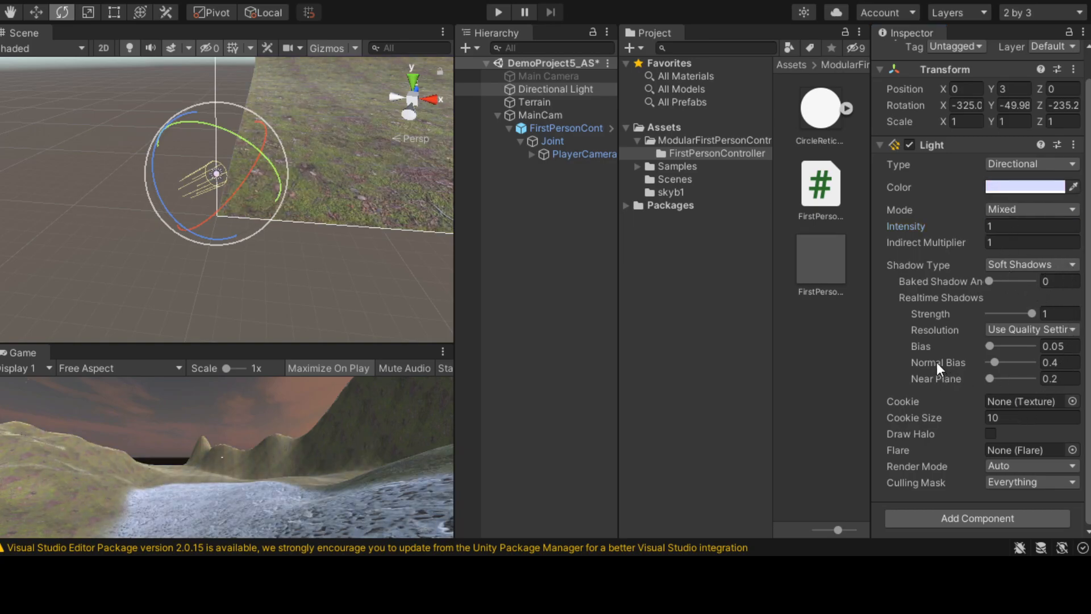
pyautogui.moveTo(987, 264); pyautogui.dragTo(969, 245)
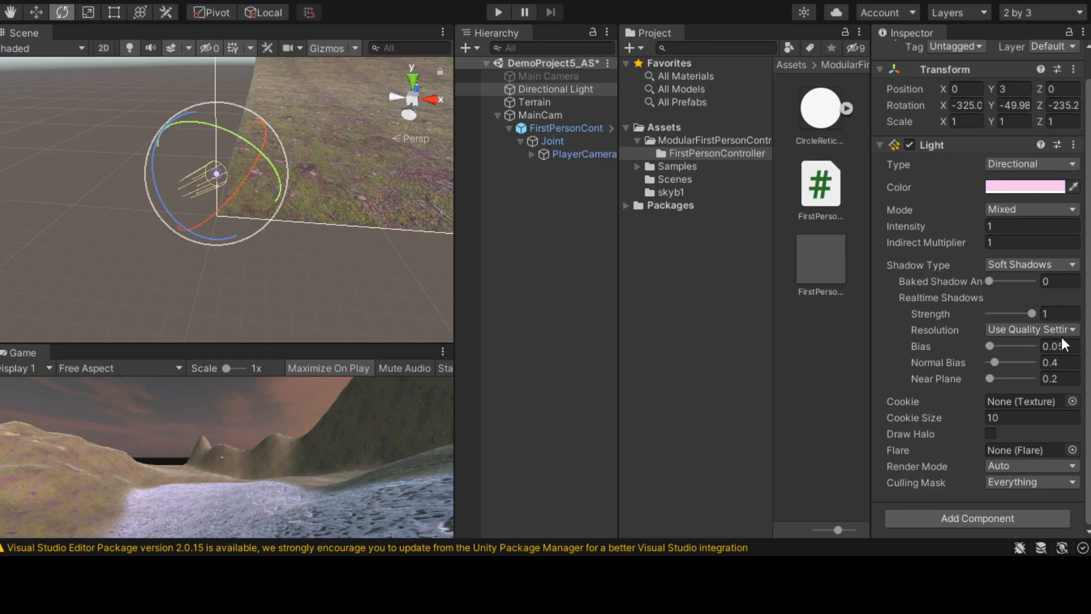
pyautogui.moveTo(1063, 262); pyautogui.dragTo(1089, 266)
pyautogui.moveTo(987, 227); pyautogui.dragTo(977, 251)
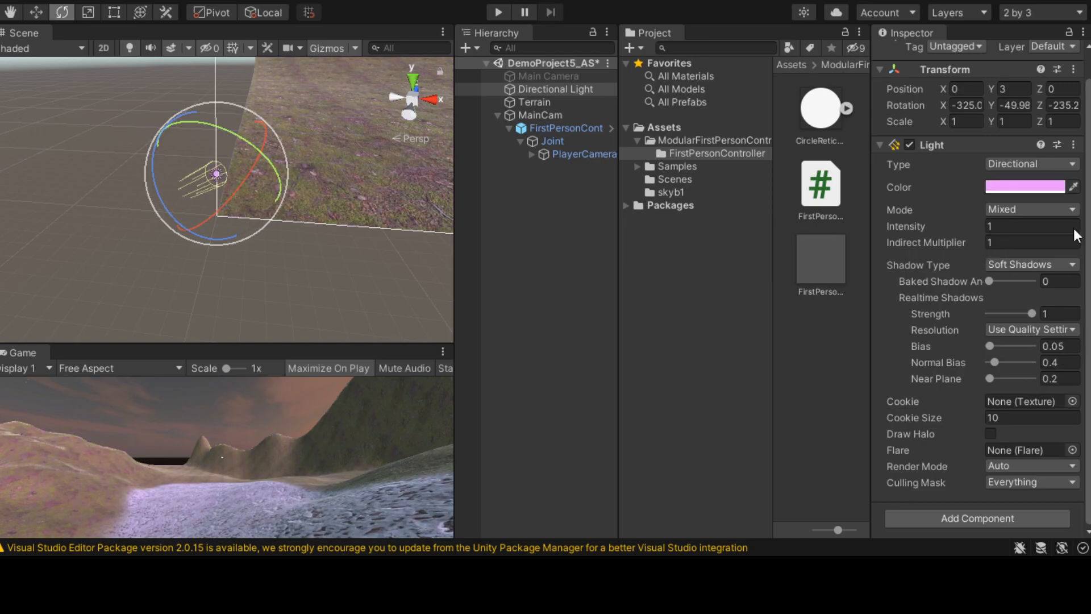
pyautogui.click(1078, 149)
pyautogui.scroll(1, 331, 445)
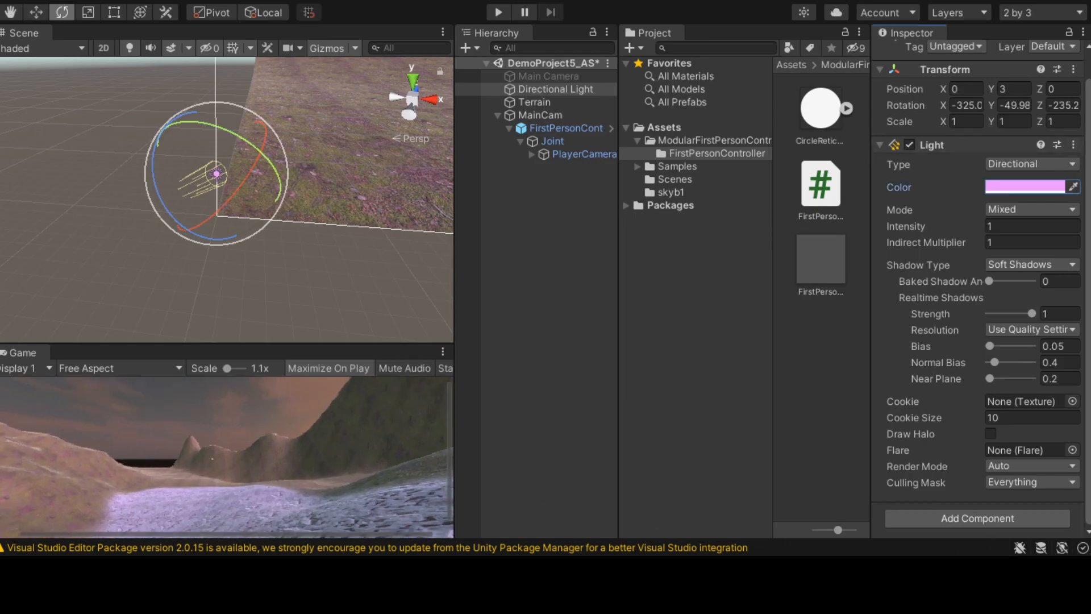
# Step: Clear the console warning and focus the scene view on the FirstPersonController
pyautogui.click(22, 549)
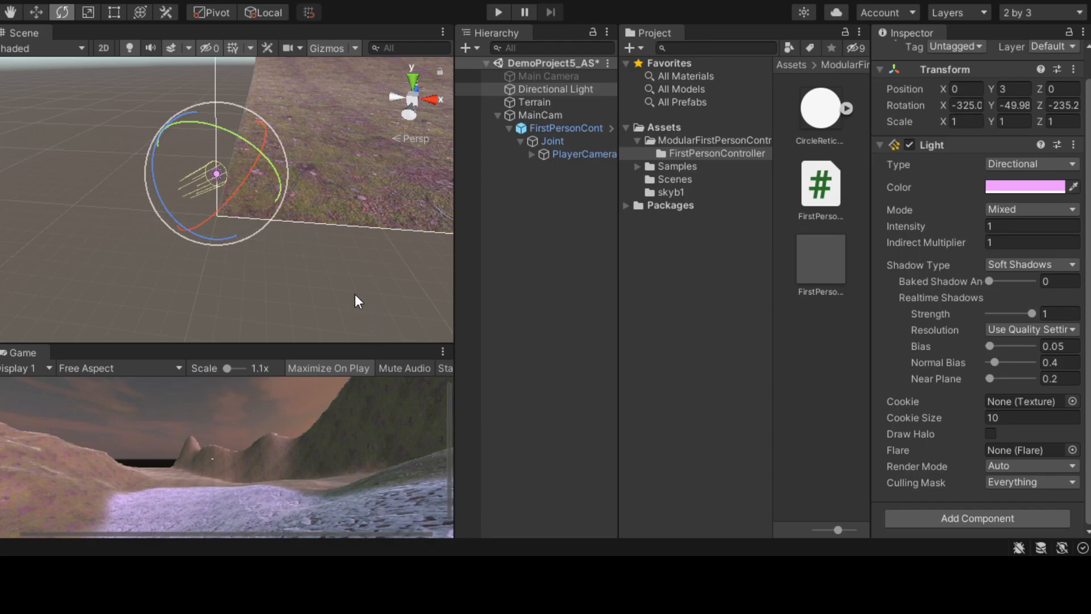
pyautogui.doubleClick(573, 129)
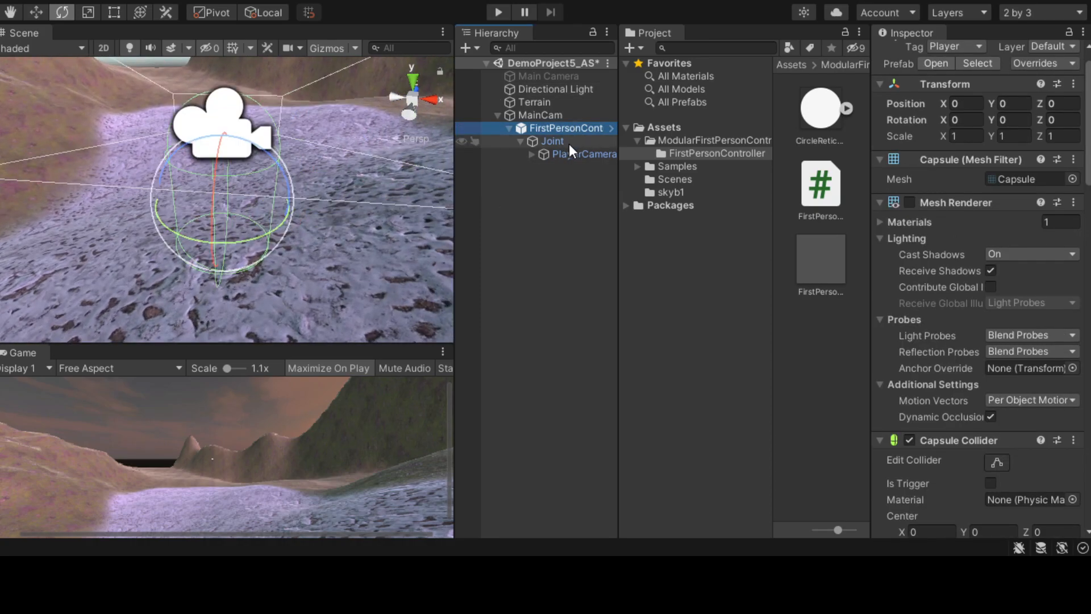
# Step: Frame MainCam in the scene view, collapse its child objects and save the scene
pyautogui.doubleClick(568, 115)
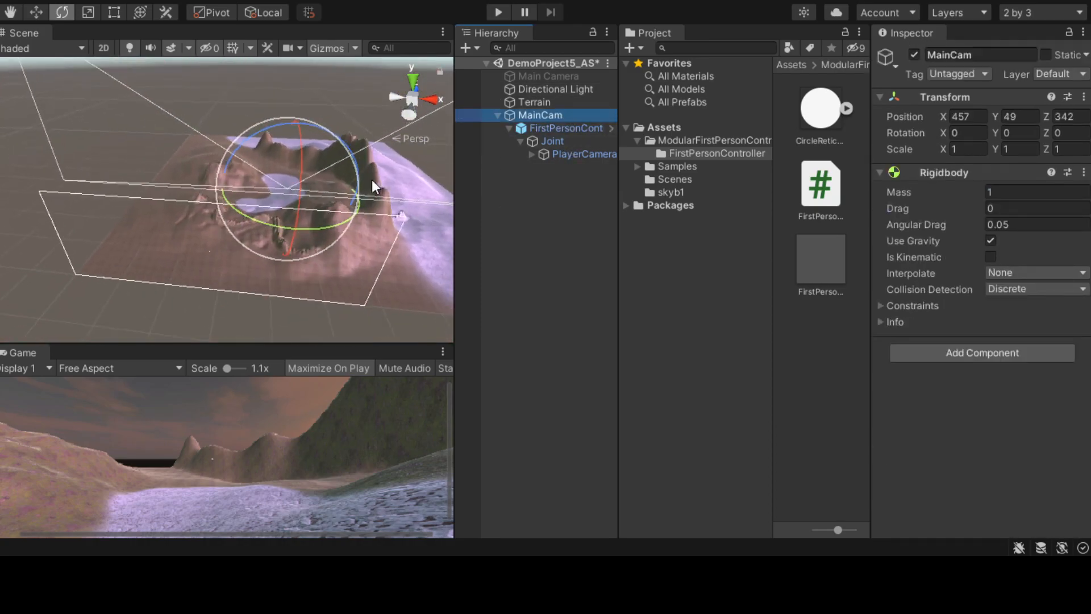
pyautogui.click(499, 116)
pyautogui.hotkey('ctrl', 's')
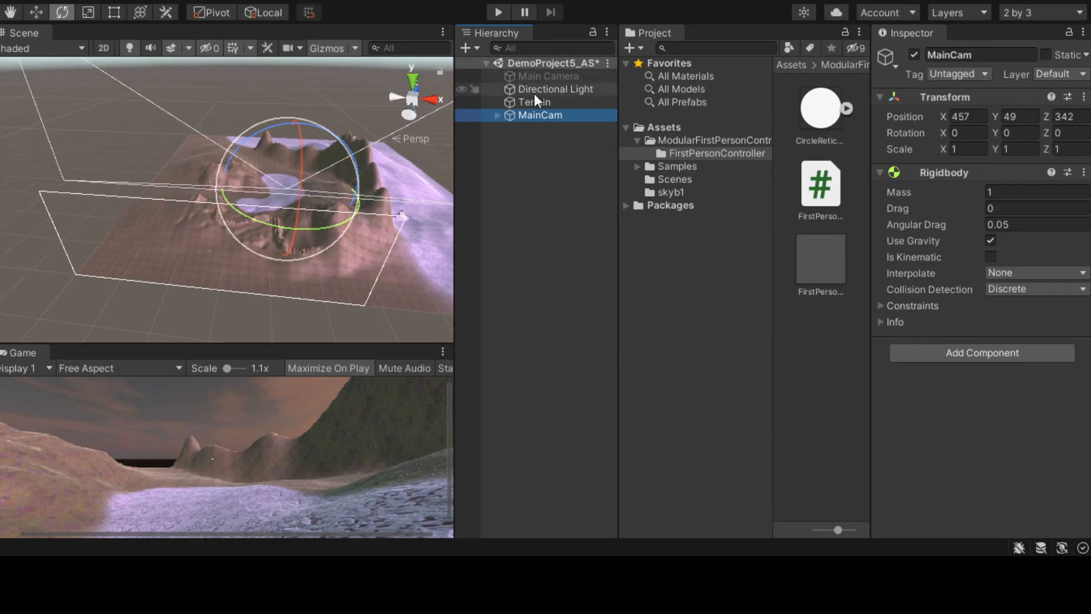
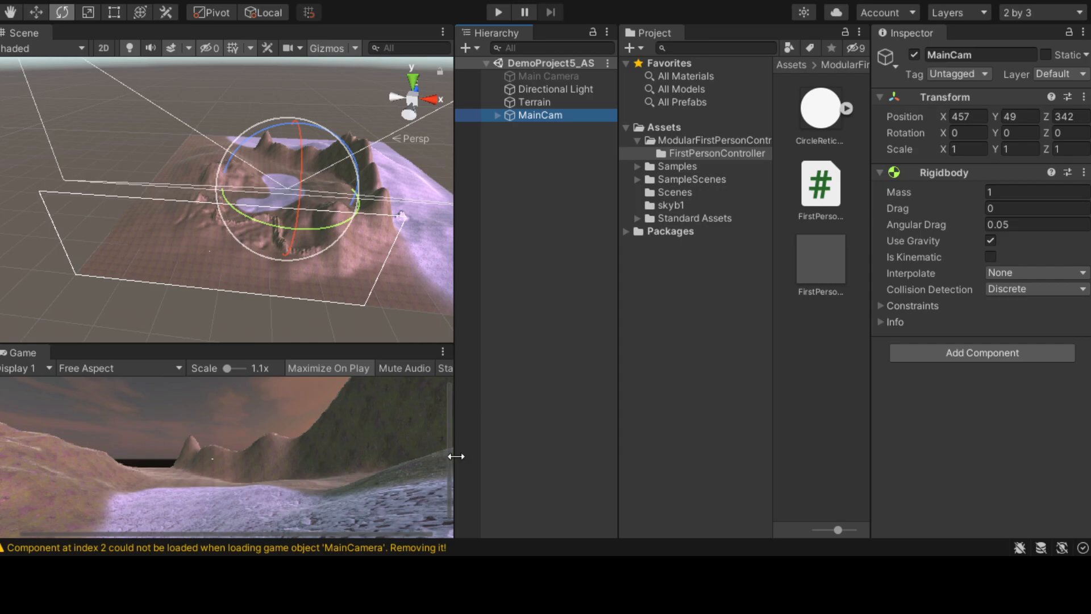
# Step: Delete the disabled Main Camera object from the scene
pyautogui.click(836, 499)
pyautogui.click(559, 76)
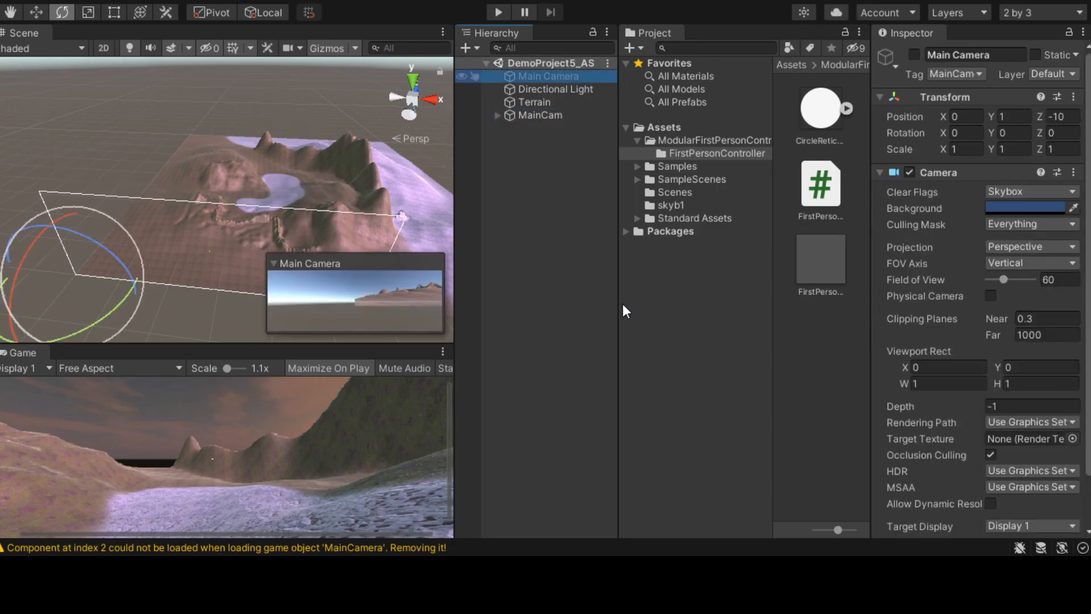
pyautogui.press('Delete')
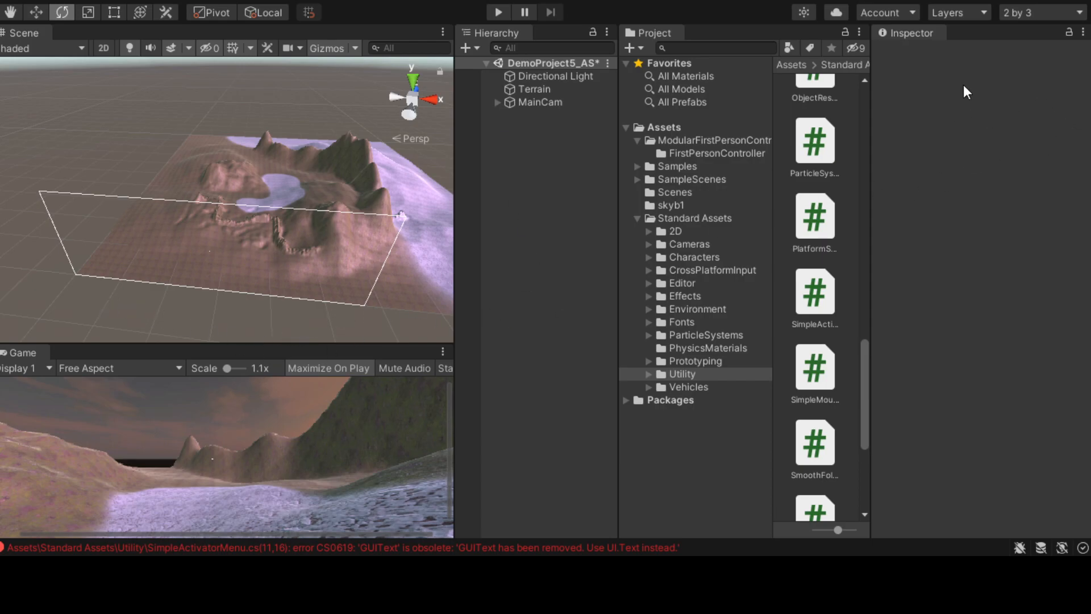
# Step: Inspect the FramerateCounter prefab in the Utility folder of Standard Assets
pyautogui.click(646, 374)
pyautogui.click(705, 387)
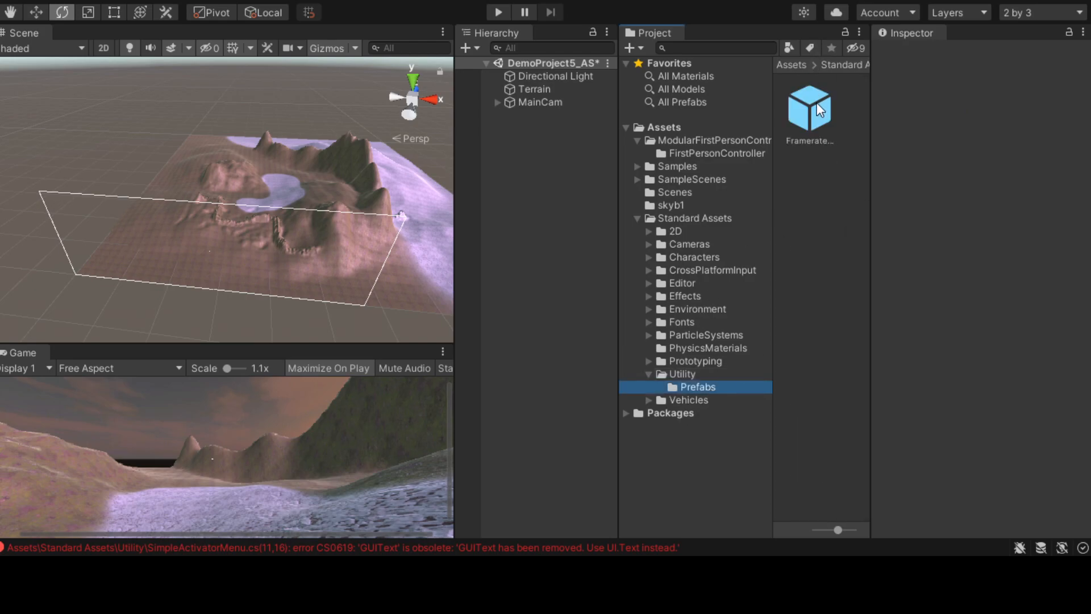
pyautogui.click(816, 105)
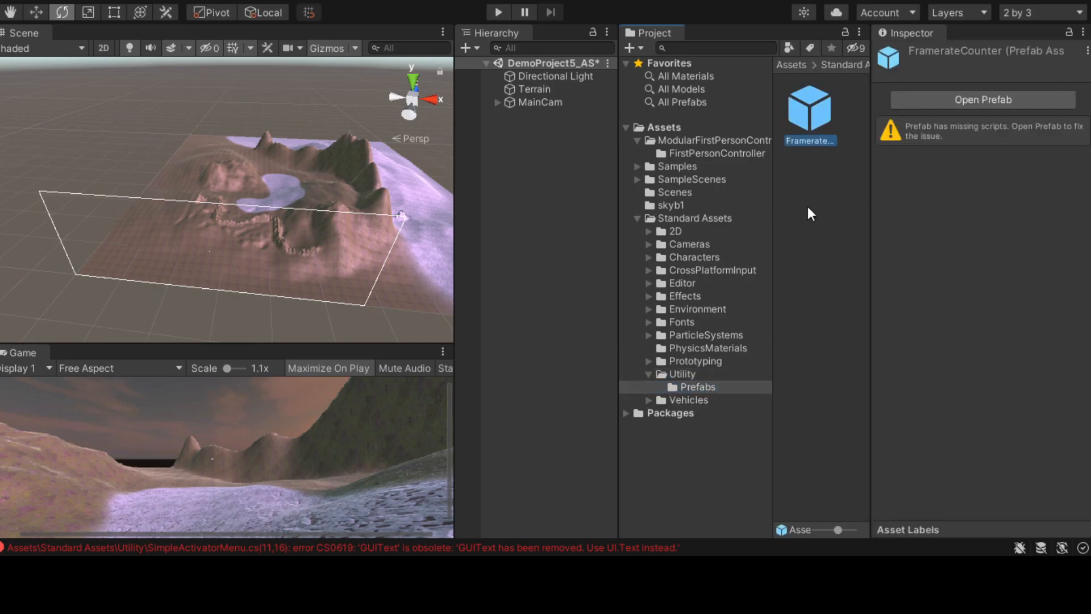
pyautogui.click(691, 375)
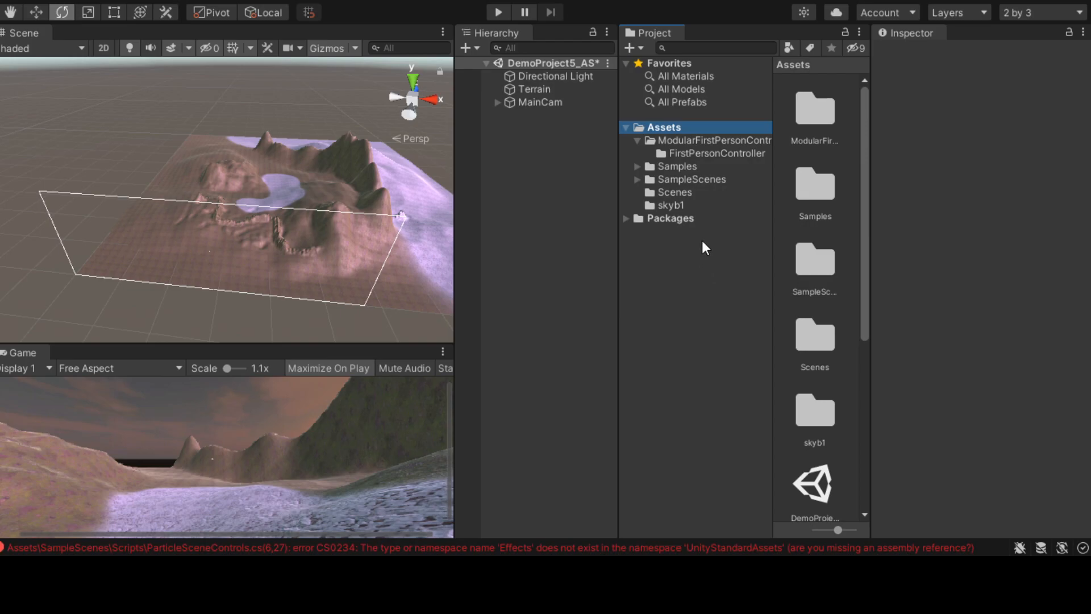
# Step: Look through the Packages, SampleScenes, Samples, Scenes and skyb1 folders for the source of the console error
pyautogui.click(695, 219)
pyautogui.click(717, 544)
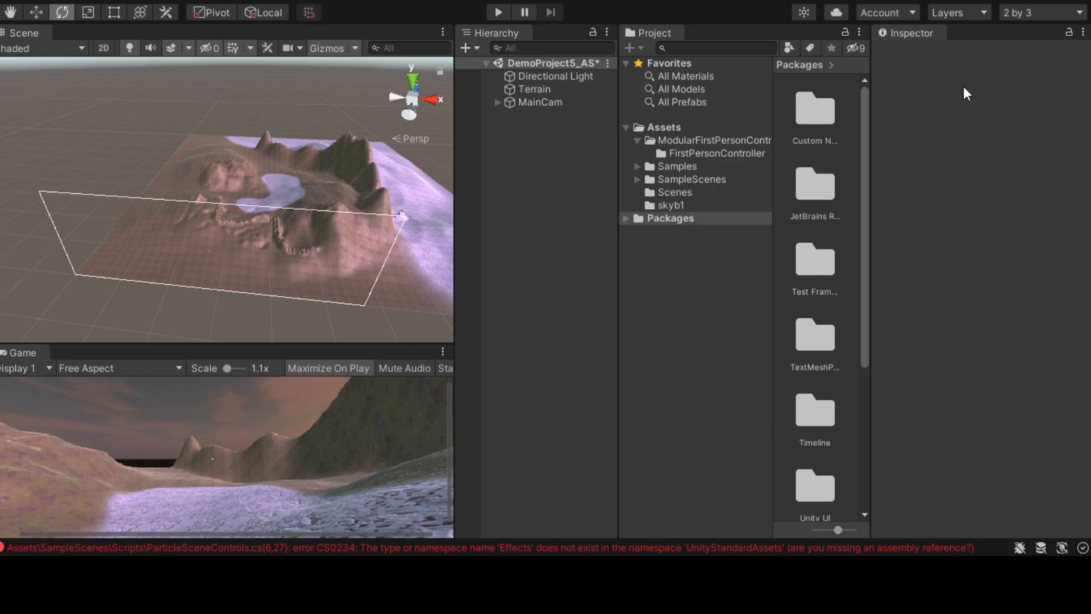
pyautogui.click(690, 179)
pyautogui.click(448, 265)
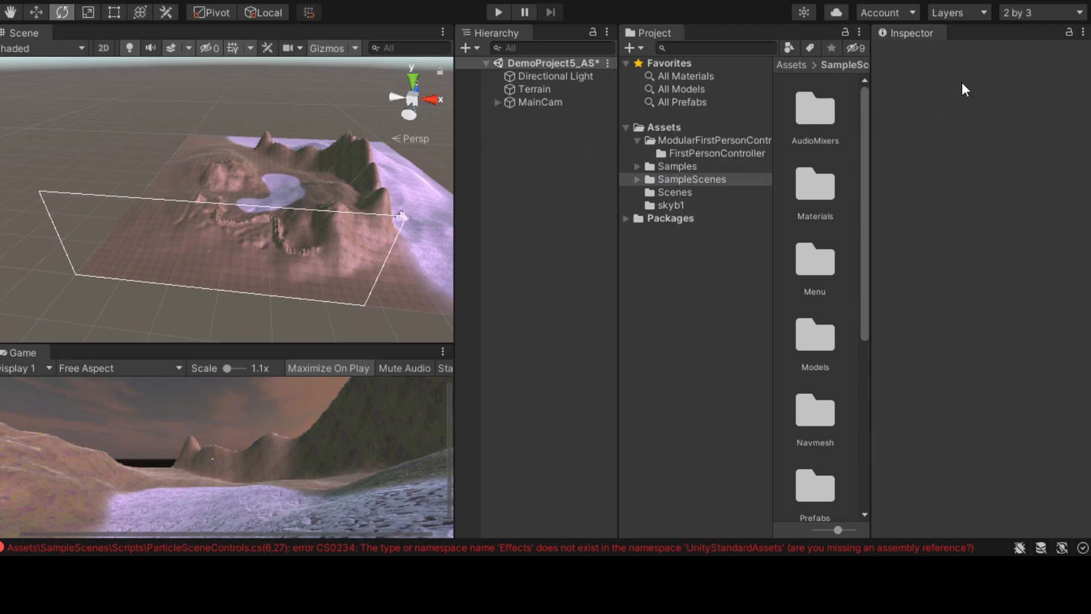
pyautogui.click(730, 178)
pyautogui.click(727, 167)
pyautogui.click(719, 176)
pyautogui.click(636, 179)
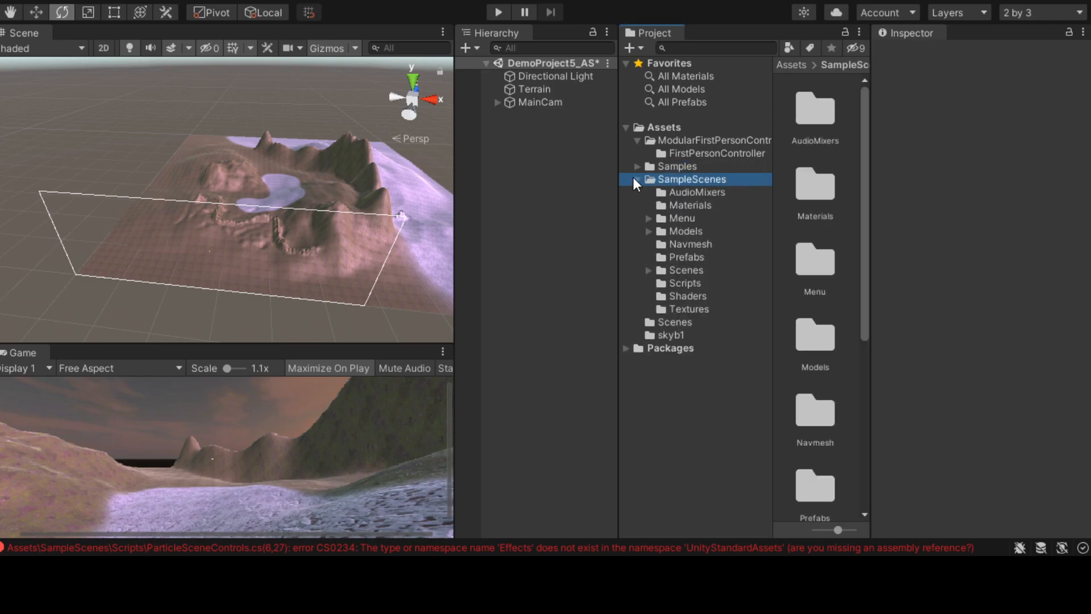
pyautogui.click(635, 179)
pyautogui.click(669, 166)
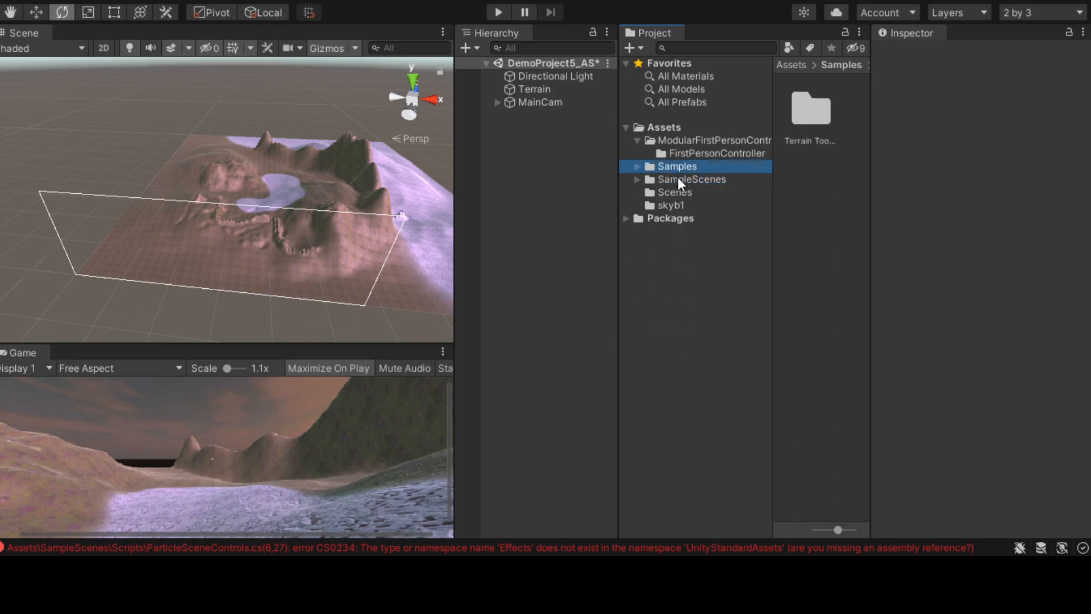
pyautogui.click(653, 178)
pyautogui.click(636, 180)
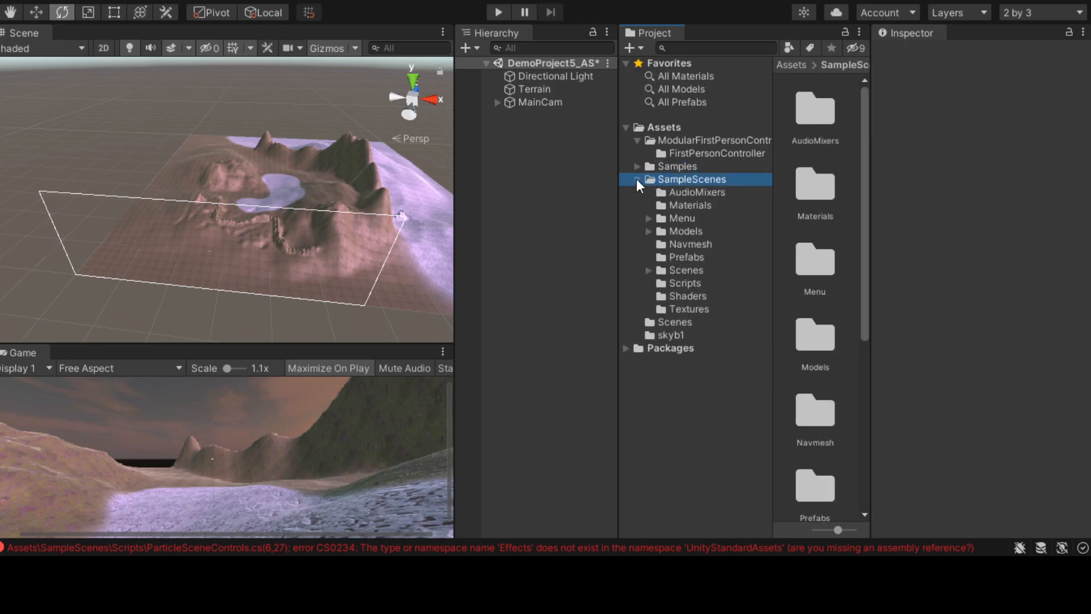
pyautogui.click(637, 179)
pyautogui.click(670, 193)
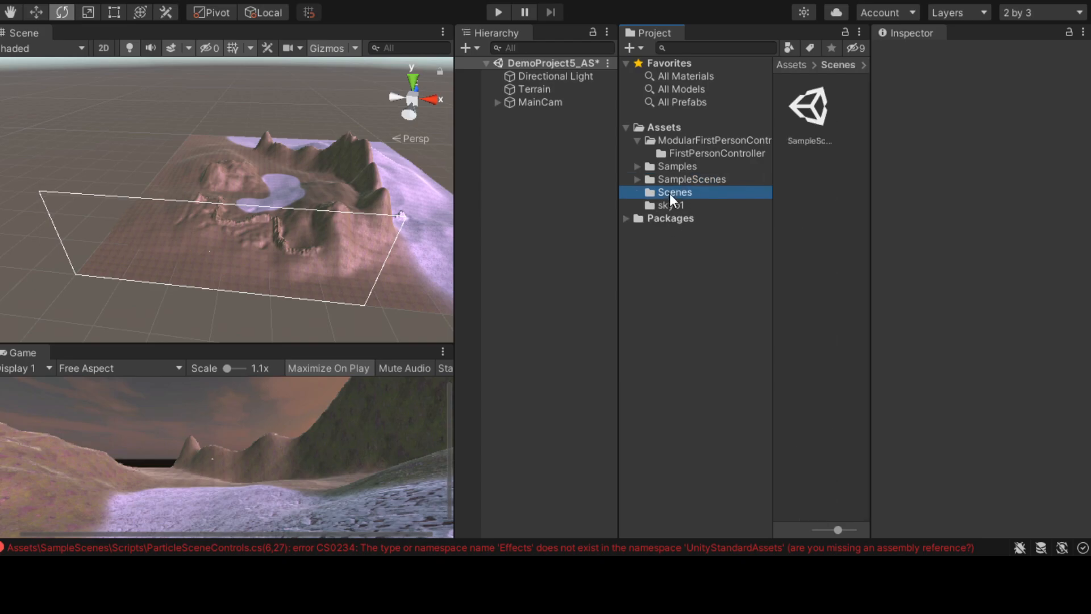
pyautogui.click(667, 205)
# Step: Delete the Scenes and SampleScenes folders from the project's Assets
pyautogui.click(676, 194)
pyautogui.click(691, 179)
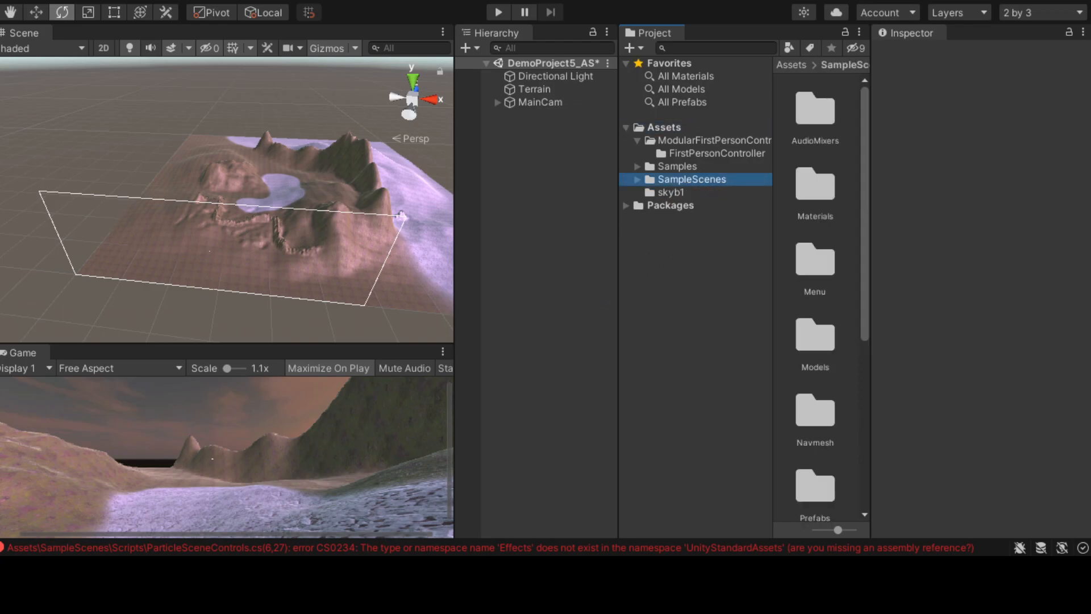
pyautogui.click(344, 549)
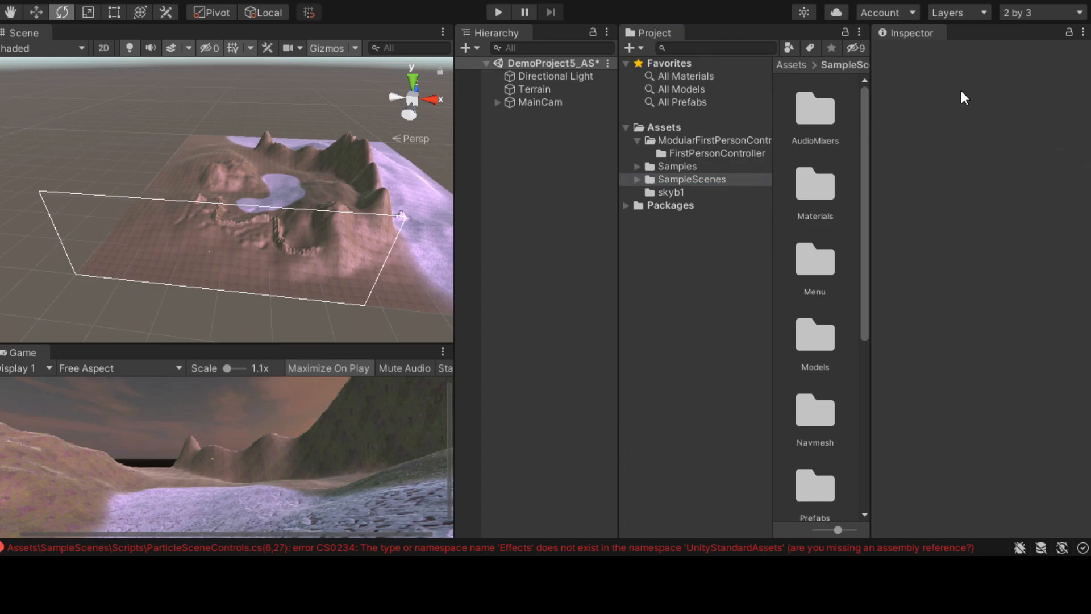
pyautogui.click(699, 180)
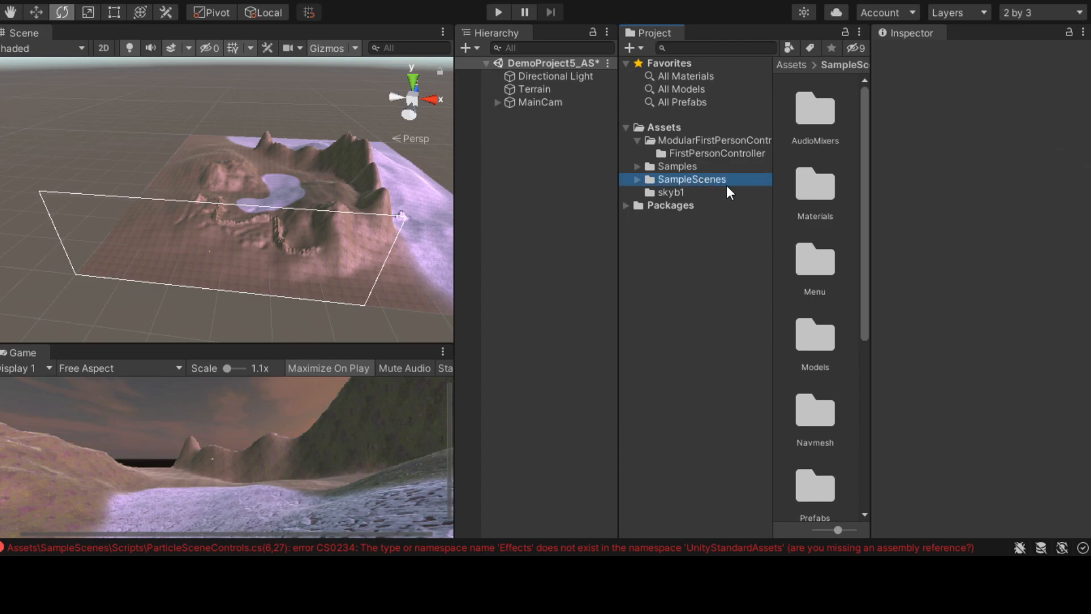
pyautogui.press('Delete')
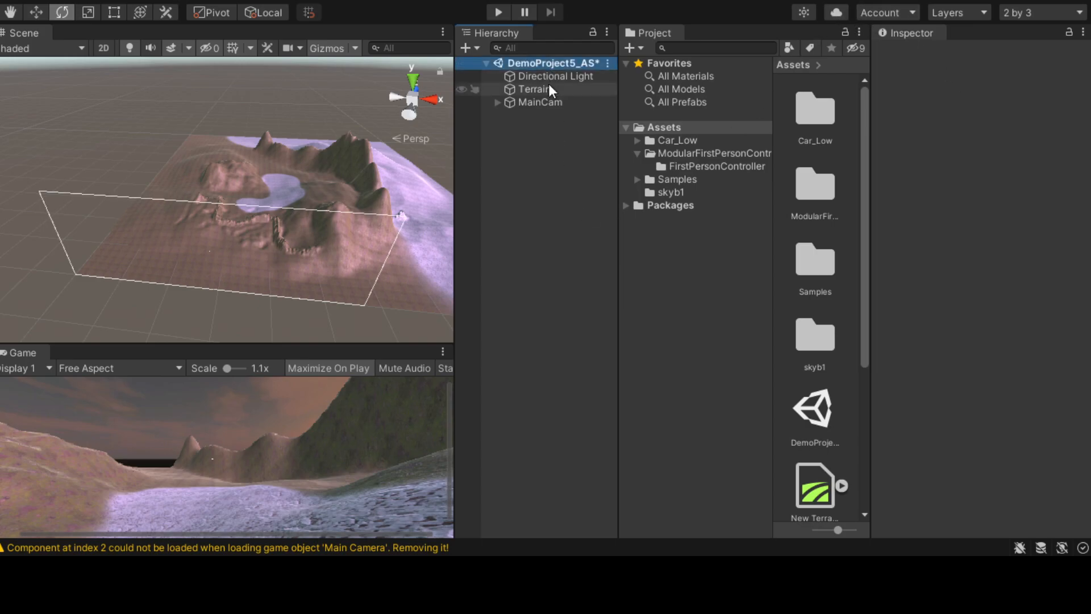
# Step: Rename the MainCam object to Main Camera
pyautogui.click(546, 101)
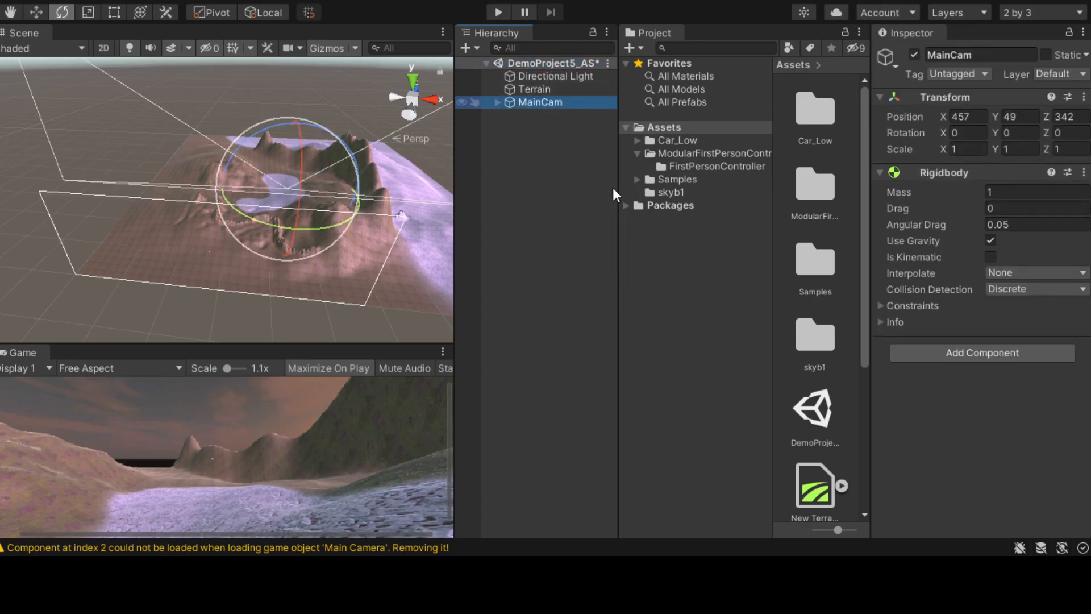
pyautogui.press('F2')
pyautogui.press('BackSpace')
pyautogui.press('BackSpace')
pyautogui.write('CAme')
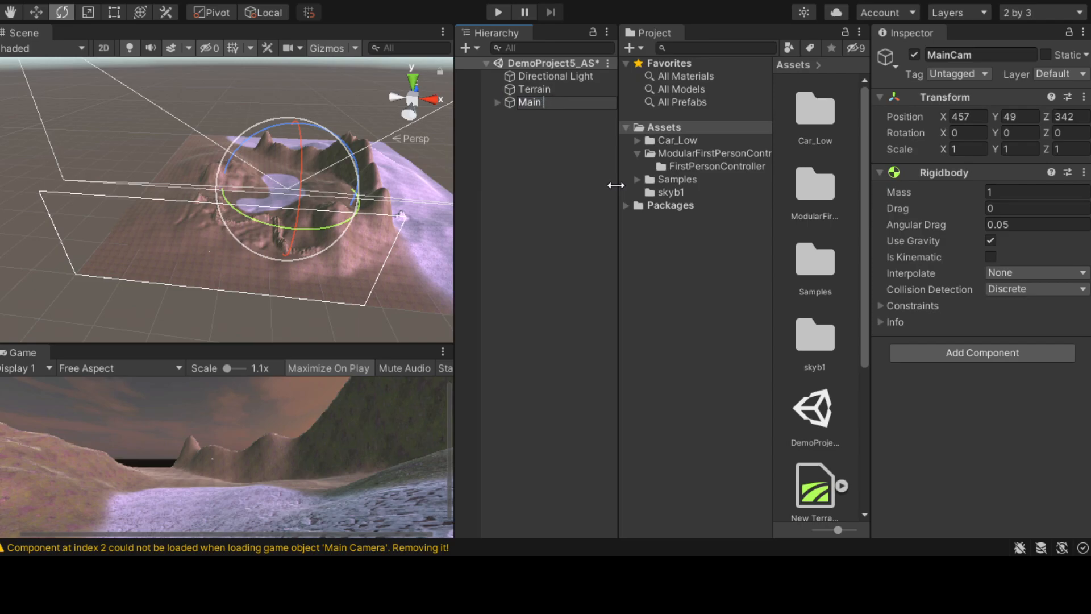
pyautogui.press('BackSpace')
pyautogui.press('BackSpace')
pyautogui.press('BackSpace')
pyautogui.write('amera')
pyautogui.press('BackSpace')
pyautogui.write('a')
pyautogui.press('Return')
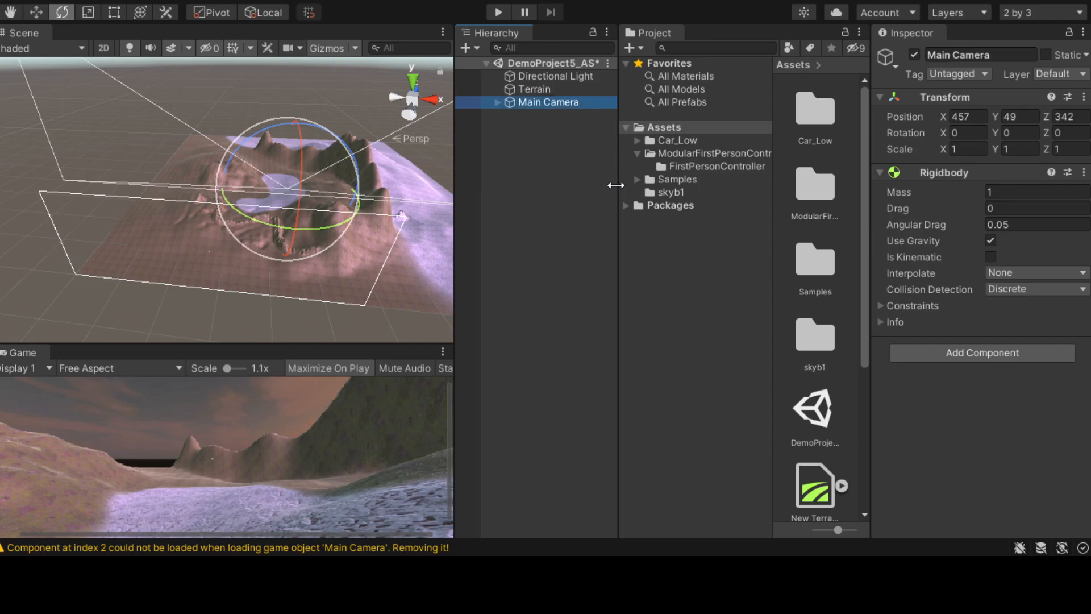
pyautogui.click(437, 547)
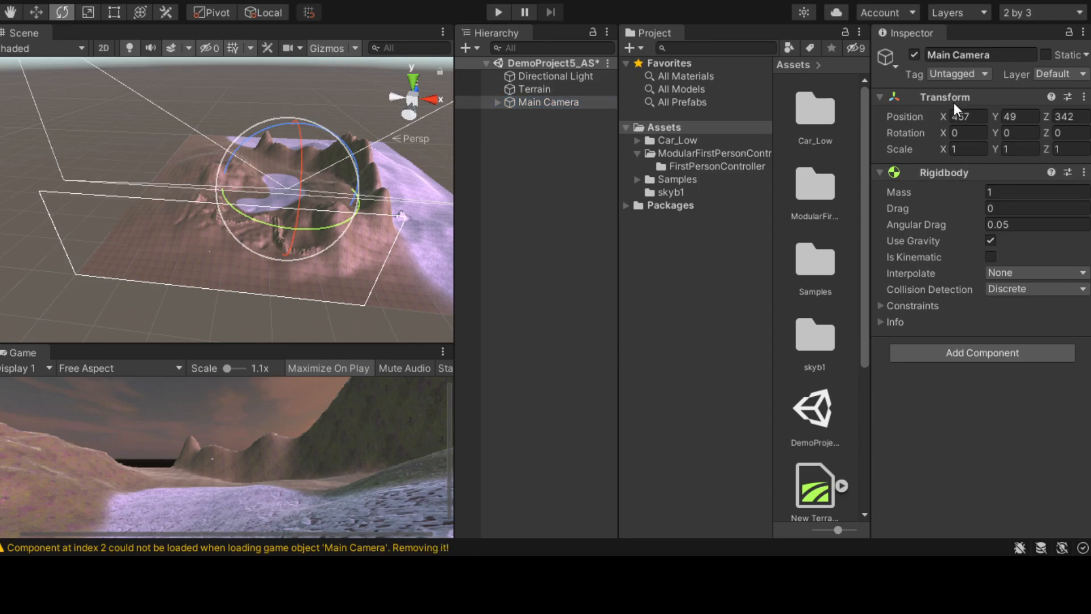
# Step: Open the Tocus folder inside the Car_Low asset folder
pyautogui.click(690, 149)
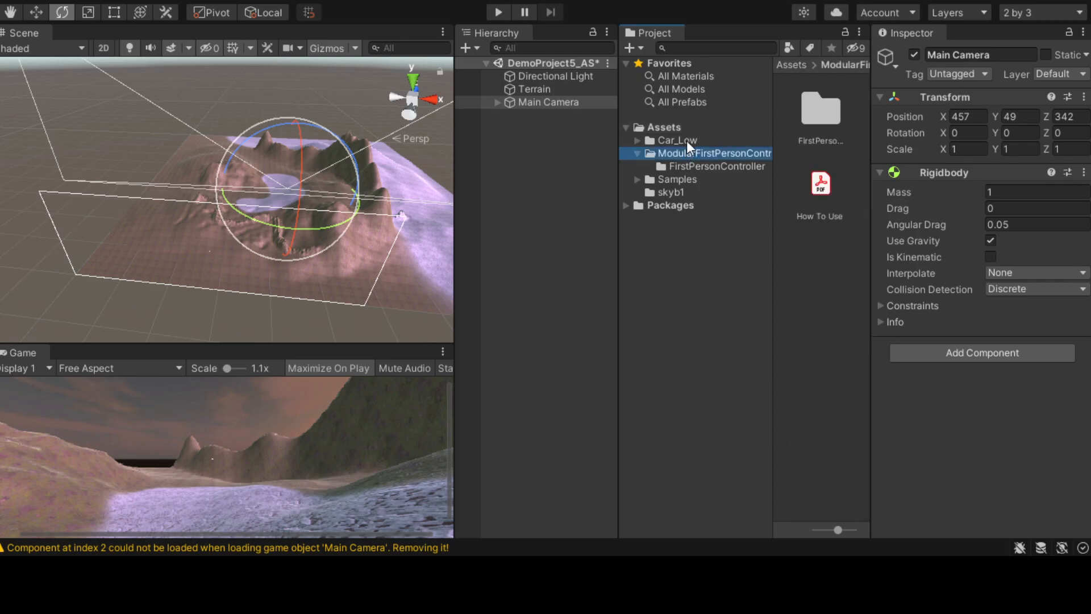
pyautogui.click(687, 140)
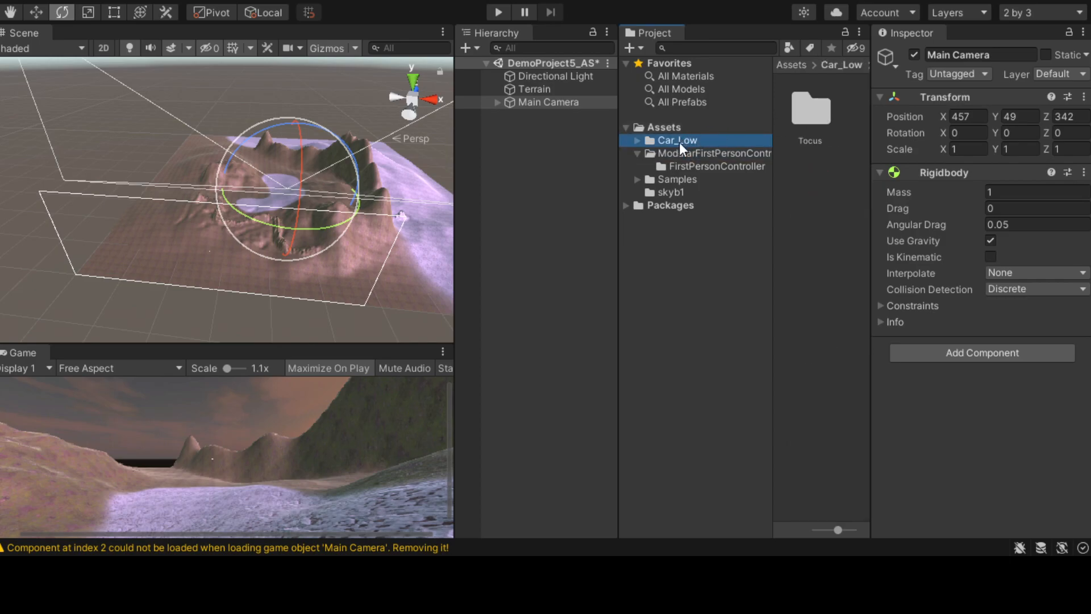
pyautogui.click(807, 107)
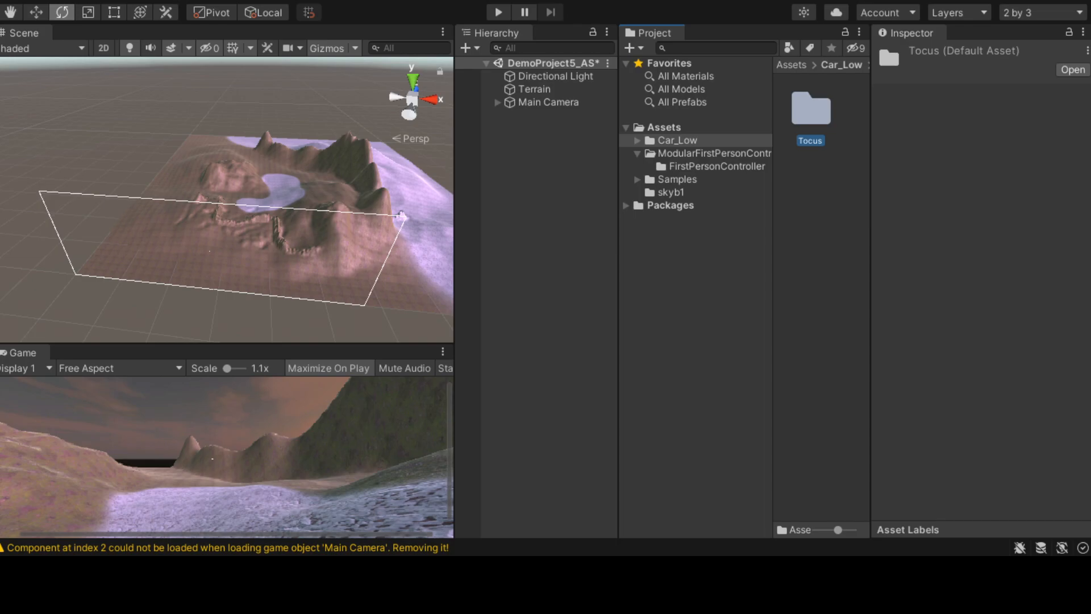
pyautogui.doubleClick(817, 114)
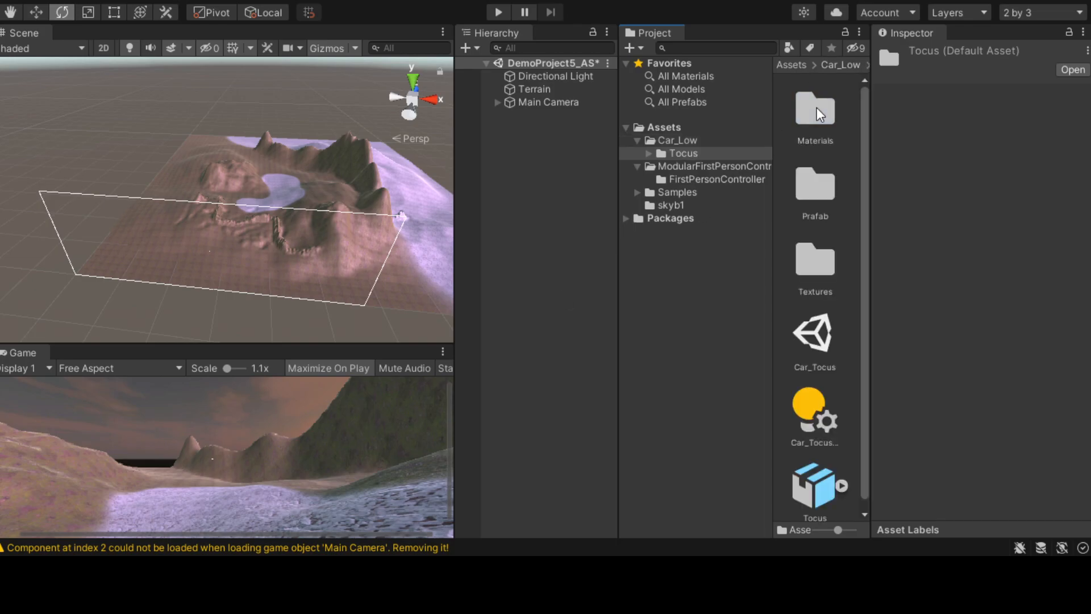
pyautogui.scroll(-1, 803, 278)
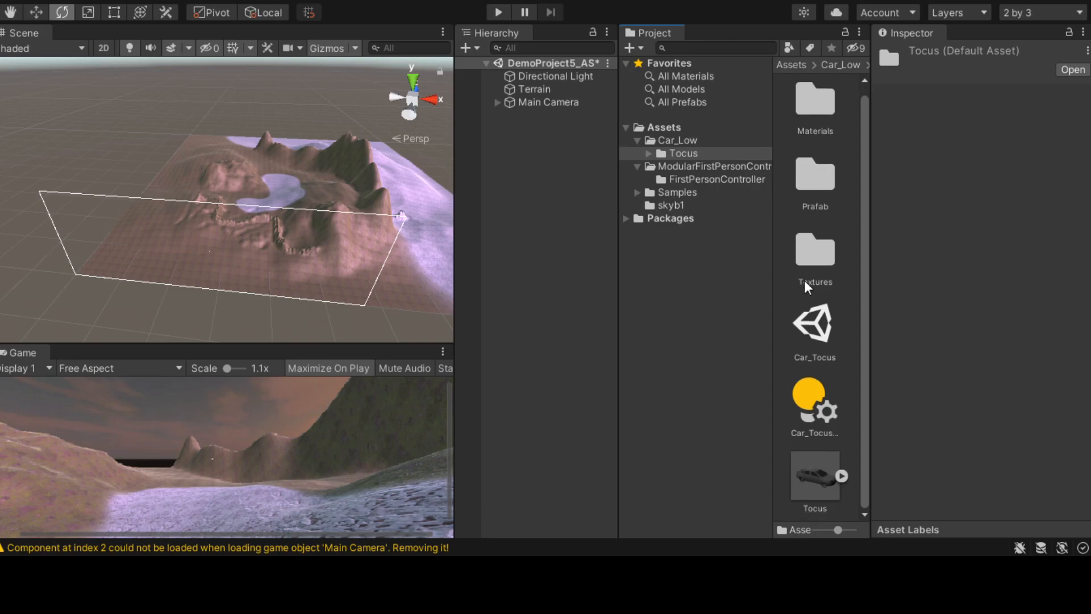
# Step: Open the Car_Tocus scene and examine its contents in the scene view
pyautogui.click(821, 334)
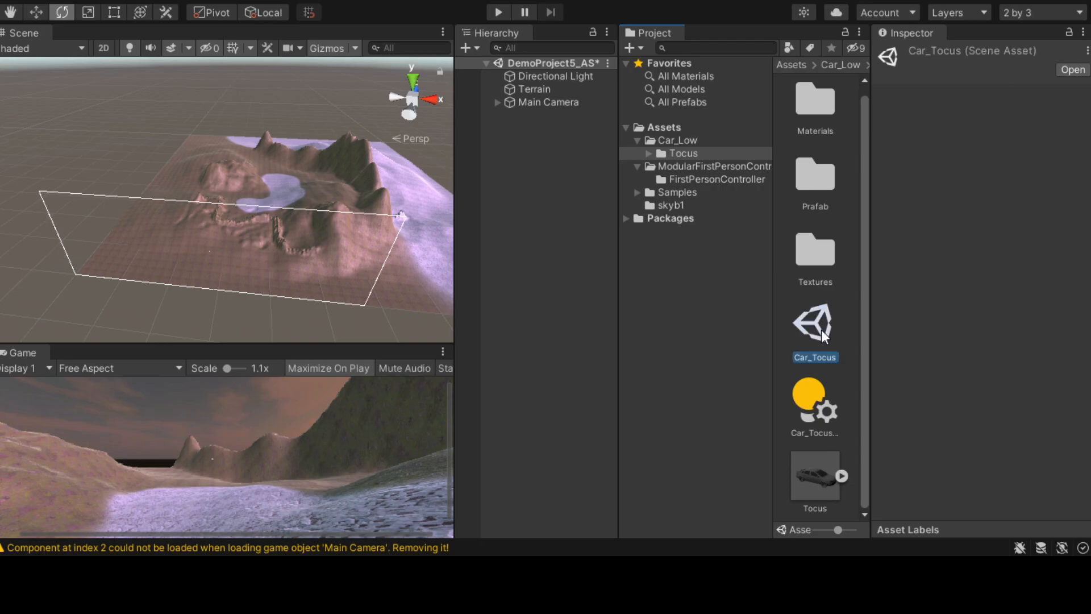
pyautogui.doubleClick(821, 330)
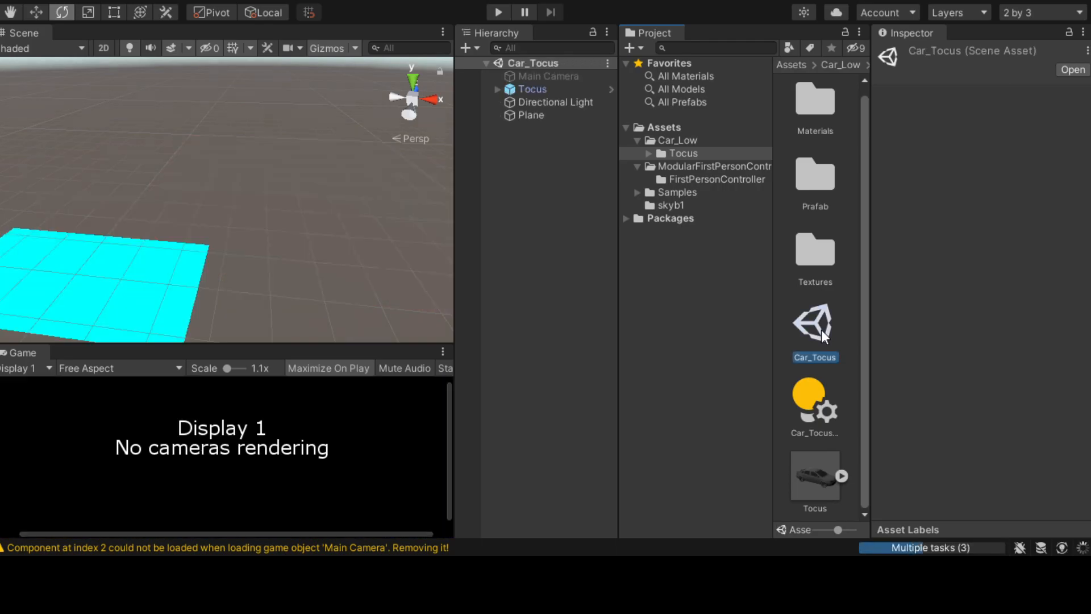
pyautogui.scroll(-3, 145, 191)
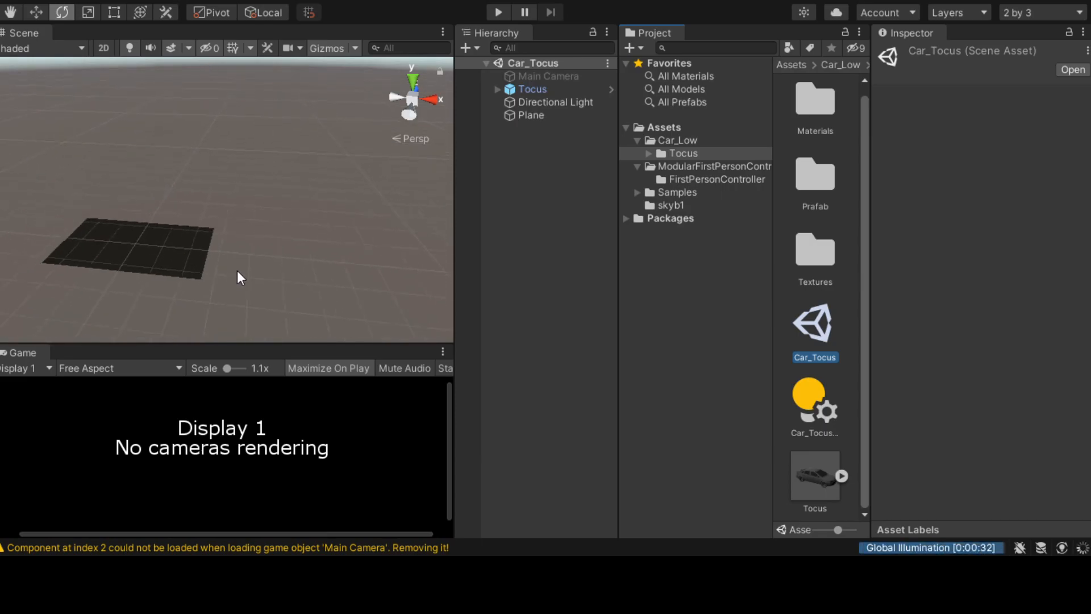
pyautogui.moveTo(237, 271); pyautogui.dragTo(131, 227, button='right')
pyautogui.moveTo(267, 281); pyautogui.dragTo(266, 274, button='right')
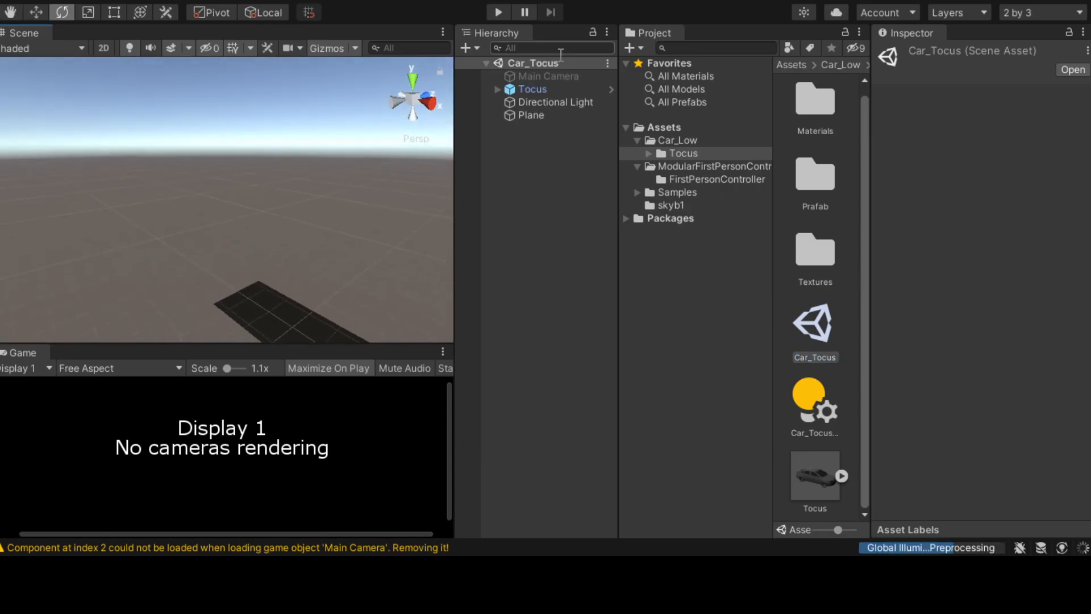
# Step: Enable the Main Camera in the Car_Tocus scene to preview the car
pyautogui.click(528, 76)
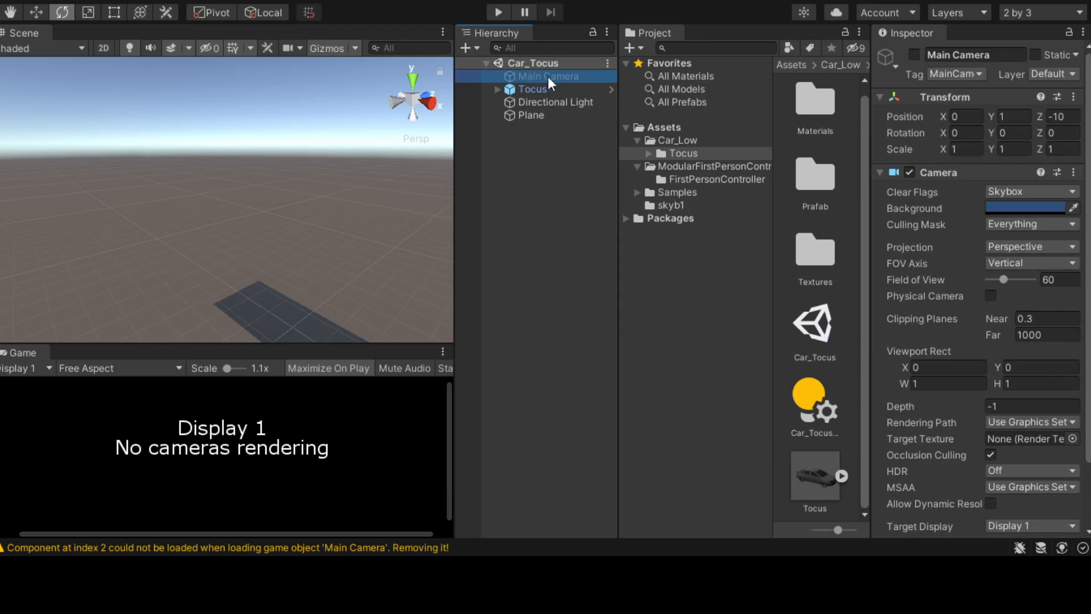
pyautogui.click(914, 55)
pyautogui.moveTo(266, 188); pyautogui.dragTo(370, 161, button='right')
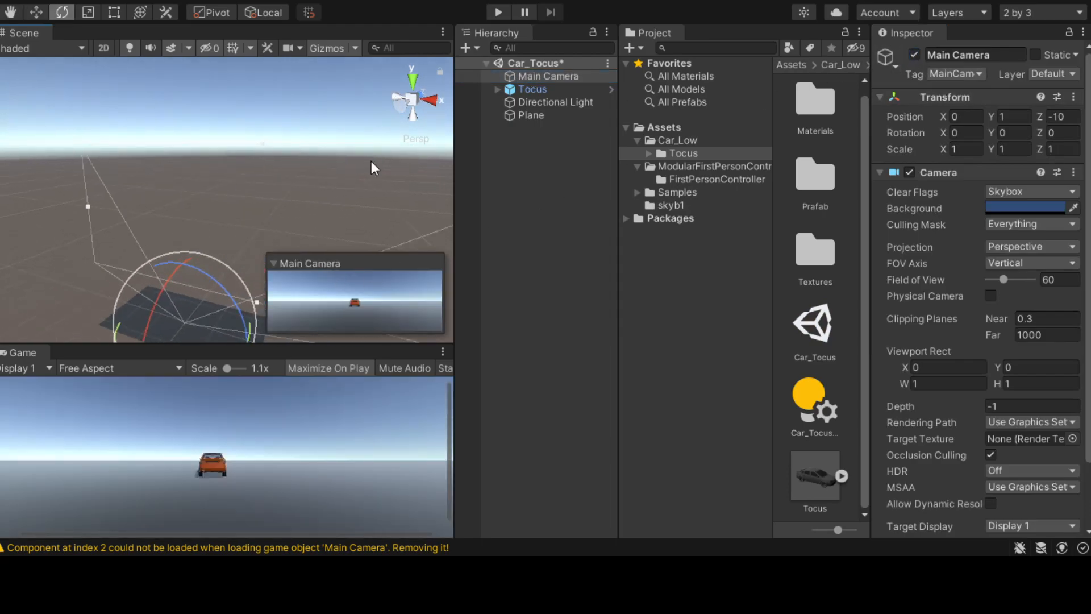
pyautogui.moveTo(293, 200); pyautogui.dragTo(199, 195, button='right')
pyautogui.scroll(-3, 205, 239)
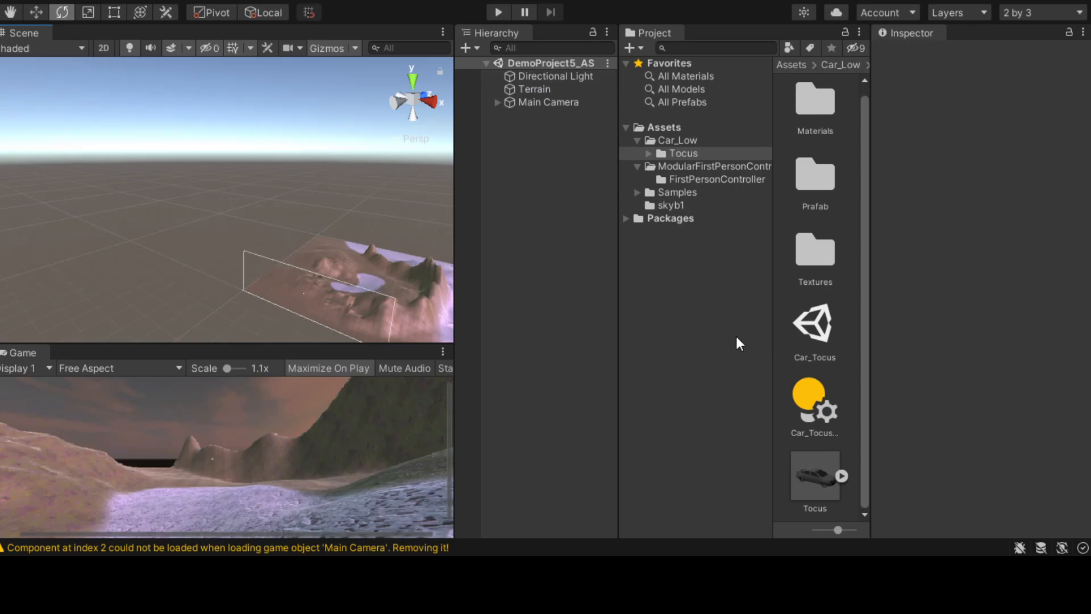
# Step: Place the Tocus car model on the pale patch of terrain in front of the Main Camera
pyautogui.click(822, 470)
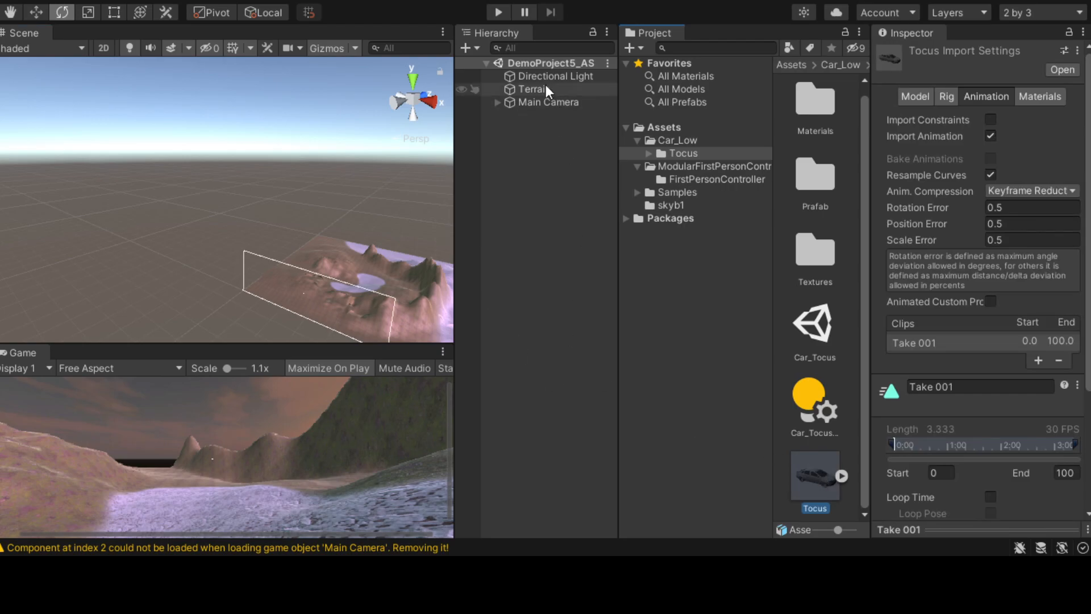
pyautogui.click(534, 103)
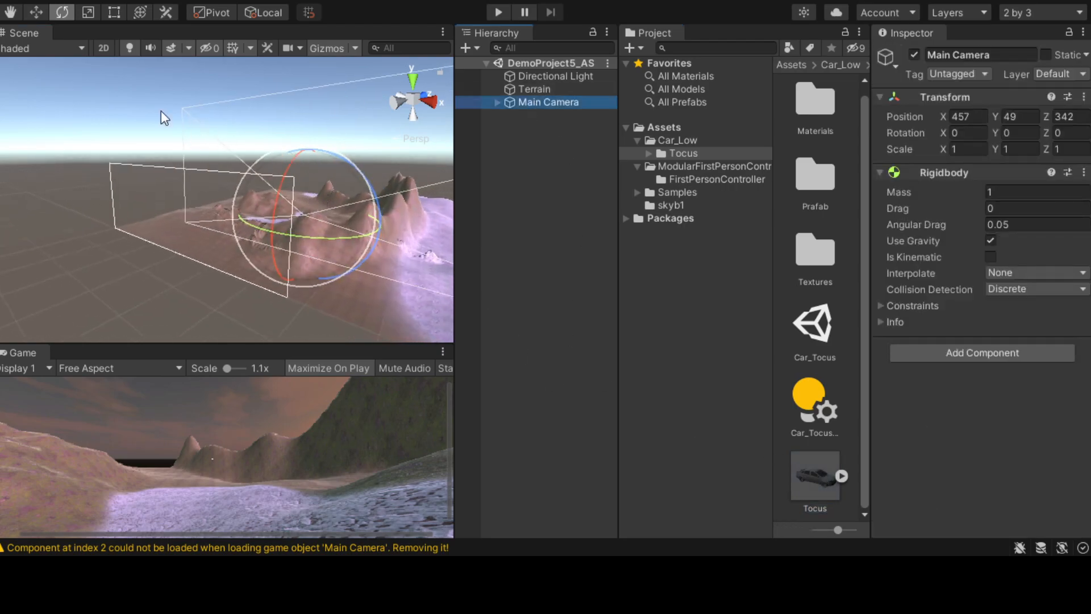
pyautogui.click(33, 8)
pyautogui.moveTo(431, 203); pyautogui.dragTo(266, 176, button='right')
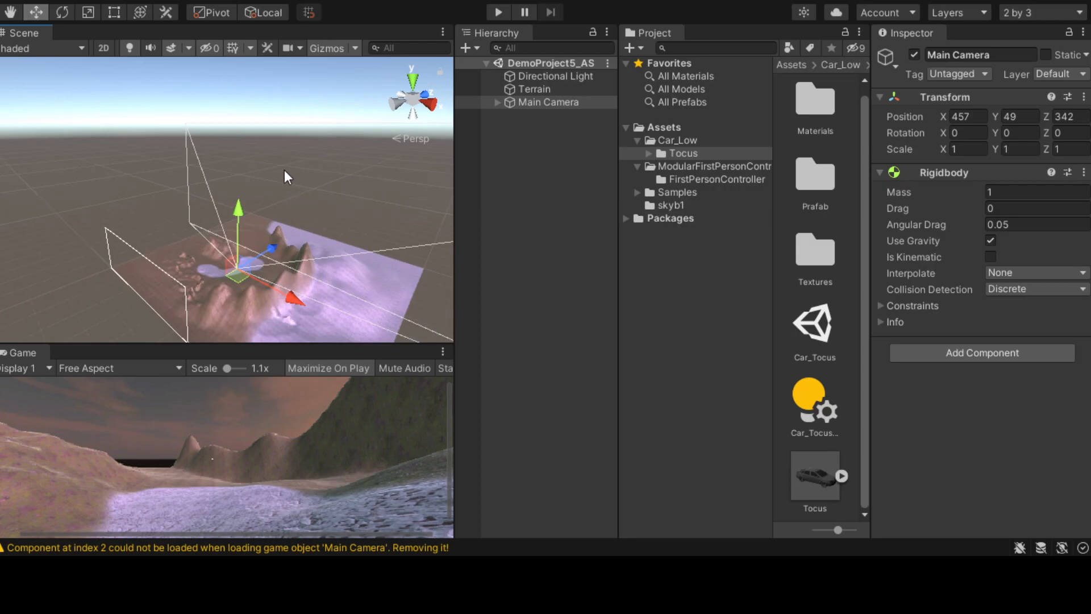
pyautogui.scroll(2, 280, 378)
pyautogui.moveTo(313, 224); pyautogui.dragTo(359, 178, button='right')
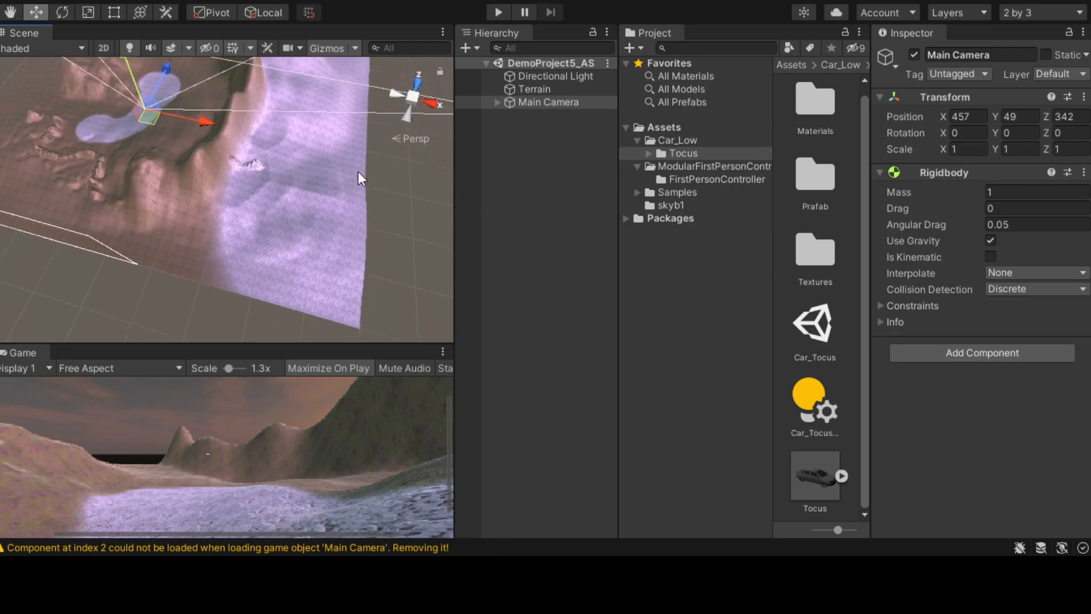
pyautogui.click(419, 82)
pyautogui.click(414, 77)
pyautogui.press('q')
pyautogui.moveTo(152, 125); pyautogui.dragTo(270, 207, button='middle')
pyautogui.scroll(12, 225, 226)
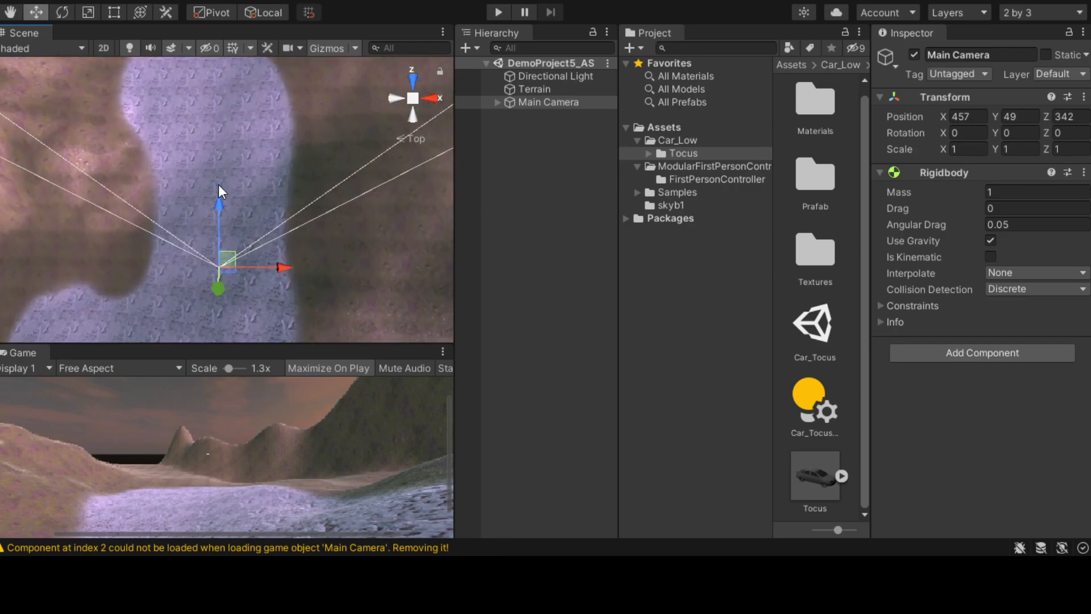
pyautogui.moveTo(819, 483); pyautogui.dragTo(438, 125)
# Step: Scale the Tocus car up uniformly to about 9.73
pyautogui.scroll(5, 267, 173)
pyautogui.keyDown('alt'); pyautogui.moveTo(258, 282); pyautogui.dragTo(465, 151); pyautogui.keyUp('alt')
pyautogui.scroll(3, 142, 247)
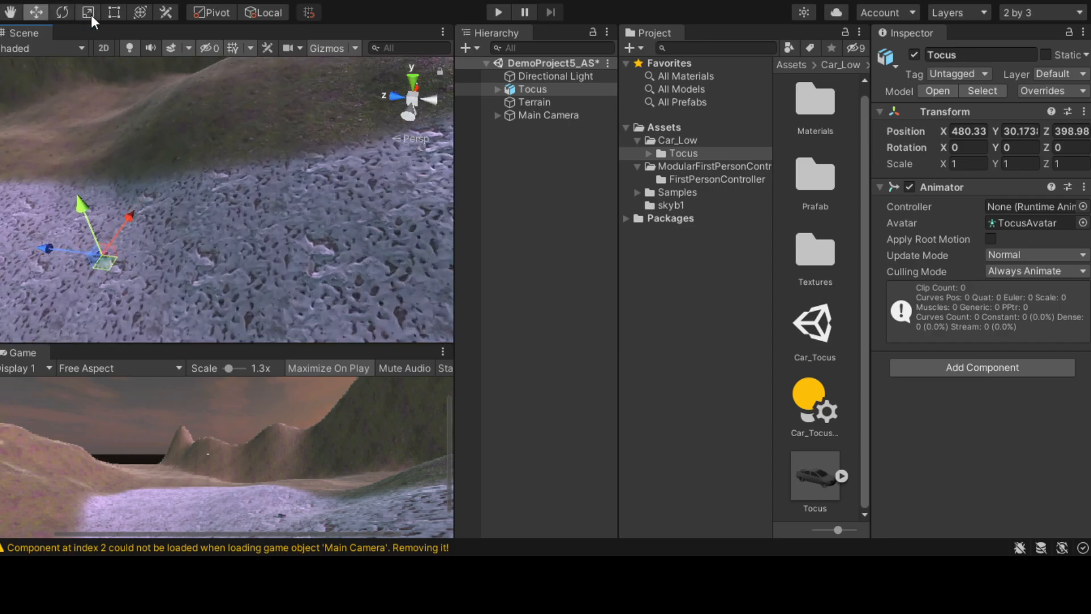
pyautogui.click(93, 10)
pyautogui.moveTo(101, 255); pyautogui.dragTo(239, 251)
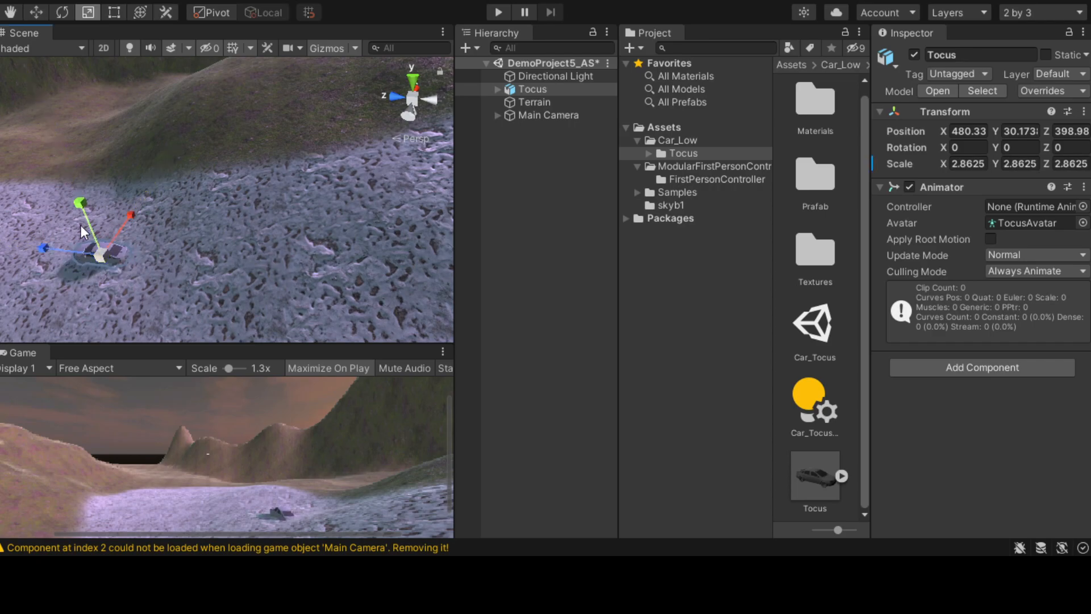
pyautogui.moveTo(99, 260); pyautogui.dragTo(290, 284)
# Step: Raise the car to Y 33.7 and shift it along the terrain to Z 431.5
pyautogui.scroll(3, 152, 266)
pyautogui.scroll(-4, 152, 266)
pyautogui.scroll(2, 131, 285)
pyautogui.moveTo(131, 284); pyautogui.dragTo(214, 243, button='right')
pyautogui.press('w')
pyautogui.moveTo(248, 73); pyautogui.dragTo(259, 50)
pyautogui.moveTo(194, 117); pyautogui.dragTo(69, 124)
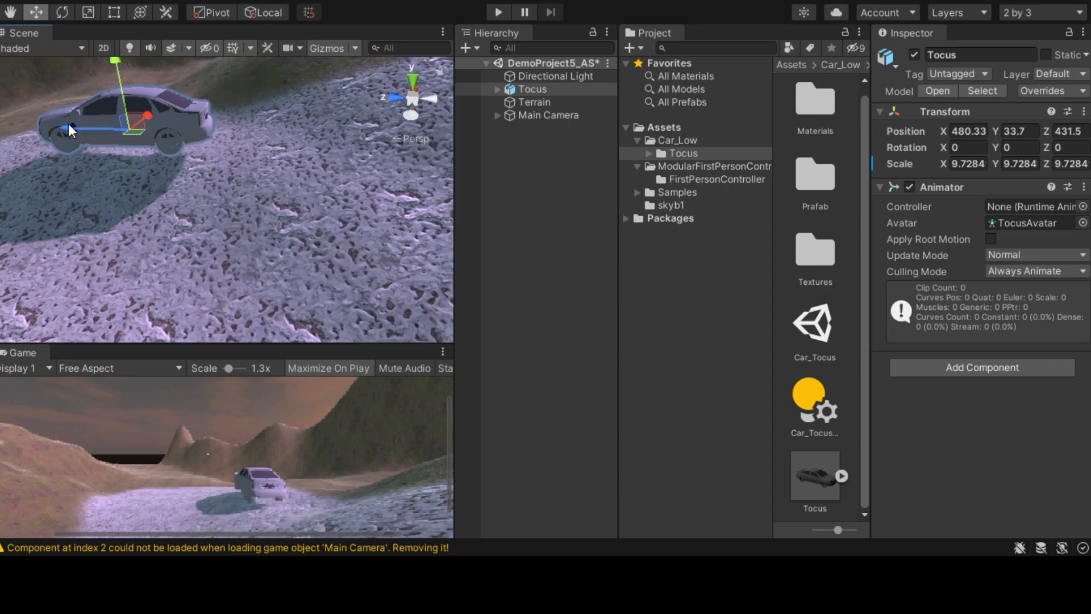
# Step: Enlarge the Tocus car uniformly to a scale of about 32.24
pyautogui.scroll(3, 85, 162)
pyautogui.scroll(-5, 96, 177)
pyautogui.moveTo(222, 196); pyautogui.dragTo(219, 250, button='middle')
pyautogui.press('e')
pyautogui.press('r')
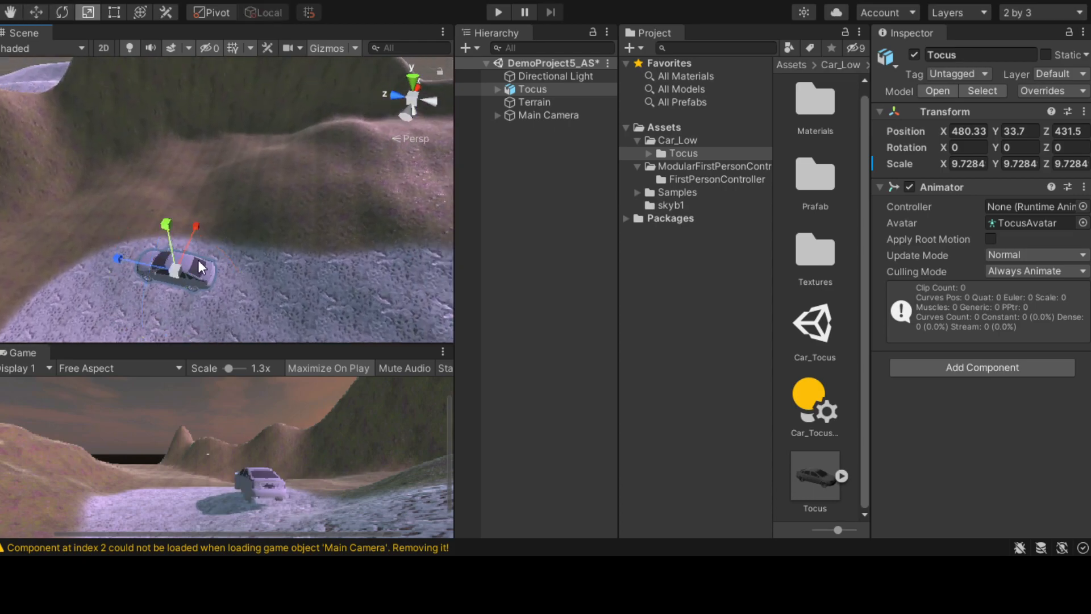
pyautogui.moveTo(178, 269); pyautogui.dragTo(358, 242)
# Step: Rotate the car to about -40, 85, -15 degrees and move it to about X 538.5, Y 82.9, Z 436.3
pyautogui.press('e')
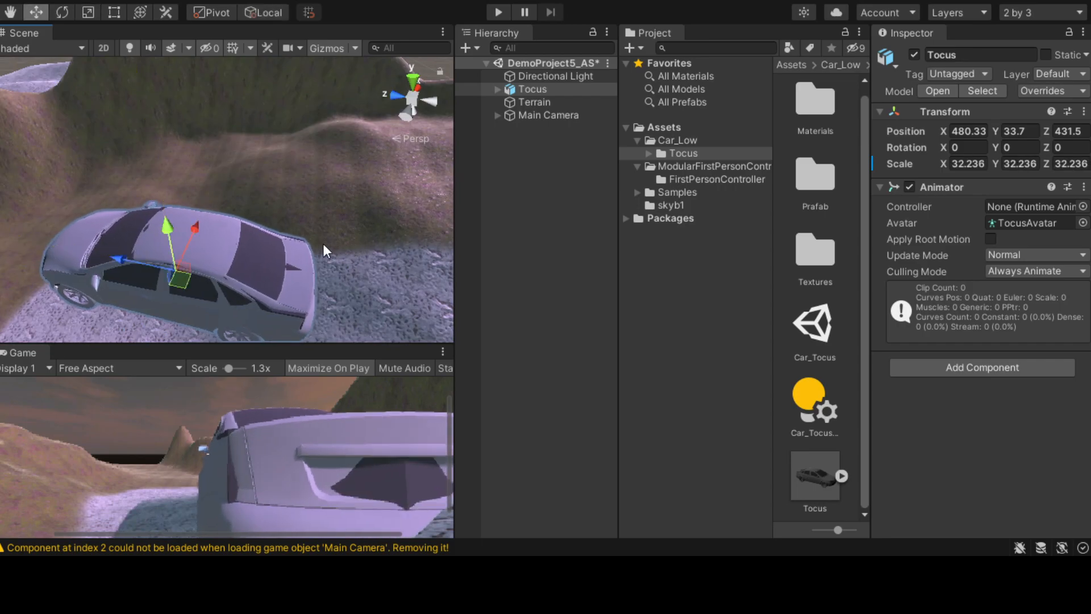
pyautogui.moveTo(157, 246); pyautogui.dragTo(402, 356)
pyautogui.press('w')
pyautogui.moveTo(186, 227); pyautogui.dragTo(224, 149)
# Step: Move the tilted car against the mountain slope at about X 607, Y 77, Z 529
pyautogui.scroll(-1, 241, 210)
pyautogui.moveTo(317, 226); pyautogui.dragTo(139, 223, button='middle')
pyautogui.scroll(-3, 146, 205)
pyautogui.scroll(-3, 293, 197)
pyautogui.moveTo(293, 197); pyautogui.dragTo(142, 210, button='right')
pyautogui.moveTo(365, 295); pyautogui.dragTo(171, 282, button='middle')
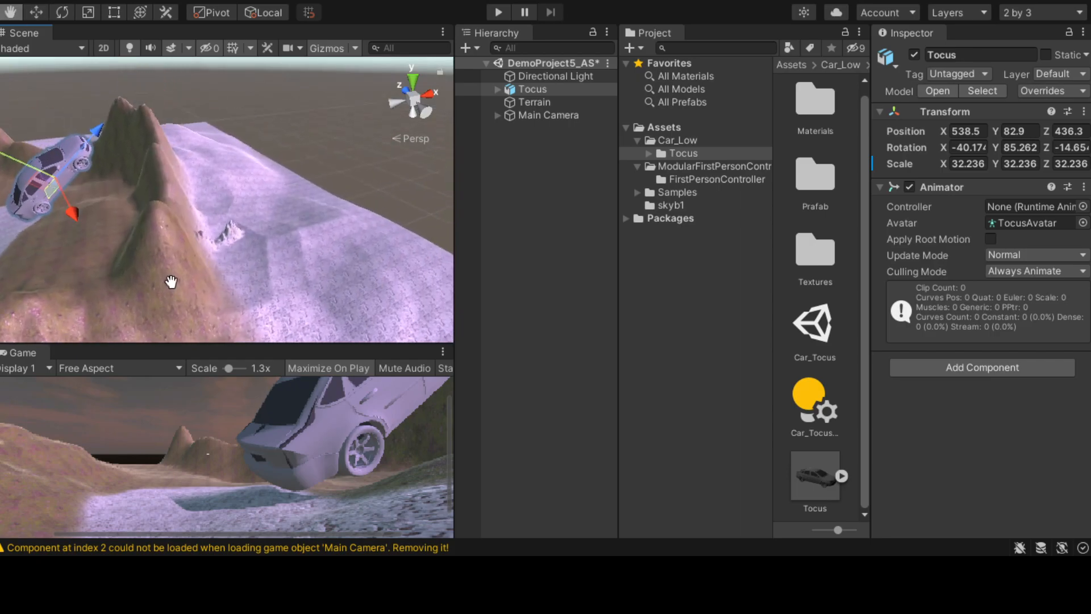
pyautogui.moveTo(77, 197)
pyautogui.mouseDown()
pyautogui.moveTo(96, 226)
pyautogui.moveTo(83, 230)
pyautogui.moveTo(20, 172)
pyautogui.moveTo(93, 187)
pyautogui.mouseUp()
pyautogui.moveTo(173, 167); pyautogui.dragTo(29, 120)
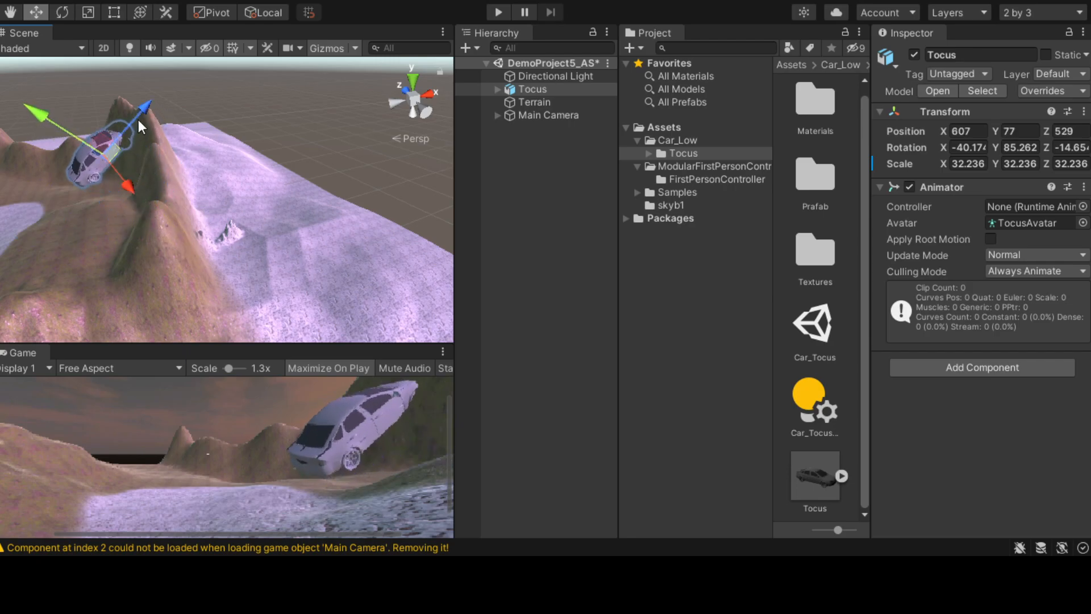
# Step: Tilt the car more steeply against the slope, to a rotation of about -49, 89, -17 degrees
pyautogui.press('e')
pyautogui.moveTo(29, 116); pyautogui.dragTo(12, 178)
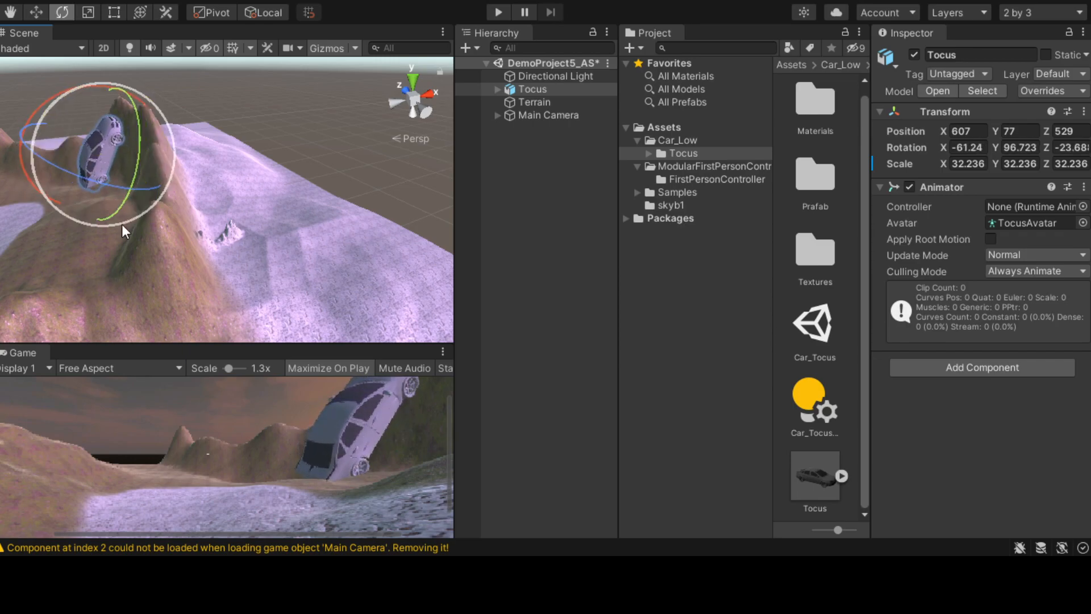
pyautogui.moveTo(46, 93); pyautogui.dragTo(118, 176)
pyautogui.click(149, 251)
pyautogui.press('q')
pyautogui.press('w')
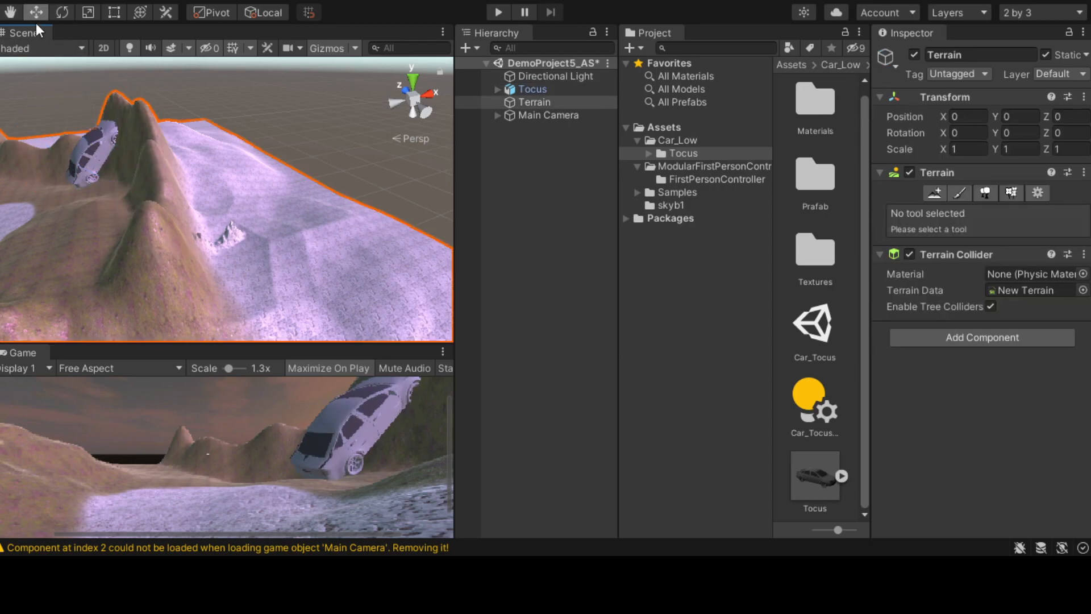
pyautogui.click(86, 166)
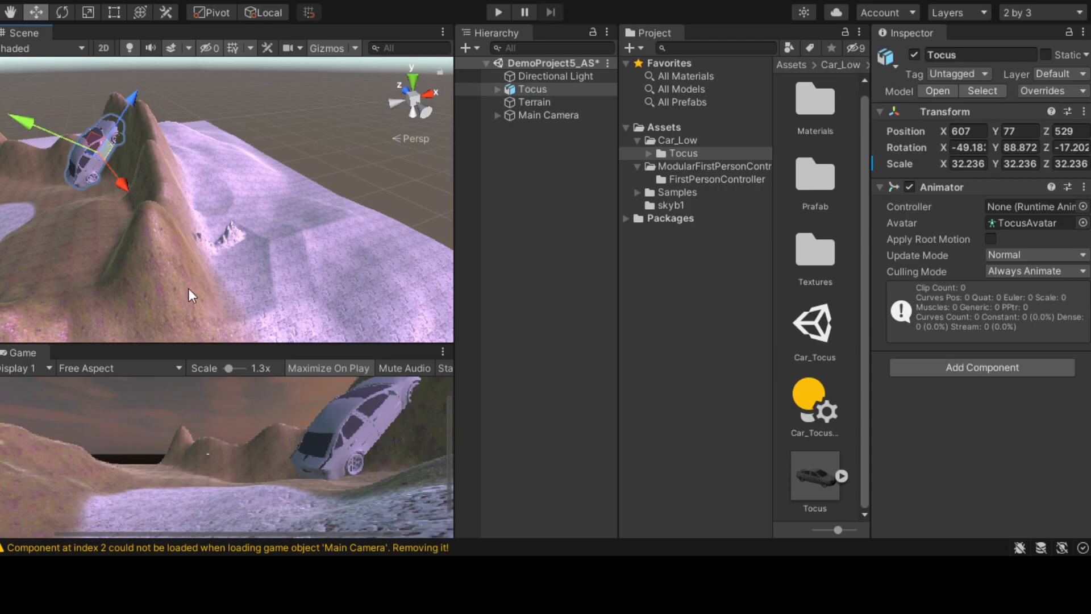
# Step: Apply the orange Tocus body material from the car's Materials folder to the bodywork
pyautogui.scroll(-3, 390, 454)
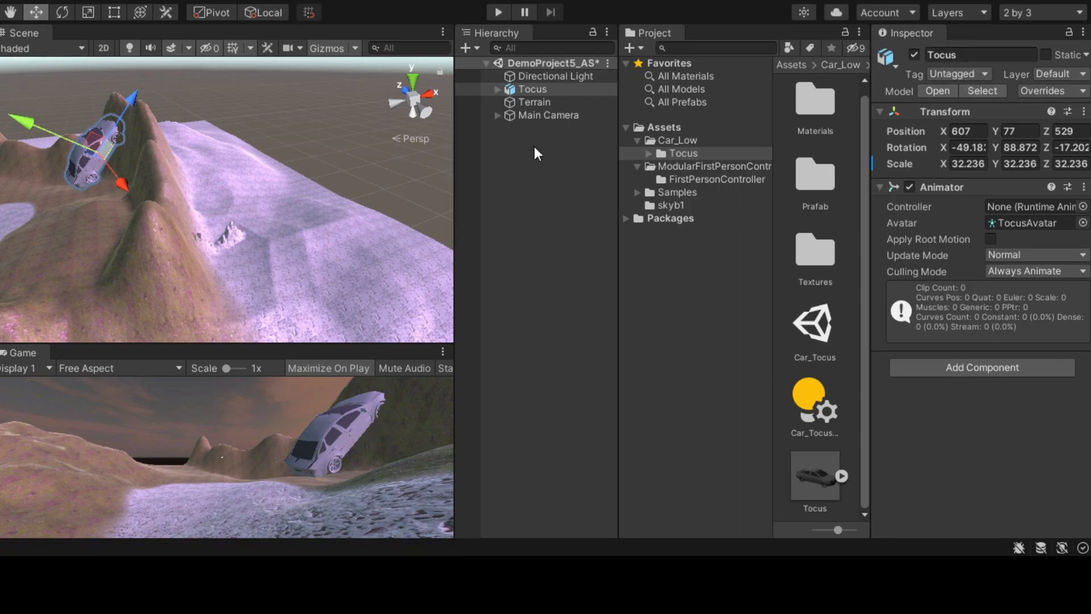
pyautogui.keyDown('alt'); pyautogui.moveTo(94, 207); pyautogui.dragTo(265, 241); pyautogui.keyUp('alt')
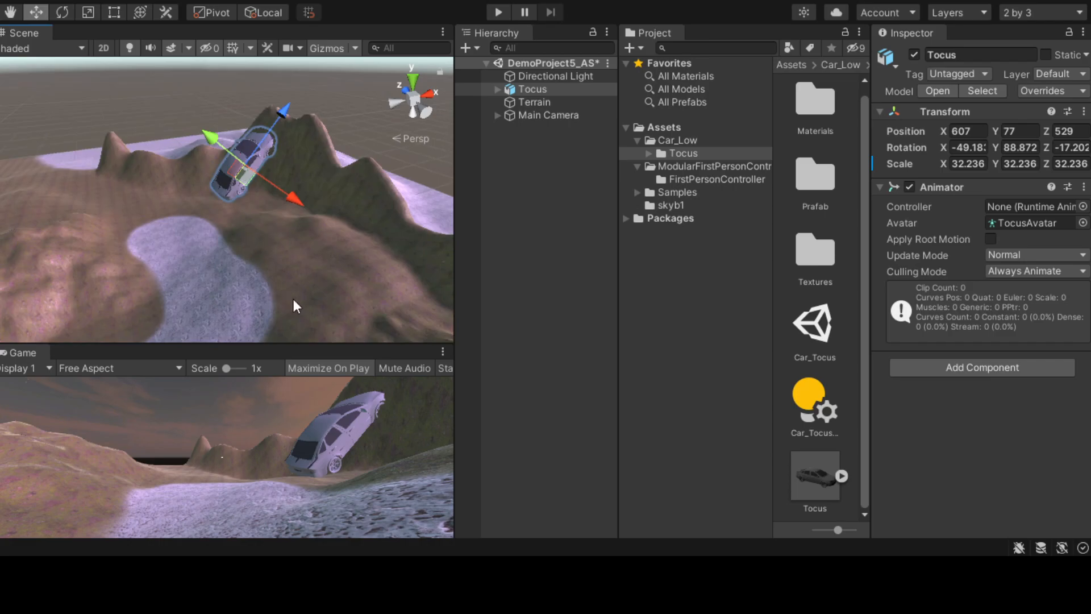
pyautogui.scroll(10, 206, 133)
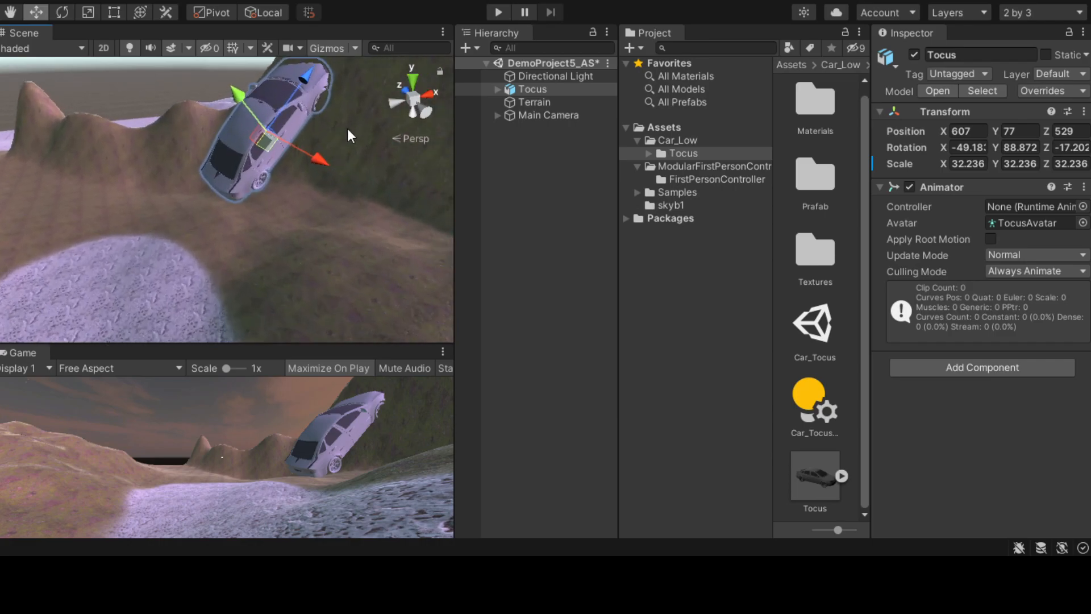
pyautogui.scroll(2, 348, 129)
pyautogui.moveTo(364, 124); pyautogui.dragTo(246, 187, button='middle')
pyautogui.scroll(4, 245, 187)
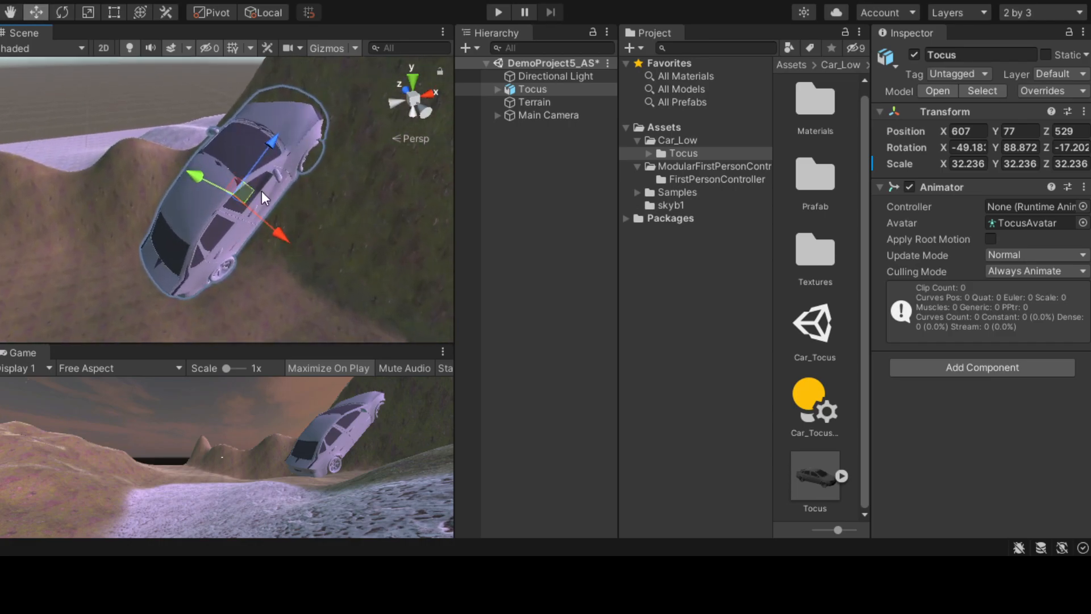
pyautogui.scroll(3, 260, 176)
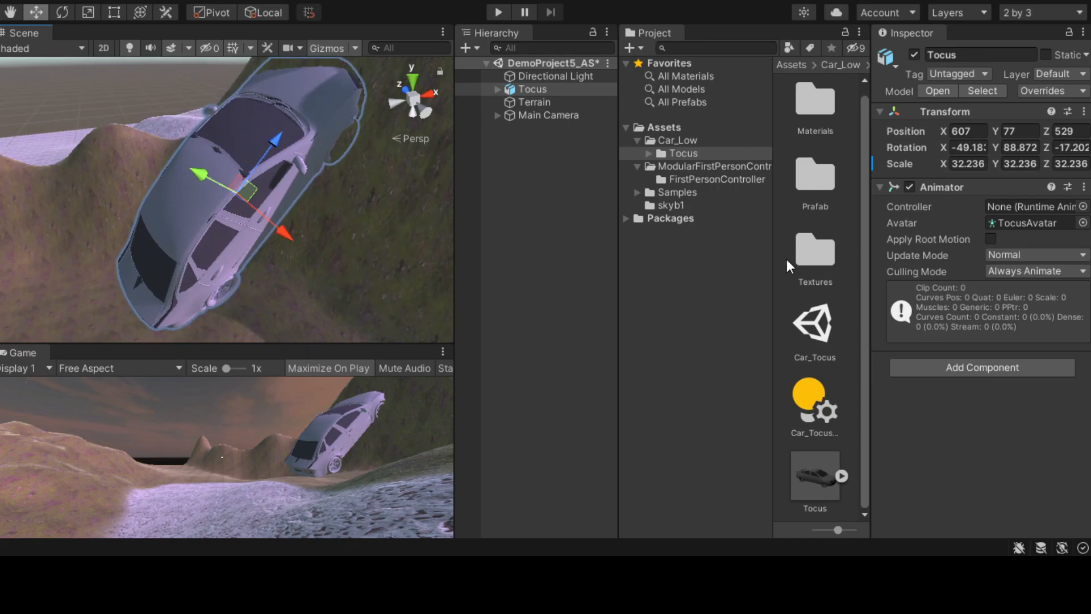
pyautogui.doubleClick(823, 247)
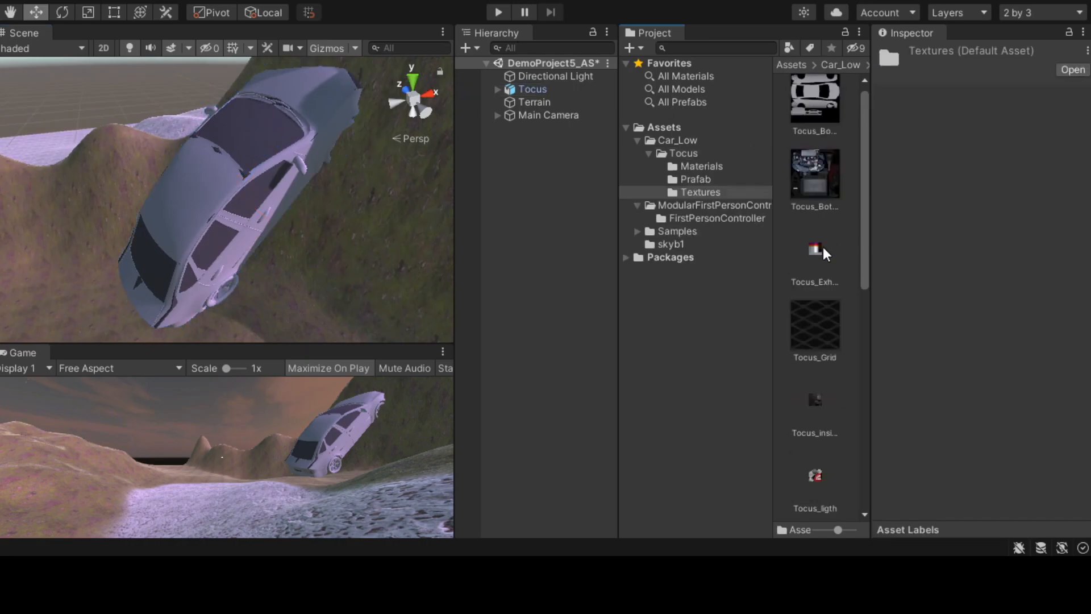
pyautogui.click(718, 164)
pyautogui.scroll(-5, 828, 243)
pyautogui.scroll(-5, 837, 300)
pyautogui.moveTo(811, 162); pyautogui.dragTo(195, 178)
pyautogui.moveTo(820, 166); pyautogui.dragTo(340, 98)
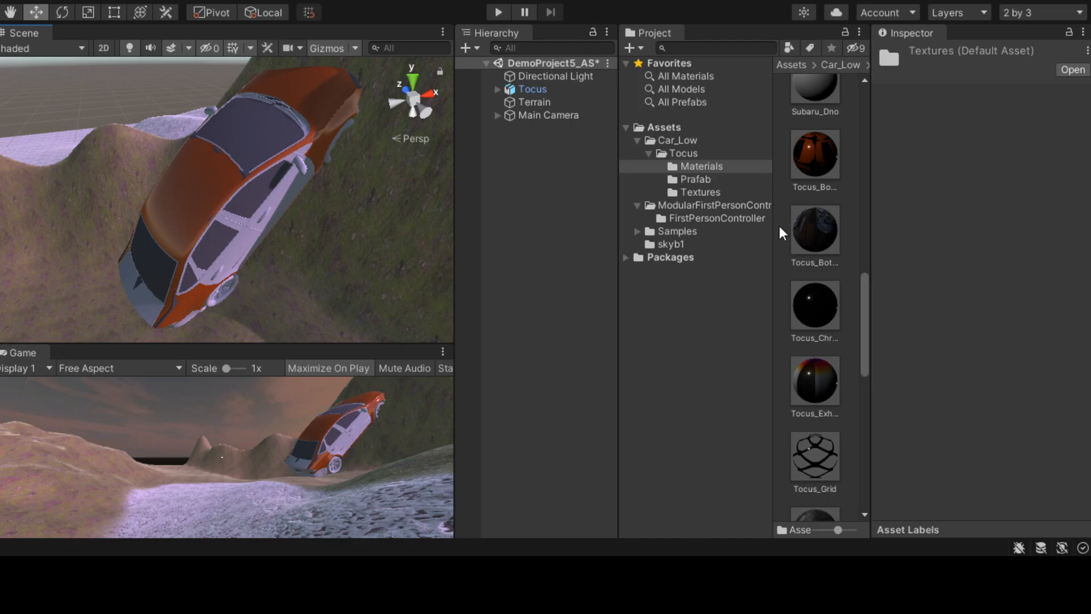
# Step: Apply the Tocus_Chrome material to the car's windshield
pyautogui.click(821, 312)
pyautogui.moveTo(817, 302); pyautogui.dragTo(254, 146)
pyautogui.scroll(-3, 857, 423)
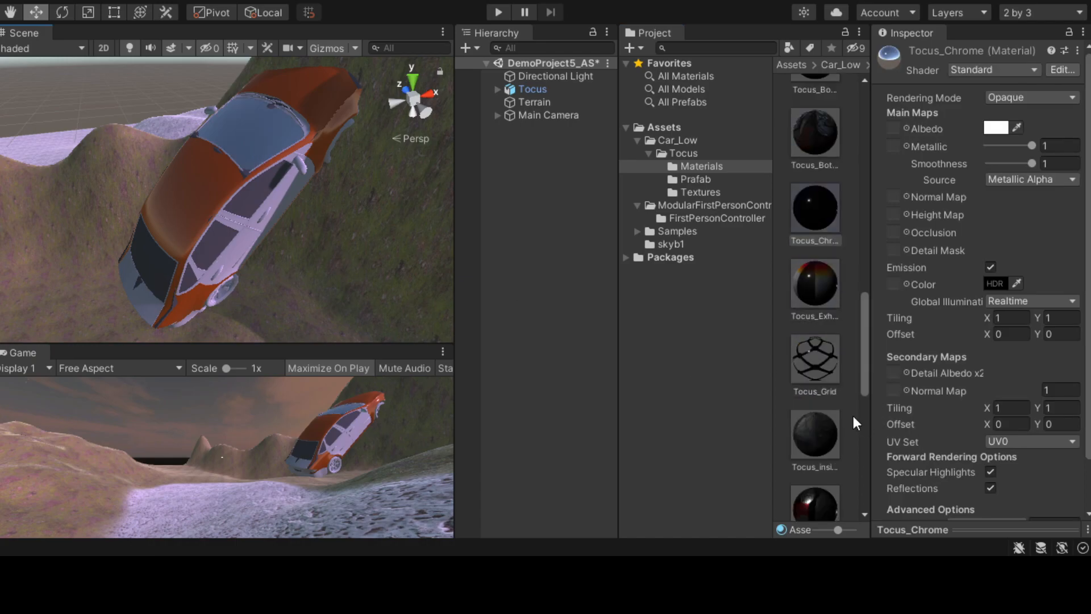
# Step: Apply a Tocus material to the car's rear wheel and the Tocus exhaust material to the windshield
pyautogui.scroll(2, 816, 159)
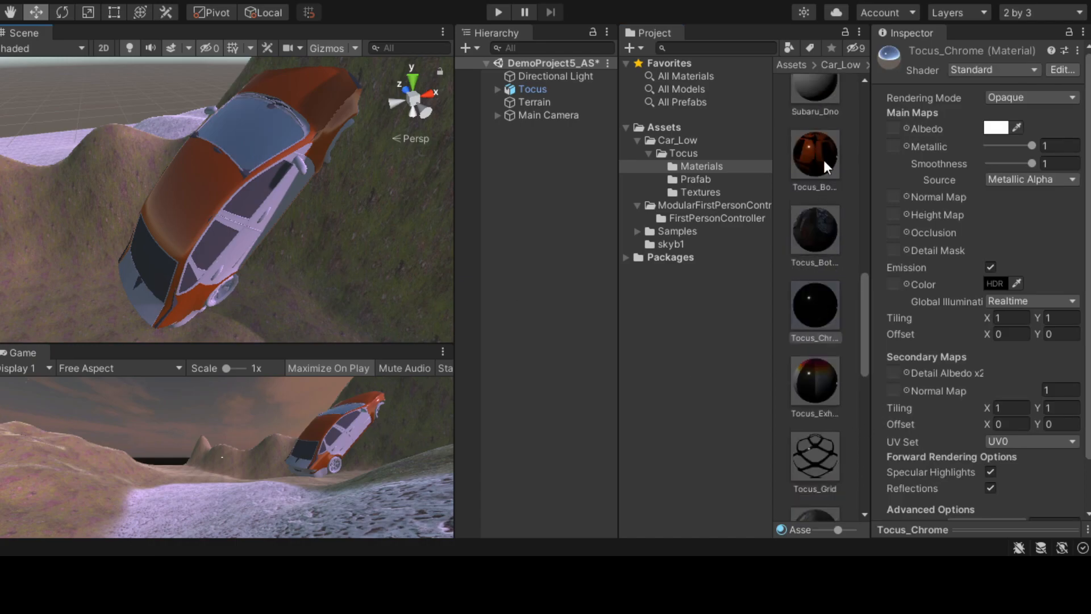
pyautogui.scroll(2, 830, 256)
pyautogui.moveTo(830, 370); pyautogui.dragTo(222, 301)
pyautogui.moveTo(816, 363); pyautogui.dragTo(251, 124)
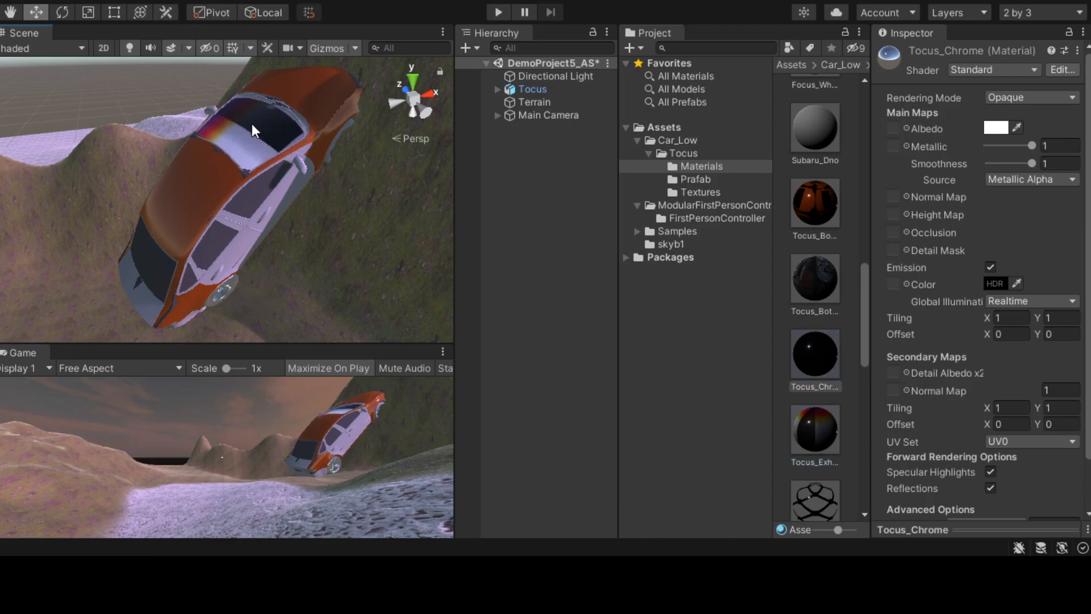
# Step: Replace the windshield's material with the light blue Focus chrome material
pyautogui.scroll(18, 821, 214)
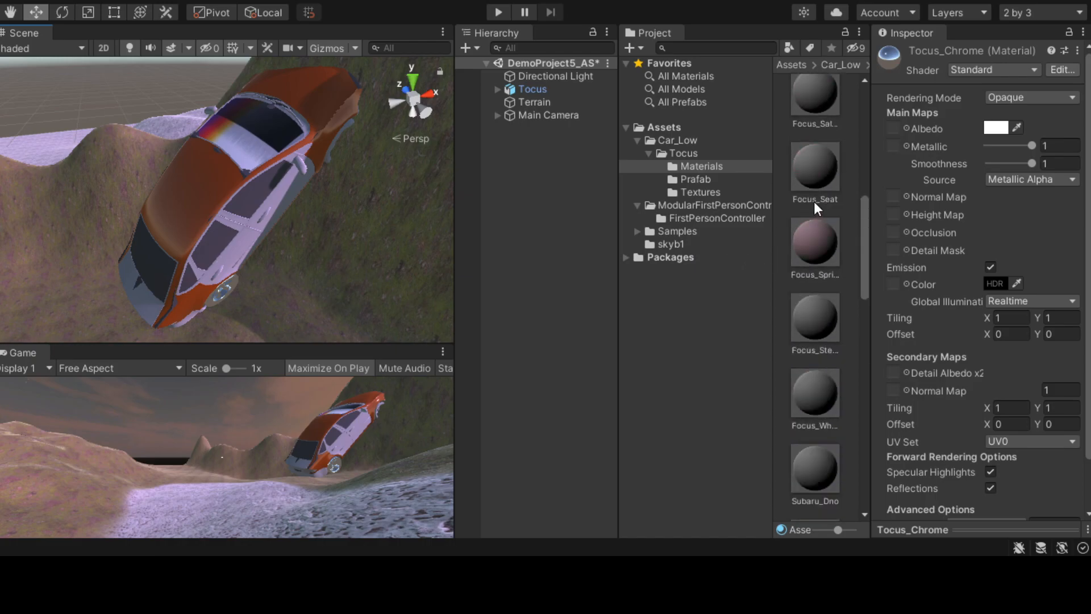
pyautogui.scroll(5, 821, 214)
pyautogui.moveTo(792, 181); pyautogui.dragTo(249, 143)
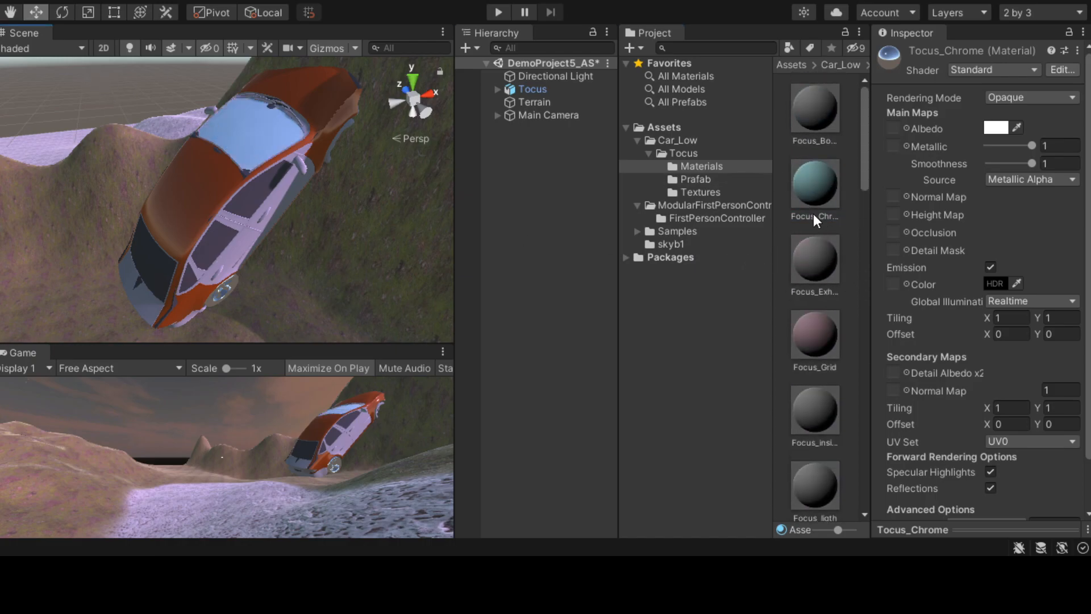
# Step: Try the Focus_Body material on the car's rear and apply the Focus chrome material to the front and rear side windows
pyautogui.click(806, 95)
pyautogui.moveTo(801, 103); pyautogui.dragTo(144, 279)
pyautogui.moveTo(824, 192); pyautogui.dragTo(251, 213)
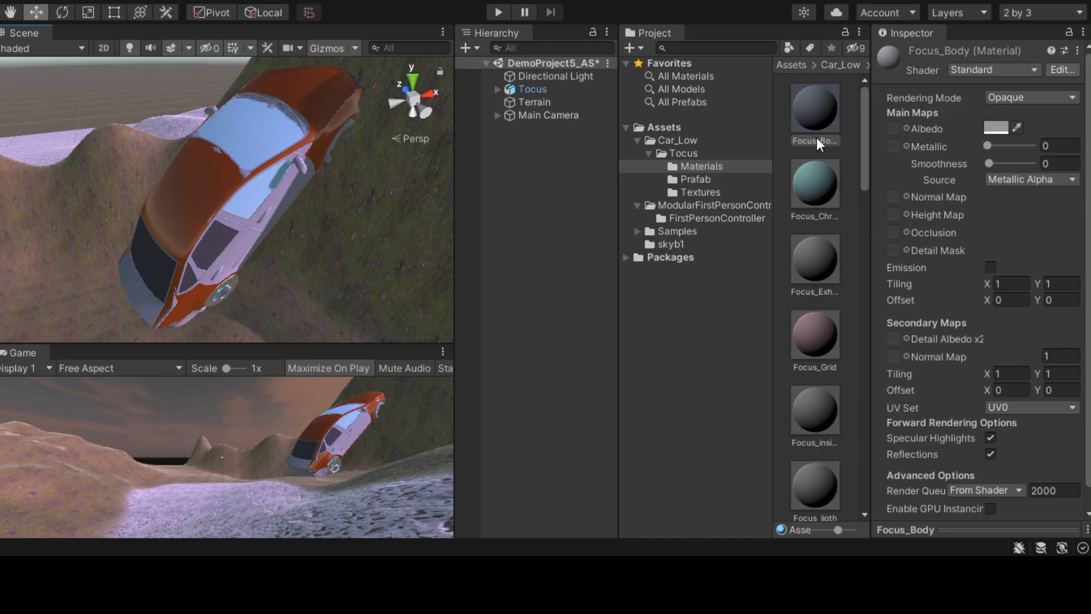
pyautogui.moveTo(816, 142); pyautogui.dragTo(214, 237)
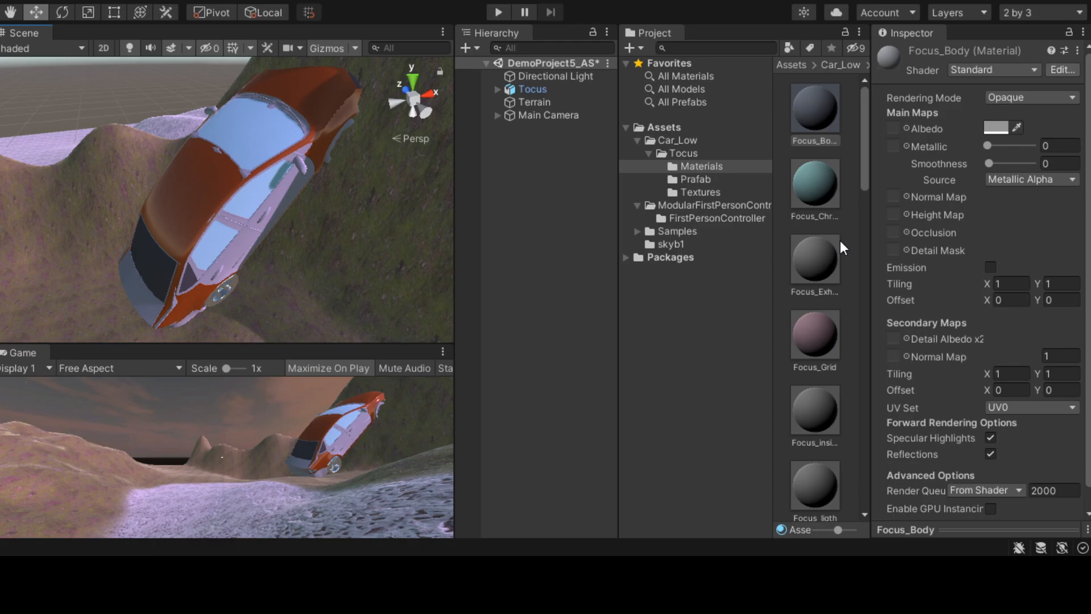
# Step: Apply the pink Focus_Grid material to the car's rear side door
pyautogui.scroll(-3, 839, 267)
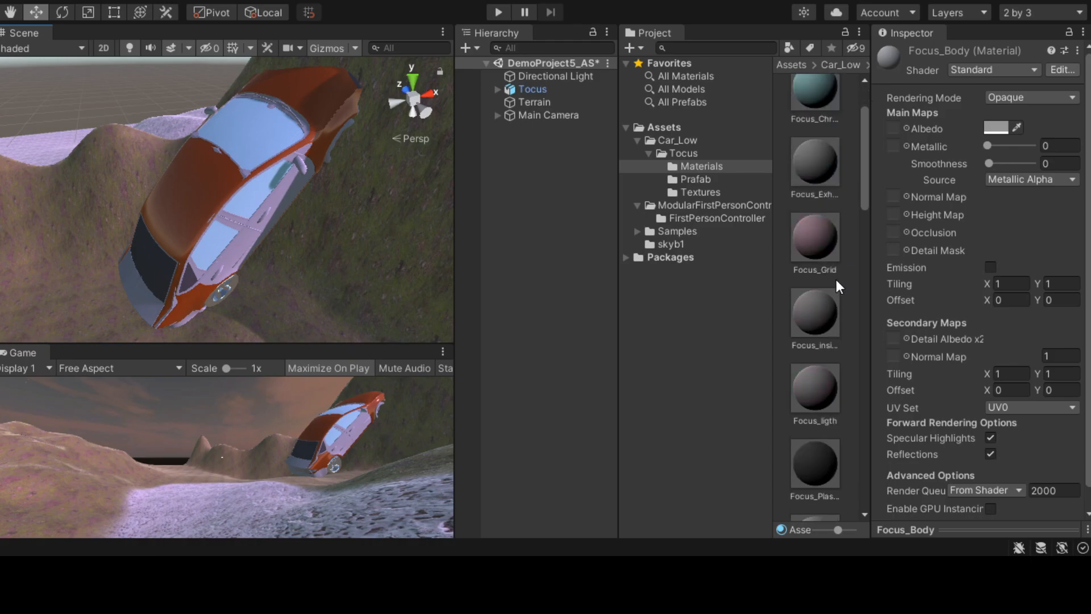
pyautogui.click(815, 241)
pyautogui.moveTo(817, 235); pyautogui.dragTo(219, 234)
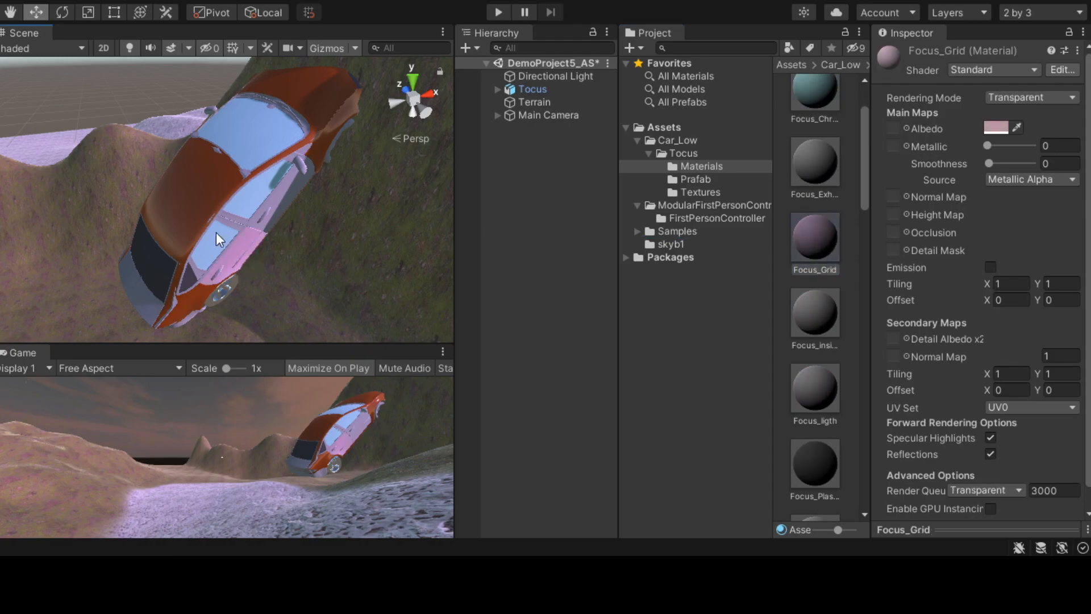
# Step: Open the Tocus Textures folder and select the car in the scene
pyautogui.scroll(3, 806, 298)
pyautogui.scroll(-2, 230, 227)
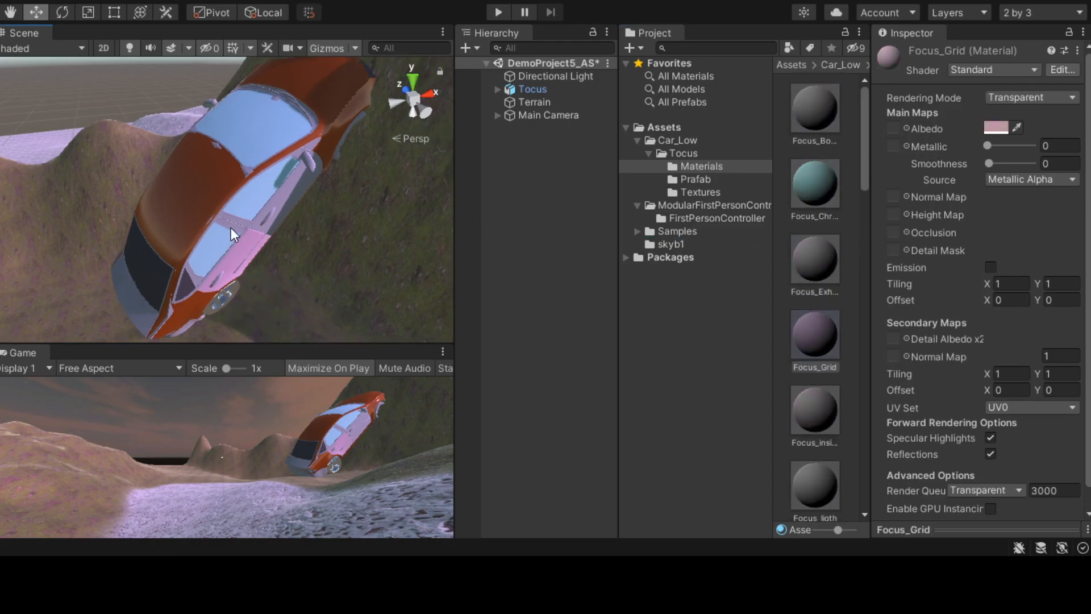
pyautogui.scroll(-2, 233, 238)
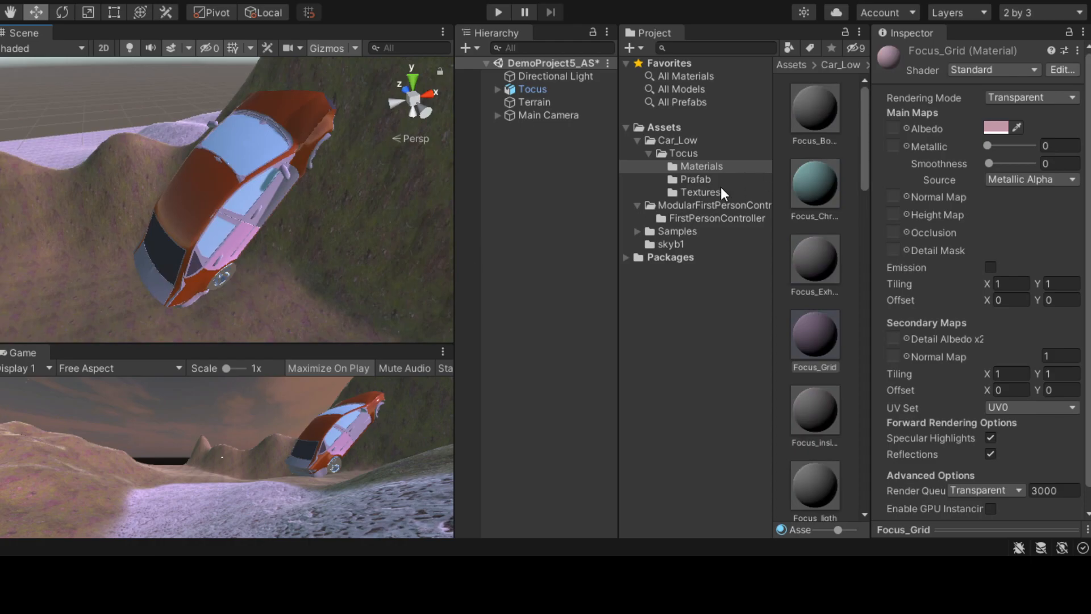
pyautogui.click(701, 193)
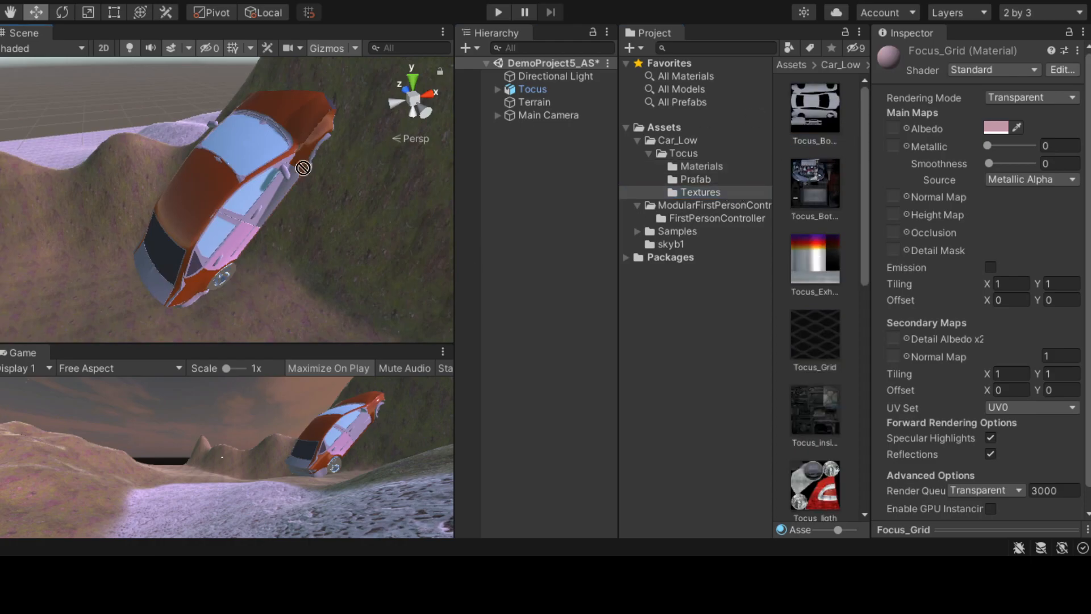
pyautogui.click(219, 215)
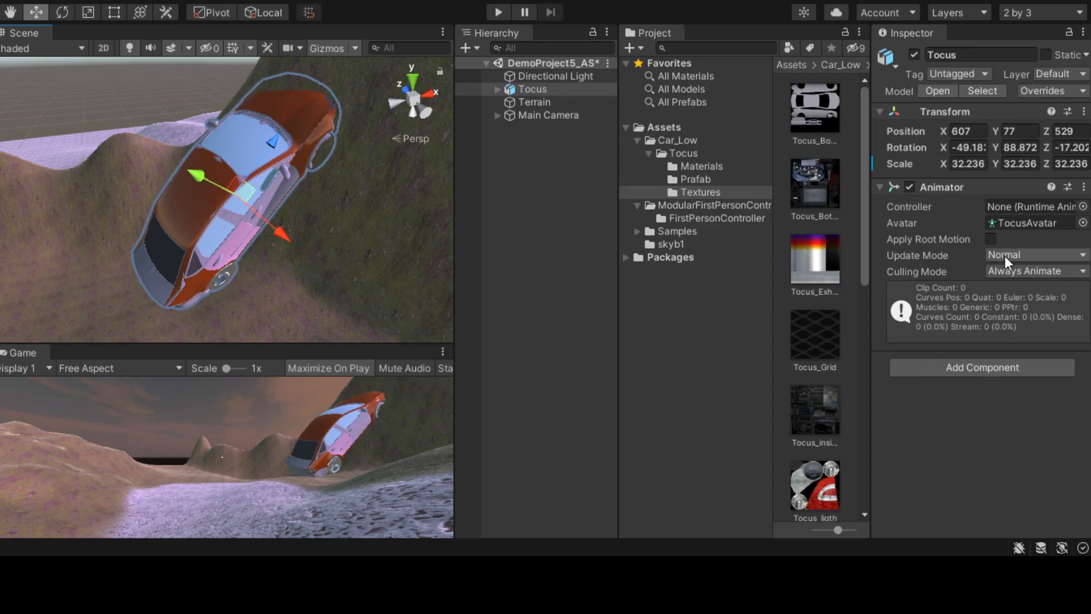
# Step: Examine the Tocus_Bottom, Tocus_Exhaust_Pipe and Tocus_ligth textures, browse the remaining car textures, and reselect the car in the scene
pyautogui.click(816, 200)
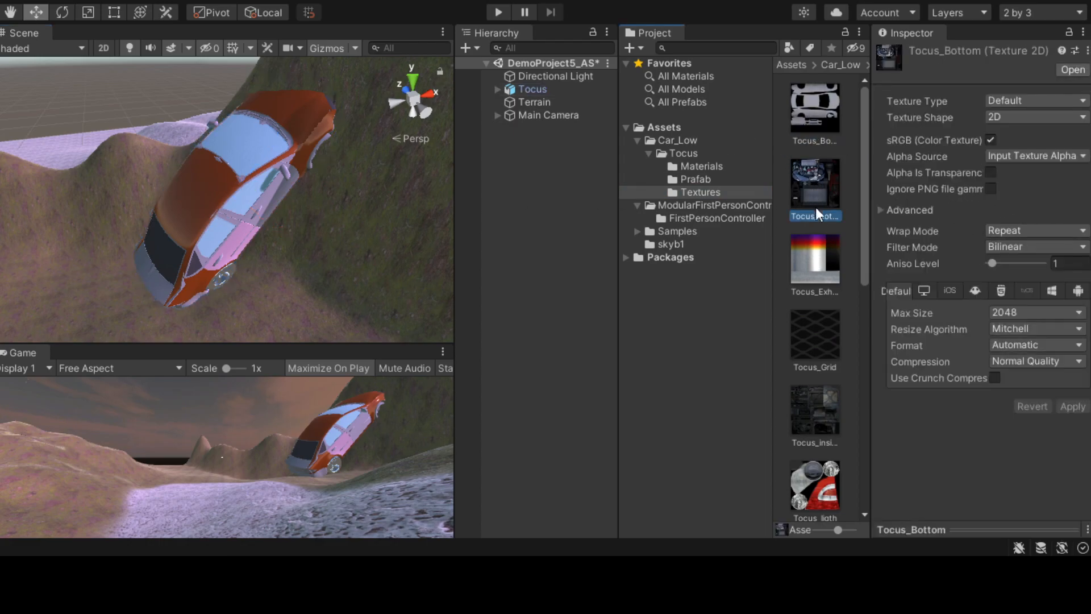
pyautogui.click(824, 250)
pyautogui.scroll(-4, 824, 248)
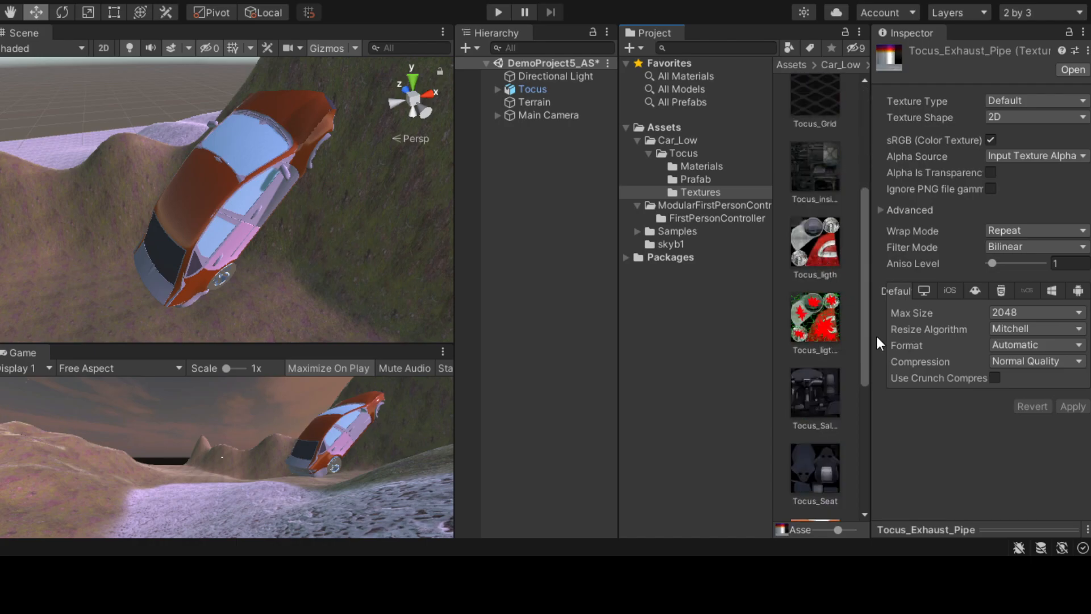
pyautogui.click(820, 227)
pyautogui.scroll(-5, 822, 341)
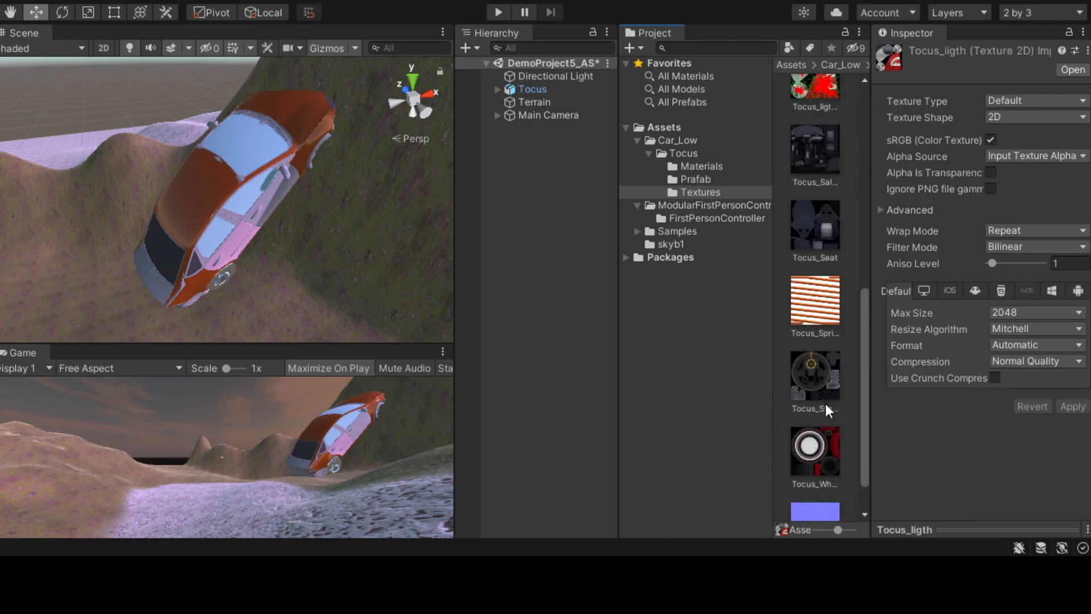
pyautogui.click(205, 210)
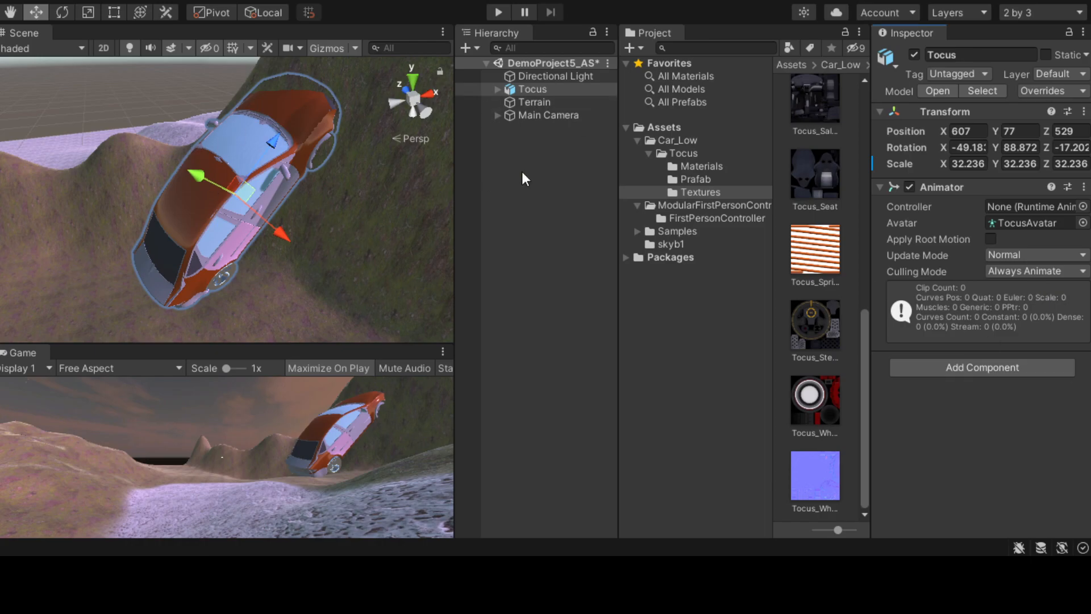
# Step: Compare the car's Materials and Textures folders, inspect the Tocus_Spring texture, and collapse the Tocus folder
pyautogui.click(718, 169)
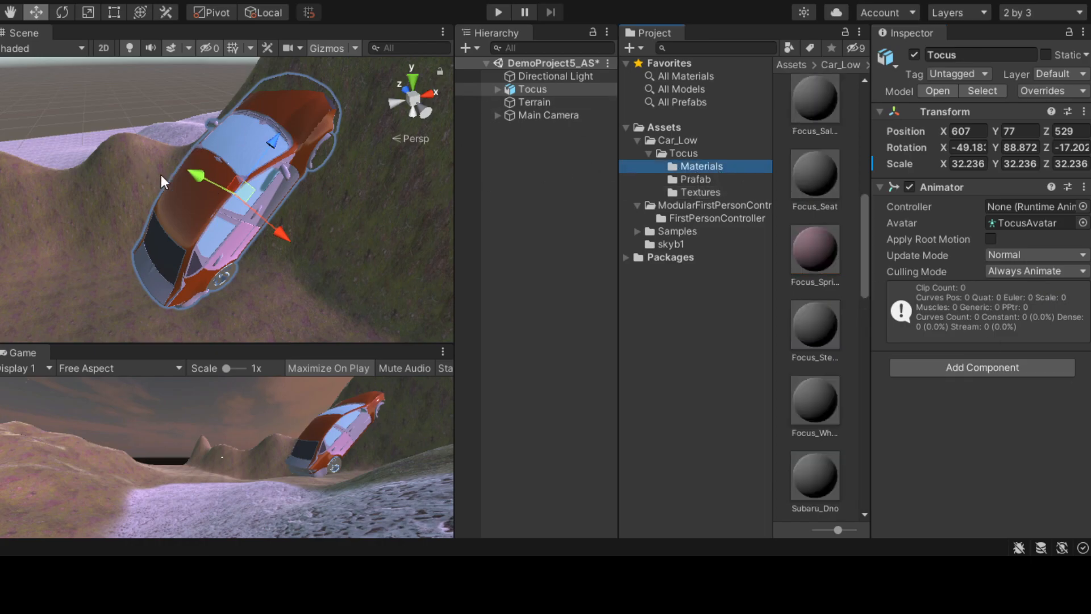
pyautogui.click(749, 194)
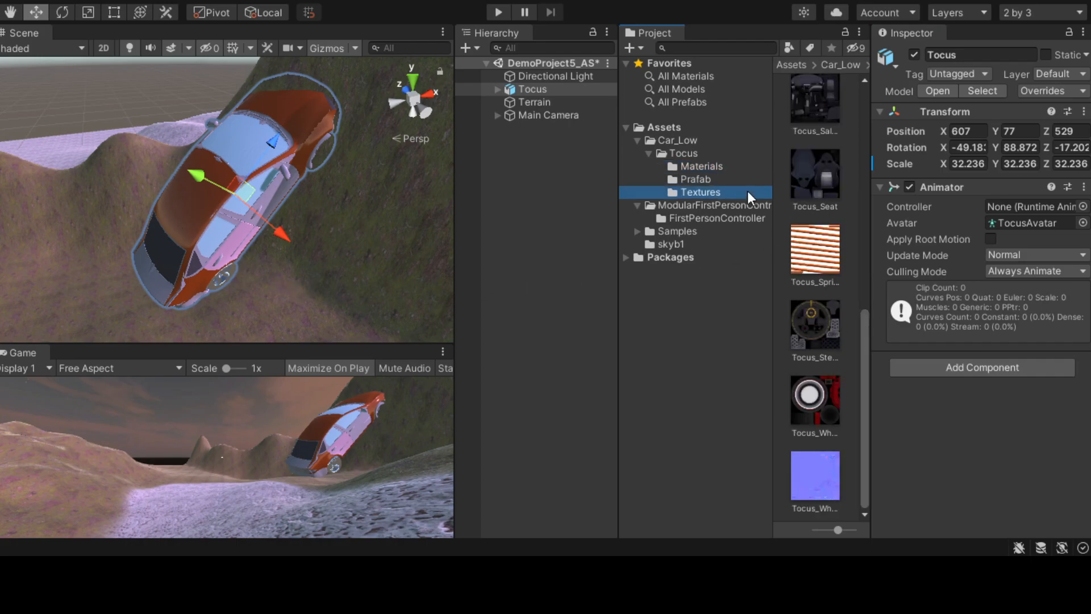
pyautogui.click(824, 250)
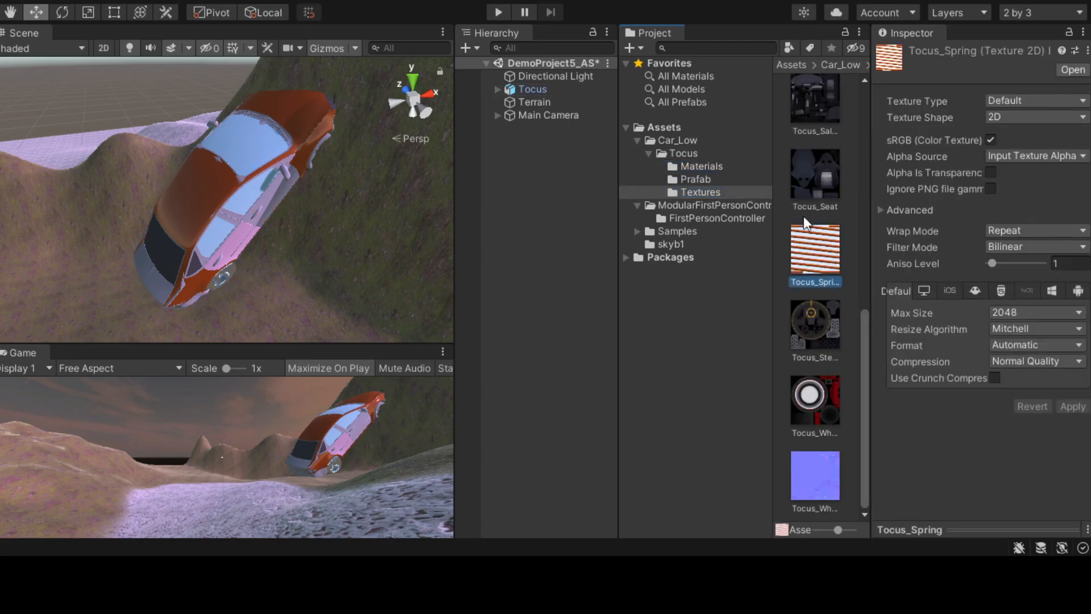
pyautogui.click(719, 179)
pyautogui.click(719, 166)
pyautogui.click(711, 154)
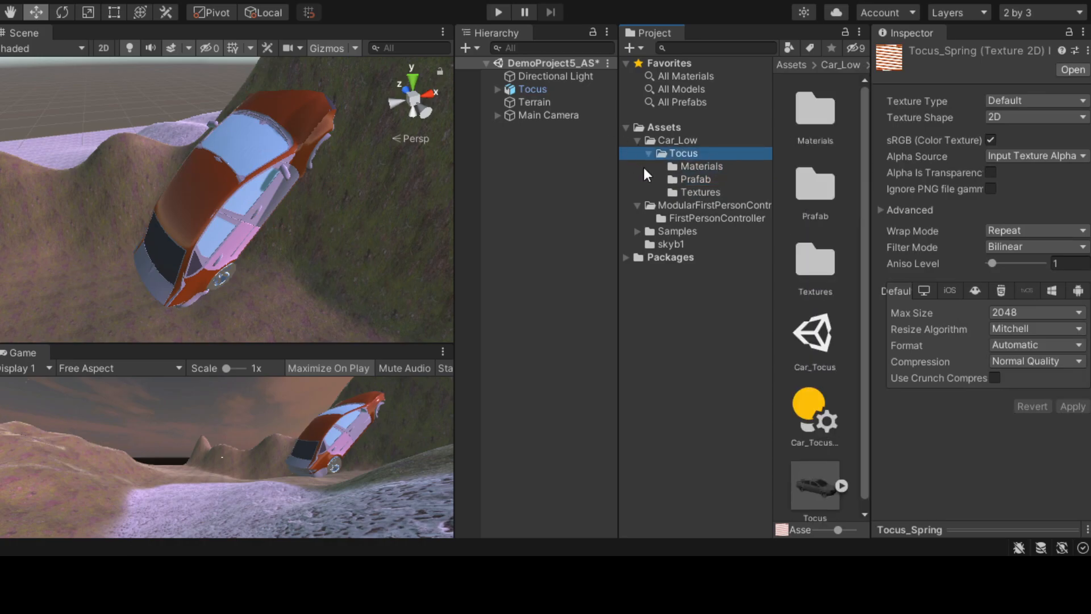
pyautogui.click(648, 154)
# Step: Select the Terrain, activate its Paint Trees tool and open the tree editing options
pyautogui.click(542, 111)
pyautogui.click(543, 101)
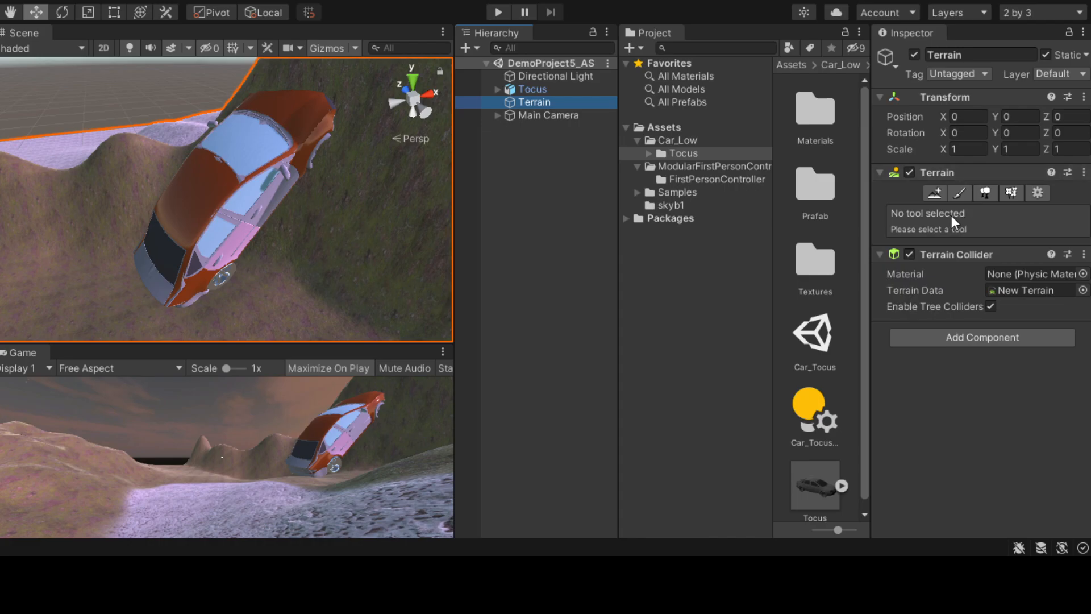
pyautogui.click(986, 193)
pyautogui.scroll(-1, 979, 253)
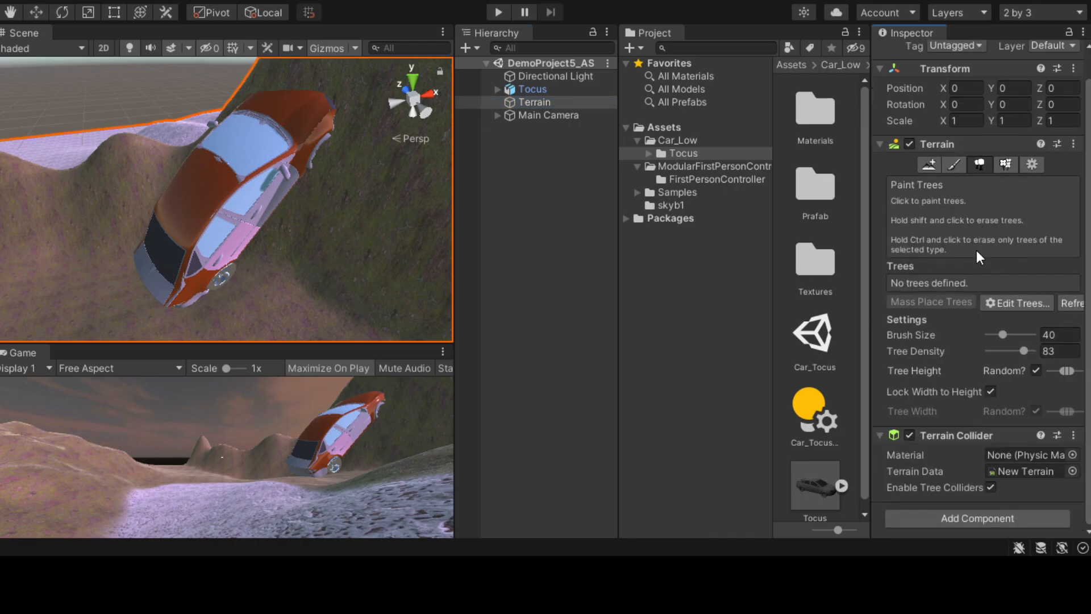
pyautogui.click(1025, 305)
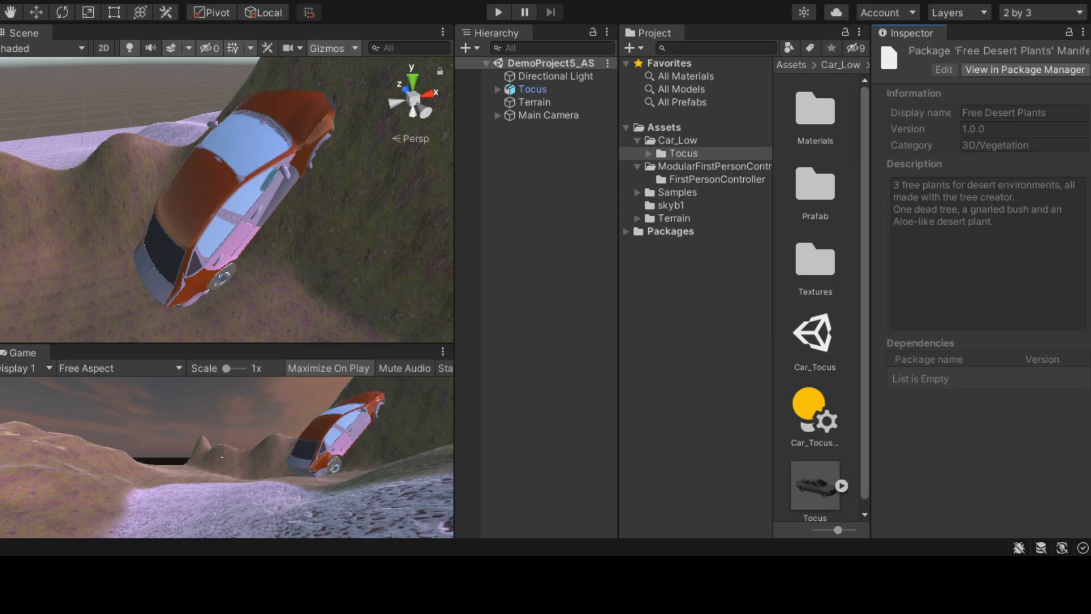
# Step: Find the imported Terrain folder among the project assets and collapse the Car_Low and first-person controller folders
pyautogui.click(730, 154)
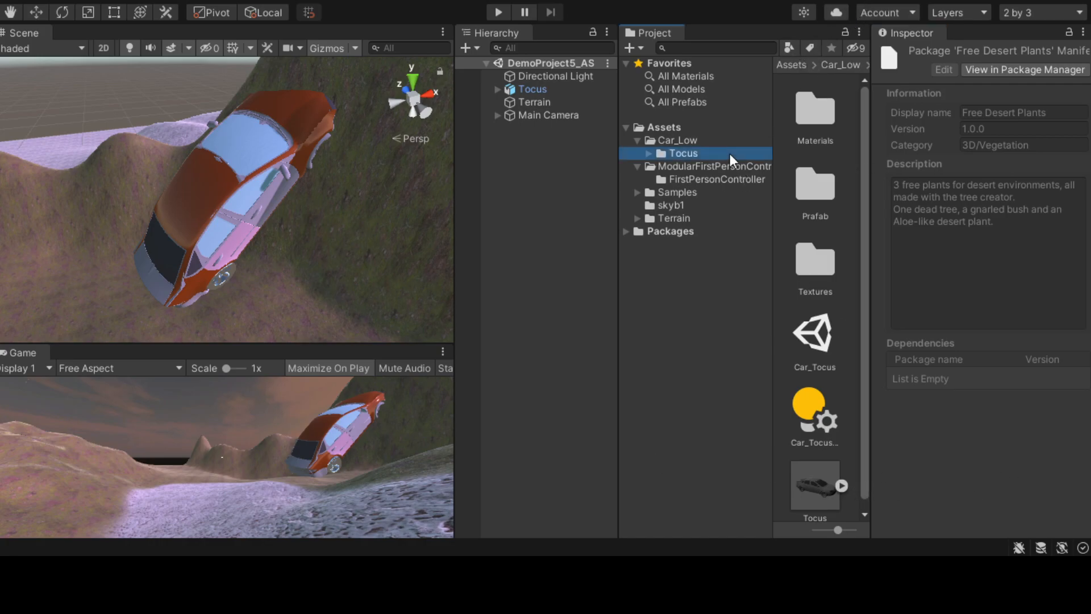
pyautogui.click(710, 178)
pyautogui.click(705, 204)
pyautogui.click(702, 218)
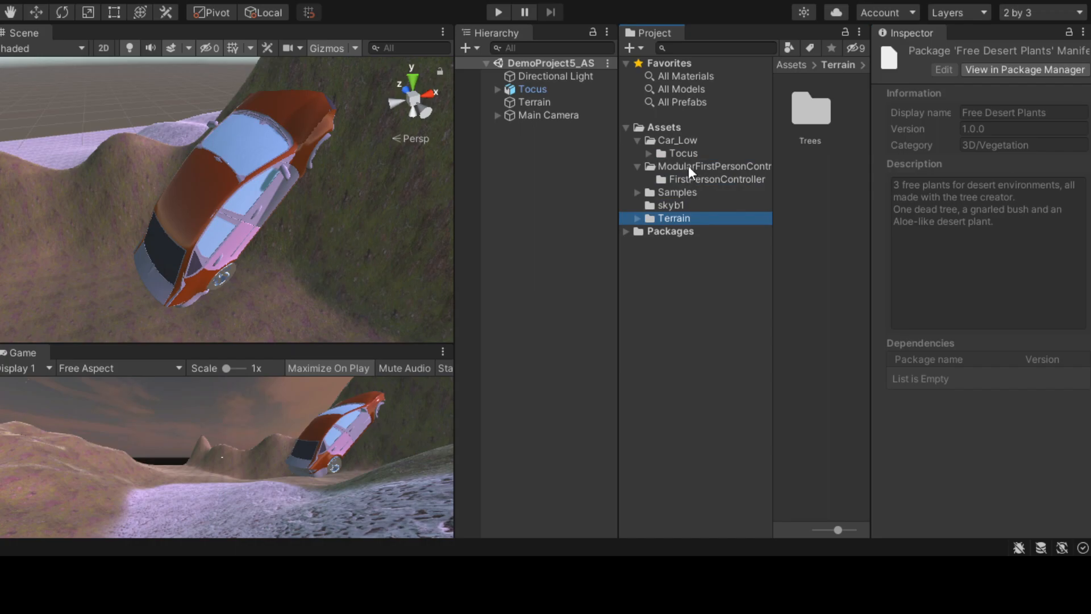
pyautogui.click(638, 167)
pyautogui.click(637, 141)
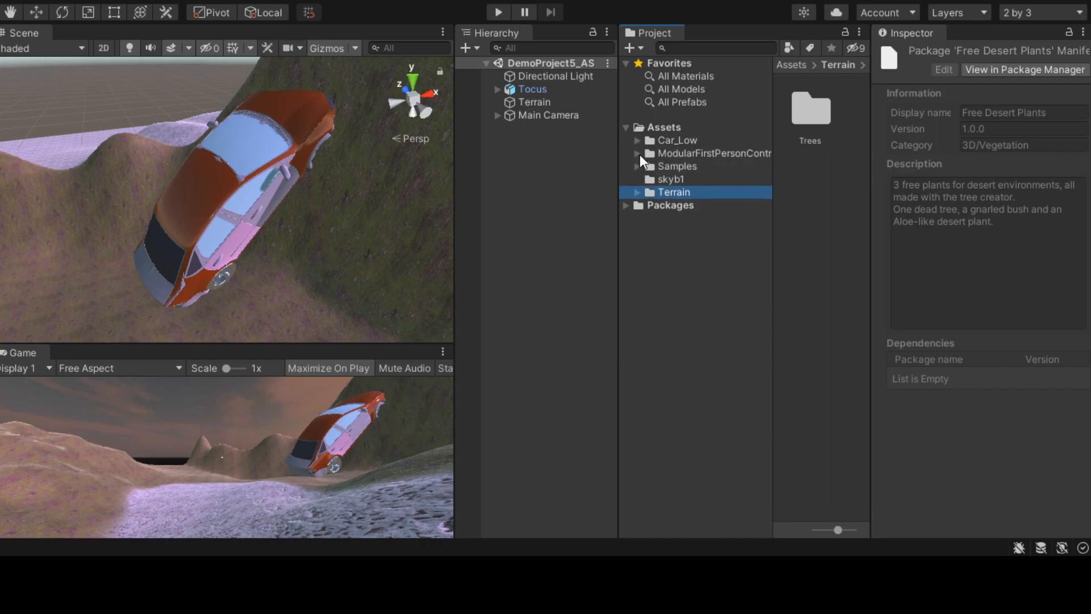
pyautogui.click(637, 166)
pyautogui.click(633, 166)
pyautogui.click(626, 205)
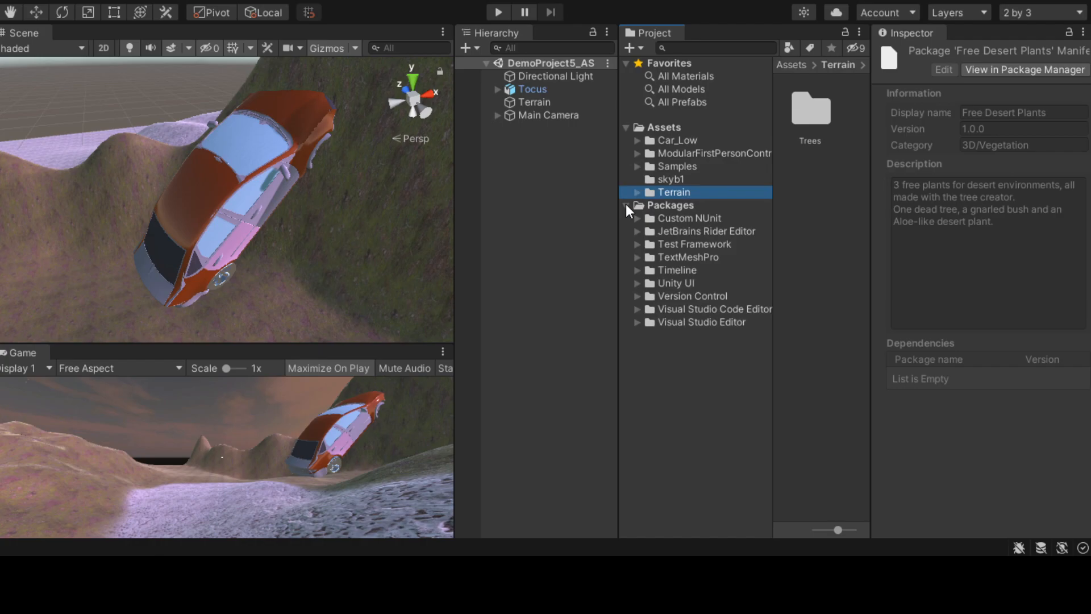
pyautogui.click(626, 203)
# Step: Open the Trees folder inside the Terrain assets and look through its desert plant models and bark textures
pyautogui.click(663, 152)
pyautogui.click(666, 167)
pyautogui.click(668, 180)
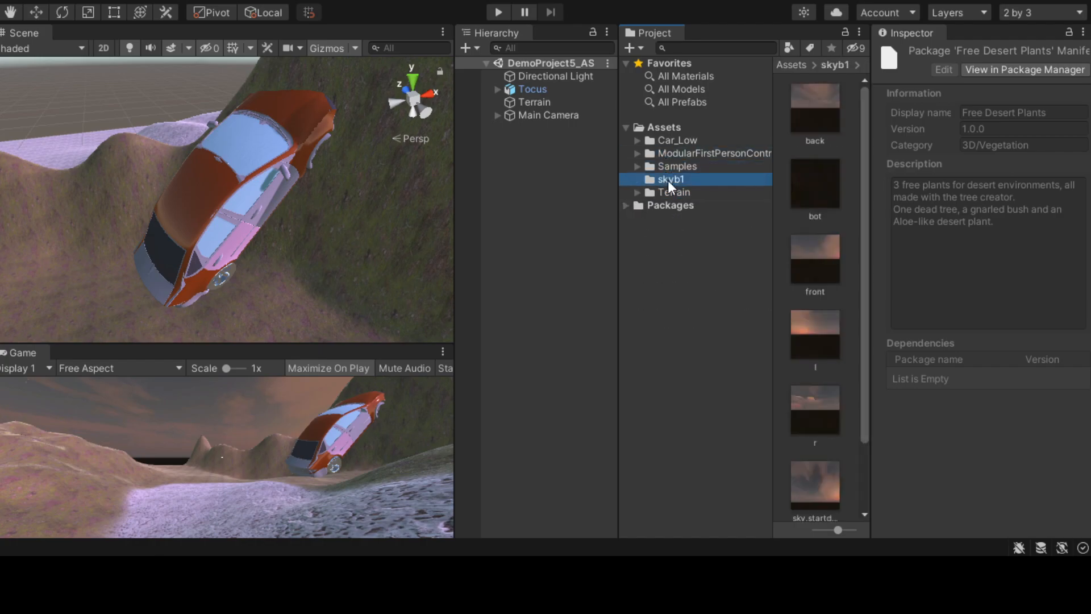
pyautogui.click(669, 194)
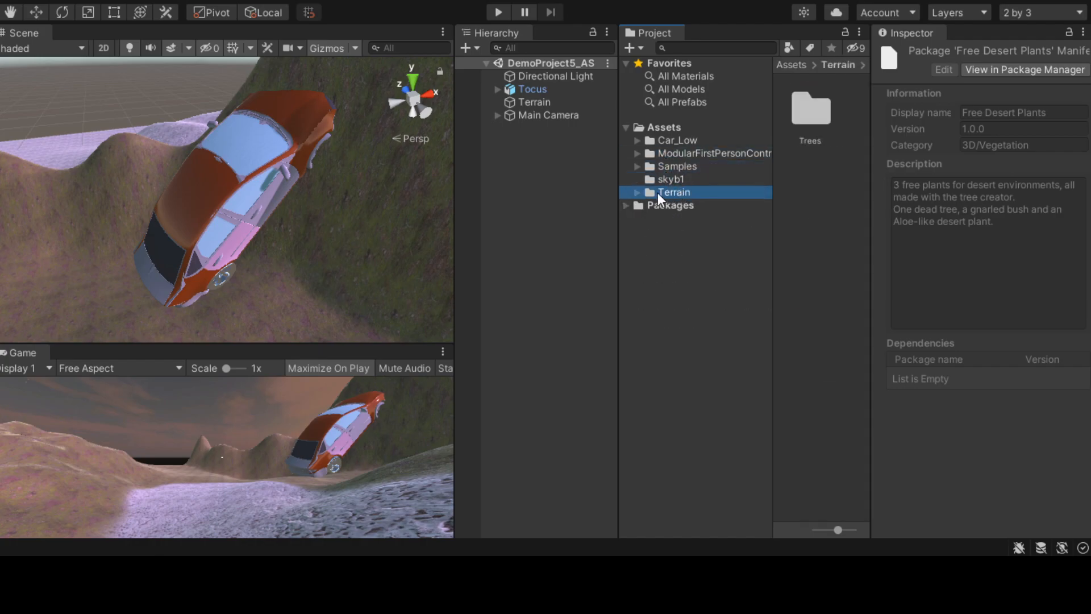
pyautogui.click(637, 192)
pyautogui.click(674, 205)
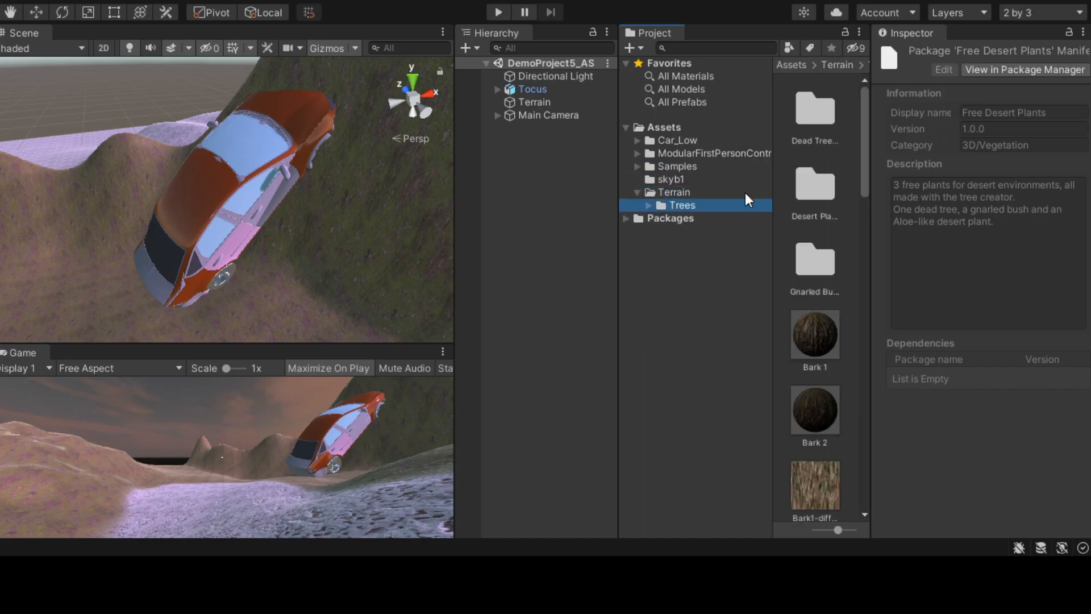
pyautogui.scroll(-2, 809, 258)
pyautogui.scroll(-10, 821, 346)
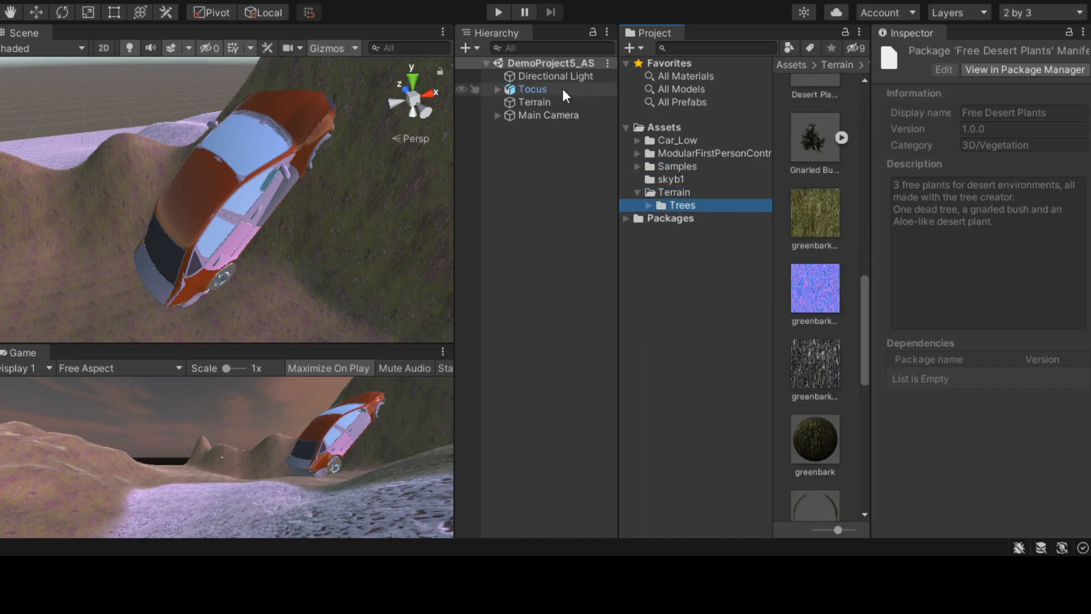
# Step: Add the Desert Plant model to the Terrain's list of paintable trees
pyautogui.click(551, 103)
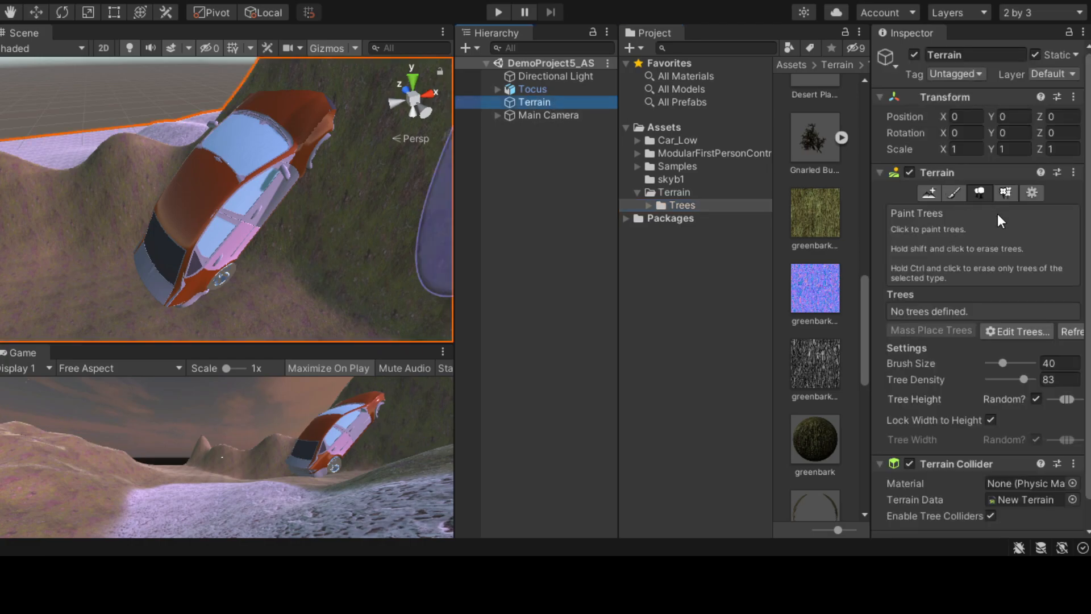
pyautogui.click(1005, 327)
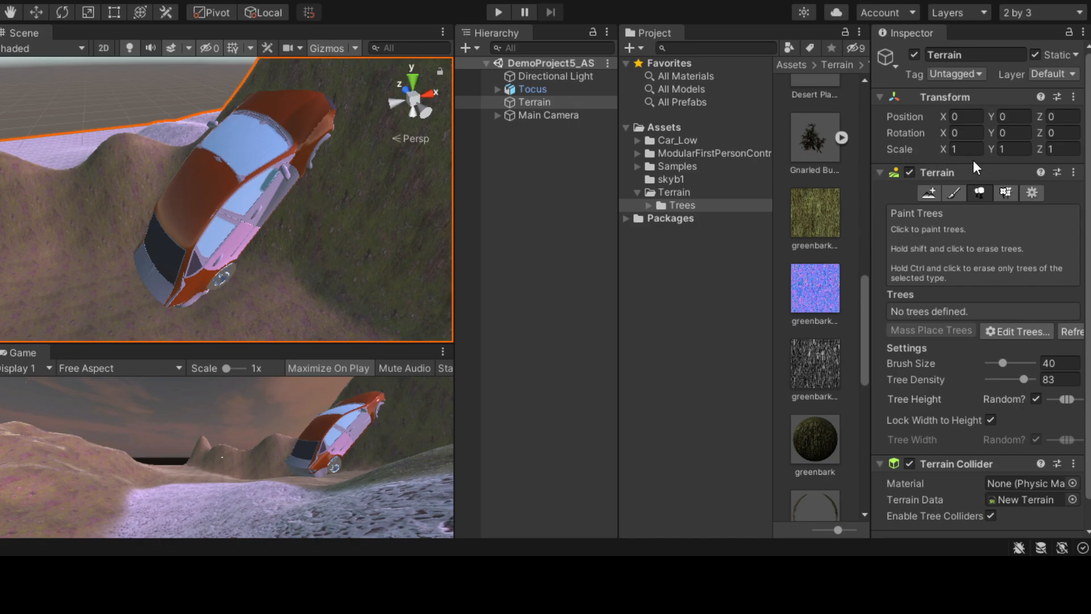
pyautogui.click(701, 434)
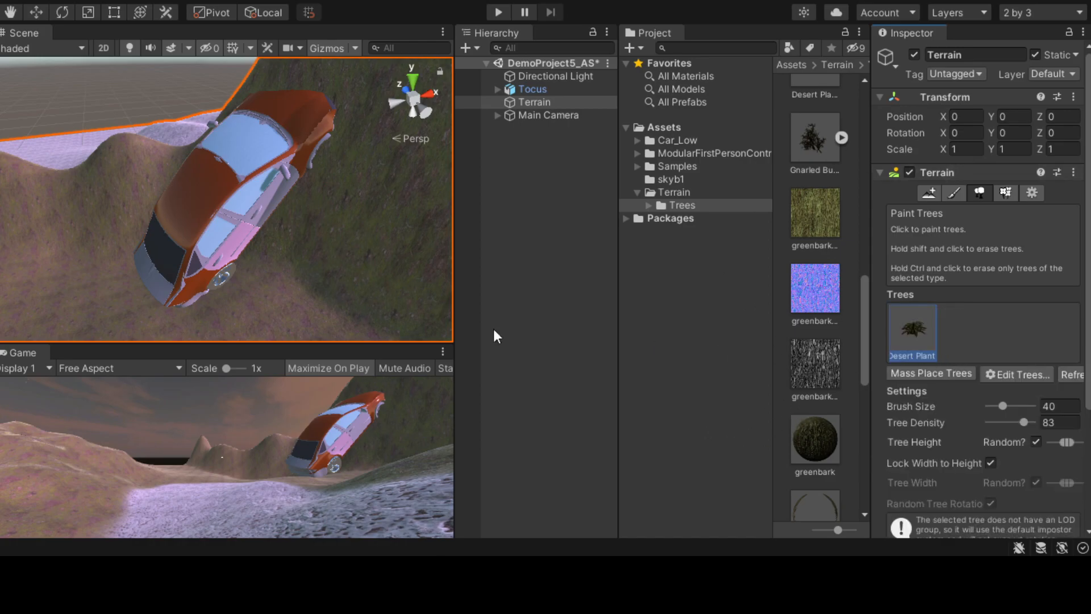
# Step: Try painting desert plants on the slope and ground around the car, undoing each stroke
pyautogui.click(323, 265)
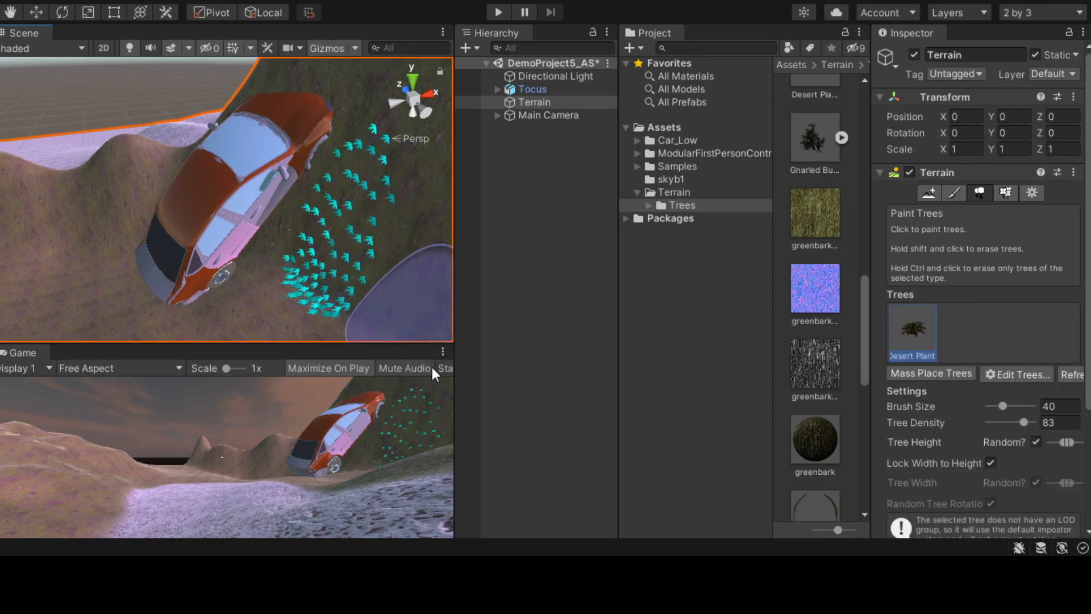
pyautogui.hotkey('ctrl', 'z')
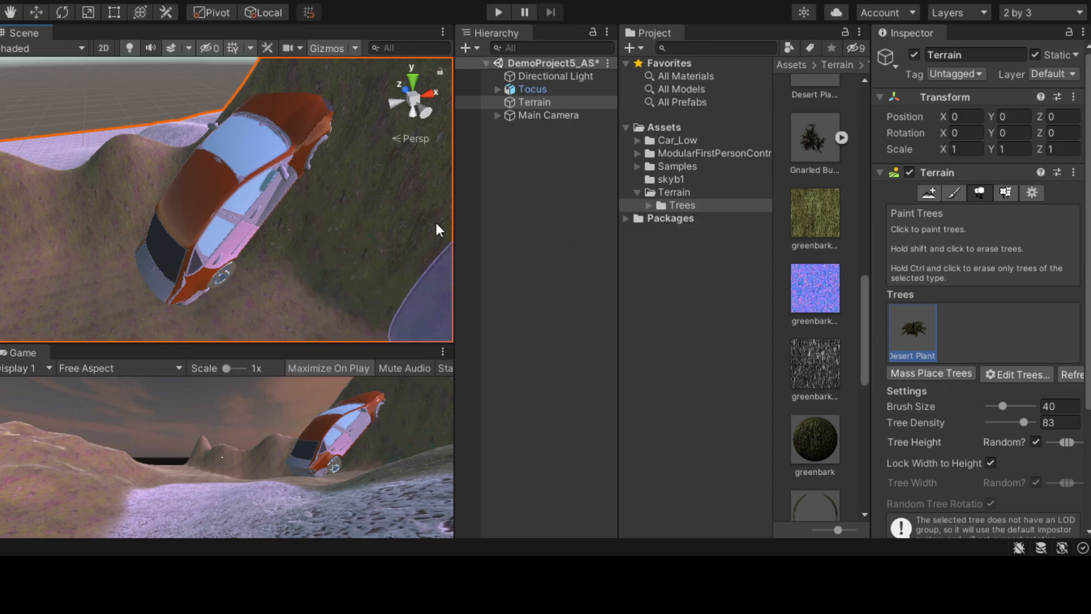
pyautogui.moveTo(72, 287)
pyautogui.mouseDown()
pyautogui.moveTo(134, 340)
pyautogui.moveTo(323, 319)
pyautogui.mouseUp()
pyautogui.hotkey('ctrl', 'z')
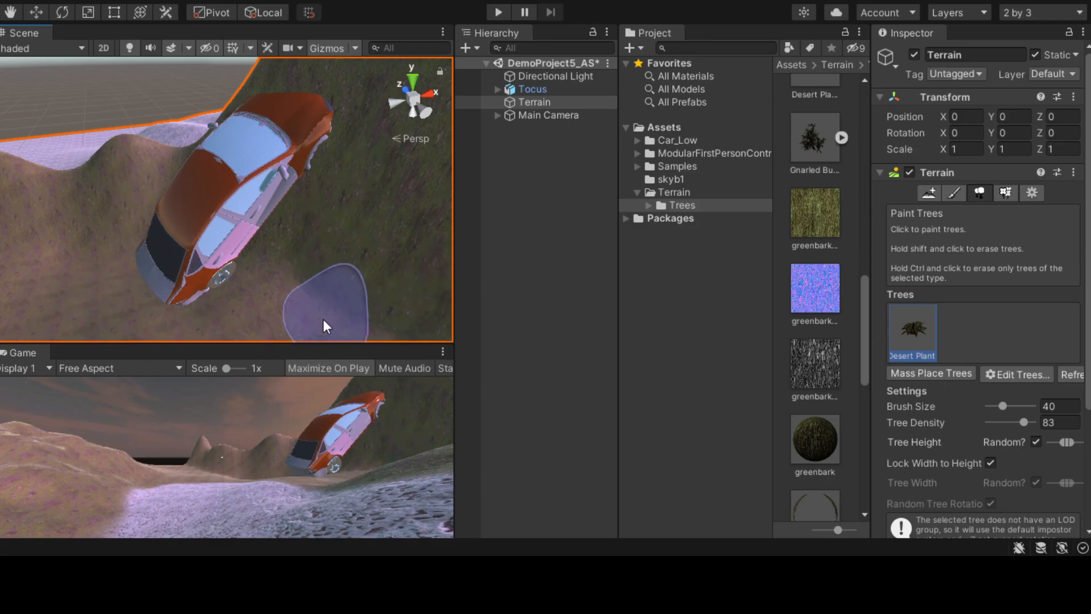
# Step: Set the brush size to 1000 and tree density to 100, and paint desert plants across the terrain
pyautogui.moveTo(1005, 406); pyautogui.dragTo(1037, 407)
pyautogui.click(156, 326)
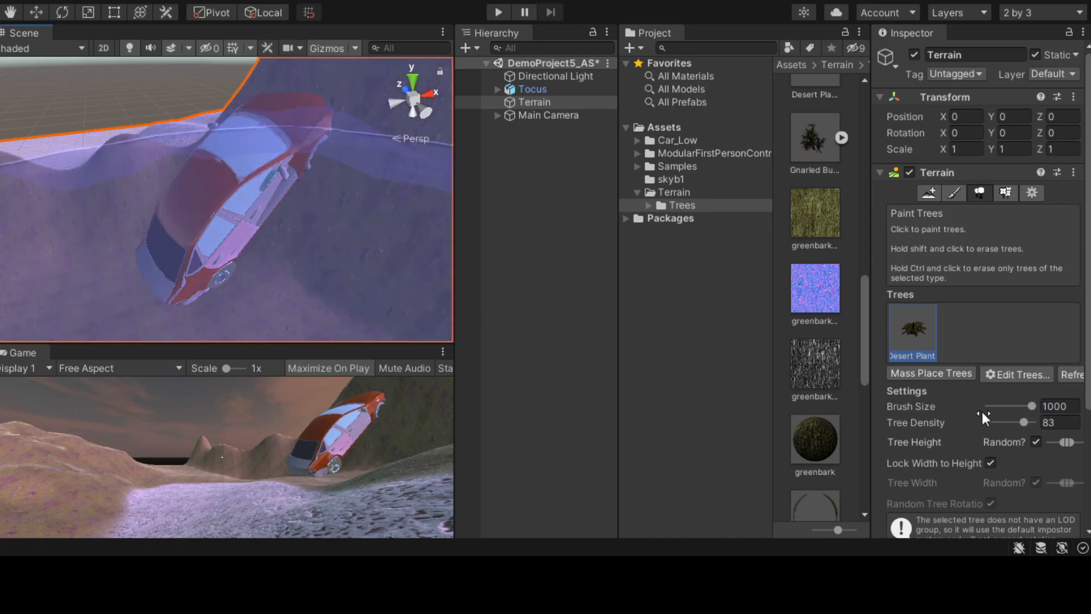
pyautogui.moveTo(1021, 422); pyautogui.dragTo(1028, 418)
pyautogui.moveTo(82, 290)
pyautogui.mouseDown()
pyautogui.moveTo(209, 244)
pyautogui.moveTo(131, 271)
pyautogui.moveTo(90, 303)
pyautogui.moveTo(224, 291)
pyautogui.moveTo(266, 300)
pyautogui.moveTo(6, 295)
pyautogui.moveTo(106, 280)
pyautogui.mouseUp()
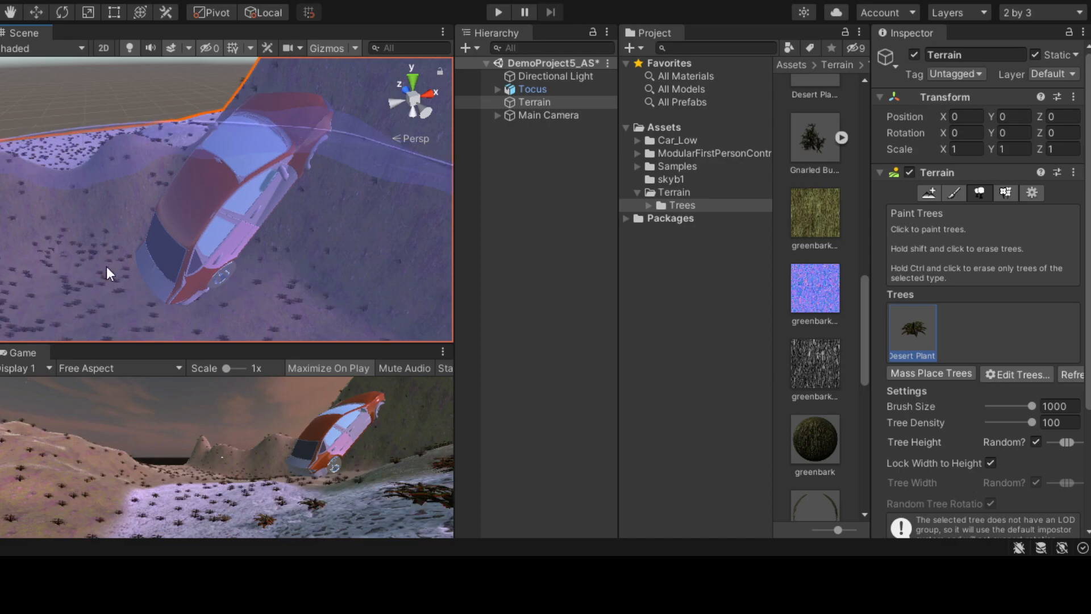
# Step: Reduce the brush size to 15, try a stroke of plants below the car, and undo the recent plant strokes
pyautogui.click(997, 407)
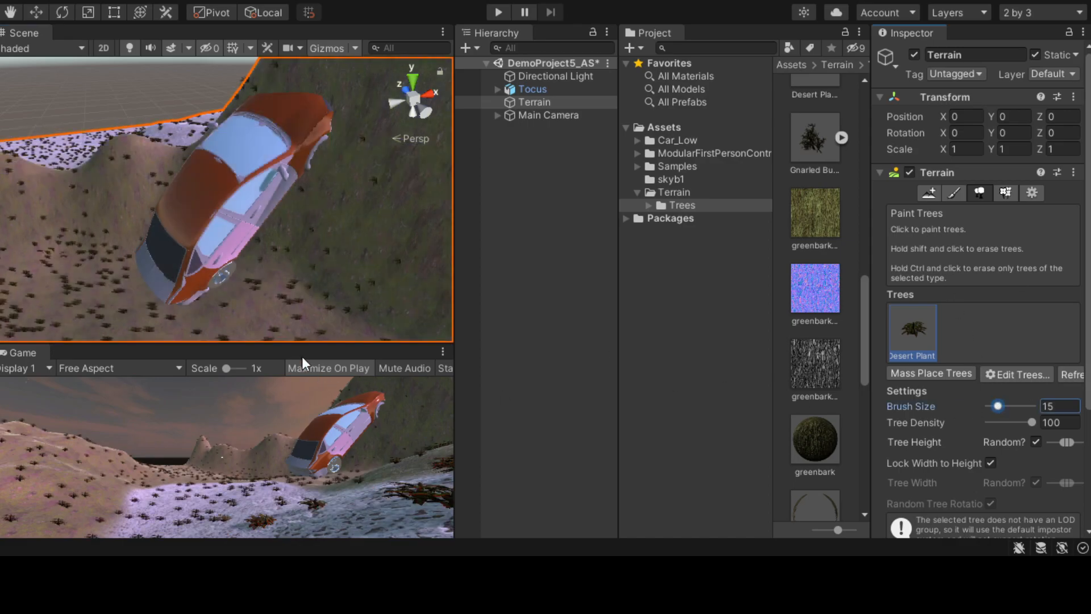
pyautogui.moveTo(245, 325)
pyautogui.mouseDown()
pyautogui.moveTo(111, 325)
pyautogui.moveTo(273, 295)
pyautogui.moveTo(22, 291)
pyautogui.moveTo(221, 301)
pyautogui.mouseUp()
pyautogui.hotkey('ctrl', 'z')
pyautogui.hotkey('ctrl', 'z')
pyautogui.hotkey('ctrl', 'z')
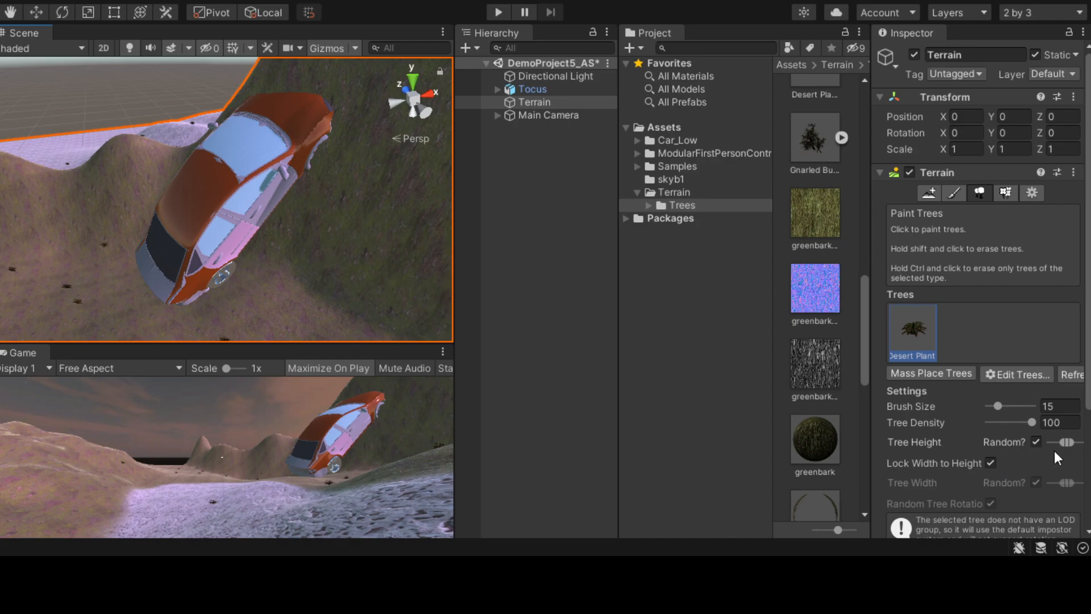
# Step: Unlock tree width from height, set a non-random width of 2, and try painting plants around the car, undoing the stroke
pyautogui.scroll(-3, 1059, 452)
pyautogui.click(995, 318)
pyautogui.click(1034, 336)
pyautogui.click(1053, 337)
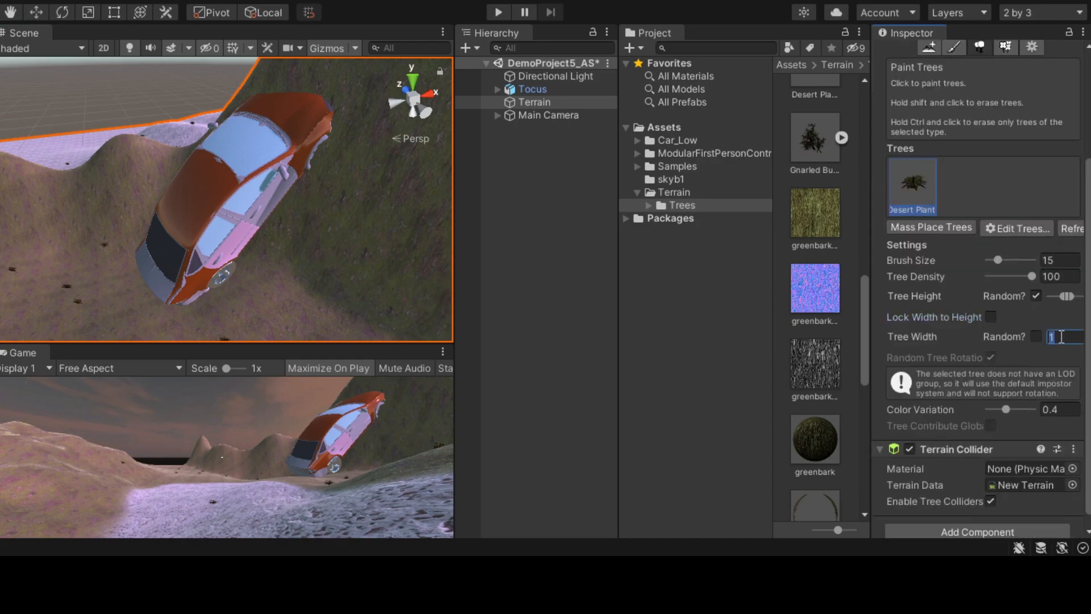
pyautogui.write('2')
pyautogui.press('Tab')
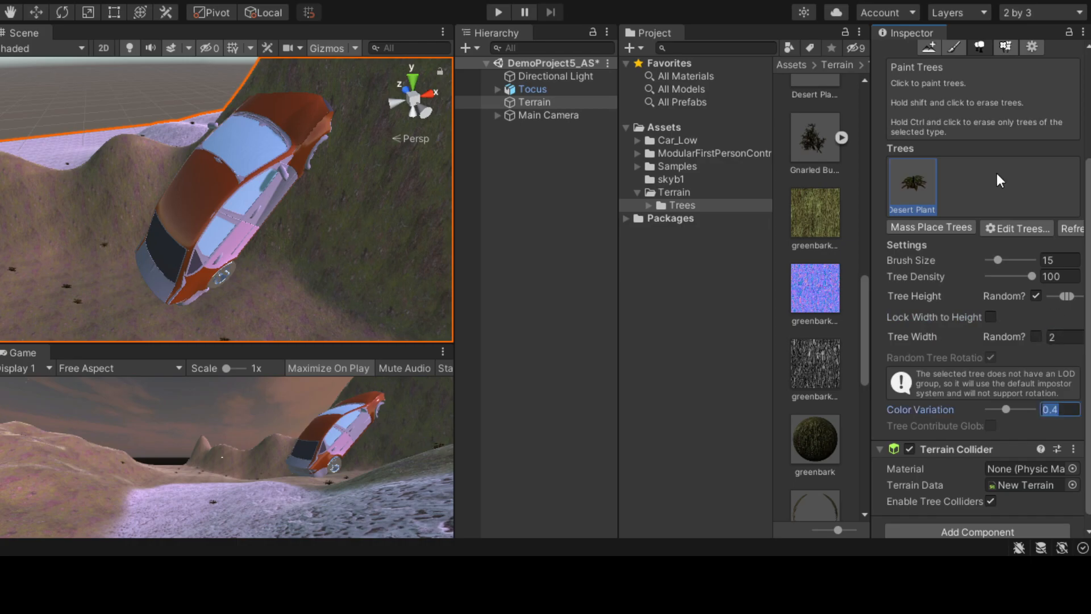
pyautogui.moveTo(324, 301)
pyautogui.mouseDown()
pyautogui.moveTo(182, 297)
pyautogui.moveTo(104, 326)
pyautogui.moveTo(334, 307)
pyautogui.moveTo(315, 217)
pyautogui.moveTo(299, 223)
pyautogui.mouseUp()
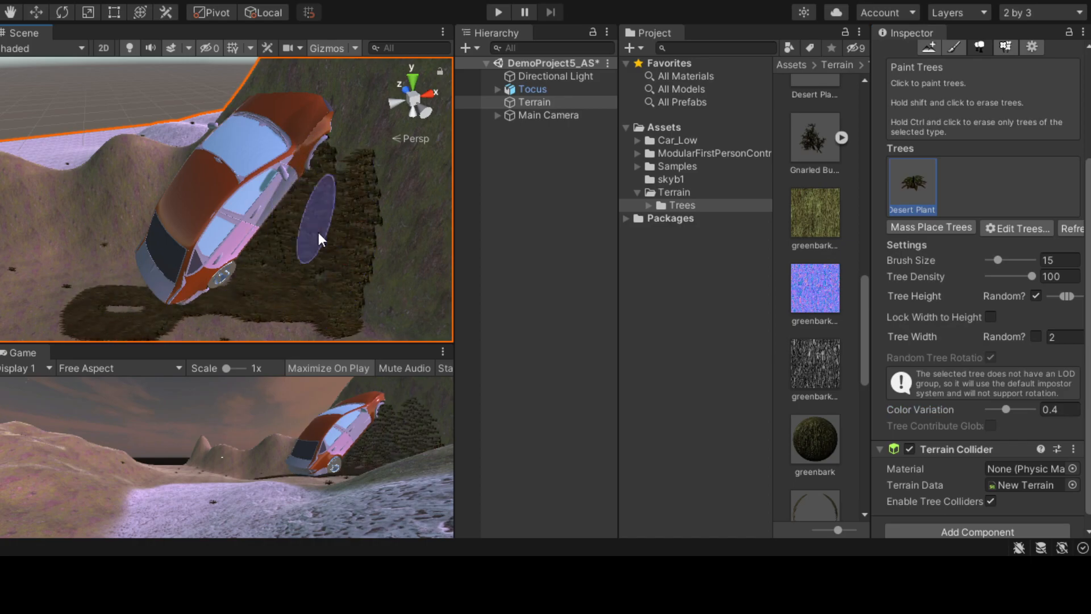
pyautogui.hotkey('ctrl', 'z')
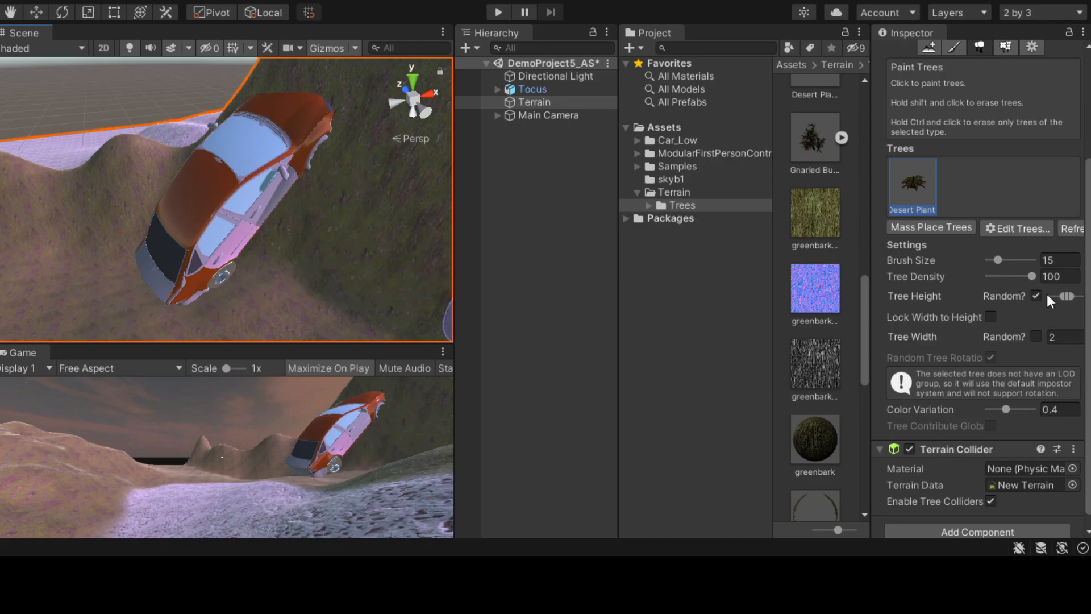
# Step: Restore random tree width, set the color variation to 0.91, and test a stroke of desert plants near the car, undoing it
pyautogui.click(993, 319)
pyautogui.click(993, 318)
pyautogui.scroll(4, 993, 352)
pyautogui.scroll(-4, 993, 363)
pyautogui.moveTo(1005, 407); pyautogui.dragTo(1022, 410)
pyautogui.moveTo(278, 307); pyautogui.dragTo(85, 328)
pyautogui.hotkey('ctrl', 'z')
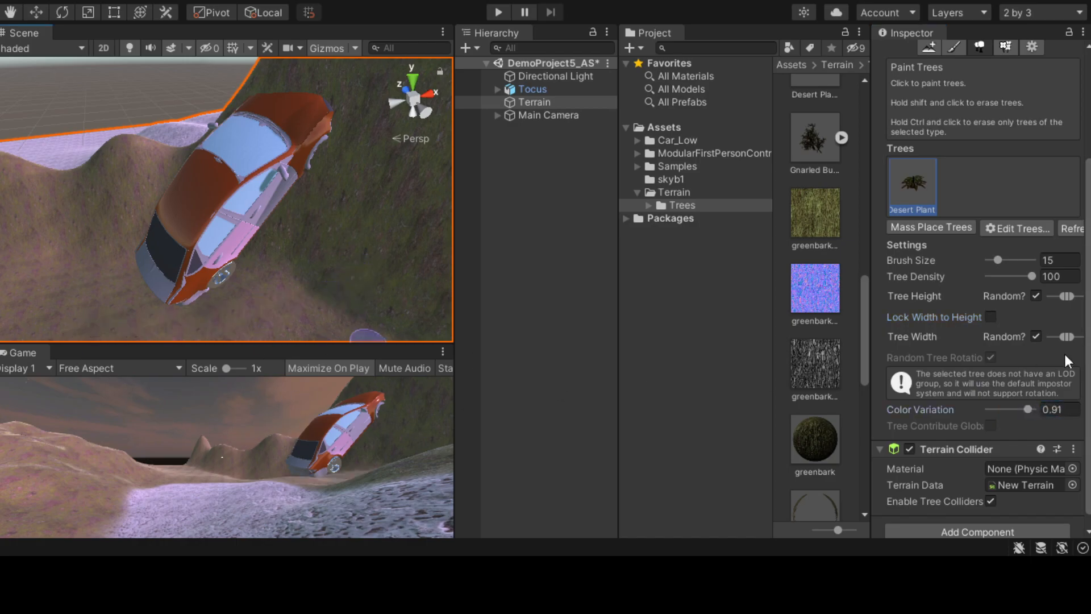
pyautogui.scroll(4, 1024, 336)
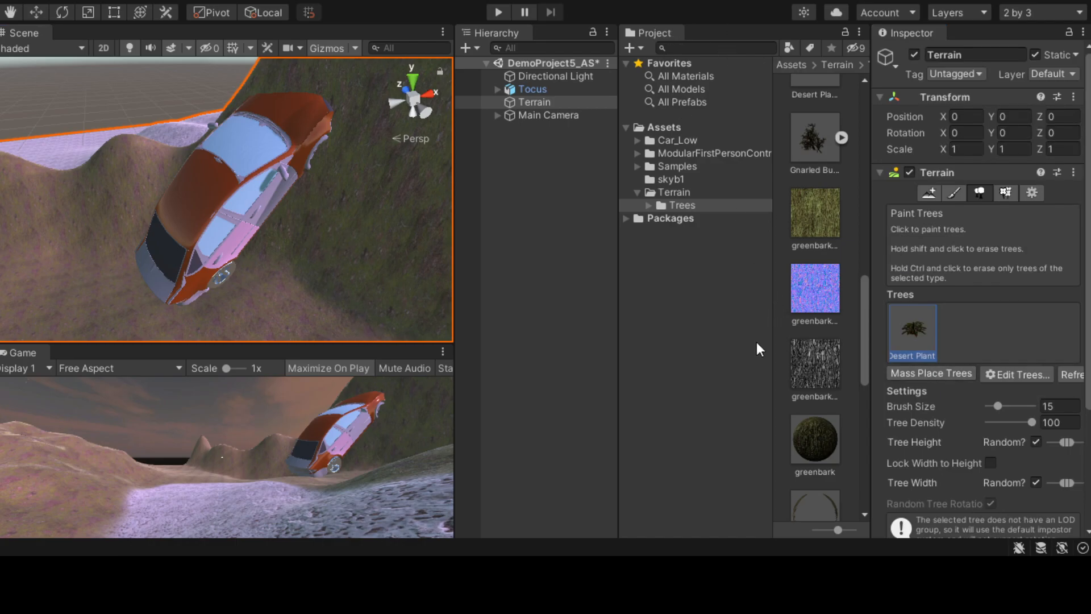
# Step: From a top-down view, erase the desert plants from the pale ground beyond the ridge with brush size 376 and add Dead Tree as a tree type
pyautogui.scroll(-5, 257, 204)
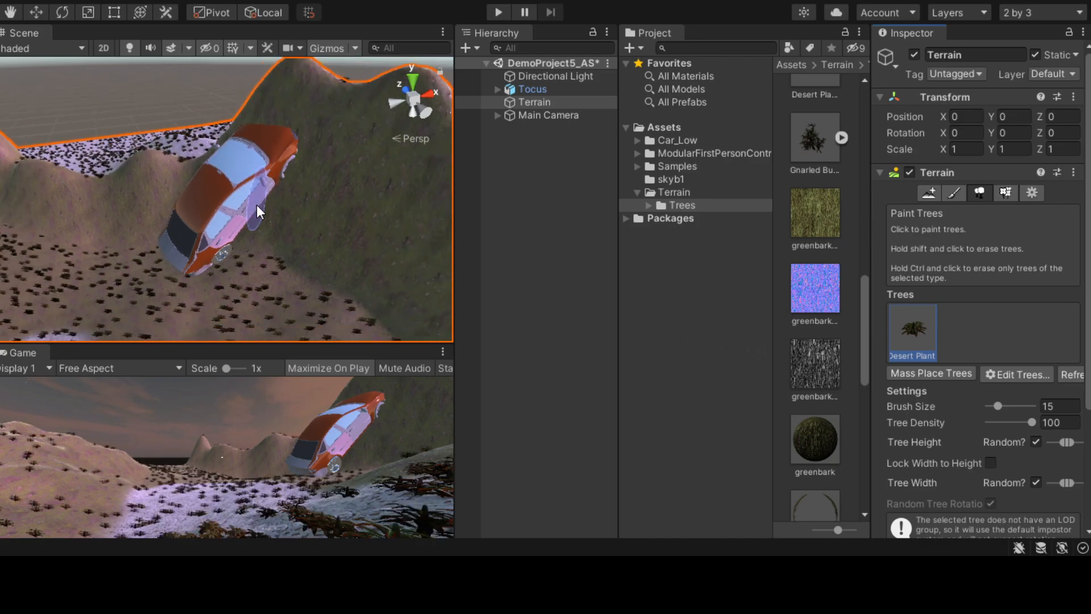
pyautogui.scroll(-10, 257, 231)
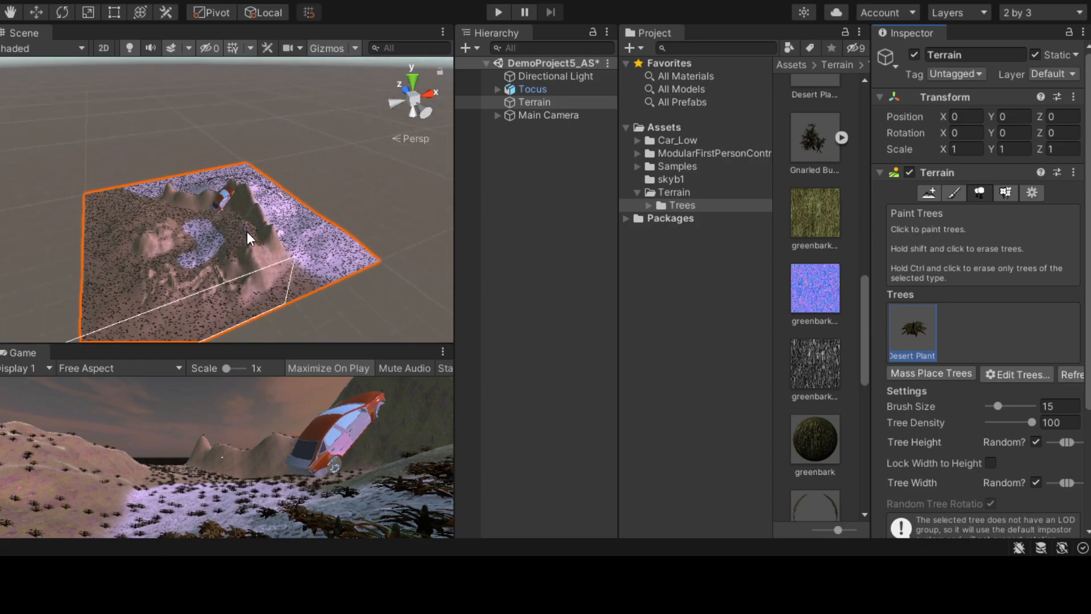
pyautogui.moveTo(284, 215); pyautogui.dragTo(280, 242, button='middle')
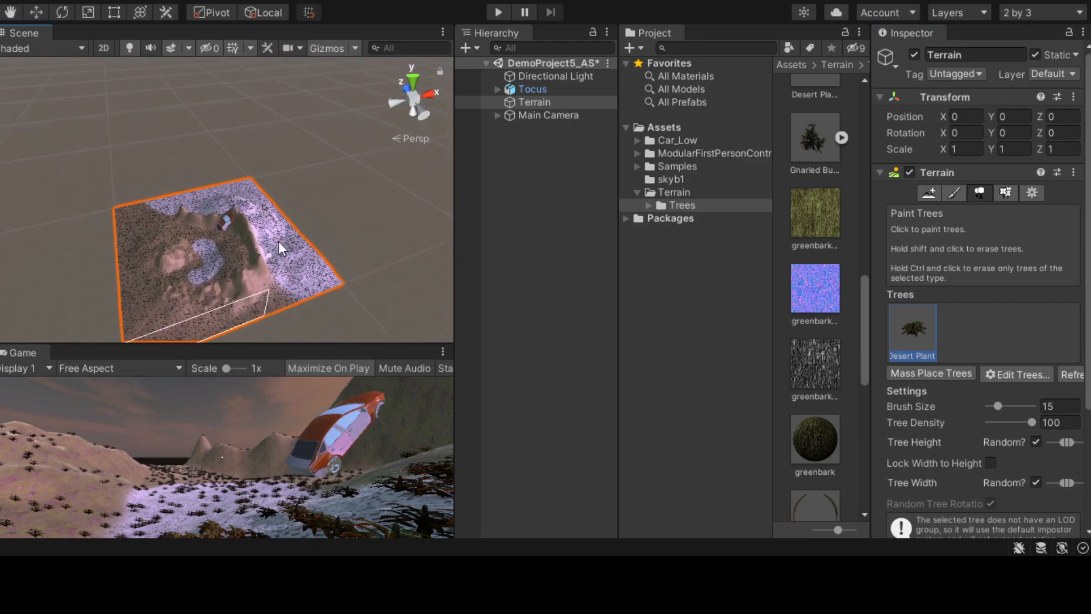
pyautogui.click(413, 83)
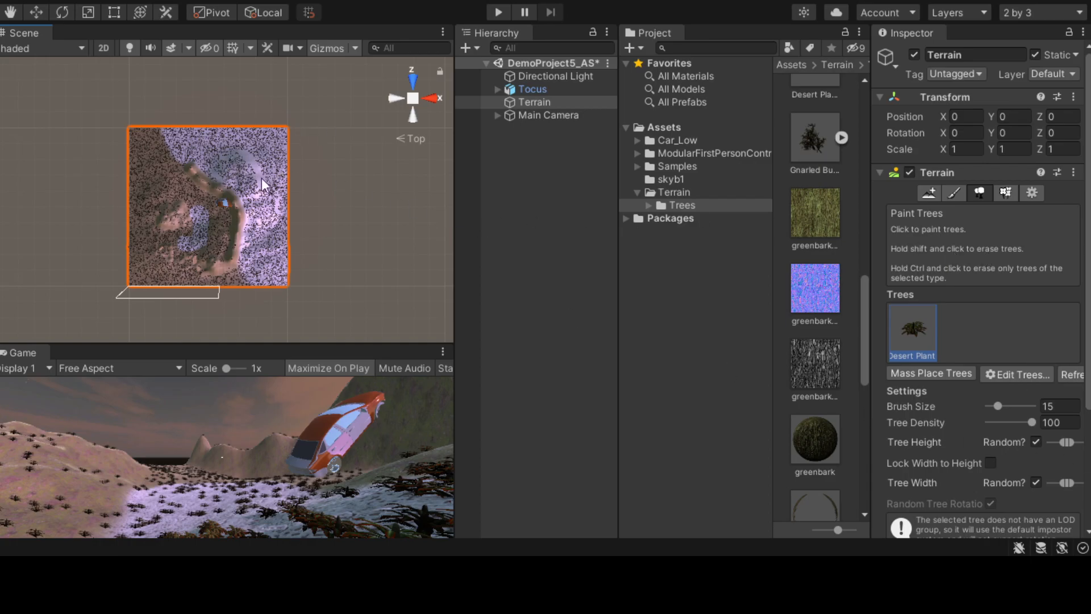
pyautogui.click(1024, 407)
pyautogui.keyDown('shift'); pyautogui.click(227, 149); pyautogui.keyUp('shift')
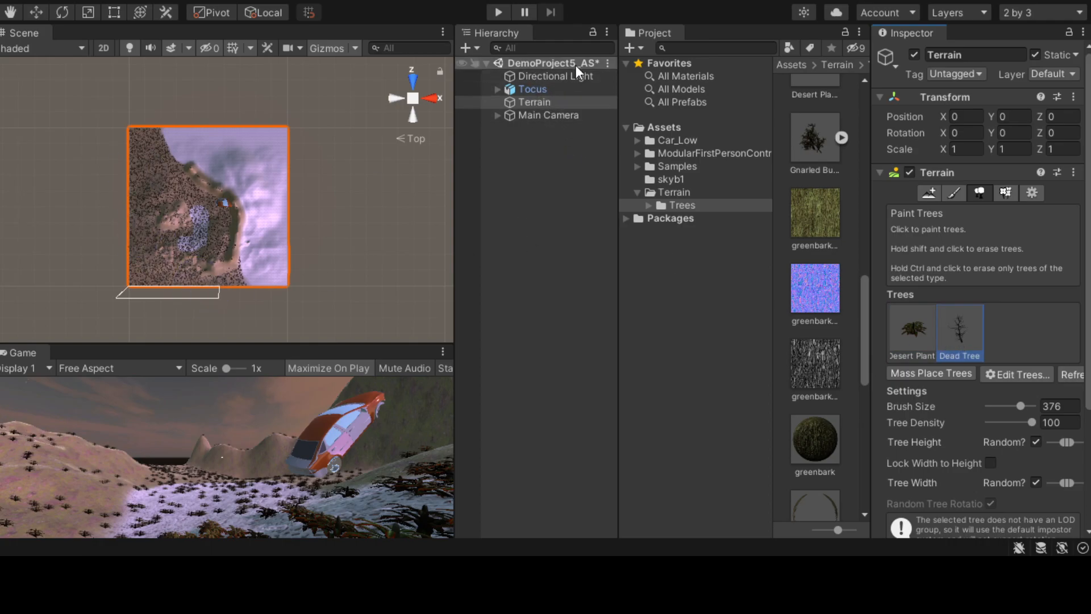
# Step: Focus on the car, reselect Terrain and try placing dead trees below the car with a brush size of 376
pyautogui.click(570, 91)
pyautogui.doubleClick(570, 90)
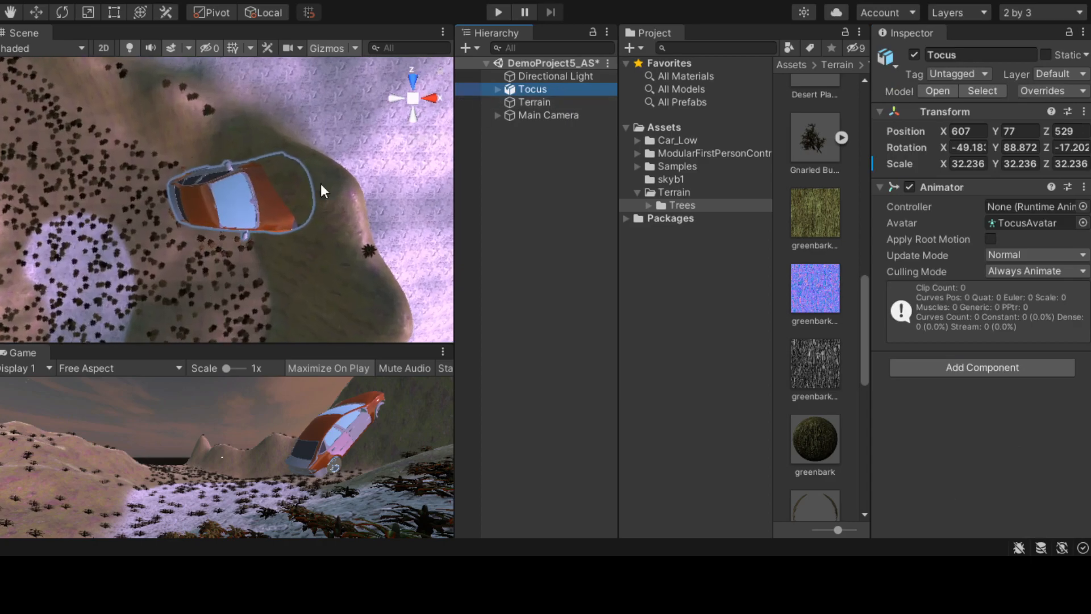
pyautogui.keyDown('alt'); pyautogui.moveTo(159, 257); pyautogui.dragTo(347, 179); pyautogui.keyUp('alt')
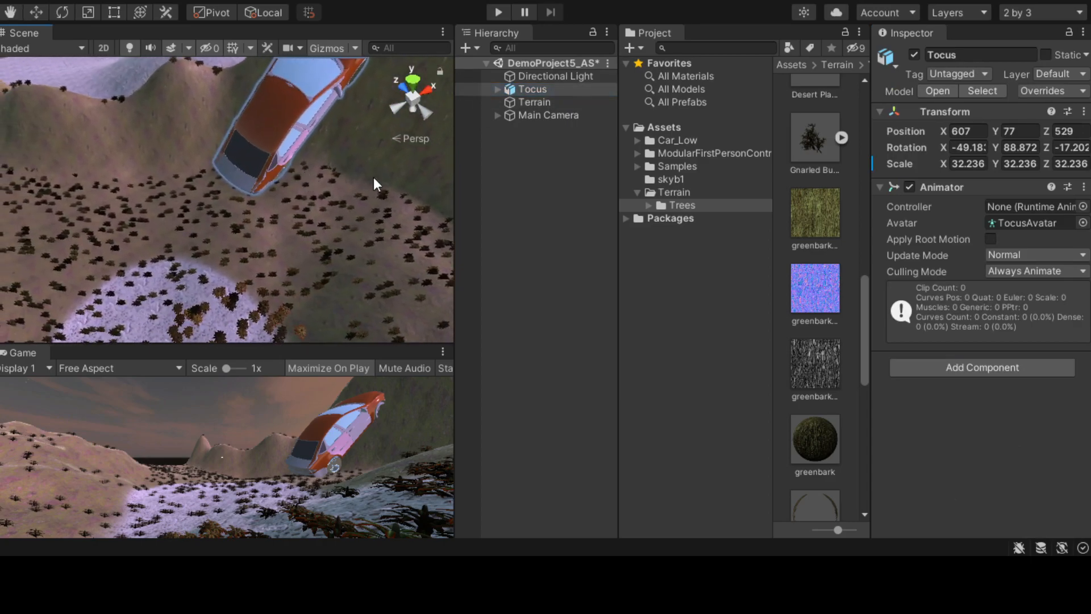
pyautogui.click(546, 101)
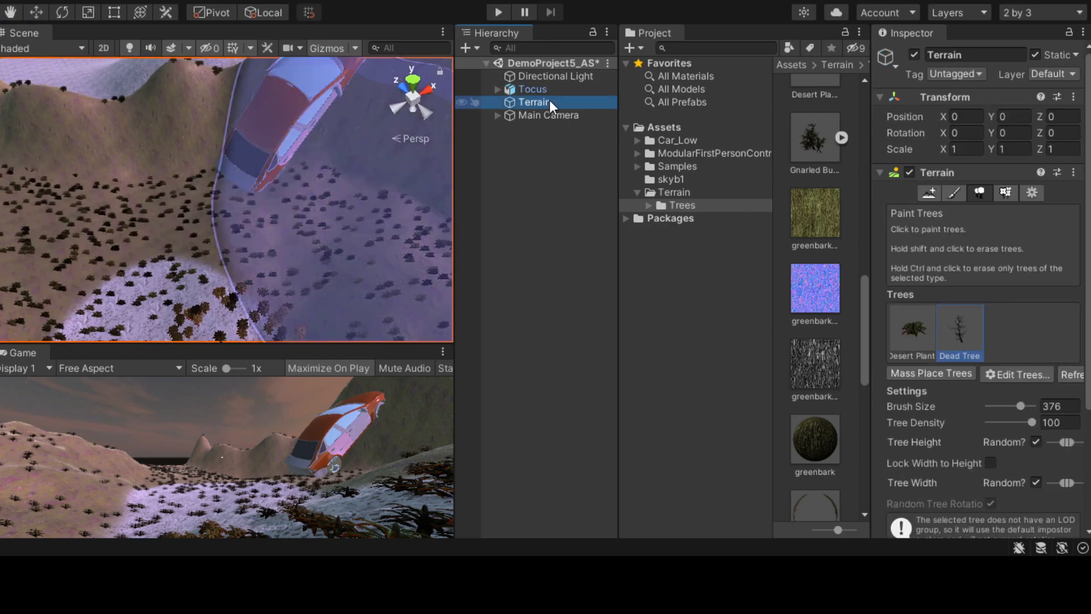
pyautogui.click(265, 223)
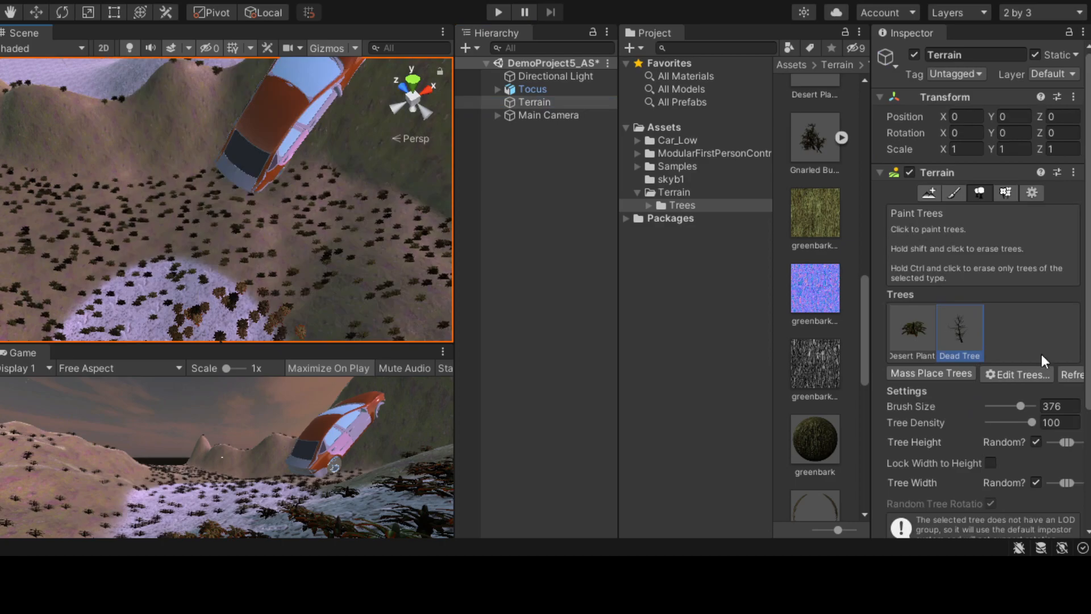
# Step: Lower the tree density to 10 and try painting dead trees near the car with brush sizes of 5 and 406
pyautogui.moveTo(1009, 397)
pyautogui.mouseDown()
pyautogui.moveTo(994, 403)
pyautogui.moveTo(1028, 419)
pyautogui.mouseUp()
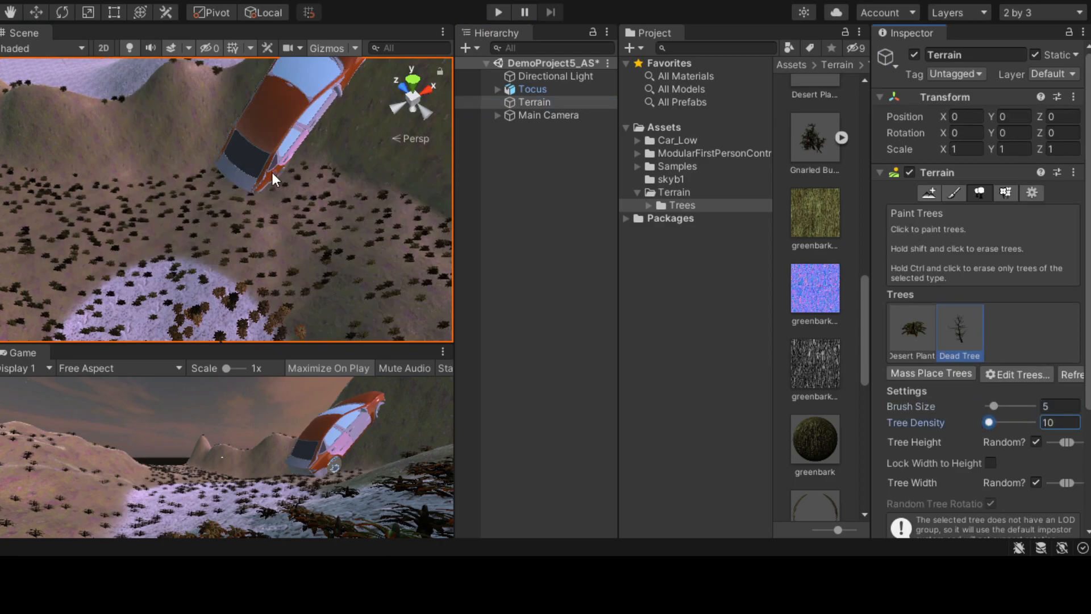
pyautogui.click(187, 199)
pyautogui.moveTo(989, 419); pyautogui.dragTo(1000, 420)
pyautogui.click(1006, 406)
pyautogui.moveTo(1007, 406)
pyautogui.mouseDown()
pyautogui.moveTo(1023, 408)
pyautogui.moveTo(1021, 418)
pyautogui.moveTo(981, 422)
pyautogui.mouseUp()
pyautogui.click(270, 249)
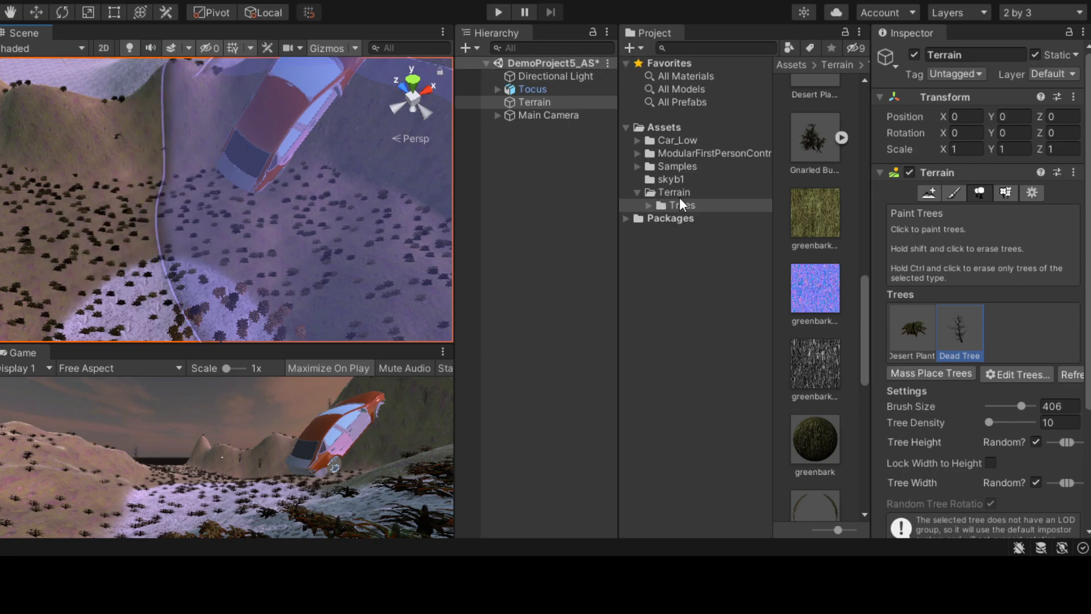
# Step: Place the Dead Tree prefab on the ground beside the car's low end and focus the view on it
pyautogui.scroll(3, 792, 275)
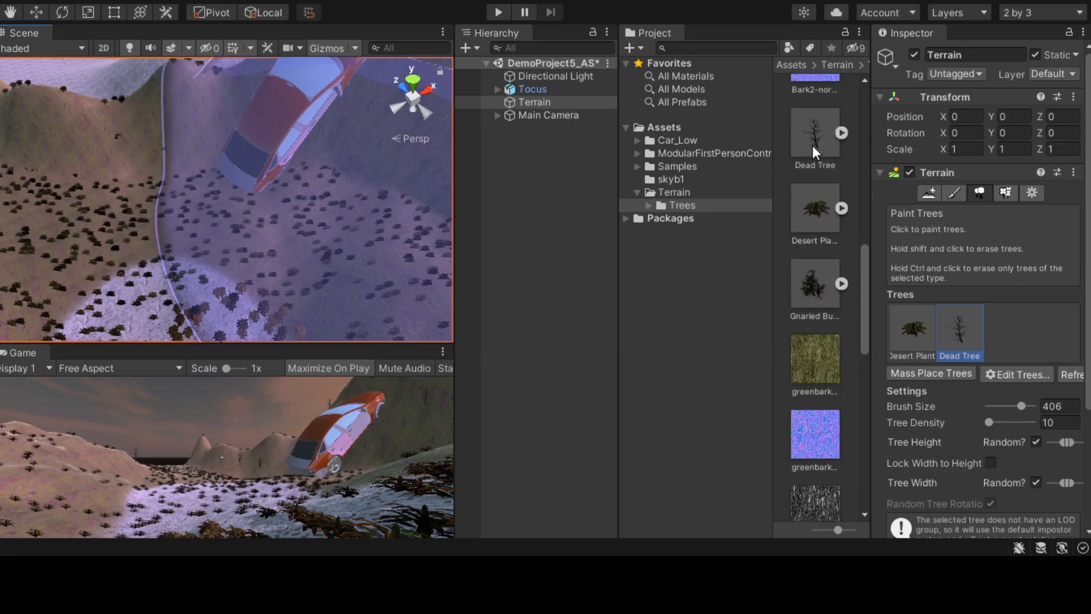
pyautogui.click(812, 145)
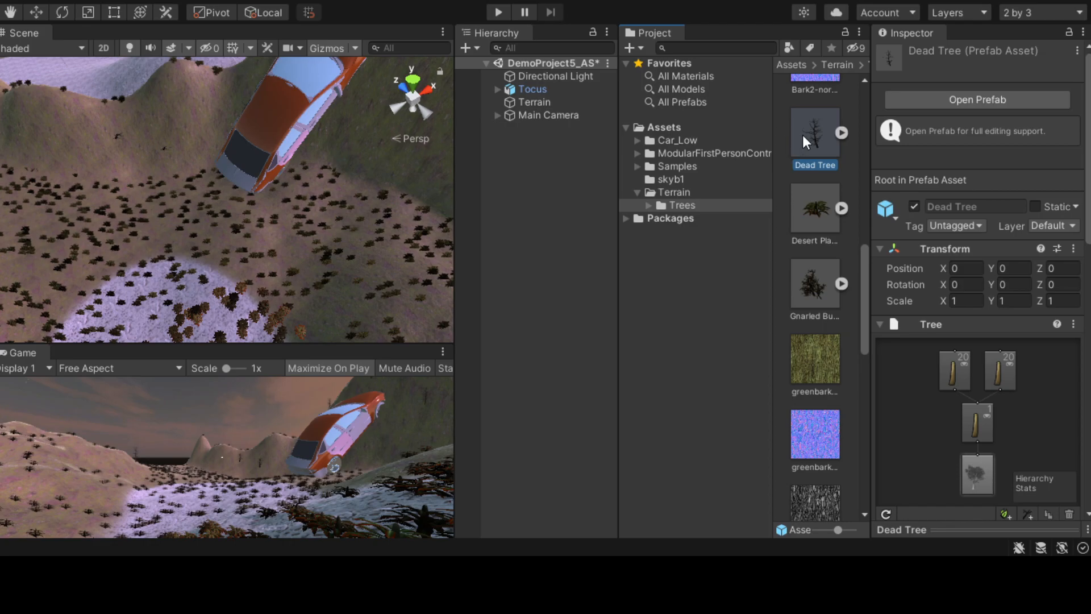
pyautogui.moveTo(813, 132); pyautogui.dragTo(206, 193)
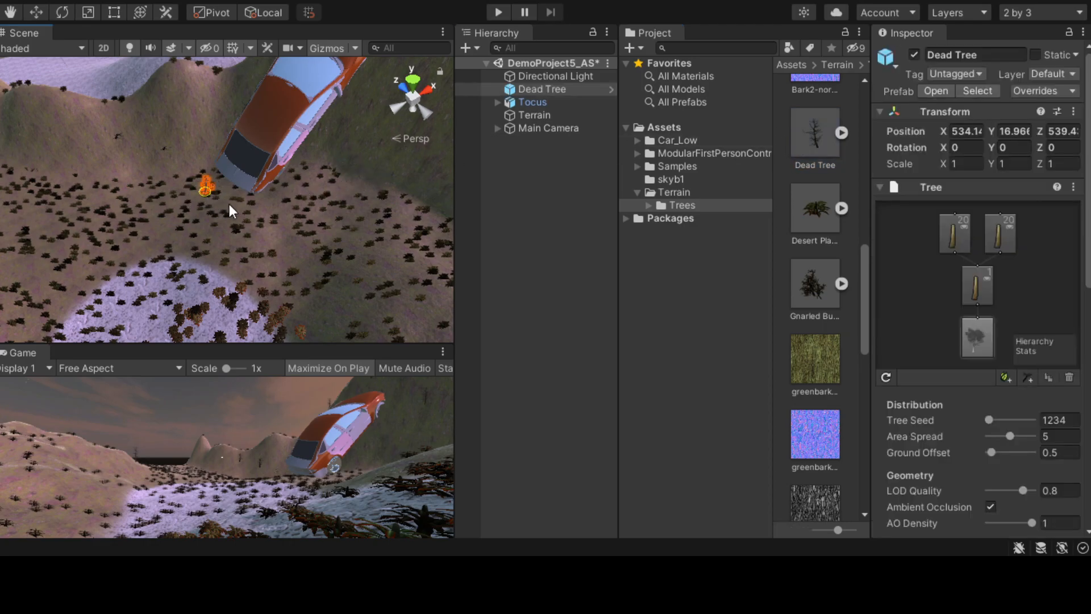
pyautogui.scroll(4, 187, 182)
pyautogui.doubleClick(575, 89)
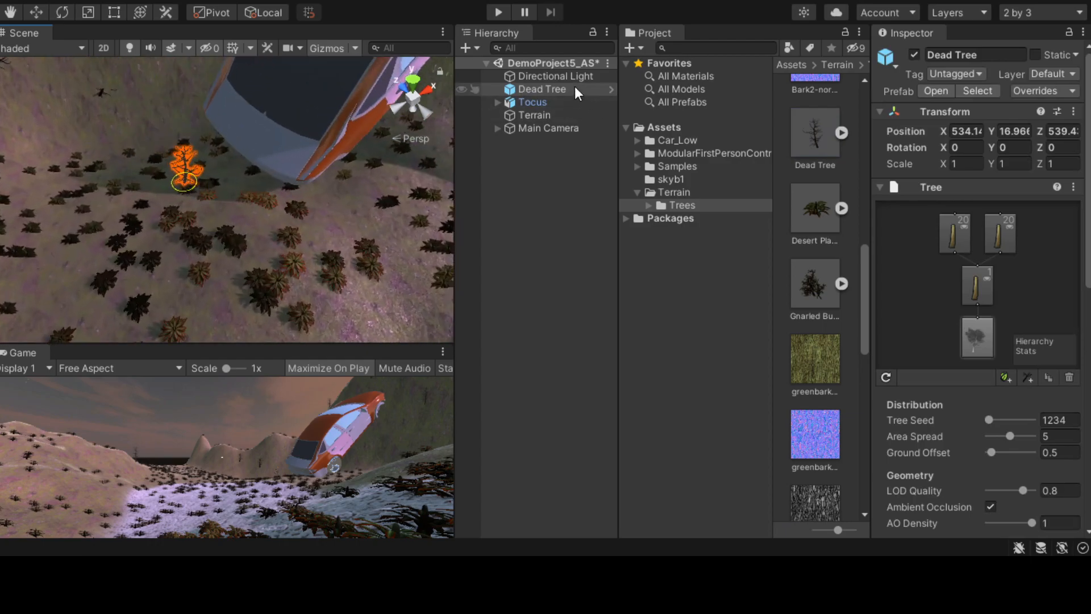
# Step: Scale the placed dead tree uniformly to about 16.59
pyautogui.press('w')
pyautogui.press('e')
pyautogui.press('r')
pyautogui.moveTo(223, 233)
pyautogui.mouseDown()
pyautogui.moveTo(239, 233)
pyautogui.moveTo(223, 240)
pyautogui.mouseUp()
pyautogui.scroll(-10, 213, 218)
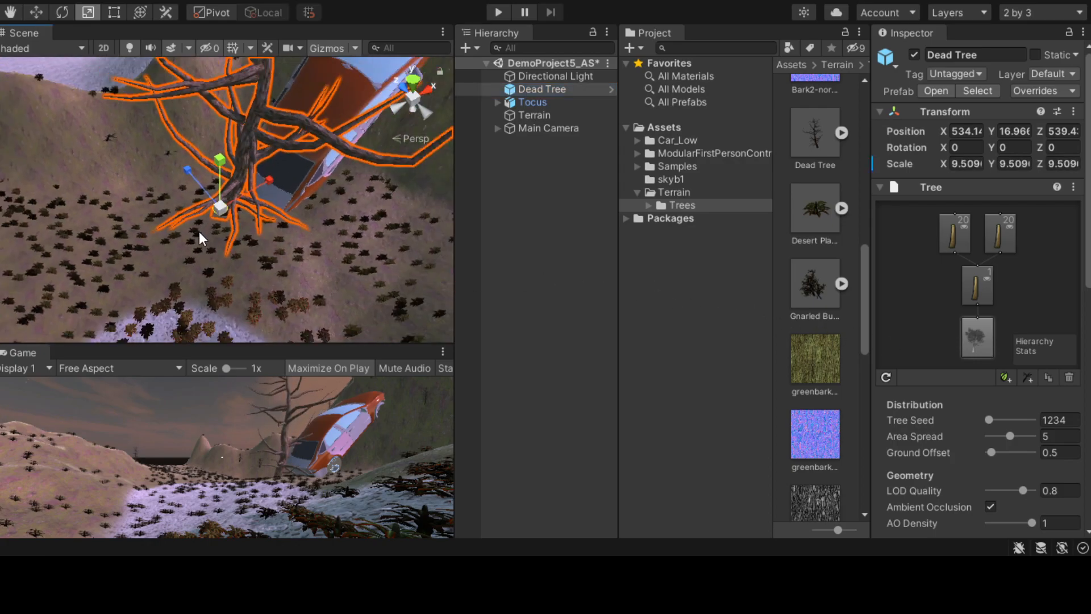
pyautogui.press('w')
pyautogui.scroll(-6, 271, 260)
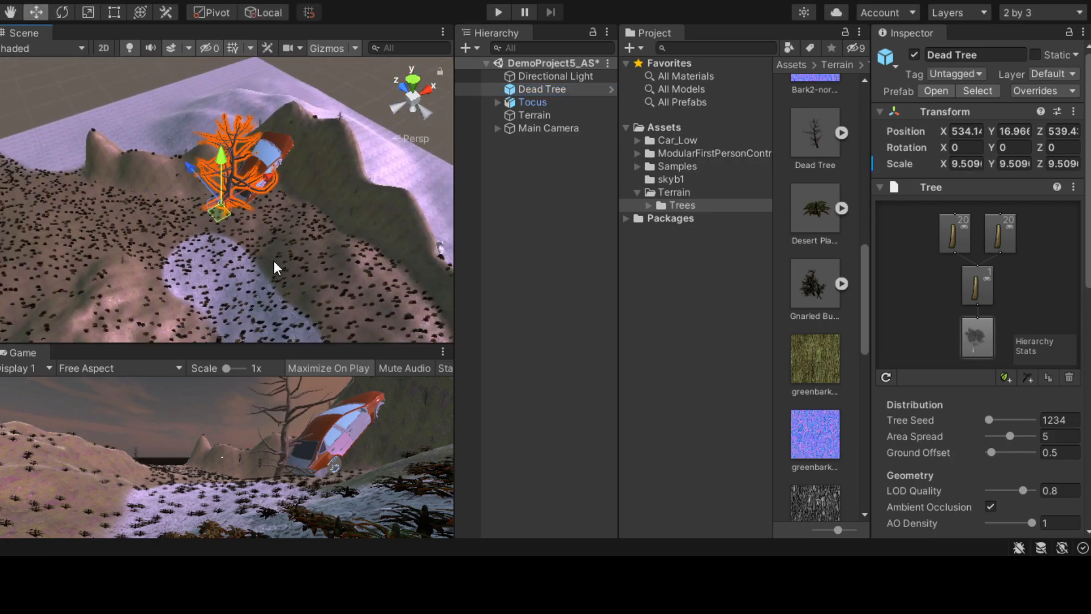
pyautogui.scroll(8, 261, 241)
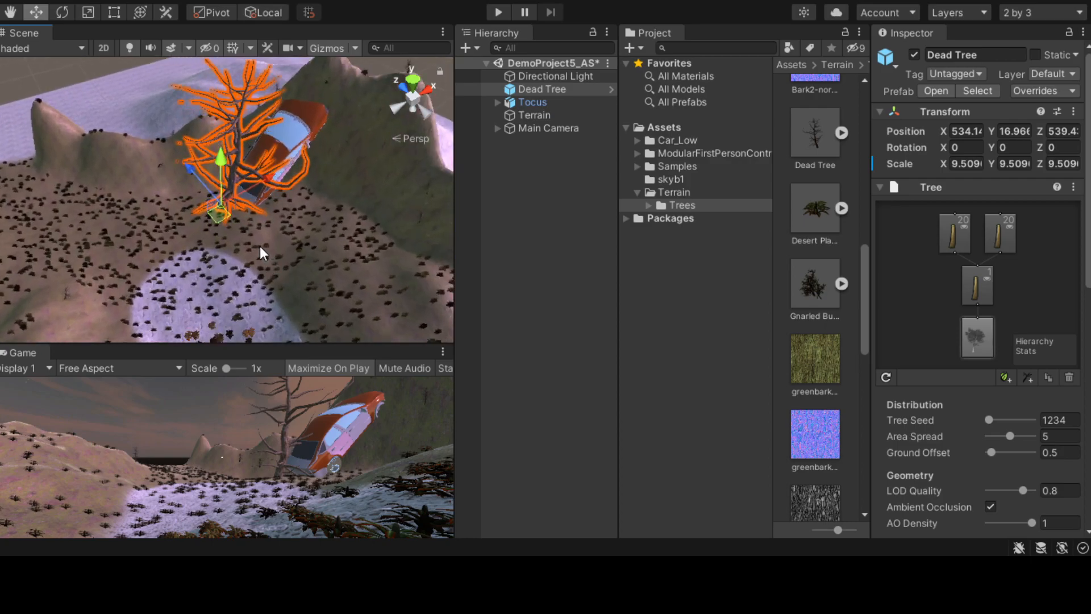
pyautogui.press('e')
pyautogui.press('r')
pyautogui.moveTo(216, 202); pyautogui.dragTo(311, 303)
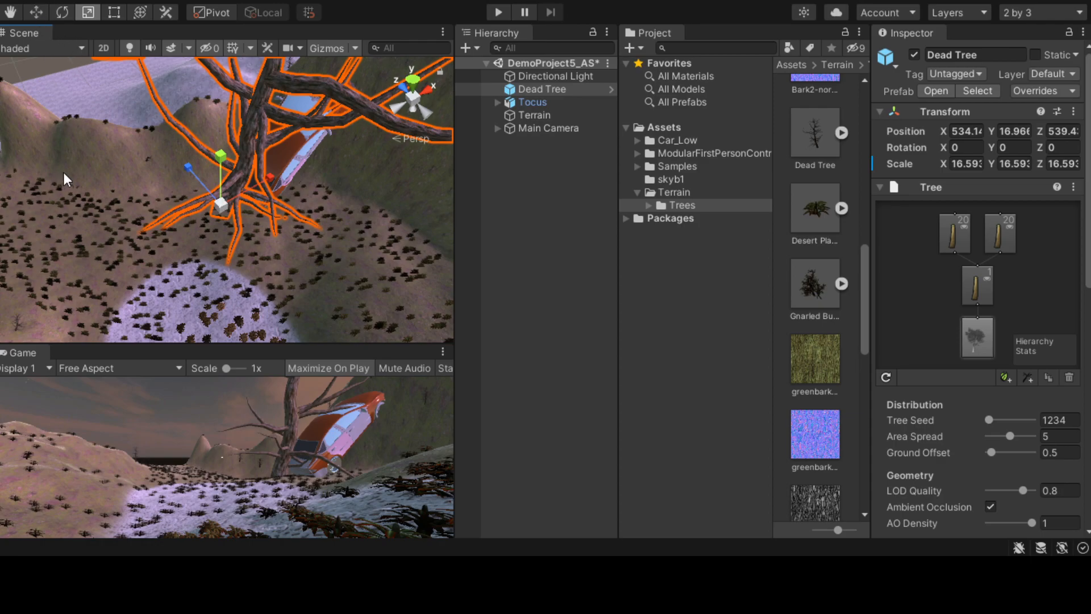
# Step: Duplicate the dead tree and move the copy away from the car to X position 287
pyautogui.hotkey('ctrl', 'd')
pyautogui.press('w')
pyautogui.keyDown('alt'); pyautogui.moveTo(64, 172); pyautogui.dragTo(209, 203); pyautogui.keyUp('alt')
pyautogui.hotkey('ctrl', 'z')
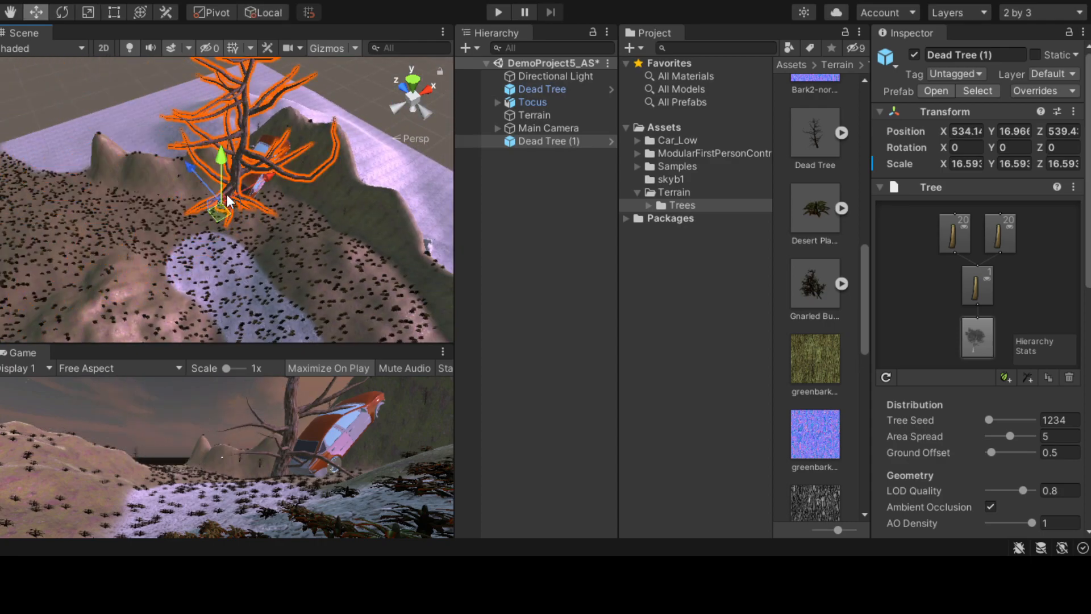
pyautogui.moveTo(296, 169); pyautogui.dragTo(187, 252)
# Step: Place a Desert Plant scaled to about 7.52 and a Gnarled Bush scaled to about 9.32 in the valley near the pale ground
pyautogui.scroll(-2, 186, 252)
pyautogui.moveTo(813, 213); pyautogui.dragTo(233, 254)
pyautogui.scroll(6, 230, 260)
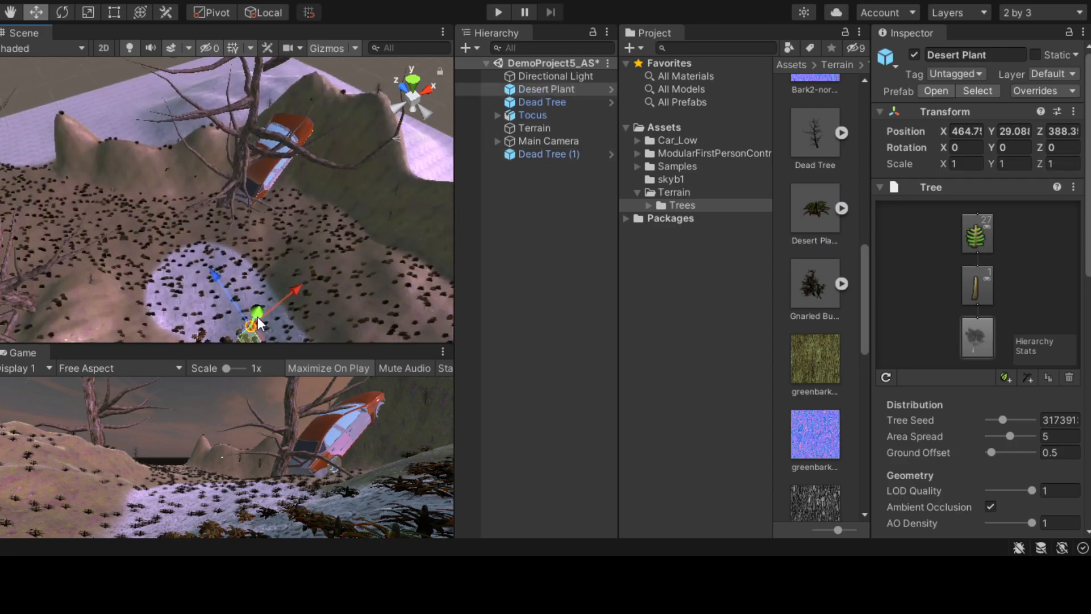
pyautogui.click(88, 12)
pyautogui.scroll(-2, 254, 295)
pyautogui.moveTo(254, 295); pyautogui.dragTo(816, 367)
pyautogui.moveTo(813, 295); pyautogui.dragTo(966, 398)
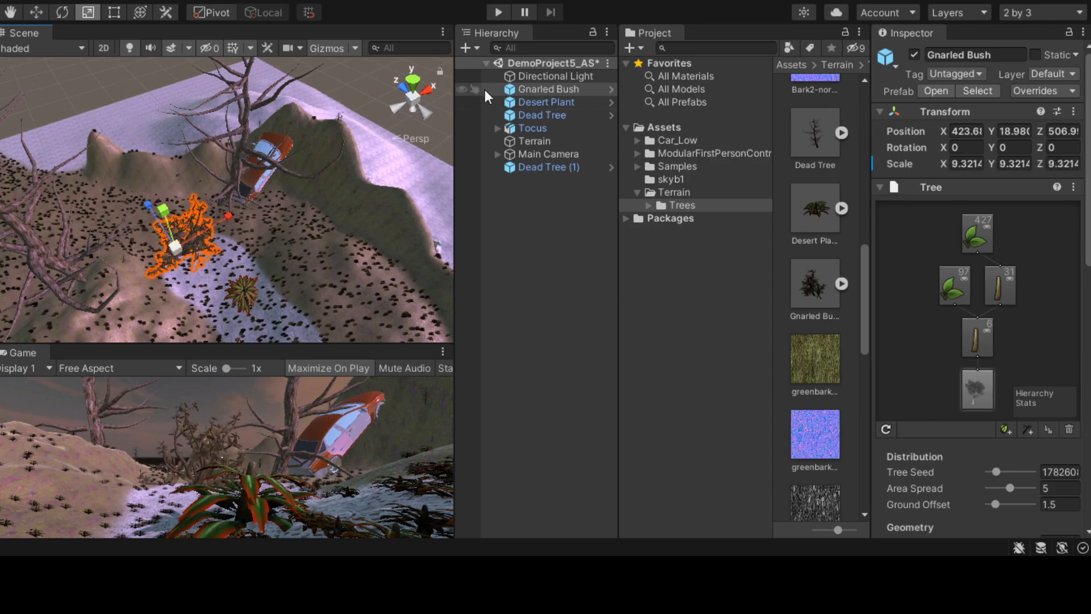
# Step: Play the scene, walk in first person among the new plants and trees, and stop the playback
pyautogui.click(499, 13)
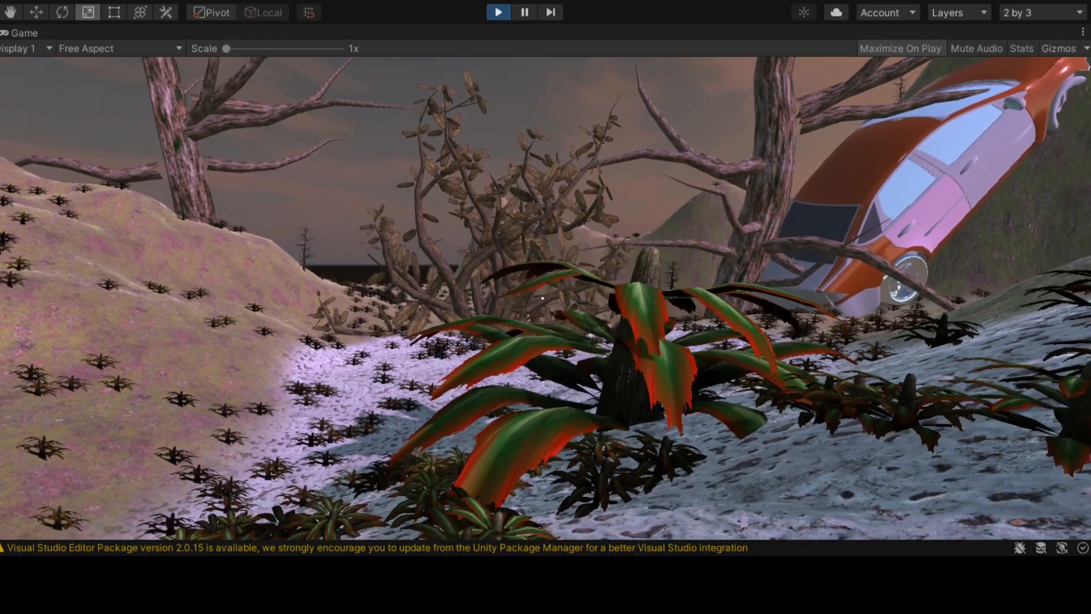
pyautogui.press('w')
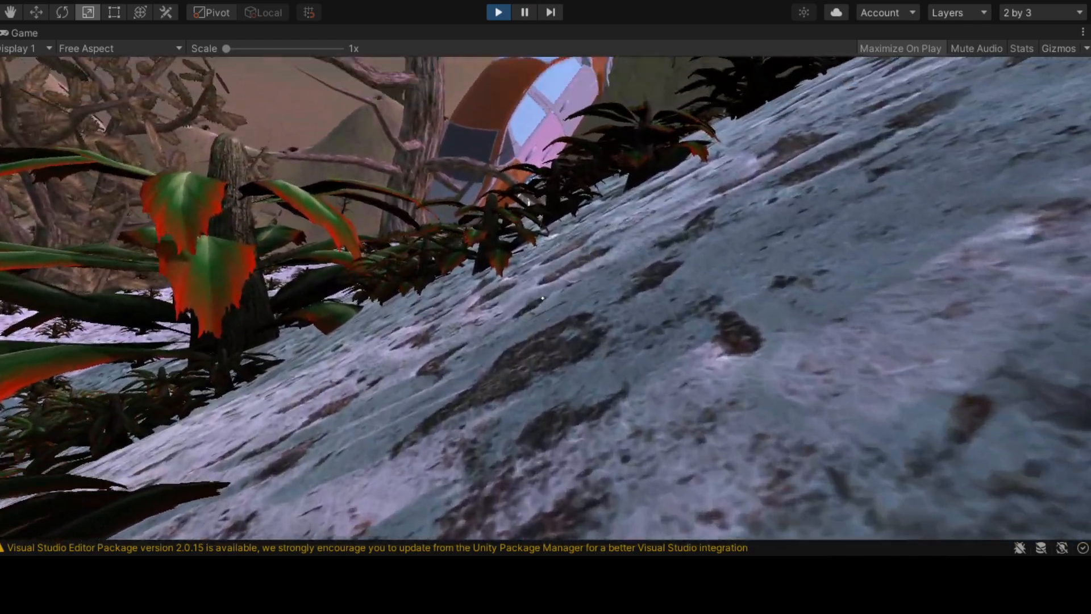
pyautogui.press('w')
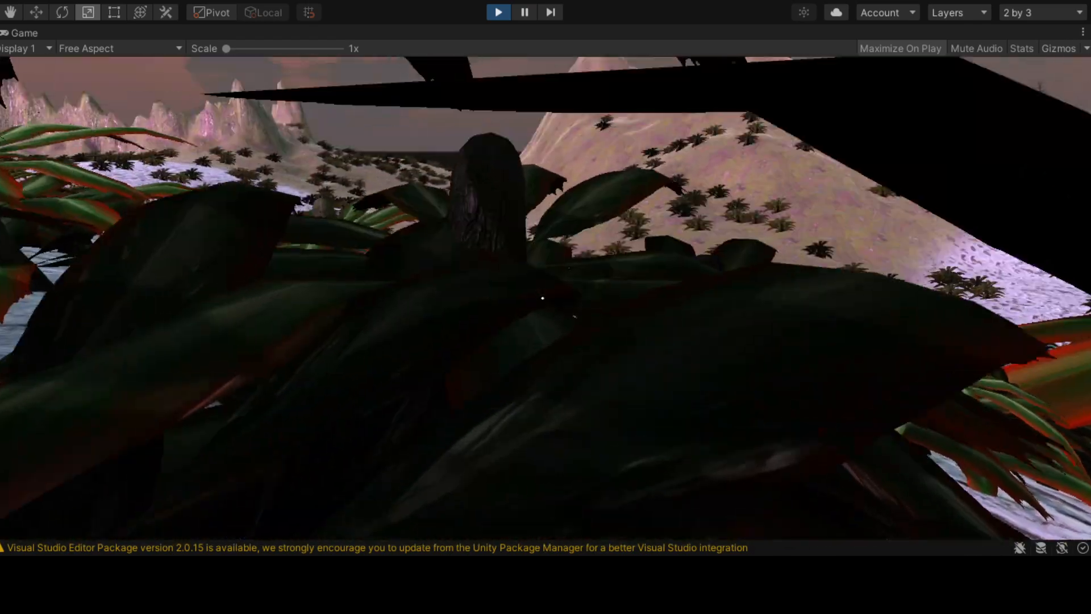
pyautogui.press('Escape')
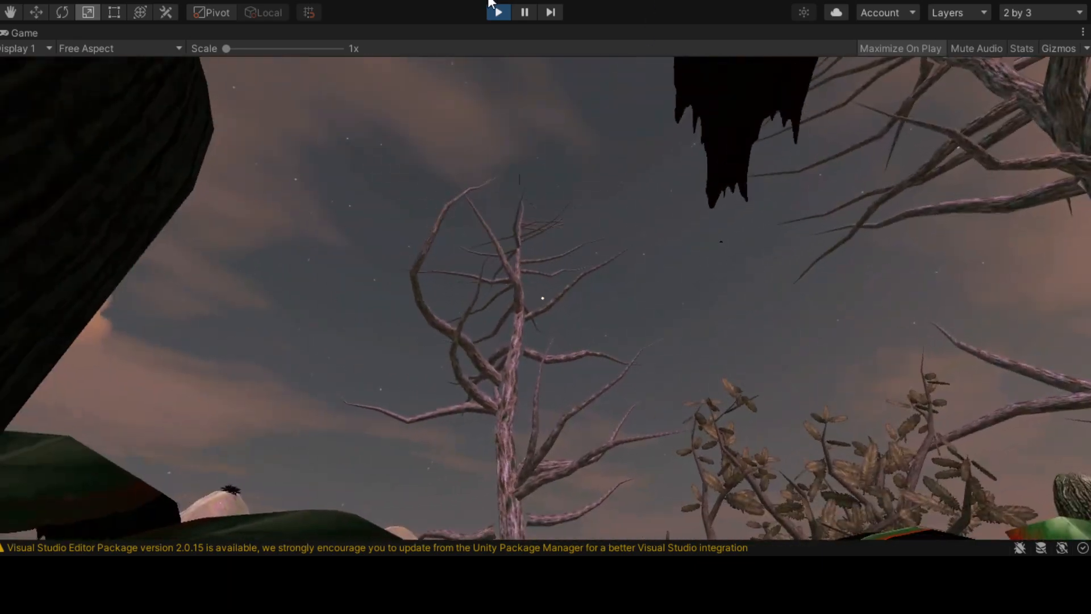
pyautogui.click(499, 10)
# Step: Collapse the placed Desert Plant's Tree component and examine its remaining components
pyautogui.click(534, 102)
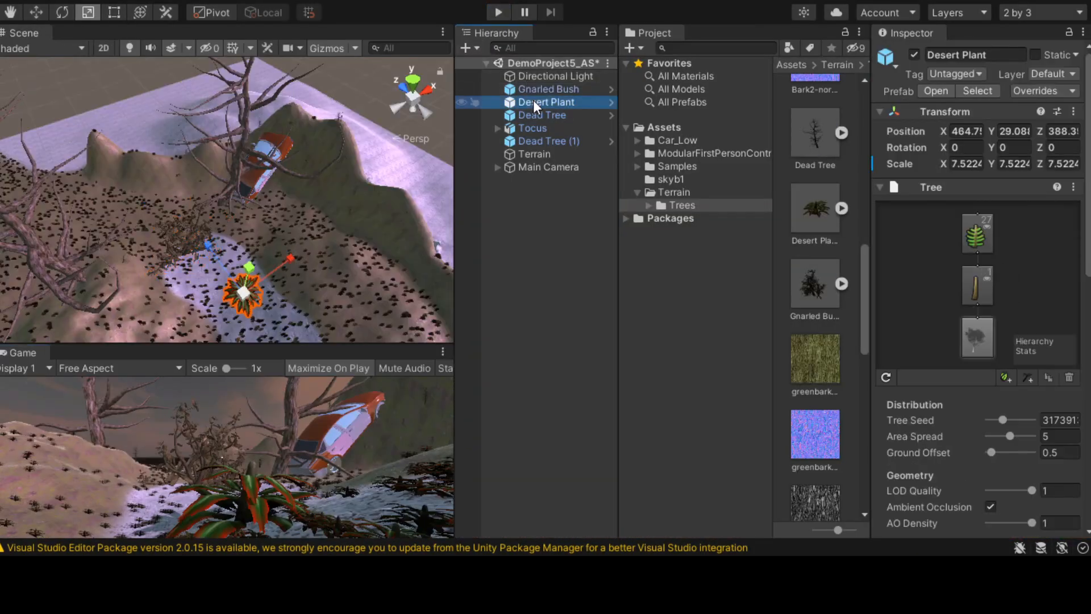
pyautogui.click(879, 187)
pyautogui.scroll(-3, 955, 227)
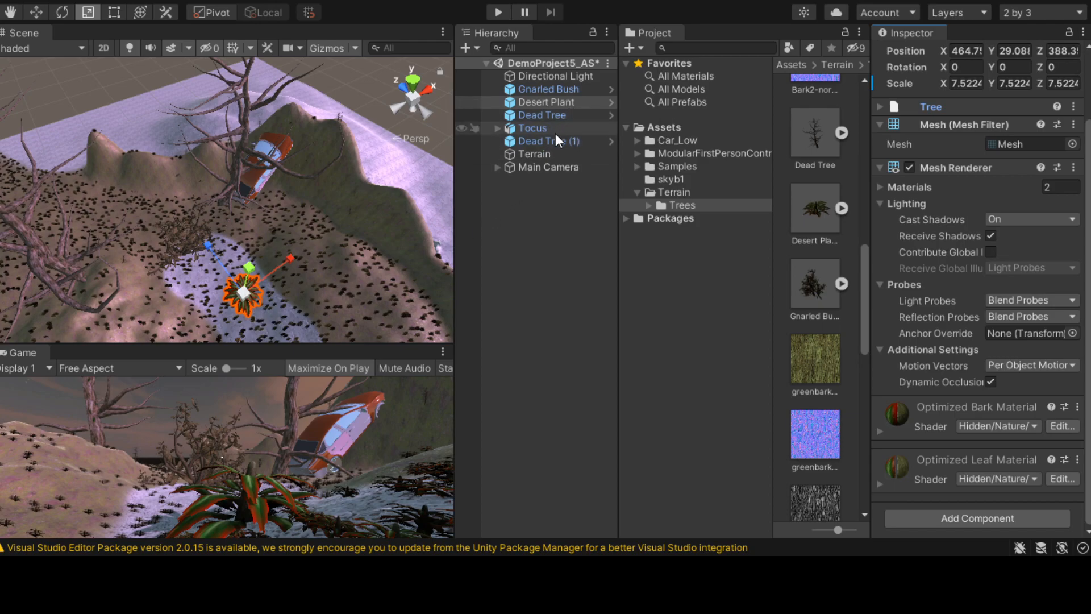
# Step: Try adding a Mesh Collider to Terrain, look for a mesh to assign, and remove the component
pyautogui.click(552, 151)
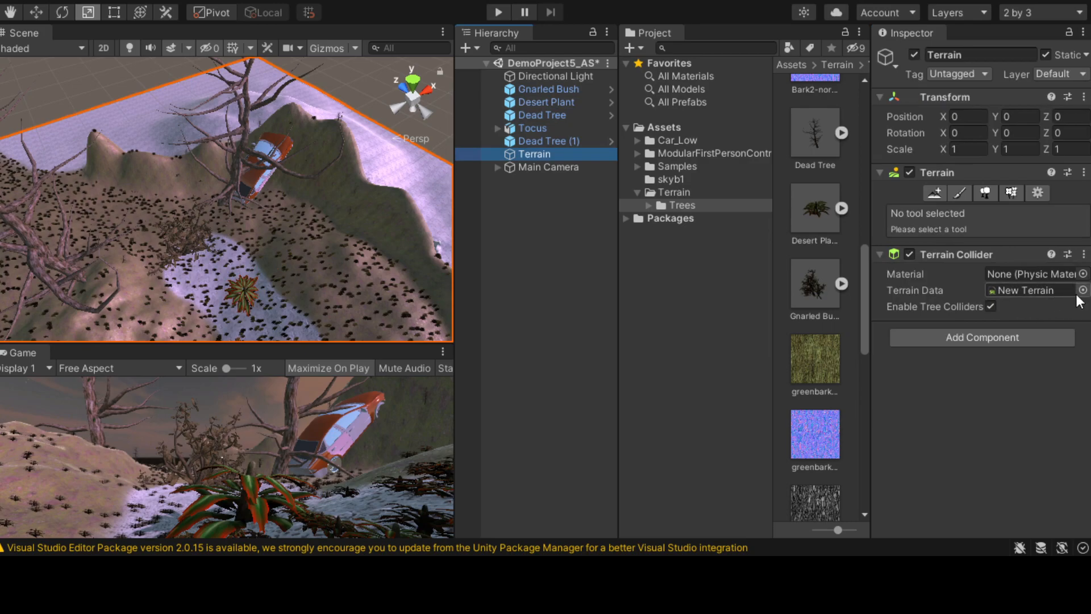
pyautogui.click(960, 337)
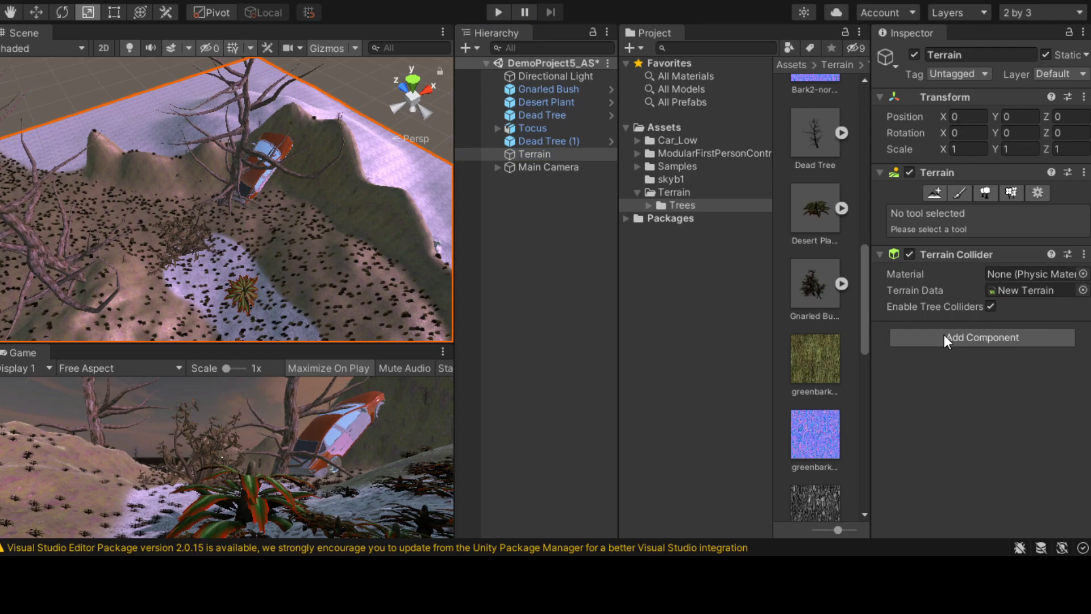
pyautogui.press('Return')
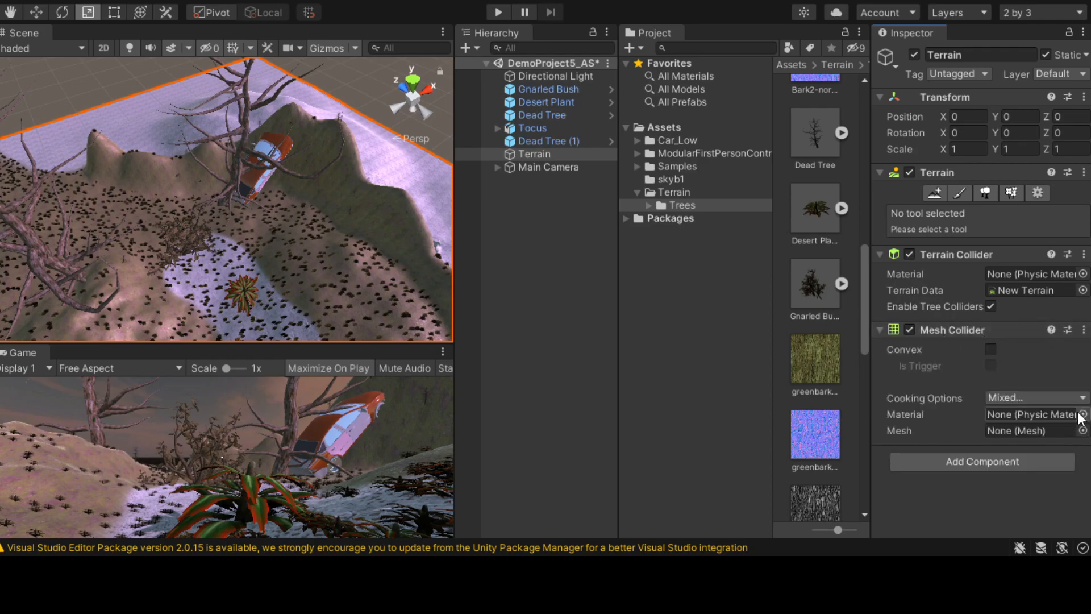
pyautogui.click(1081, 156)
pyautogui.click(1082, 431)
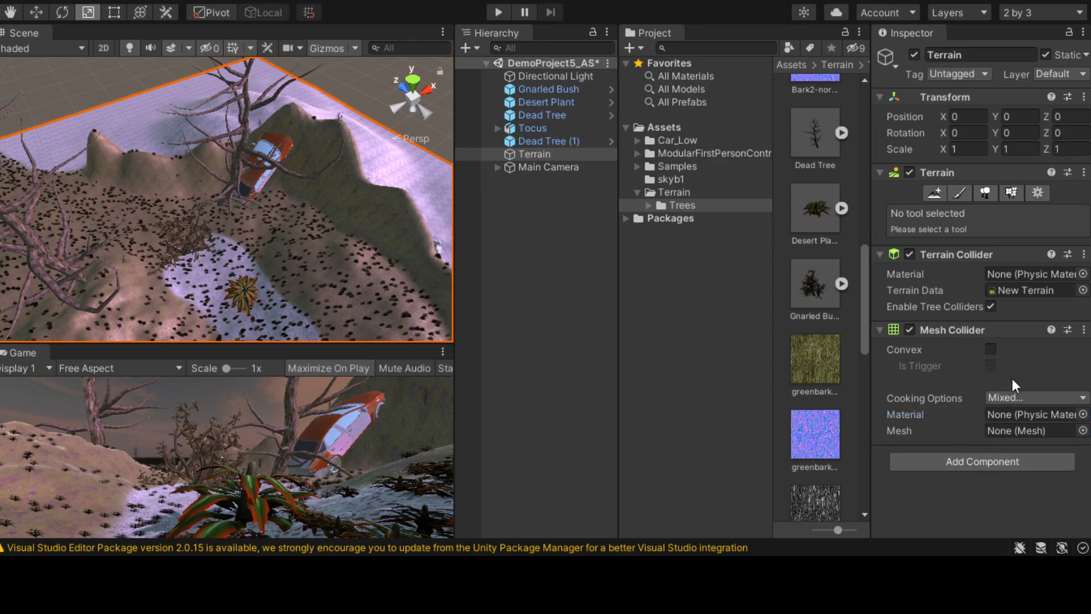
pyautogui.click(1073, 163)
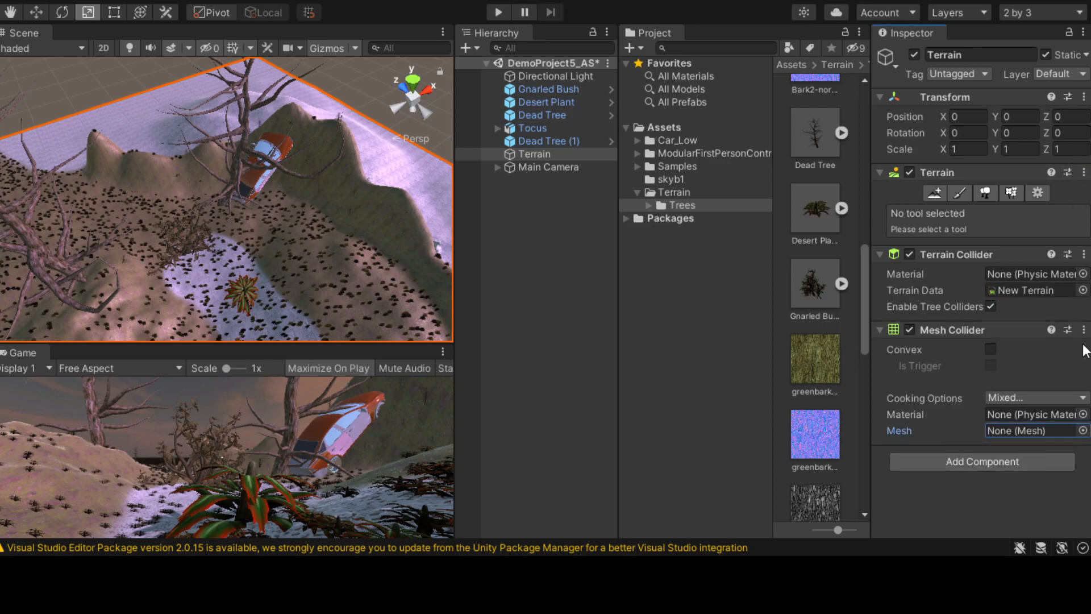
pyautogui.click(1039, 367)
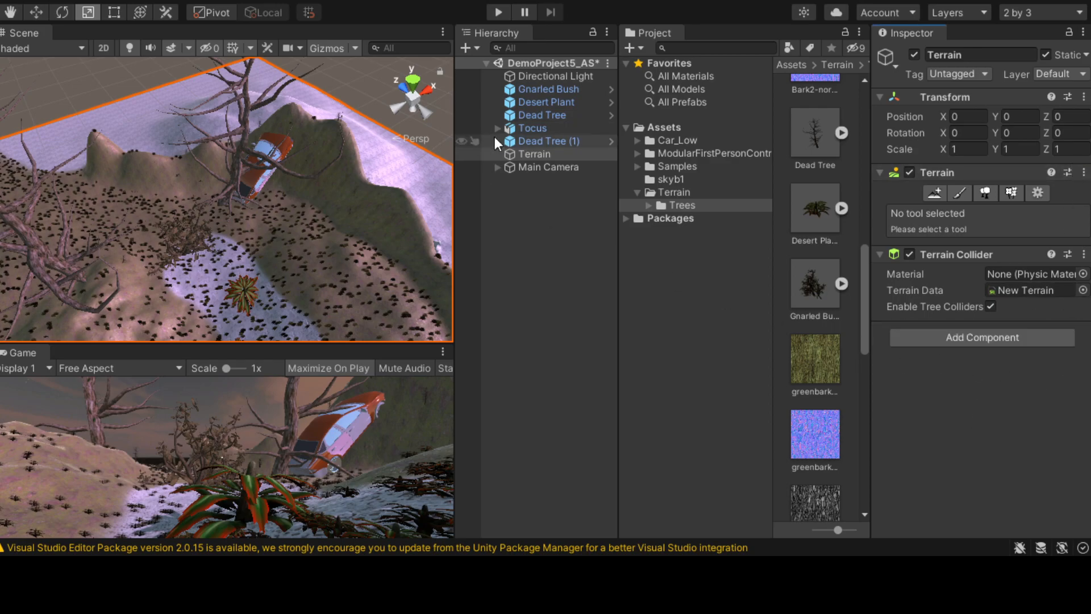
# Step: Examine the components of Dead Tree (1), collapsing its Mesh Renderer, and check those of Main Camera
pyautogui.click(510, 139)
pyautogui.scroll(-1, 428, 221)
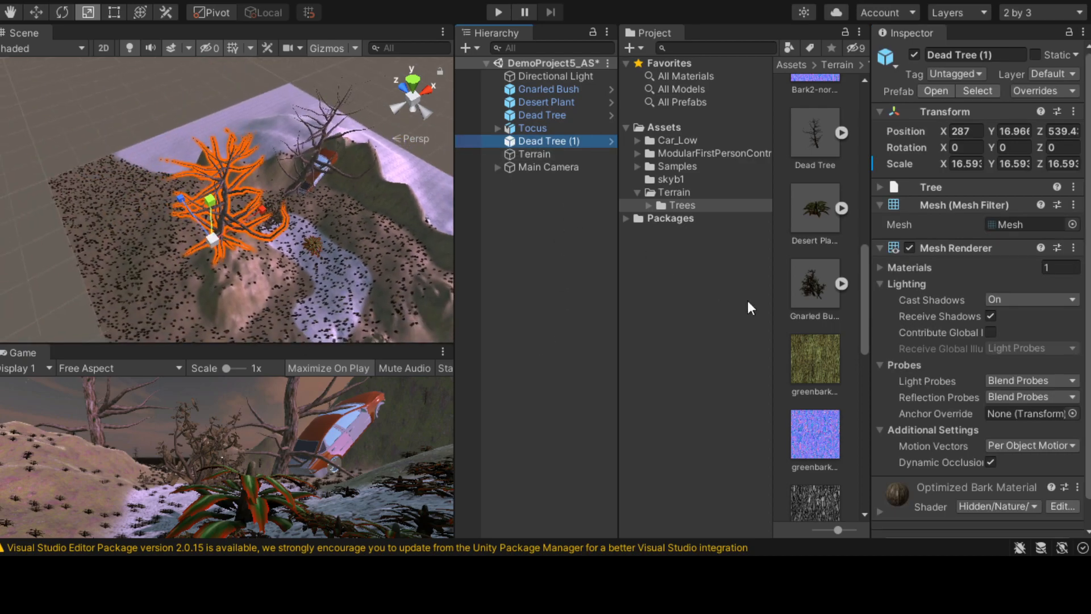
pyautogui.scroll(-1, 977, 401)
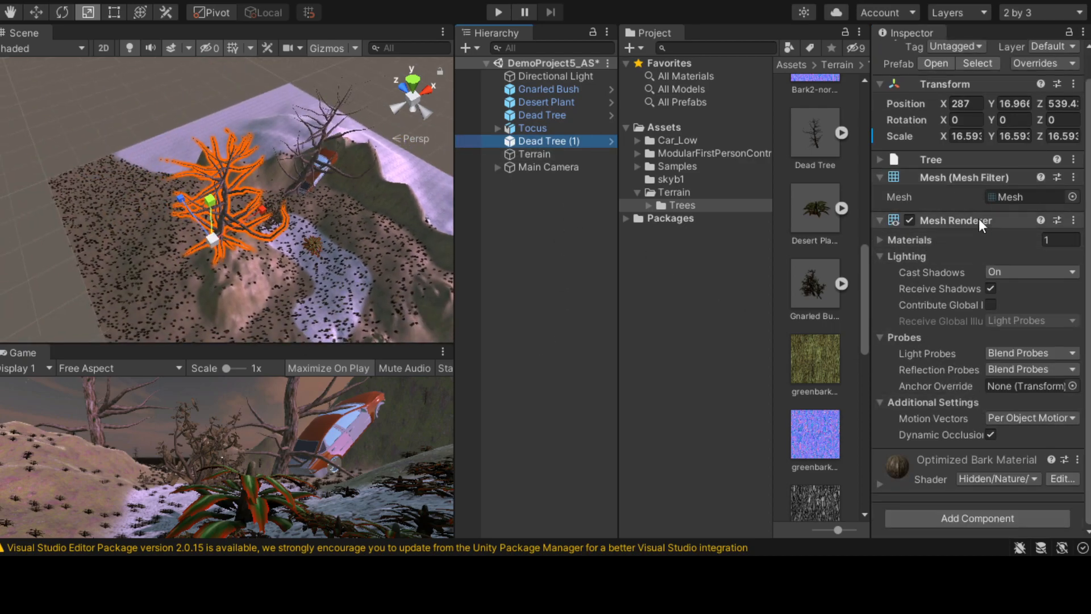
pyautogui.scroll(1, 955, 256)
pyautogui.click(879, 249)
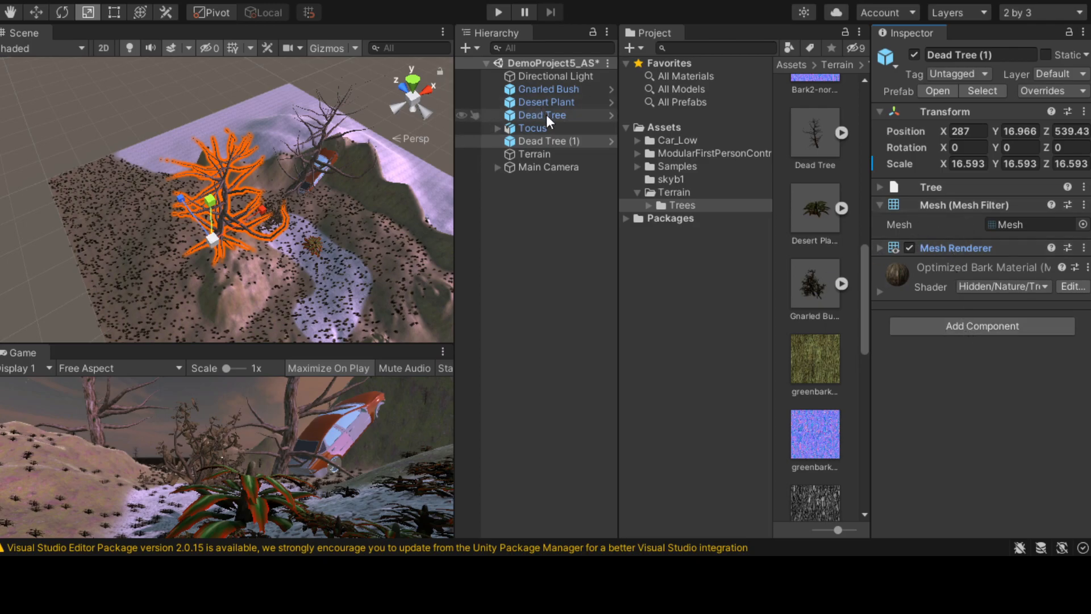
pyautogui.click(541, 165)
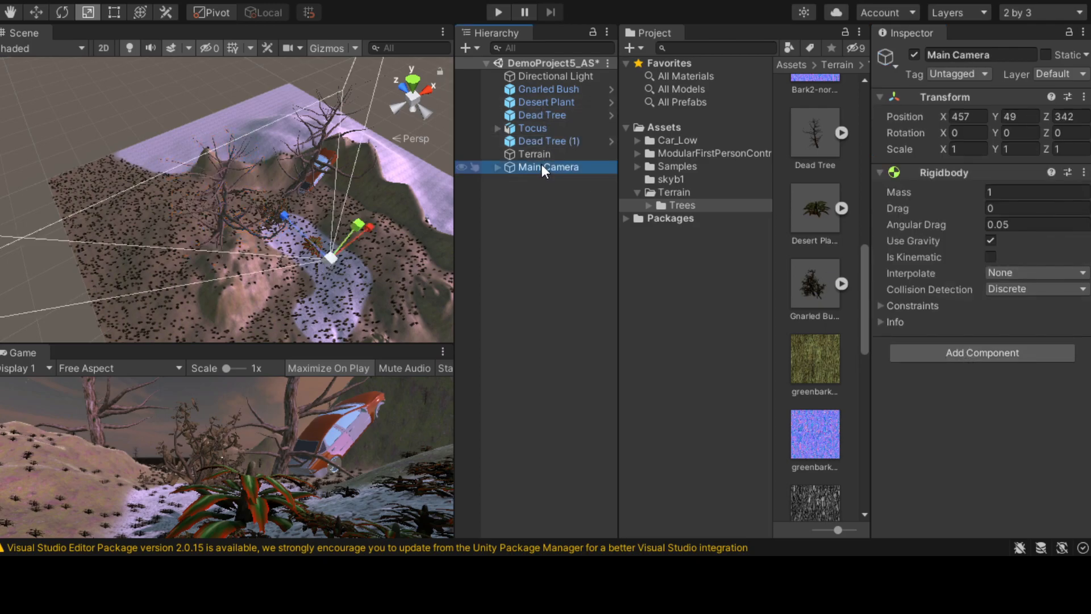
# Step: Add a Mesh Collider component to Dead Tree, keeping its own mesh as the collider mesh
pyautogui.click(565, 115)
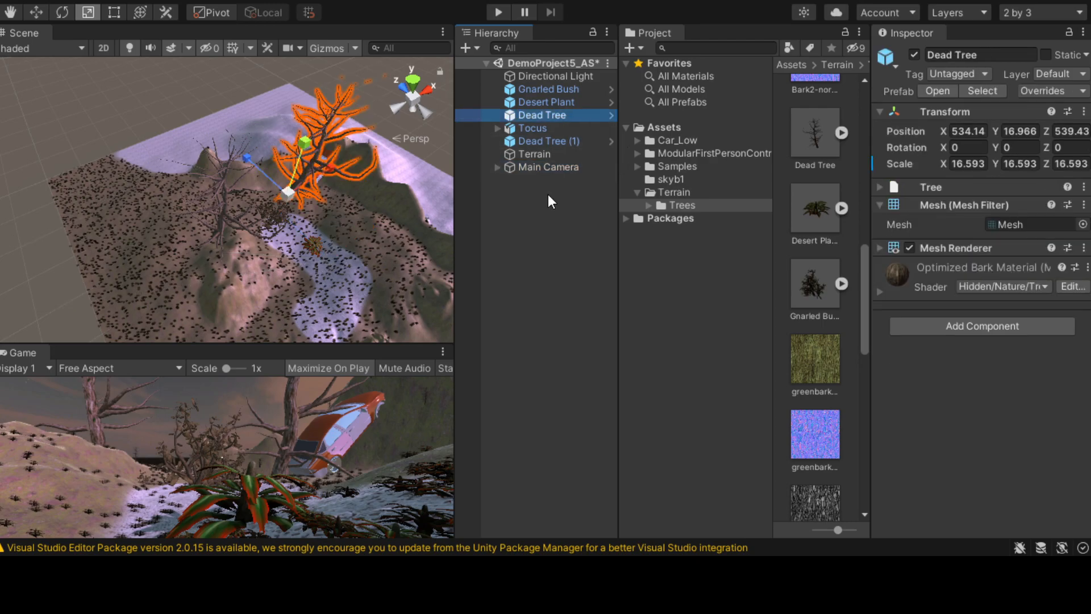
pyautogui.click(976, 322)
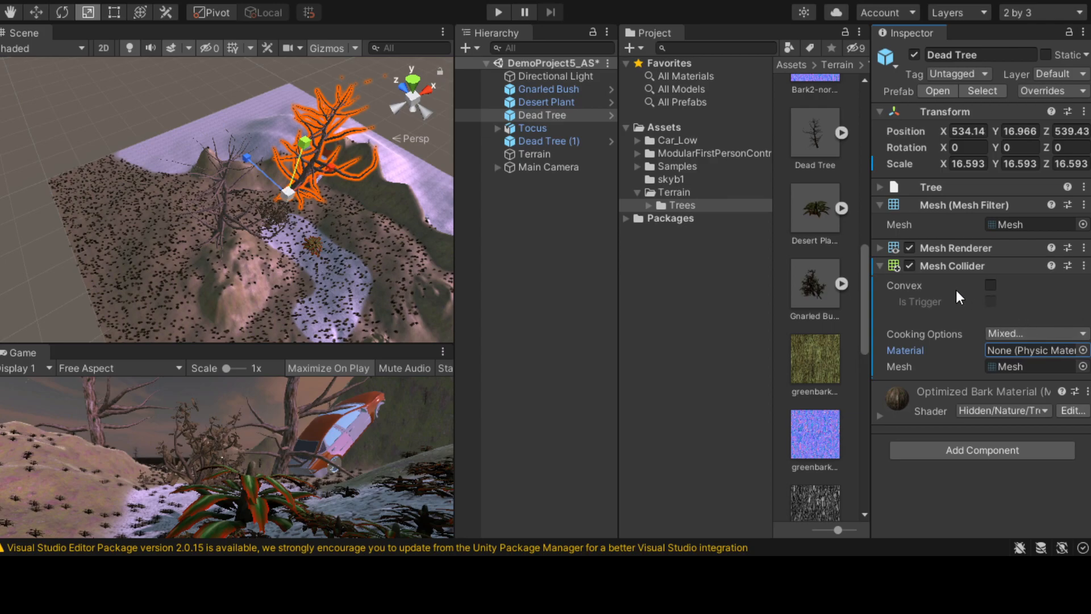
pyautogui.click(879, 265)
pyautogui.click(879, 266)
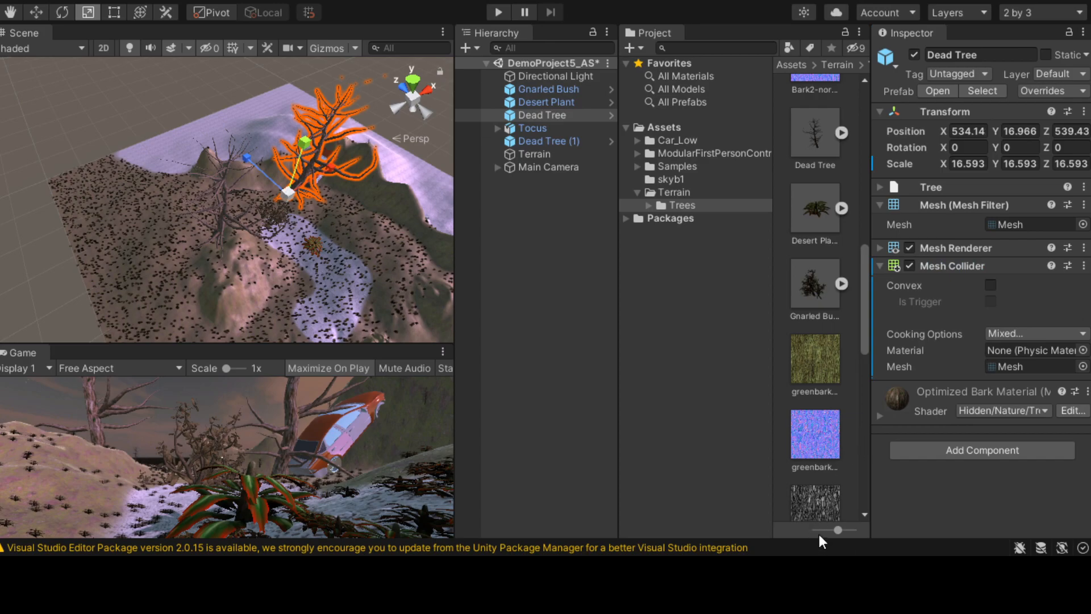
# Step: Play the scene, walk in first person through the plants towards Dead Tree and the car, and stop the playback
pyautogui.click(498, 12)
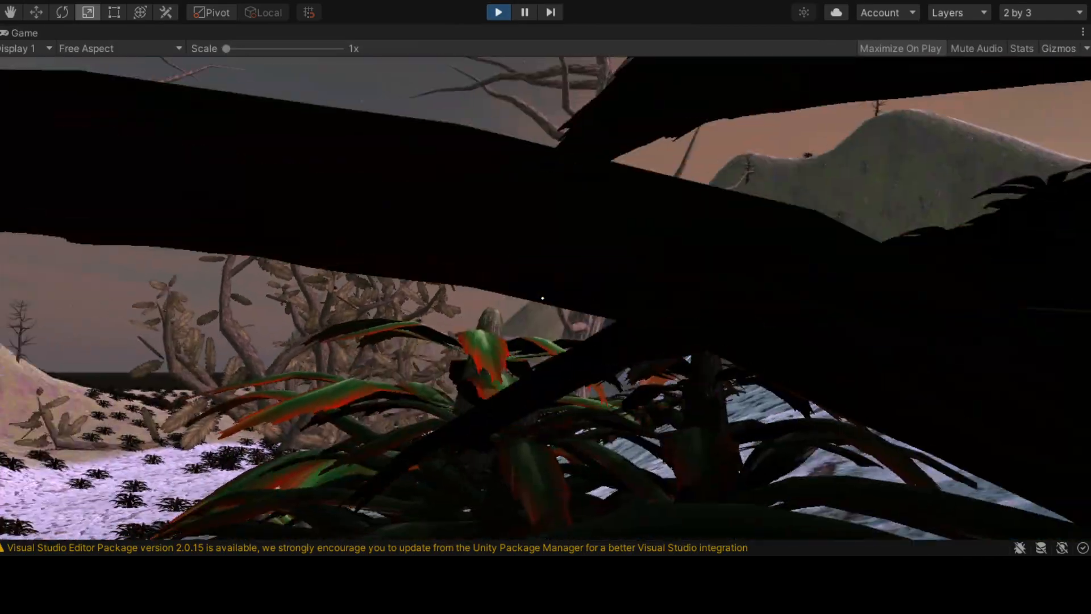
pyautogui.press('w')
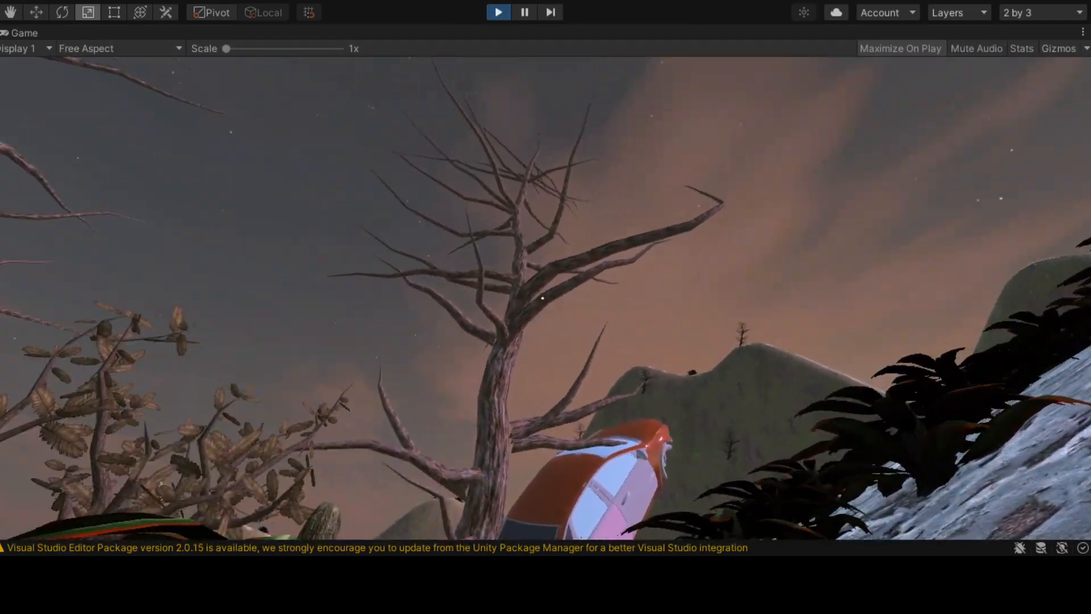
pyautogui.press('w')
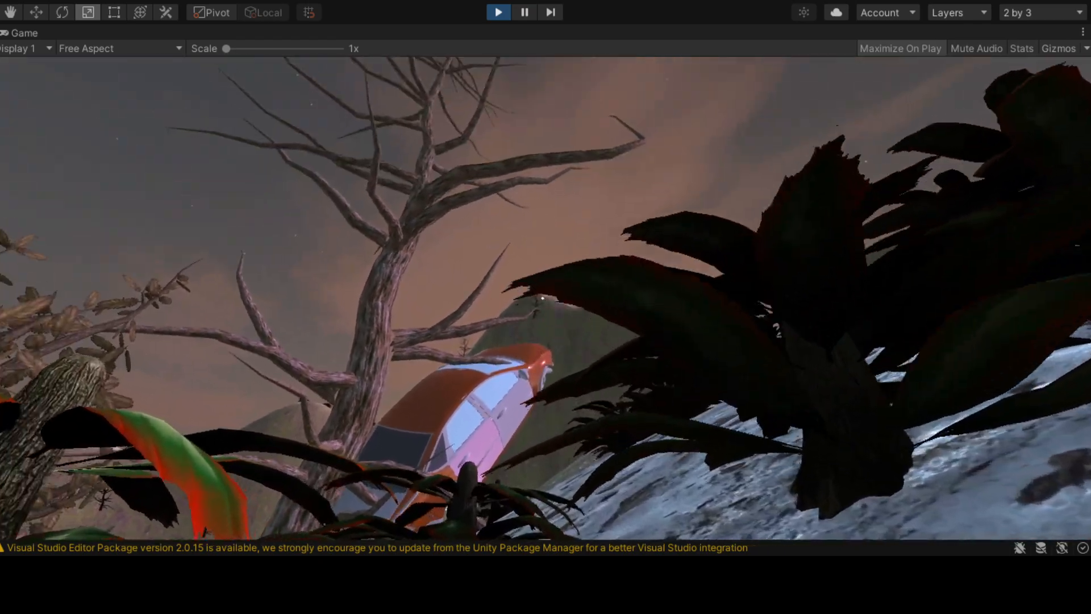
pyautogui.press('w')
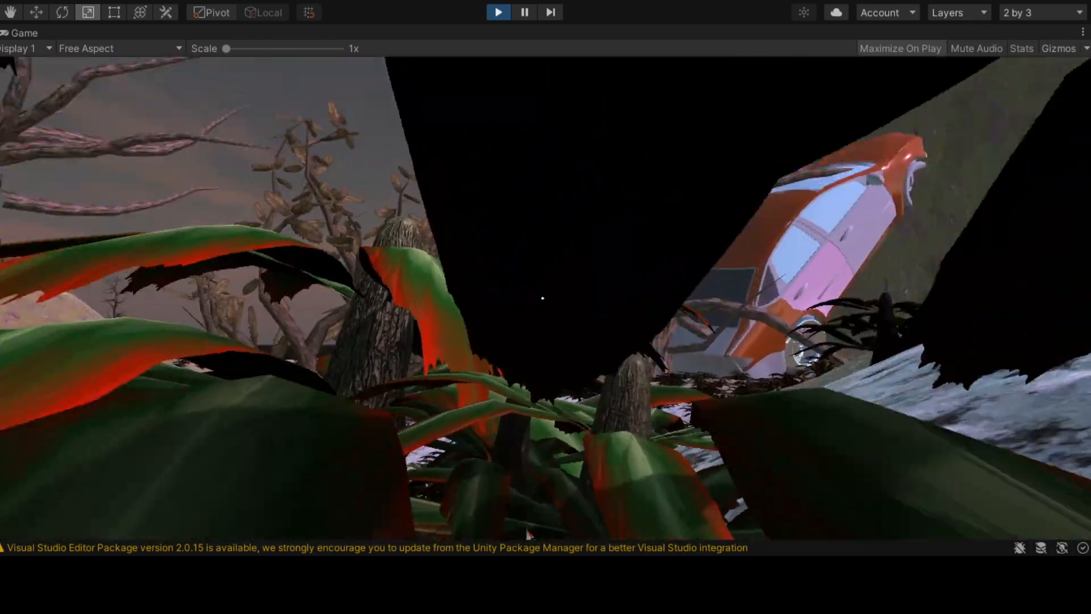
pyautogui.press('w')
pyautogui.press('w')
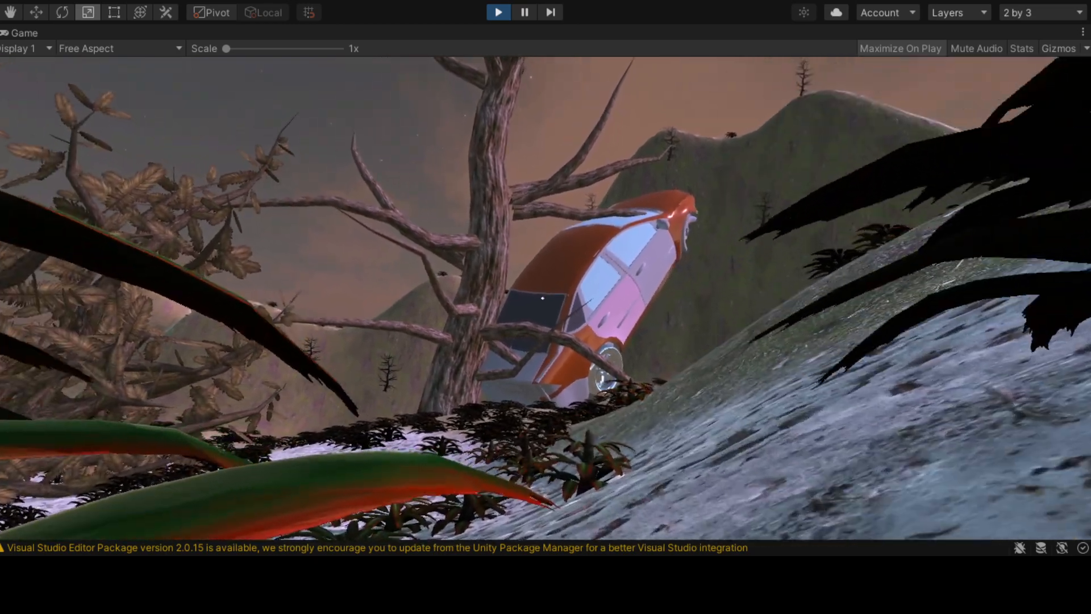
pyautogui.press('w')
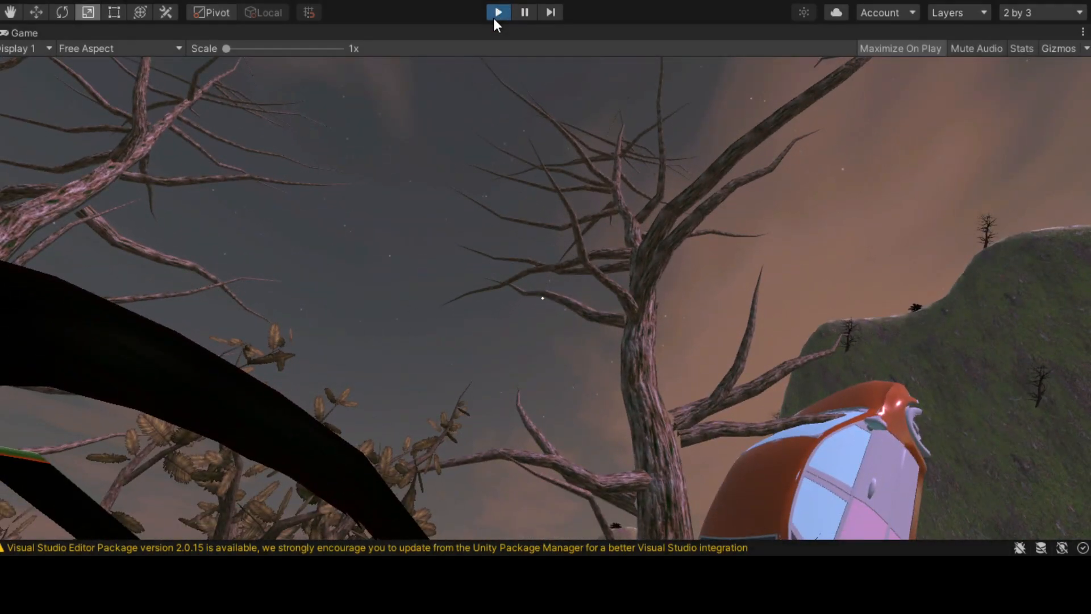
pyautogui.click(494, 19)
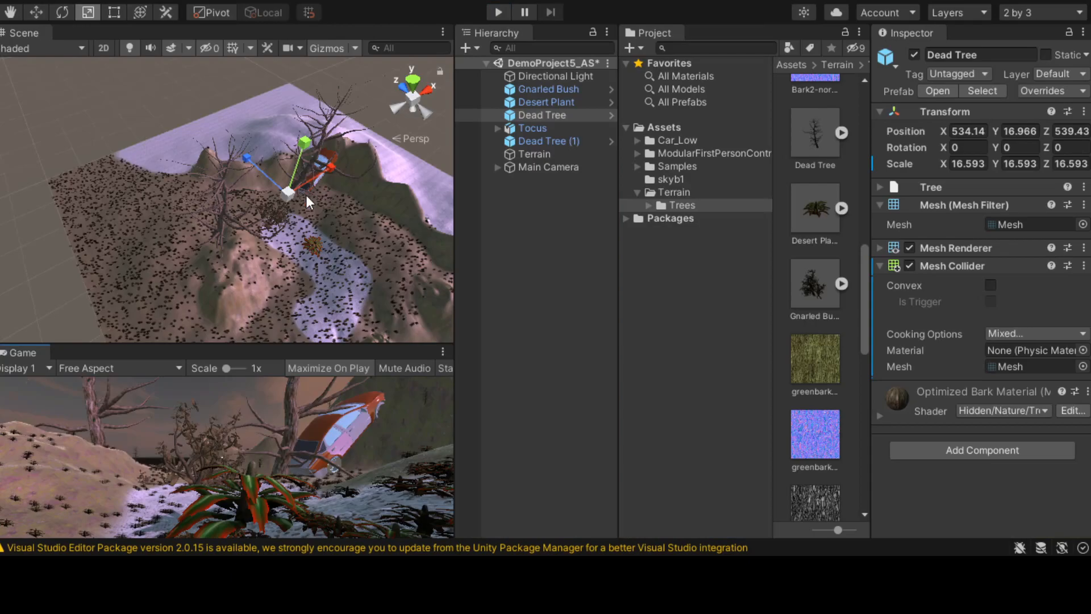
# Step: Move Dead Tree beside the large Desert Plant in front of the camera, to about X 423 and Z 413
pyautogui.press('w')
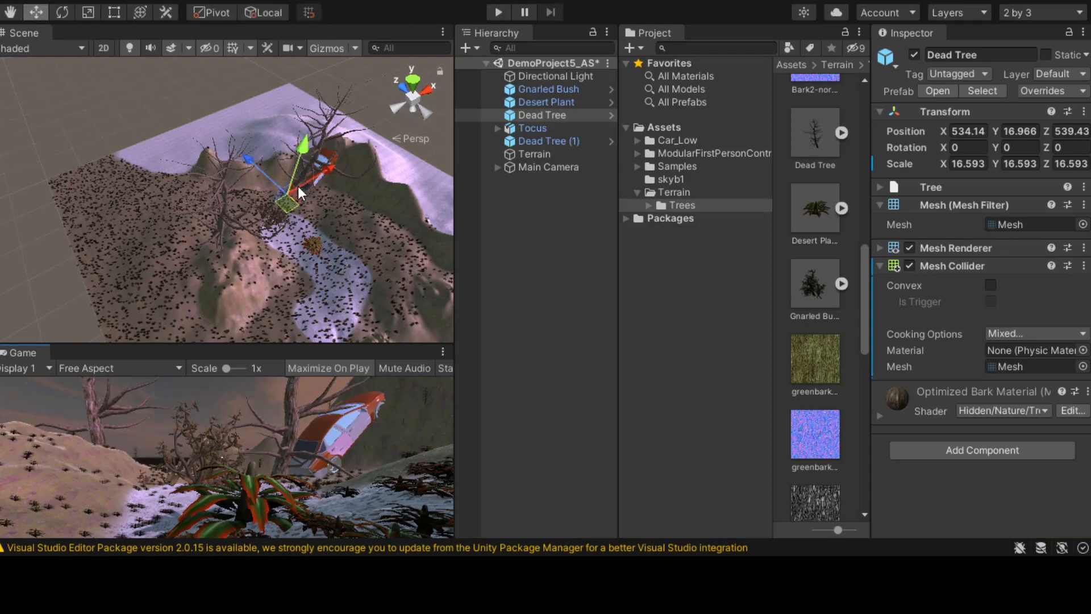
pyautogui.moveTo(325, 167); pyautogui.dragTo(290, 189)
pyautogui.moveTo(213, 178); pyautogui.dragTo(270, 211)
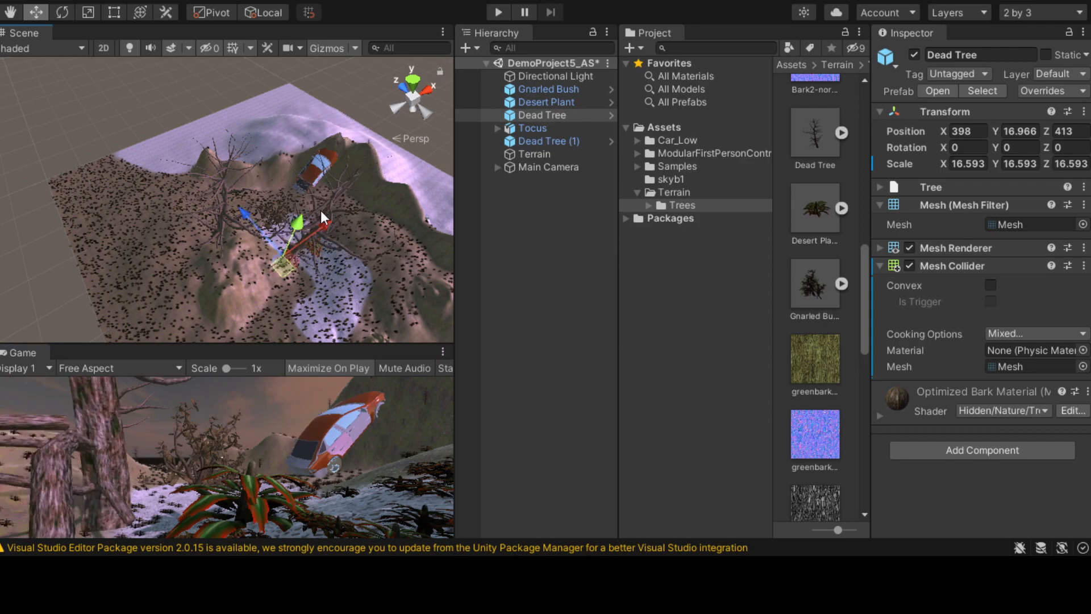
pyautogui.click(336, 216)
pyautogui.click(308, 241)
pyautogui.moveTo(319, 237); pyautogui.dragTo(335, 216)
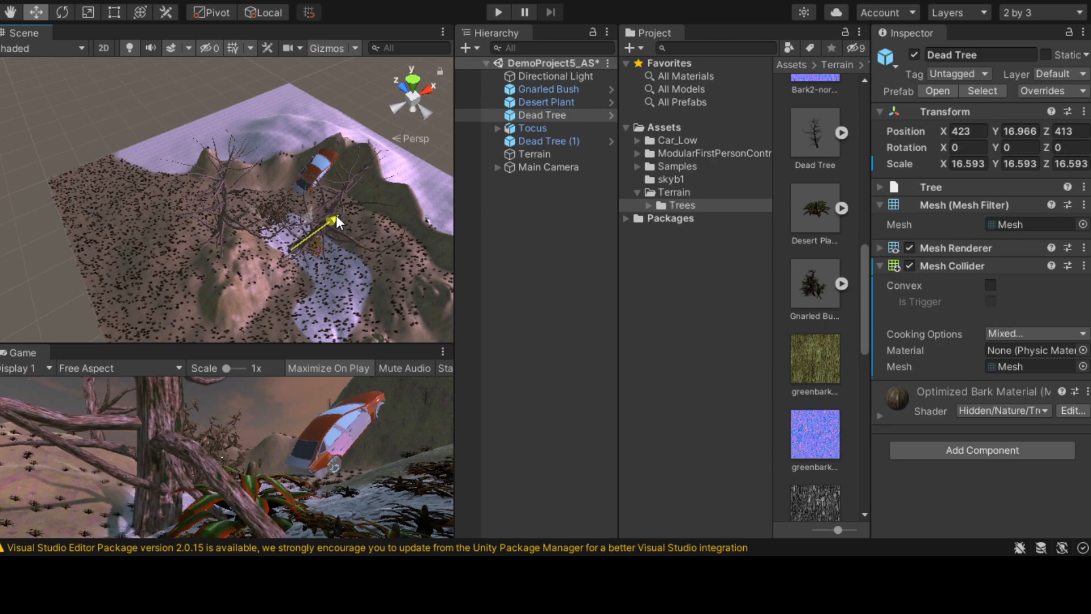
pyautogui.moveTo(254, 215)
pyautogui.mouseDown()
pyautogui.moveTo(272, 222)
pyautogui.moveTo(256, 212)
pyautogui.mouseUp()
# Step: Play the scene, walk right up against the moved Dead Tree's trunk to test its collision, and stop the playback
pyautogui.click(493, 12)
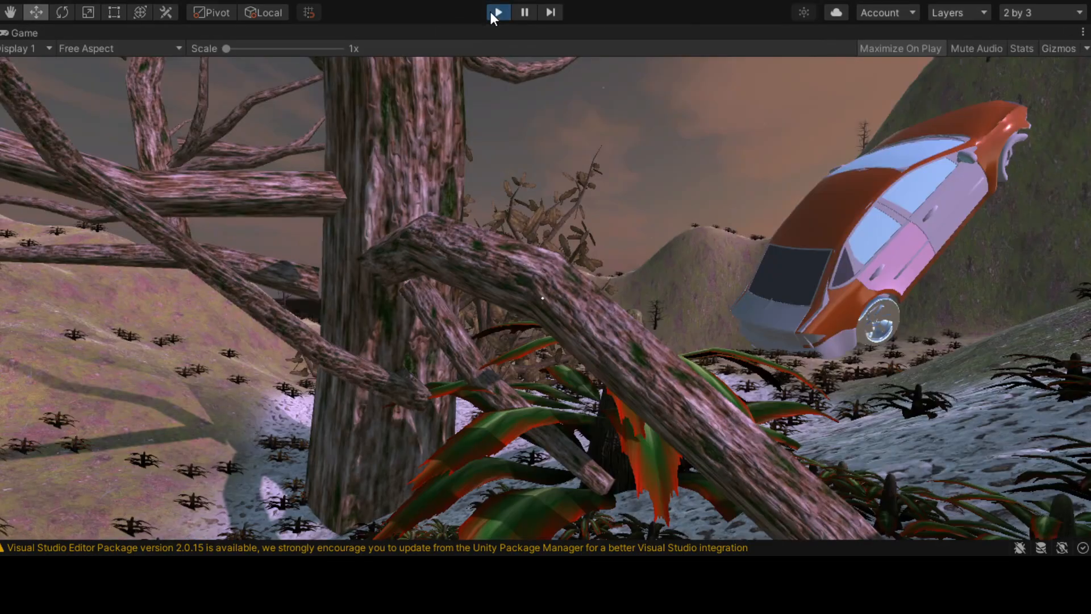
pyautogui.press('w')
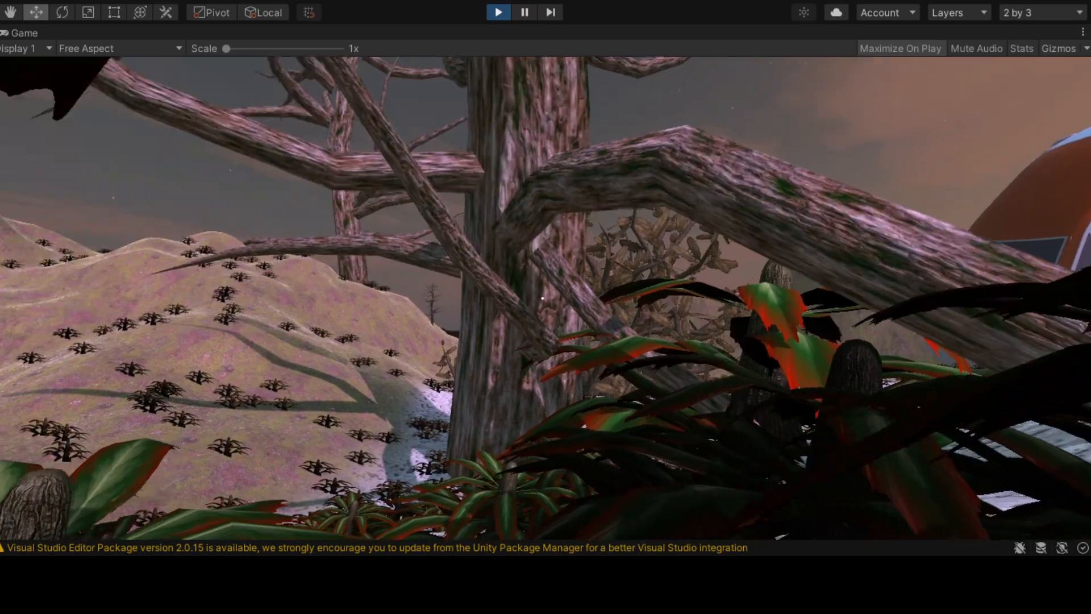
pyautogui.press('w')
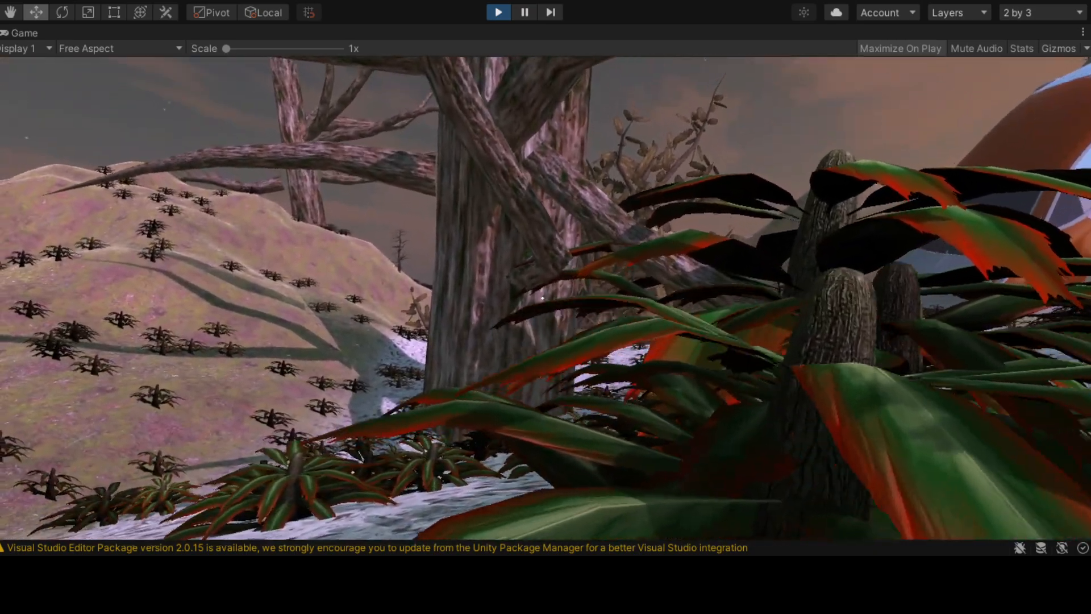
pyautogui.press('w')
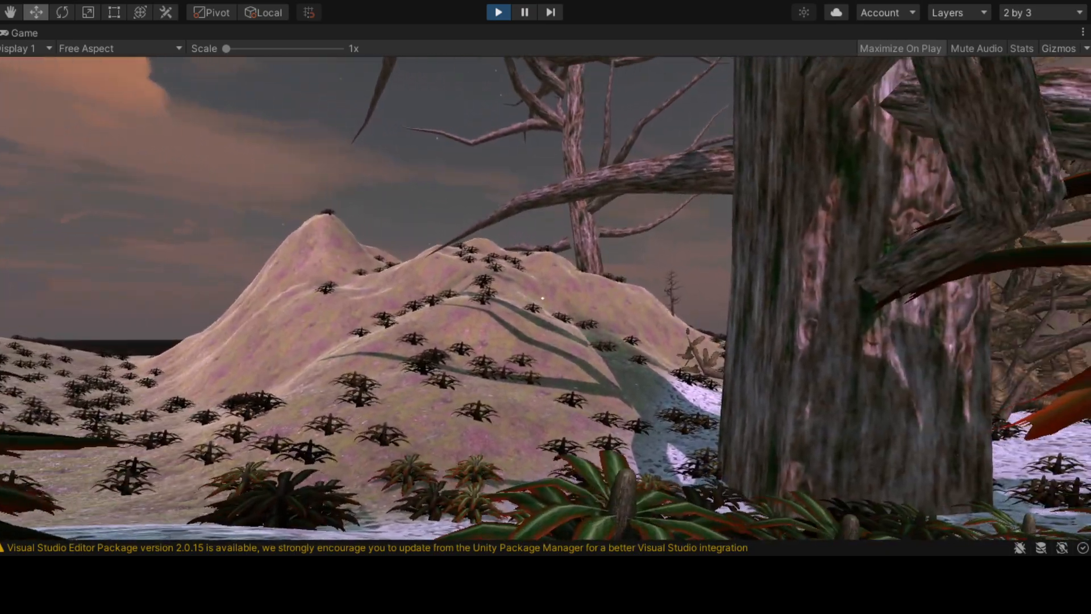
pyautogui.press('w')
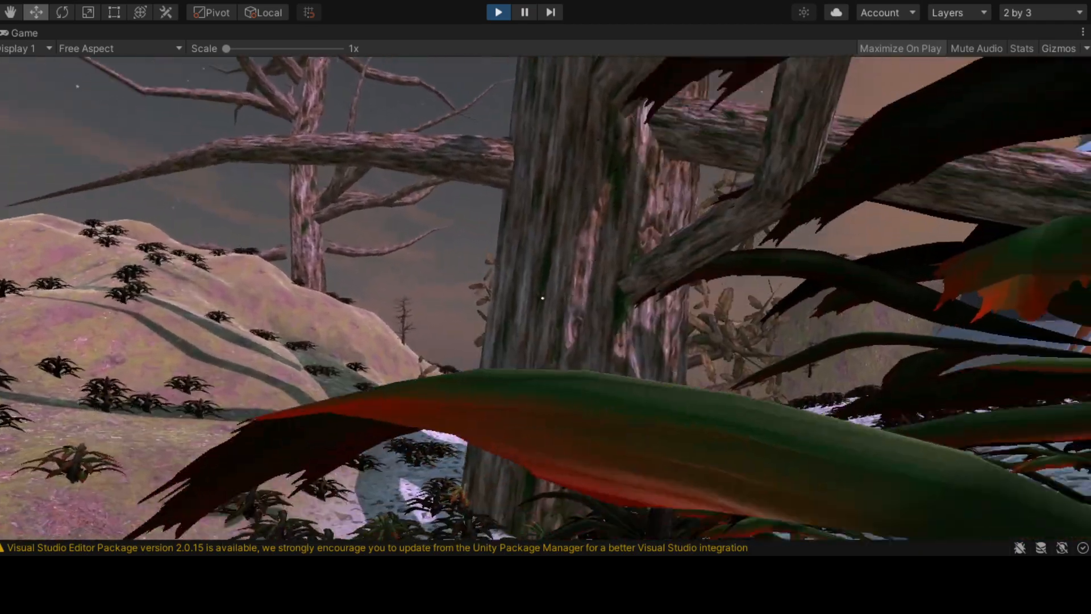
pyautogui.press('w')
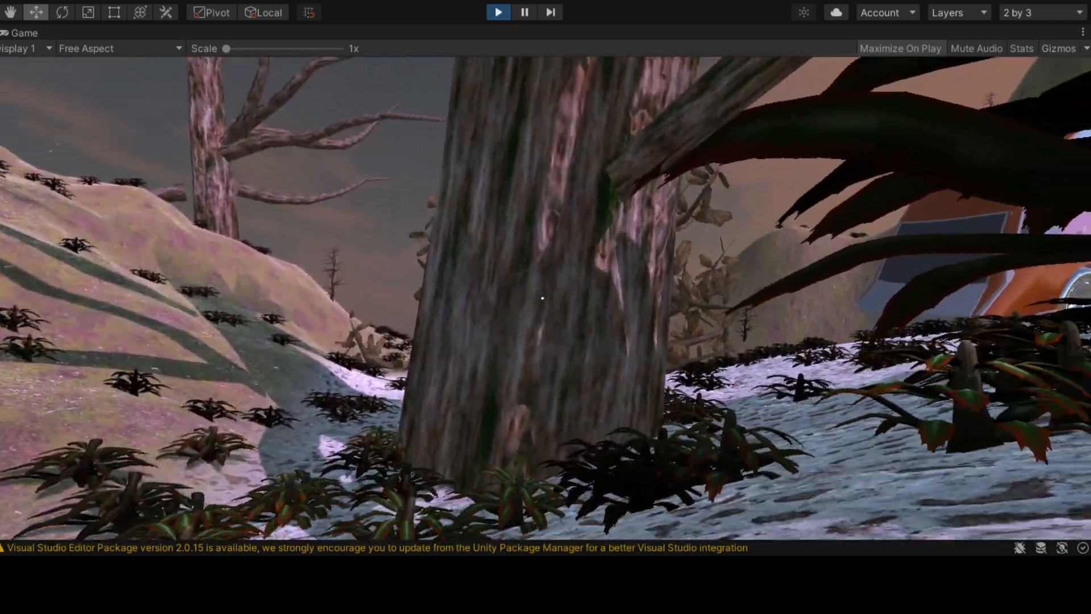
pyautogui.press('w')
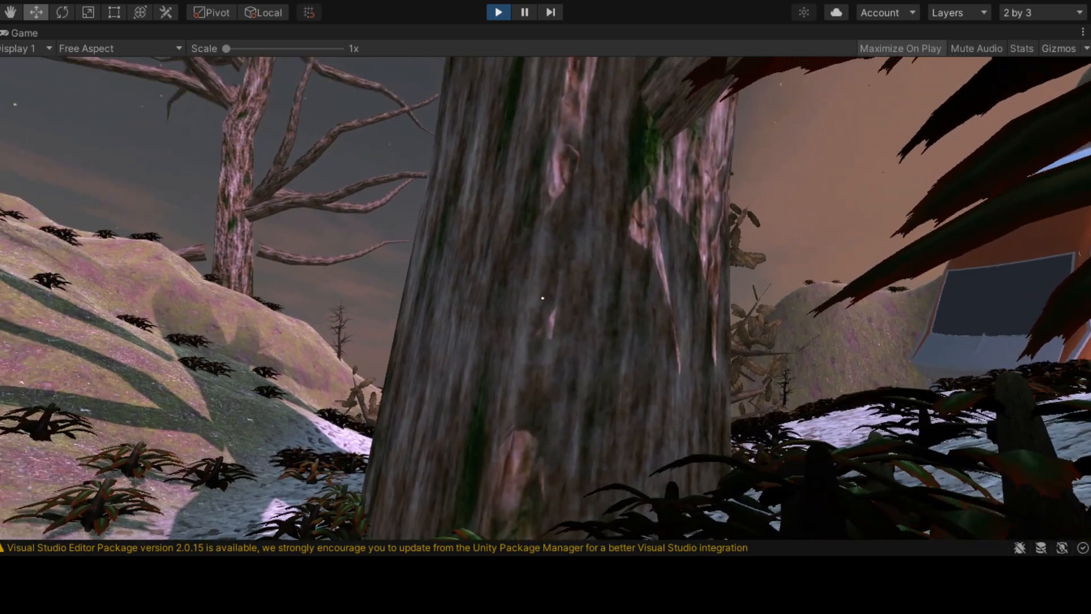
pyautogui.press('w')
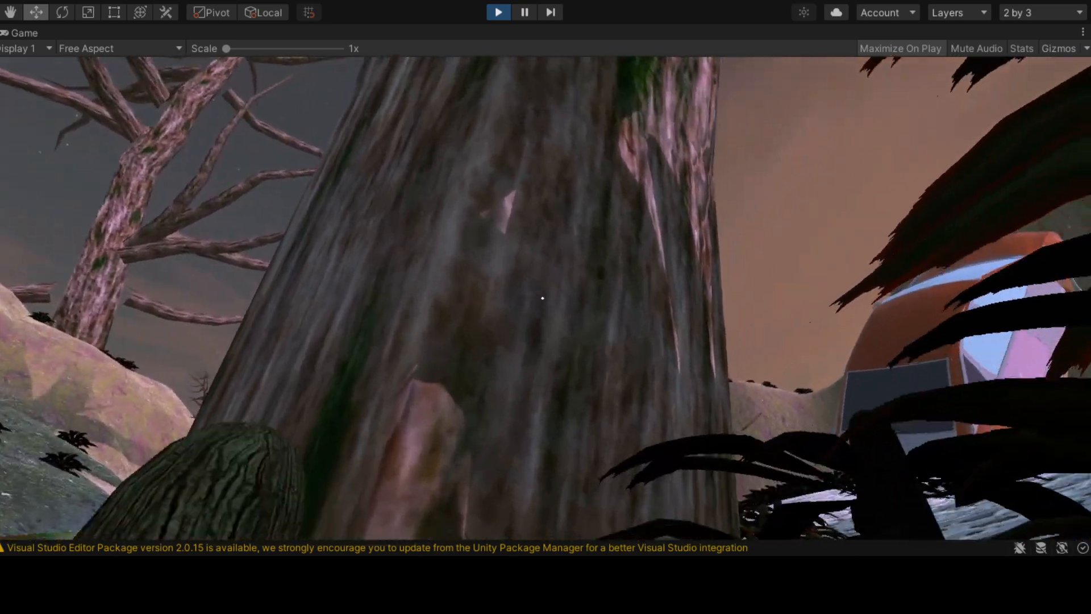
pyautogui.press('w')
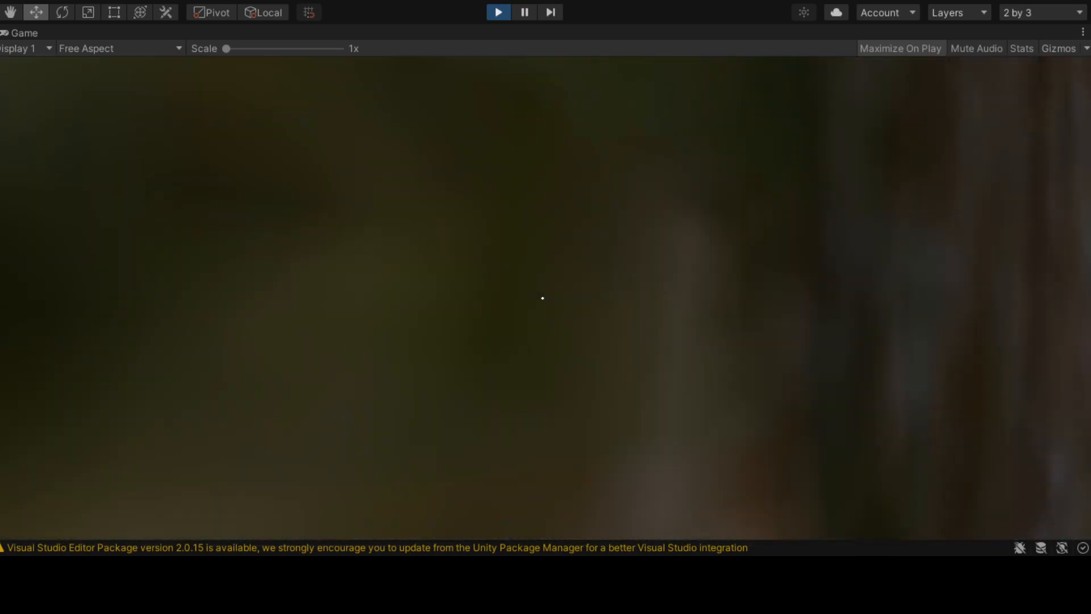
pyautogui.press('w')
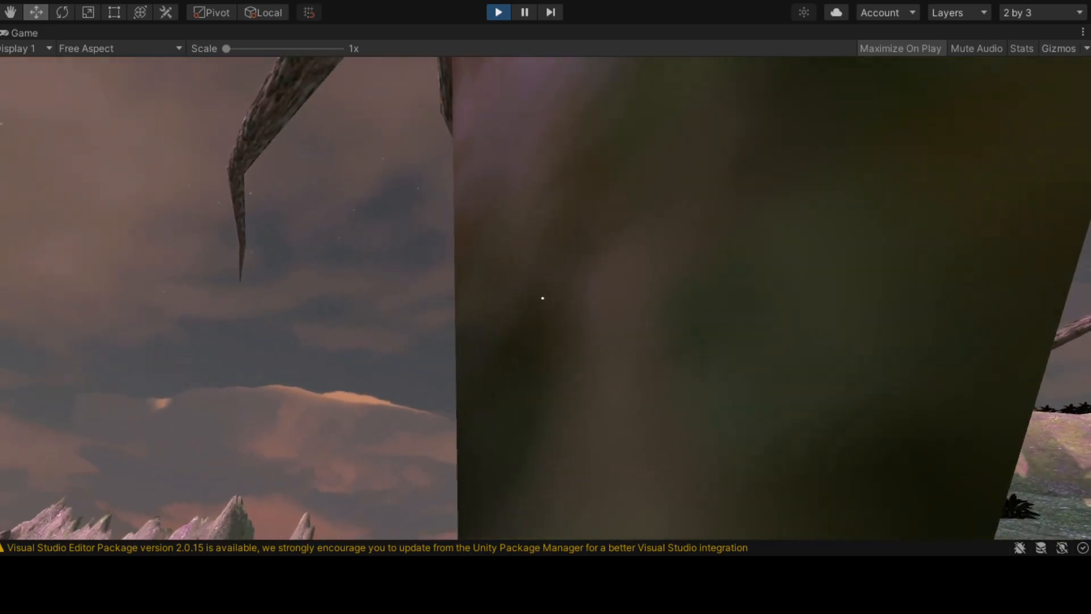
pyautogui.press('w')
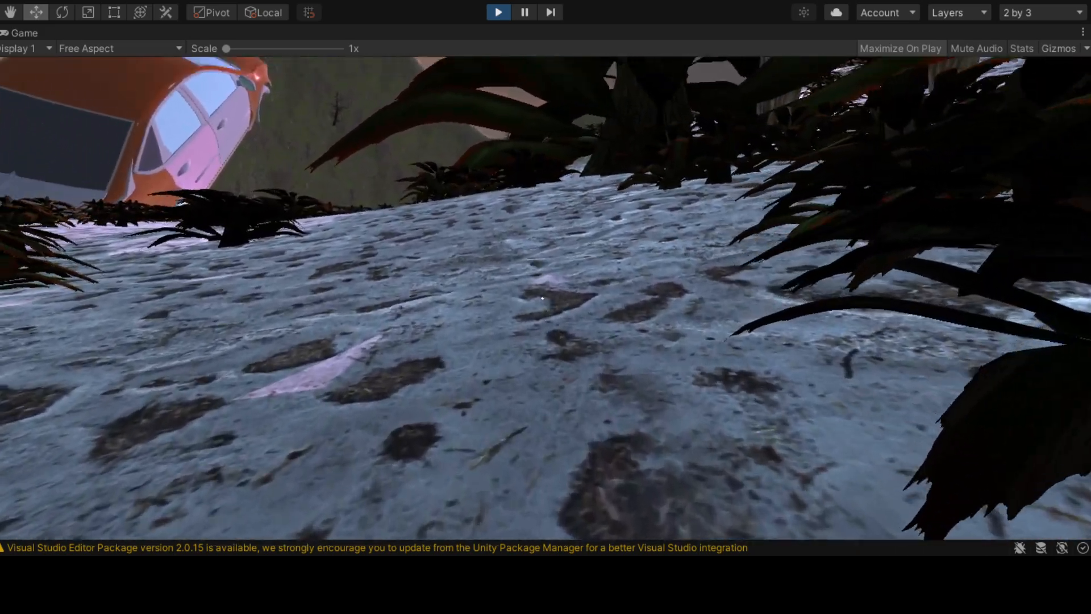
pyautogui.press('w')
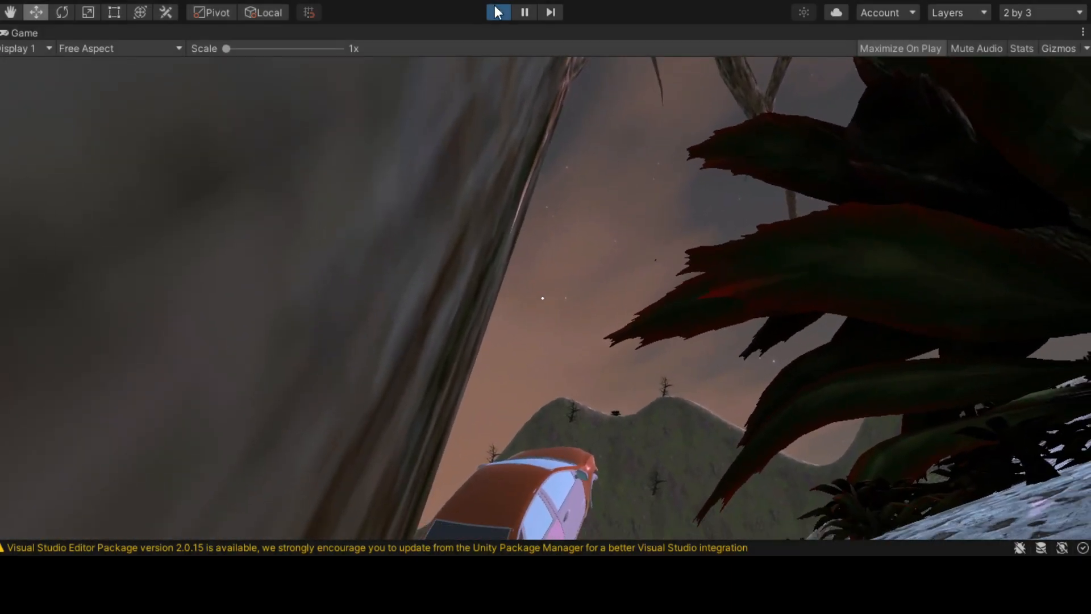
pyautogui.hotkey('ctrl', 'p')
# Step: Add a Mesh Collider component to both the Gnarled Bush and the Desert Plant
pyautogui.click(547, 89)
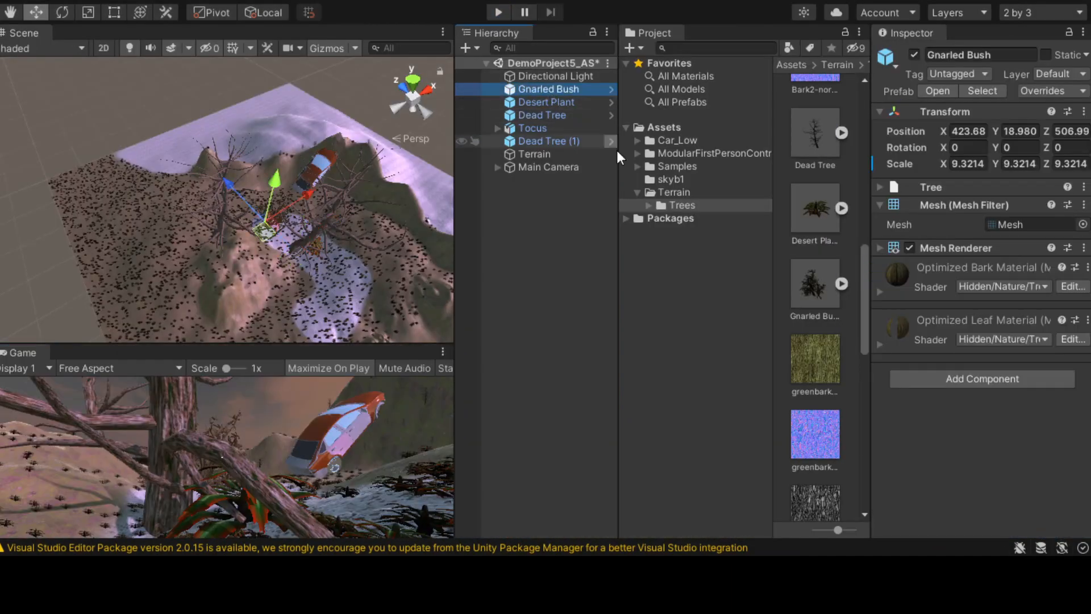
pyautogui.click(1011, 378)
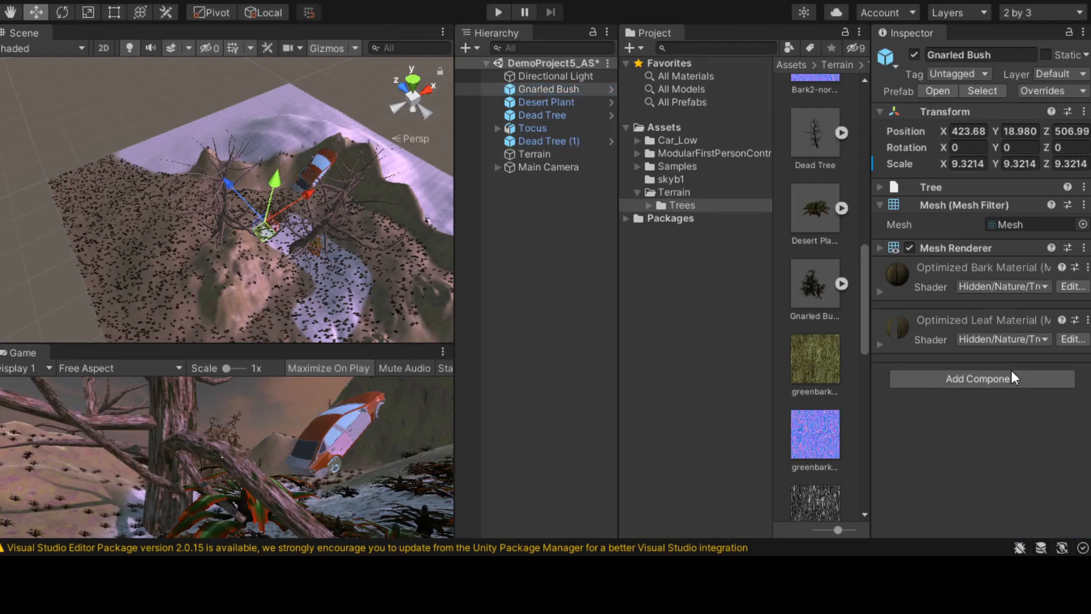
pyautogui.press('Return')
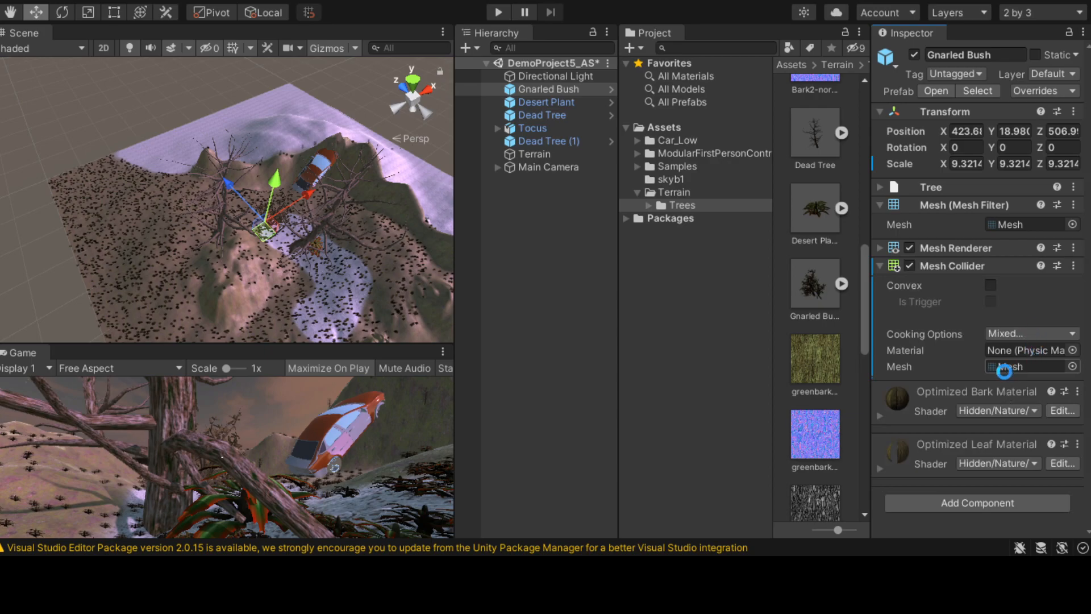
pyautogui.click(553, 103)
pyautogui.click(1050, 380)
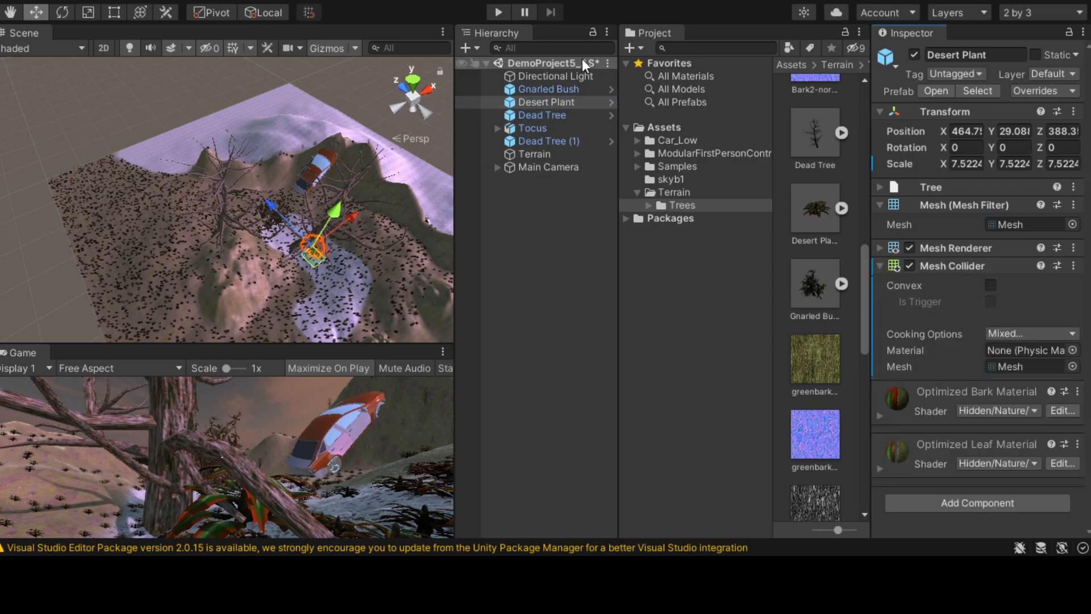
# Step: Try adding a Mesh Collider component to Dead Tree (1), and undo the addition
pyautogui.click(550, 112)
pyautogui.click(558, 125)
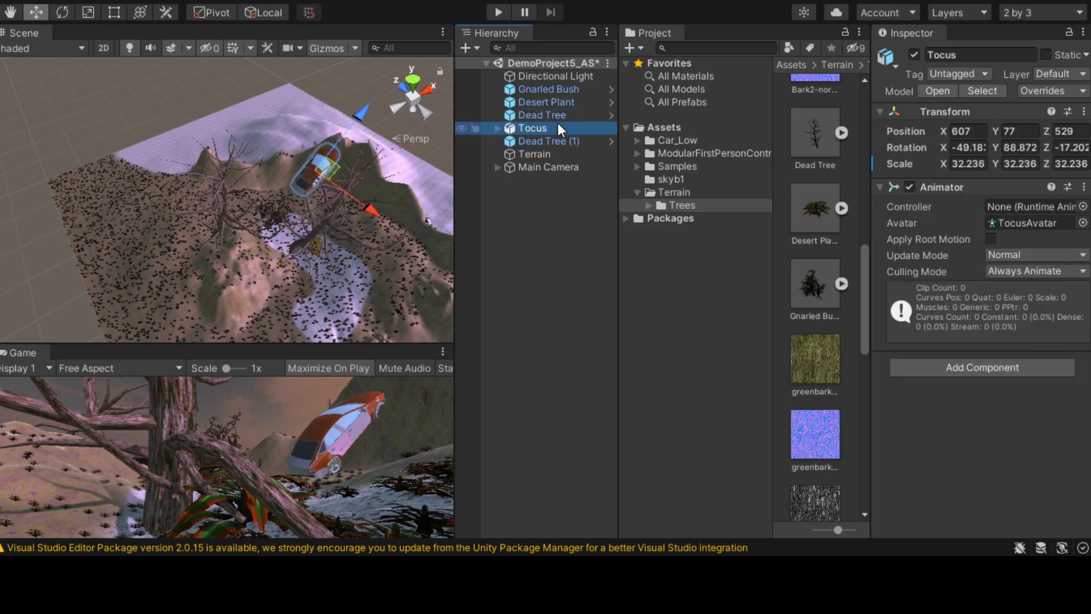
pyautogui.click(1021, 367)
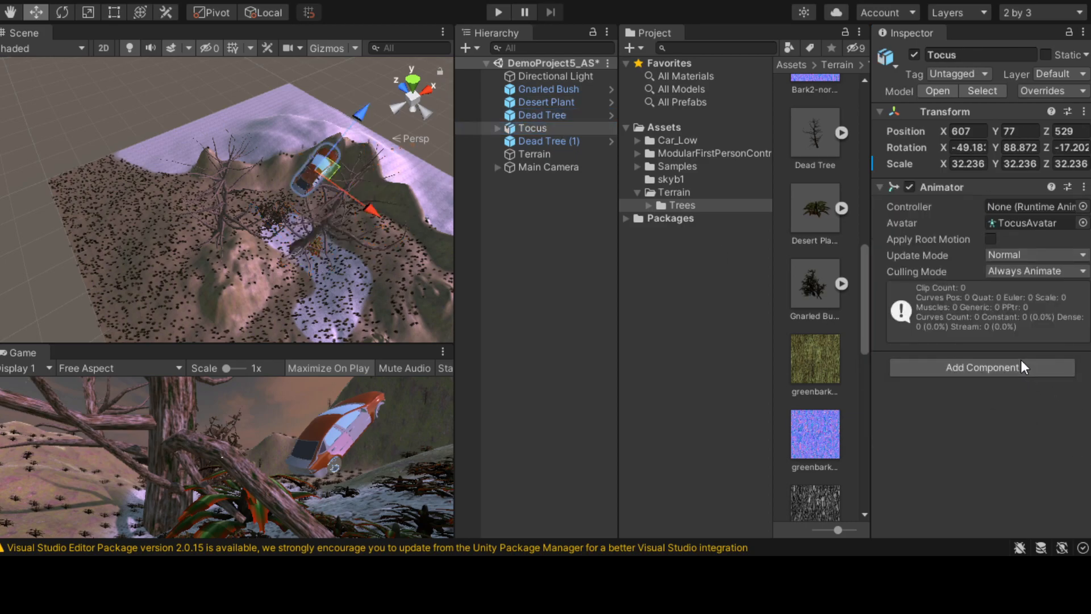
pyautogui.click(547, 140)
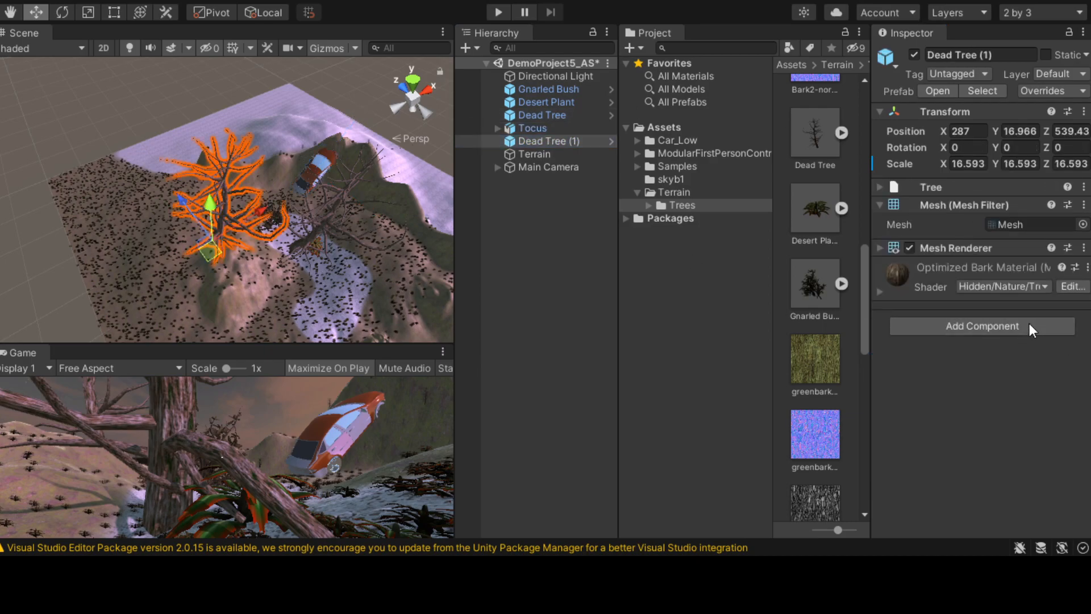
pyautogui.press('Return')
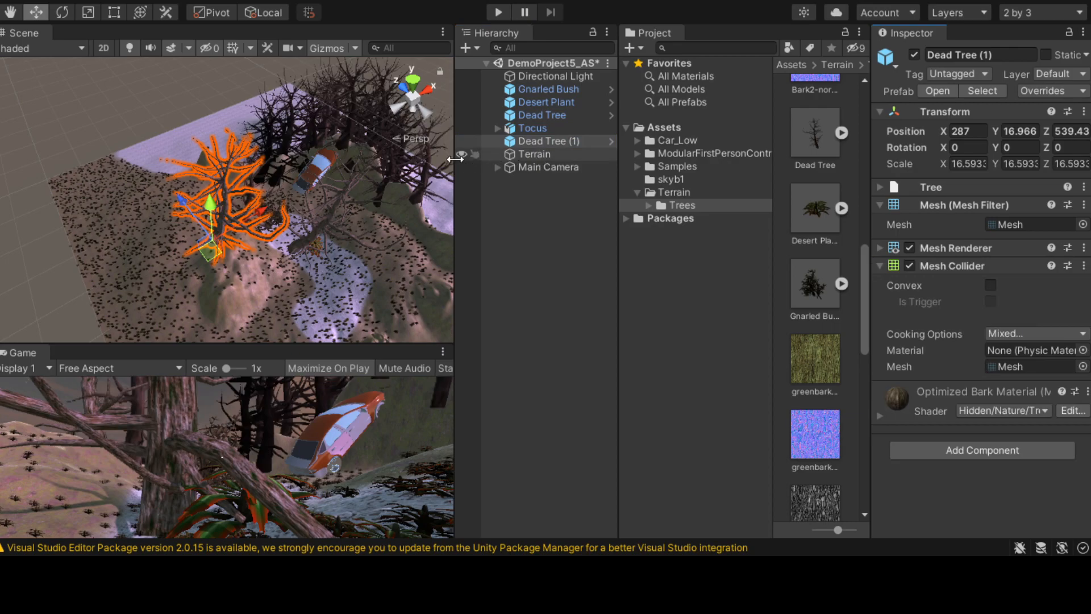
pyautogui.hotkey('ctrl', 'z')
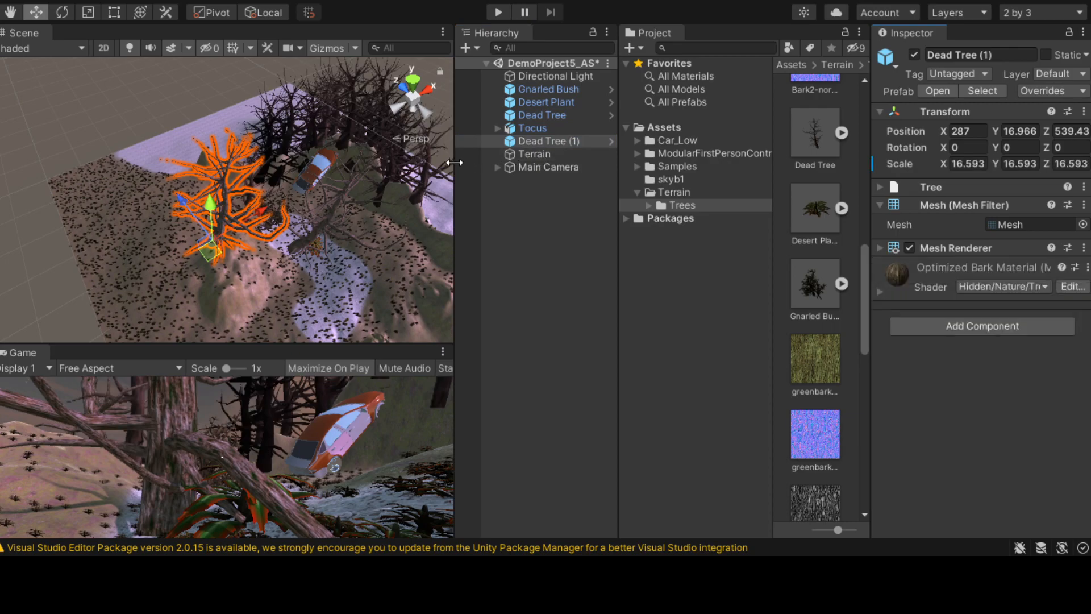
# Step: Examine the group of dark trees behind the car from several angles, checking the Terrain and Dead Tree (1) objects
pyautogui.click(359, 220)
pyautogui.scroll(-2, 381, 193)
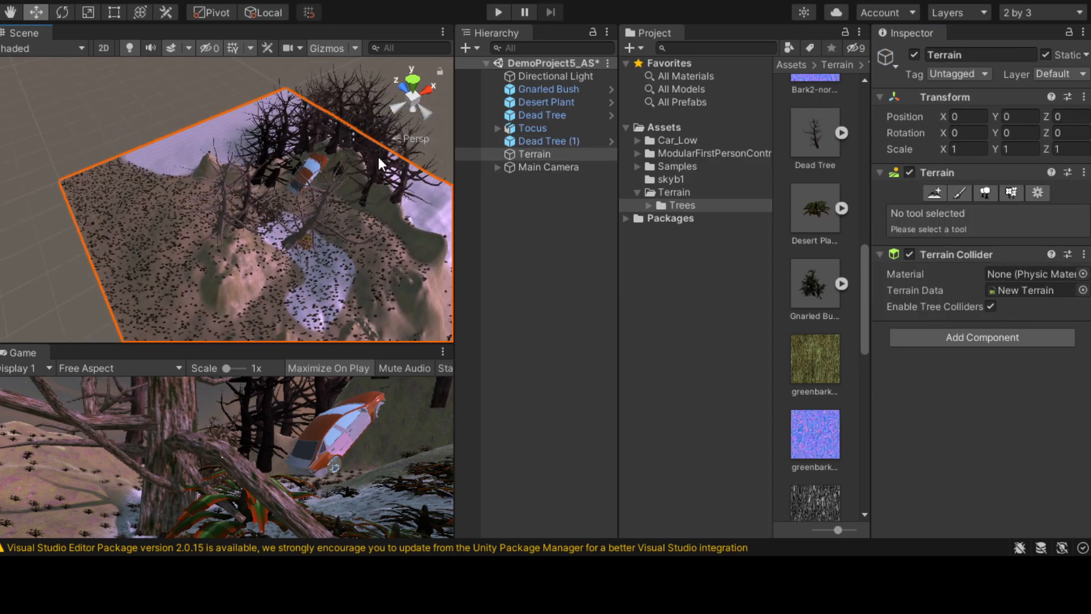
pyautogui.click(357, 93)
pyautogui.scroll(-4, 357, 96)
pyautogui.moveTo(215, 254); pyautogui.dragTo(356, 153, button='right')
pyautogui.click(186, 208)
pyautogui.click(573, 145)
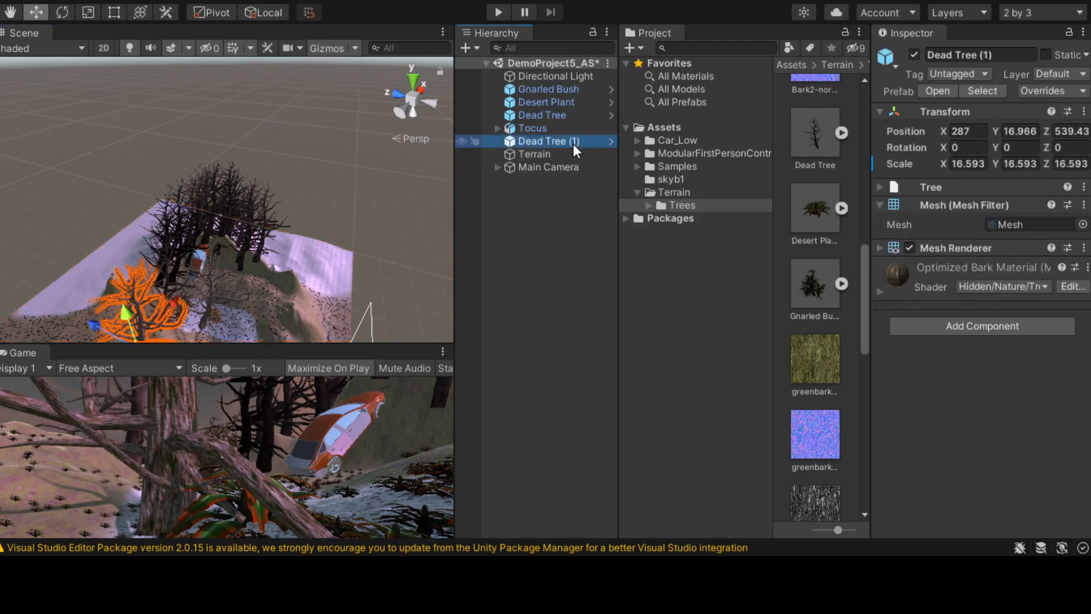
pyautogui.scroll(8, 214, 293)
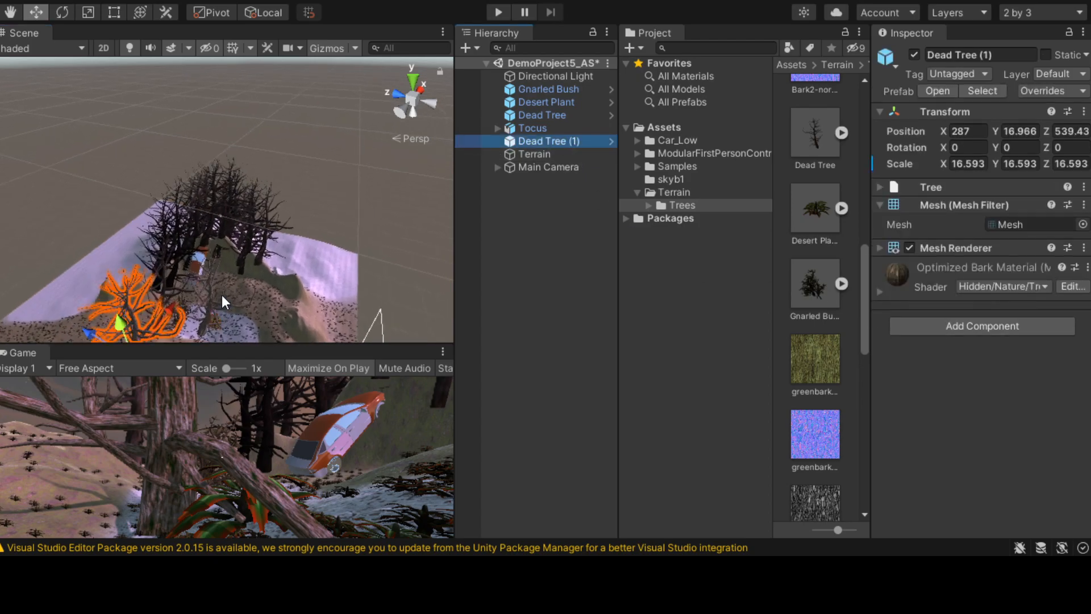
pyautogui.moveTo(272, 330); pyautogui.dragTo(269, 65, button='right')
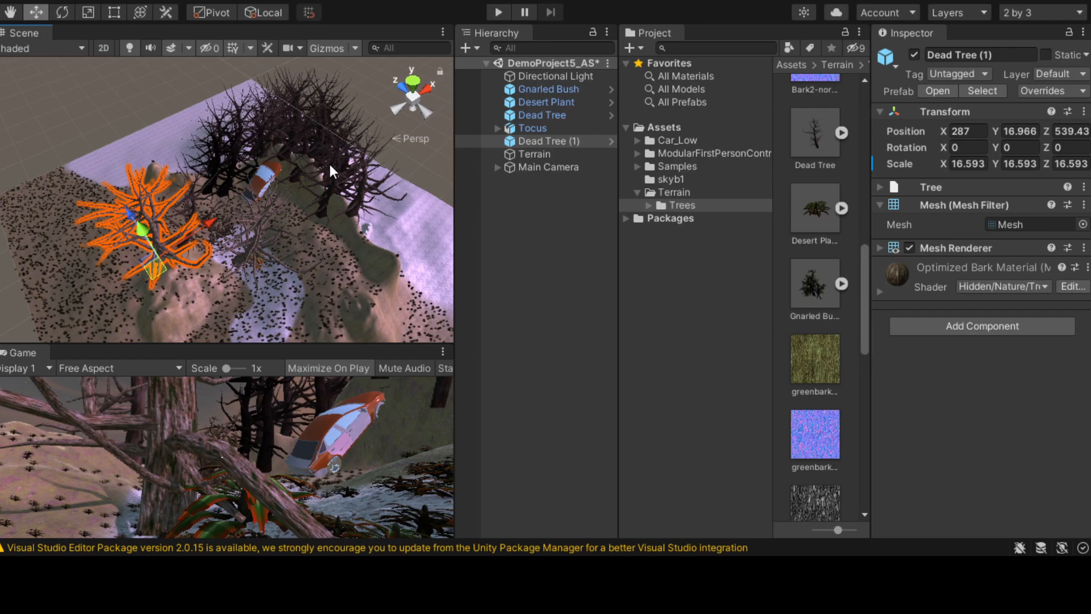
pyautogui.click(563, 130)
pyautogui.click(558, 142)
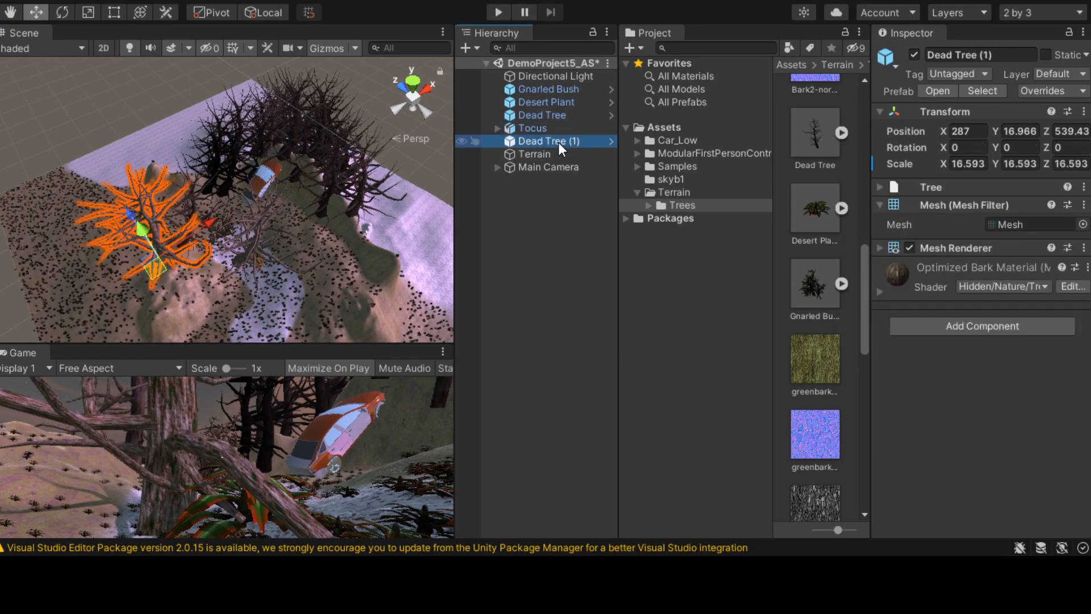
pyautogui.click(558, 155)
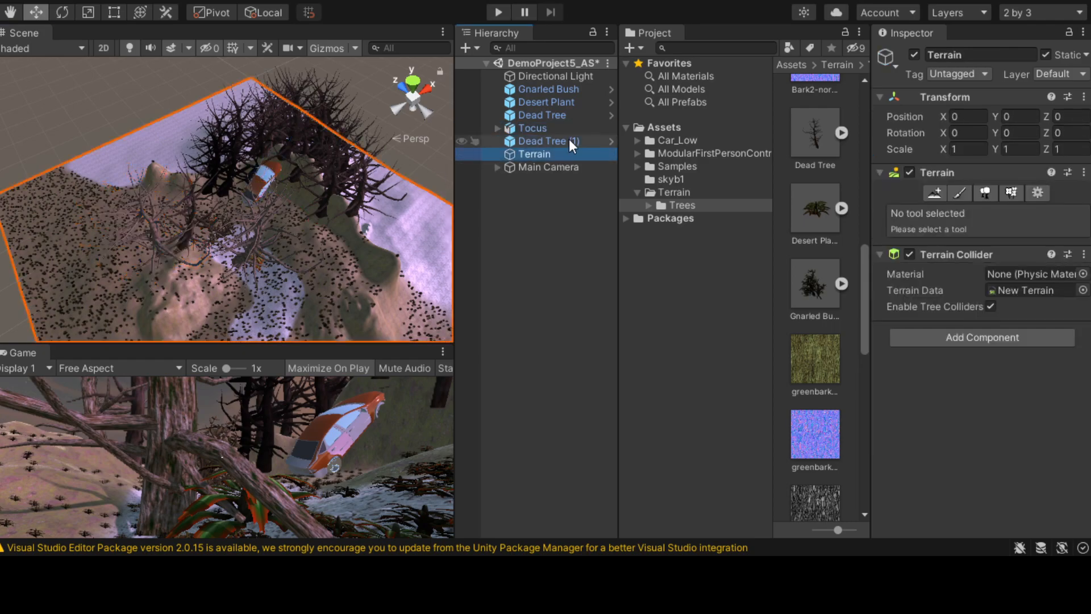
# Step: Add a Mesh Collider component to Dead Tree (1)
pyautogui.click(568, 139)
pyautogui.click(1044, 324)
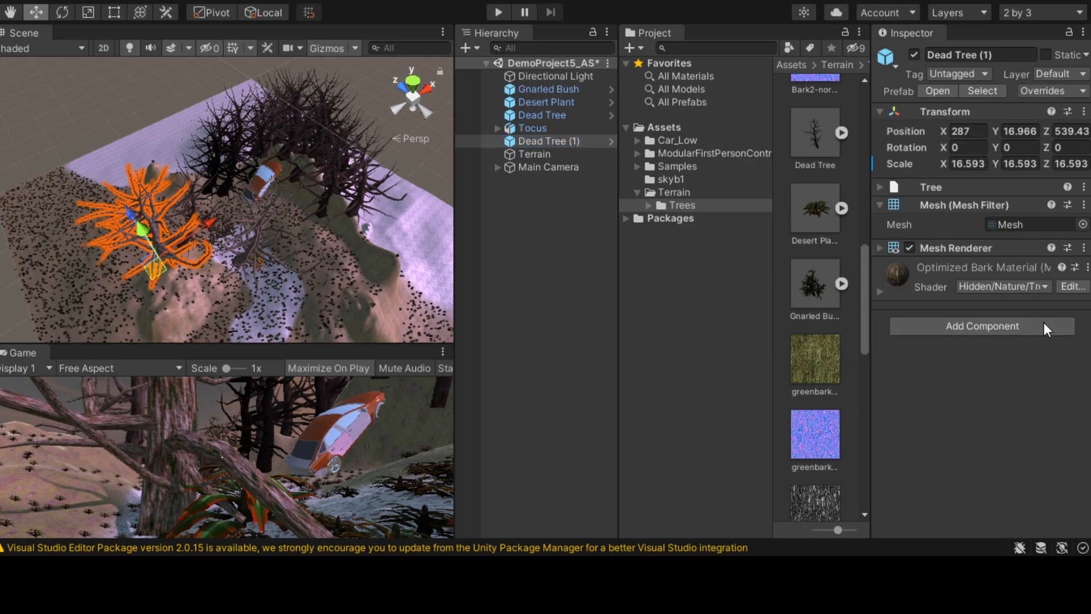
pyautogui.press('Return')
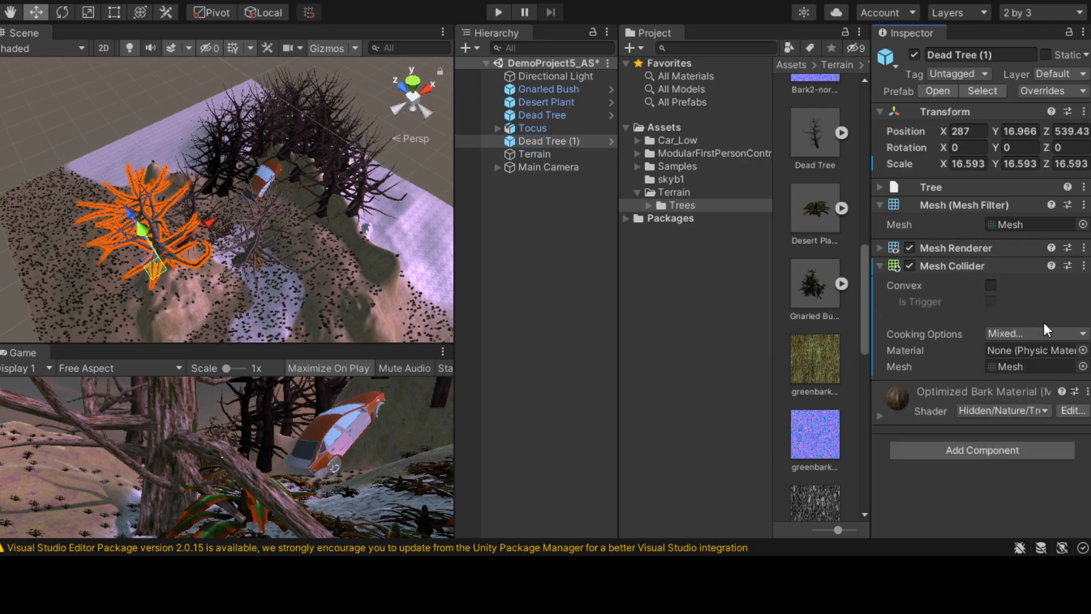
# Step: Inspect the Terrain object's collider, including its material choices and component options
pyautogui.click(556, 153)
pyautogui.press('f')
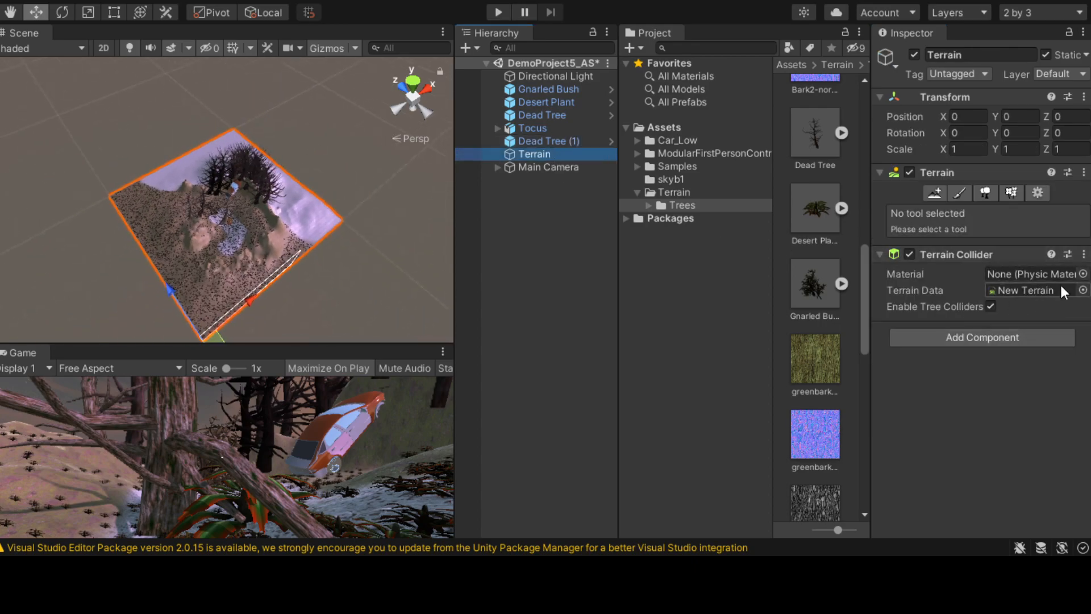
pyautogui.click(1084, 274)
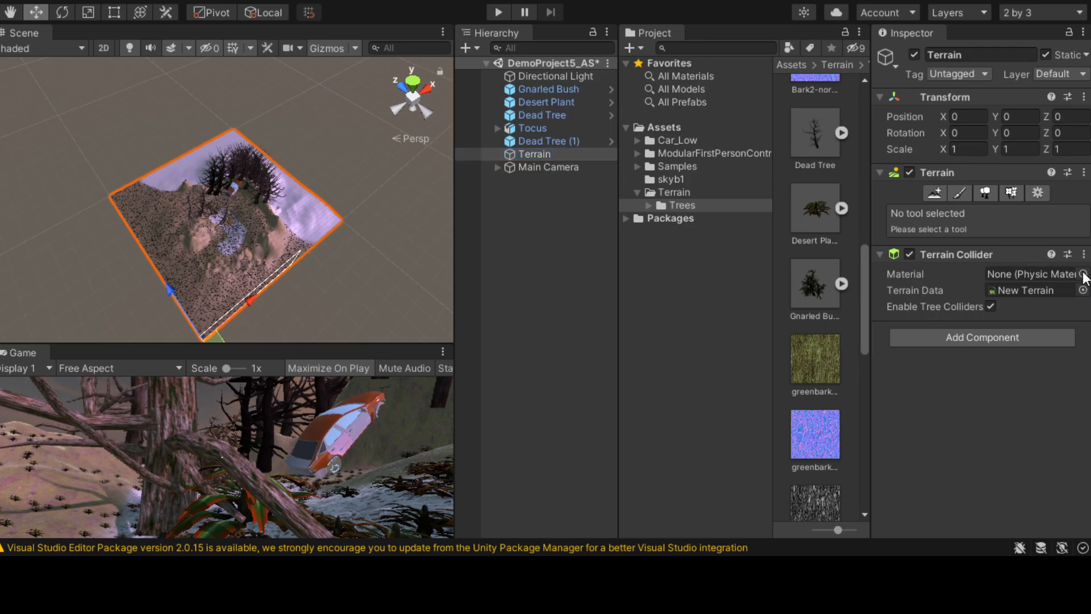
pyautogui.click(1085, 170)
# Step: Raise the Main Camera to Y 60 and move it back from the trees to Z 311
pyautogui.doubleClick(539, 167)
pyautogui.scroll(6, 238, 143)
pyautogui.moveTo(22, 284); pyautogui.dragTo(85, 267, button='right')
pyautogui.moveTo(165, 212); pyautogui.dragTo(311, 220, button='middle')
pyautogui.scroll(5, 341, 219)
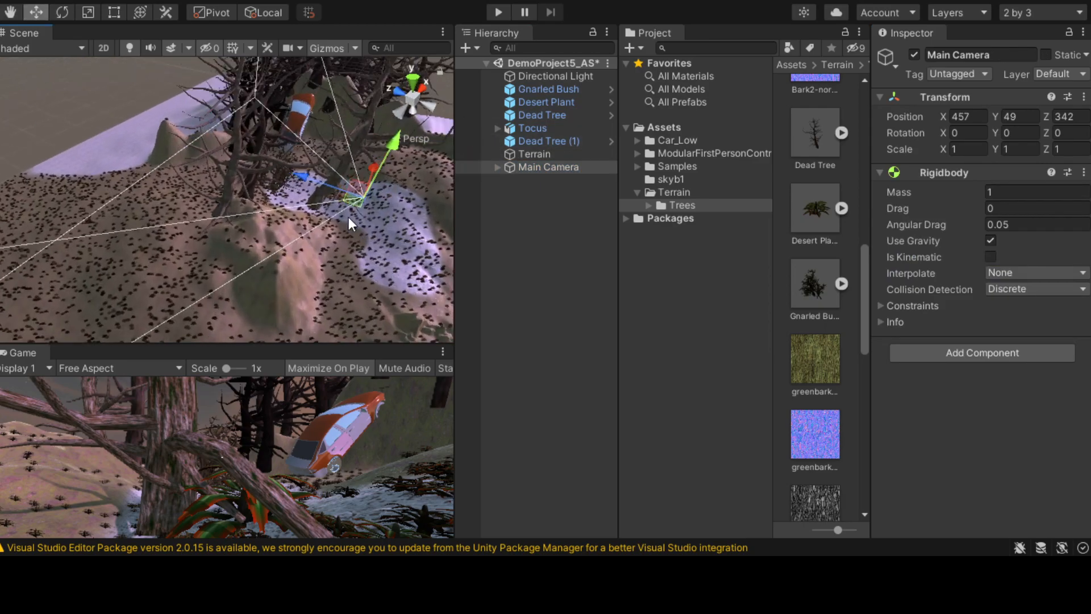
pyautogui.scroll(1, 421, 225)
pyautogui.moveTo(338, 332); pyautogui.dragTo(491, 237, button='right')
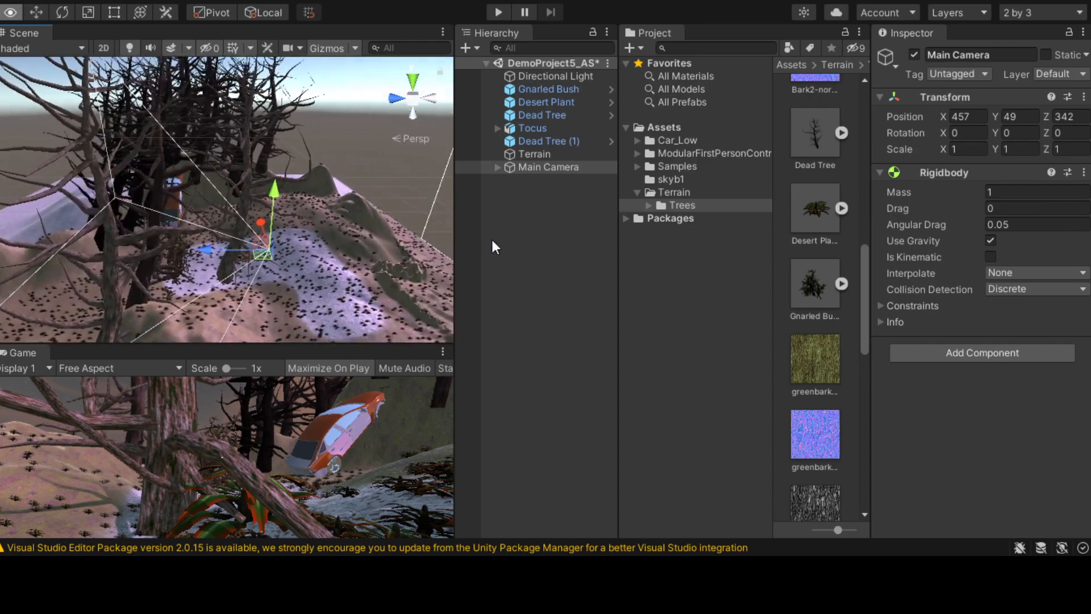
pyautogui.moveTo(278, 191); pyautogui.dragTo(279, 182)
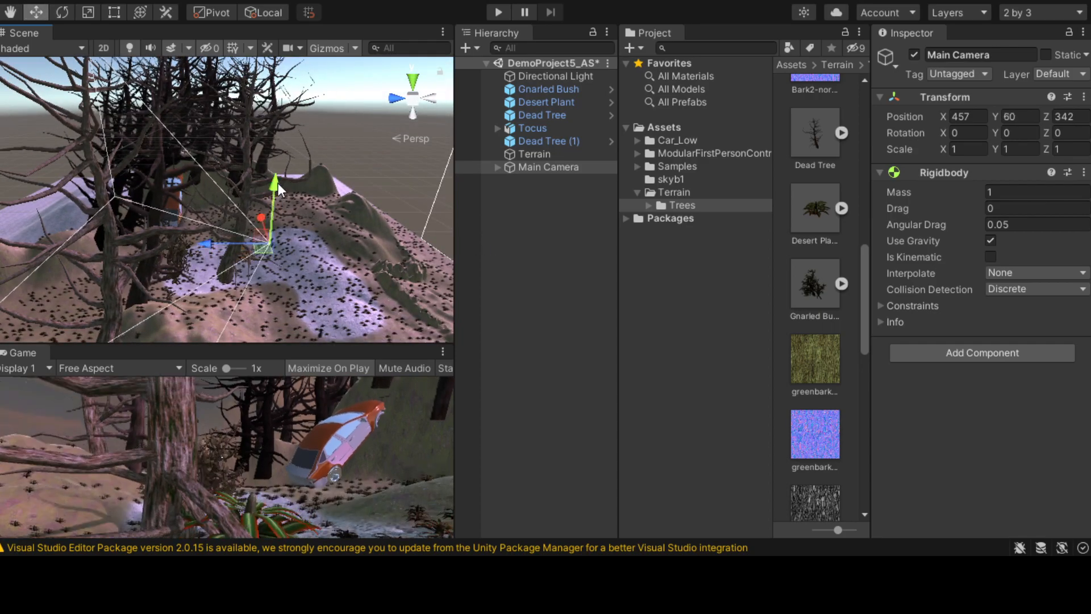
pyautogui.moveTo(220, 247)
pyautogui.mouseDown()
pyautogui.moveTo(207, 249)
pyautogui.moveTo(226, 245)
pyautogui.mouseUp()
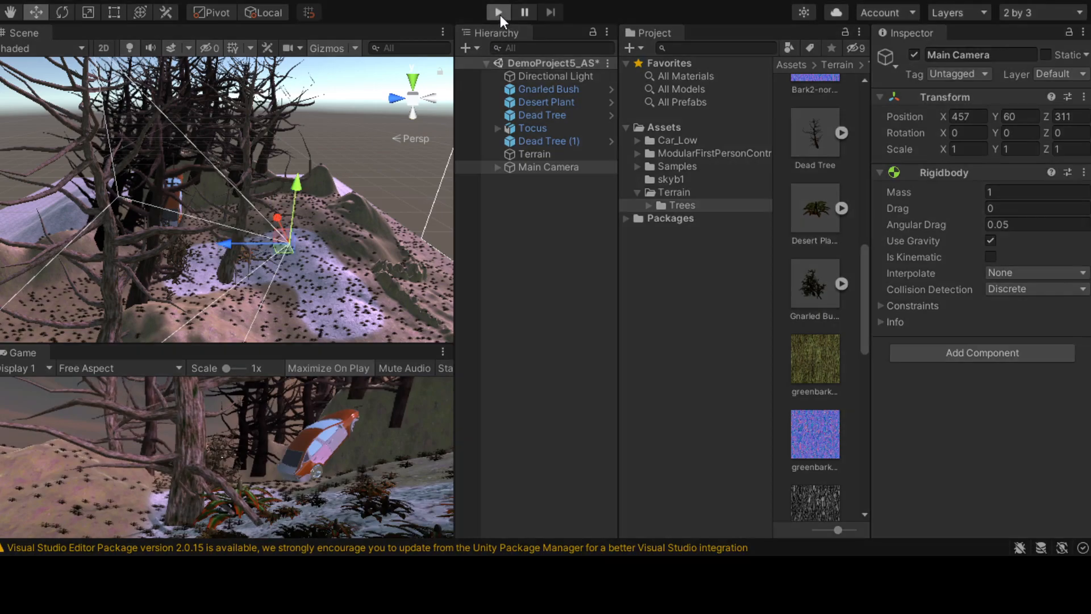
# Step: Play and stop the scene briefly, and turn off Use Gravity on the Main Camera's Rigidbody
pyautogui.click(499, 12)
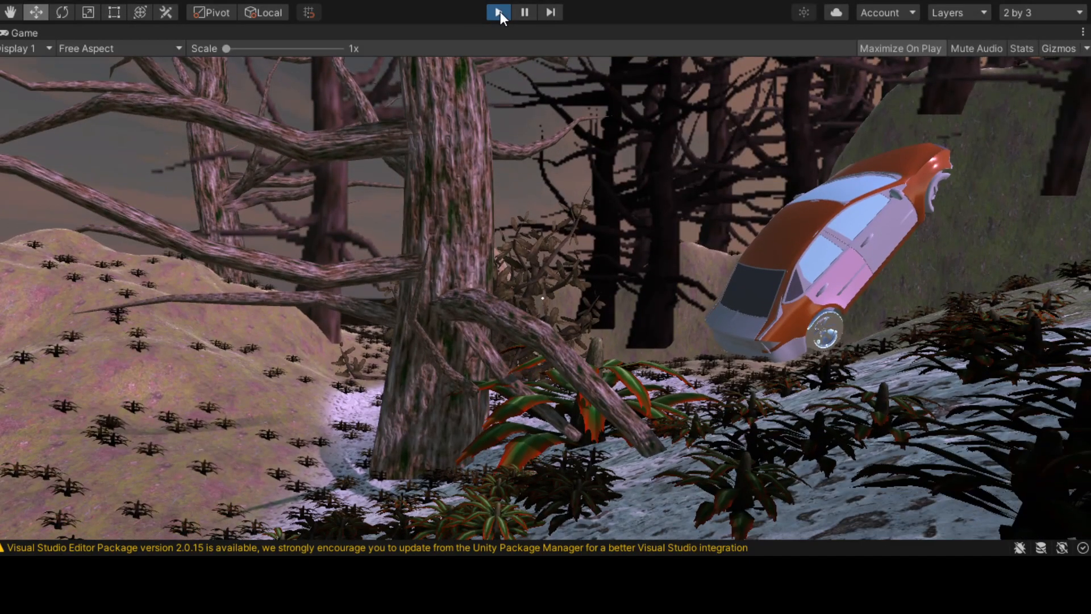
pyautogui.click(498, 12)
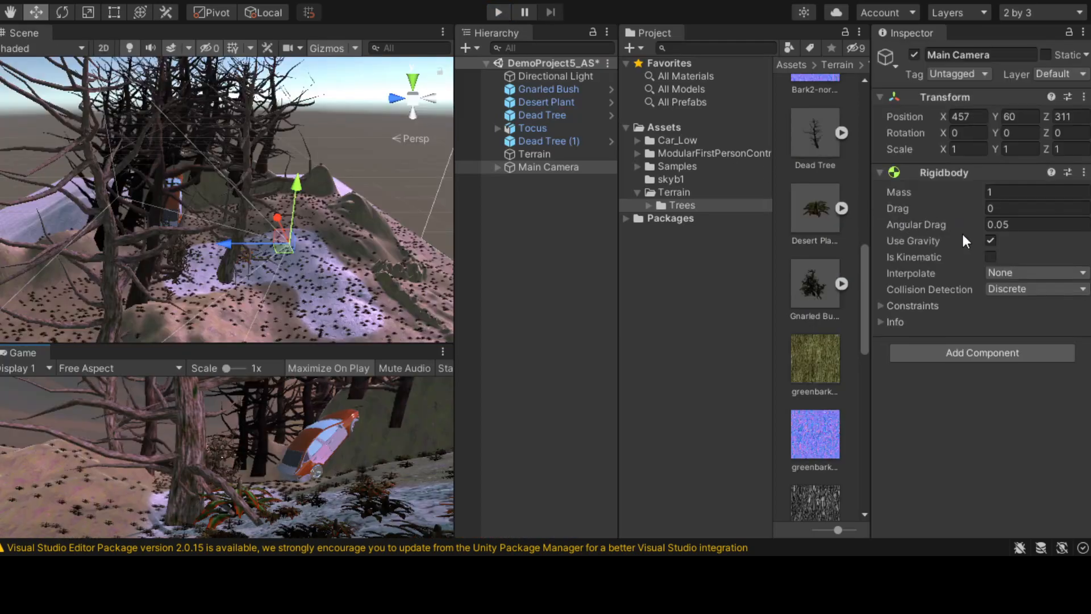
pyautogui.click(994, 241)
# Step: Play the scene without camera gravity, walk forward among the plants and trees, and stop the playback
pyautogui.click(501, 13)
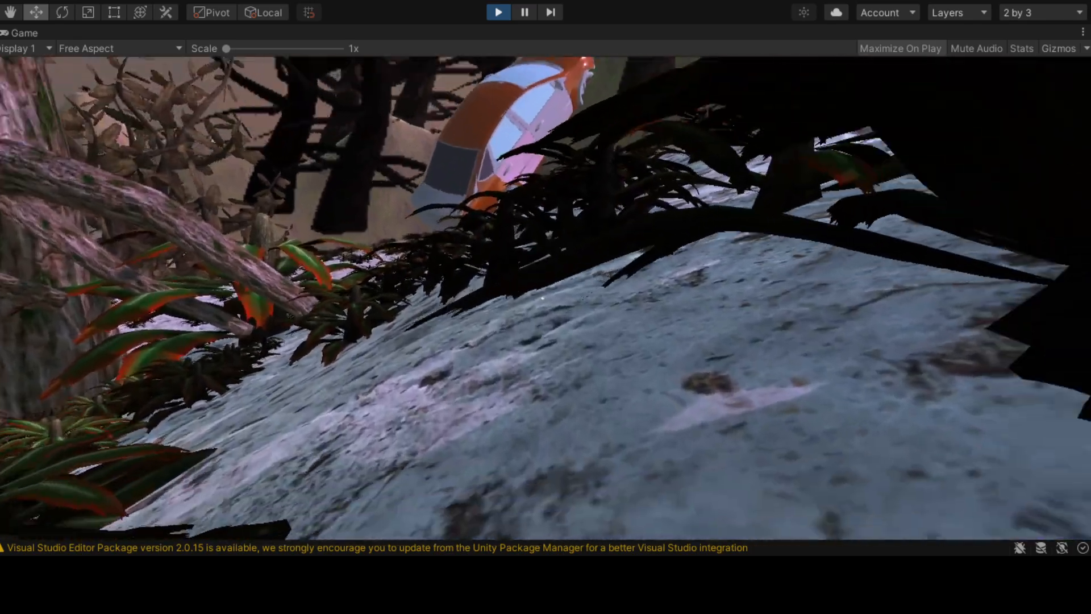
pyautogui.press('w')
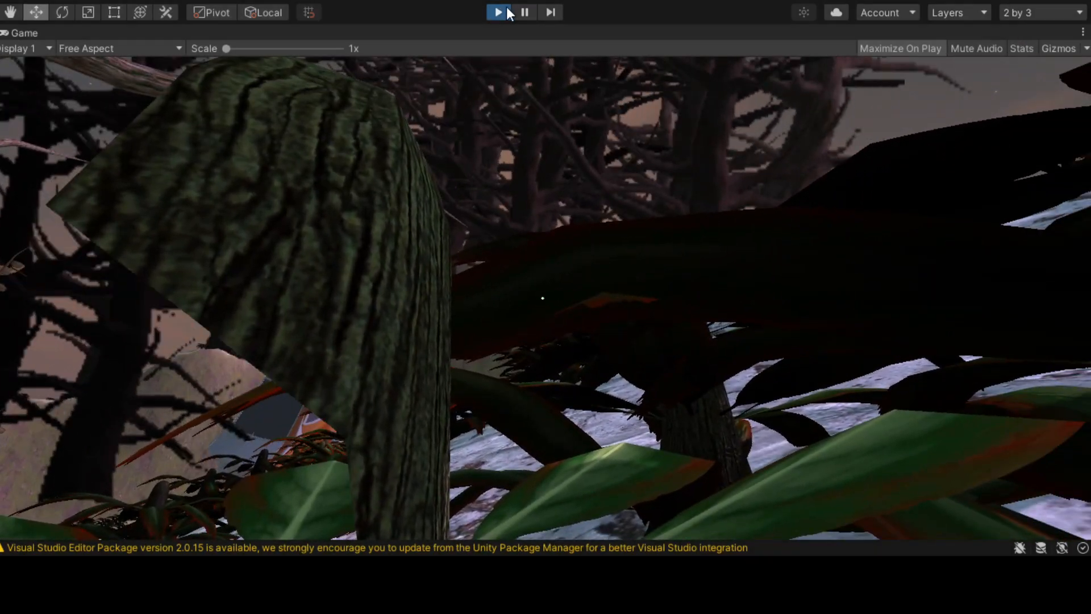
pyautogui.click(499, 13)
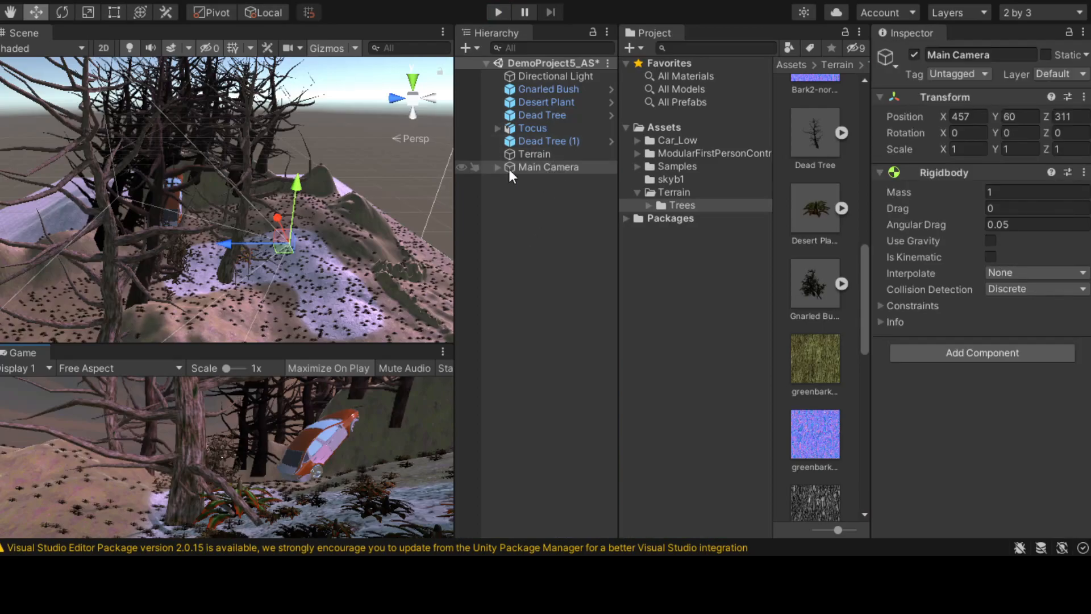
# Step: Focus on the Main Camera and add a Box Collider component to it
pyautogui.doubleClick(530, 166)
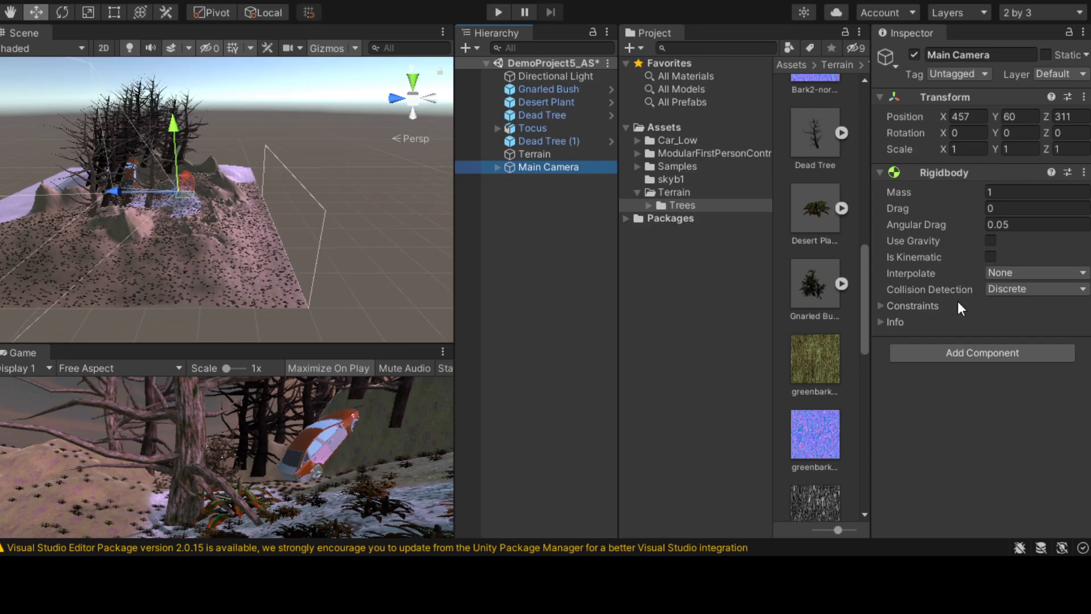
pyautogui.click(879, 172)
pyautogui.click(880, 172)
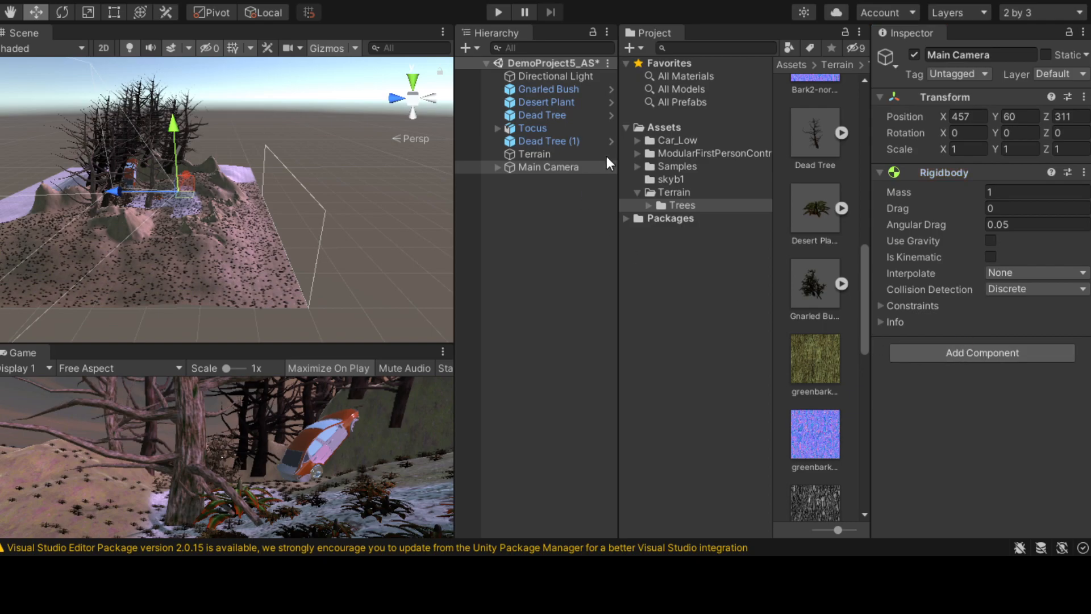
pyautogui.doubleClick(565, 168)
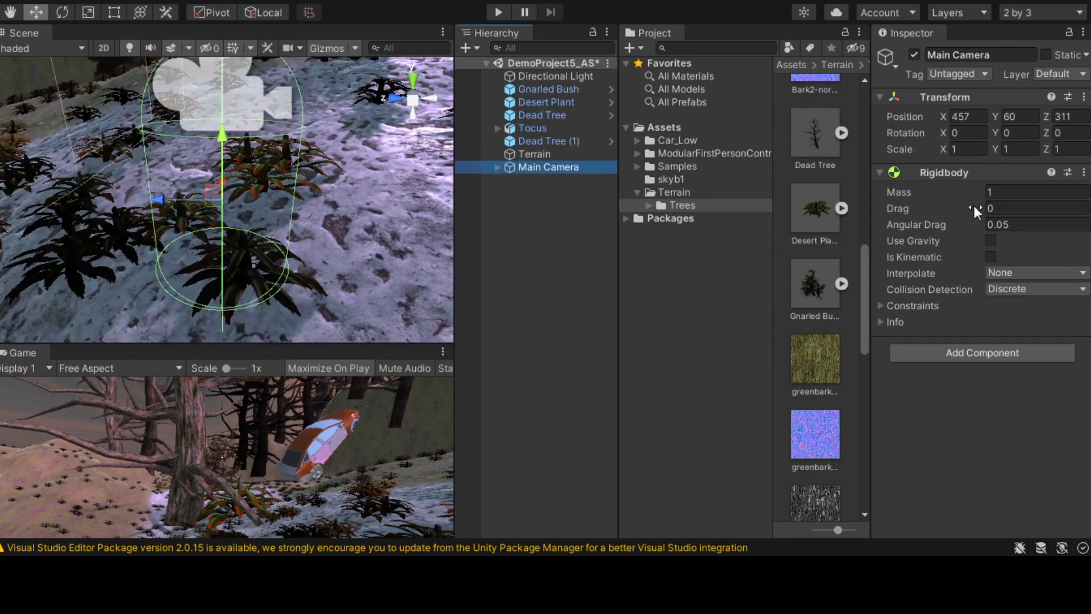
pyautogui.click(979, 357)
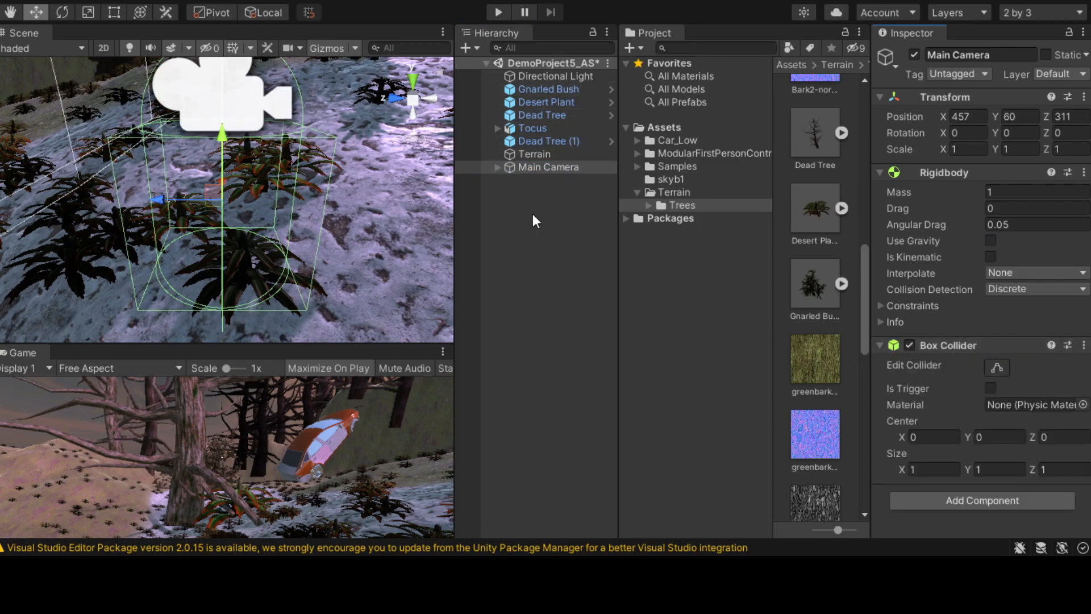
# Step: Play the scene, walk forward through the plants to test the camera's Box Collider, and stop the playback
pyautogui.click(498, 14)
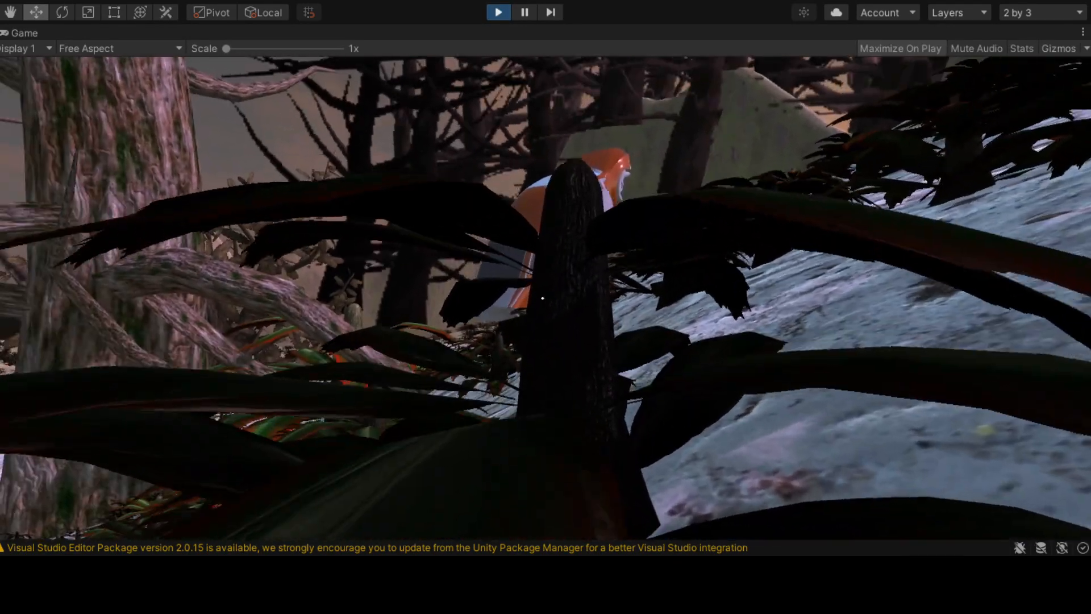
pyautogui.press('w')
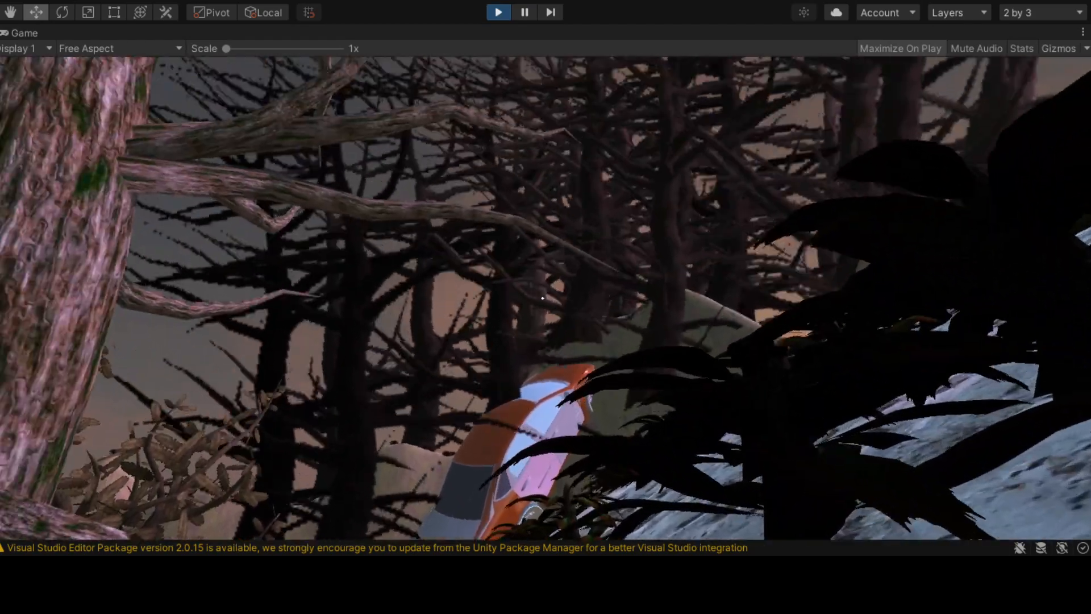
pyautogui.hotkey('ctrl', 'p')
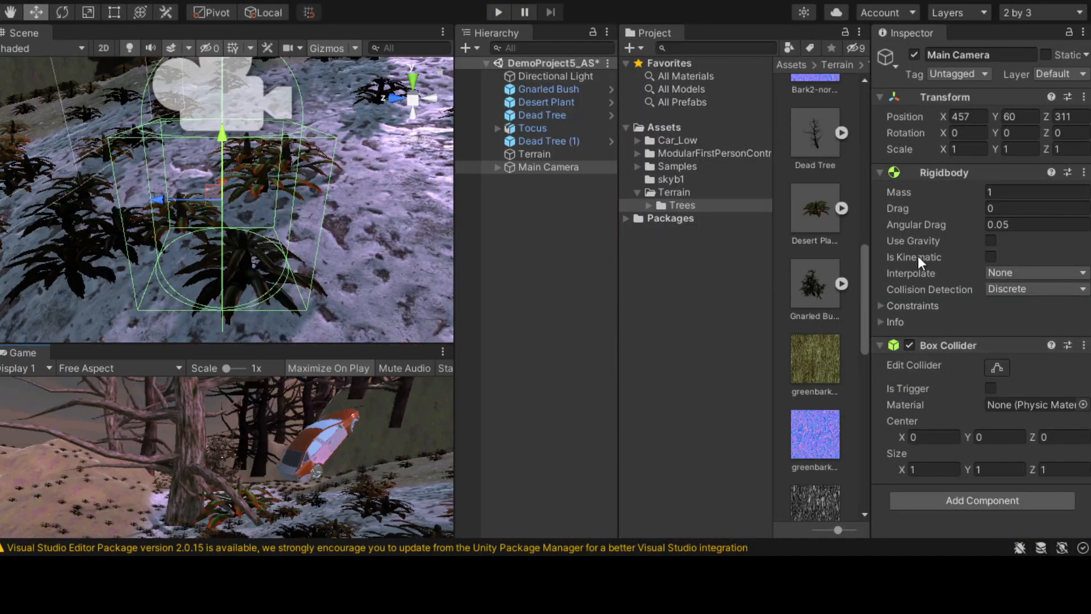
# Step: Enlarge the Main Camera's Box Collider around the player capsule to about 1.13 by 1.84 by 1.52
pyautogui.click(997, 367)
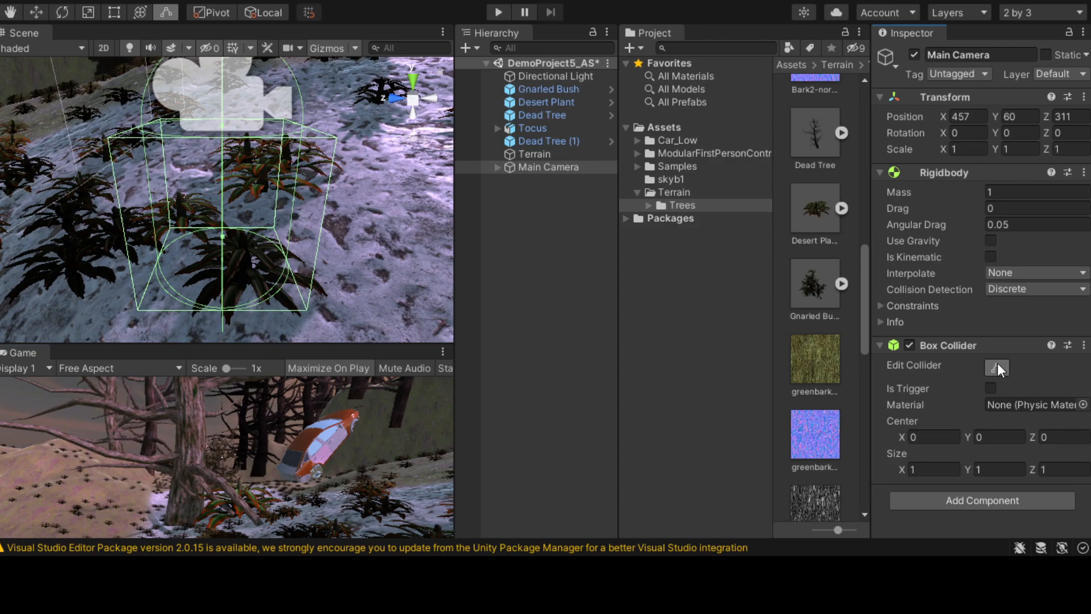
pyautogui.scroll(-10, 236, 190)
pyautogui.scroll(12, 233, 181)
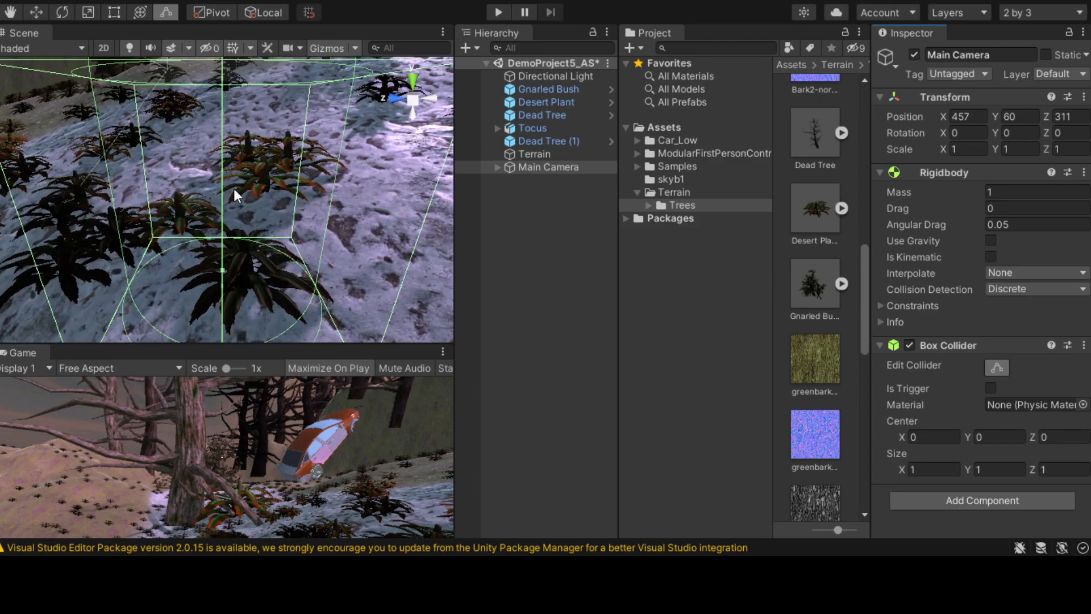
pyautogui.scroll(-7, 232, 188)
pyautogui.moveTo(228, 185); pyautogui.dragTo(220, 323, button='middle')
pyautogui.moveTo(164, 200); pyautogui.dragTo(149, 91)
pyautogui.moveTo(132, 239); pyautogui.dragTo(121, 247)
pyautogui.moveTo(220, 219); pyautogui.dragTo(259, 222)
pyautogui.moveTo(79, 240); pyautogui.dragTo(208, 234, button='right')
pyautogui.moveTo(208, 234); pyautogui.dragTo(328, 245, button='middle')
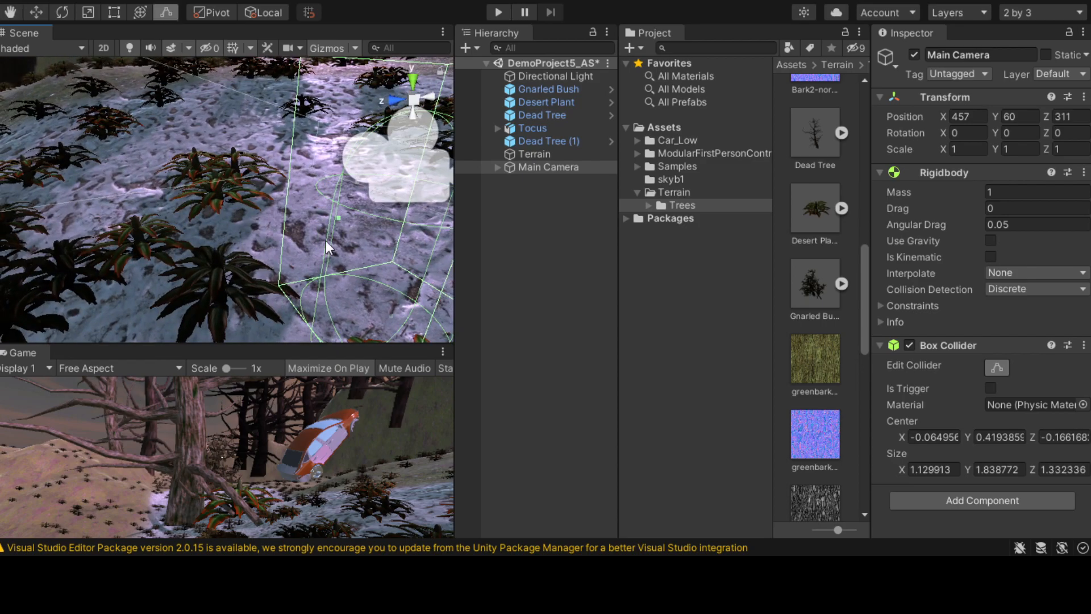
pyautogui.moveTo(336, 216); pyautogui.dragTo(309, 226)
pyautogui.moveTo(309, 227); pyautogui.dragTo(475, 239, button='right')
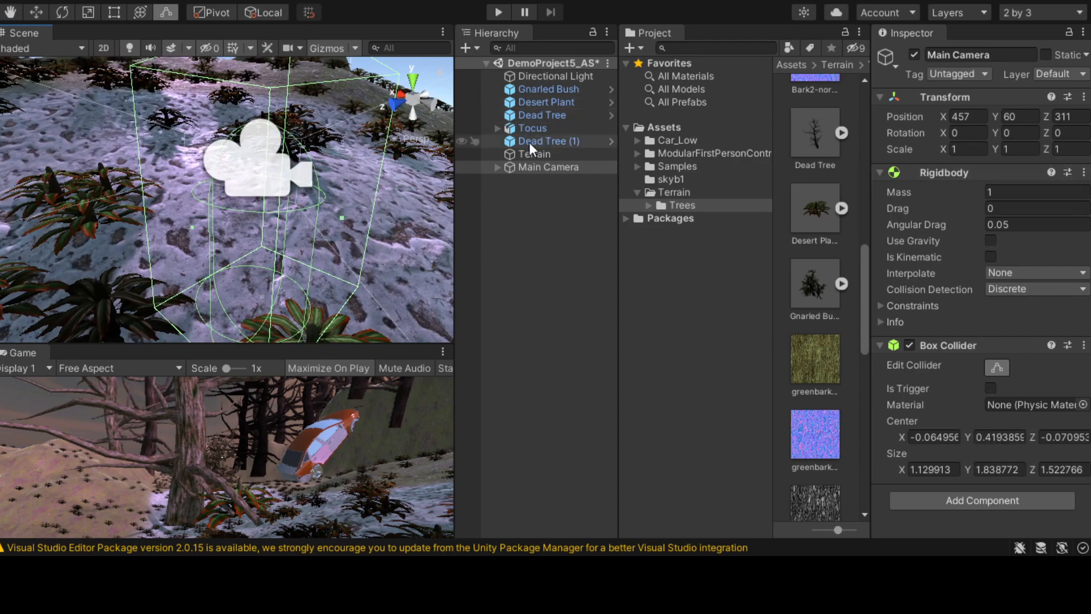
# Step: Move the Main Camera down the slope to about X 468.1, Y 57.1, Z 296.37
pyautogui.doubleClick(526, 164)
pyautogui.press('w')
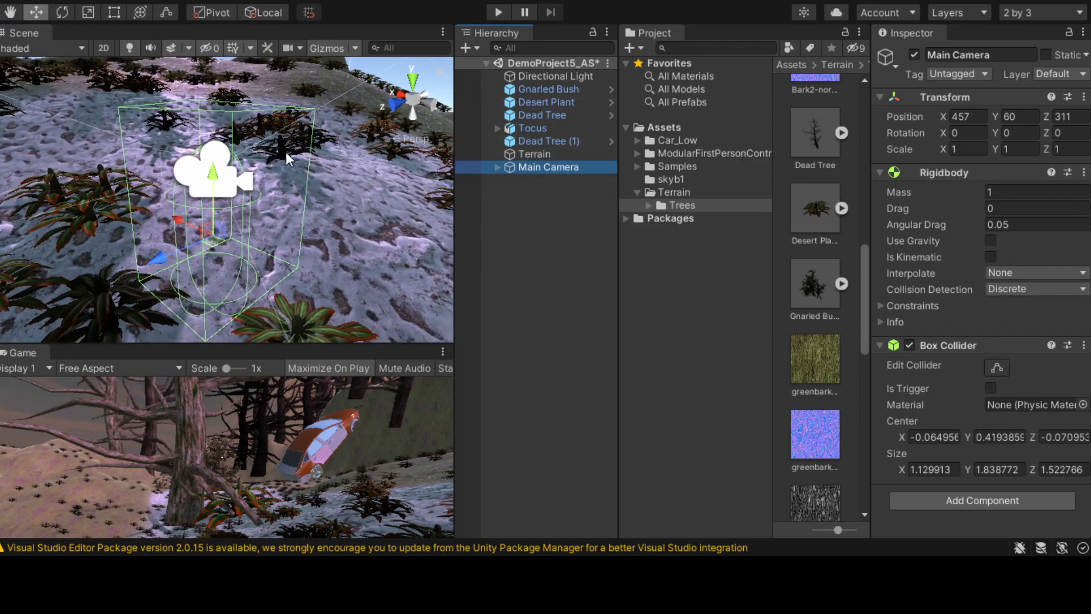
pyautogui.moveTo(217, 169); pyautogui.dragTo(221, 335)
pyautogui.moveTo(191, 515); pyautogui.dragTo(193, 531)
pyautogui.scroll(-3, 267, 247)
pyautogui.scroll(-2, 268, 247)
pyautogui.moveTo(211, 343); pyautogui.dragTo(284, 274)
pyautogui.moveTo(268, 229); pyautogui.dragTo(244, 121)
# Step: Raise the FirstPersonController under the Main Camera to a Y position of about 0.368
pyautogui.click(492, 166)
pyautogui.click(498, 167)
pyautogui.click(509, 180)
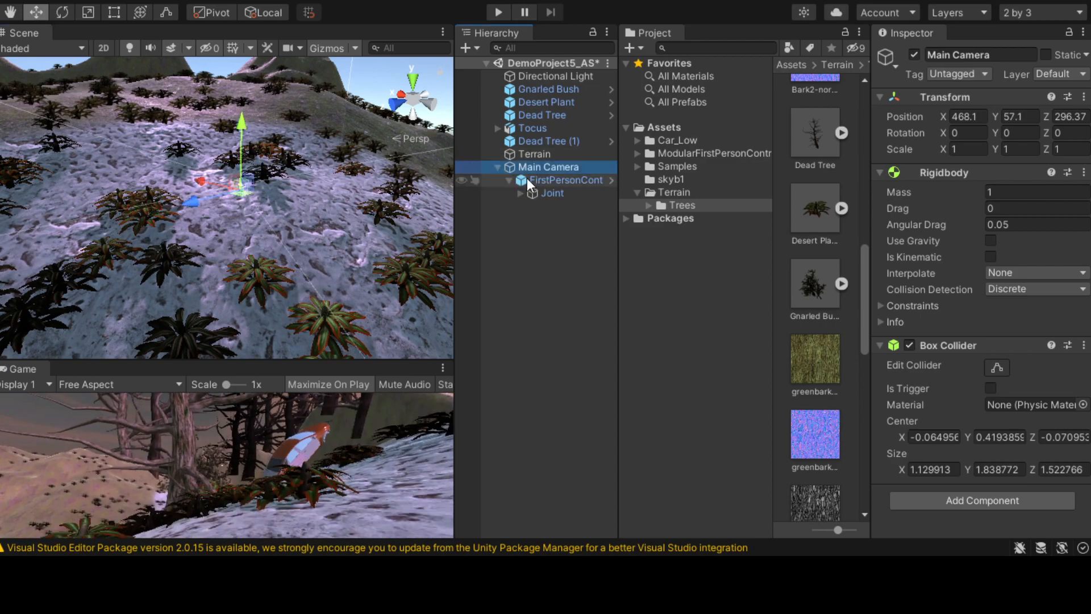
pyautogui.doubleClick(527, 178)
pyautogui.moveTo(220, 143); pyautogui.dragTo(235, 107)
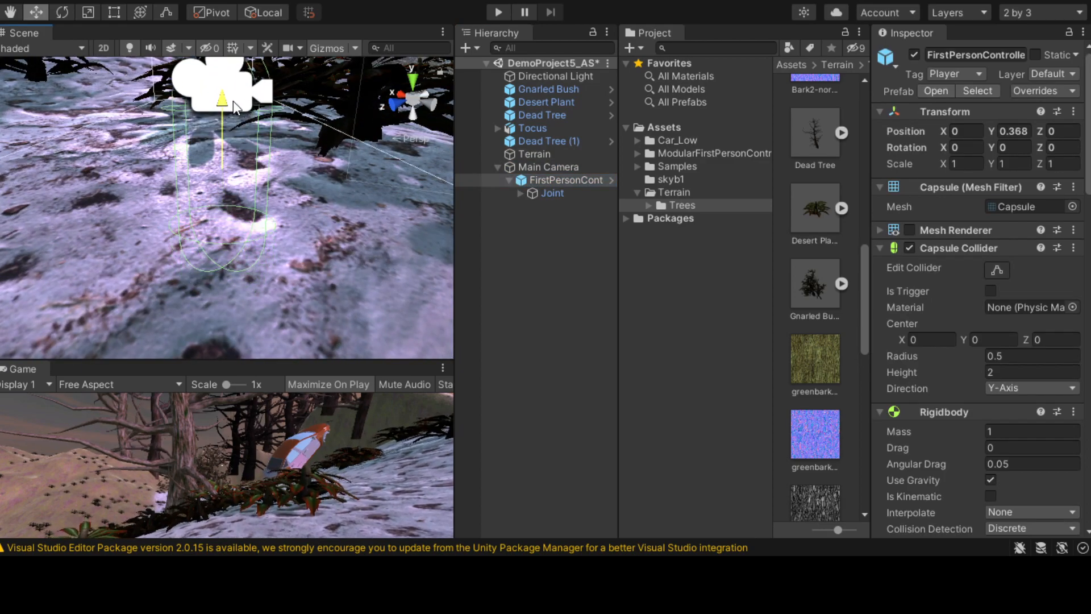
# Step: Enlarge the FirstPersonController's Capsule Collider to a radius of about 0.72 and a height of about 2.28
pyautogui.click(976, 251)
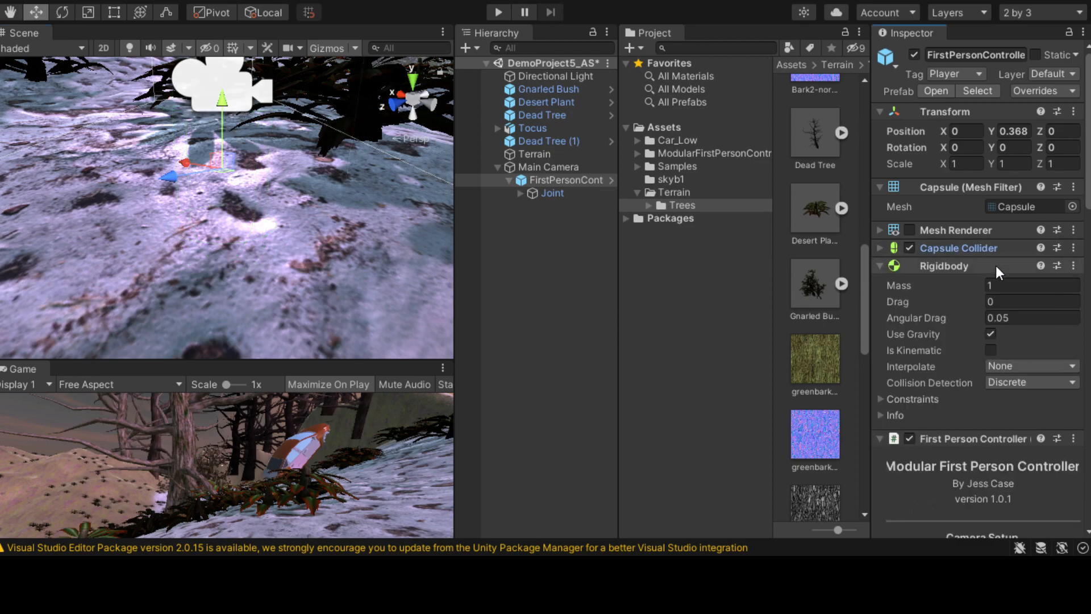
pyautogui.click(984, 251)
pyautogui.click(996, 270)
pyautogui.scroll(-3, 279, 188)
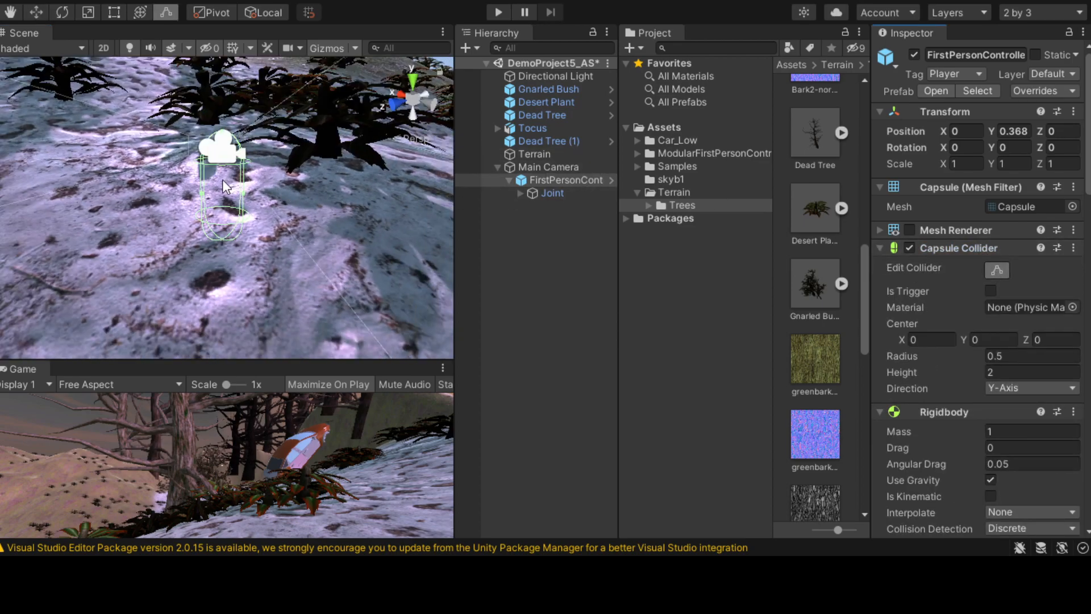
pyautogui.moveTo(205, 191); pyautogui.dragTo(188, 192)
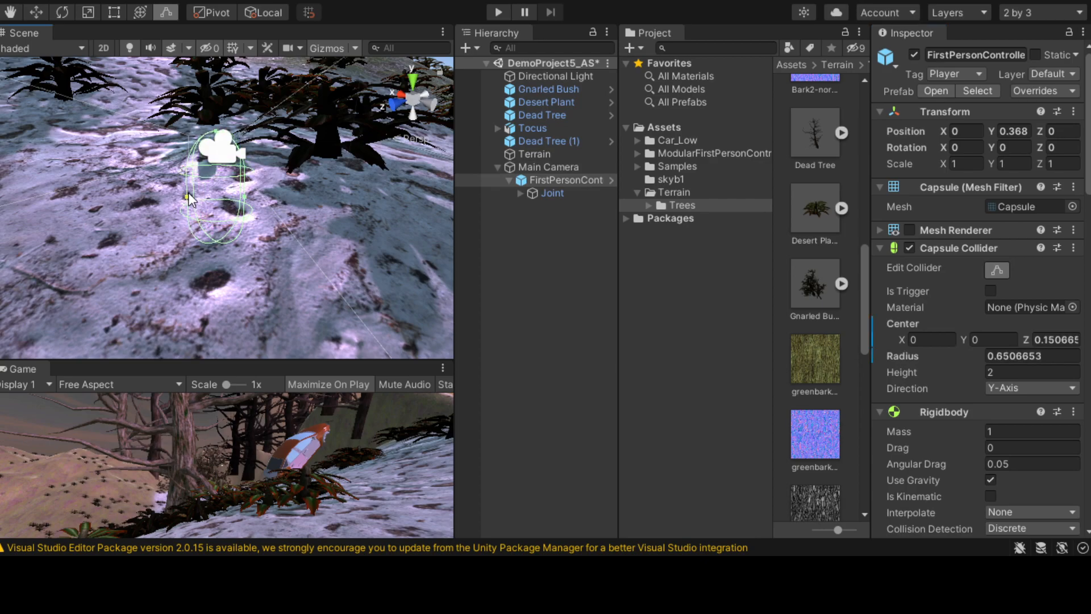
pyautogui.moveTo(218, 133); pyautogui.dragTo(222, 110)
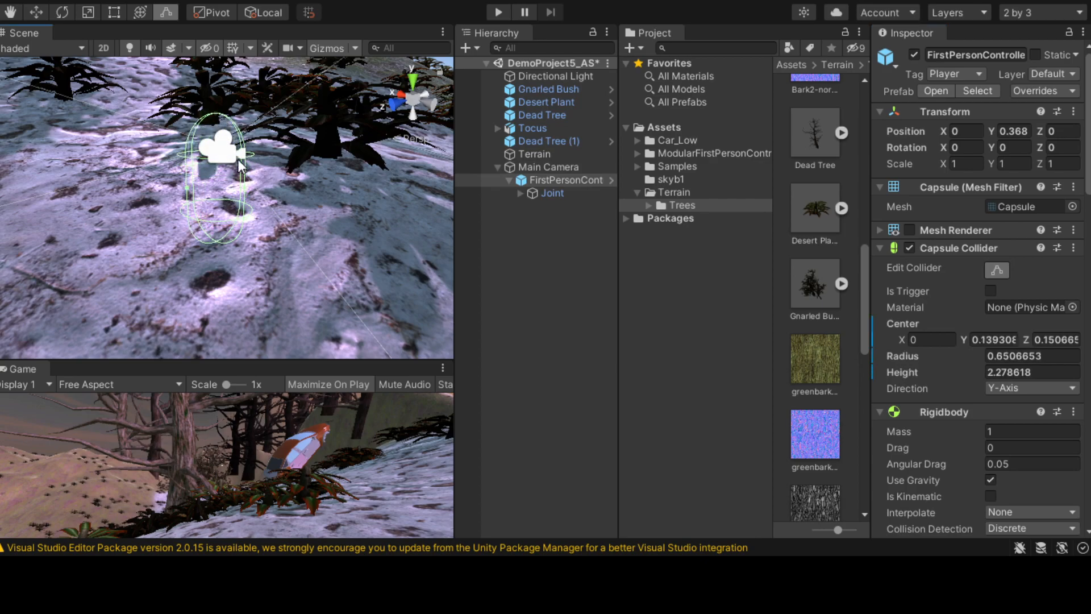
pyautogui.moveTo(245, 189); pyautogui.dragTo(251, 189)
# Step: Save the scene, play it to test the enlarged Capsule Collider, and stop the playback
pyautogui.hotkey('ctrl', 's')
pyautogui.click(499, 18)
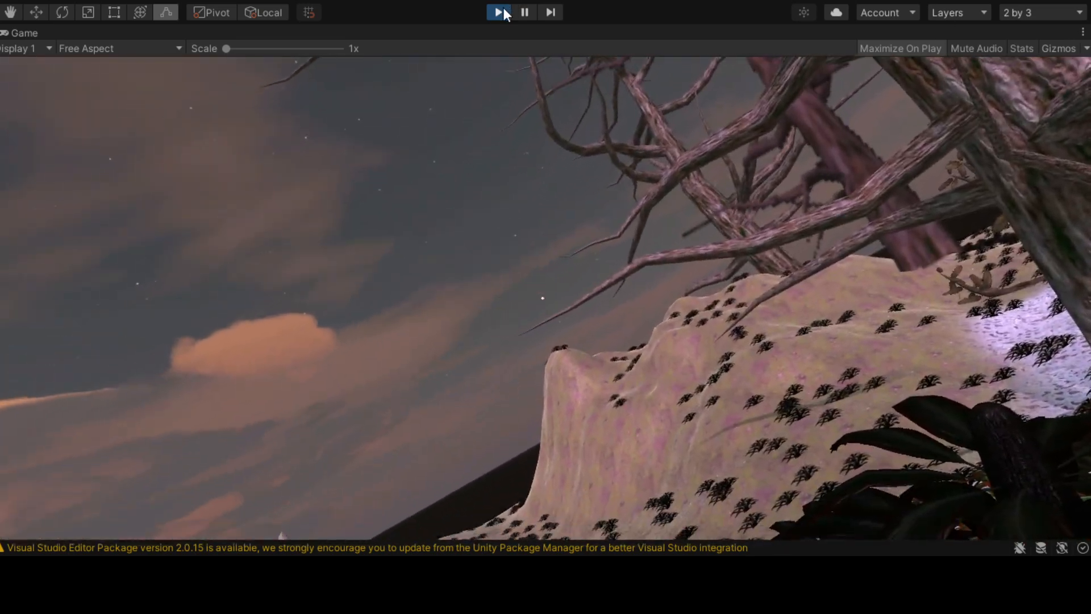
pyautogui.click(501, 13)
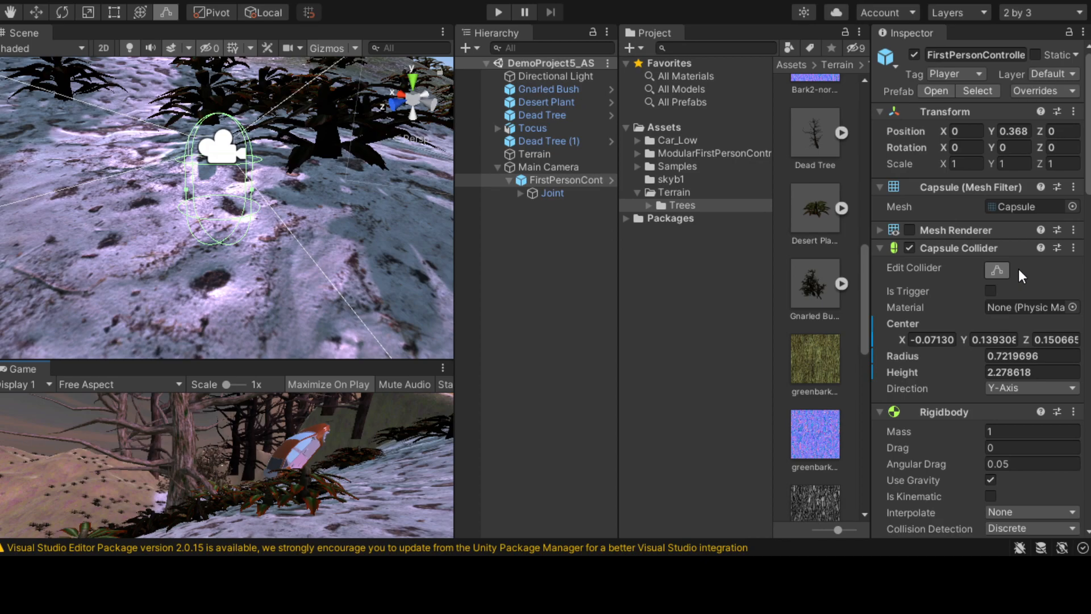
# Step: Undo the FirstPersonController's collider and height changes and the Main Camera's move, with a brief playback test in between
pyautogui.hotkey('ctrl', 'z')
pyautogui.hotkey('ctrl', 'z')
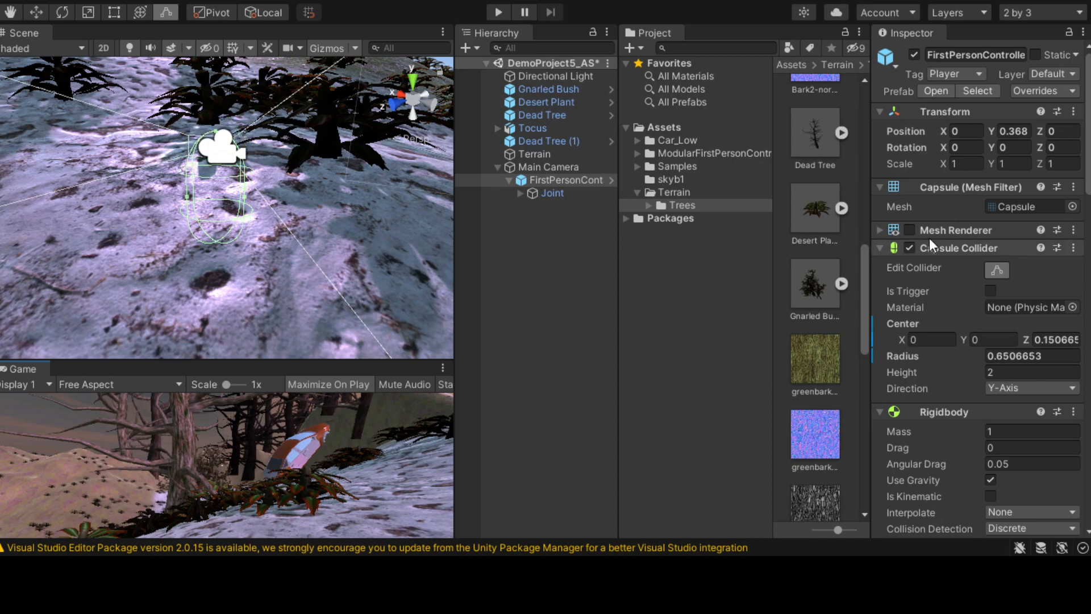
pyautogui.hotkey('ctrl', 'z')
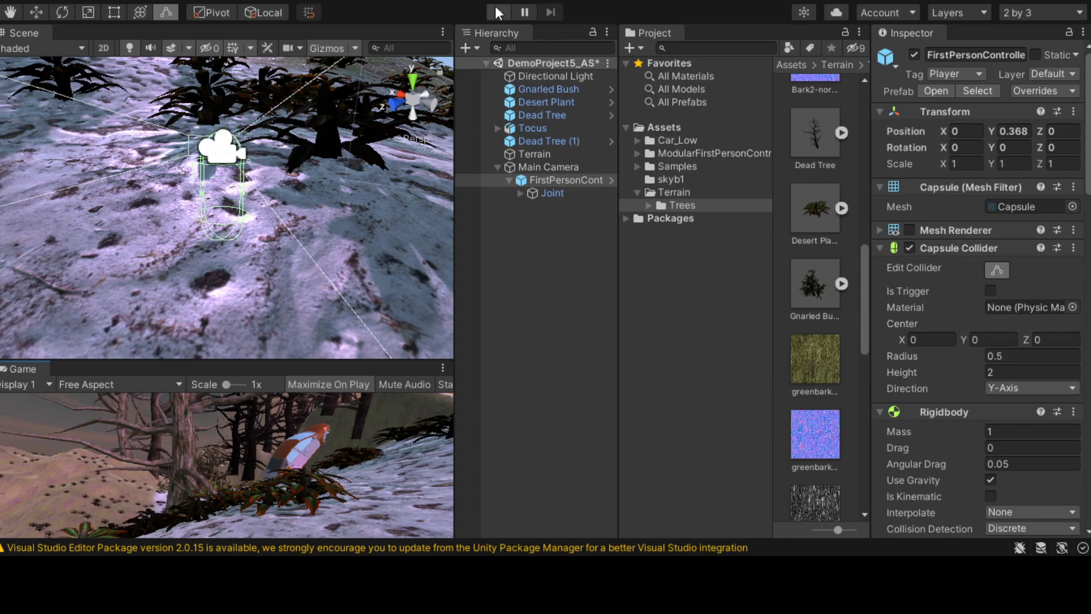
pyautogui.hotkey('ctrl', 'z')
pyautogui.hotkey('ctrl', 'z')
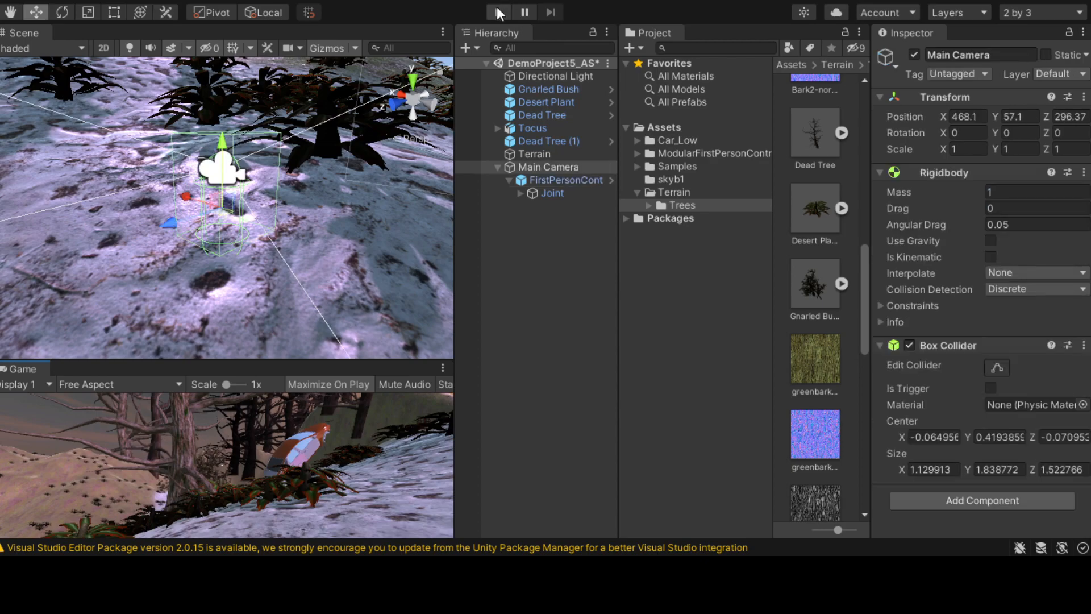
pyautogui.click(498, 12)
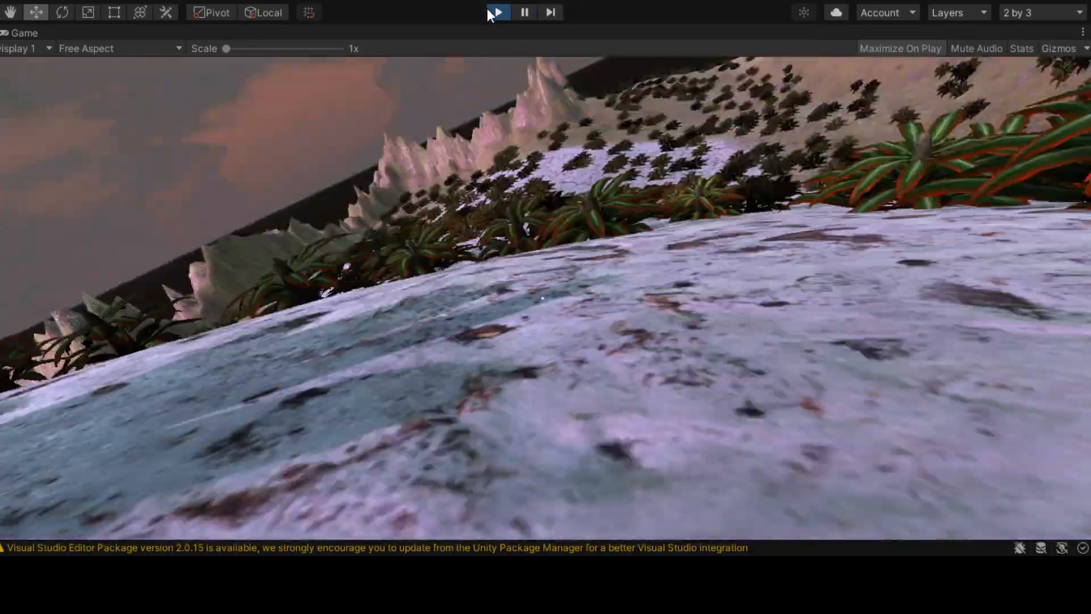
pyautogui.click(498, 12)
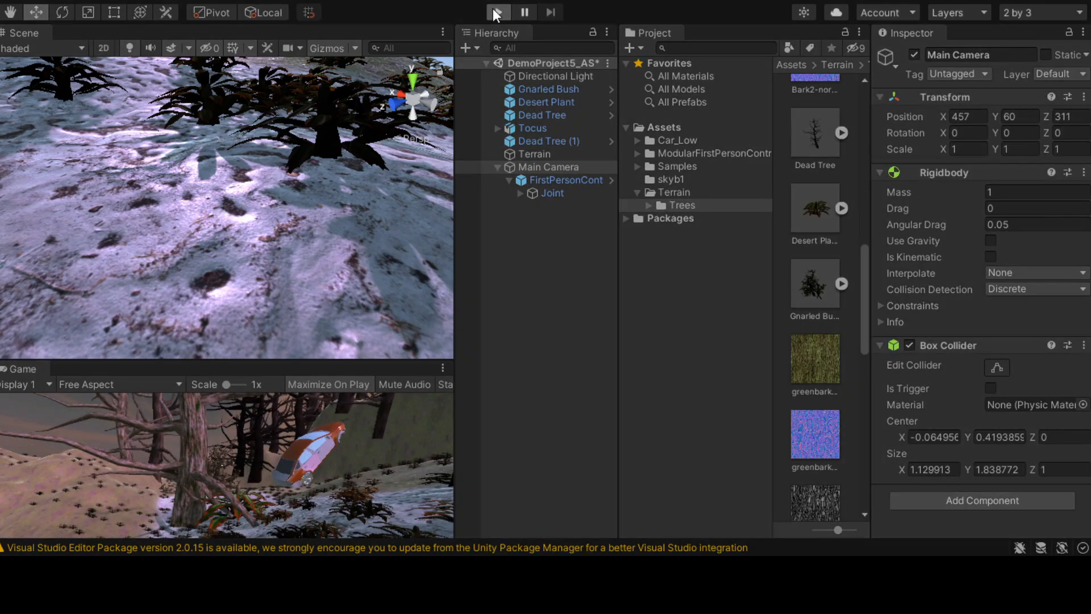
# Step: Play the scene, walk forward and sideways among the plants and trees, and stop the playback
pyautogui.click(496, 12)
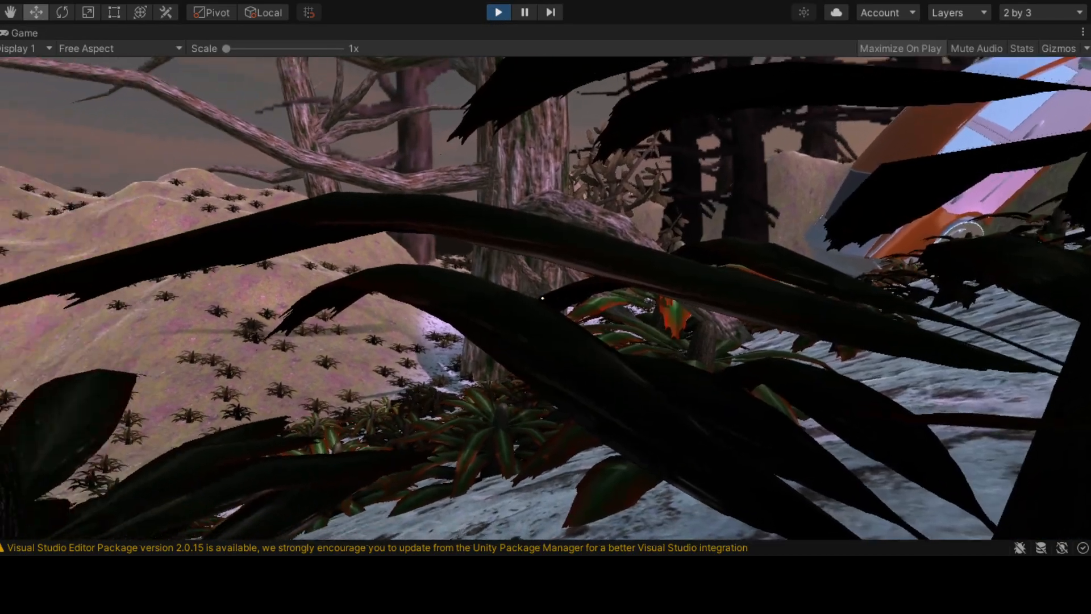
pyautogui.press('w')
pyautogui.press('w')
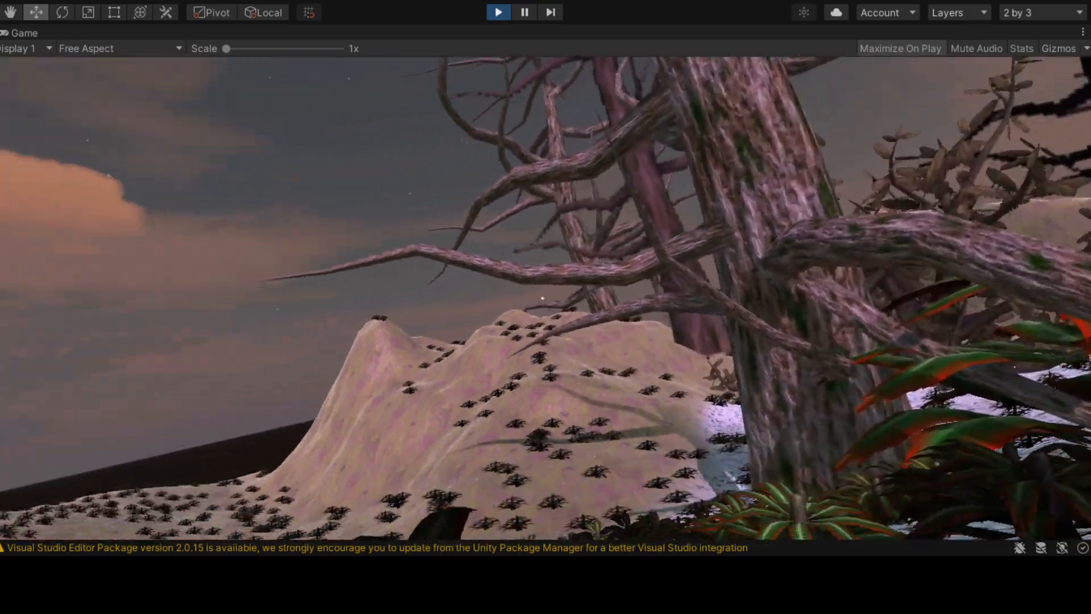
pyautogui.press('d')
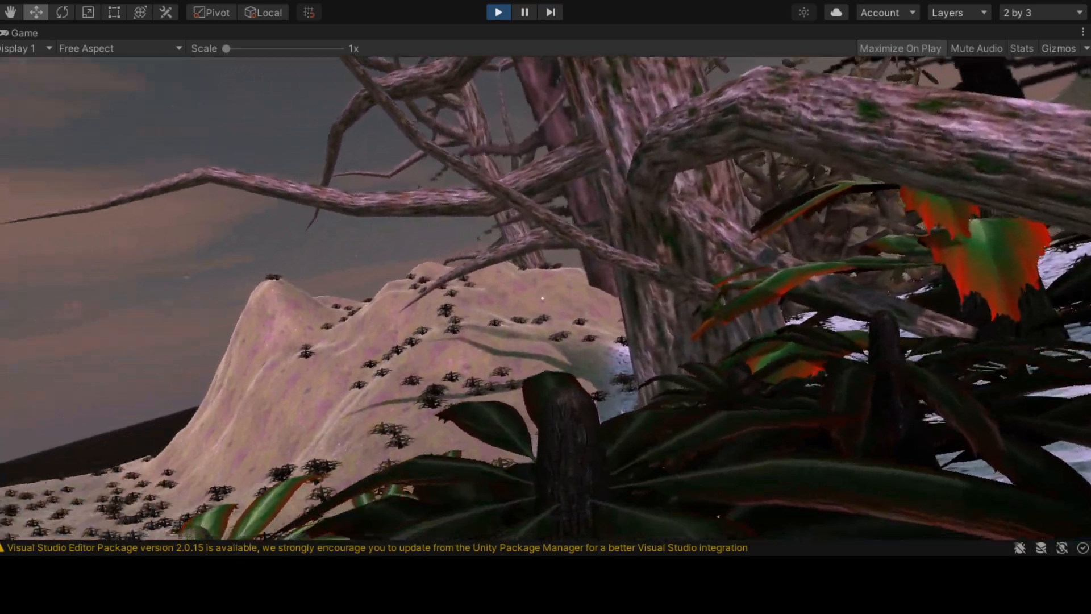
pyautogui.press('w')
pyautogui.press('w')
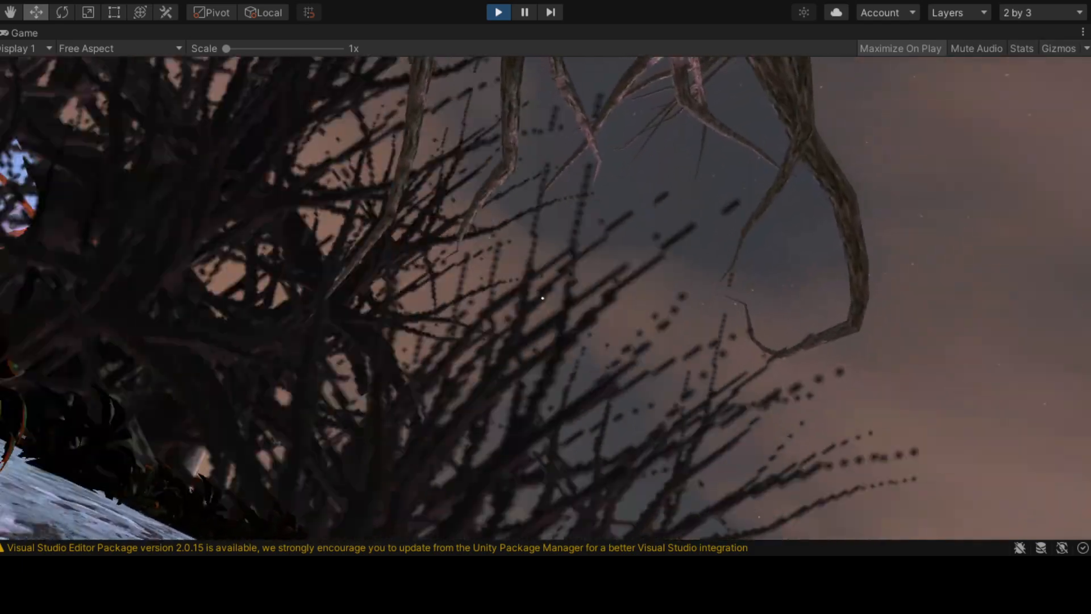
pyautogui.press('Escape')
pyautogui.click(494, 12)
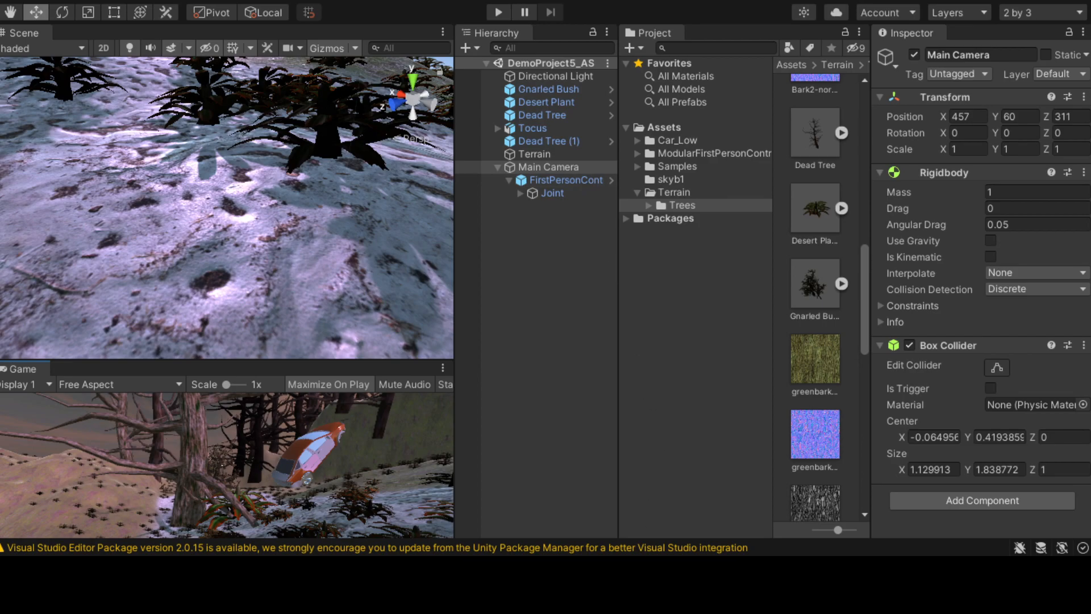
# Step: Enable gravity on the Main Camera's Rigidbody and test it with a short playback of the scene
pyautogui.click(582, 164)
pyautogui.click(561, 179)
pyautogui.click(560, 166)
pyautogui.click(991, 240)
pyautogui.click(494, 12)
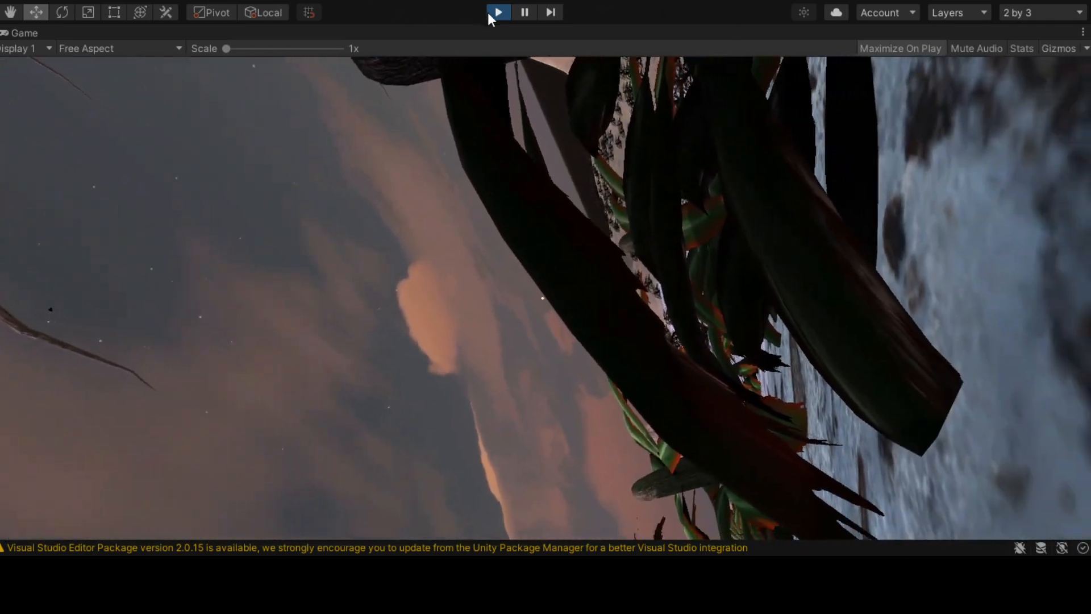
pyautogui.click(498, 13)
pyautogui.click(548, 179)
pyautogui.click(997, 270)
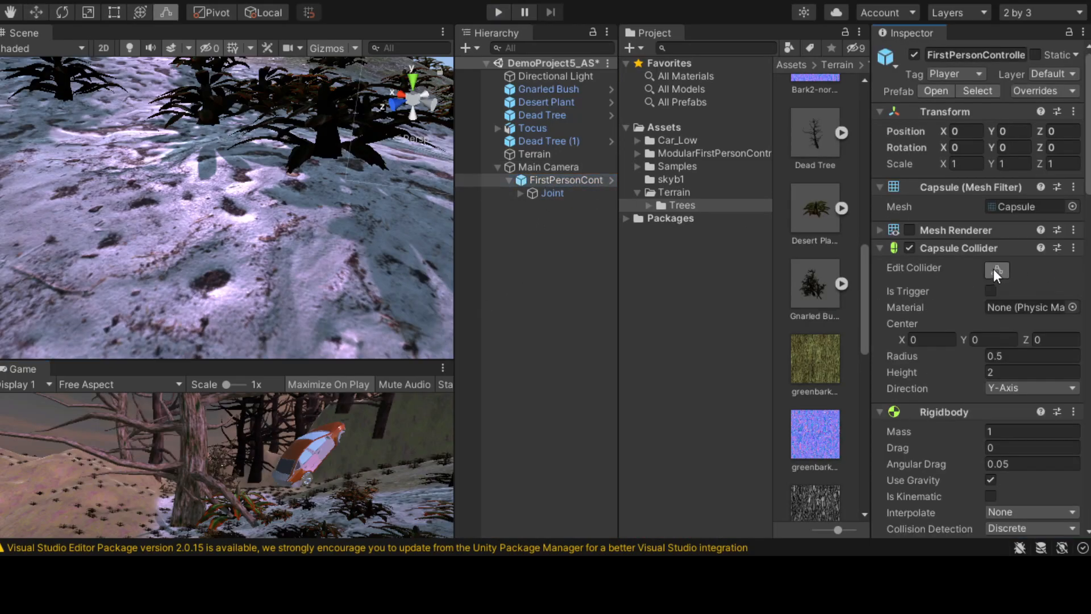
pyautogui.doubleClick(553, 177)
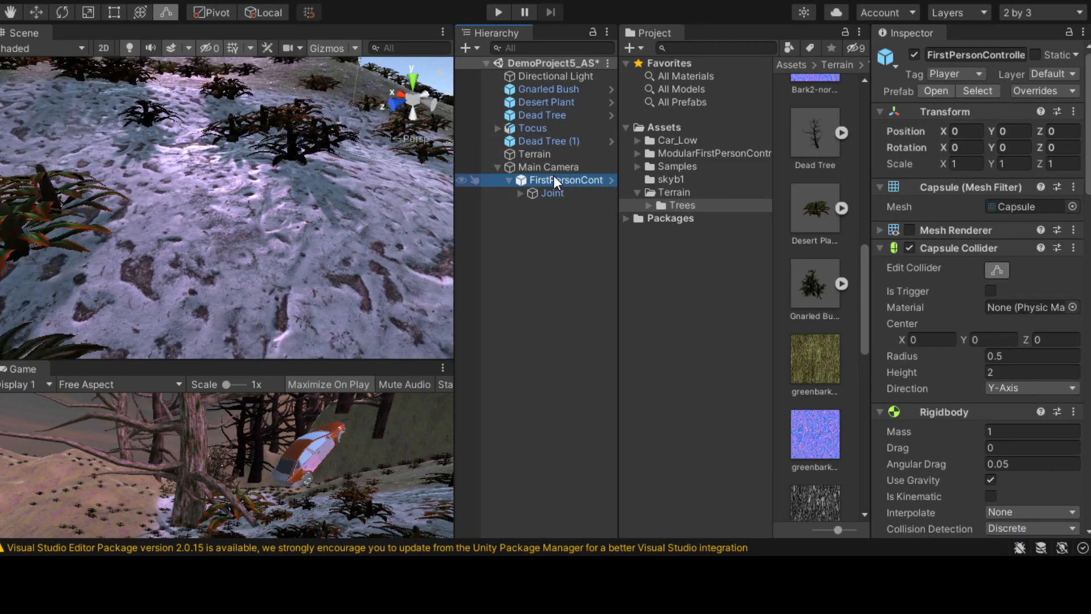
pyautogui.scroll(-6, 256, 261)
pyautogui.moveTo(218, 302); pyautogui.dragTo(289, 245, button='right')
pyautogui.moveTo(233, 304); pyautogui.dragTo(257, 175, button='middle')
# Step: Undo the earlier Main Camera edits back past its added Box Collider and its last position change
pyautogui.hotkey('ctrl', 'z')
pyautogui.hotkey('ctrl', 'z')
pyautogui.hotkey('ctrl', 'z')
pyautogui.hotkey('ctrl', 'z')
pyautogui.hotkey('ctrl', 'z')
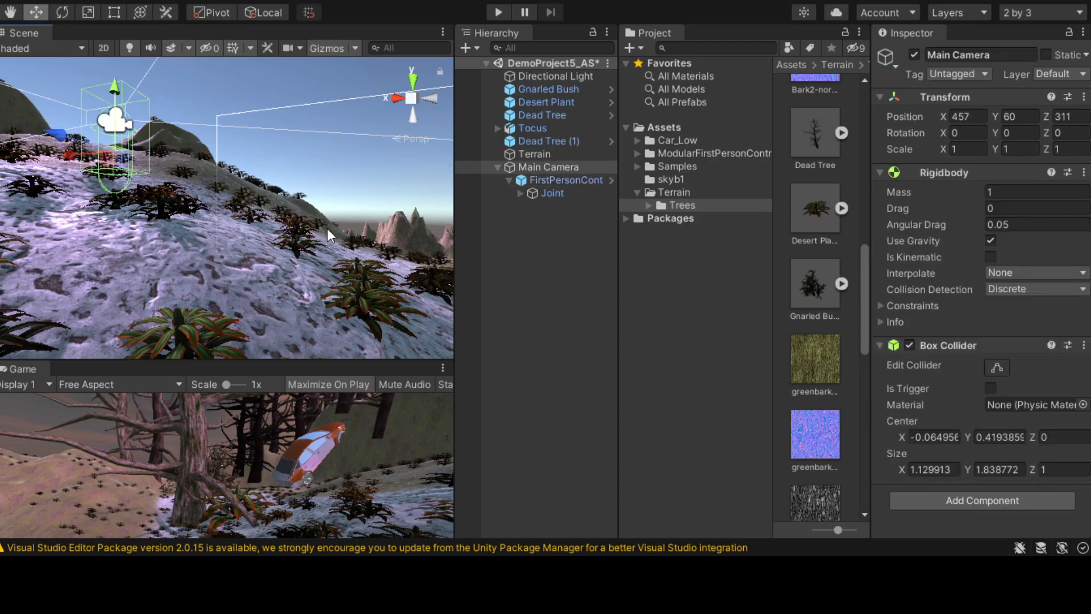
pyautogui.hotkey('ctrl', 'z')
pyautogui.hotkey('ctrl', 'z')
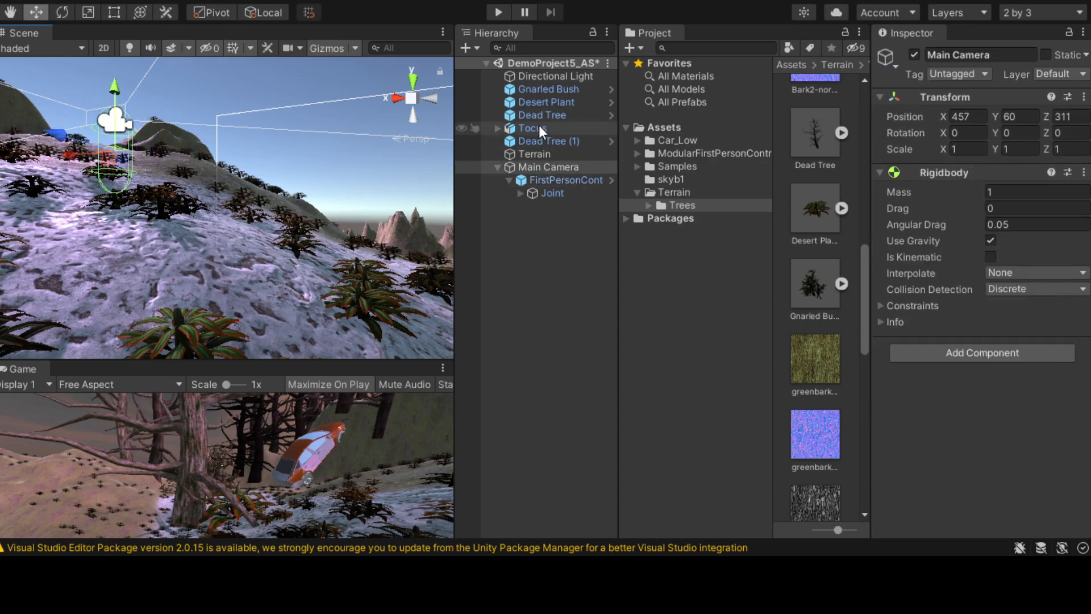
pyautogui.click(527, 165)
pyautogui.hotkey('ctrl', 'z')
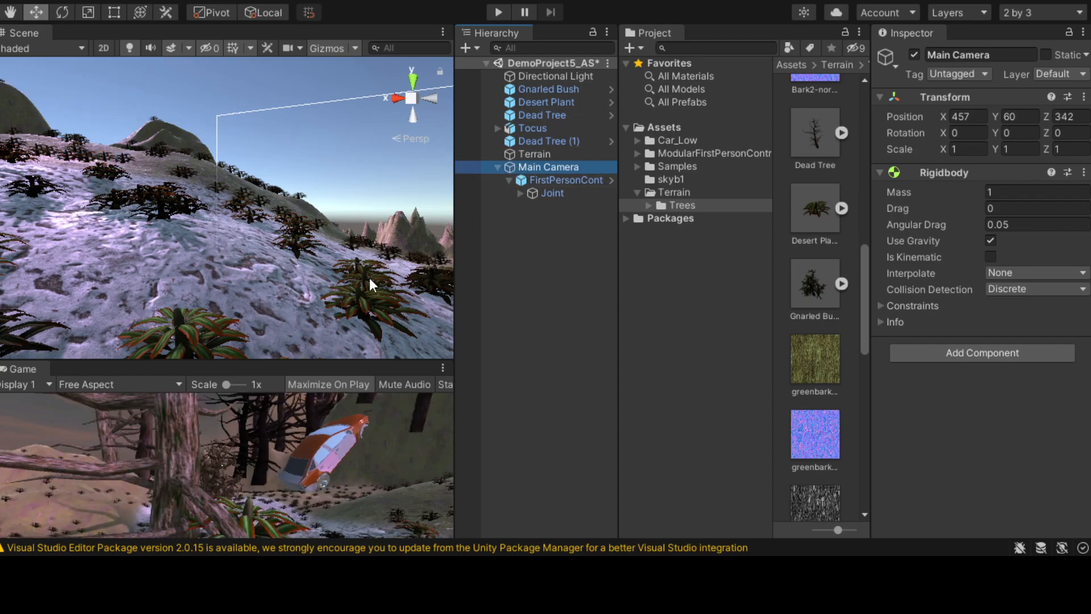
# Step: Play the scene, walk through the plants and around the tree trunk to test the player's Capsule Collider, and stop the playback
pyautogui.click(430, 263)
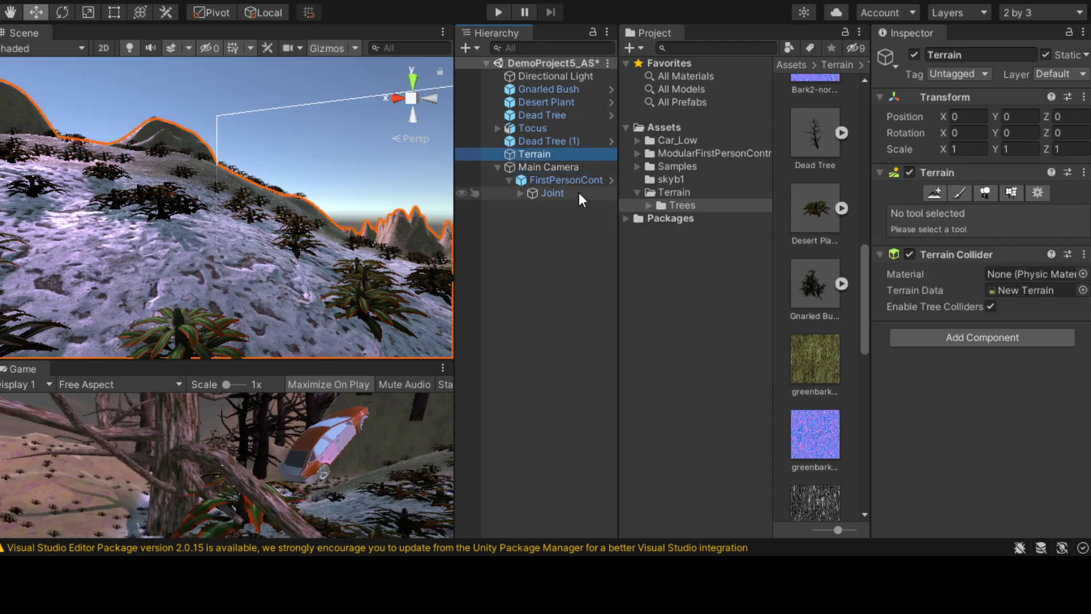
pyautogui.click(561, 166)
pyautogui.click(560, 178)
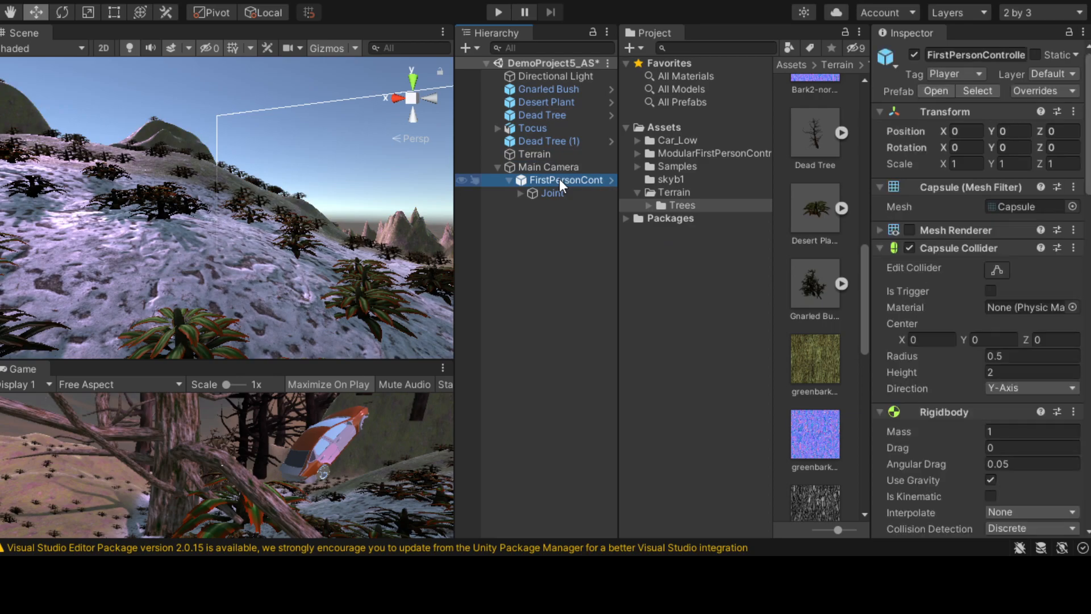
pyautogui.click(494, 12)
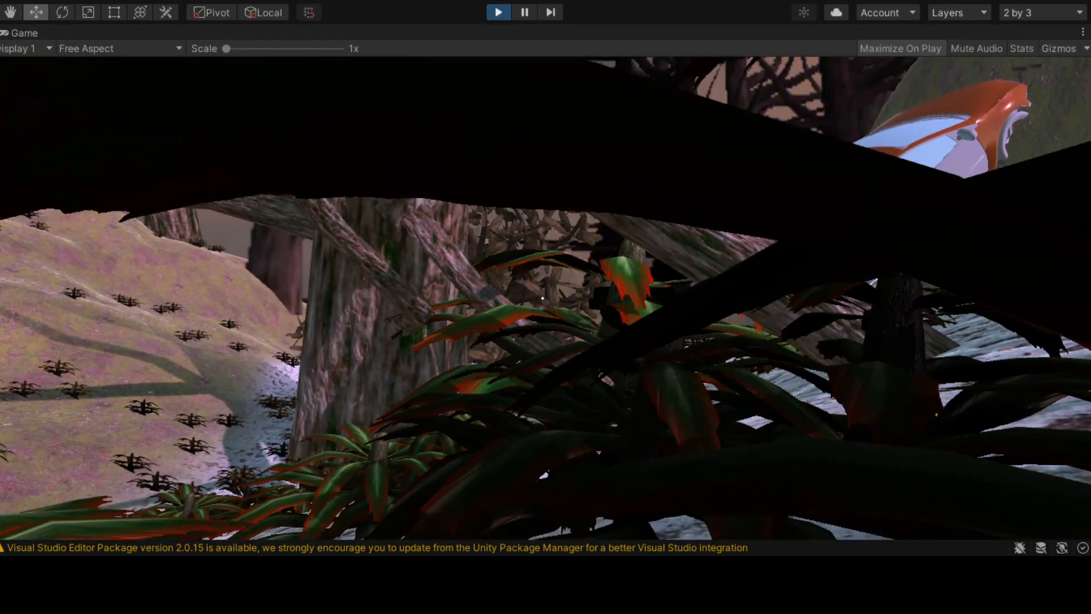
pyautogui.press('w')
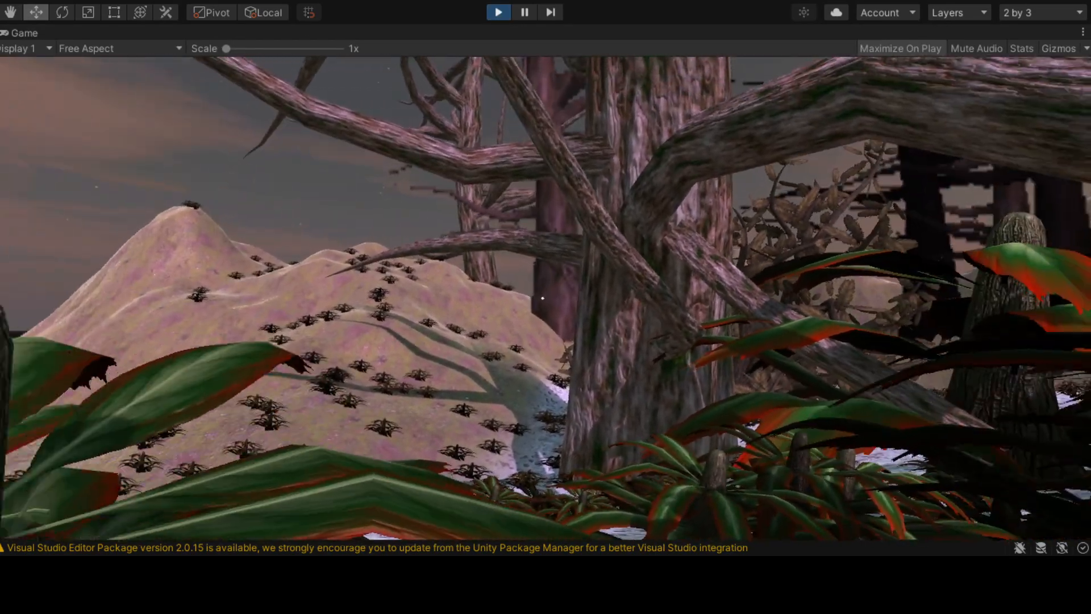
pyautogui.press('w')
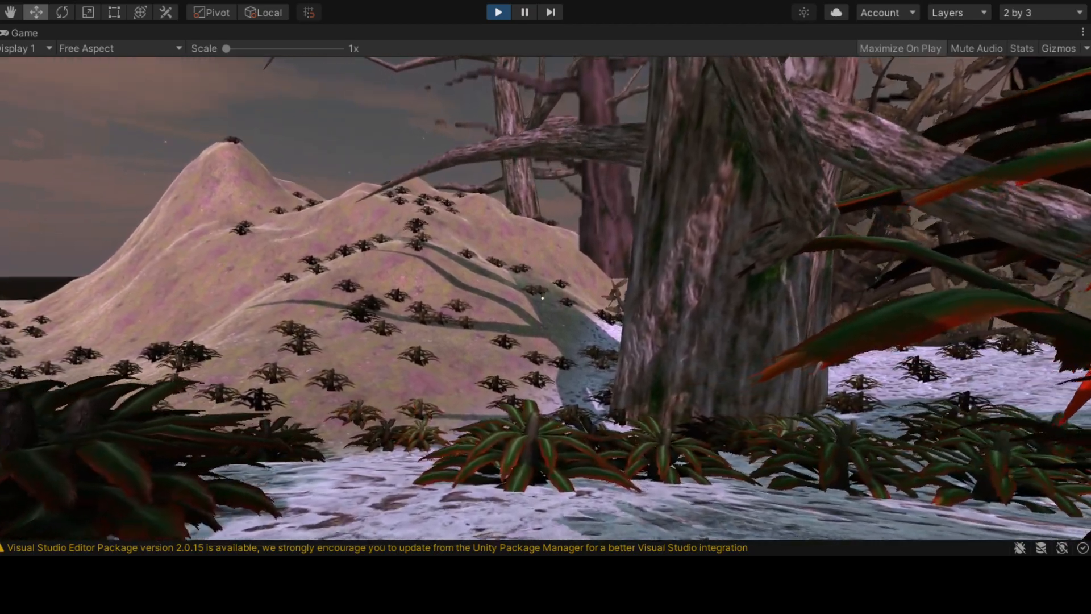
pyautogui.press('w')
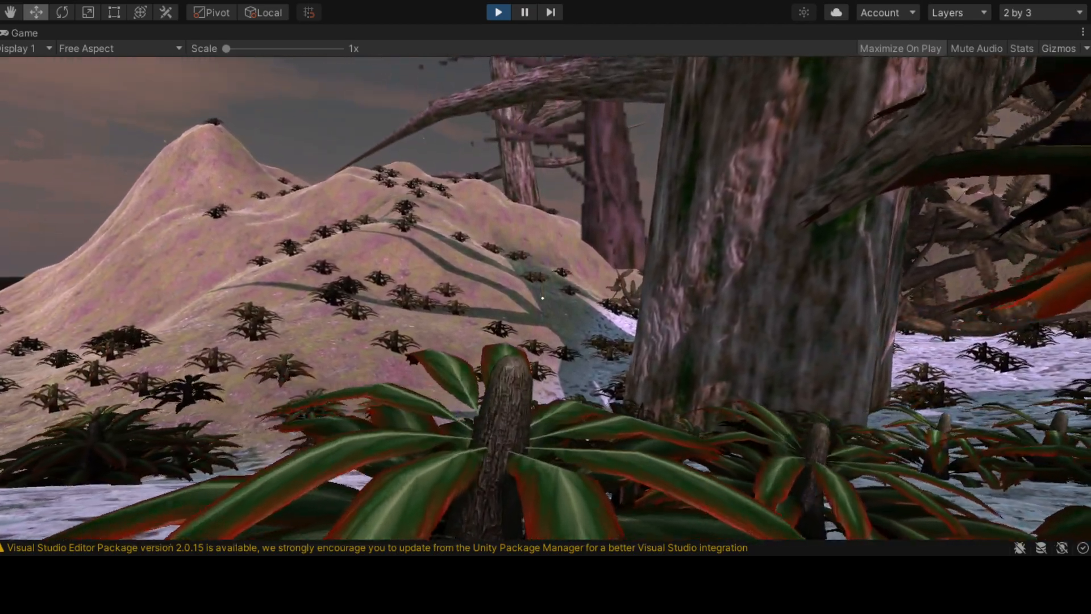
pyautogui.press('w')
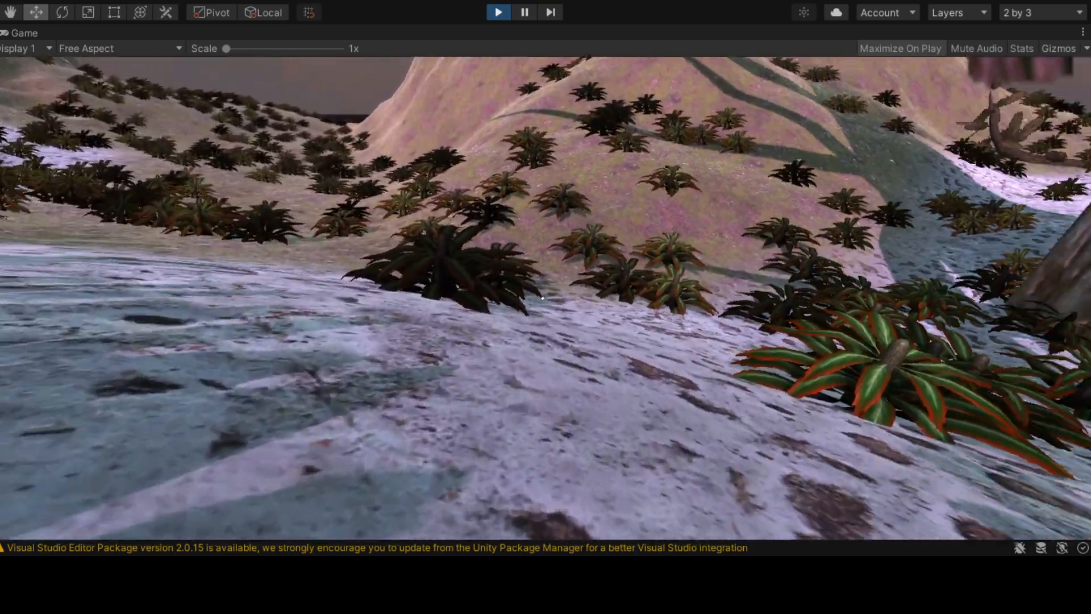
pyautogui.press('w')
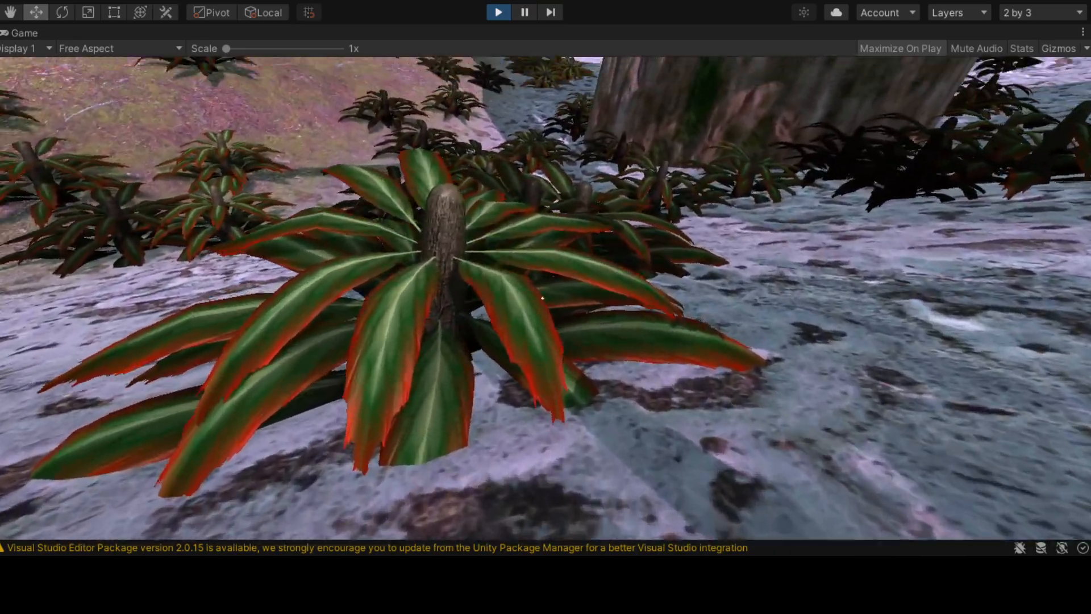
pyautogui.press('w')
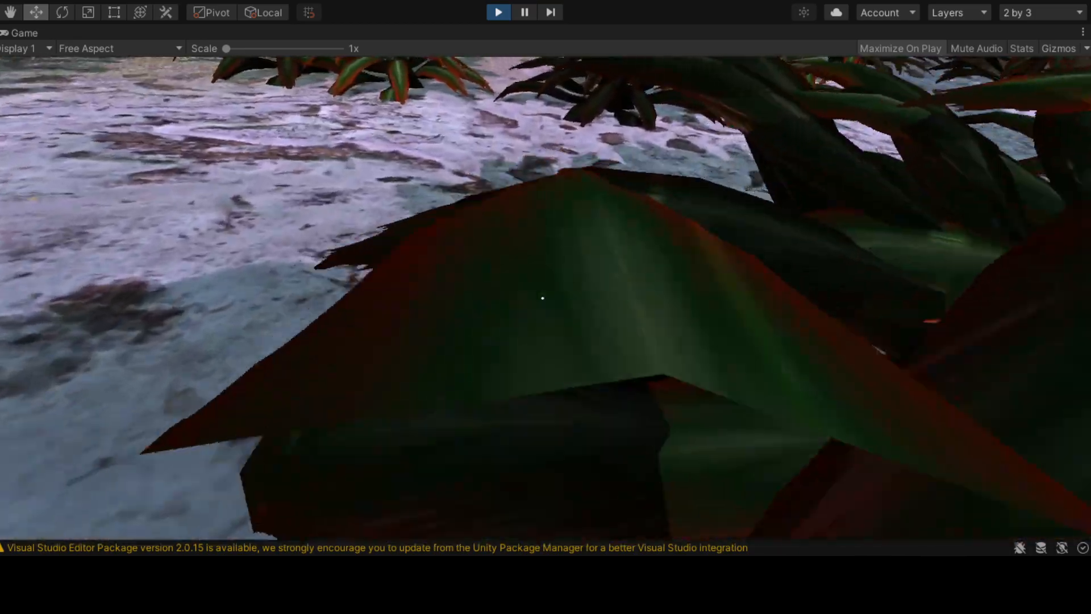
pyautogui.press('w')
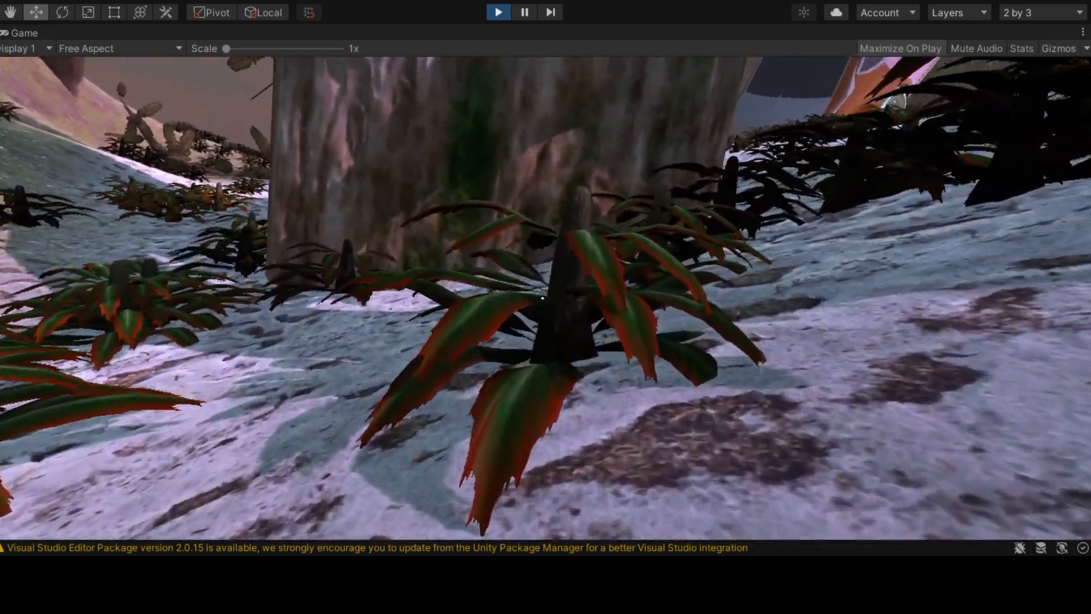
pyautogui.press('w')
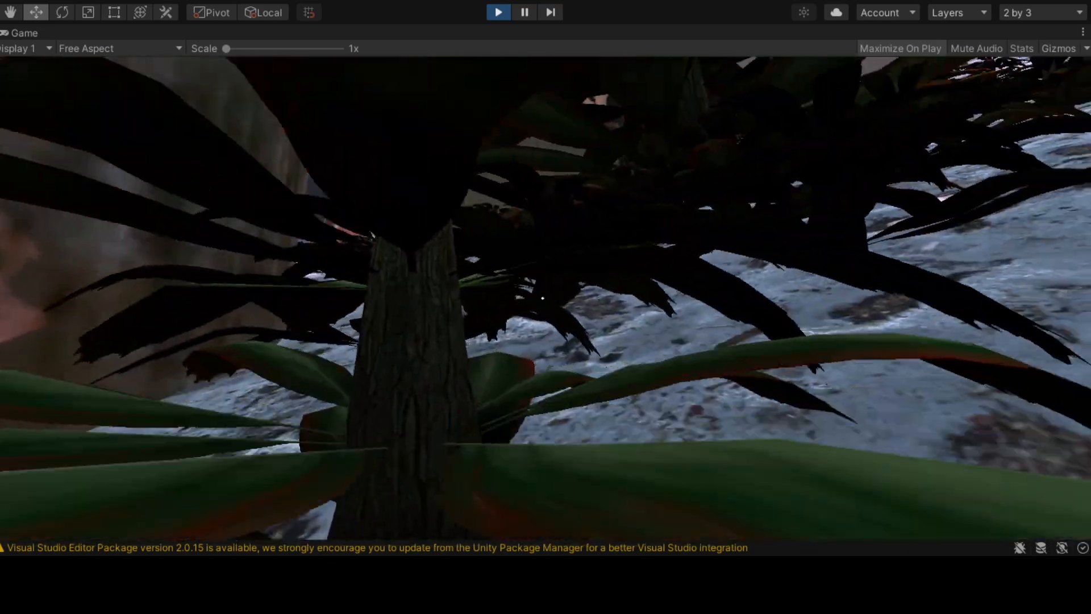
pyautogui.press('w')
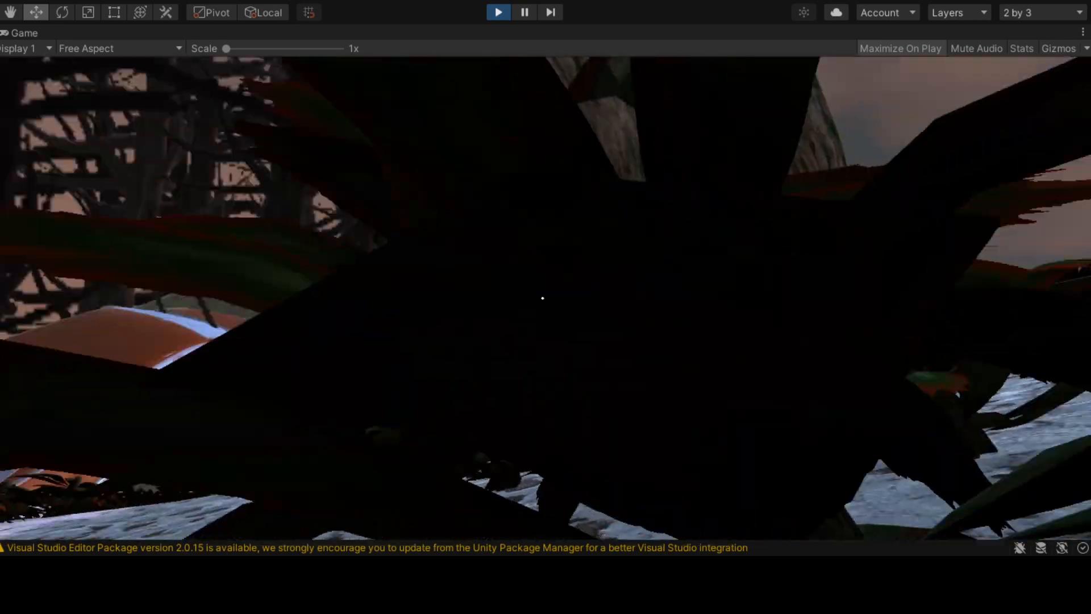
pyautogui.press('w')
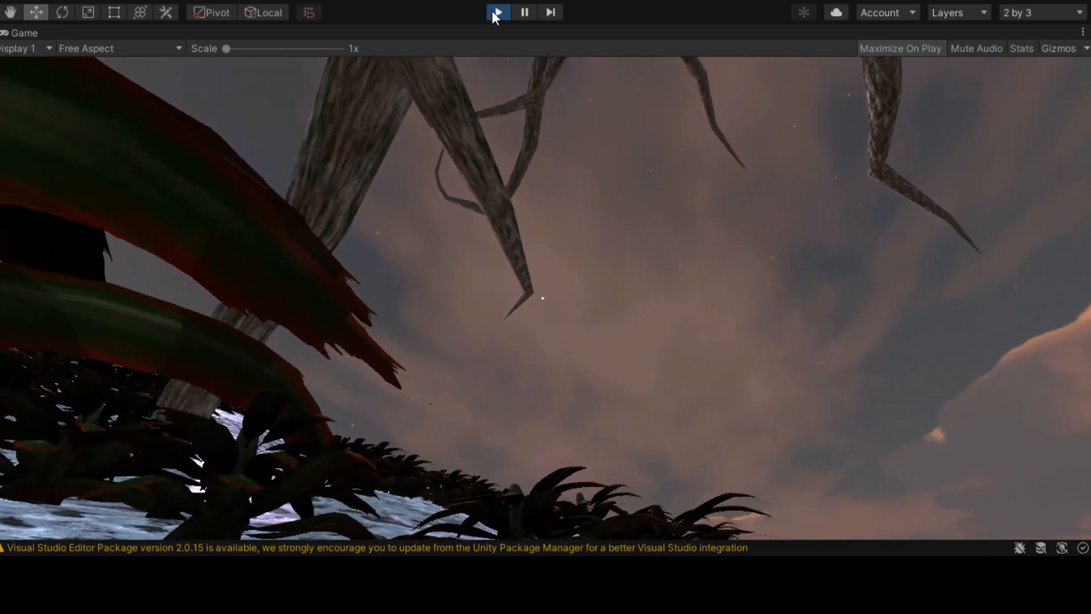
pyautogui.click(492, 11)
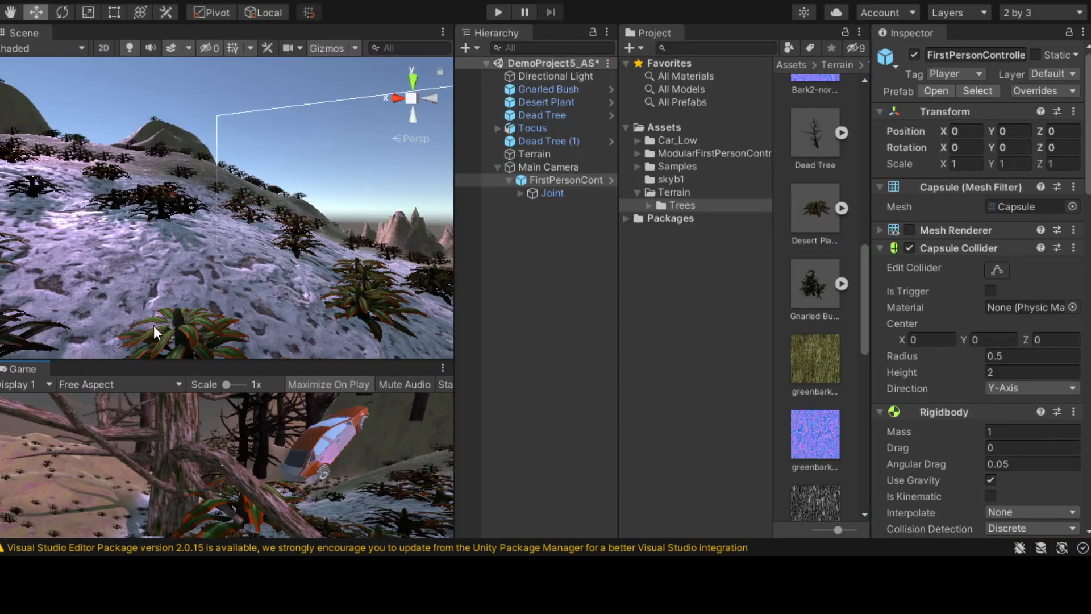
# Step: Select the Terrain object
pyautogui.click(543, 154)
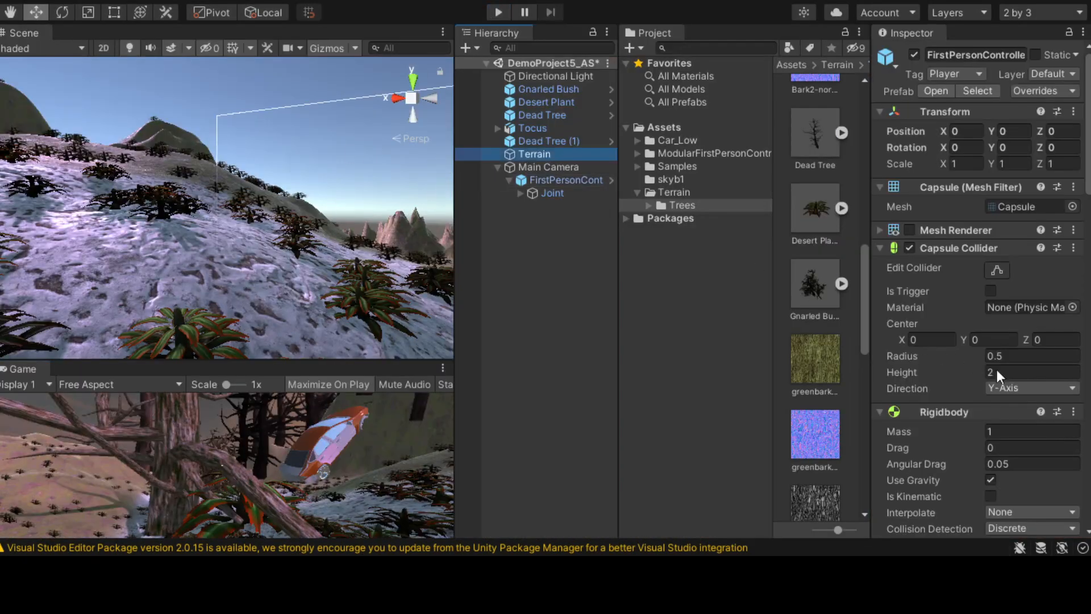